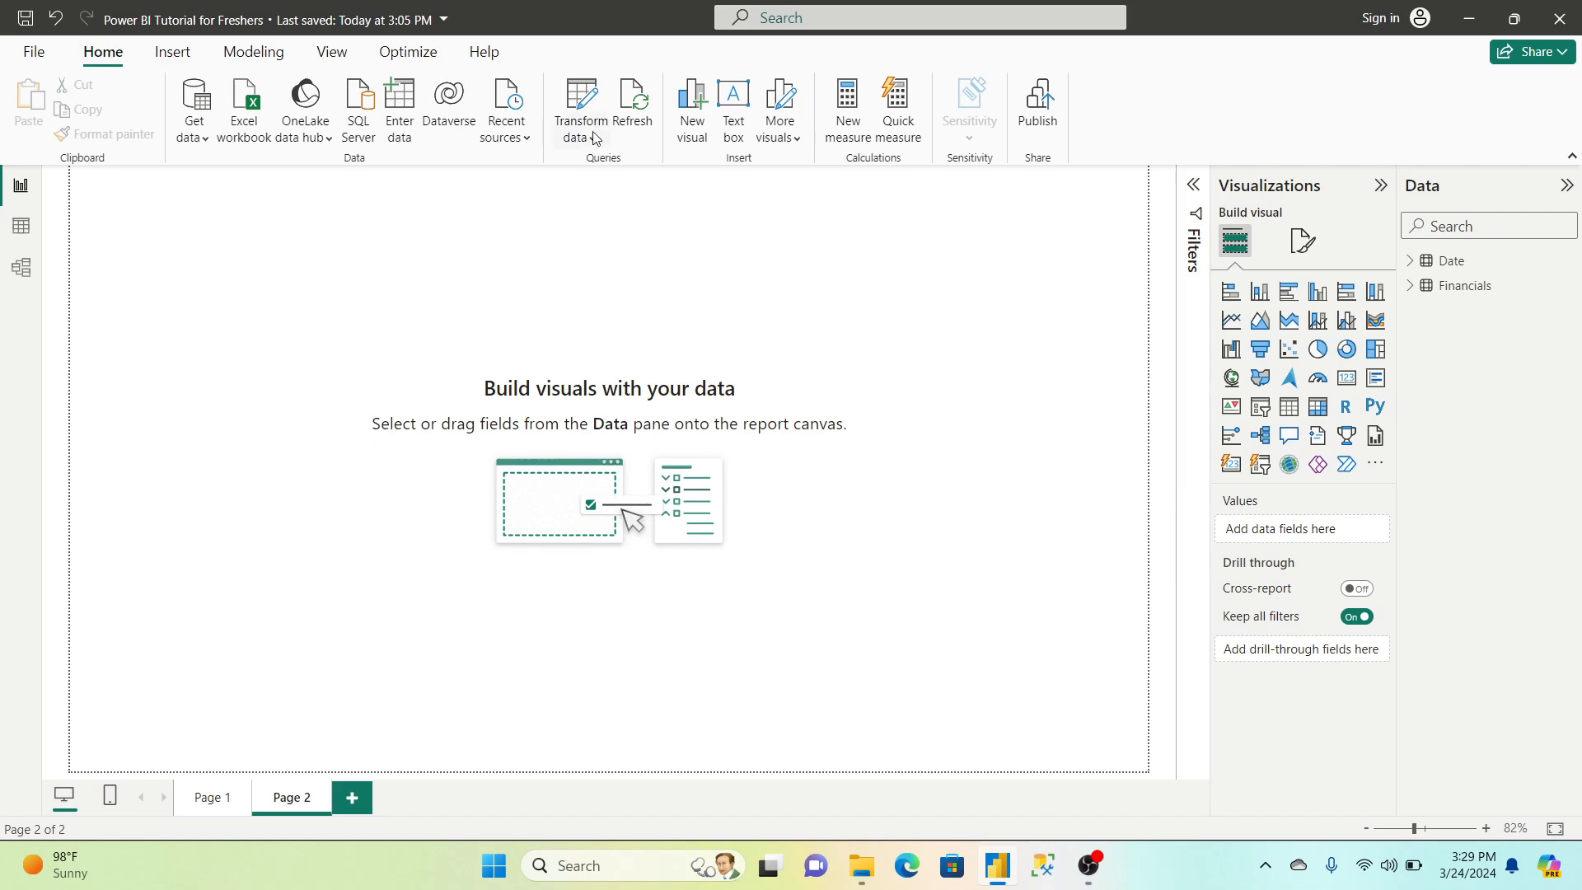
Review the Financials query in the Power Query Editor and the notes on report Page 1, returning to Page 2
{"action": "left_click", "coordinate": [582, 100]}
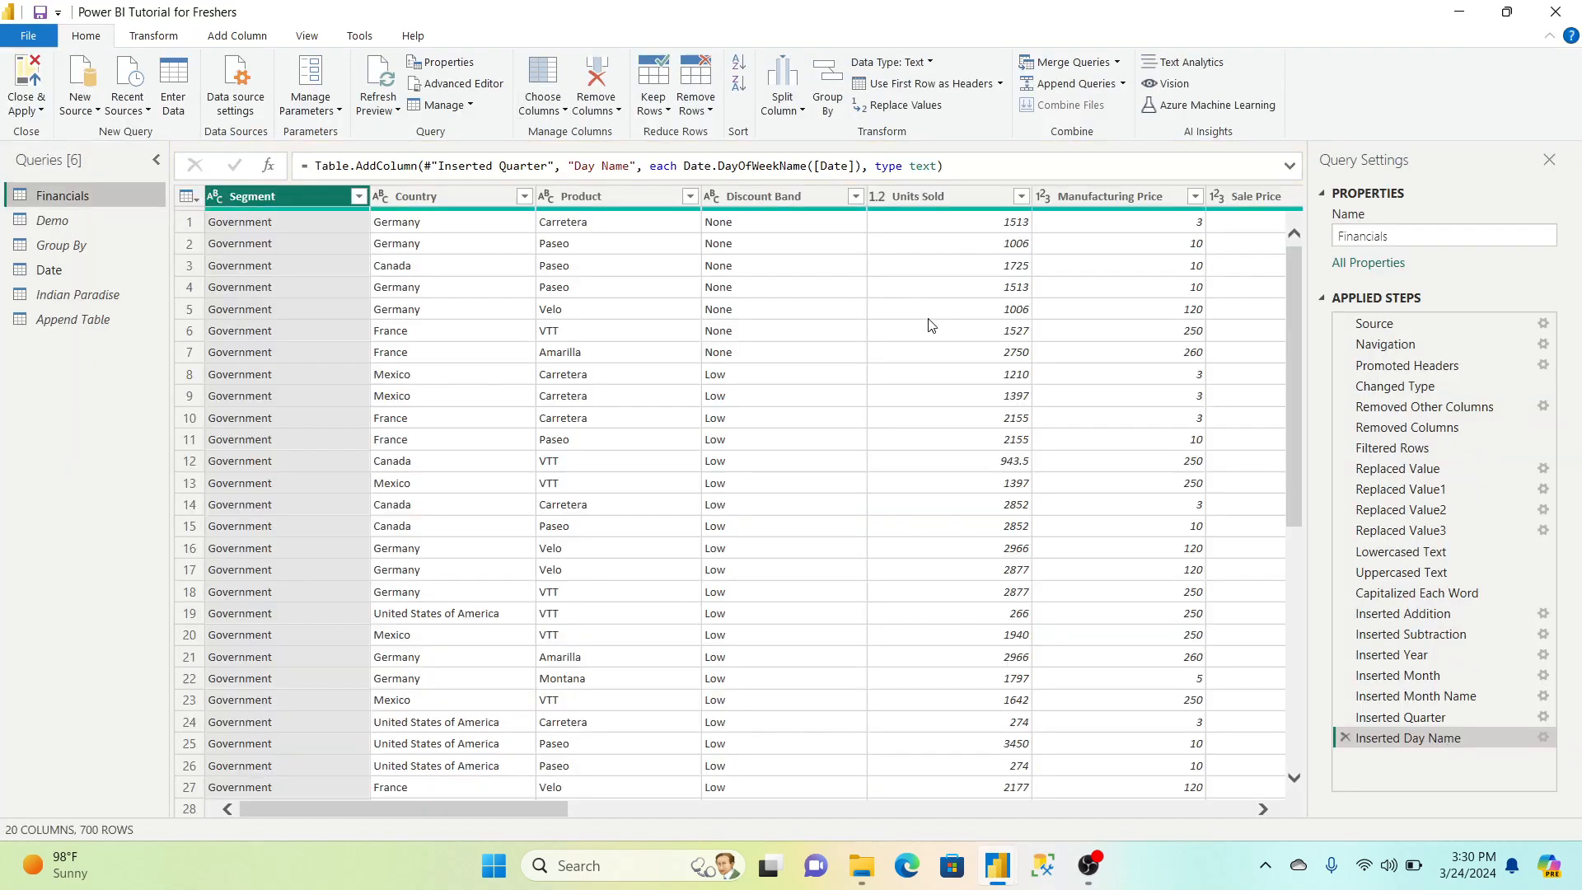
{"action": "left_click", "coordinate": [1556, 11]}
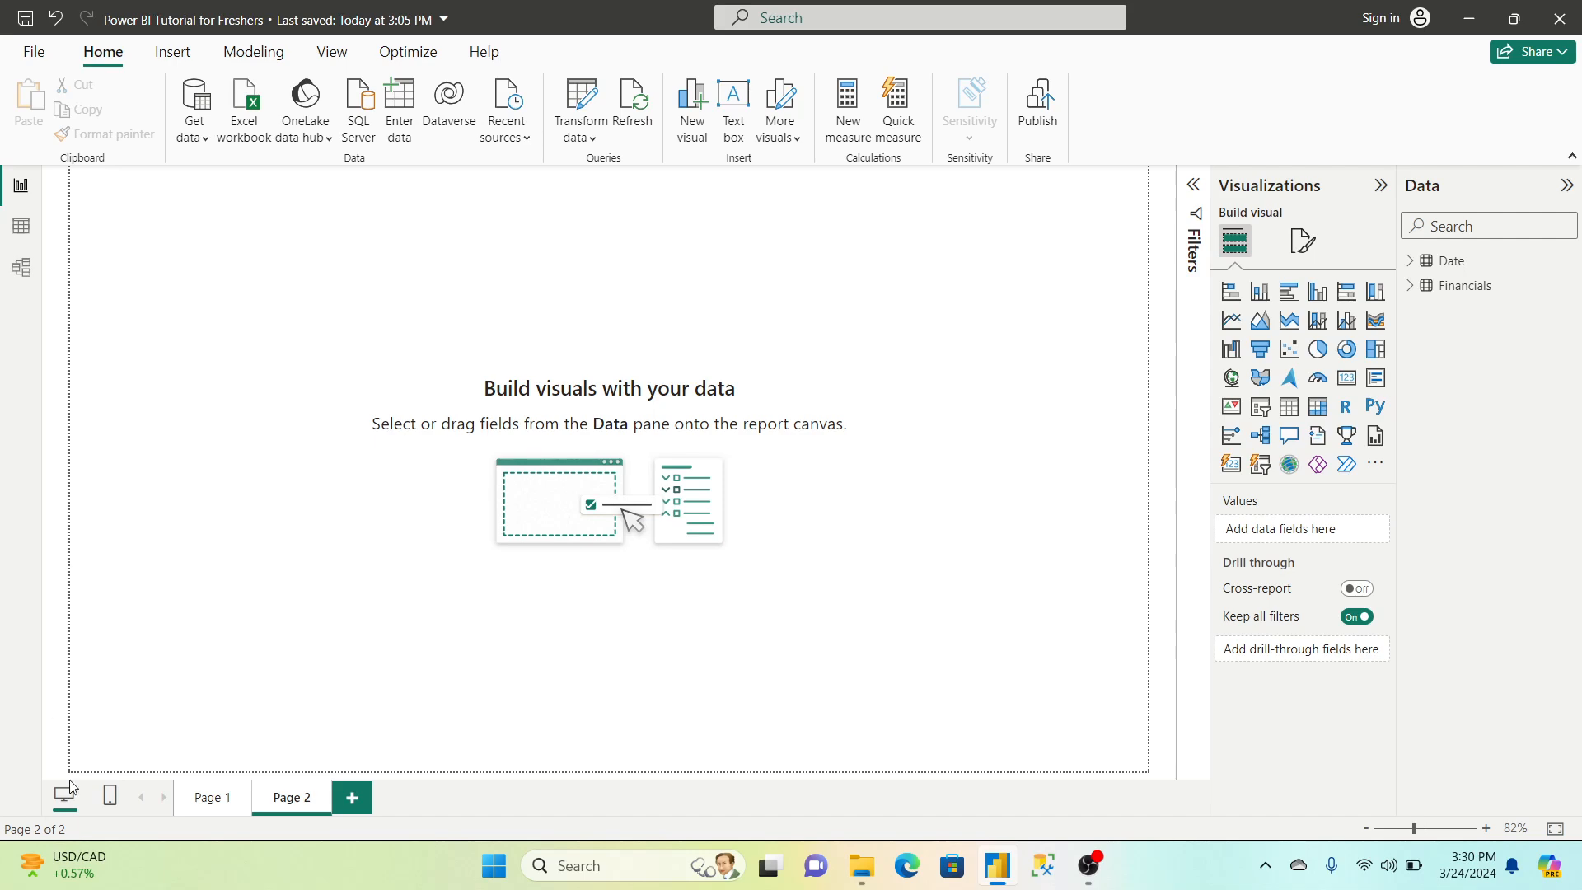
{"action": "left_click", "coordinate": [212, 799]}
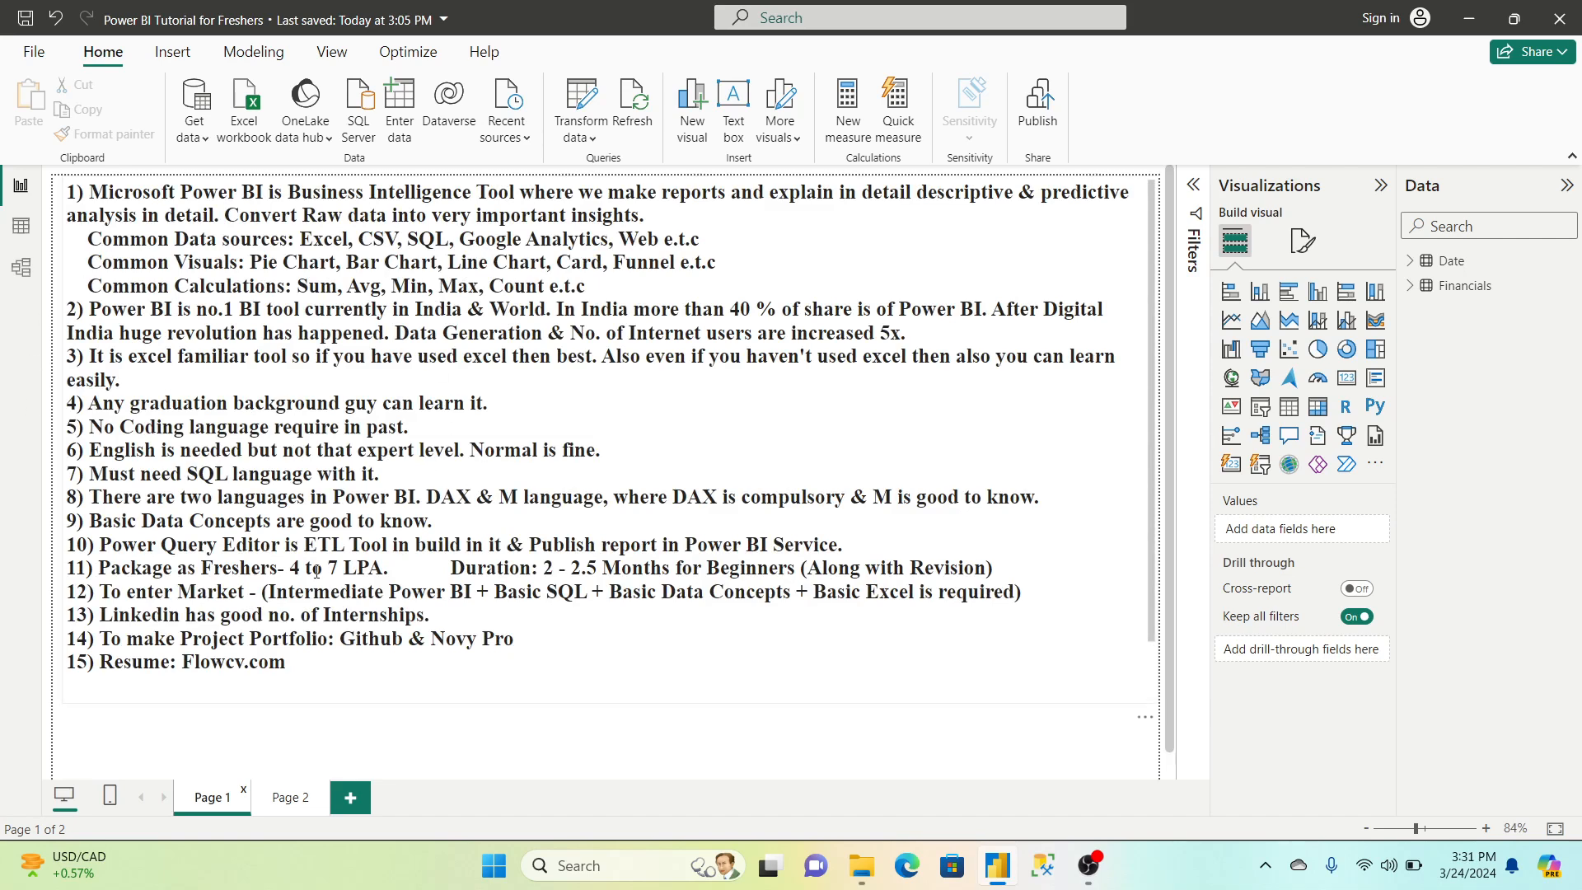
{"action": "left_click", "coordinate": [300, 797]}
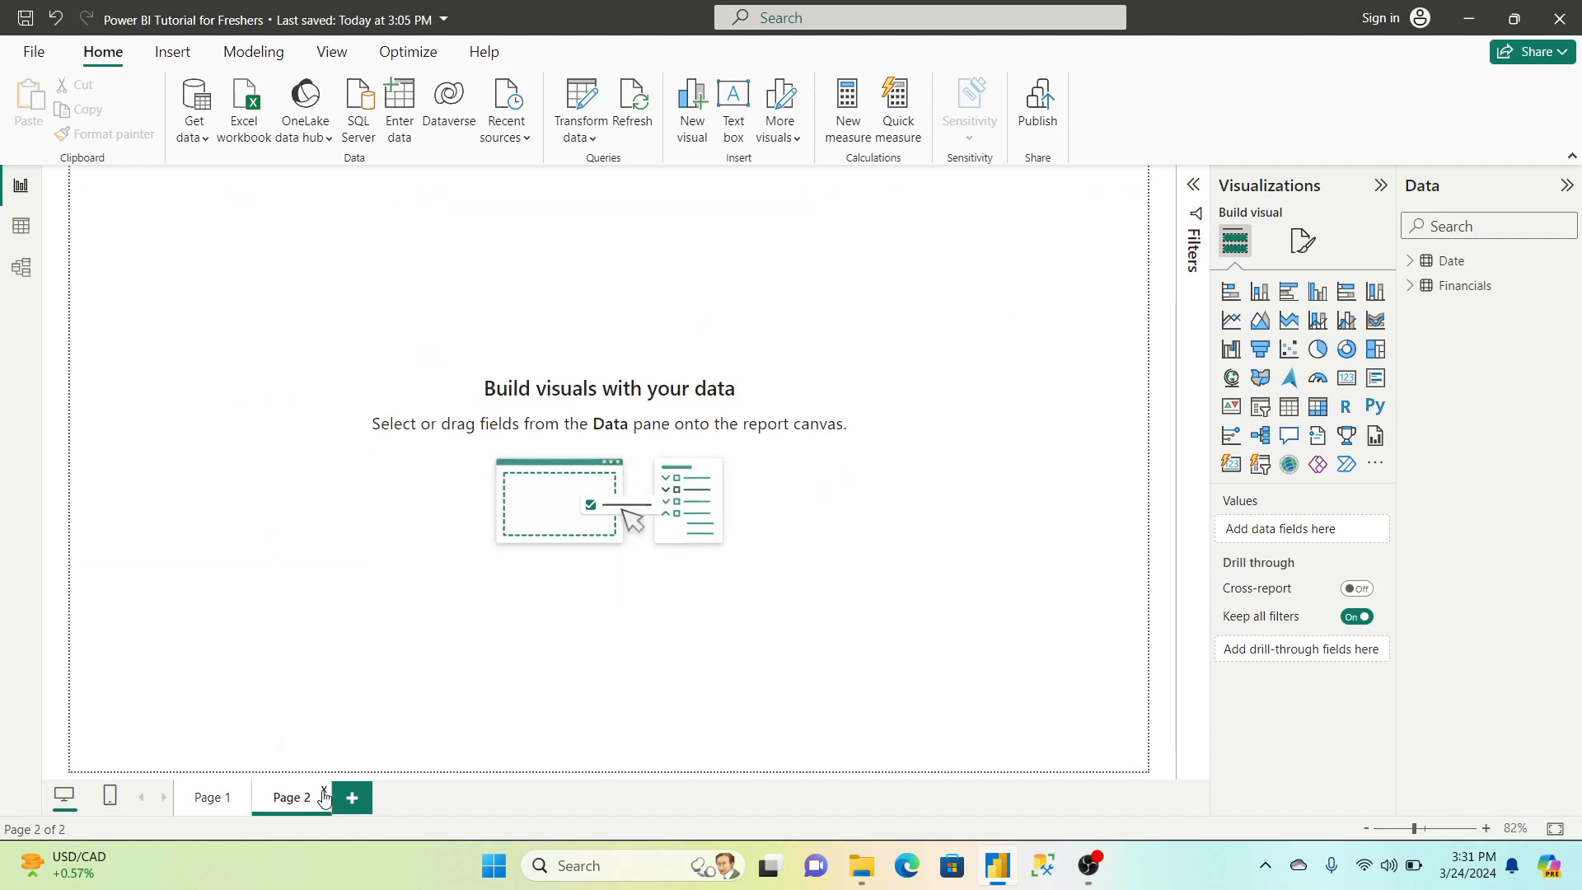
Delete the blank Page 2 and add a new blank report page in its place
{"action": "left_click", "coordinate": [323, 790]}
{"action": "left_click", "coordinate": [950, 469]}
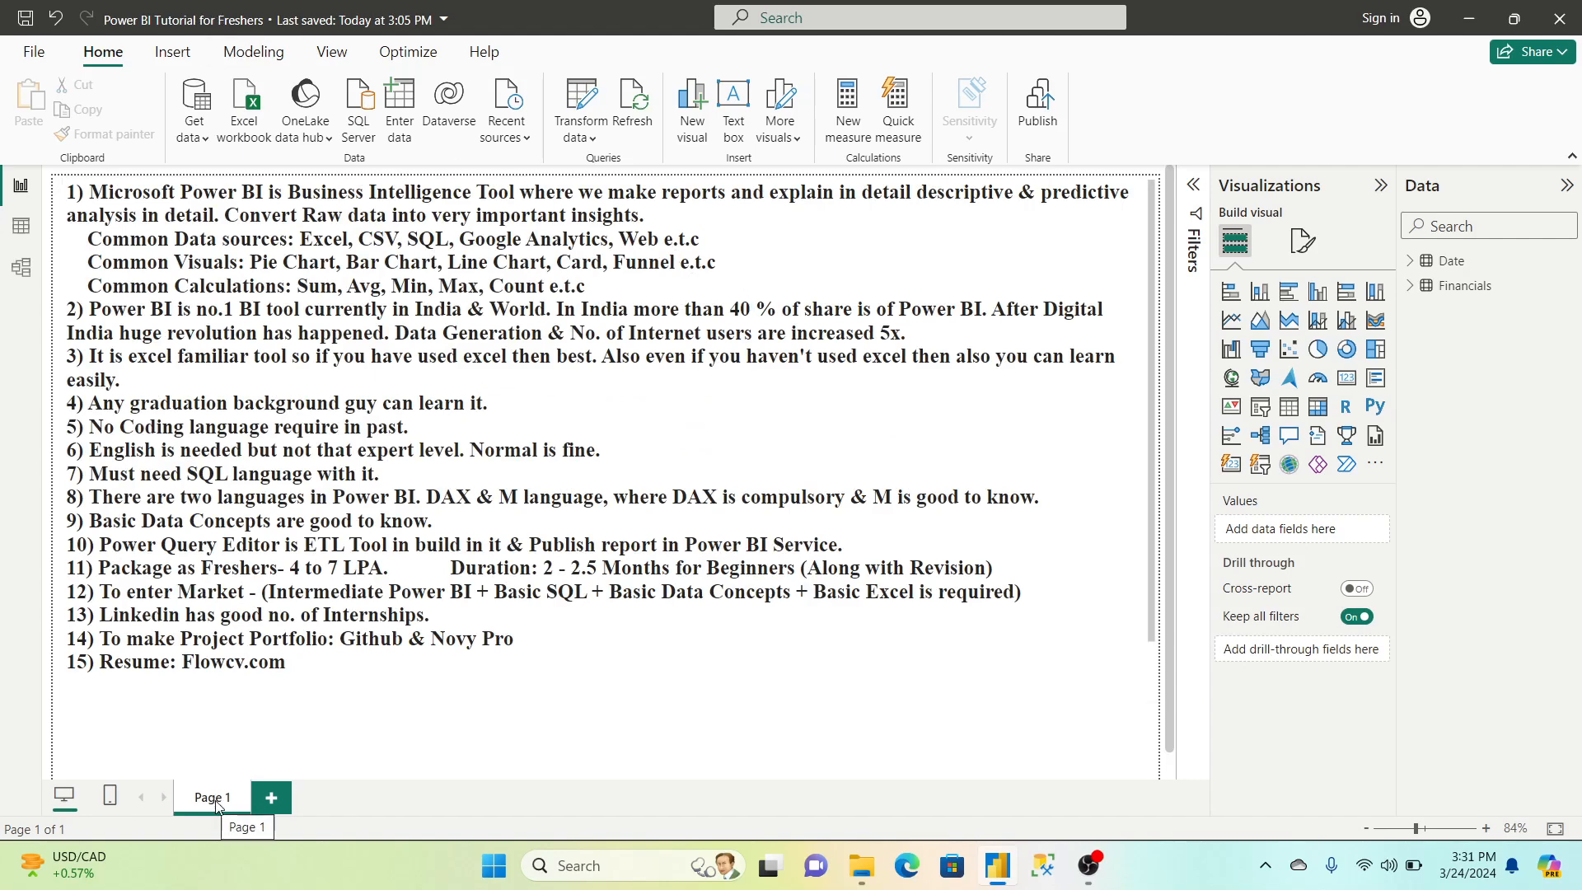
{"action": "left_click", "coordinate": [272, 800]}
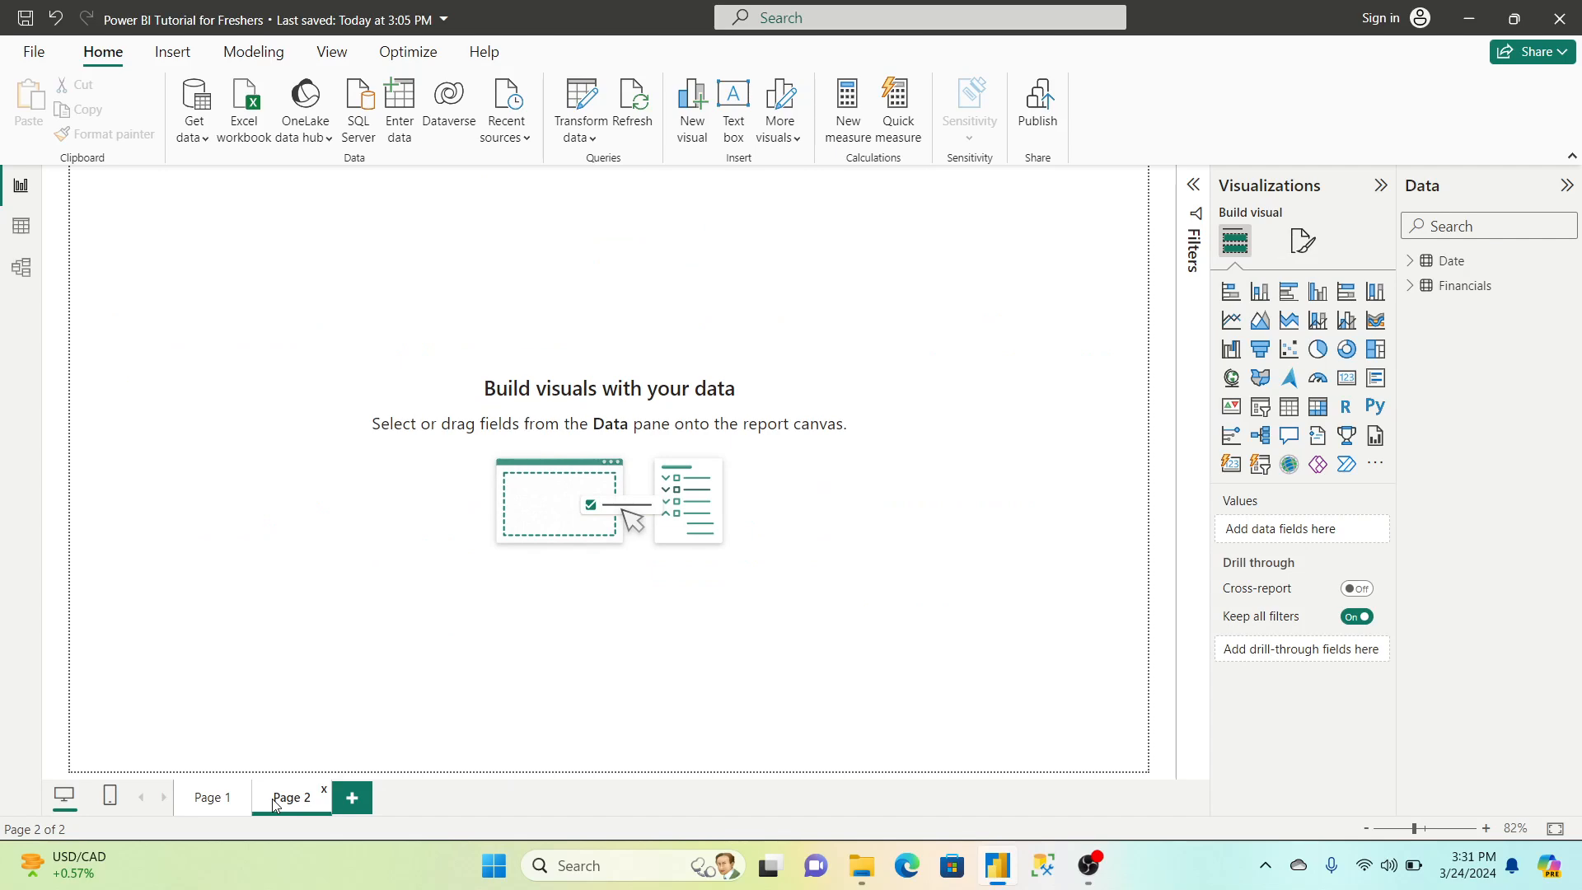
Add two extra blank report pages after Page 2 and delete both of them again
{"action": "left_click", "coordinate": [352, 800]}
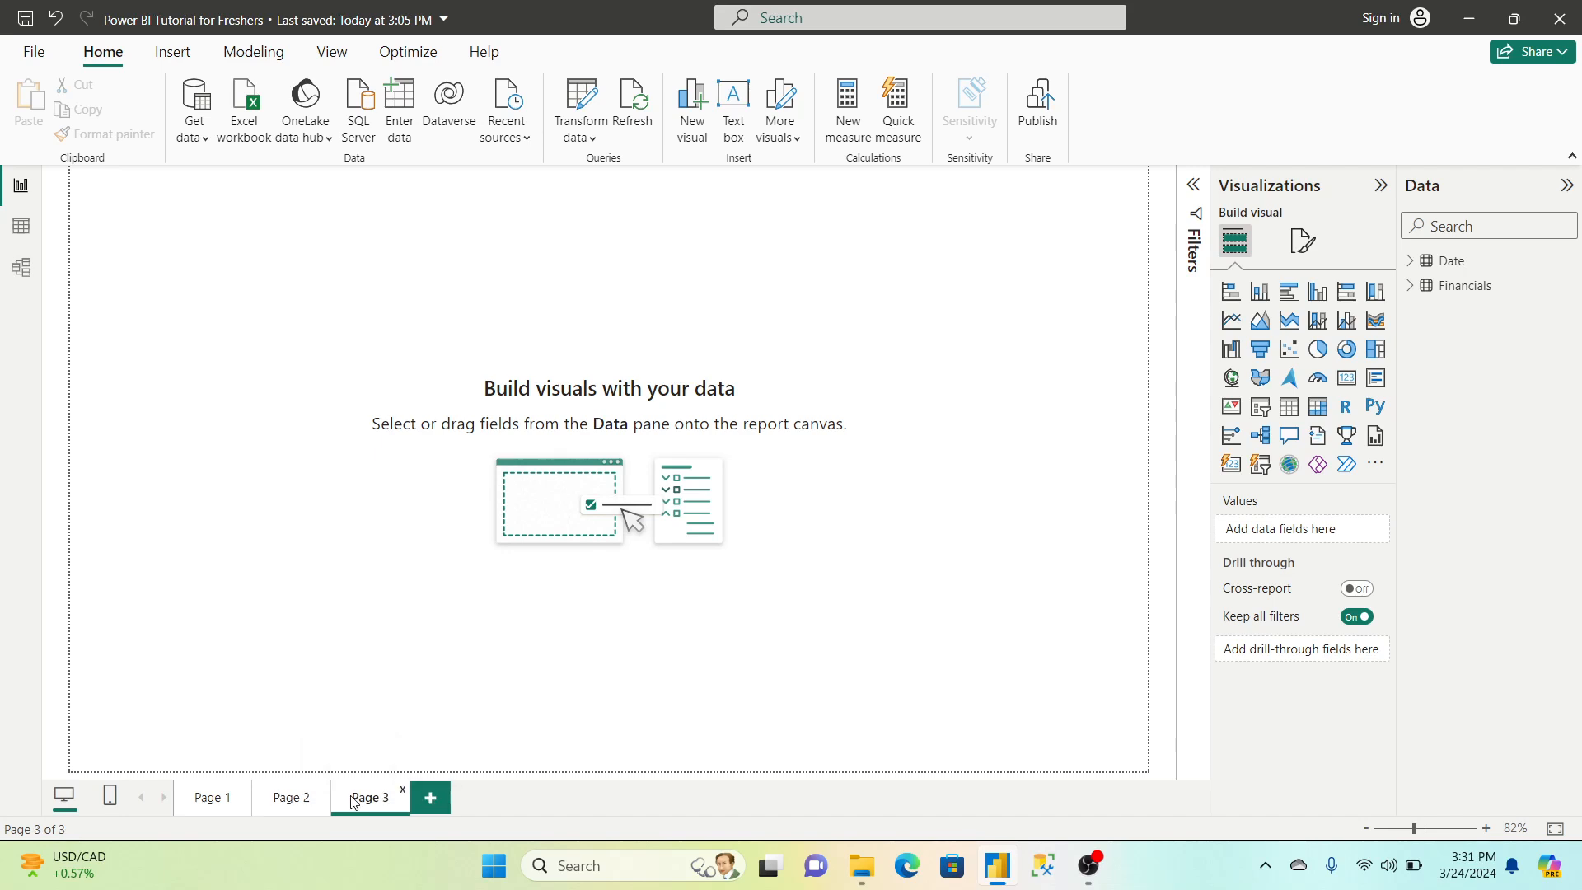
{"action": "left_click", "coordinate": [435, 805]}
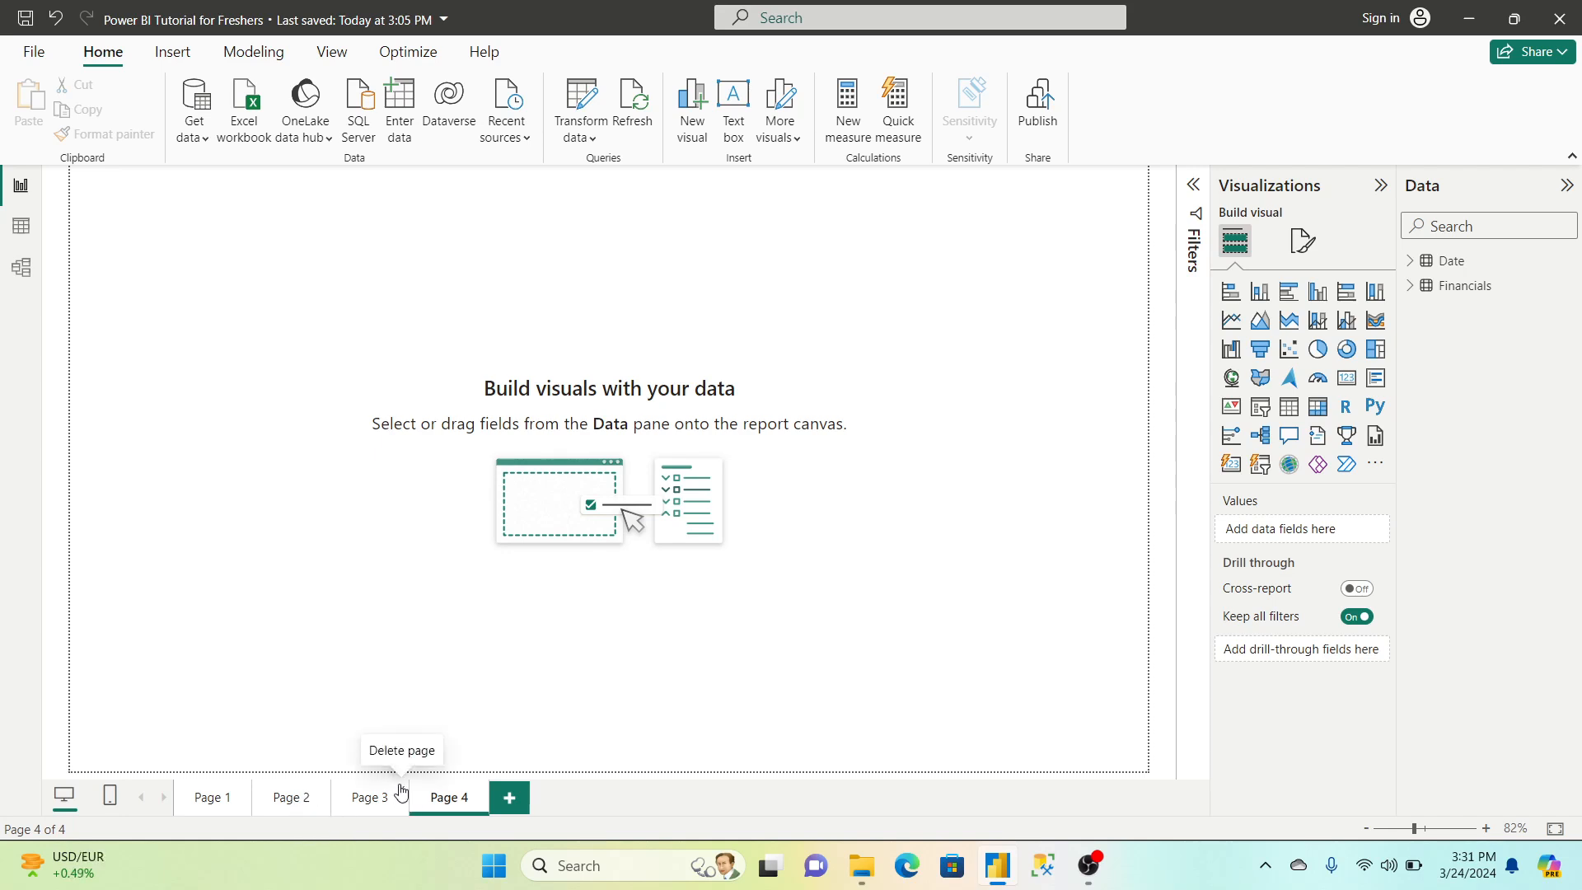
{"action": "left_click", "coordinate": [401, 792]}
{"action": "left_click", "coordinate": [950, 468]}
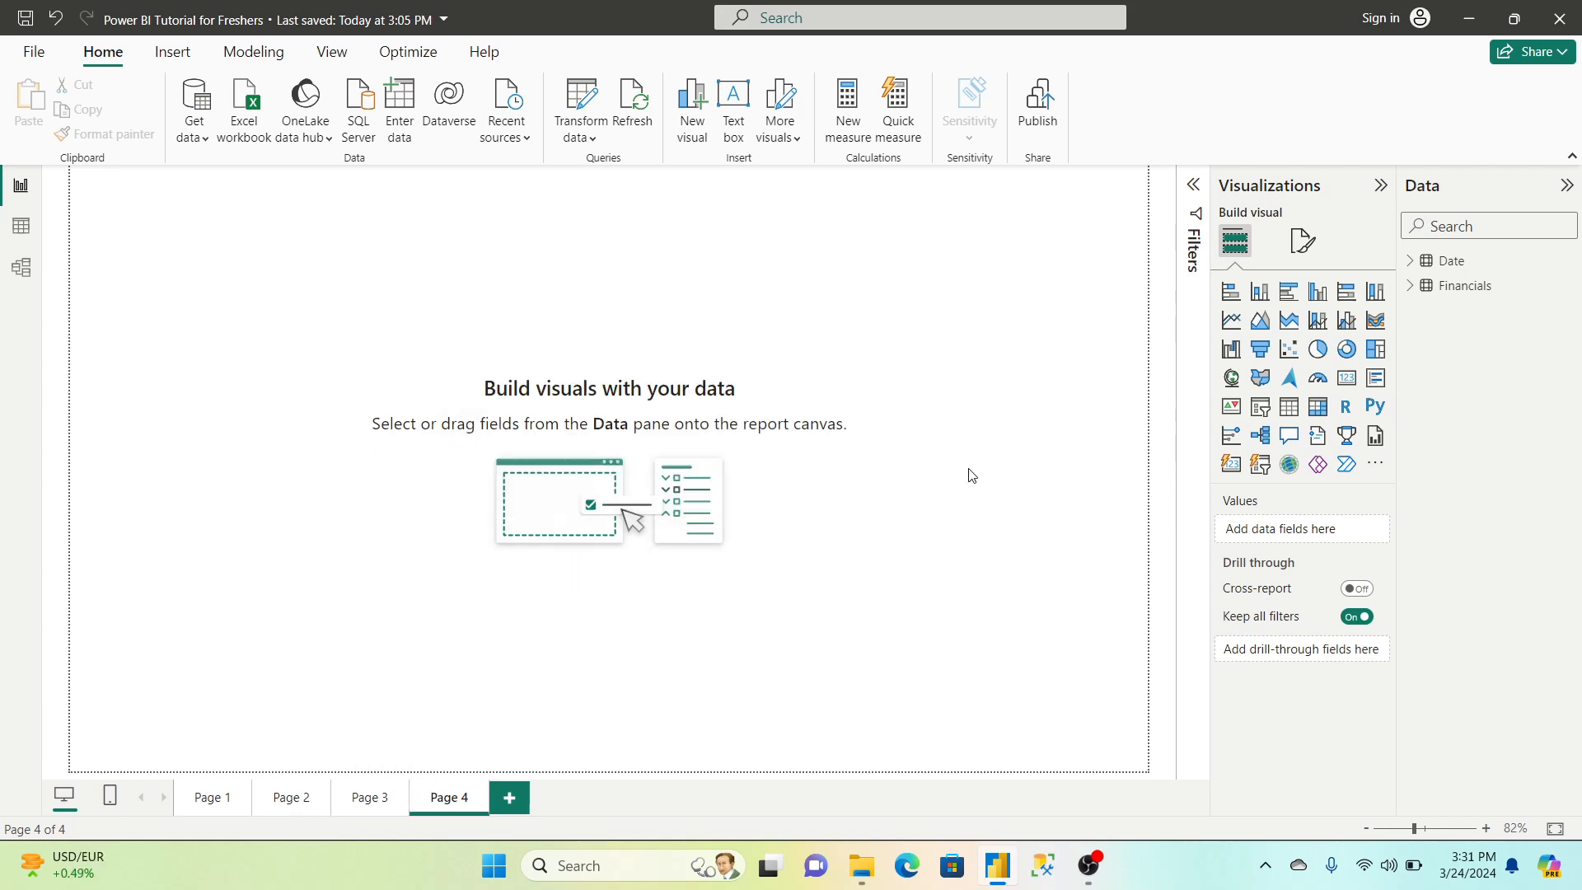
{"action": "left_click", "coordinate": [403, 793]}
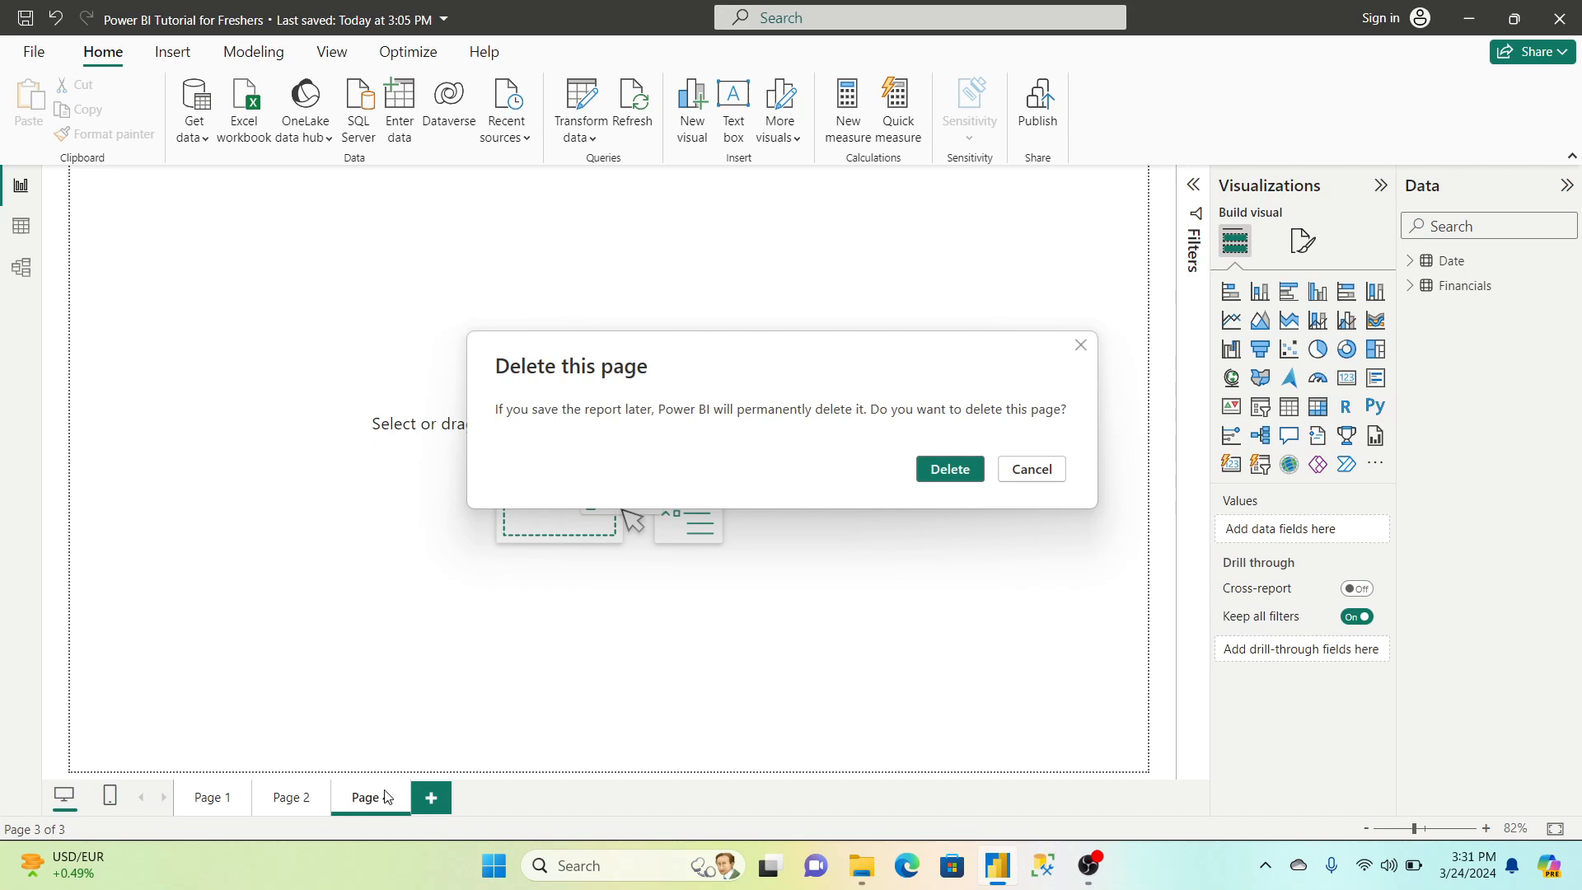
{"action": "left_click", "coordinate": [950, 468]}
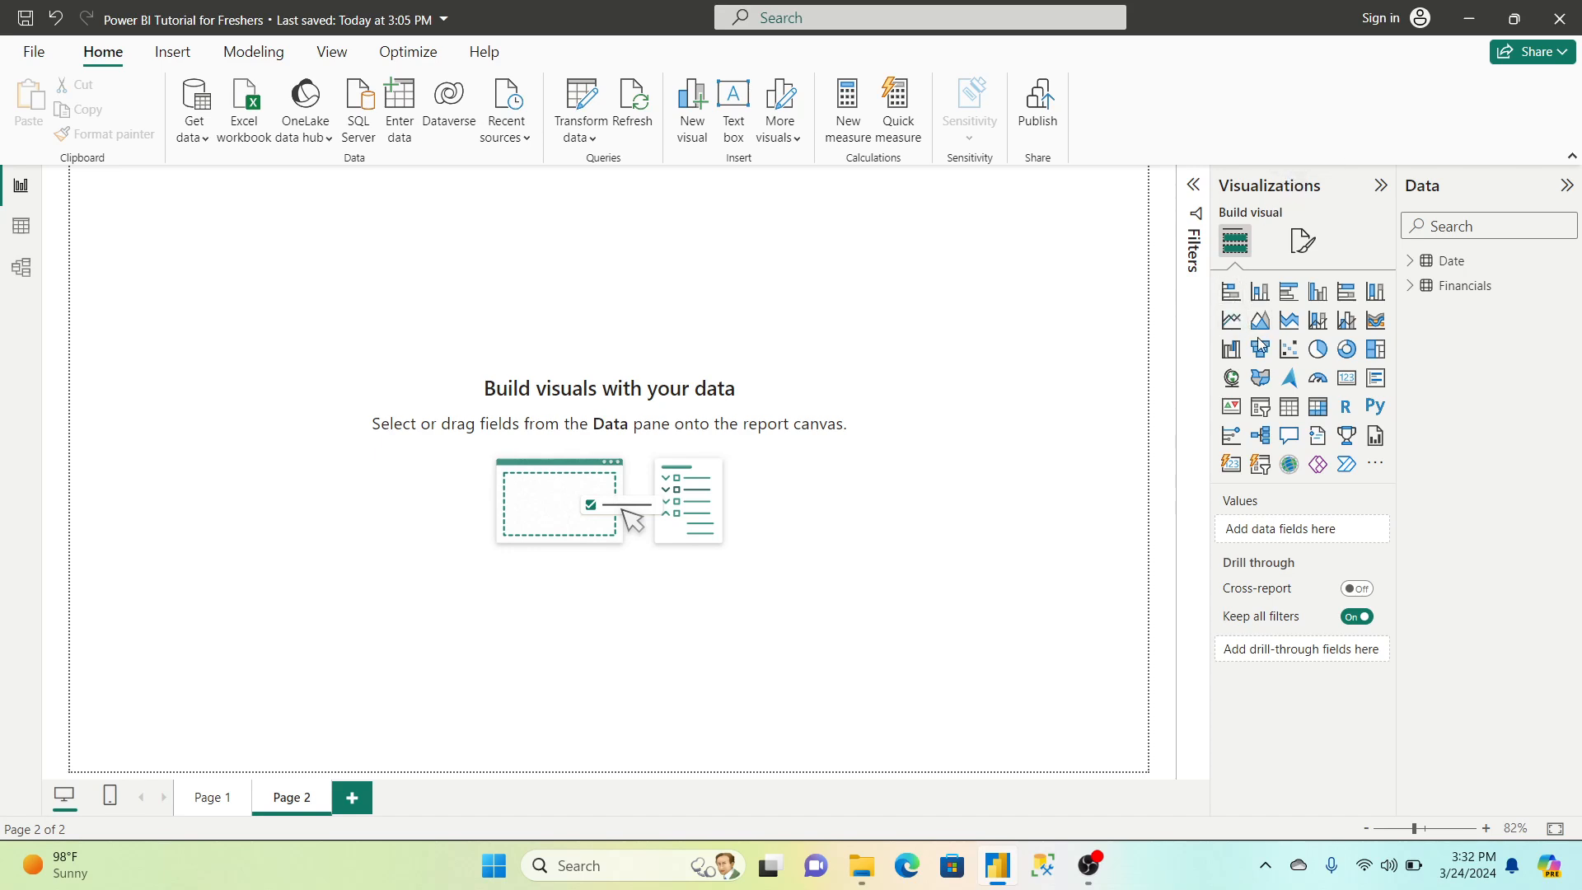
Add an empty pie chart to Page 2 and move it slightly down from the page's upper edge
{"action": "left_click", "coordinate": [1328, 355]}
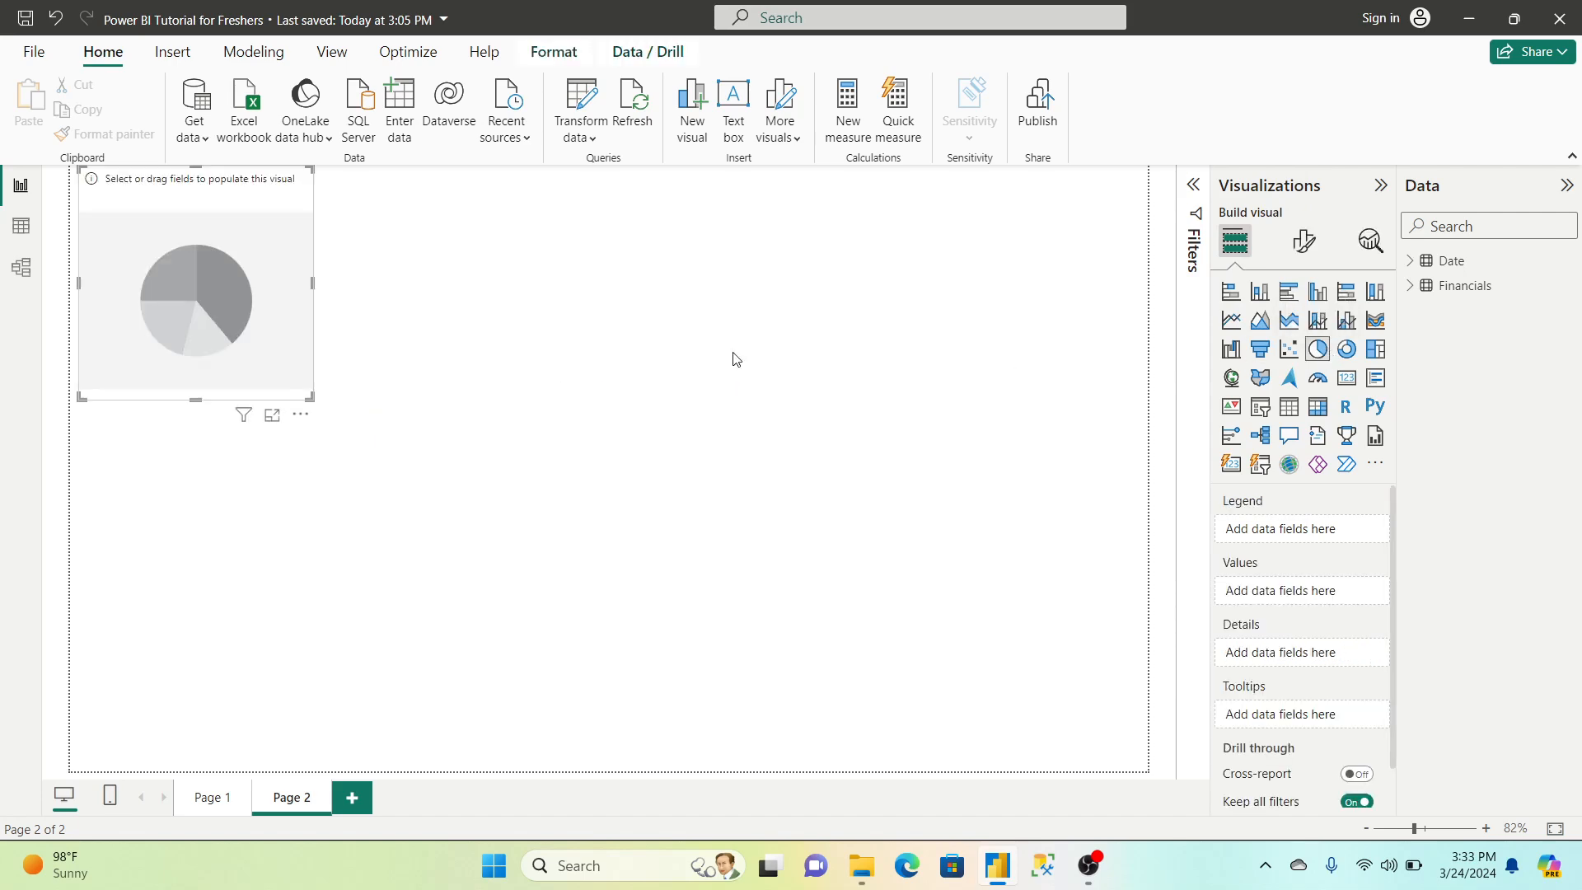
{"action": "left_click", "coordinate": [246, 293]}
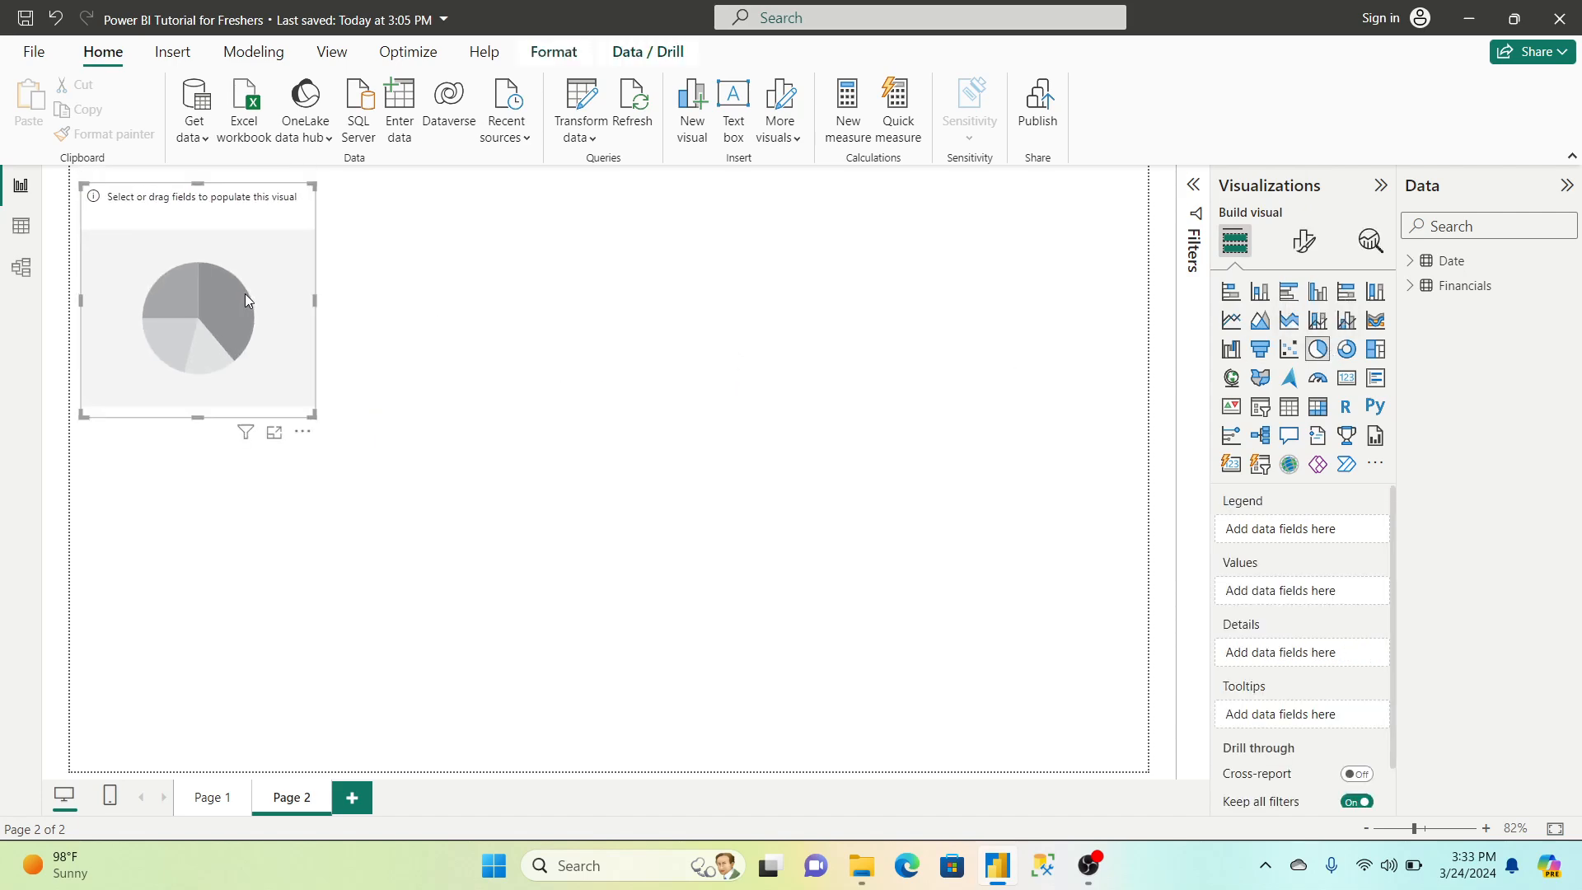
{"action": "left_click", "coordinate": [540, 279]}
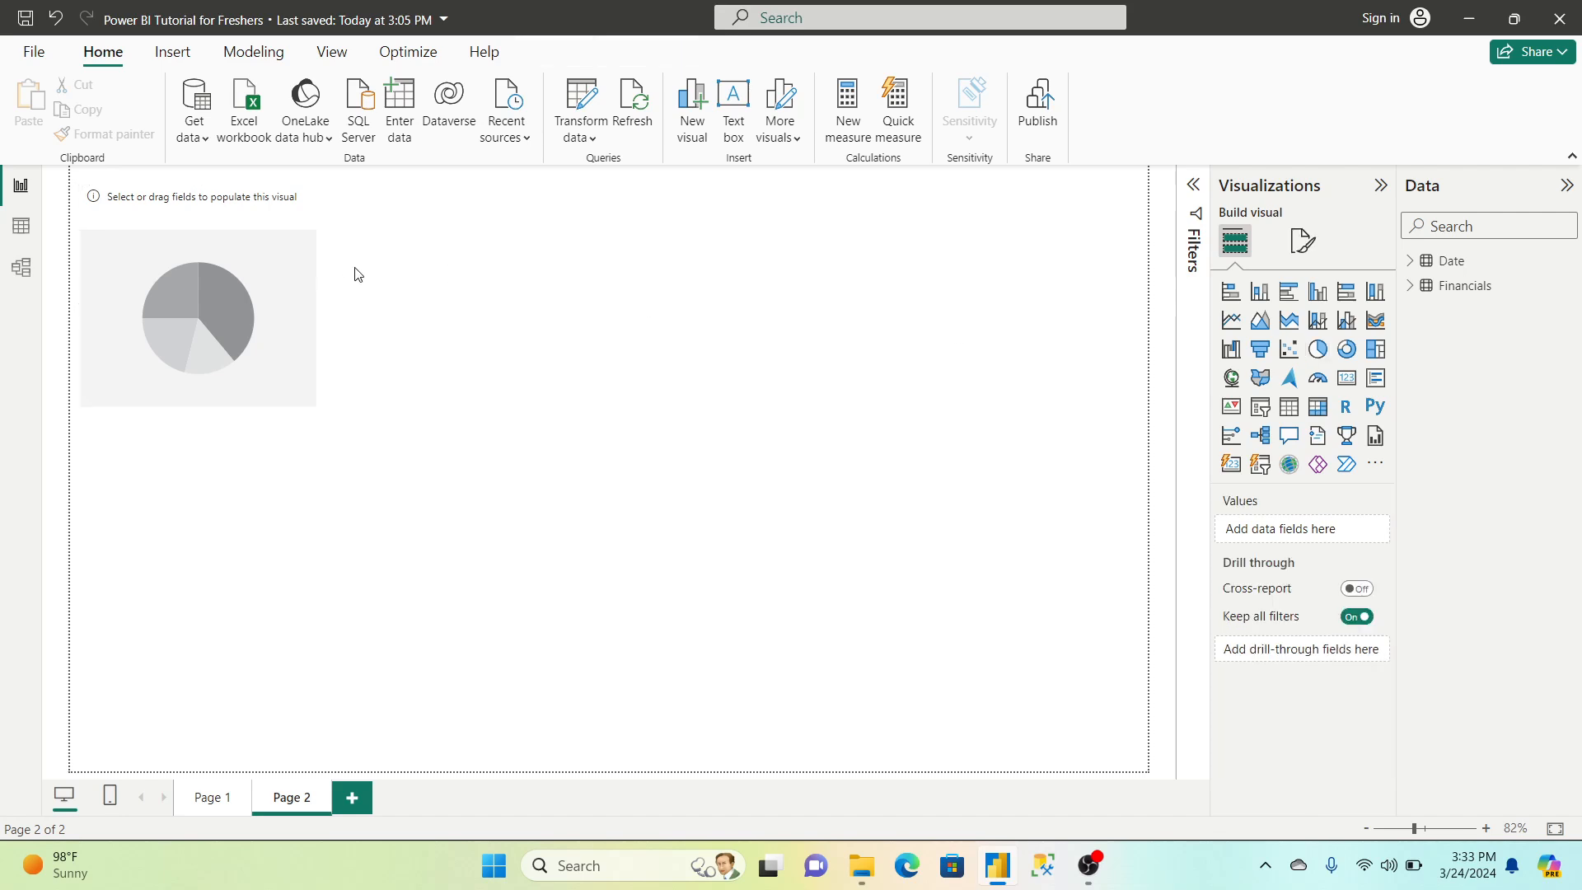
Add a second empty pie chart below the first and delete both charts from the page
{"action": "left_click", "coordinate": [1319, 350]}
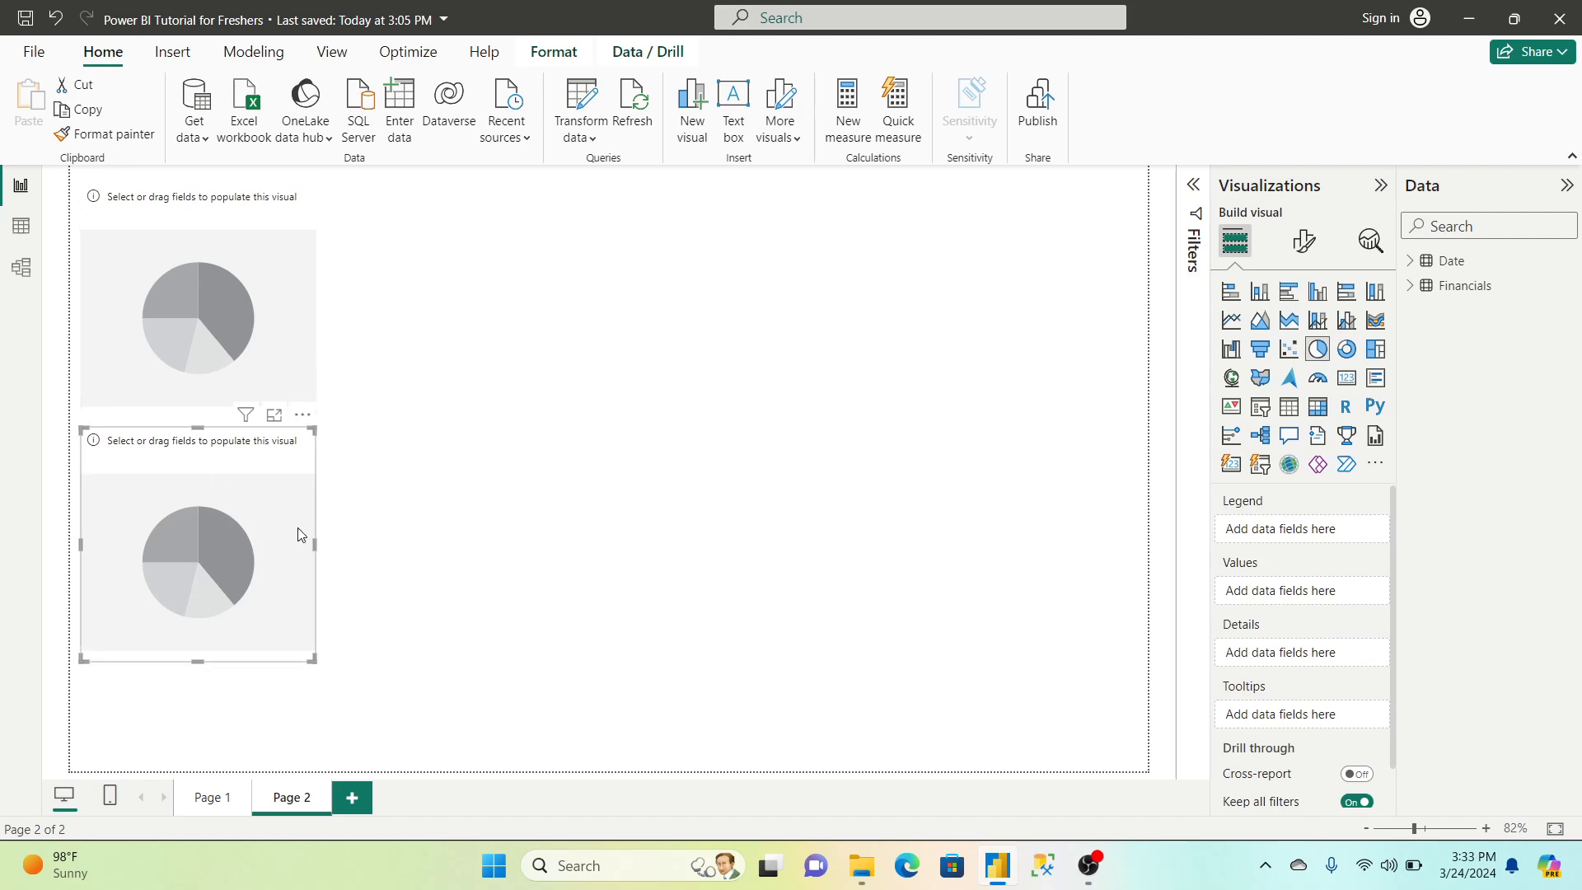
{"action": "key", "text": "Delete"}
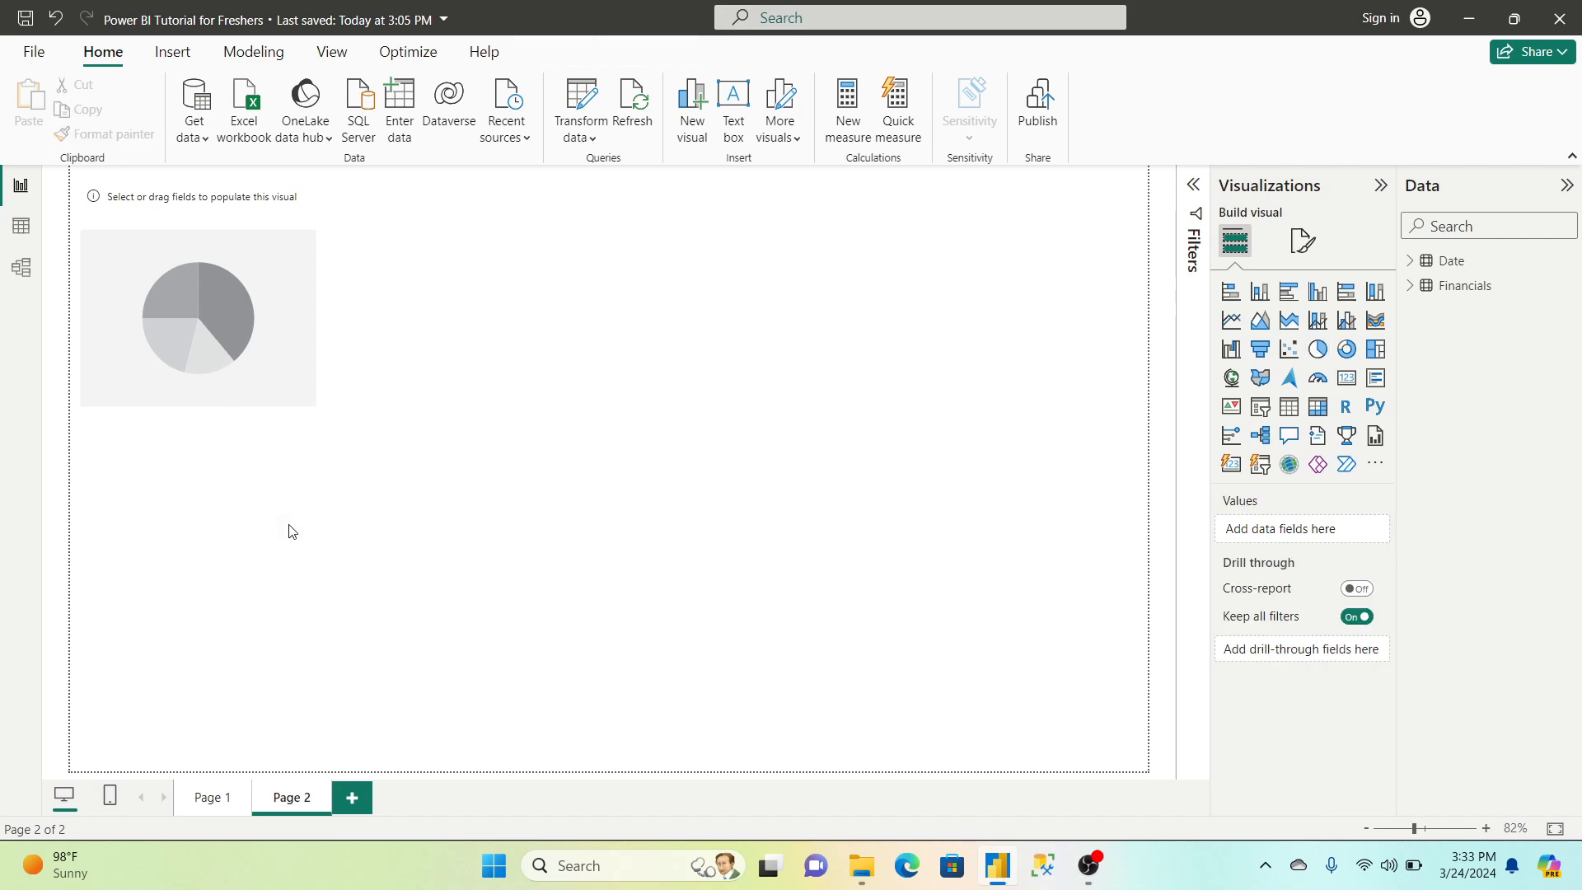
{"action": "left_click", "coordinate": [252, 288]}
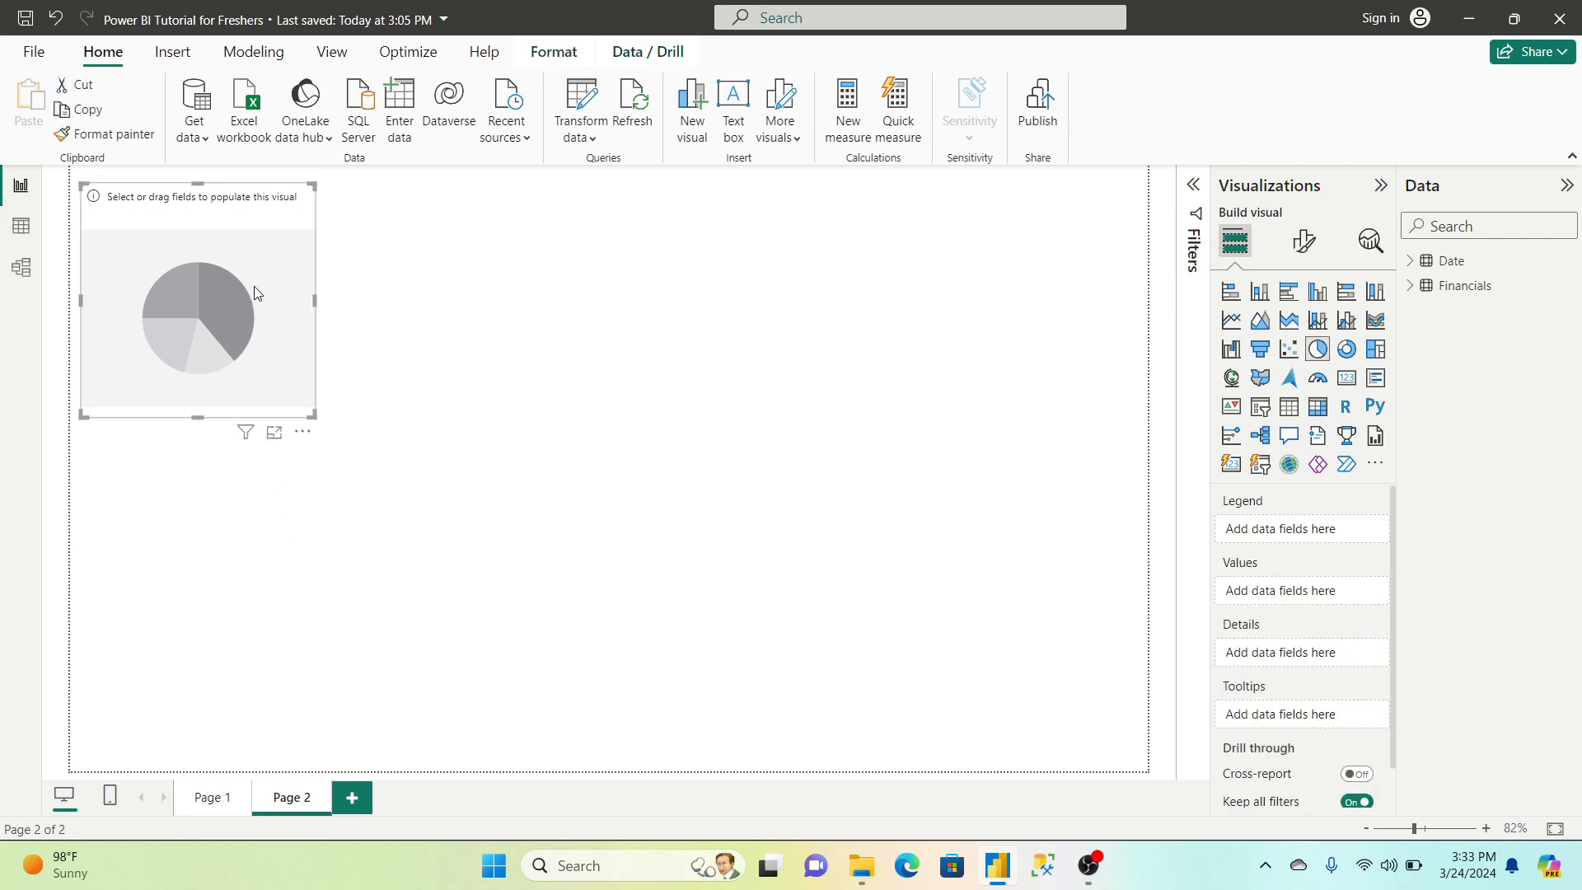
{"action": "left_click", "coordinate": [305, 432]}
{"action": "left_click", "coordinate": [355, 460]}
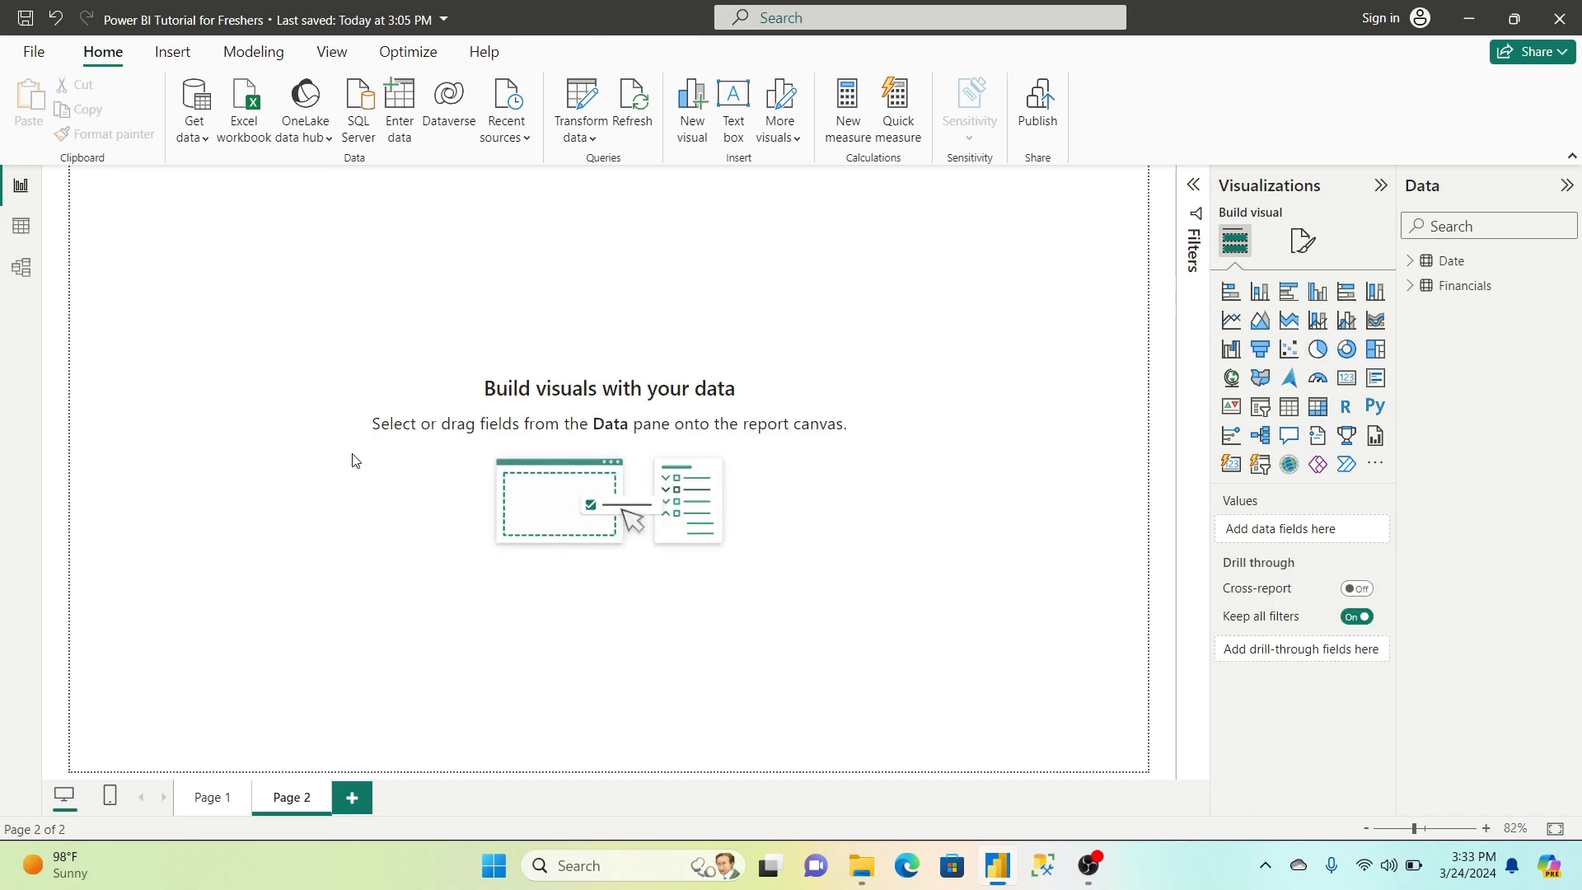
Build a pie chart of Sales by Product from the Financials table and enlarge it on Page 2
{"action": "left_click", "coordinate": [1318, 351]}
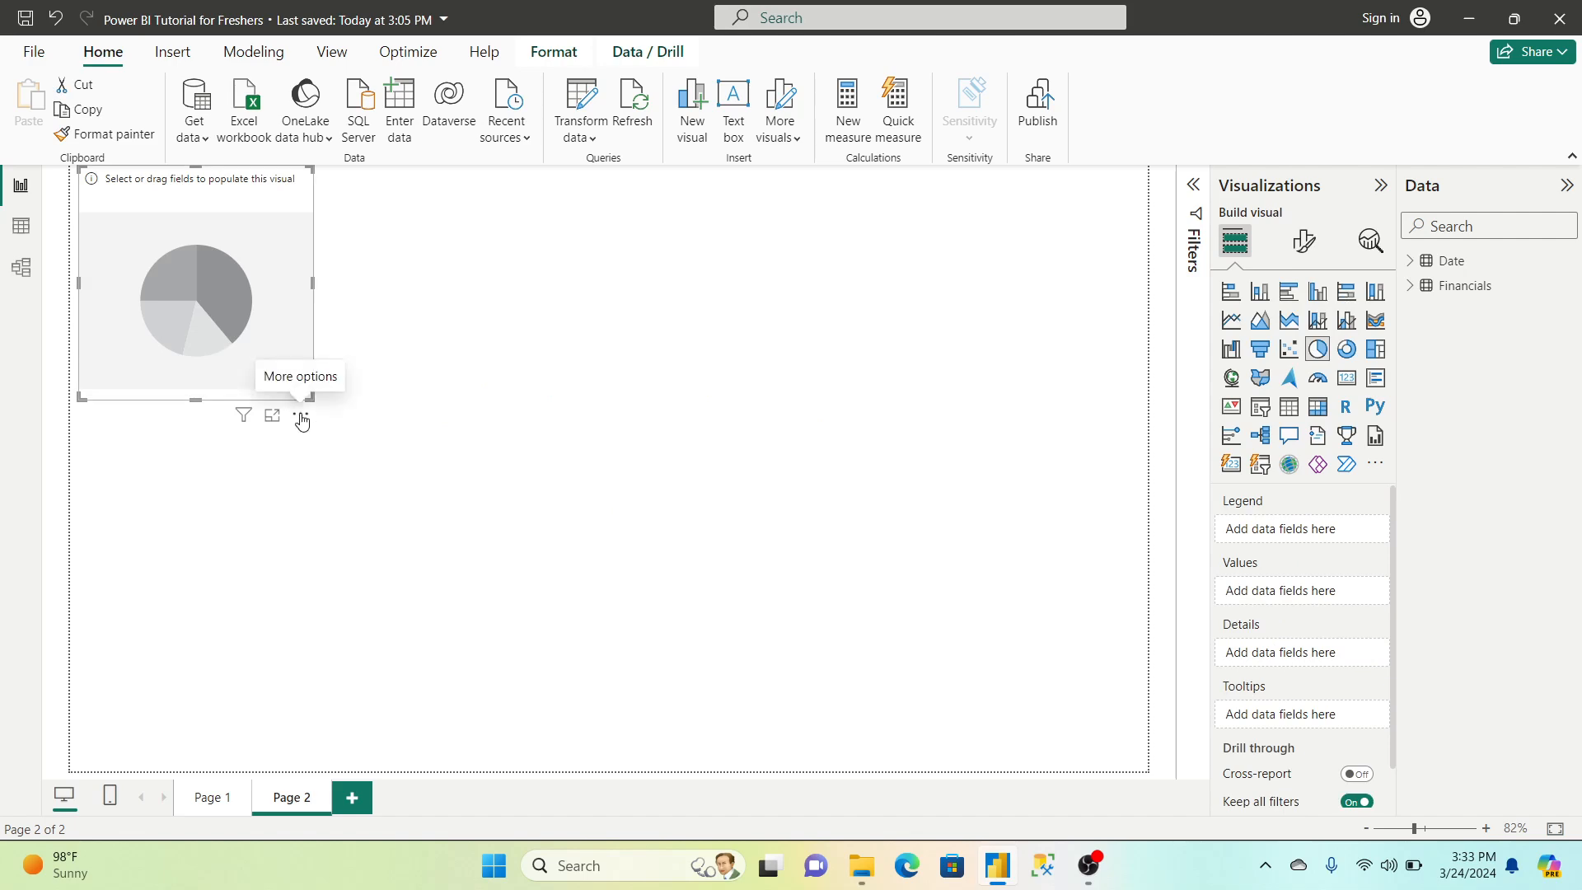
{"action": "left_click_drag", "start_coordinate": [245, 274], "coordinate": [255, 305]}
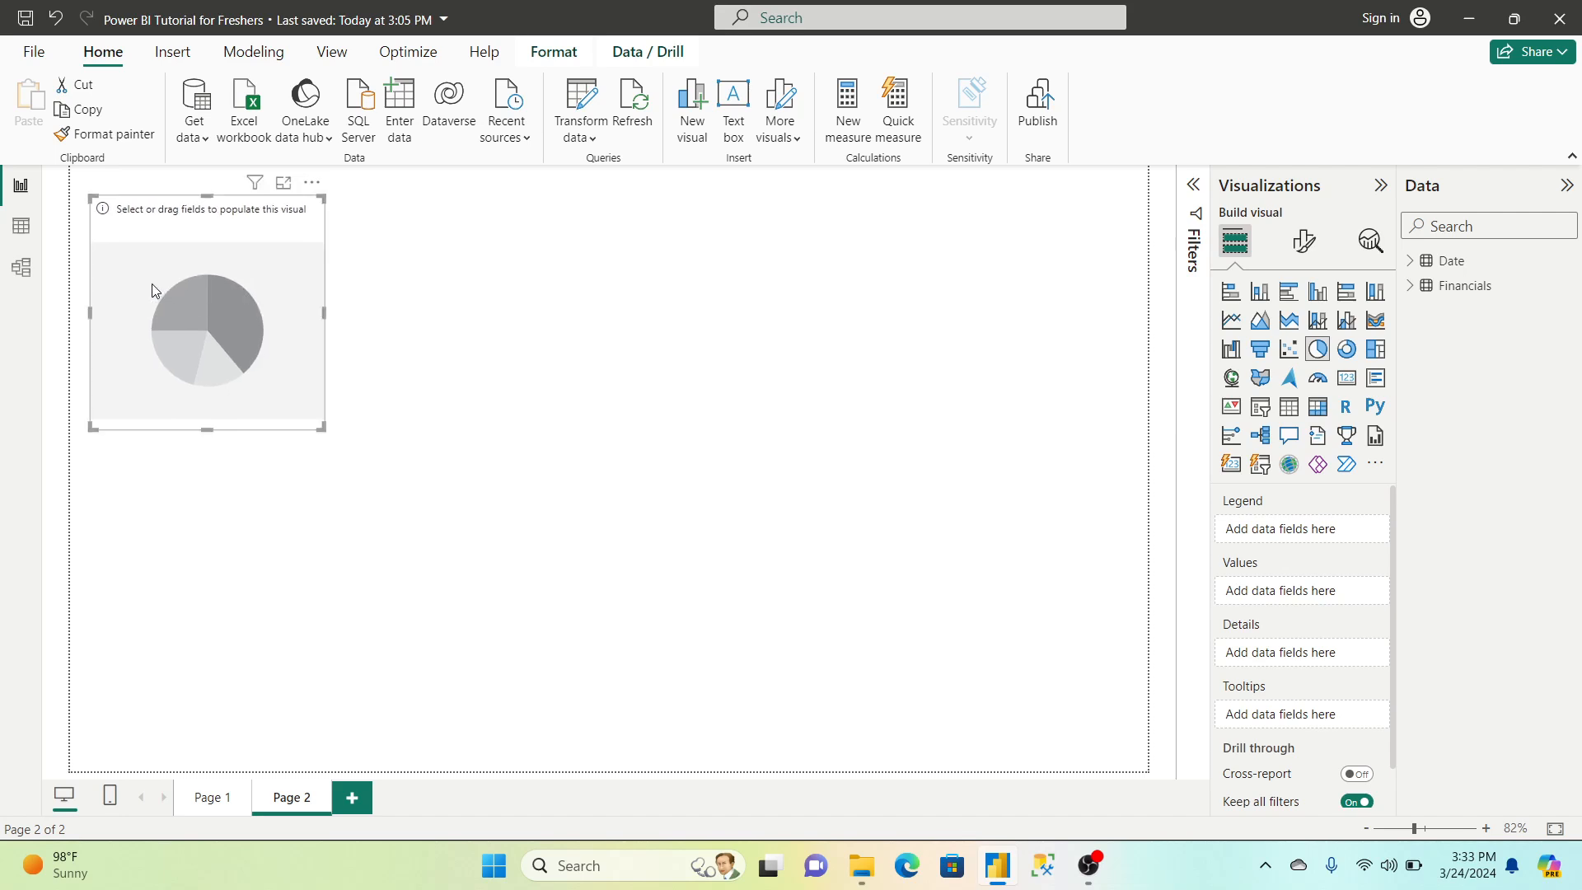
{"action": "left_click", "coordinate": [1409, 286]}
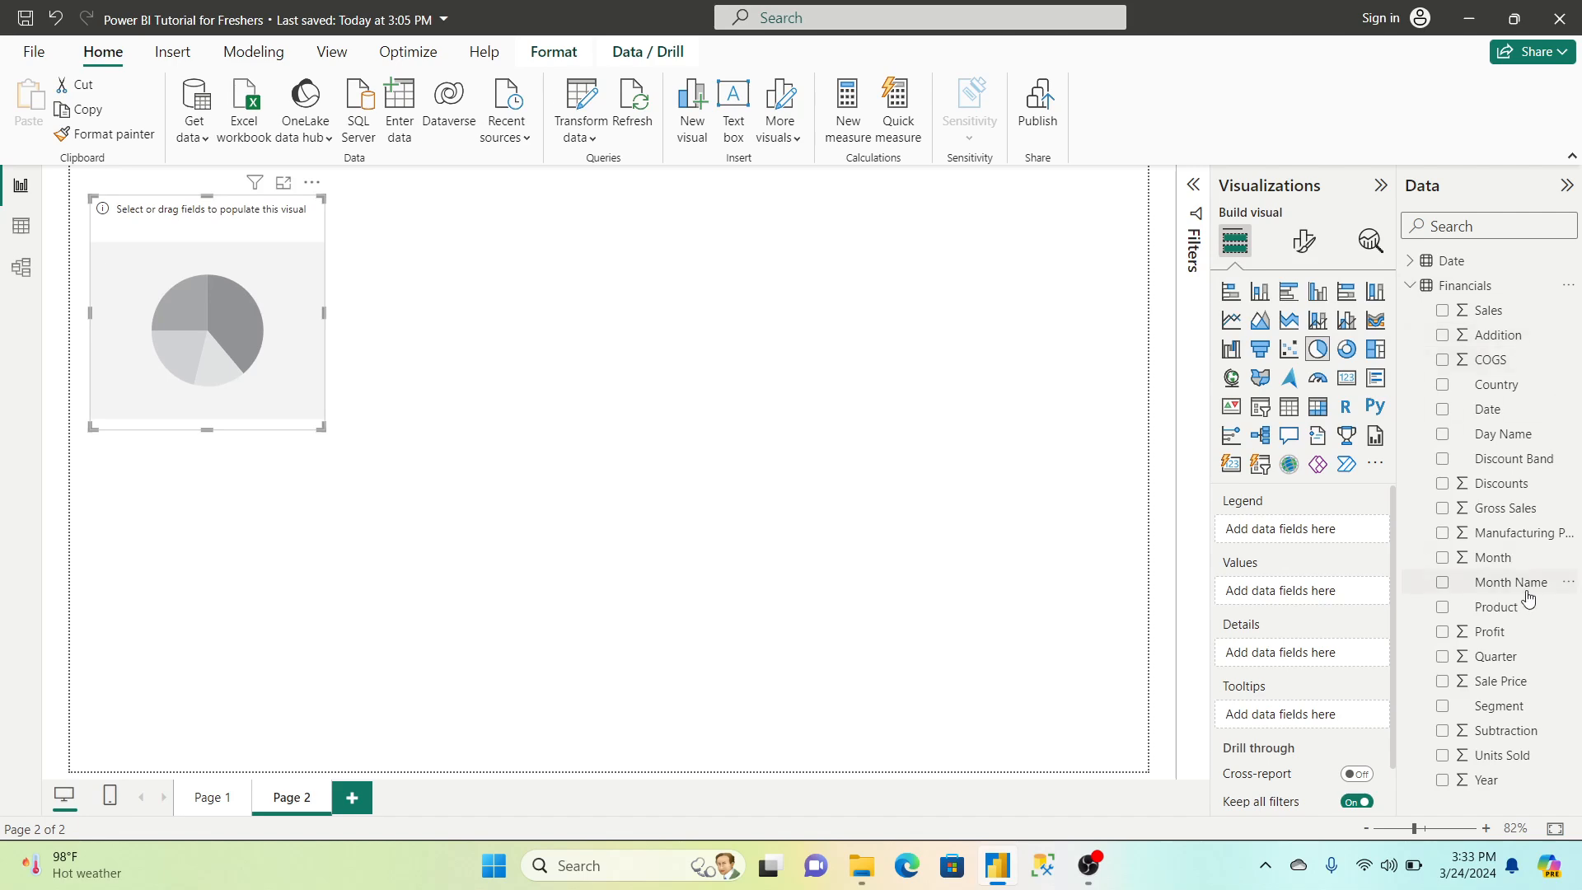
{"action": "left_click", "coordinate": [1442, 608]}
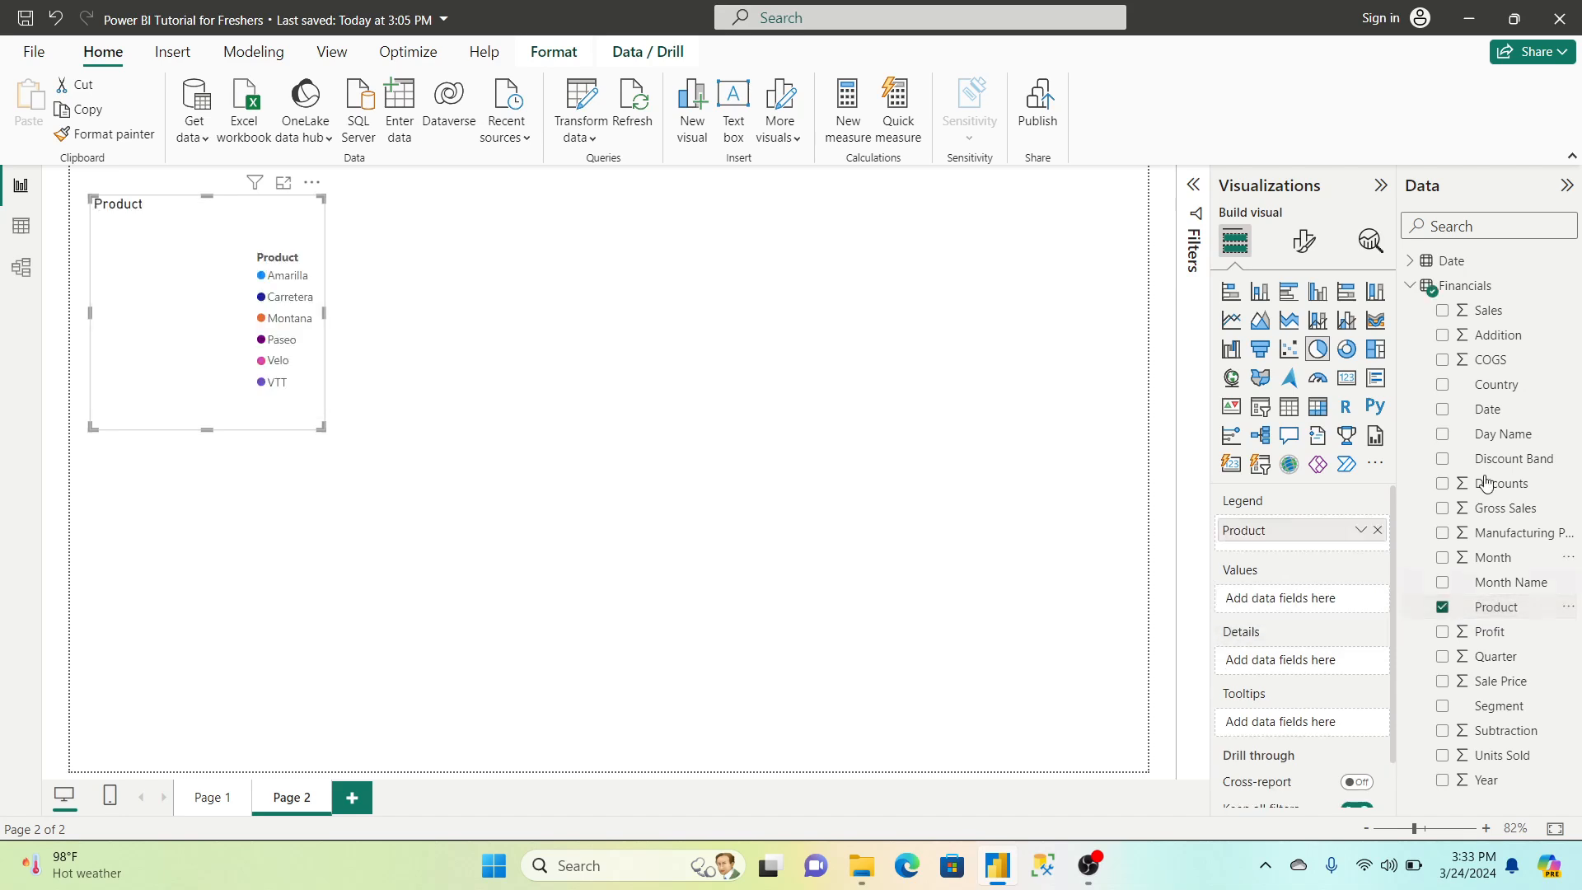
{"action": "left_click", "coordinate": [1443, 312]}
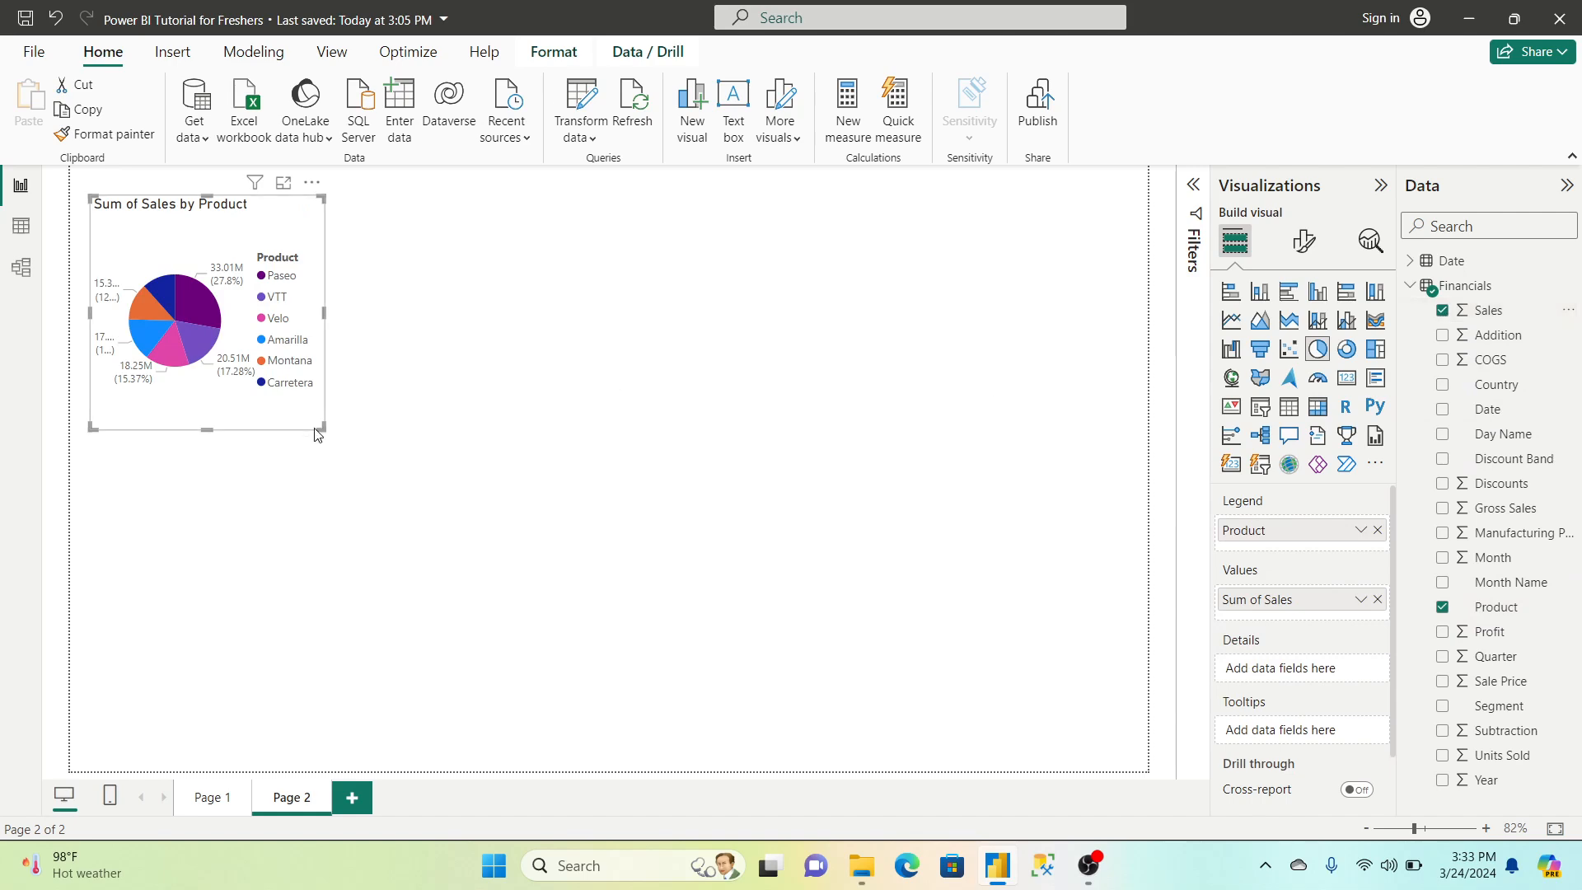
{"action": "left_click_drag", "start_coordinate": [318, 434], "coordinate": [499, 515]}
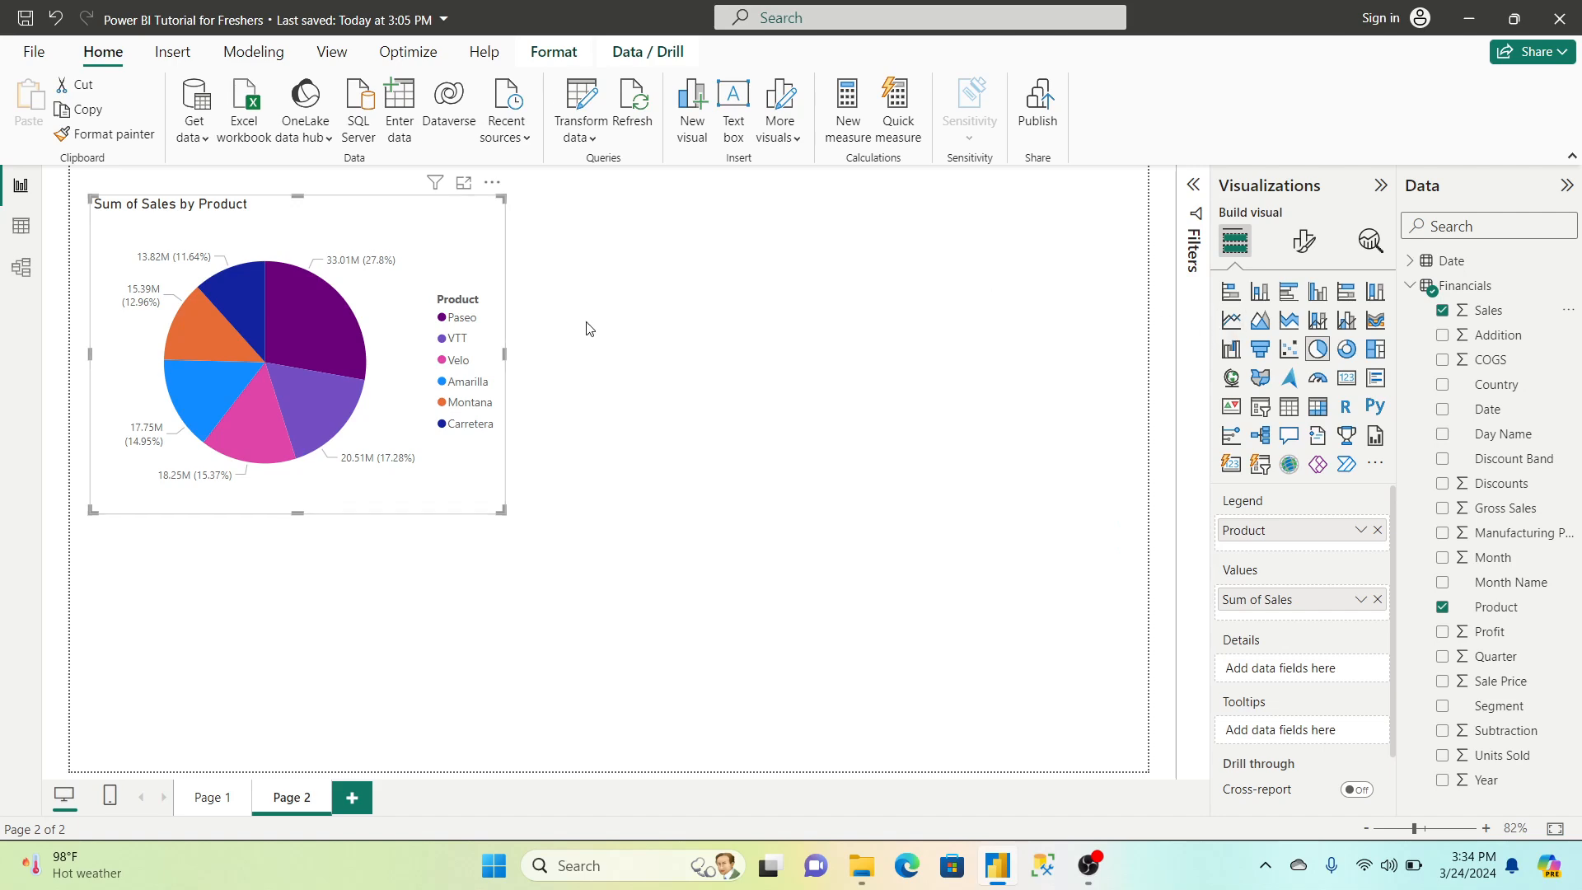
{"action": "left_click", "coordinate": [608, 329]}
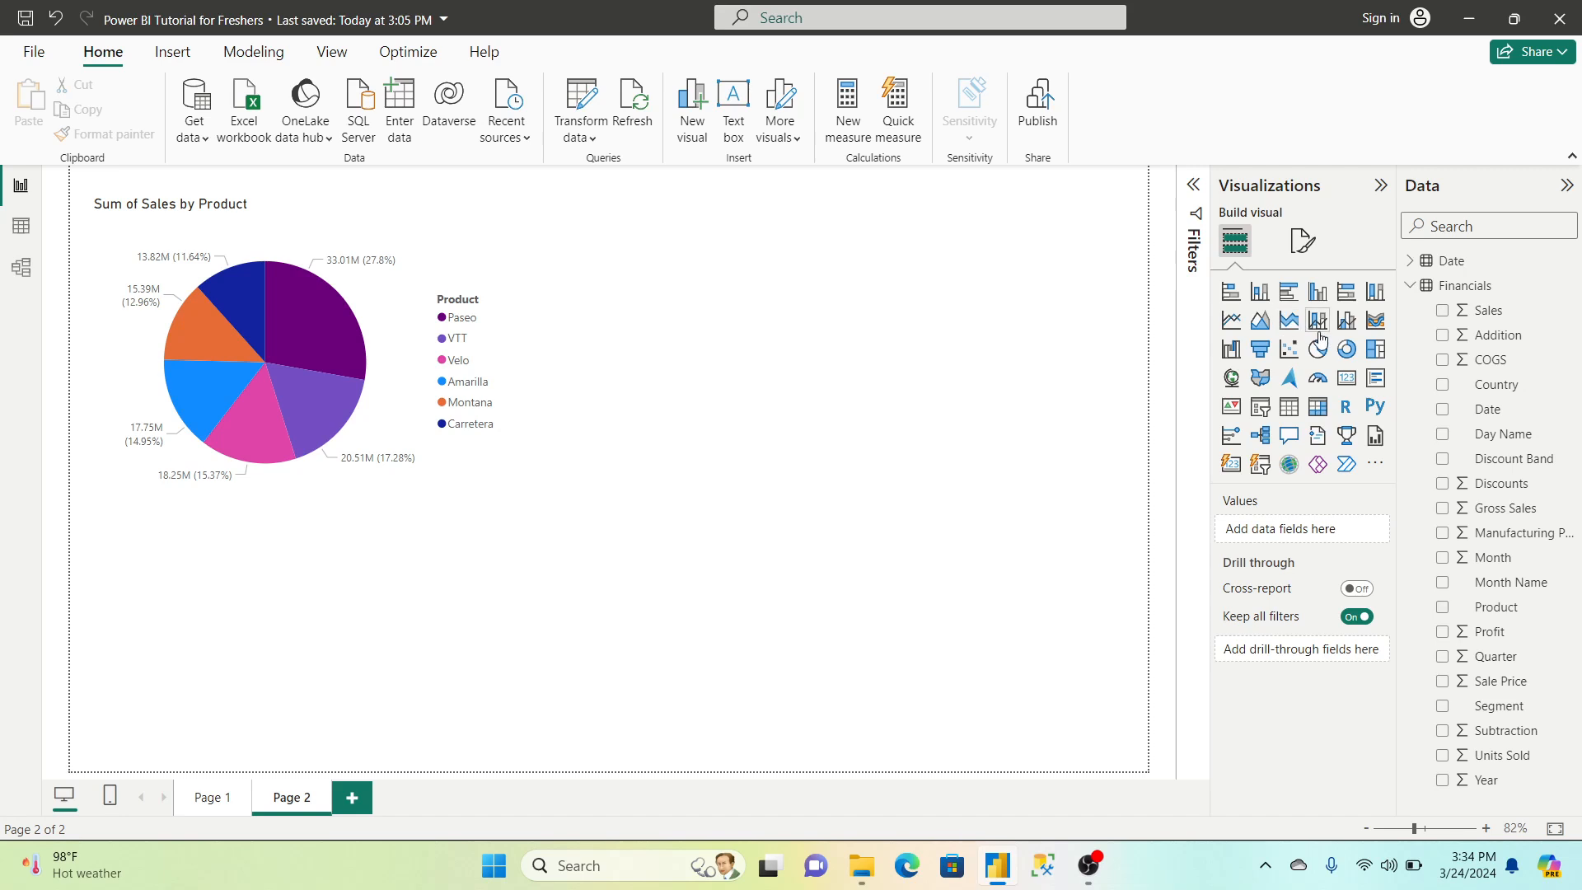
Add a card below the pie chart showing the sum of Sales from the Financials table
{"action": "left_click", "coordinate": [1348, 381]}
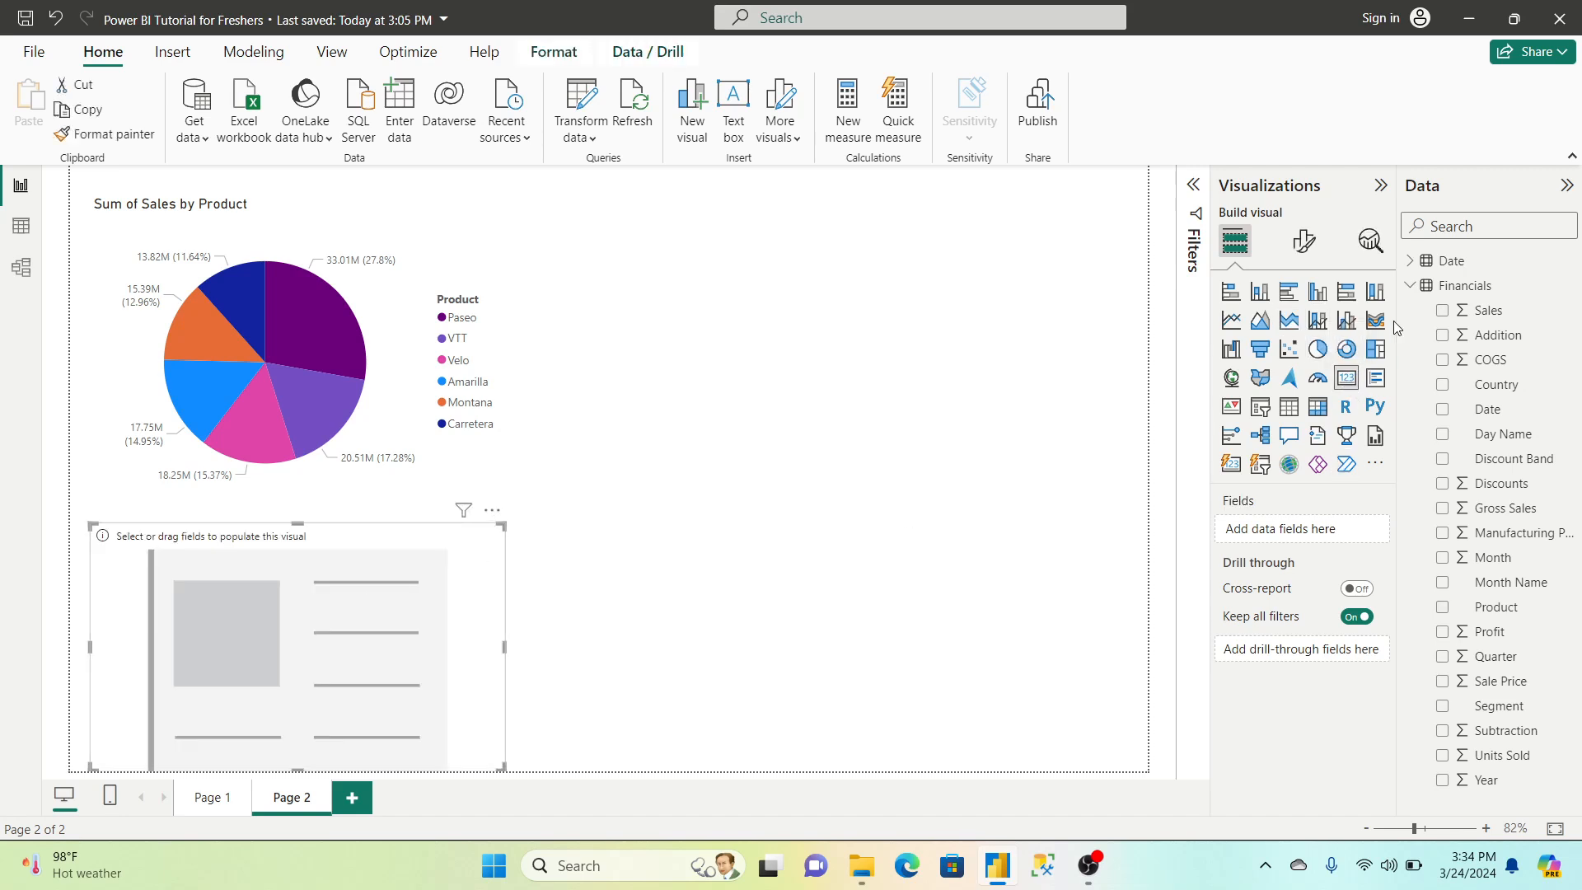
{"action": "left_click", "coordinate": [1443, 310]}
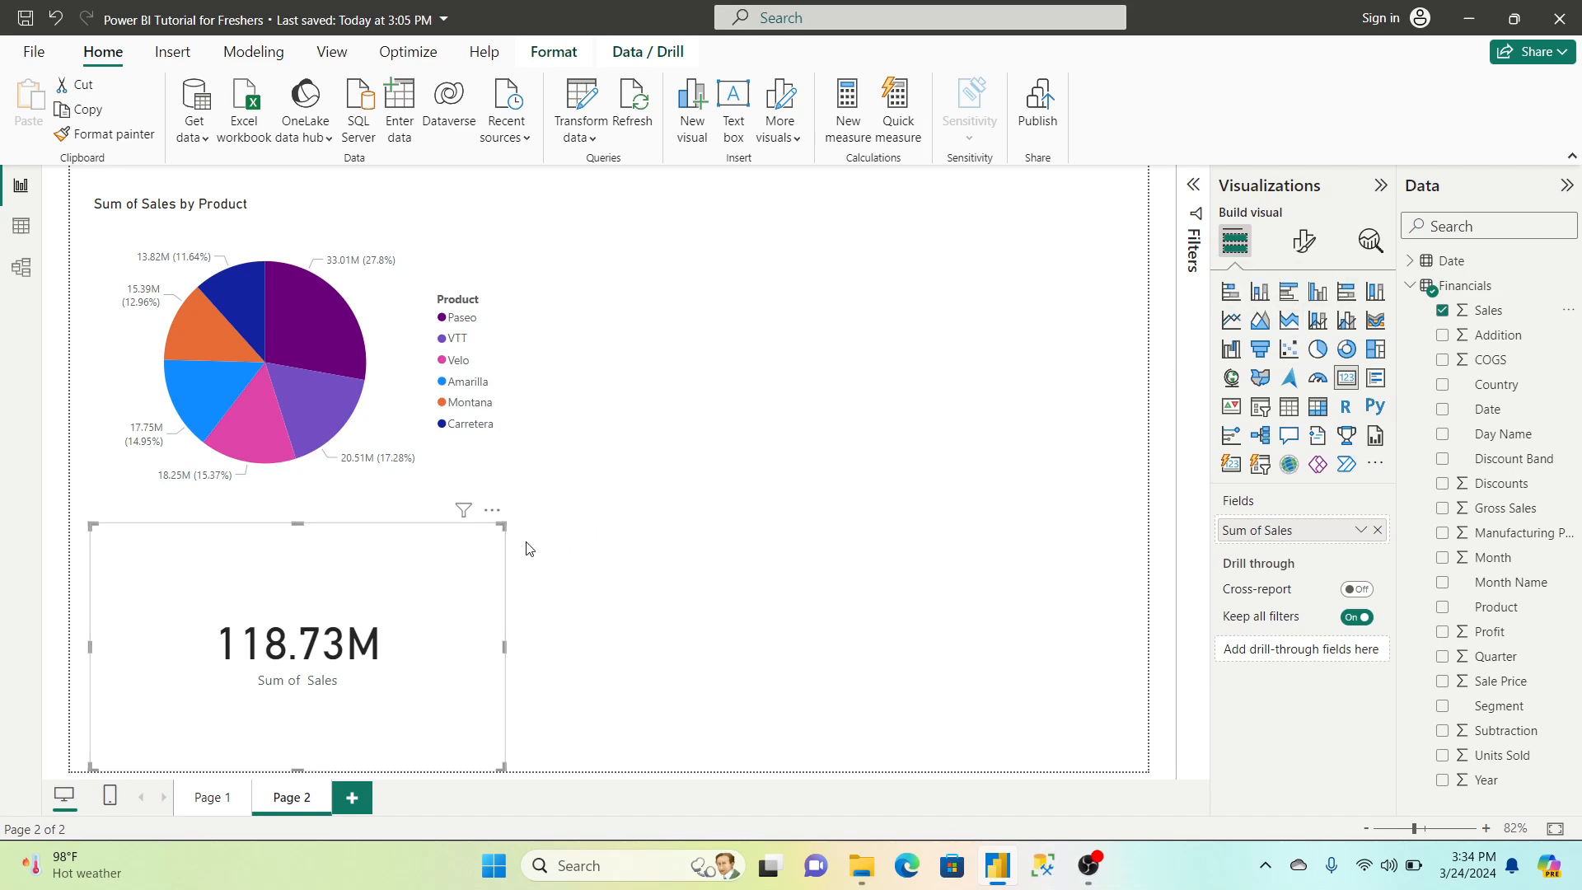
{"action": "left_click", "coordinate": [753, 487]}
{"action": "left_click", "coordinate": [354, 590]}
{"action": "left_click", "coordinate": [812, 381]}
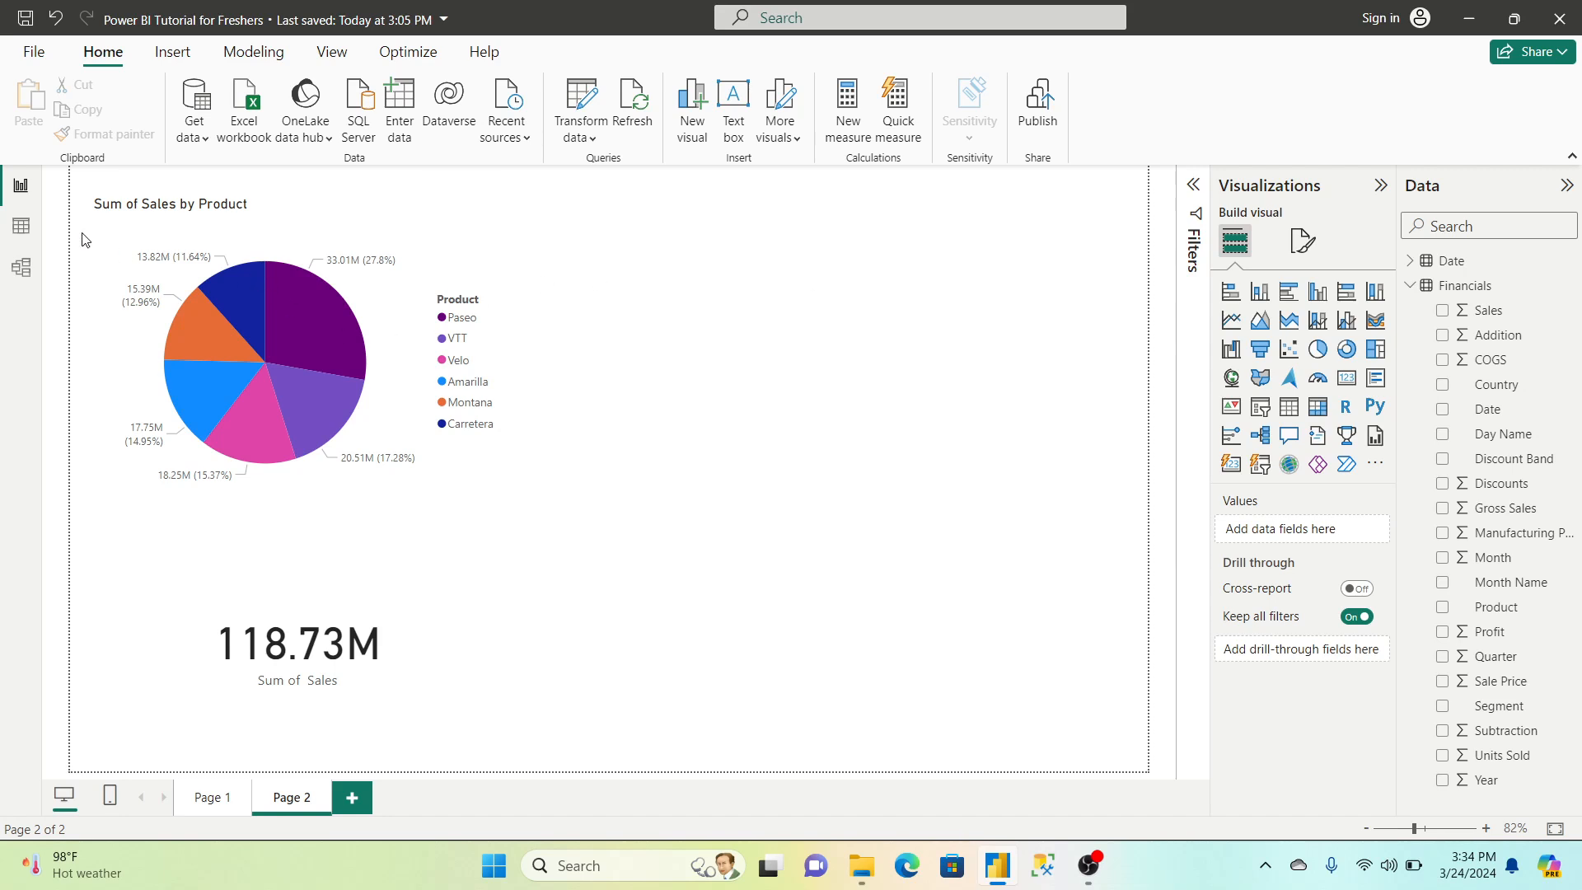
Switch to Table view and look through the columns of the Financials table
{"action": "left_click", "coordinate": [21, 234]}
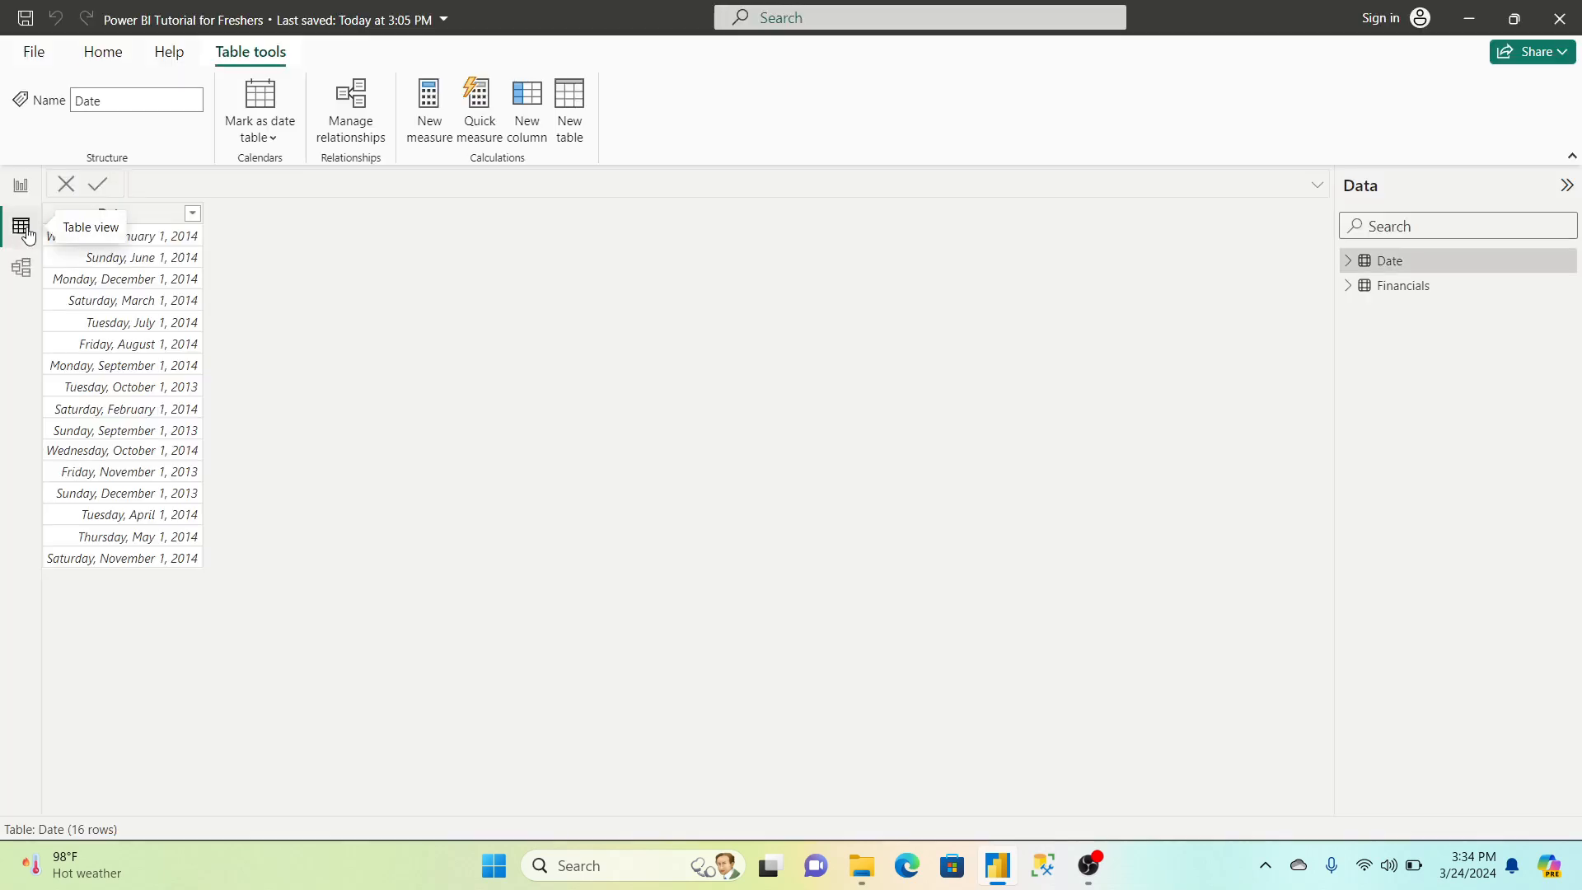
{"action": "left_click", "coordinate": [1412, 288]}
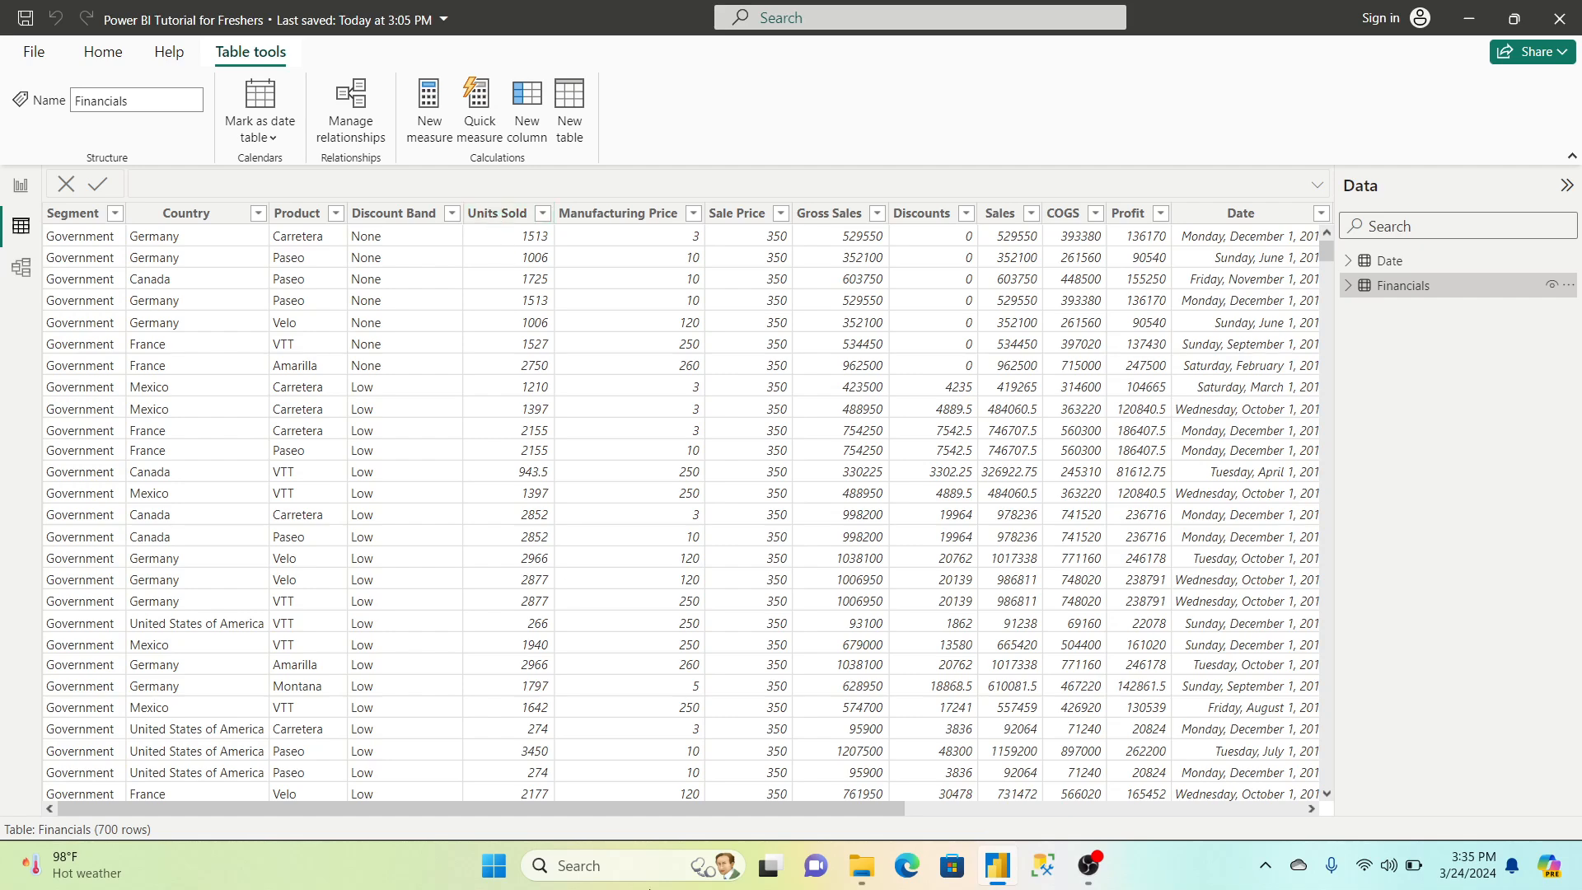
{"action": "left_click_drag", "start_coordinate": [561, 813], "coordinate": [445, 857]}
Inspect the data type and format settings of the Country and Units Sold columns in the Financials table
{"action": "left_click", "coordinate": [200, 216]}
{"action": "left_click", "coordinate": [173, 221]}
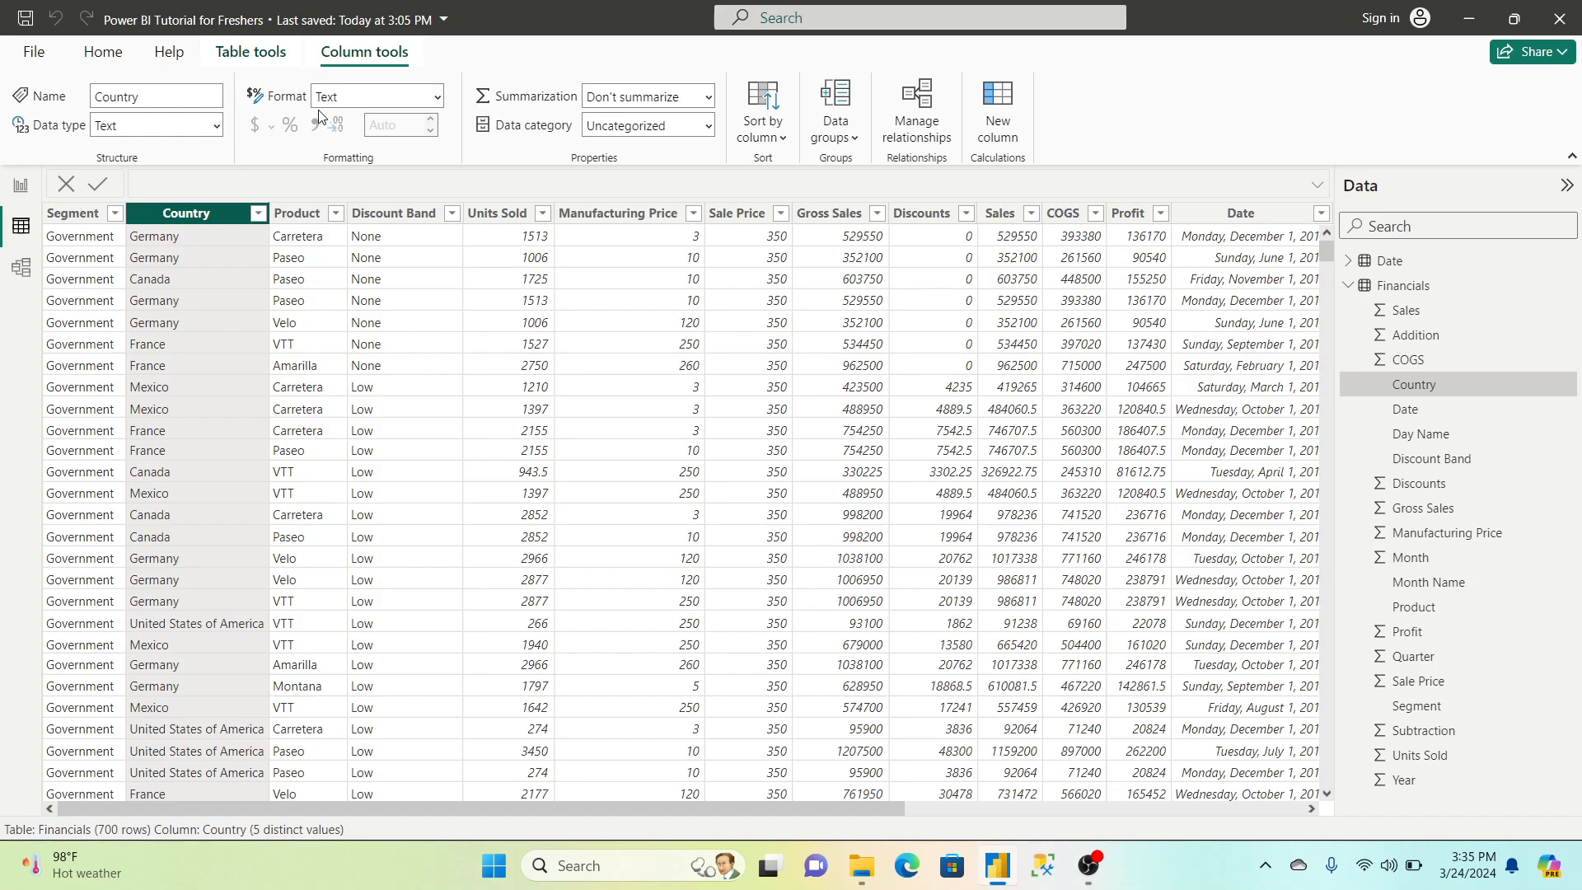
{"action": "left_click", "coordinate": [502, 217]}
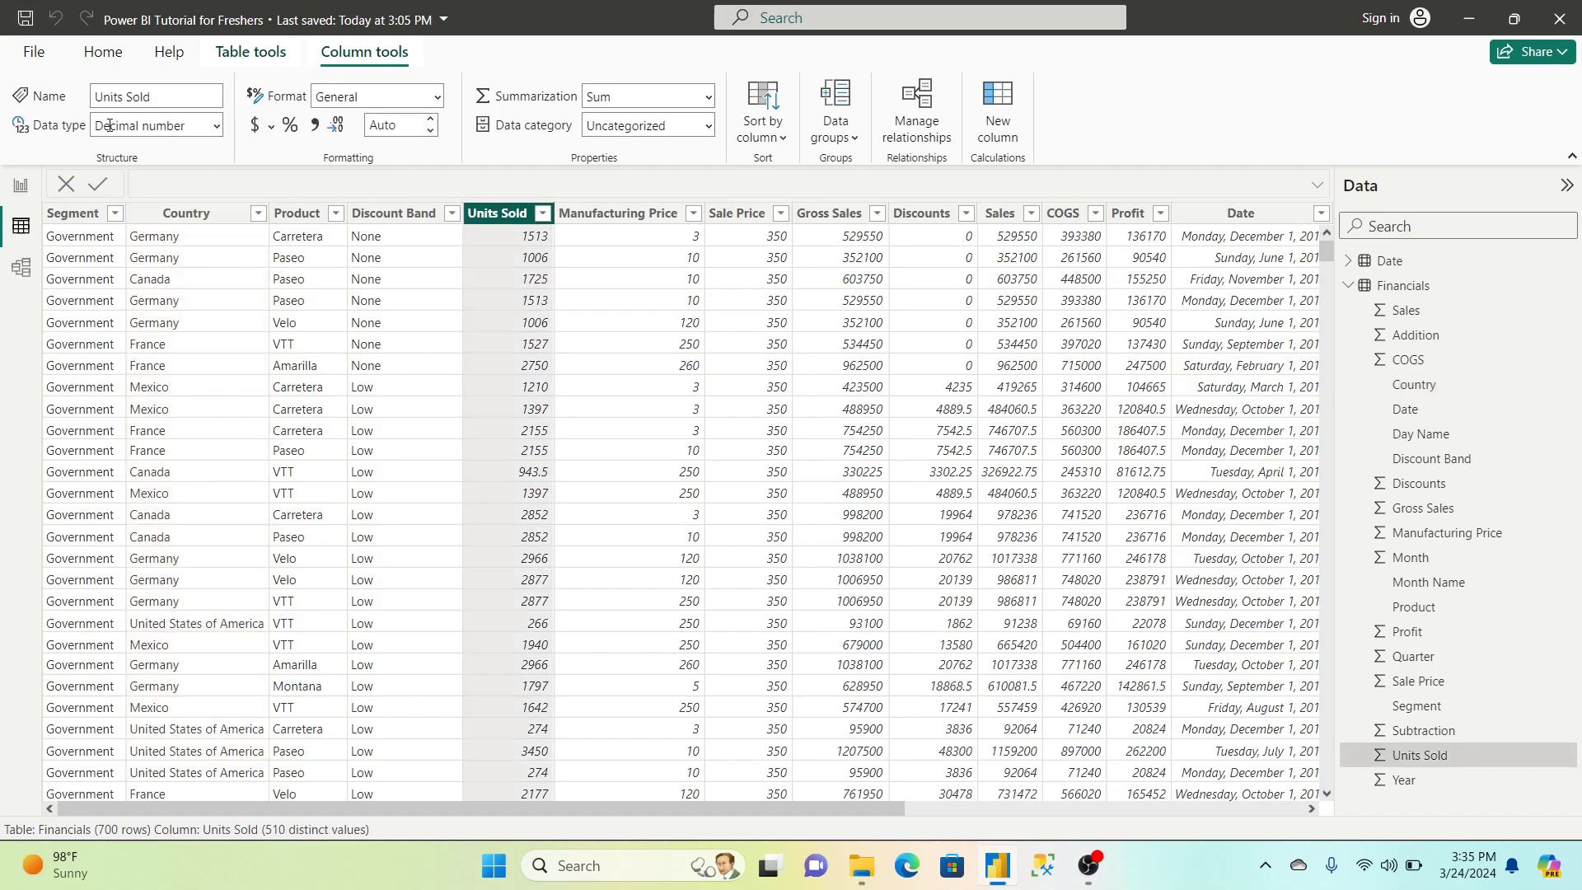
{"action": "left_click", "coordinate": [273, 127]}
{"action": "left_click", "coordinate": [272, 128]}
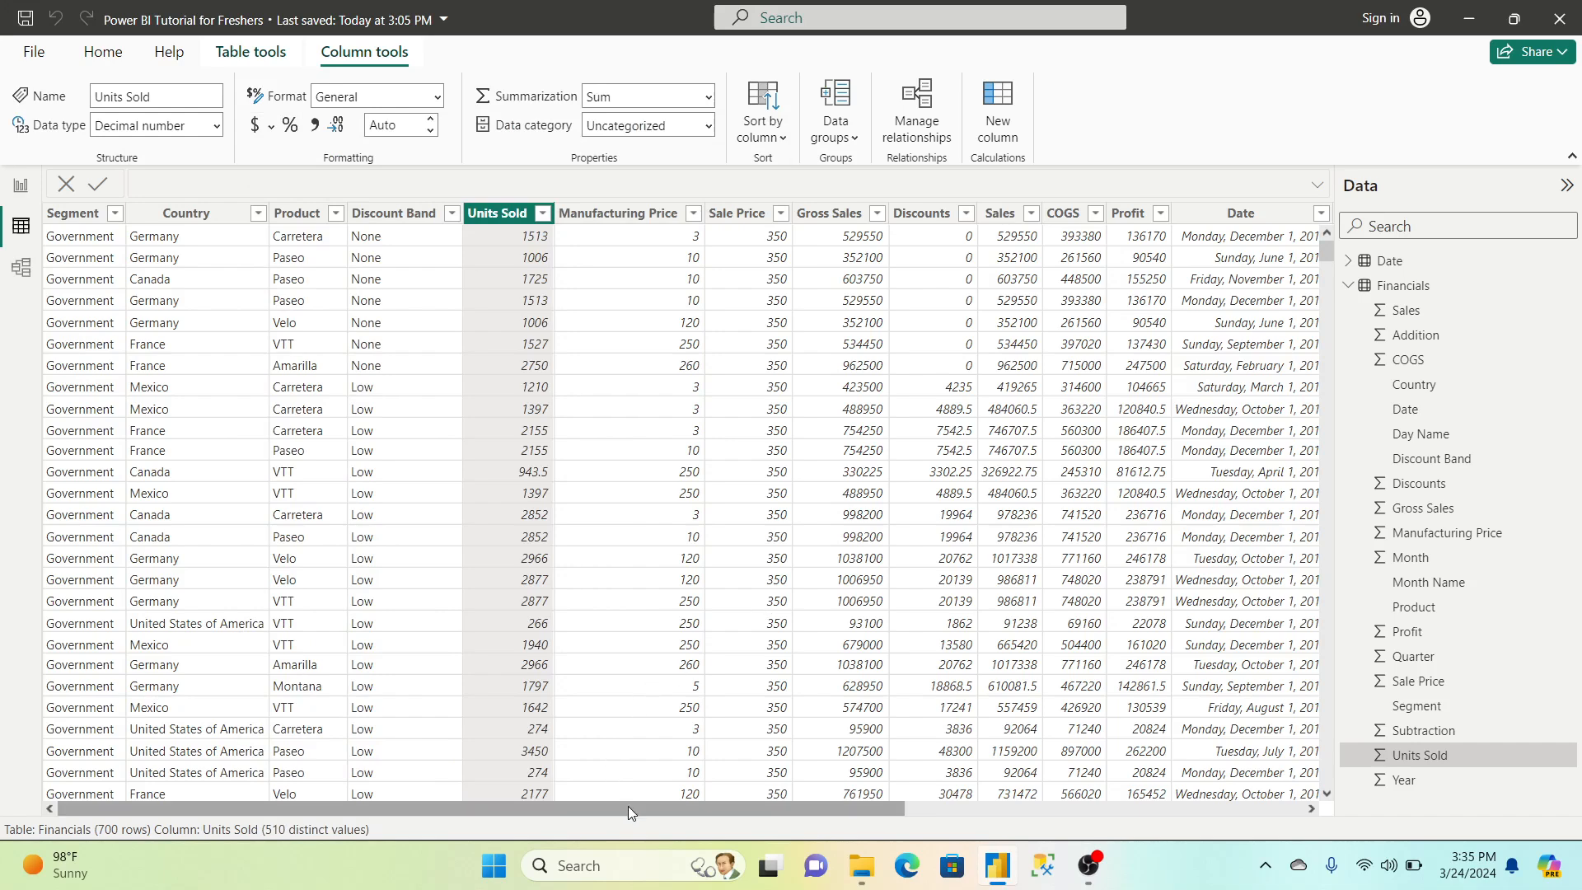
{"action": "left_click_drag", "start_coordinate": [628, 806], "coordinate": [558, 850]}
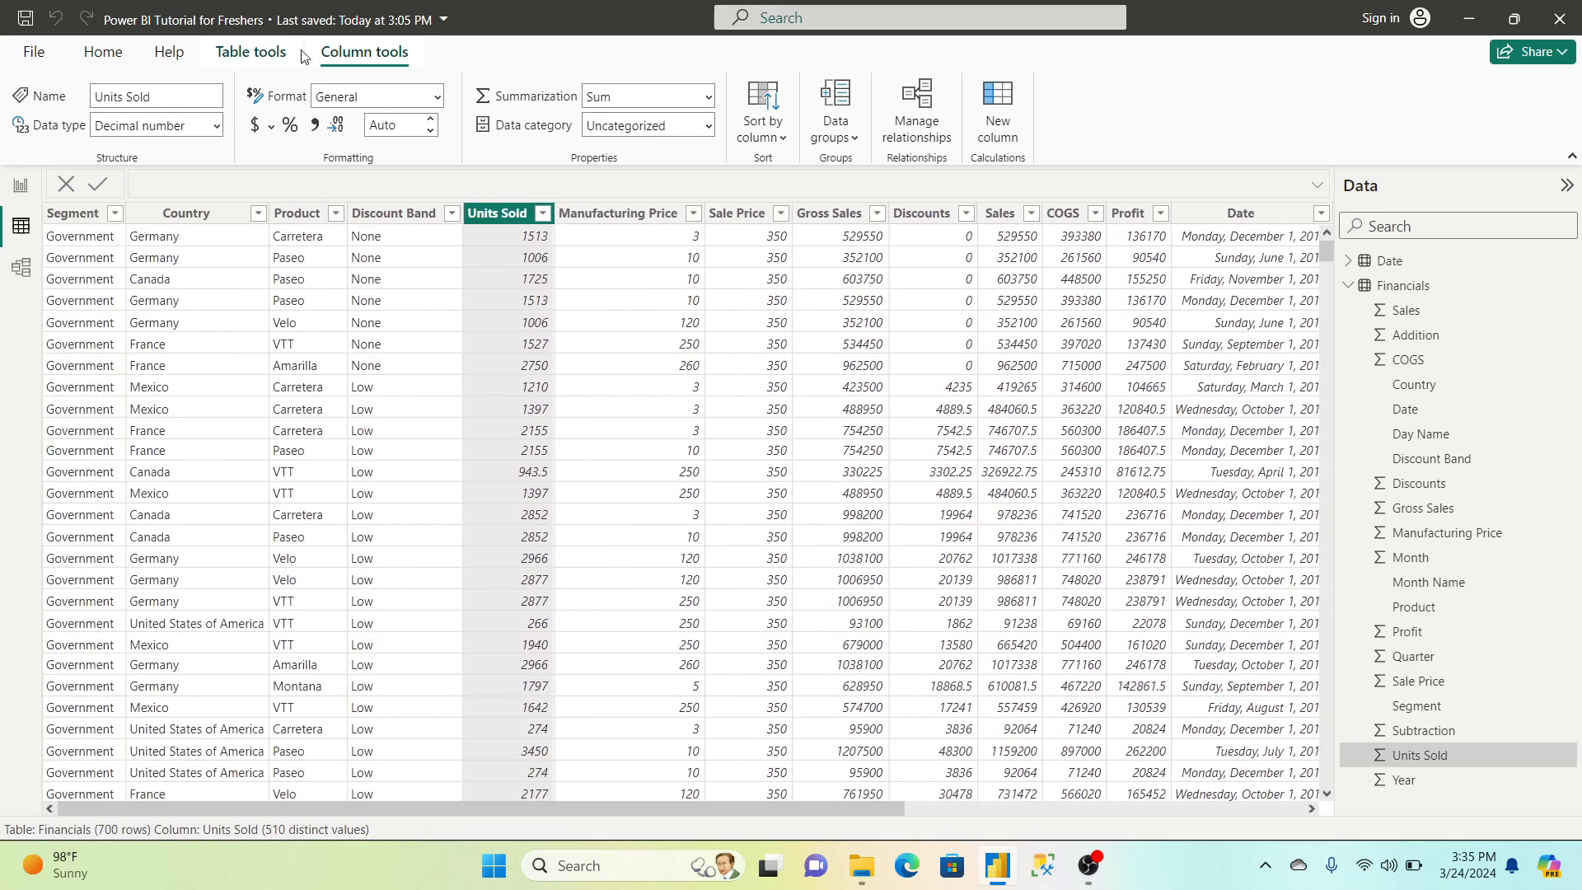
{"action": "left_click", "coordinate": [259, 214]}
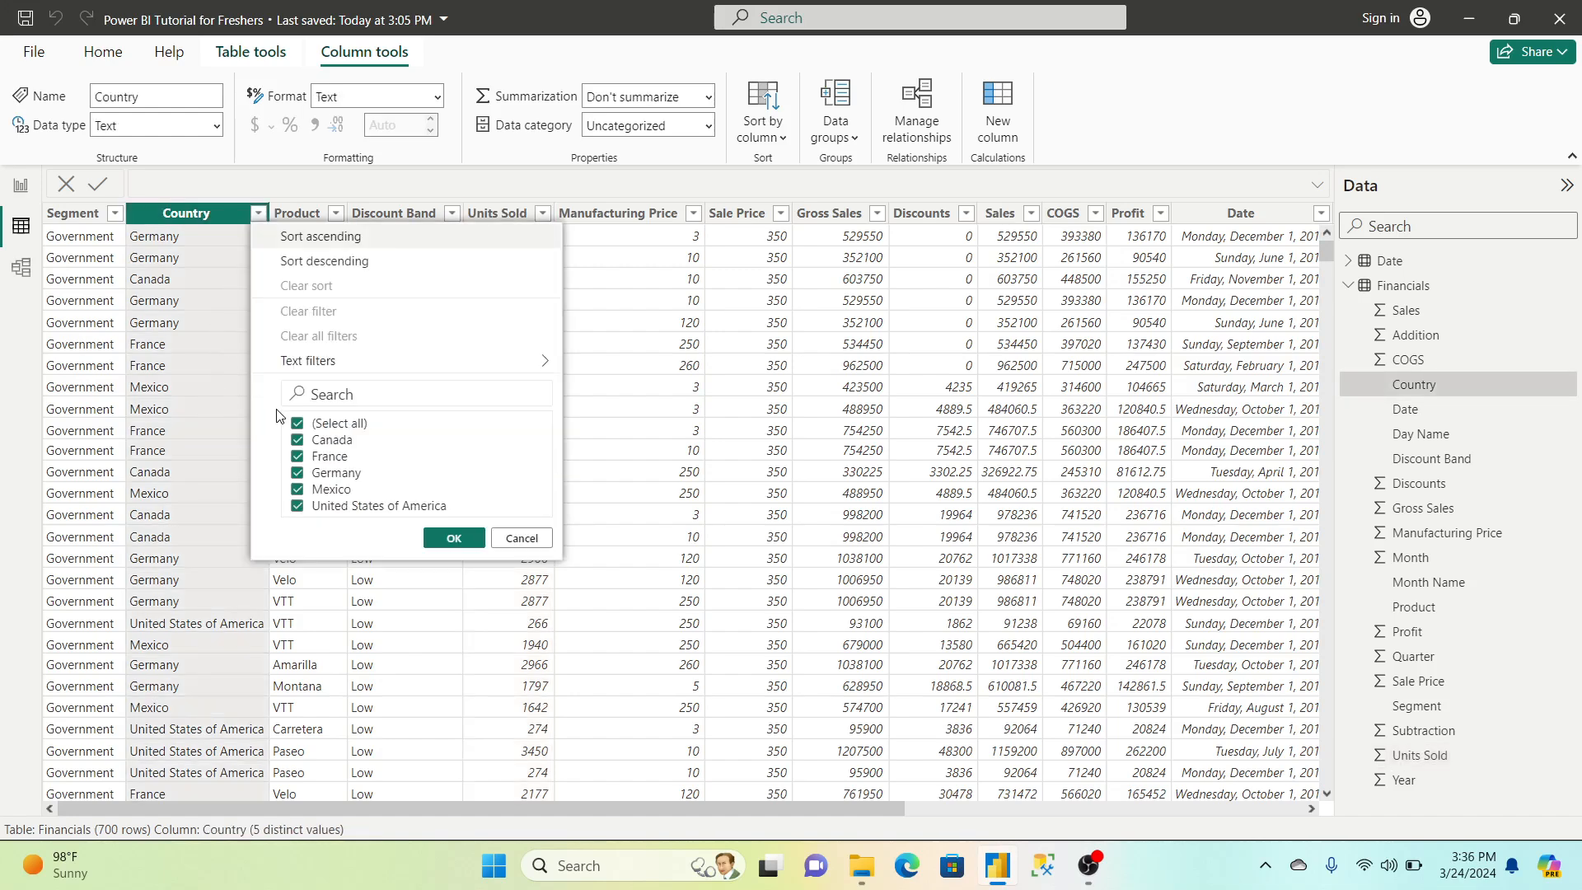
{"action": "left_click", "coordinate": [298, 423]}
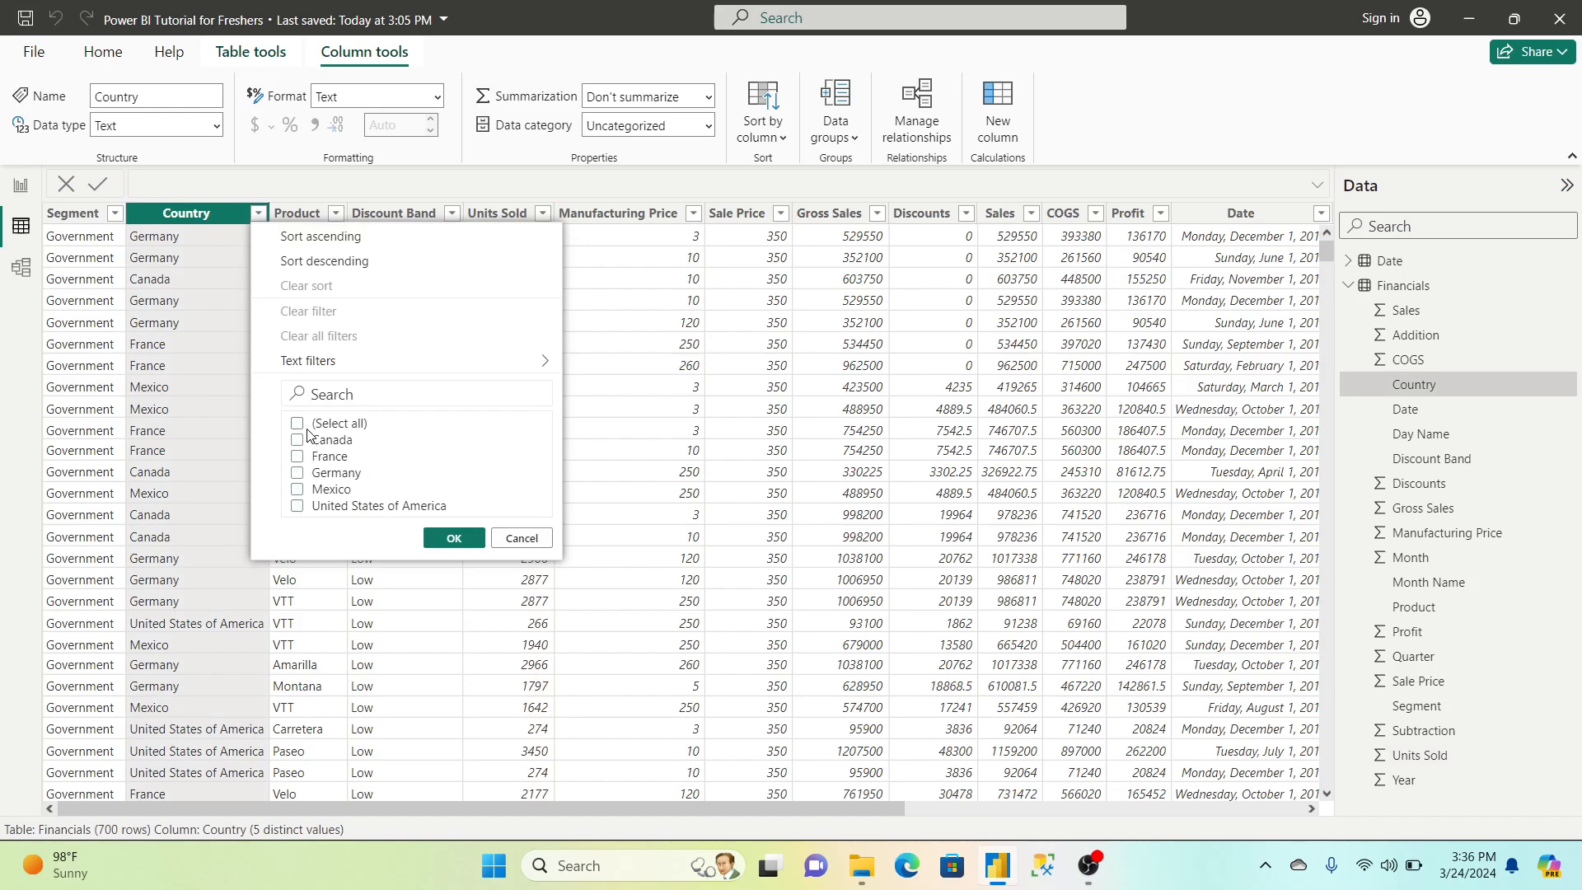
{"action": "left_click", "coordinate": [521, 538]}
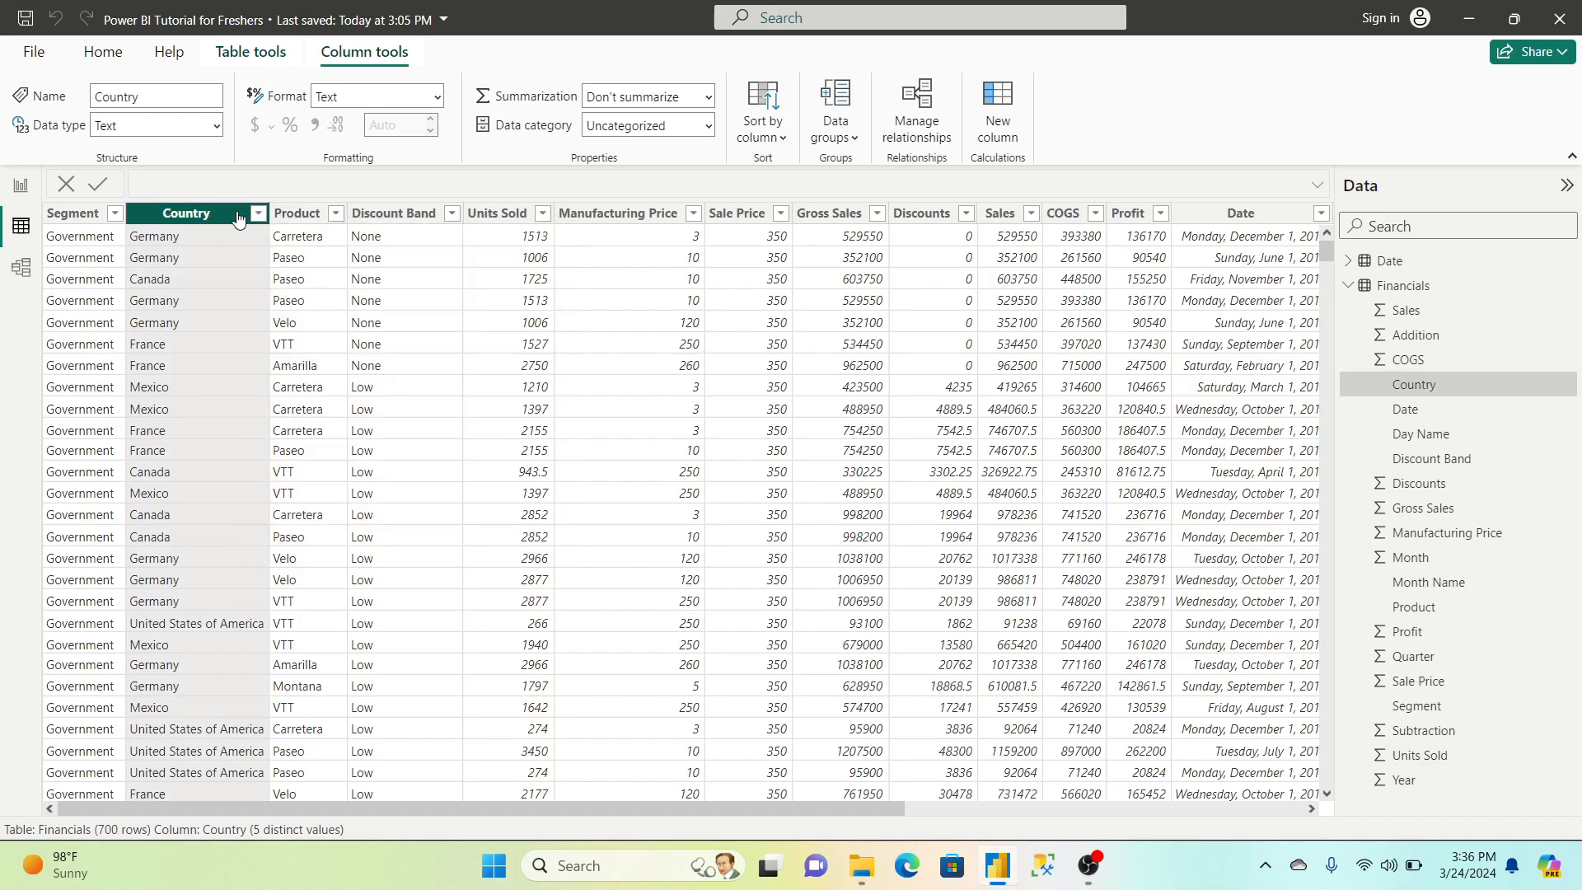
Filter the Country column of the Financials table to Germany only and look through the filtered rows
{"action": "left_click", "coordinate": [258, 214]}
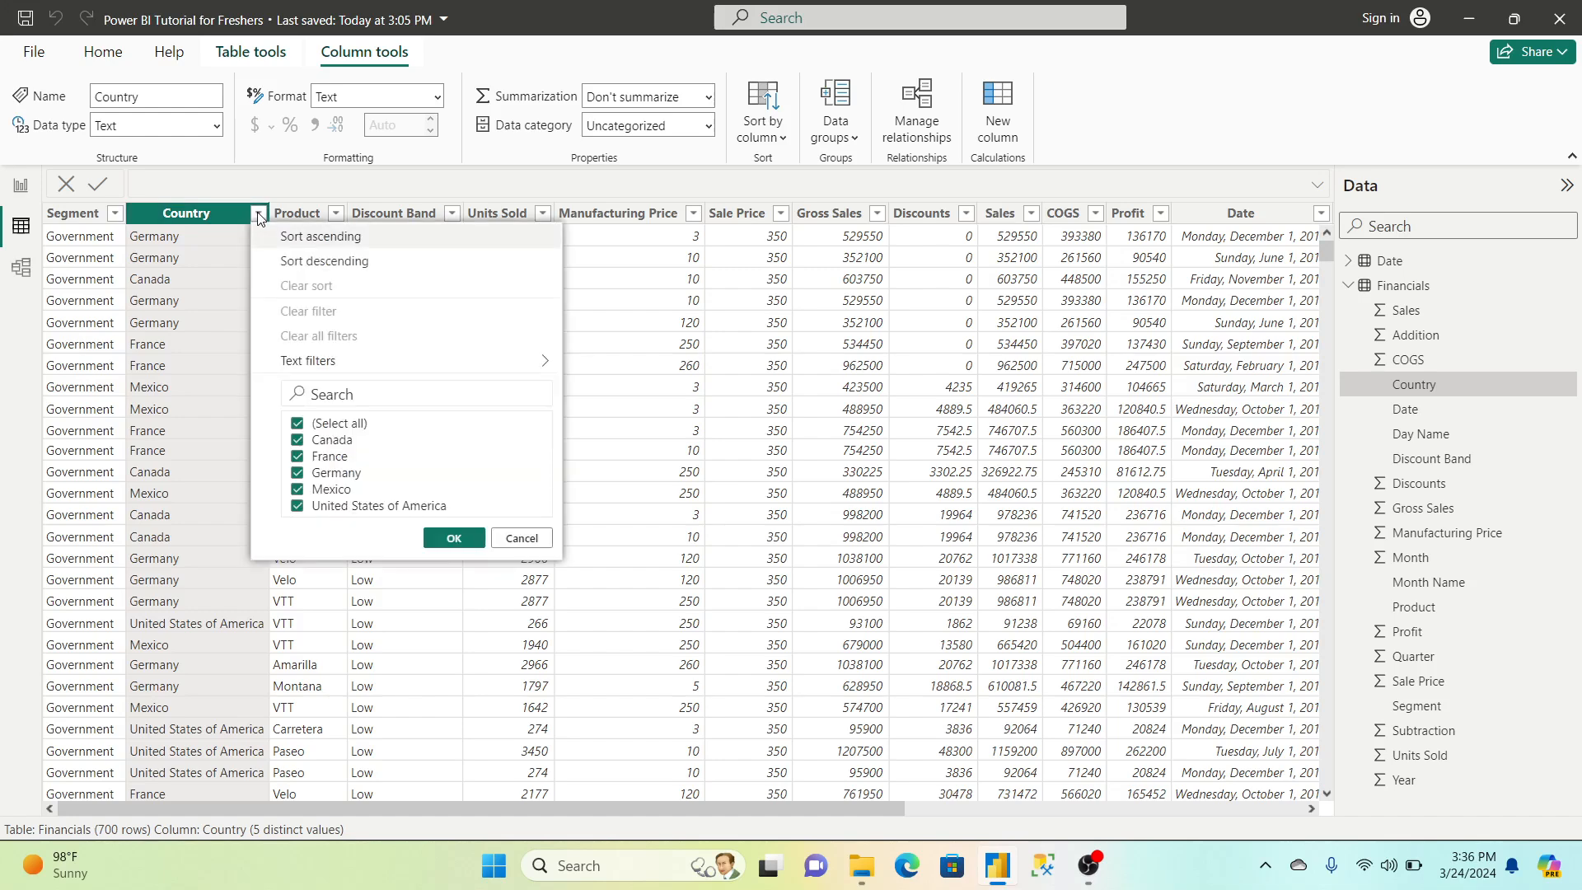
{"action": "left_click", "coordinate": [298, 424]}
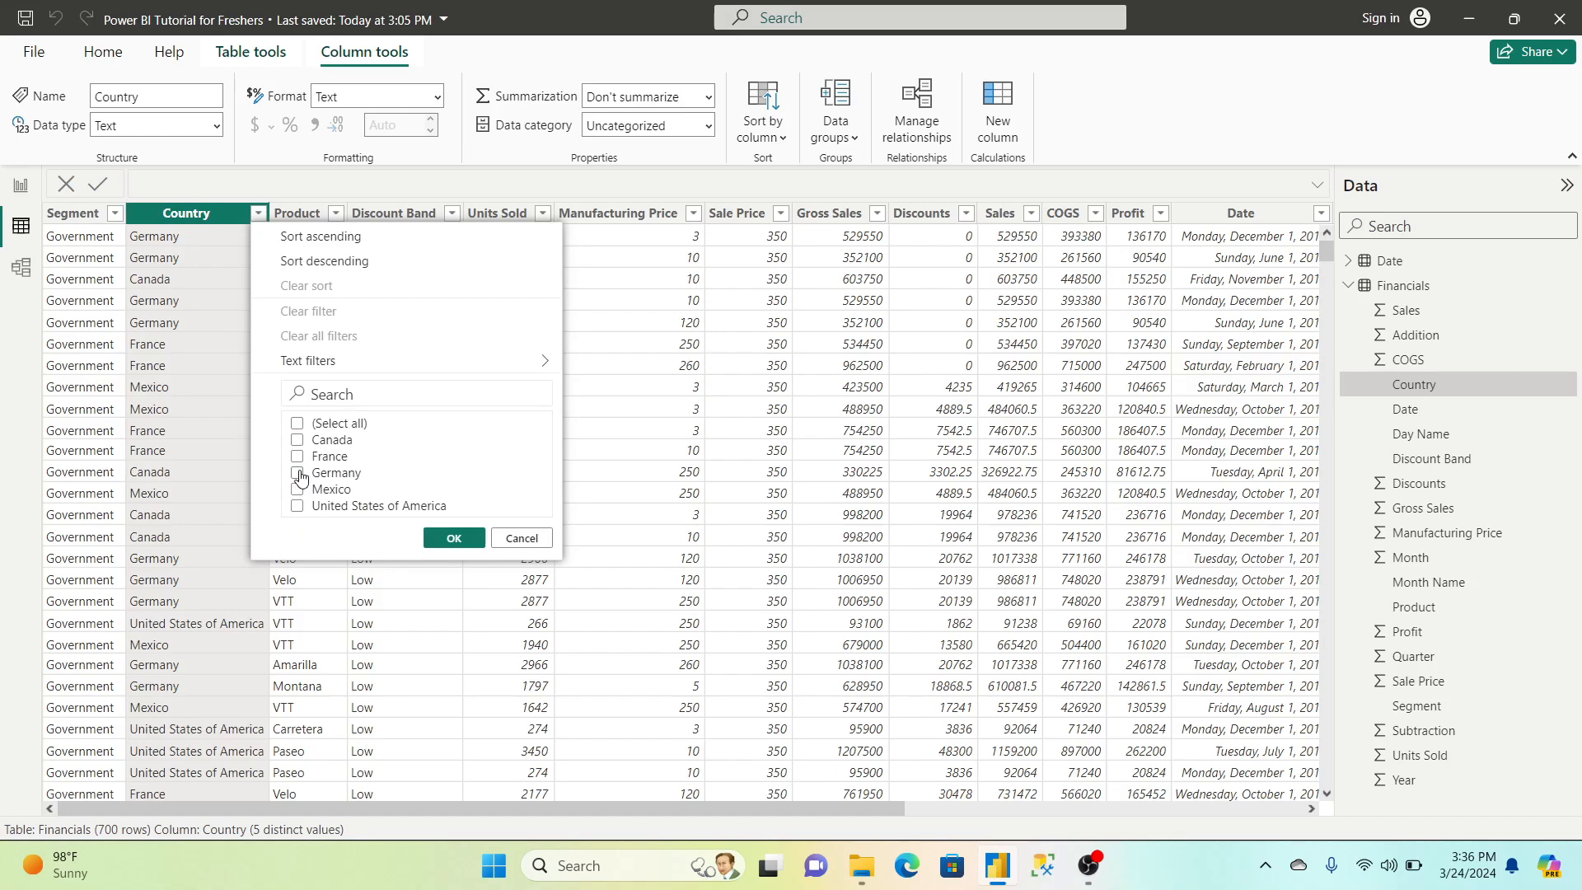
{"action": "left_click", "coordinate": [459, 540]}
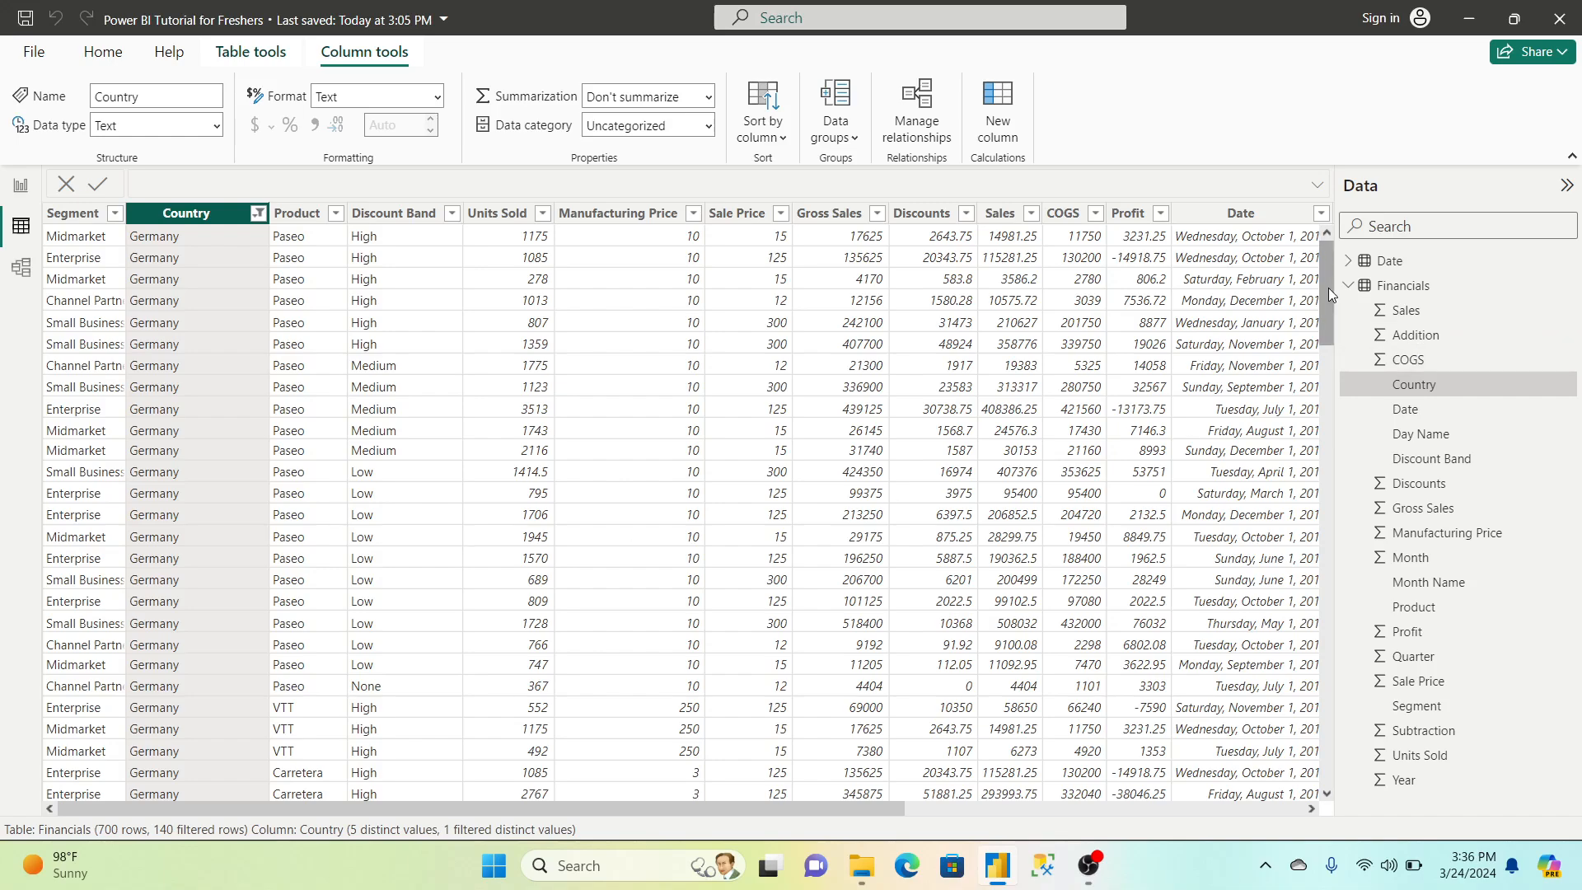
{"action": "left_click_drag", "start_coordinate": [1328, 289], "coordinate": [1339, 502]}
{"action": "left_click_drag", "start_coordinate": [1335, 525], "coordinate": [1327, 583]}
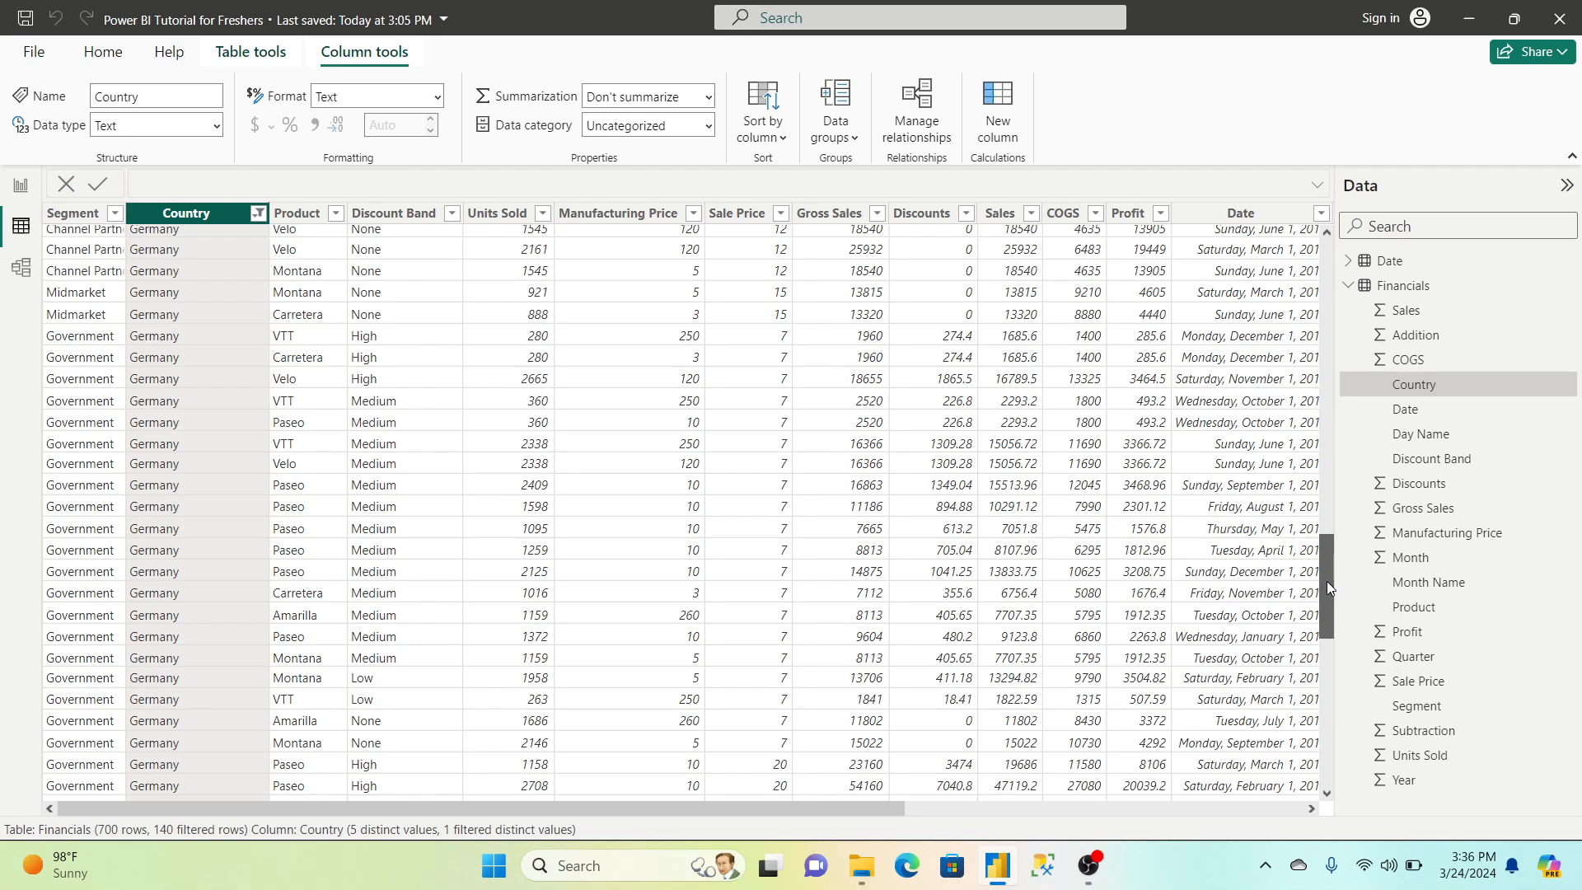
{"action": "left_click_drag", "start_coordinate": [1327, 581], "coordinate": [1321, 239]}
Filter the Date column of the Financials table to Wednesday, January 1, 2014 only and review the filtered rows
{"action": "left_click_drag", "start_coordinate": [864, 807], "coordinate": [938, 807]}
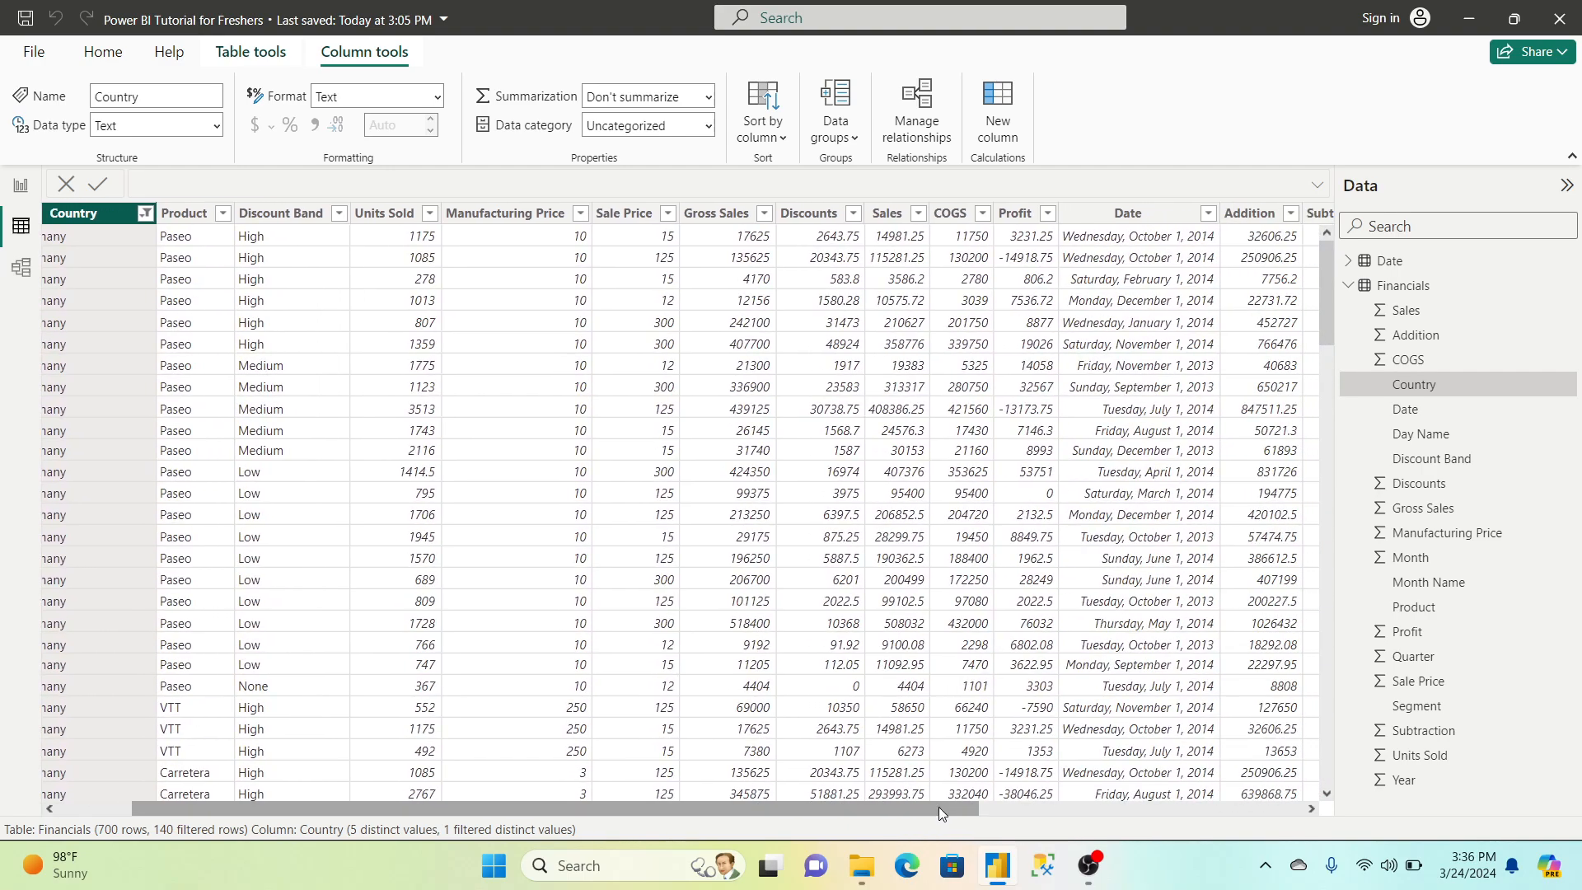
{"action": "left_click", "coordinate": [1208, 214]}
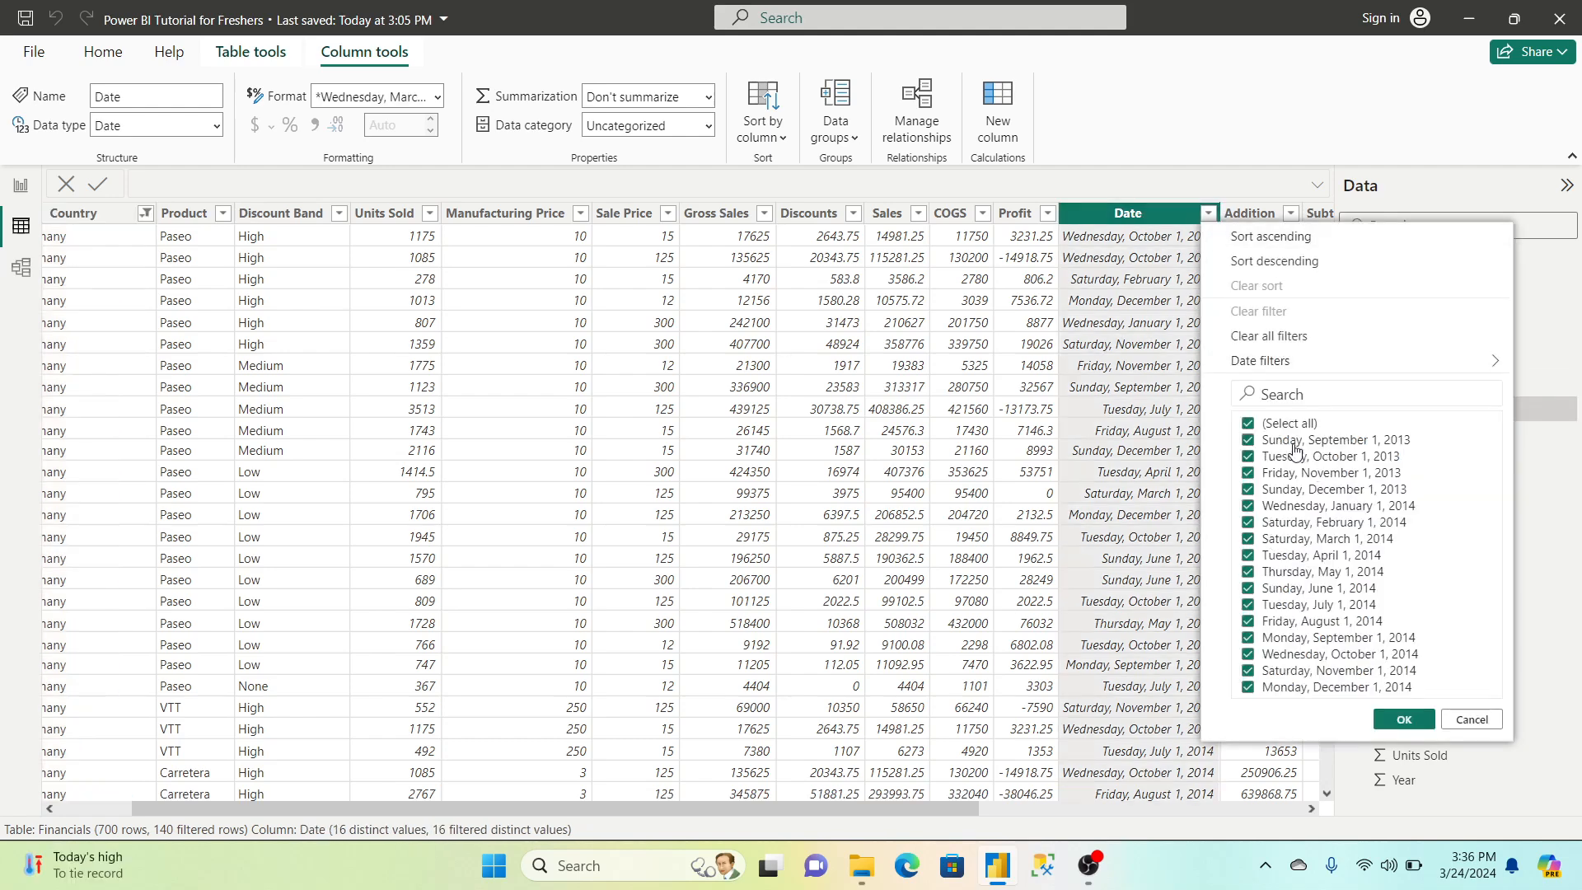
{"action": "left_click", "coordinate": [1247, 423]}
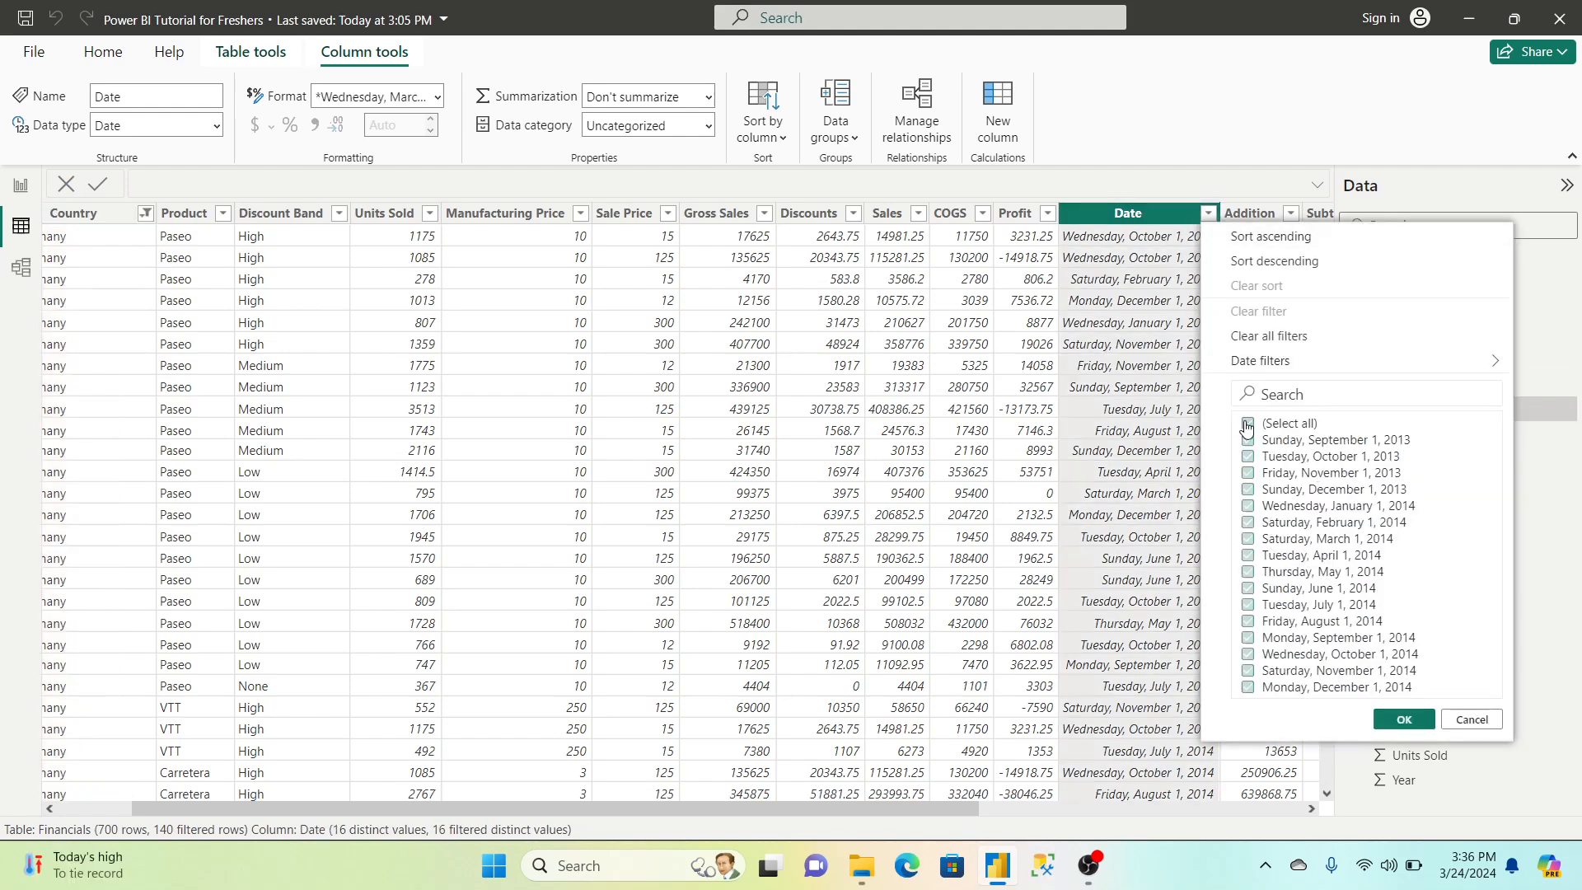
{"action": "left_click", "coordinate": [1248, 506]}
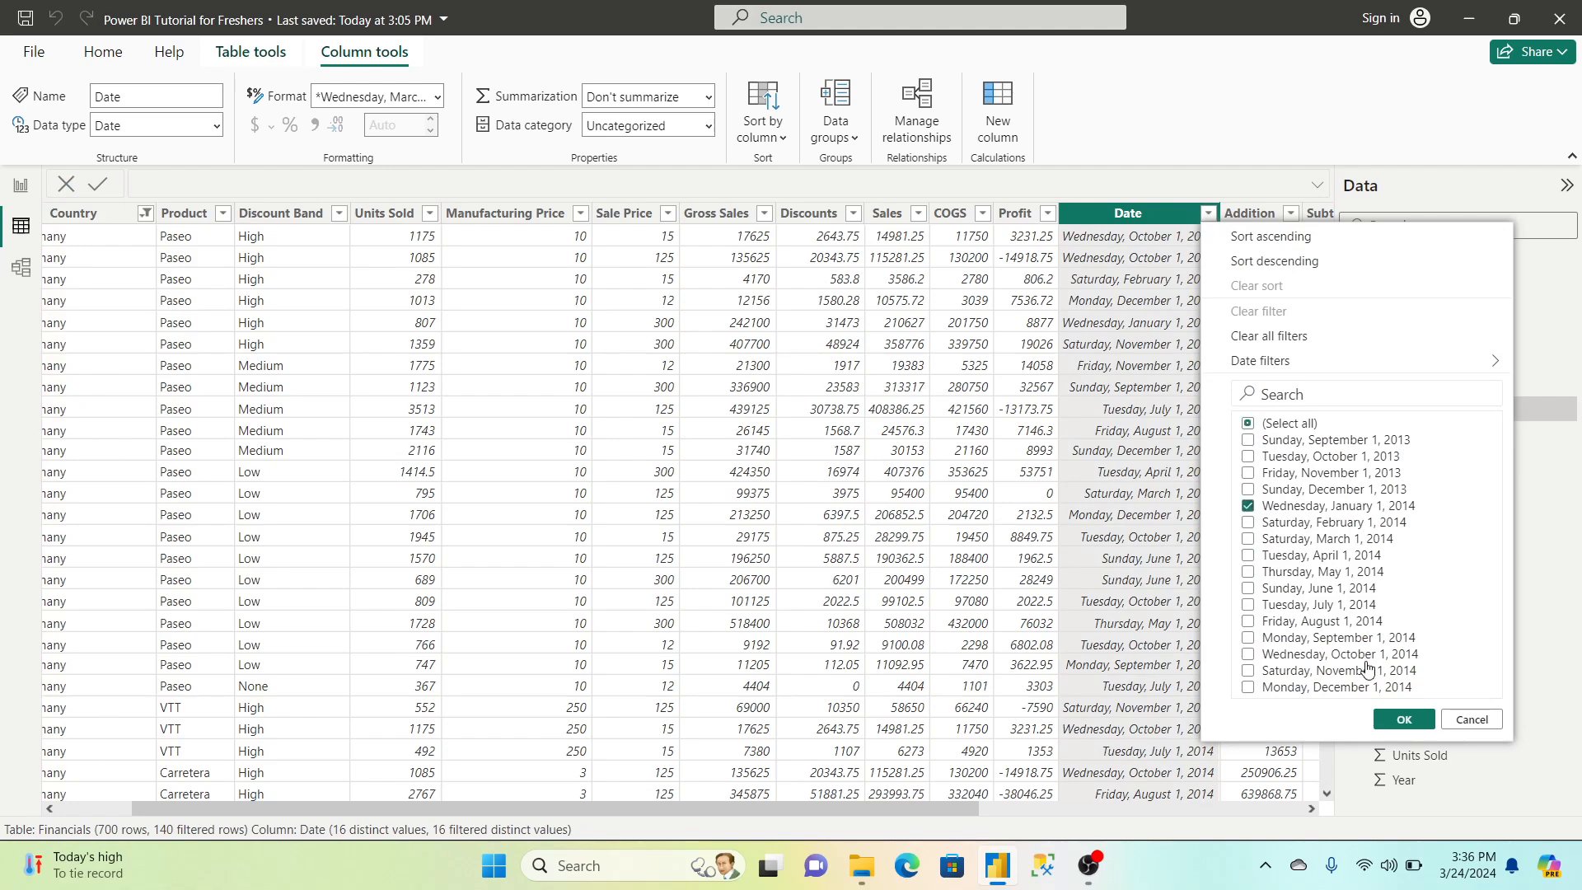
{"action": "left_click", "coordinate": [1404, 720]}
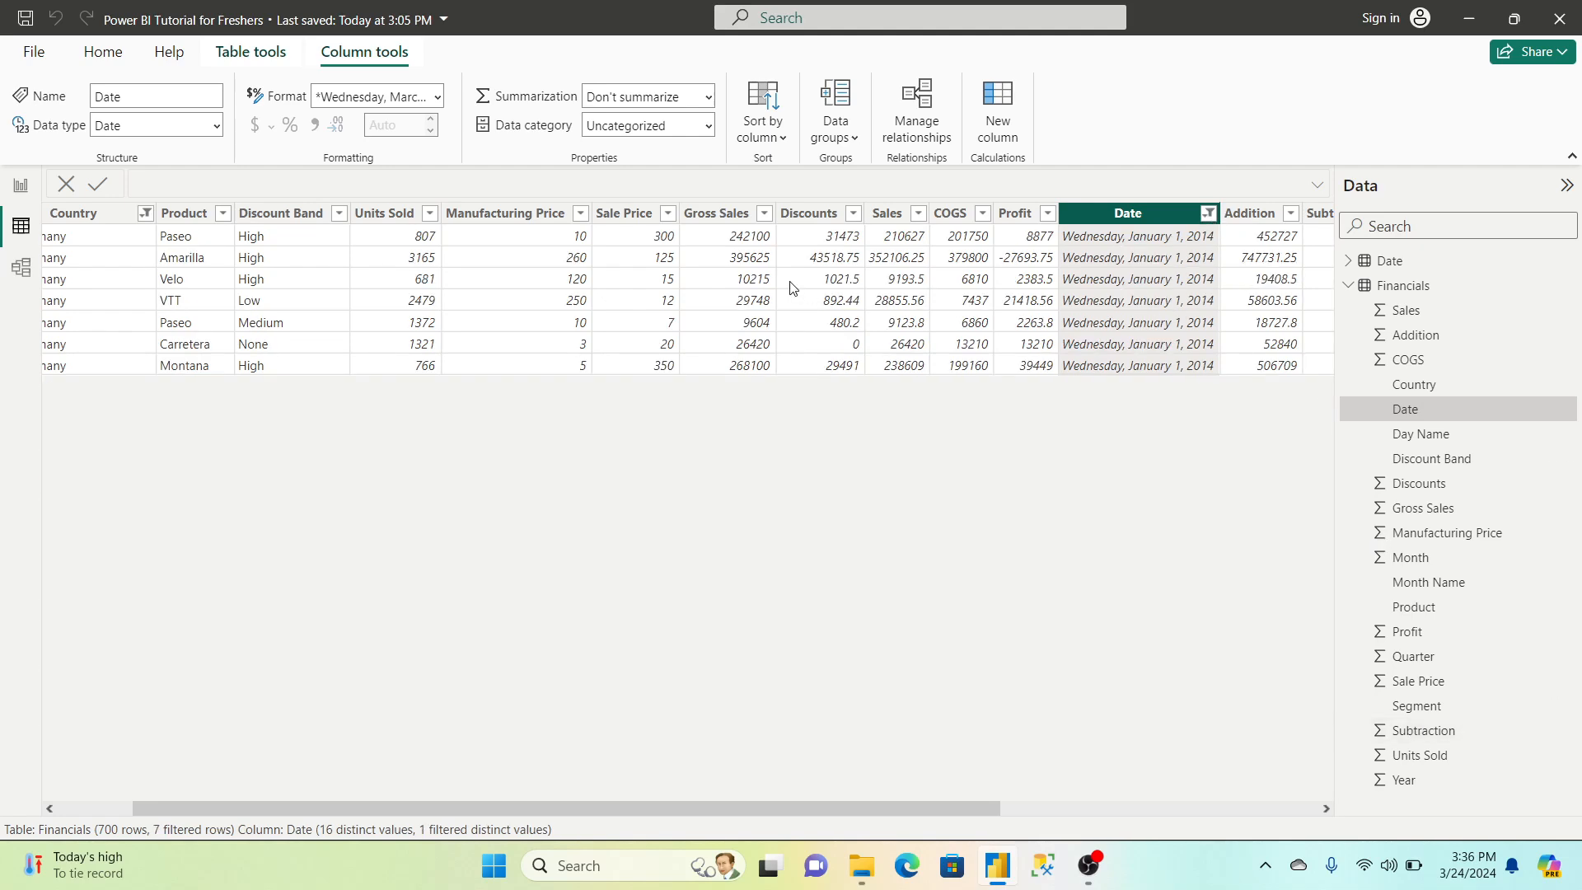
{"action": "left_click_drag", "start_coordinate": [851, 804], "coordinate": [775, 804]}
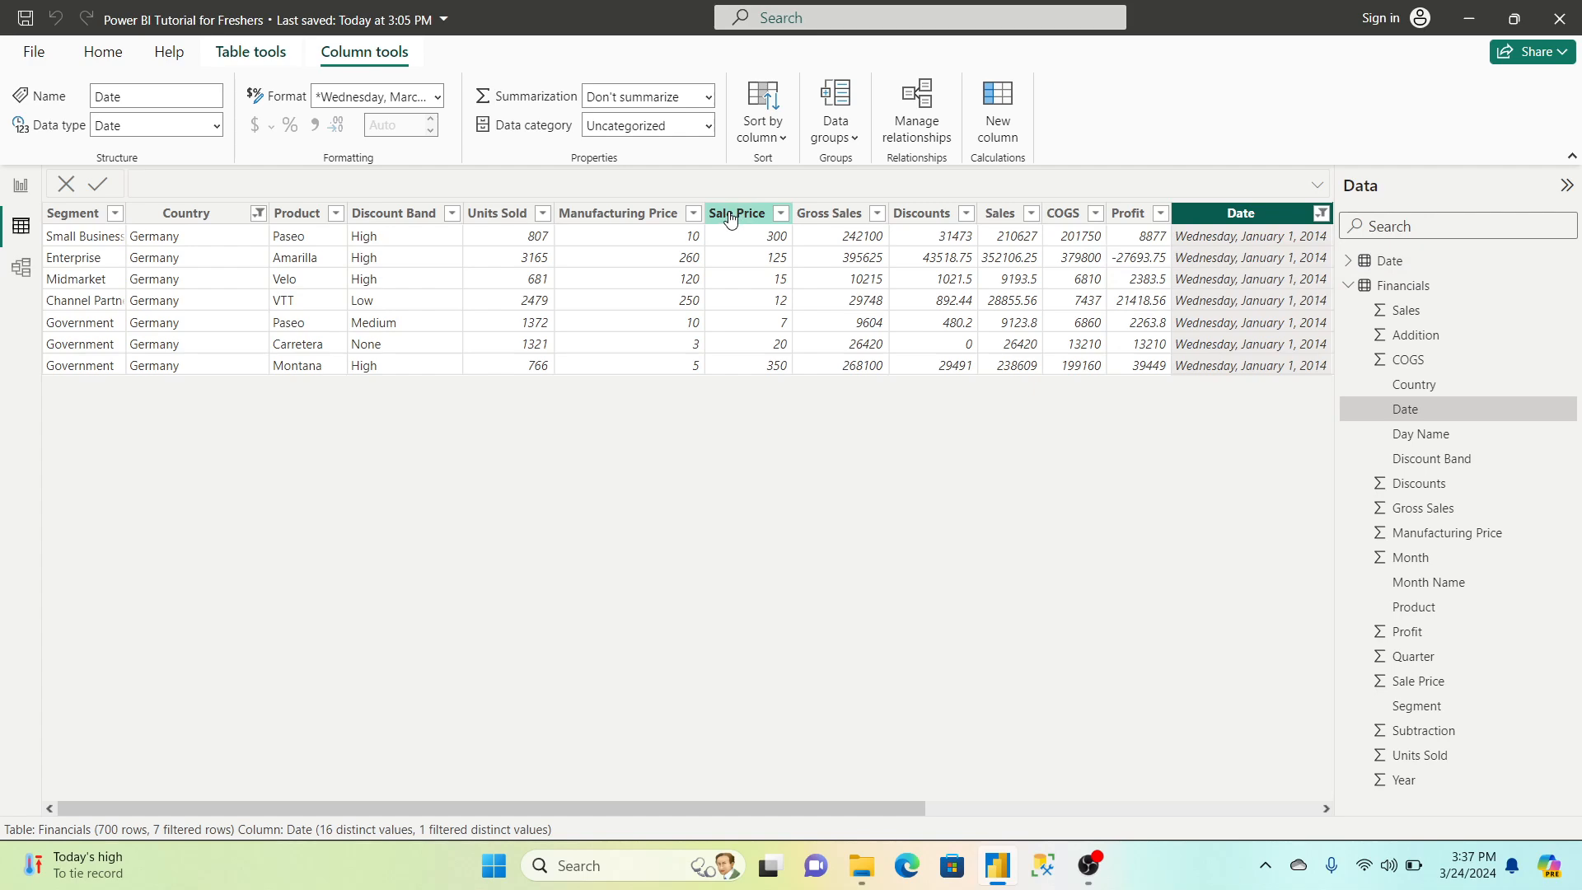
Clear all filters from the Financials table
{"action": "right_click", "coordinate": [1221, 221]}
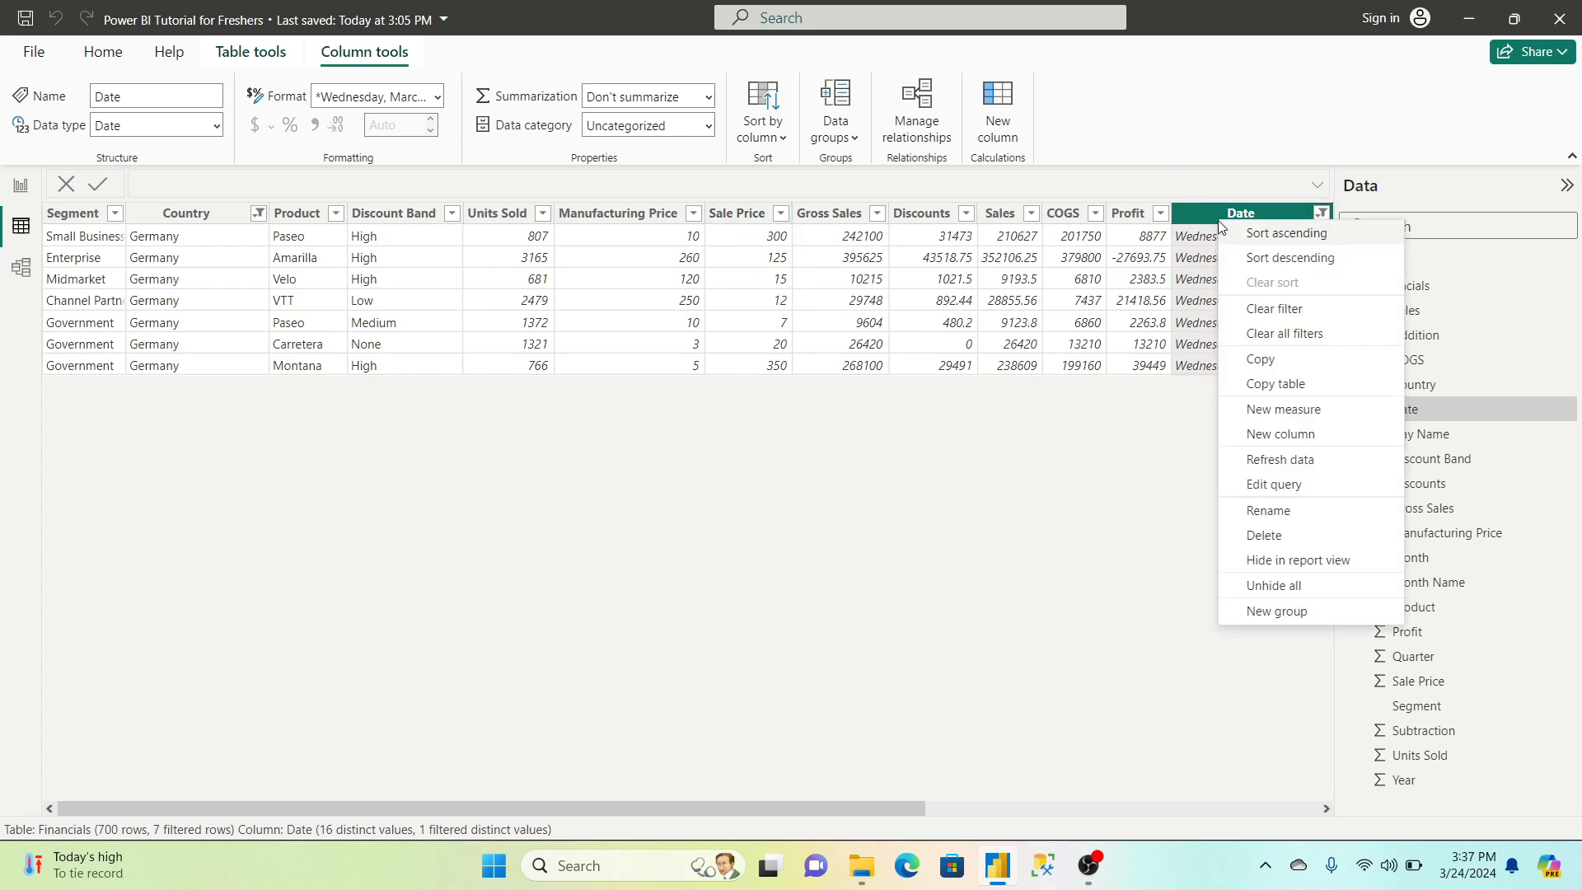
{"action": "left_click", "coordinate": [1307, 341]}
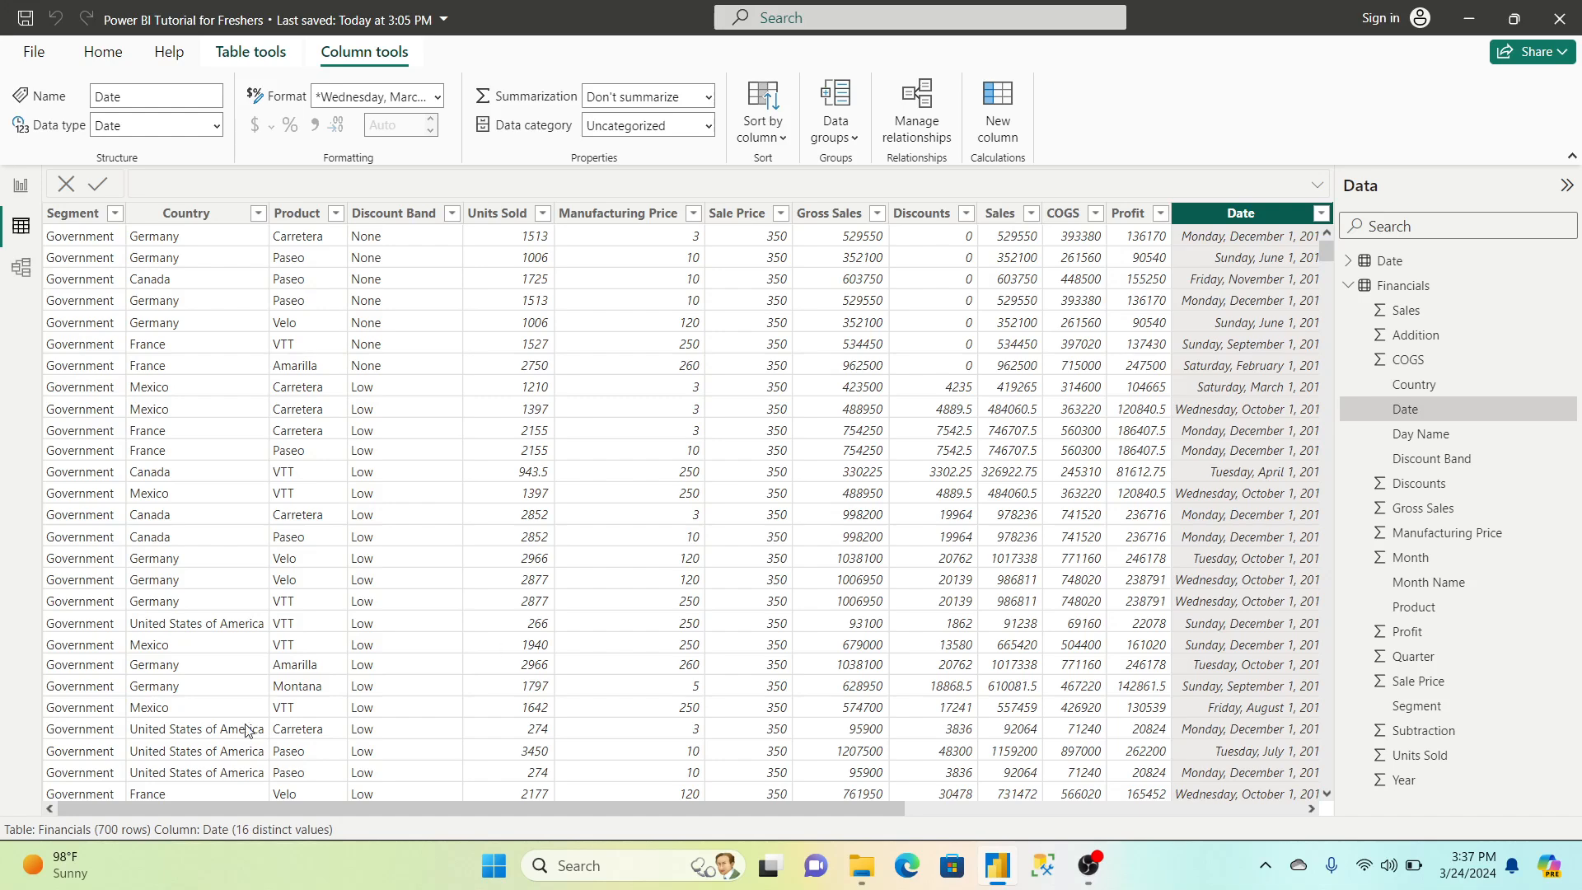
{"action": "left_click_drag", "start_coordinate": [146, 813], "coordinate": [247, 577]}
Look at the report page, return to Table view and display the Date table
{"action": "left_click", "coordinate": [20, 185]}
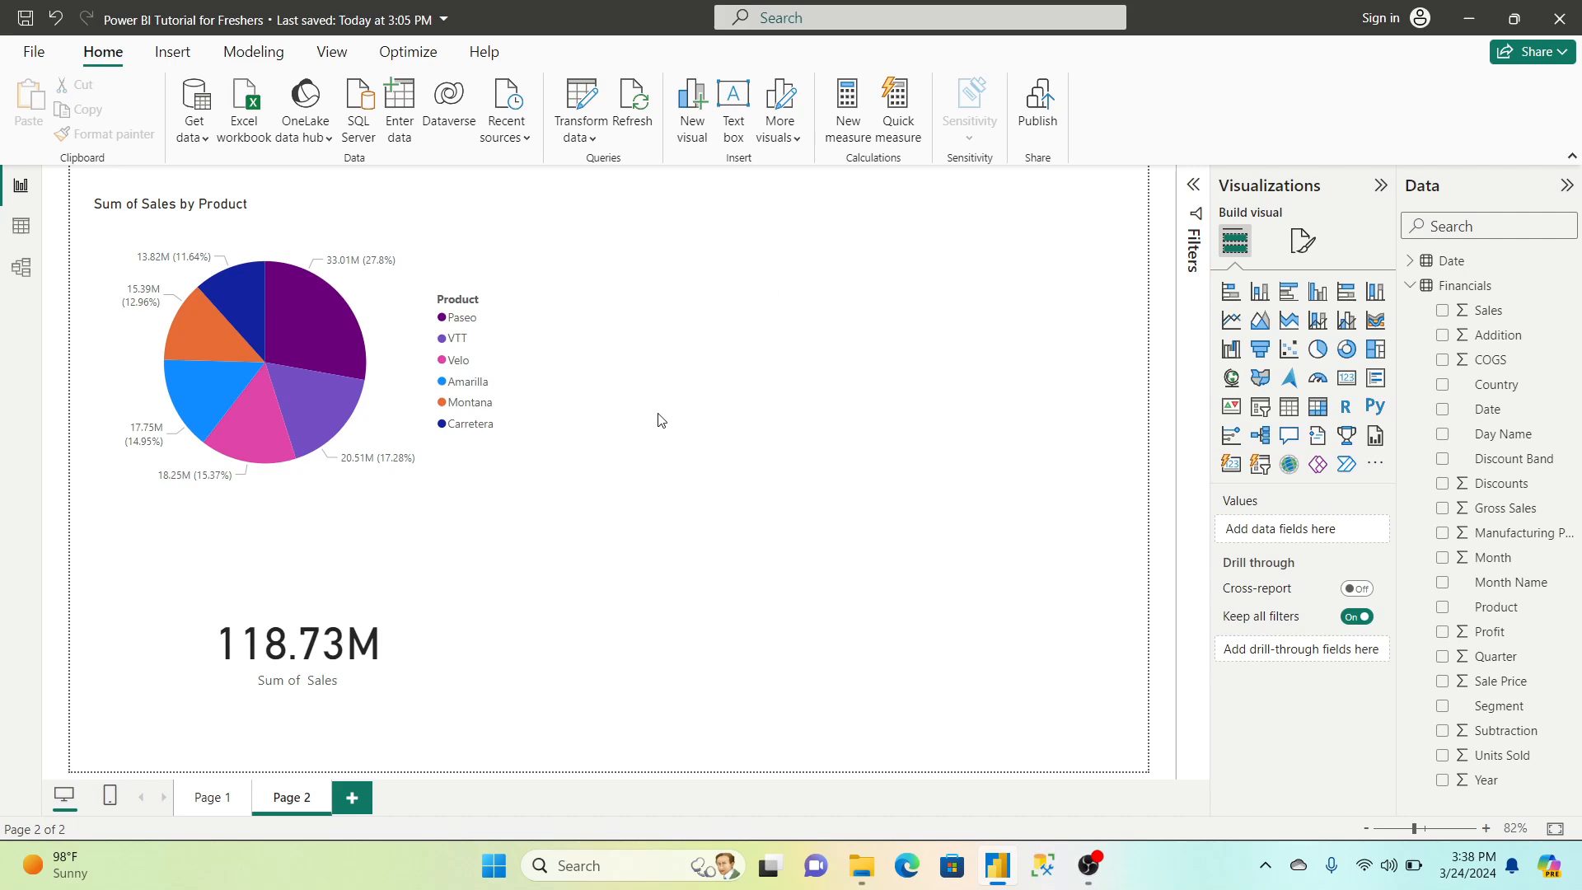
{"action": "left_click", "coordinate": [20, 222]}
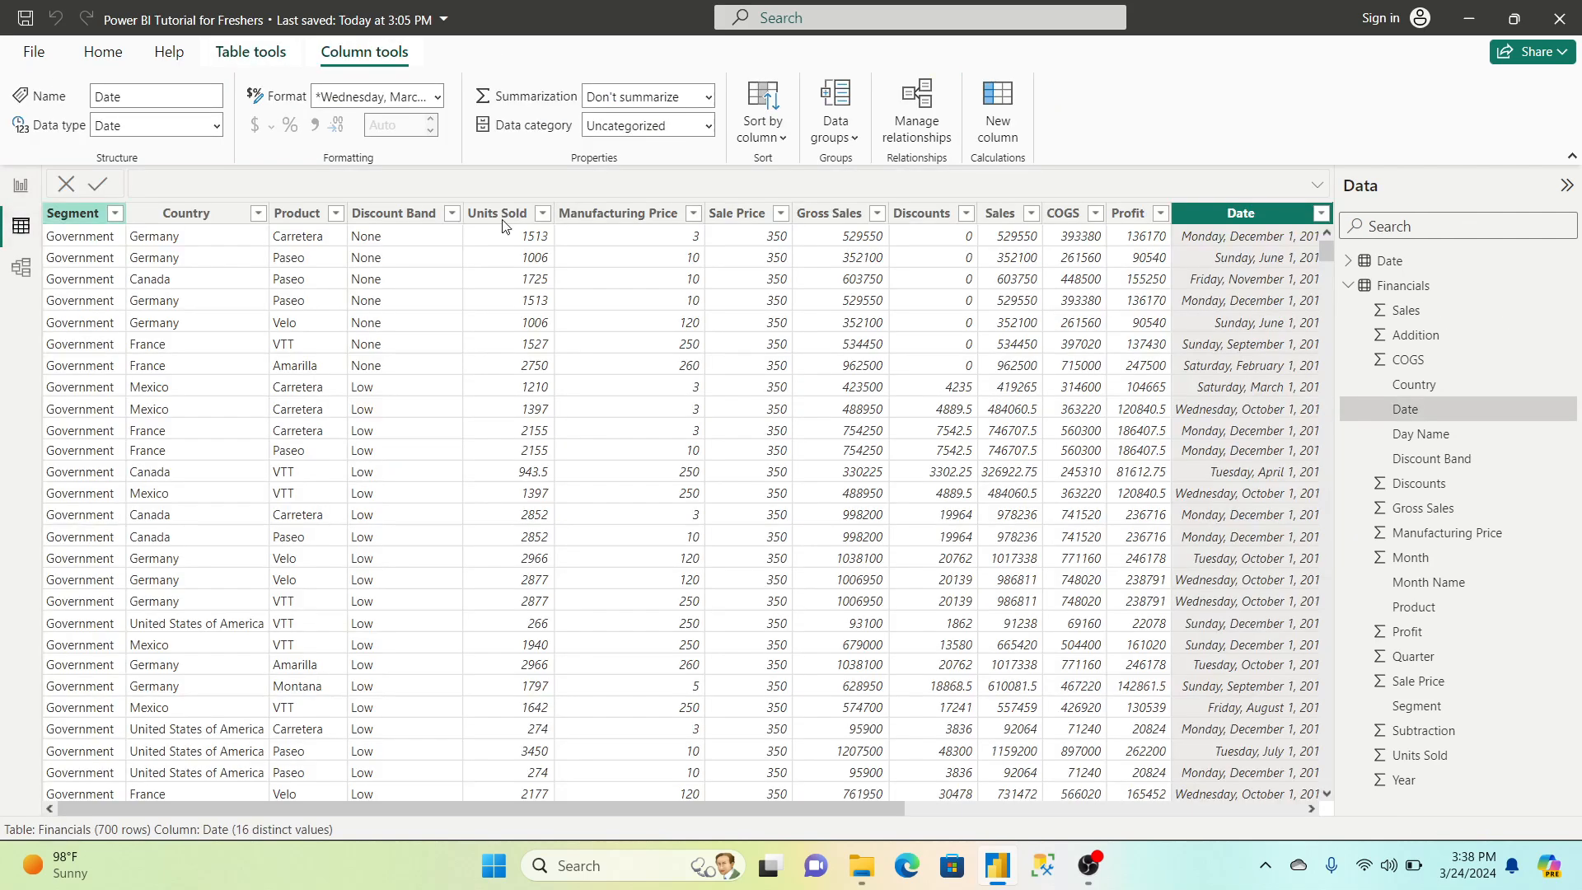
{"action": "left_click", "coordinate": [1348, 285]}
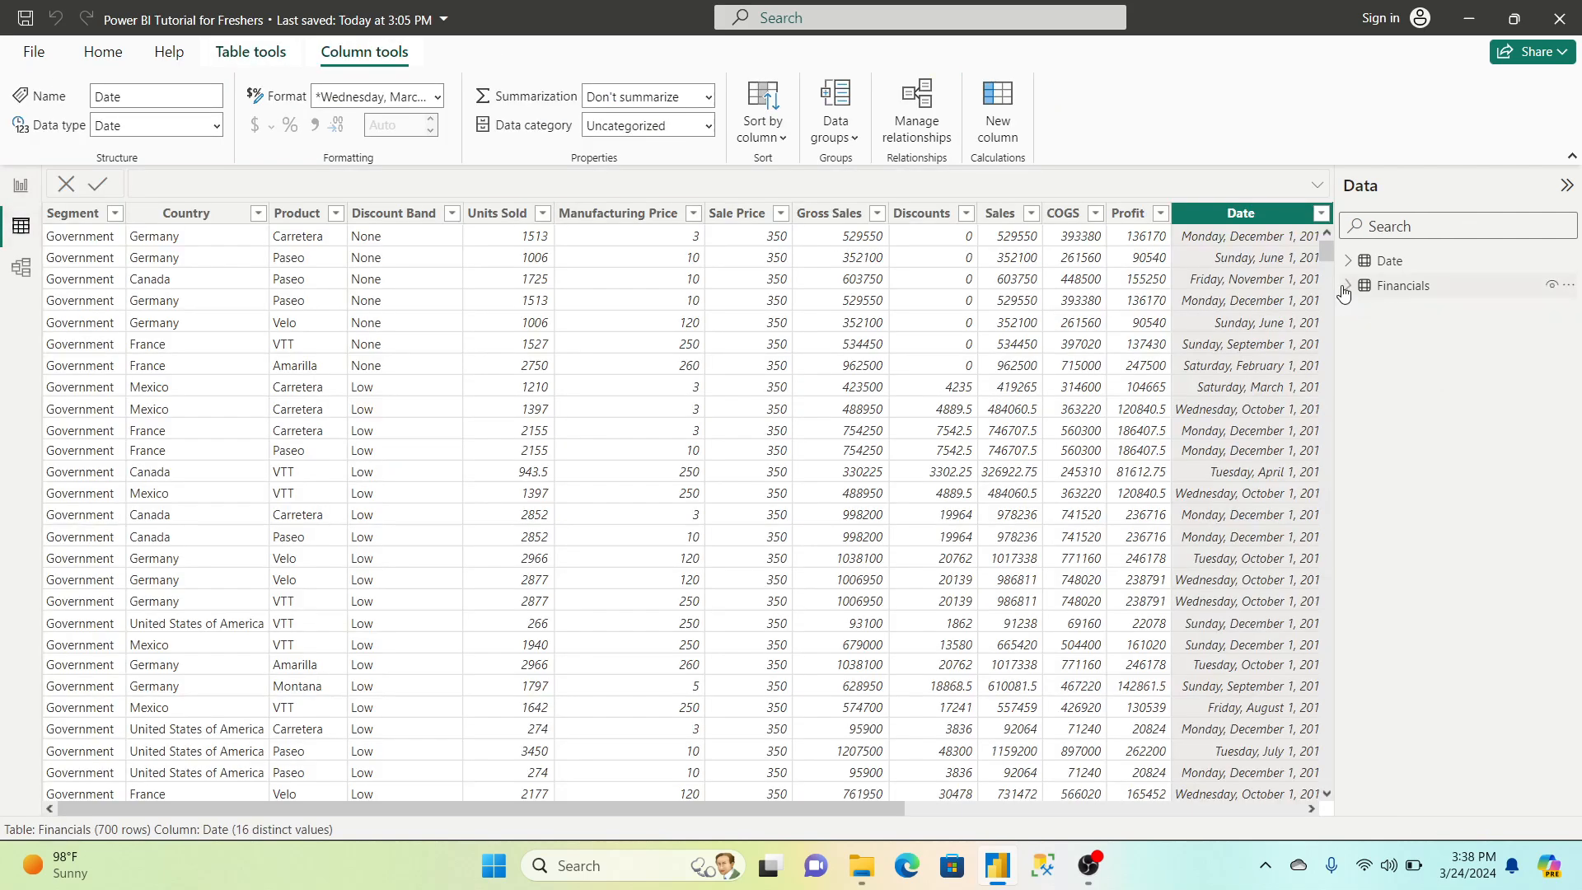
{"action": "left_click", "coordinate": [1435, 261]}
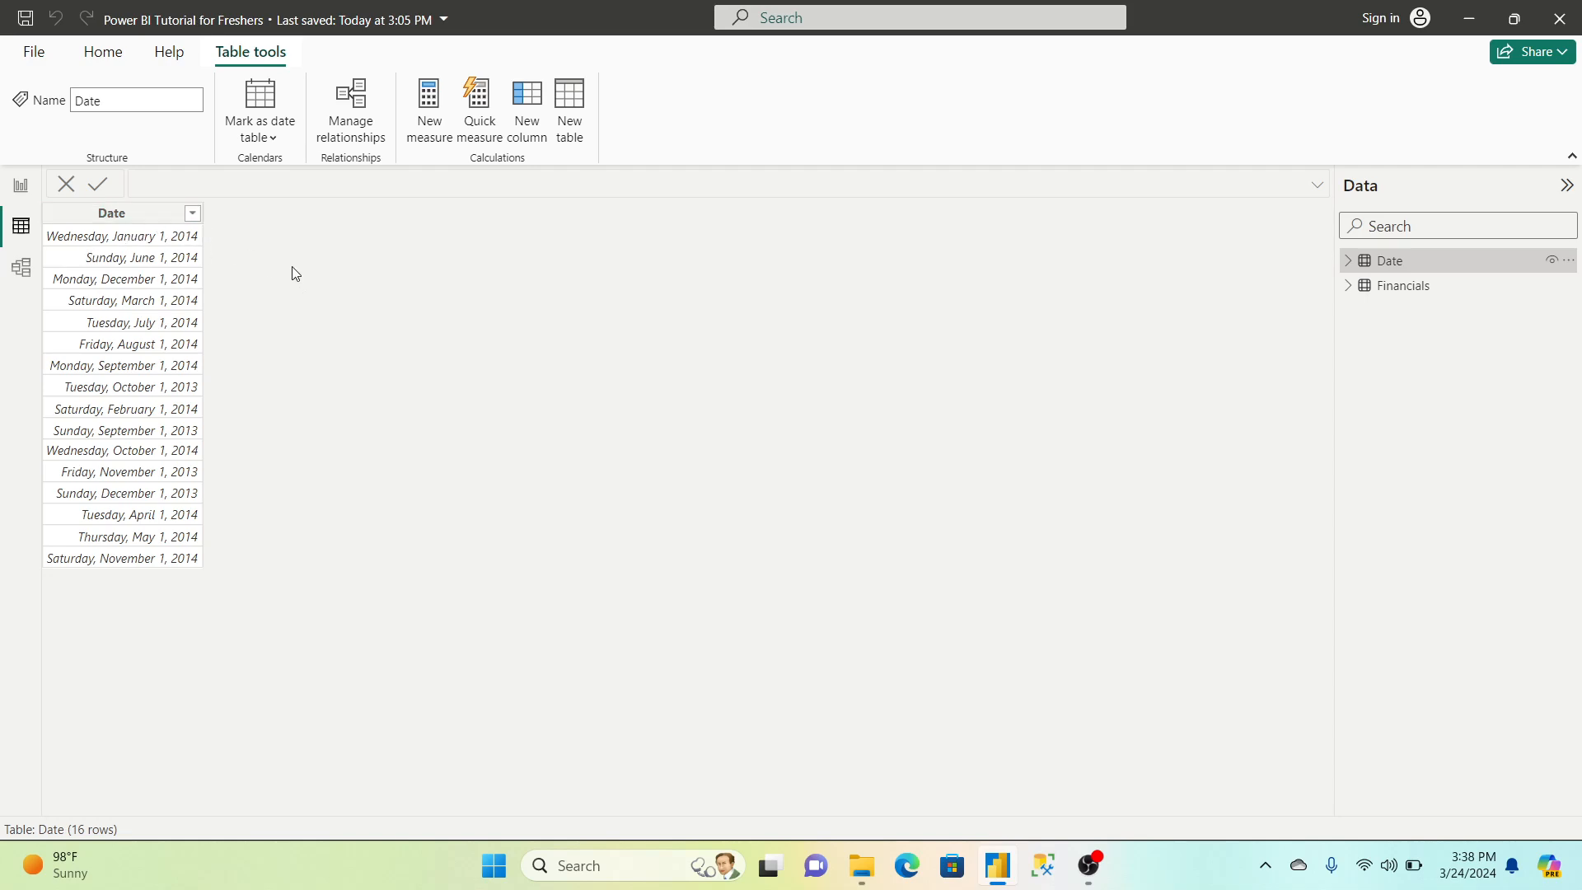
Set the format of the Date table's Date column to 03/14/2001 (mm/dd/yyyy)
{"action": "left_click", "coordinate": [101, 215]}
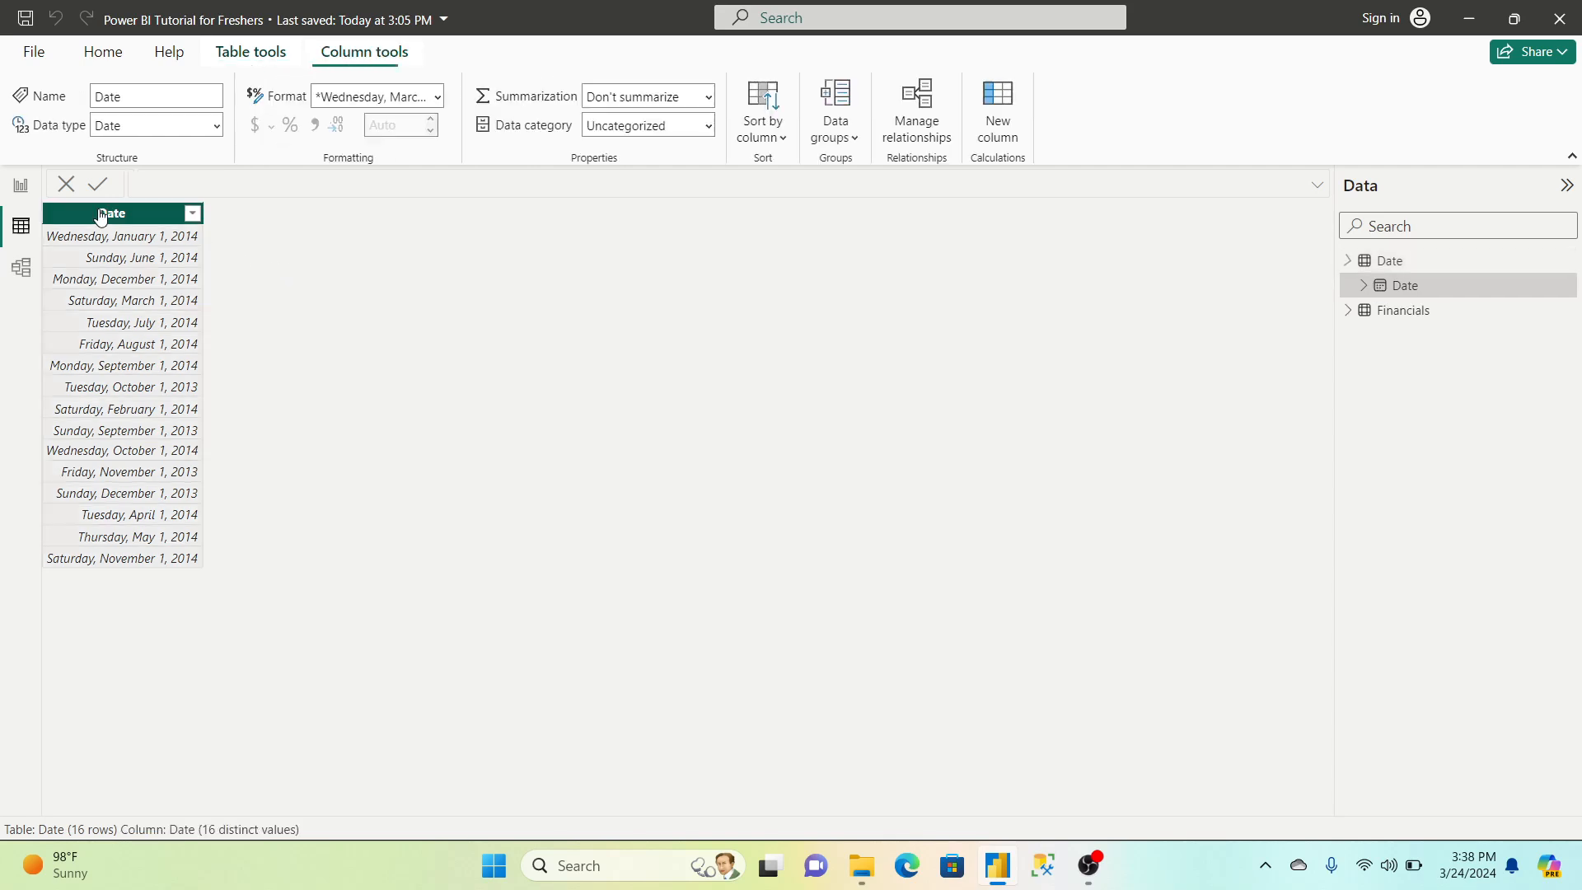
{"action": "left_click", "coordinate": [436, 96]}
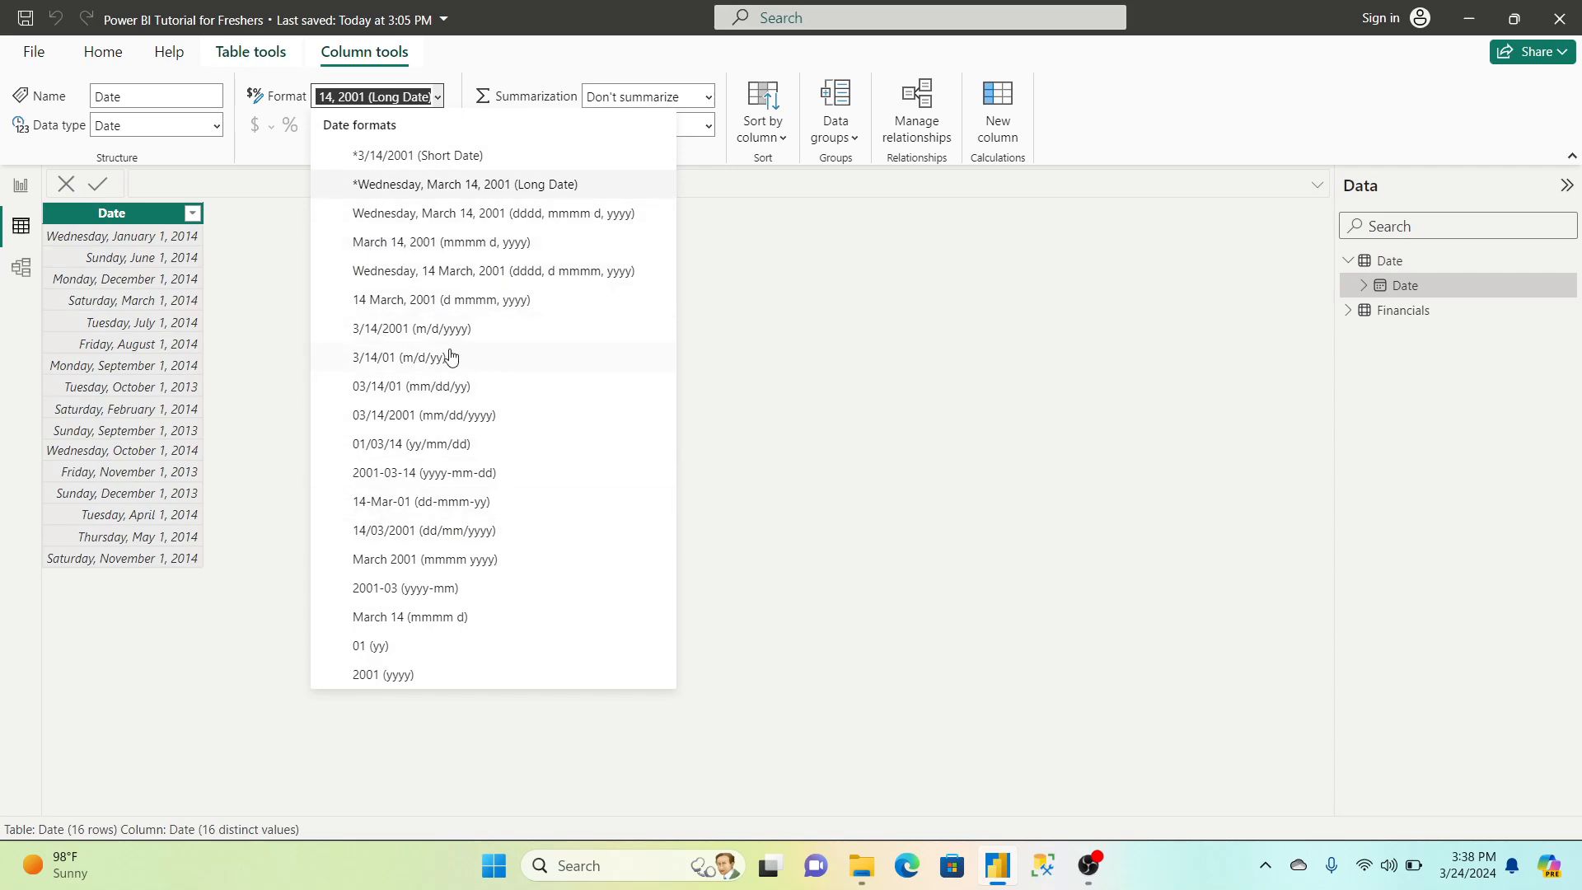
{"action": "left_click", "coordinate": [484, 418]}
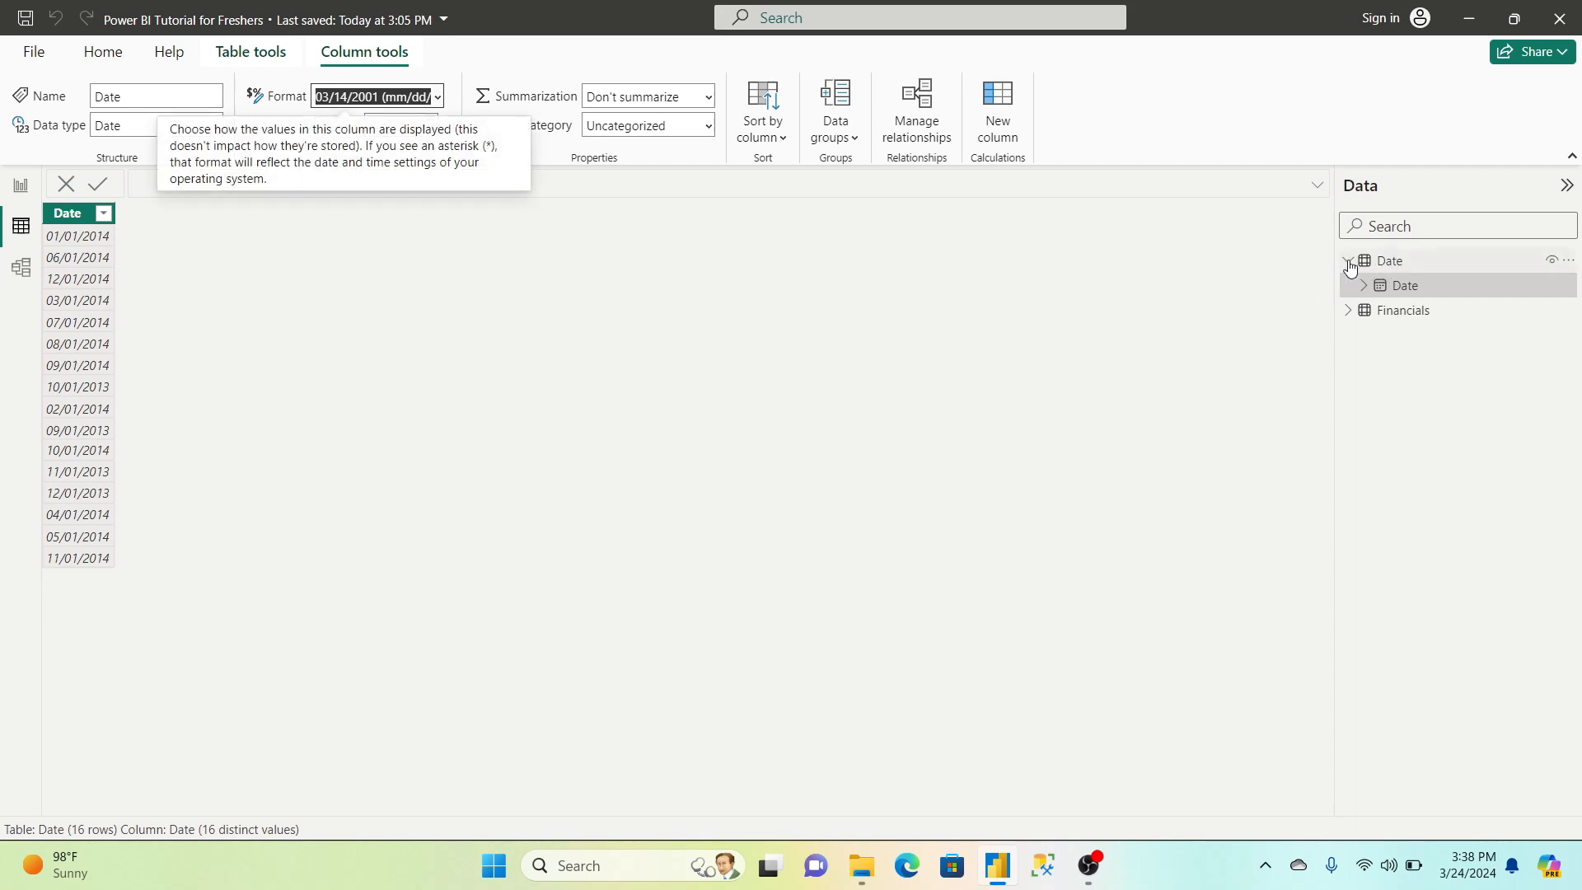
{"action": "left_click", "coordinate": [783, 359]}
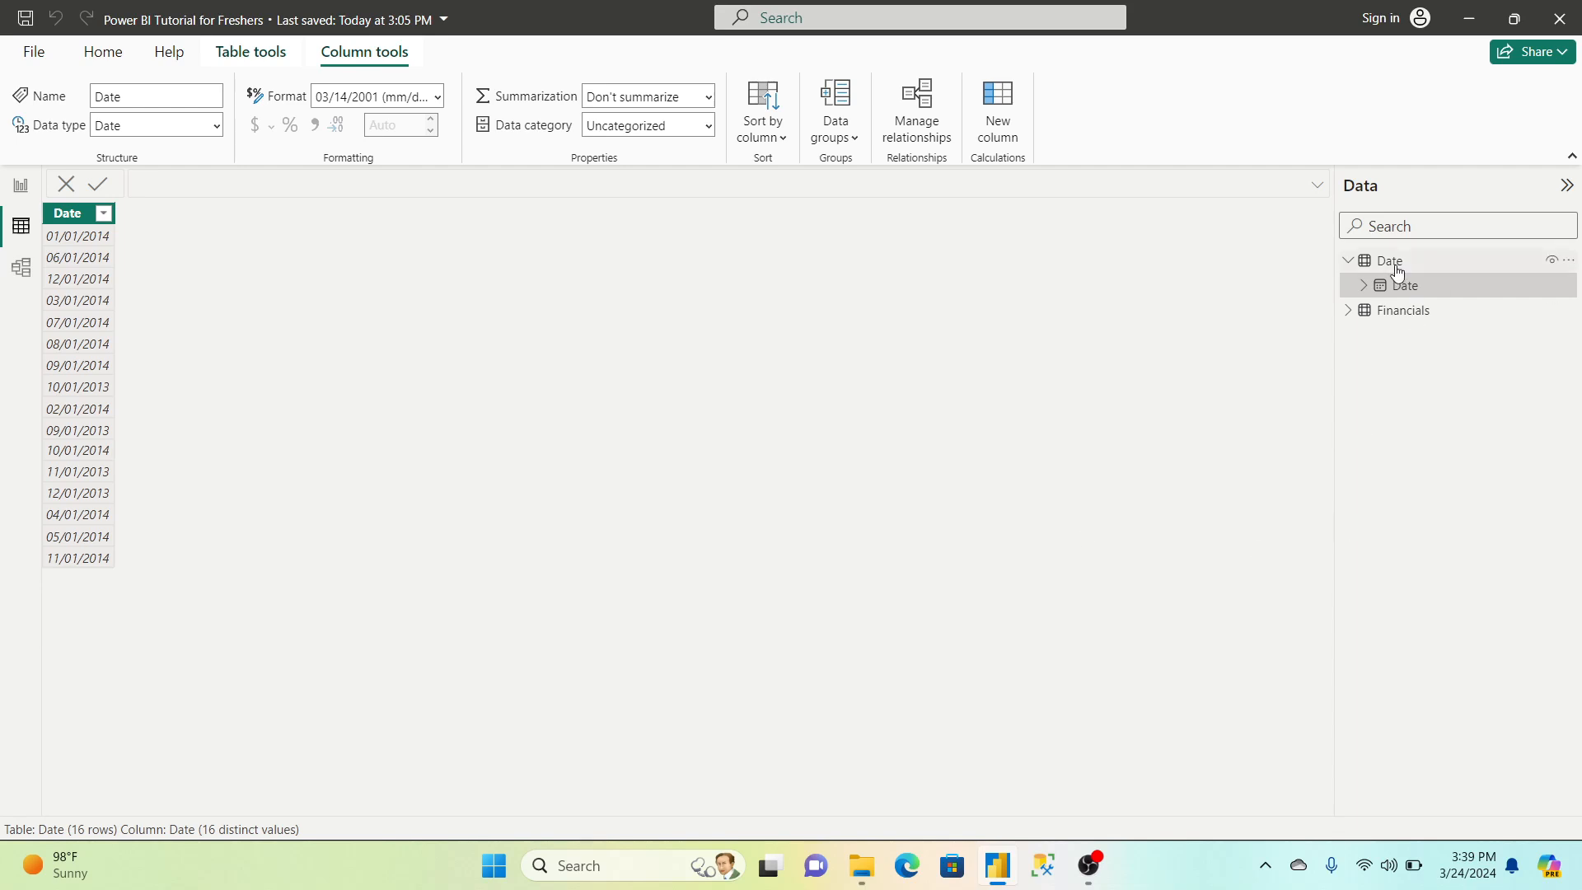
{"action": "left_click", "coordinate": [1347, 262]}
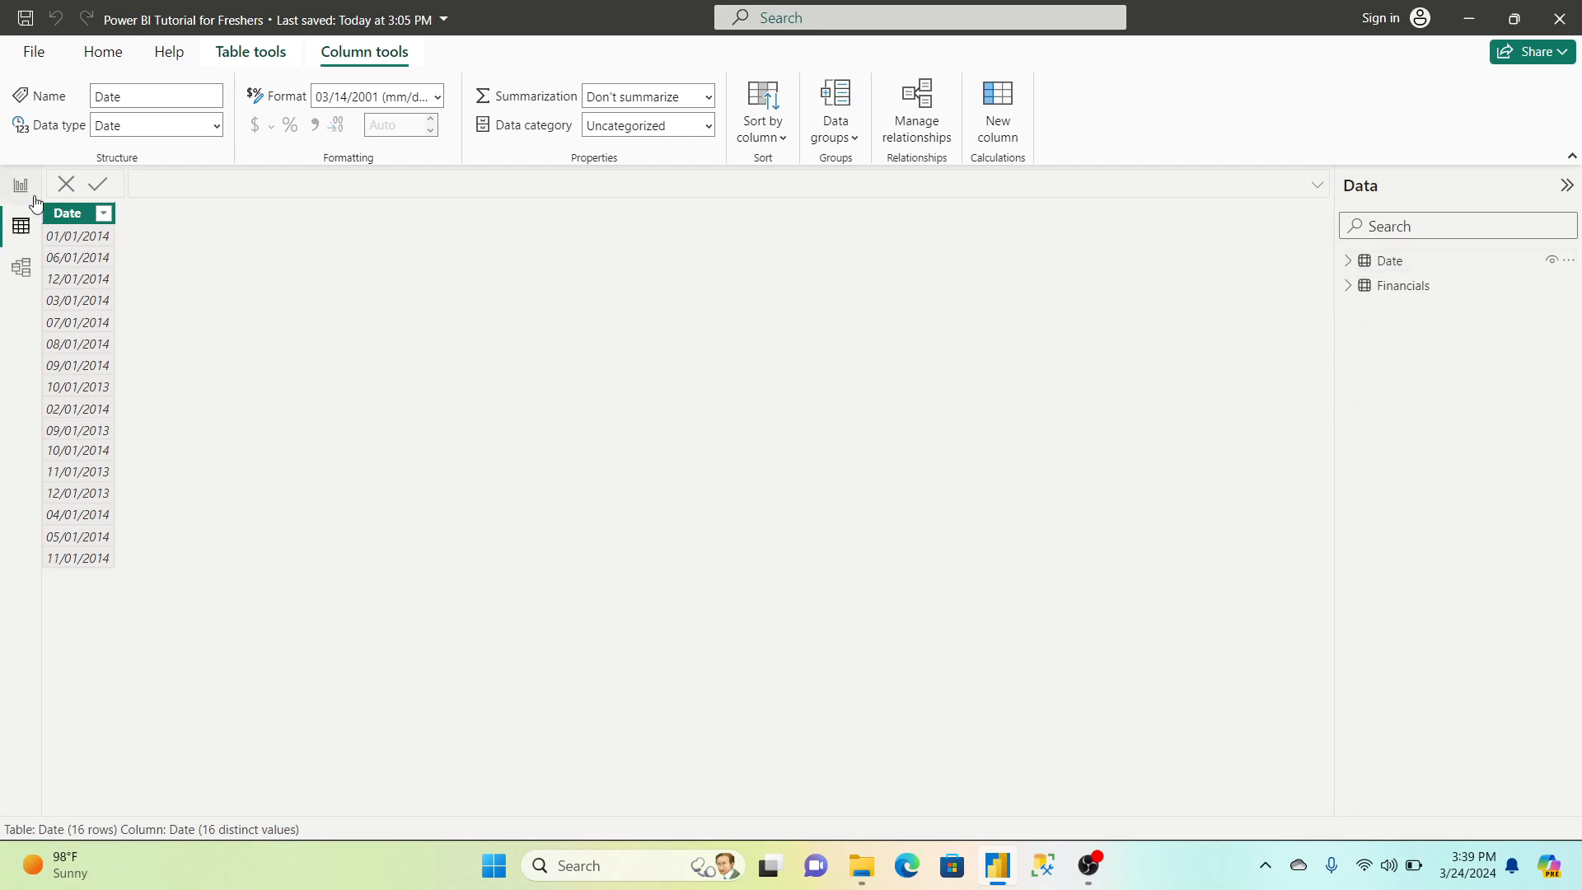
Switch to Model view and collapse the relationship properties to enlarge the diagram area
{"action": "left_click", "coordinate": [23, 225]}
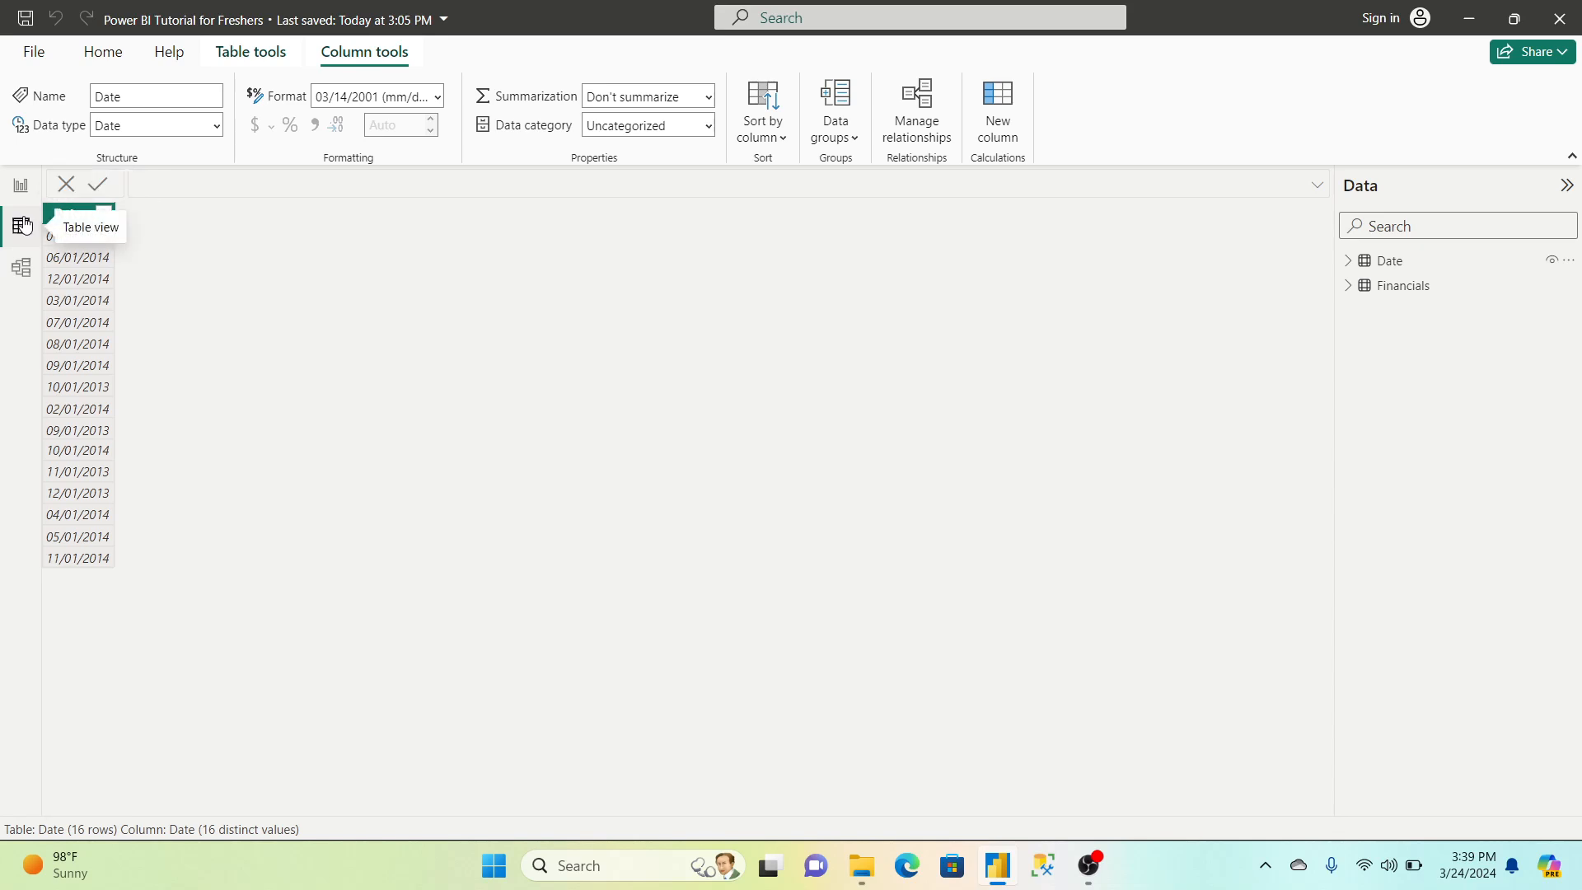
{"action": "left_click", "coordinate": [23, 281]}
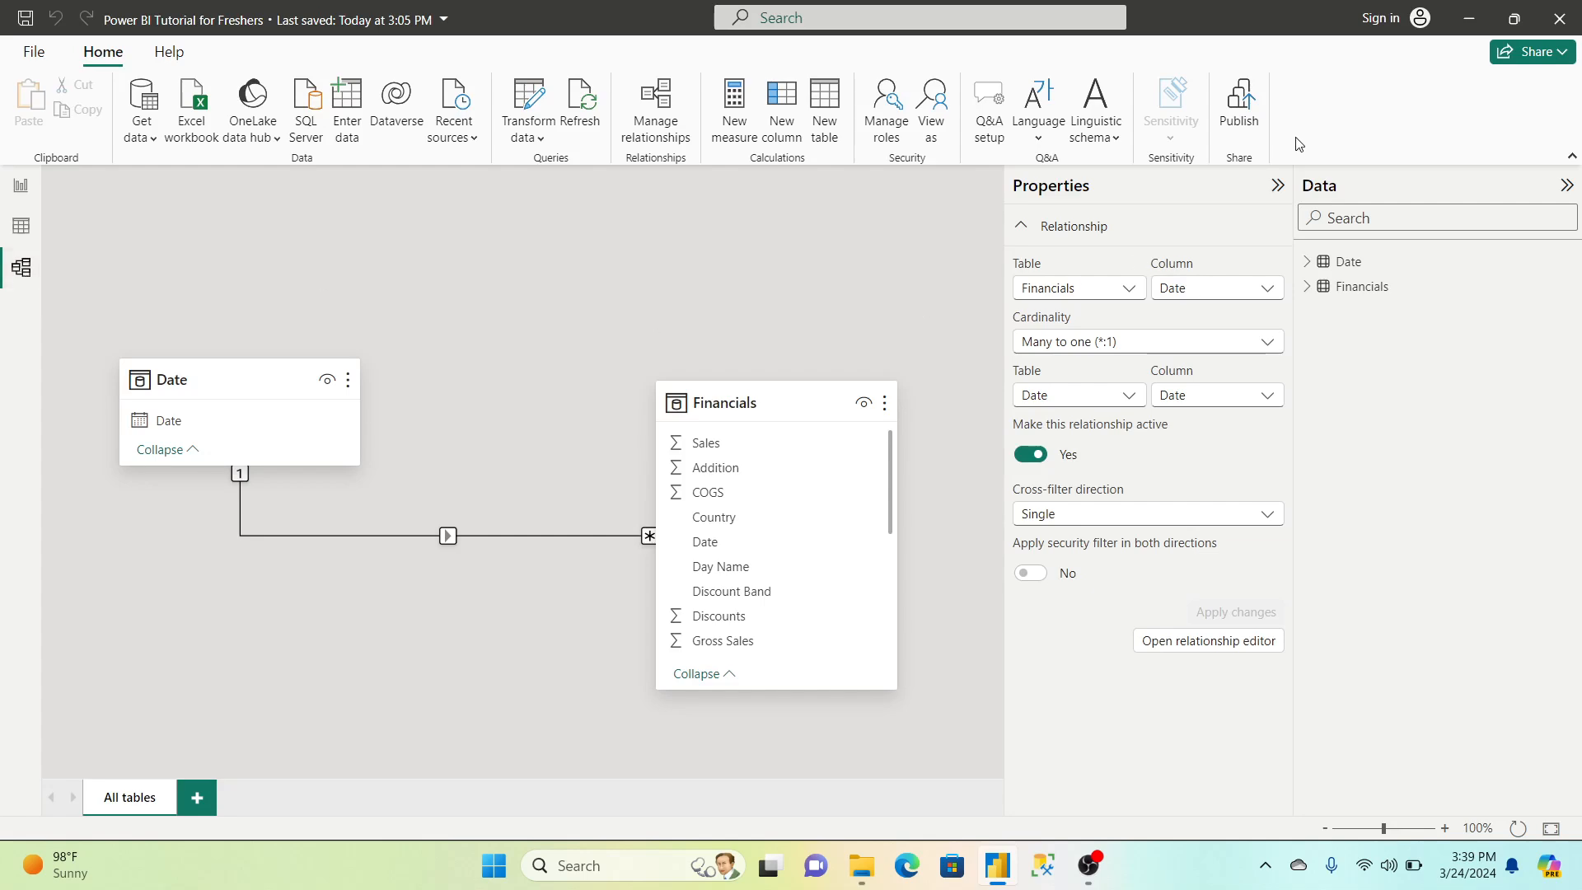
{"action": "left_click", "coordinate": [1278, 185]}
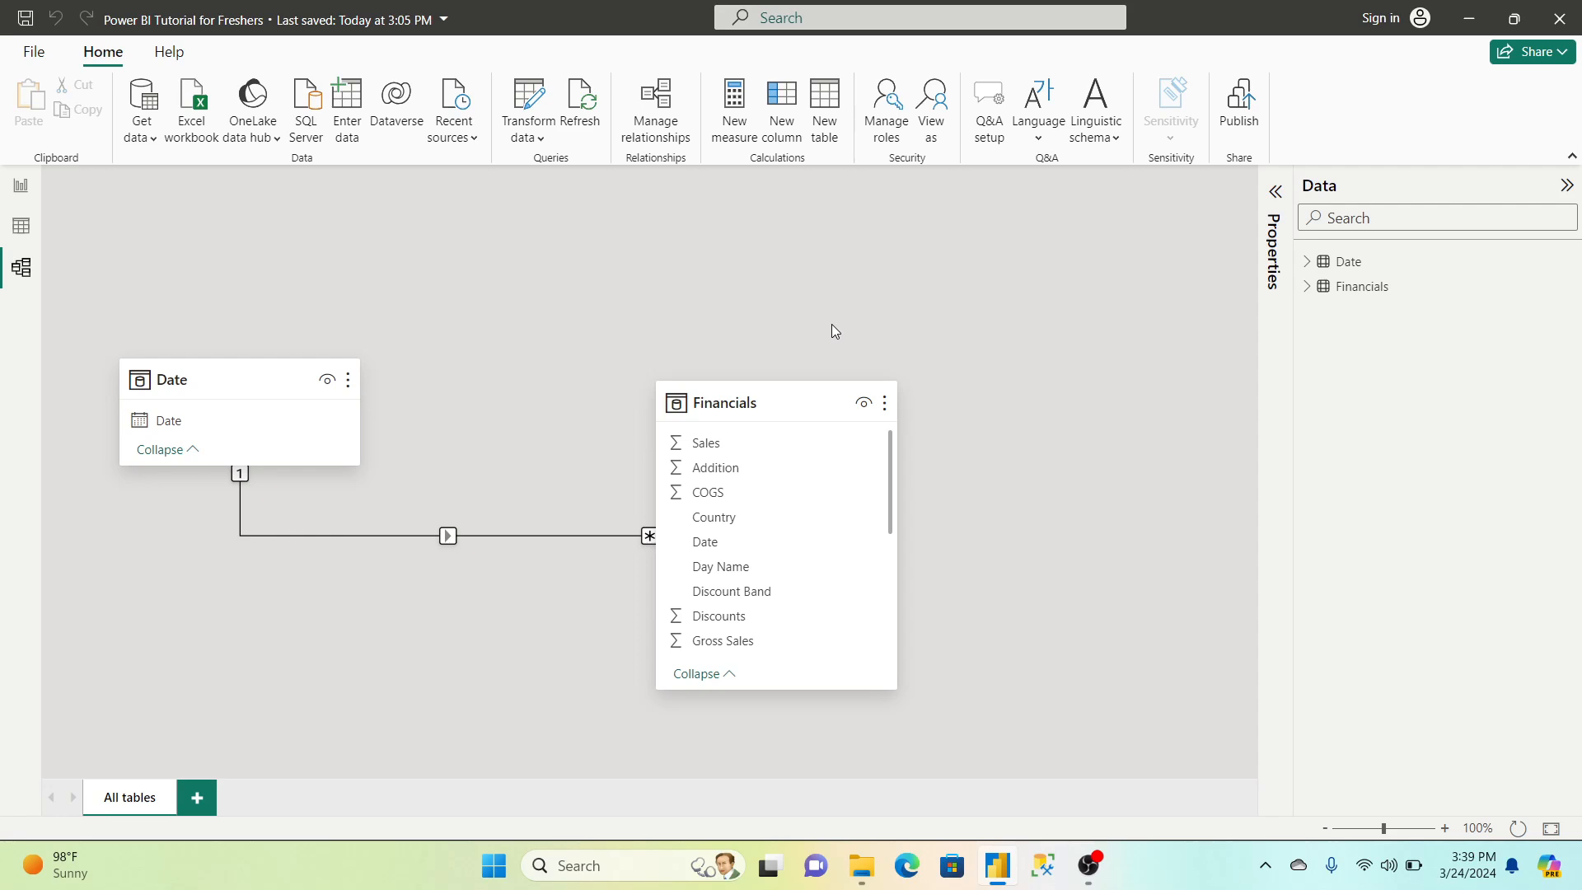
Delete the relationship between the Date and Financials tables in the model diagram
{"action": "right_click", "coordinate": [389, 536]}
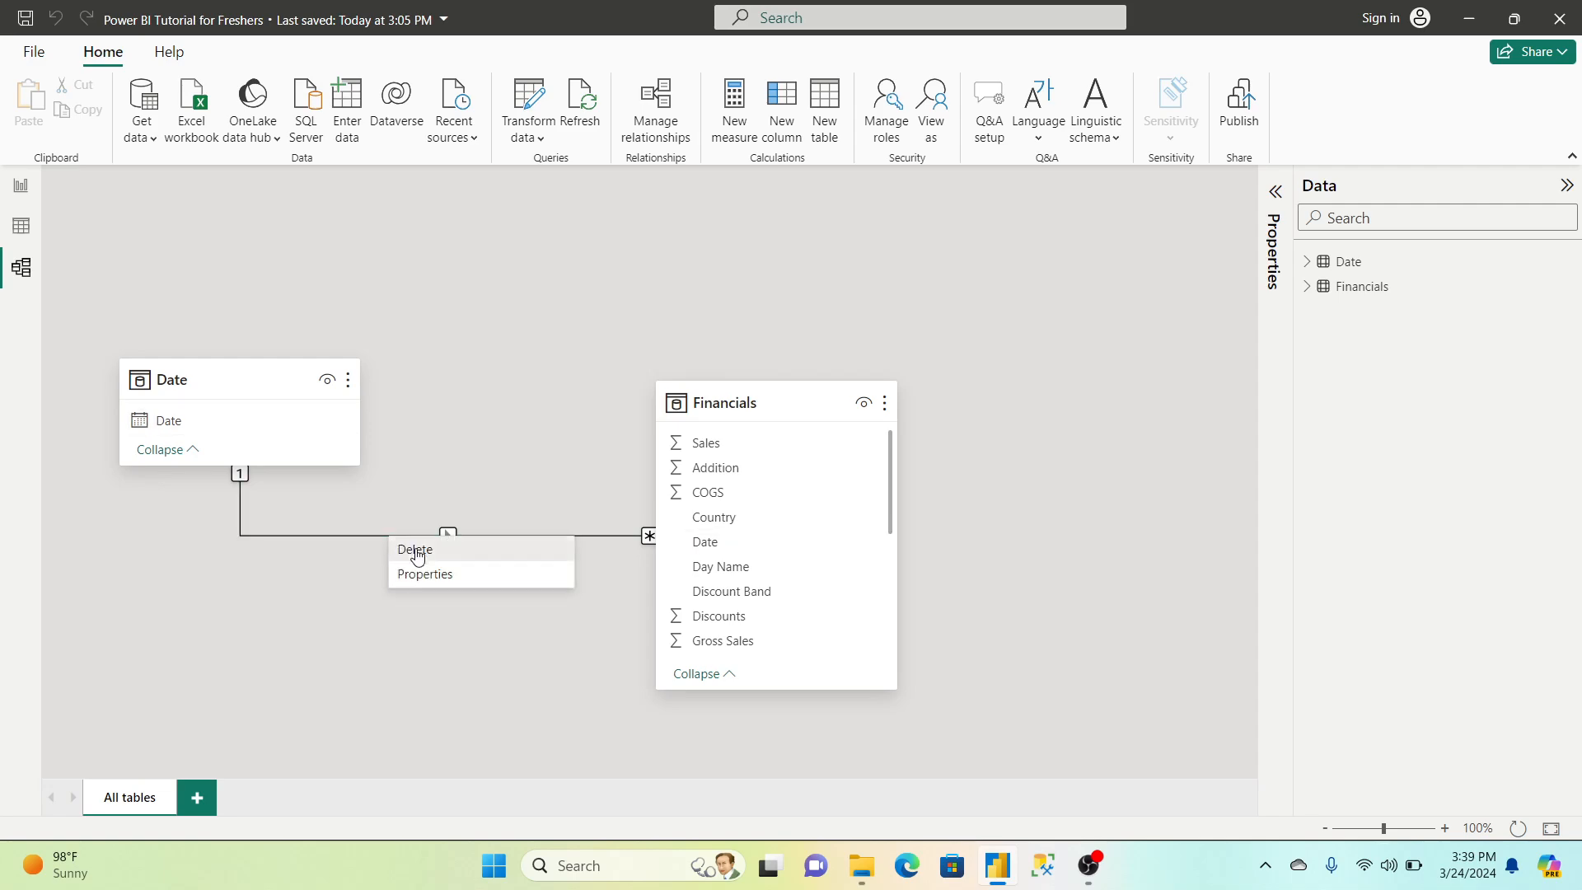
{"action": "left_click", "coordinate": [416, 549]}
{"action": "left_click", "coordinate": [912, 466]}
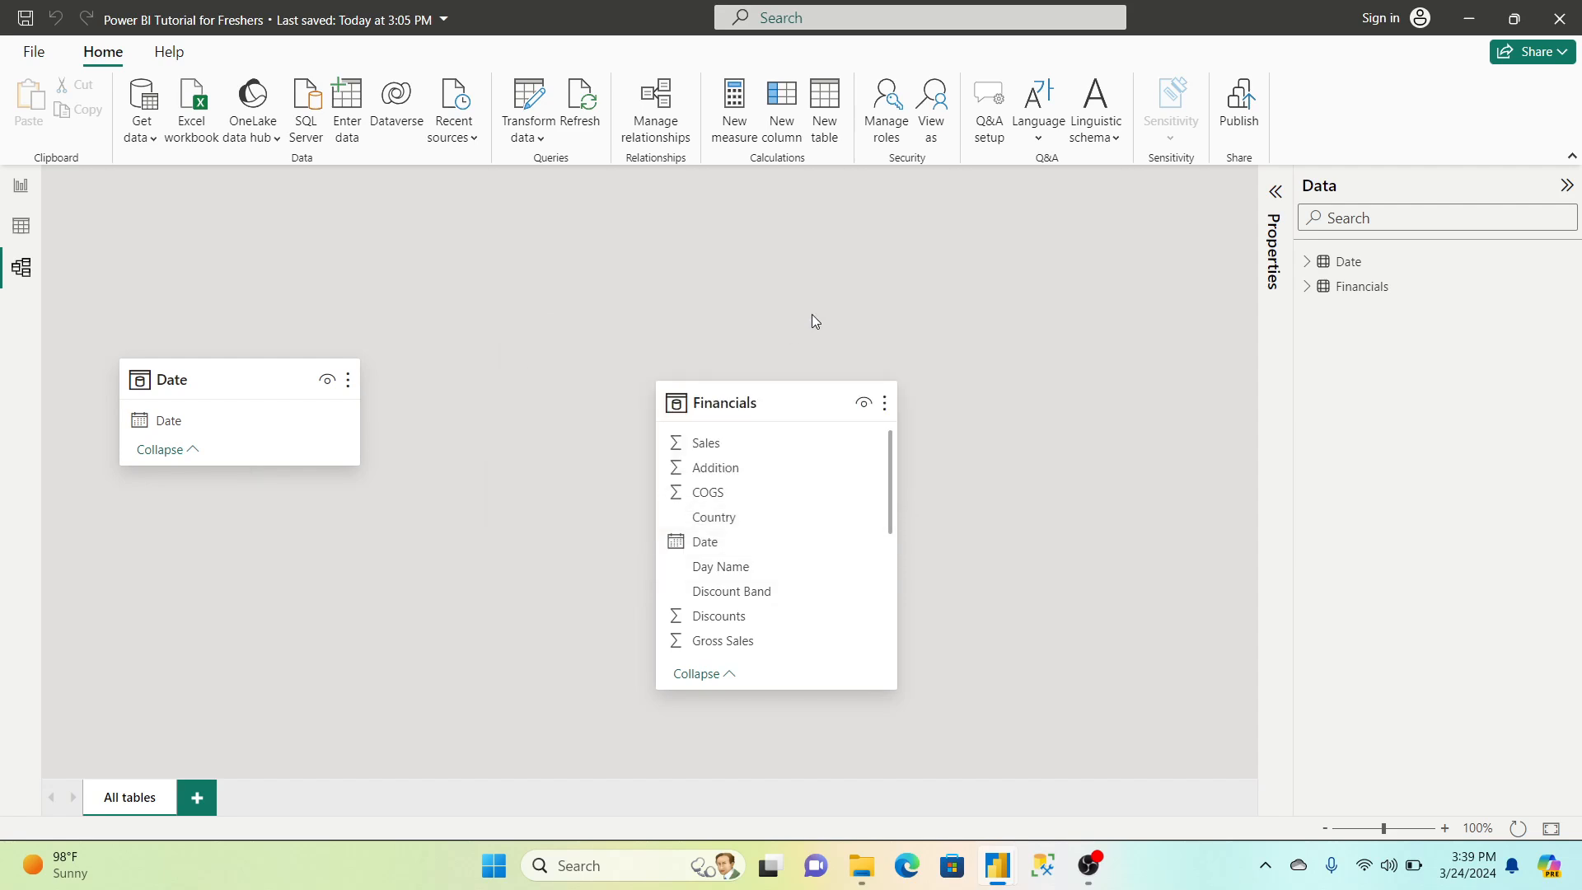
Move the Financials table higher in the diagram and make the Financials and Date tables taller
{"action": "left_click_drag", "start_coordinate": [785, 689], "coordinate": [790, 707]}
{"action": "left_click_drag", "start_coordinate": [788, 398], "coordinate": [793, 210]}
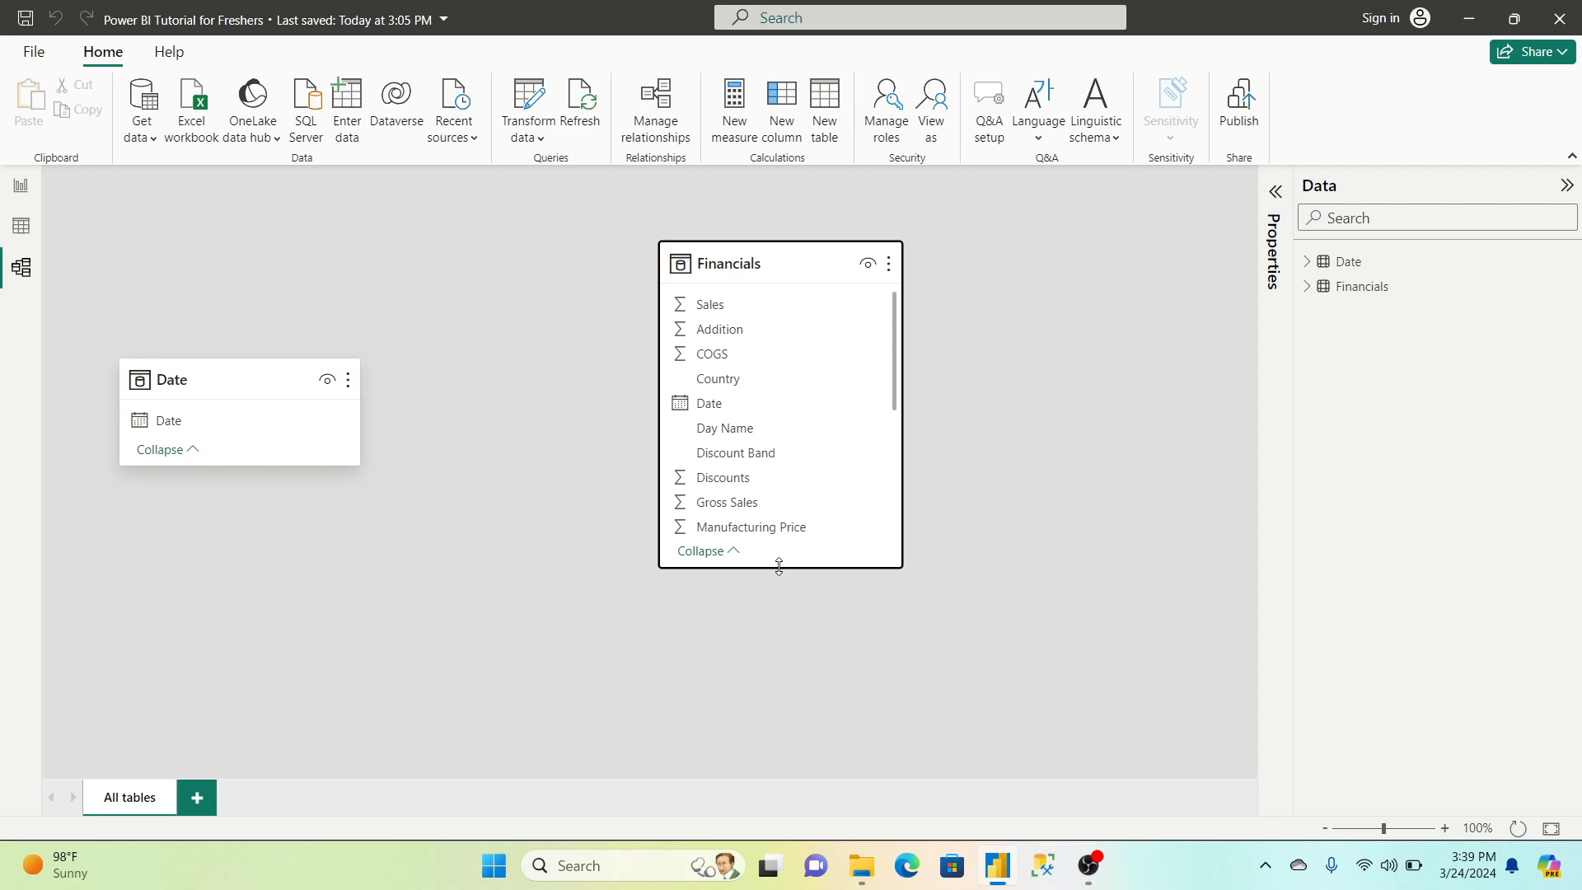
{"action": "left_click_drag", "start_coordinate": [779, 566], "coordinate": [802, 645]}
{"action": "left_click_drag", "start_coordinate": [252, 461], "coordinate": [255, 485]}
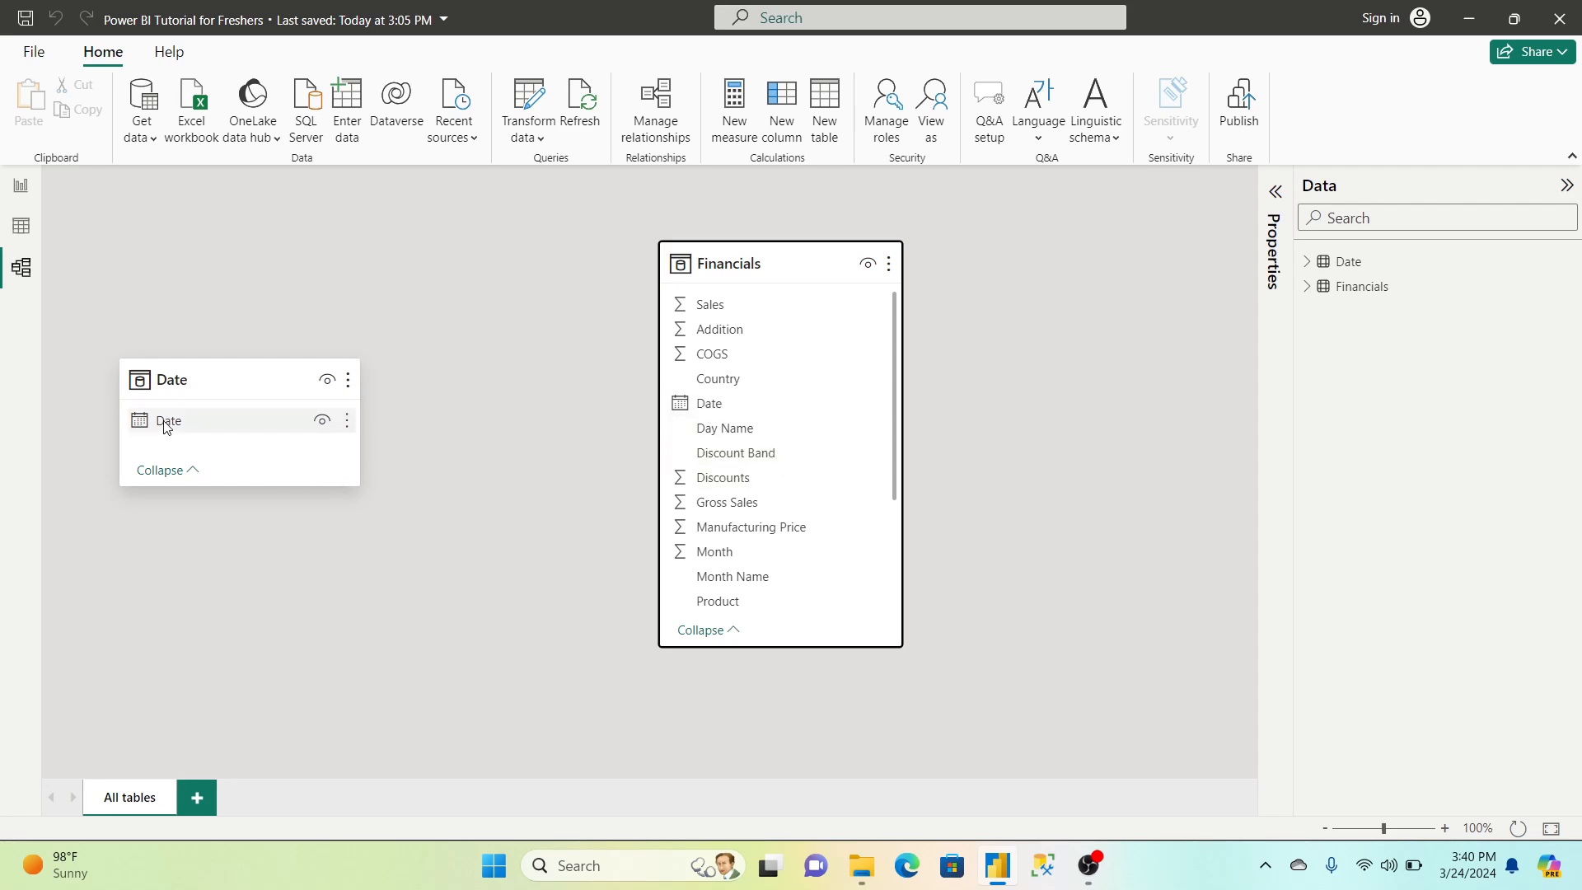
Create a relationship from the Date table's Date column to the Financials Date column, and delete that relationship again
{"action": "left_click_drag", "start_coordinate": [164, 425], "coordinate": [698, 409]}
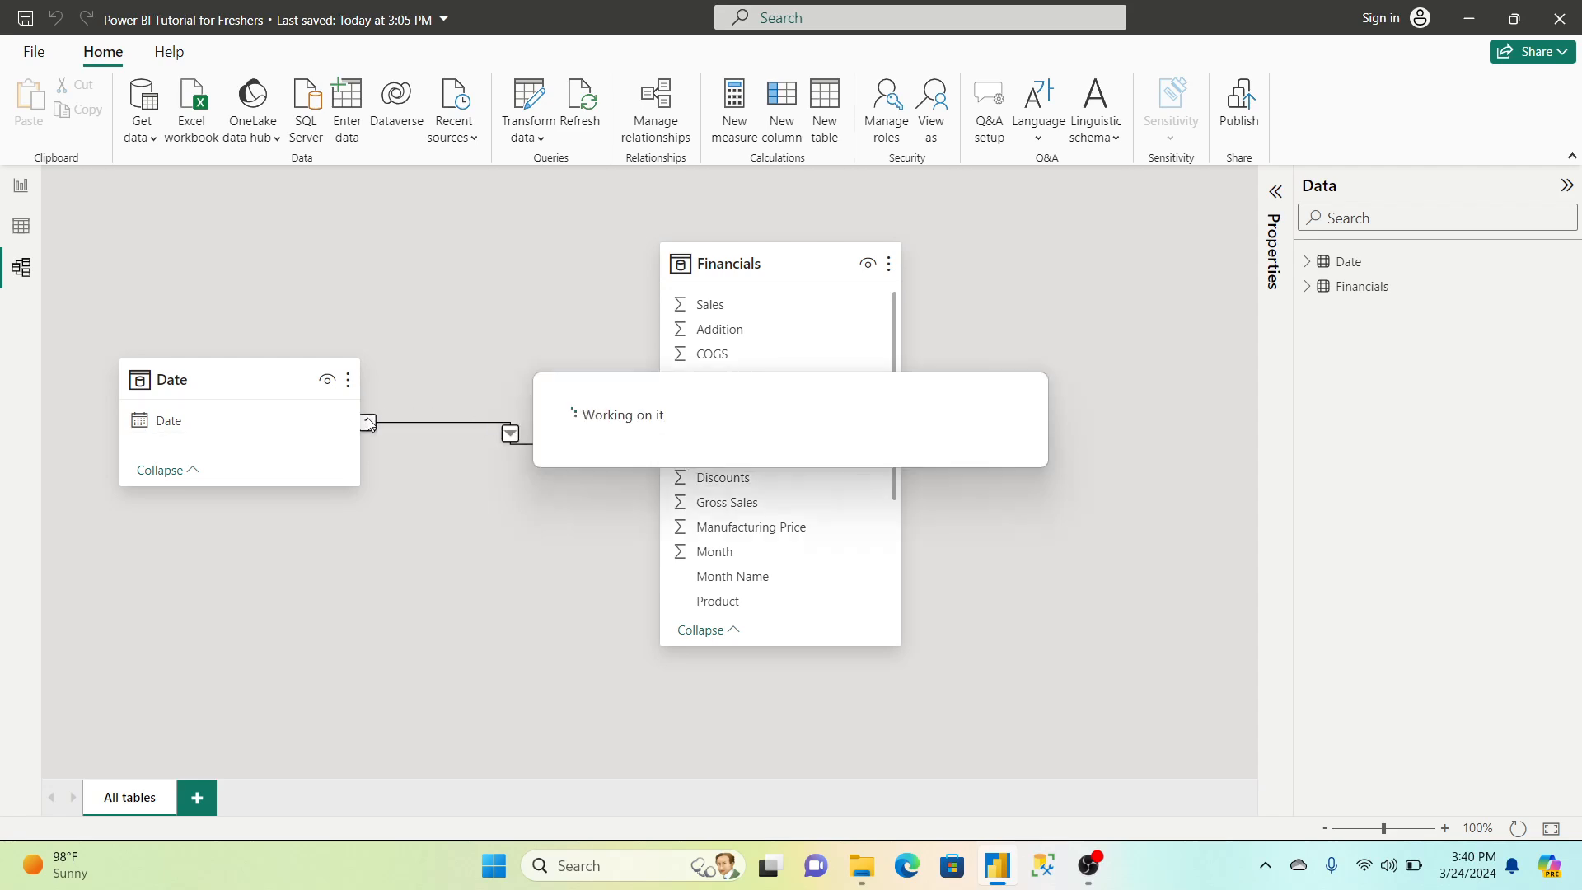
{"action": "right_click", "coordinate": [494, 425]}
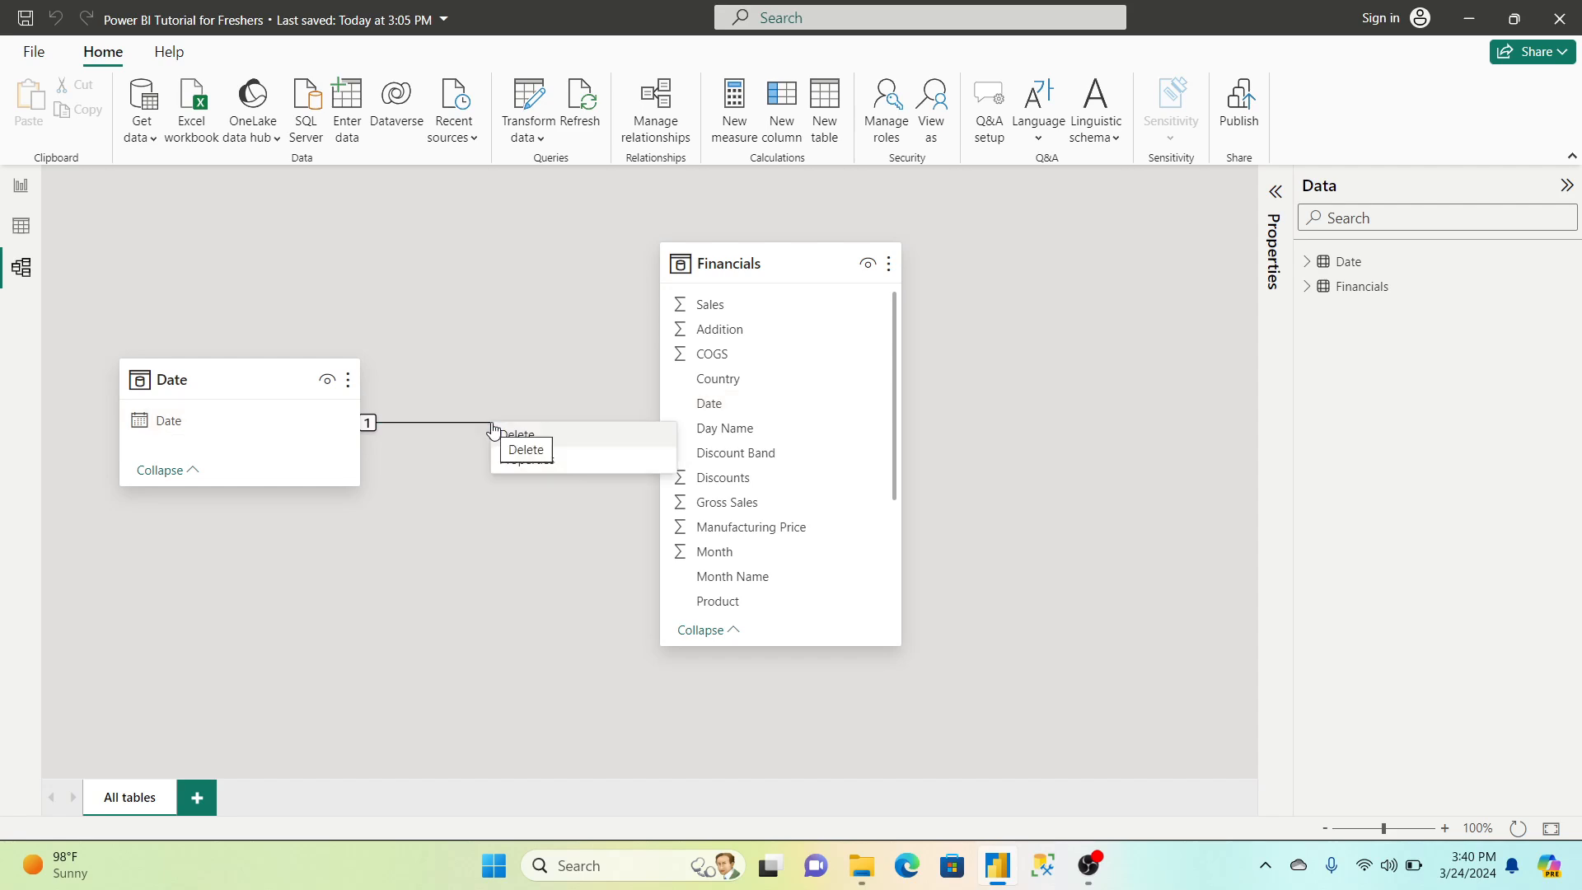
{"action": "left_click", "coordinate": [519, 435]}
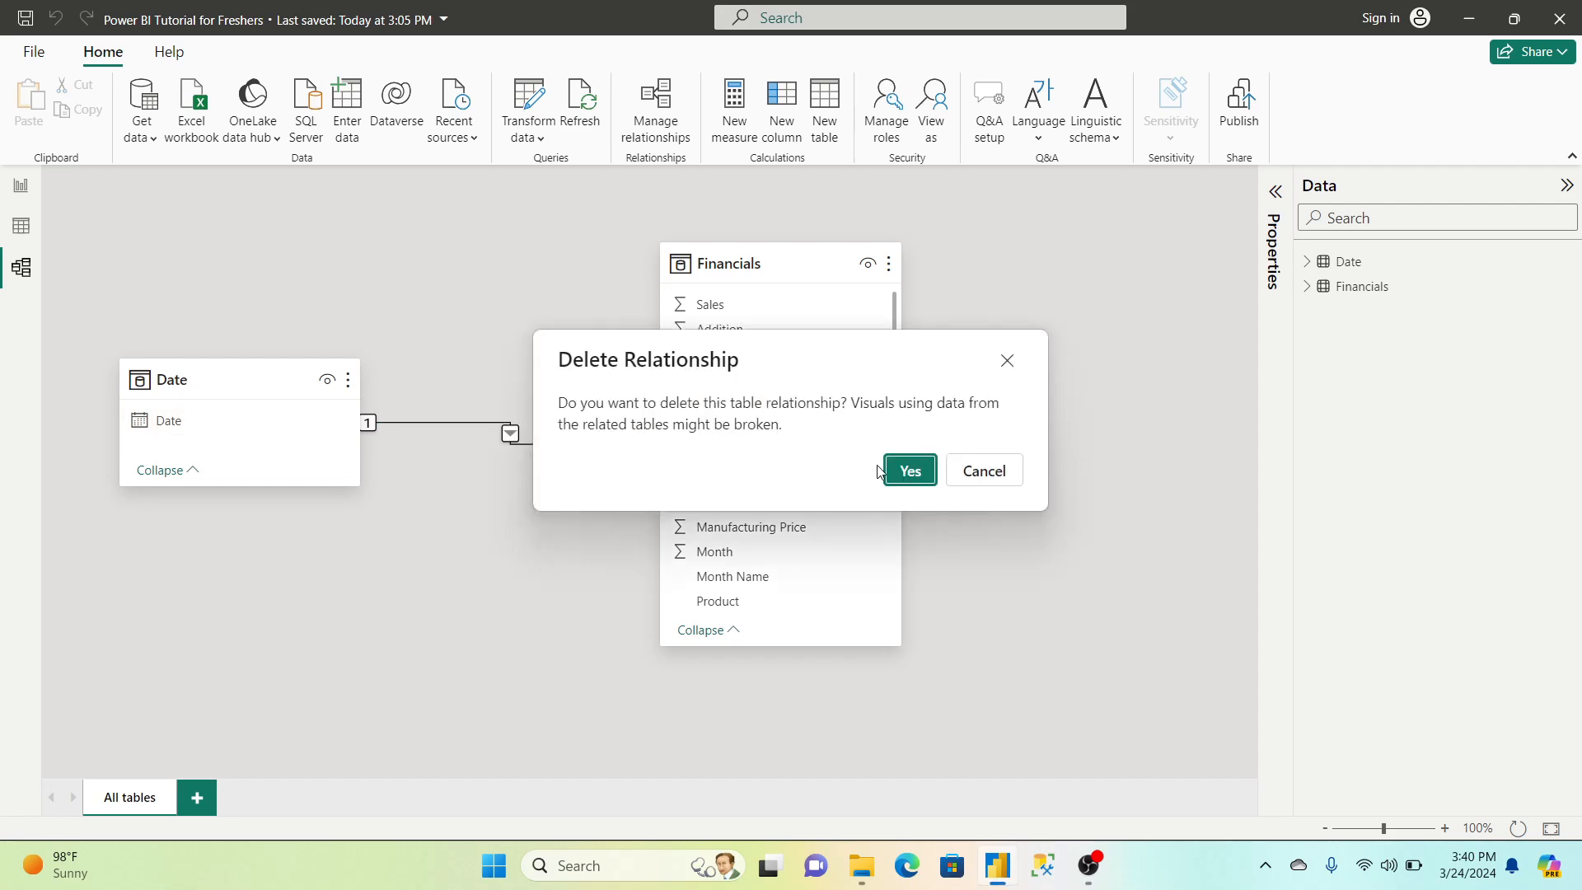
{"action": "left_click", "coordinate": [907, 470]}
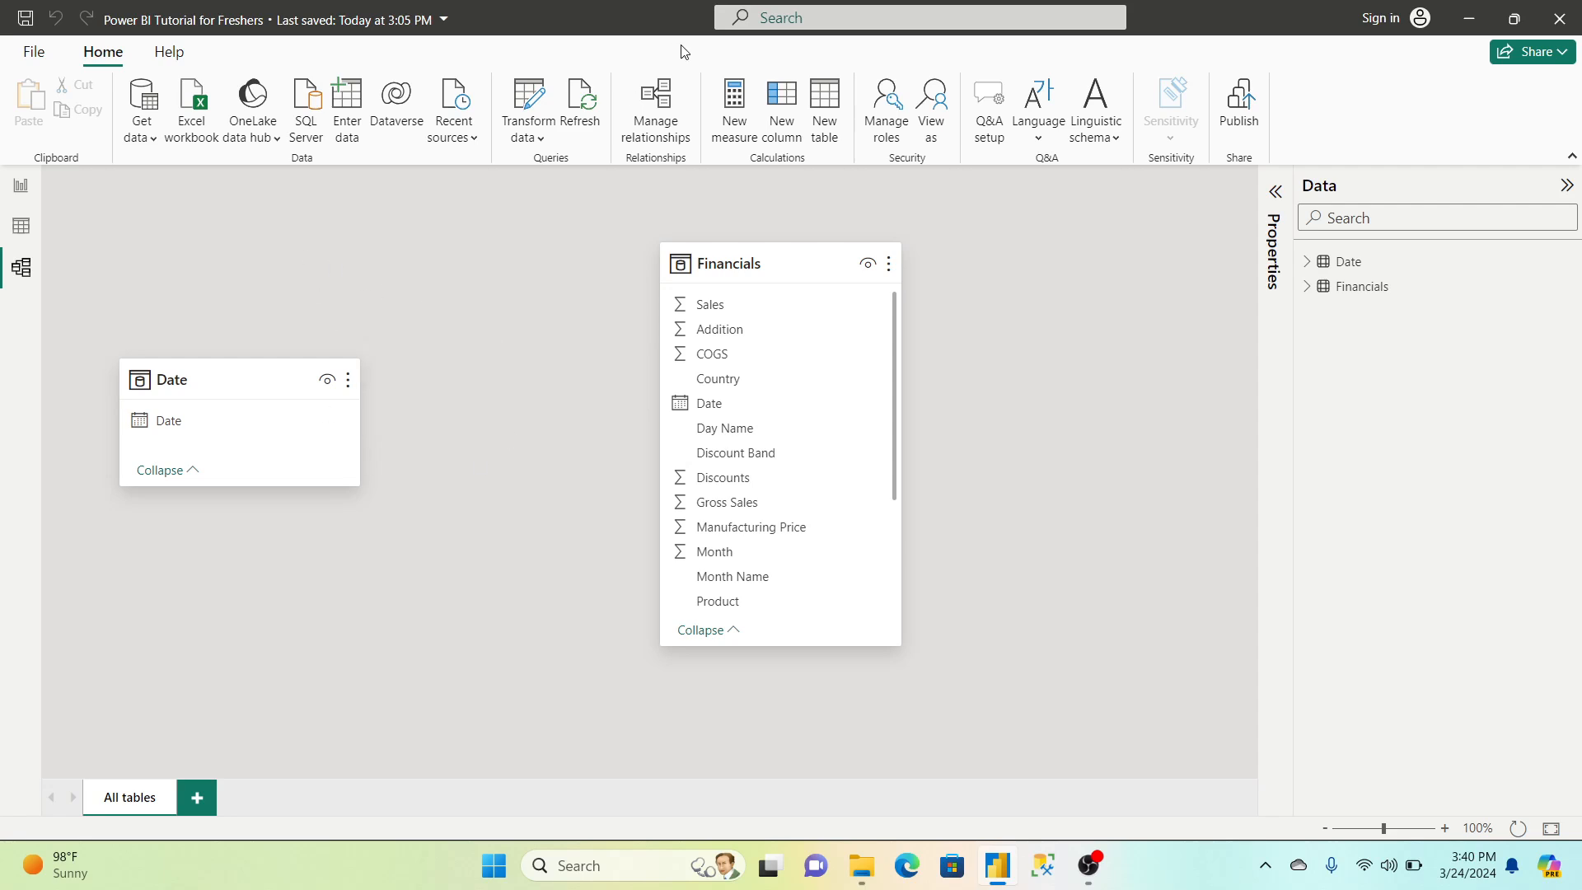
Create a relationship from the Date table's Date column to the Financials table's Date column using Manage relationships
{"action": "left_click", "coordinate": [663, 116]}
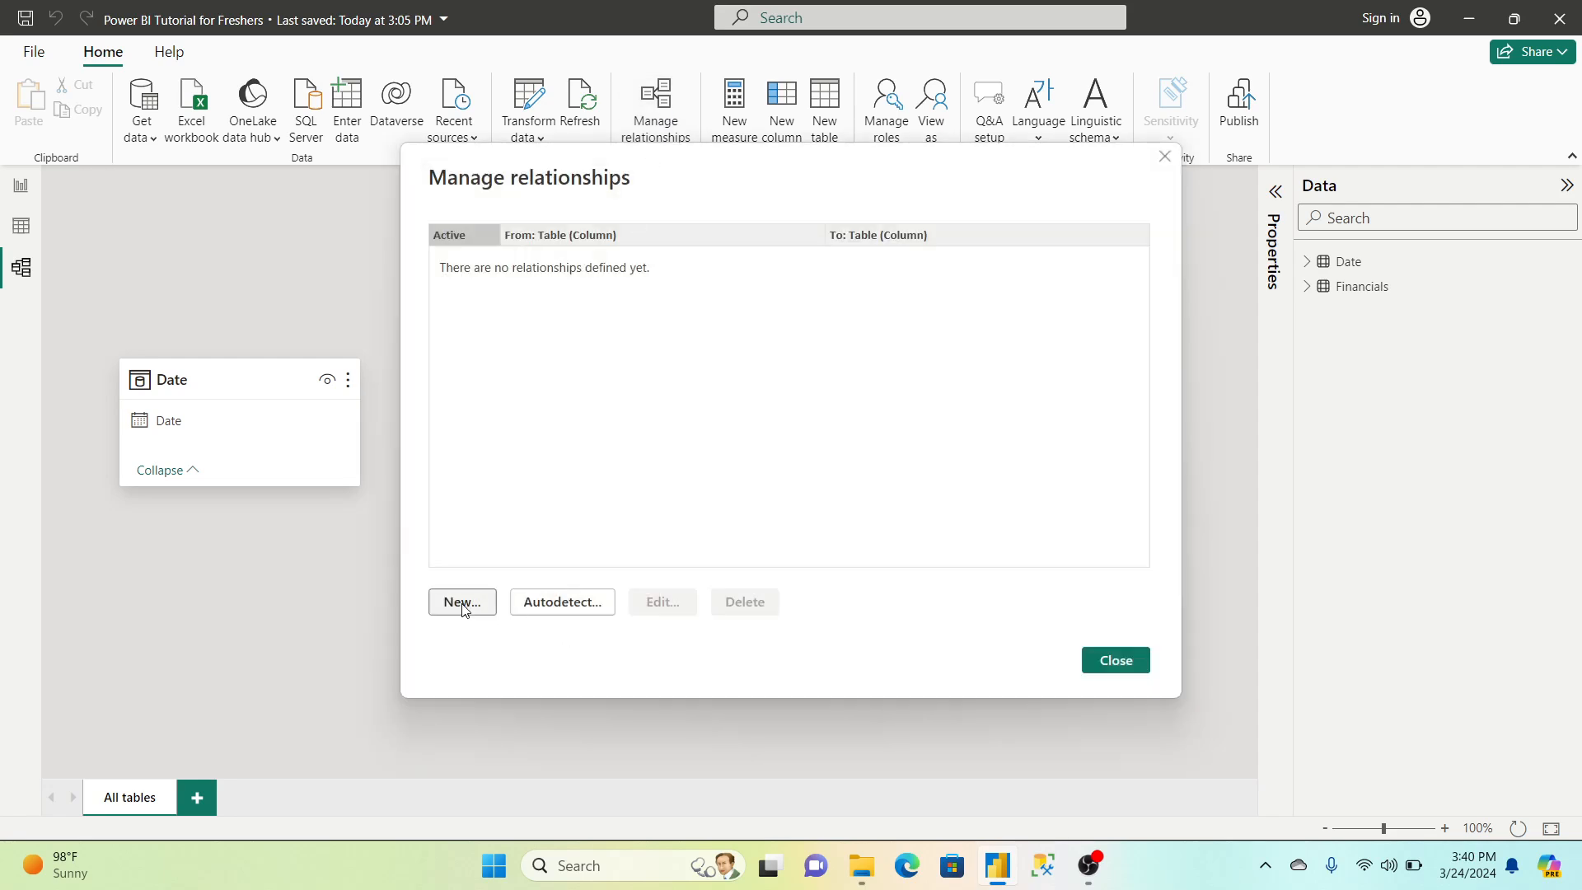
{"action": "left_click", "coordinate": [462, 604]}
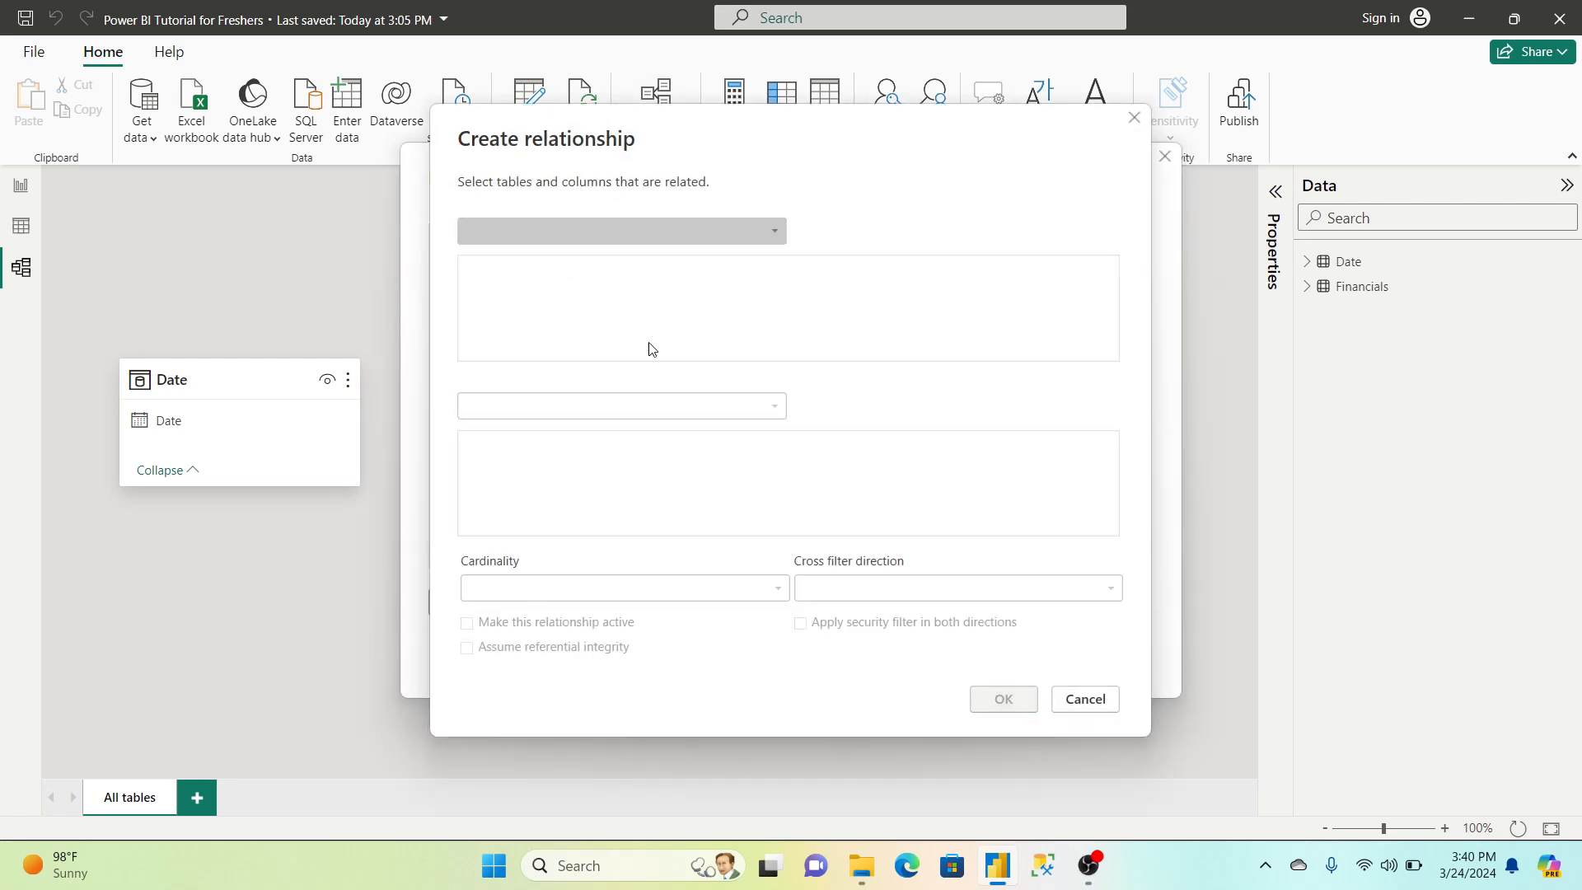
{"action": "left_click", "coordinate": [611, 233]}
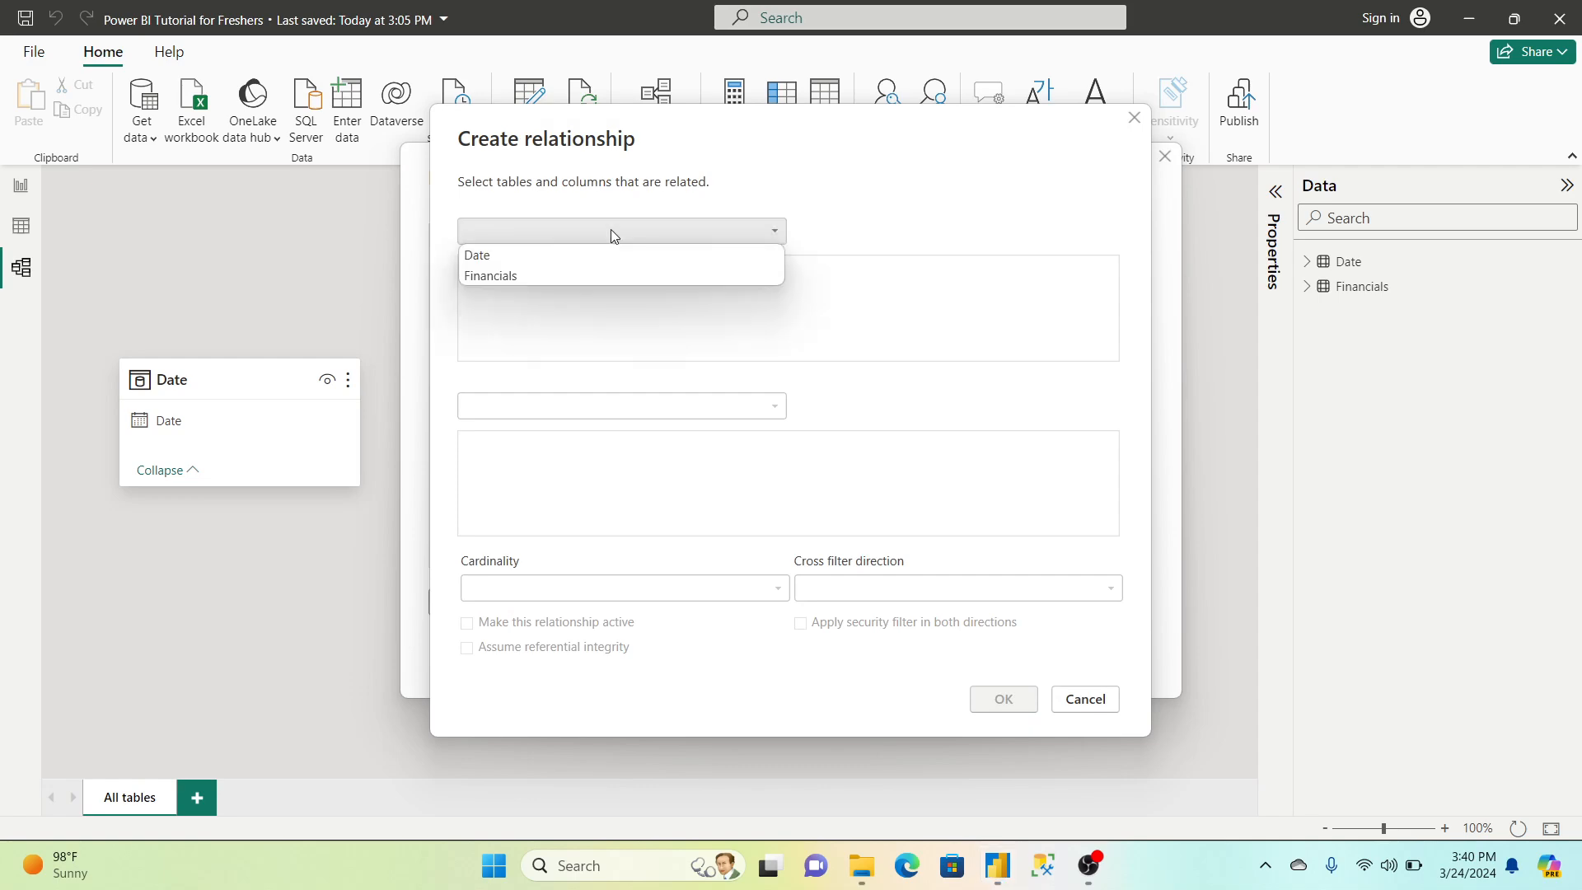
{"action": "left_click", "coordinate": [523, 253]}
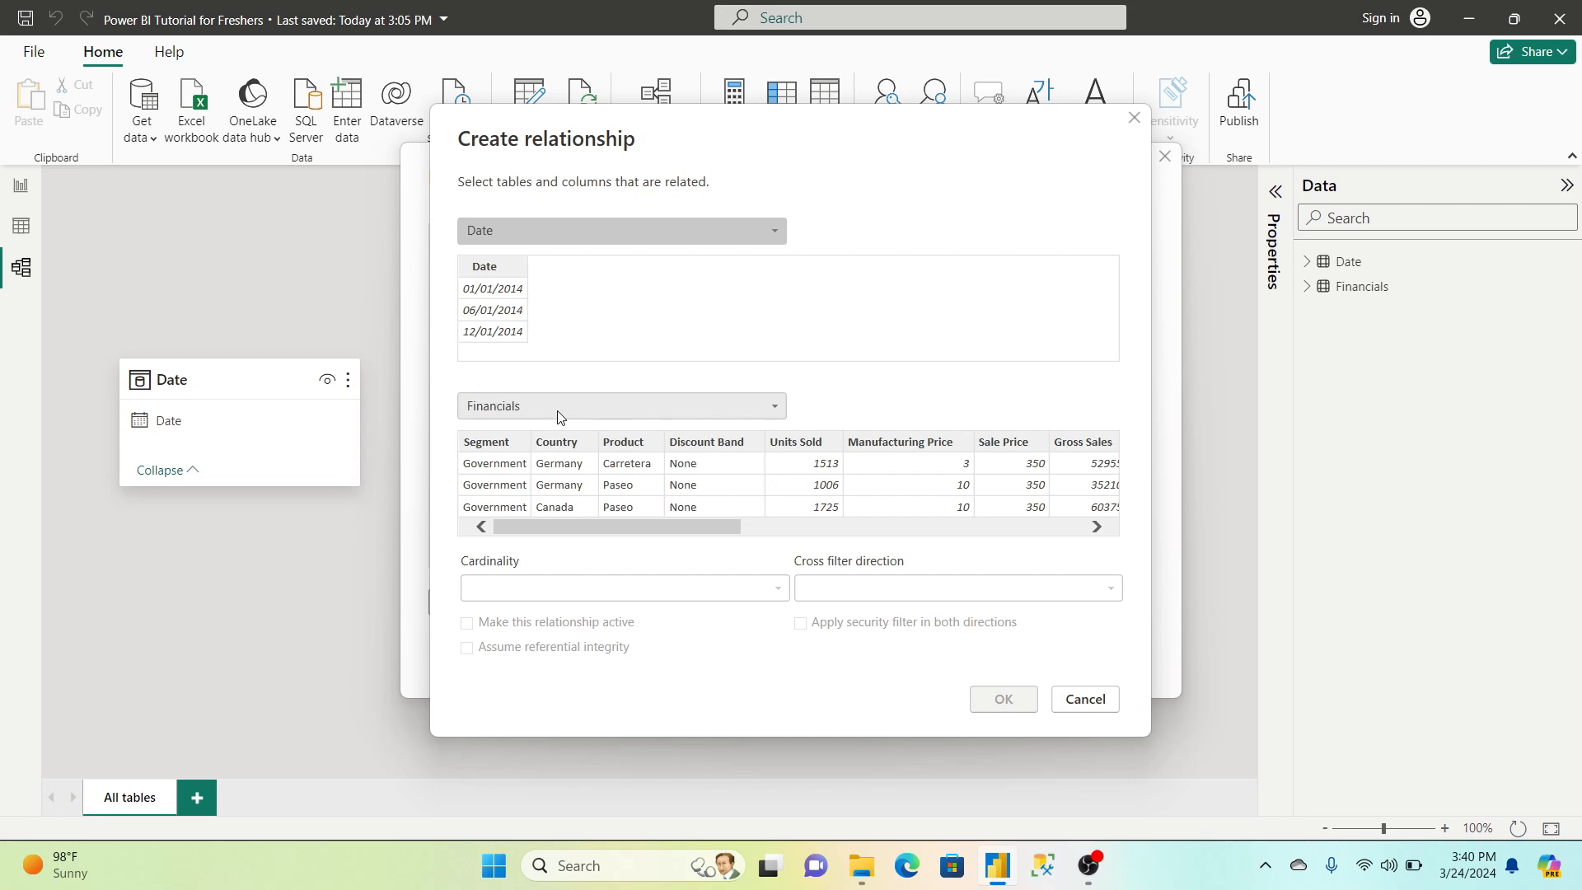
{"action": "left_click", "coordinate": [489, 269]}
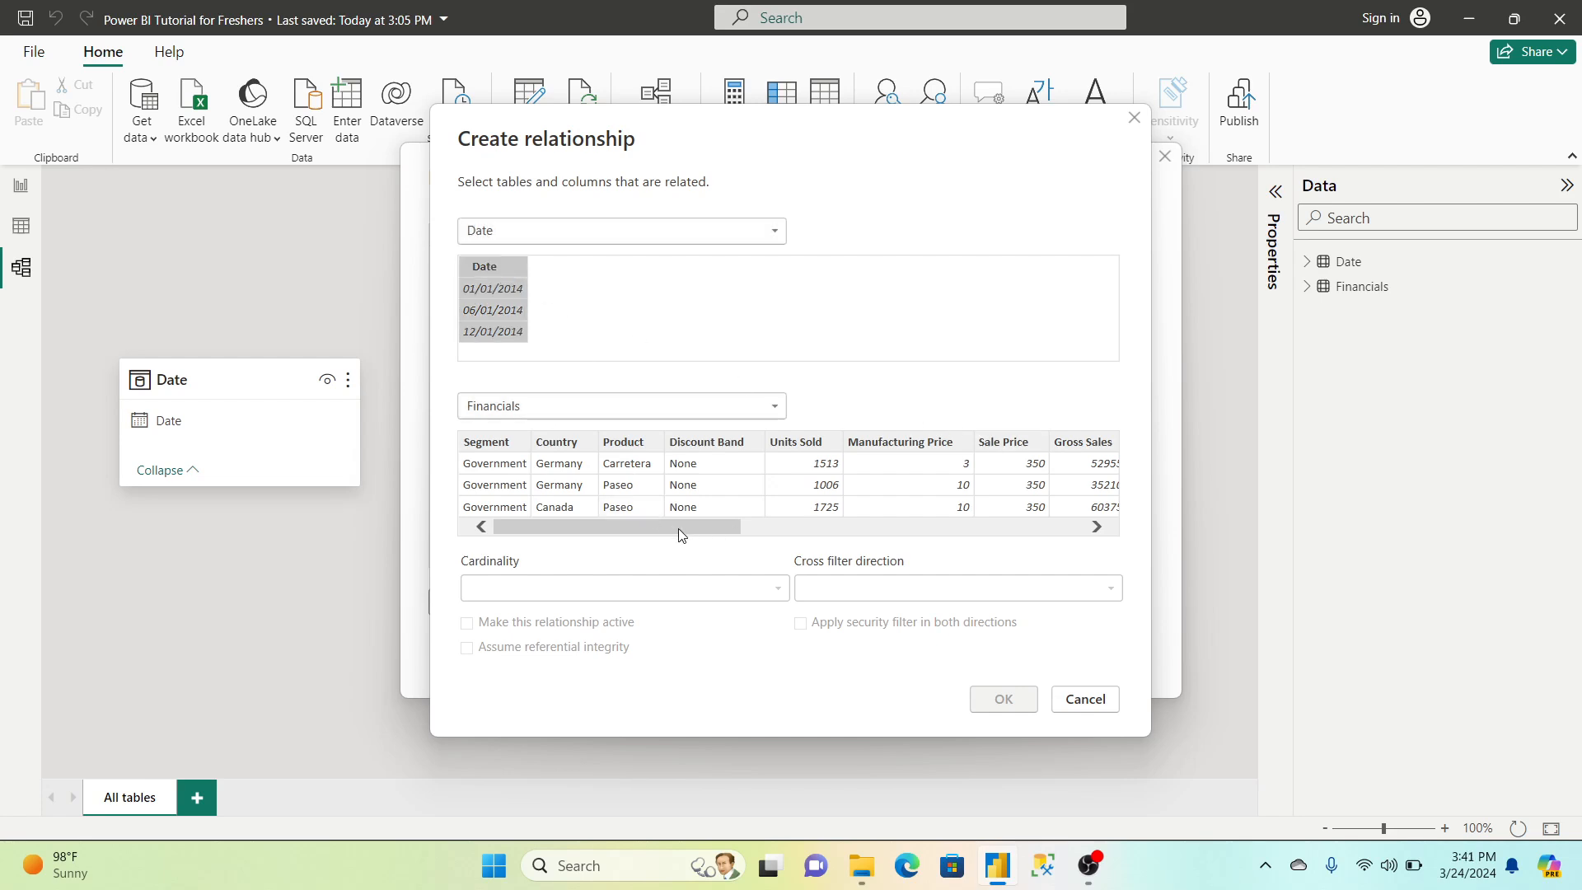
{"action": "left_click_drag", "start_coordinate": [679, 527], "coordinate": [907, 529]}
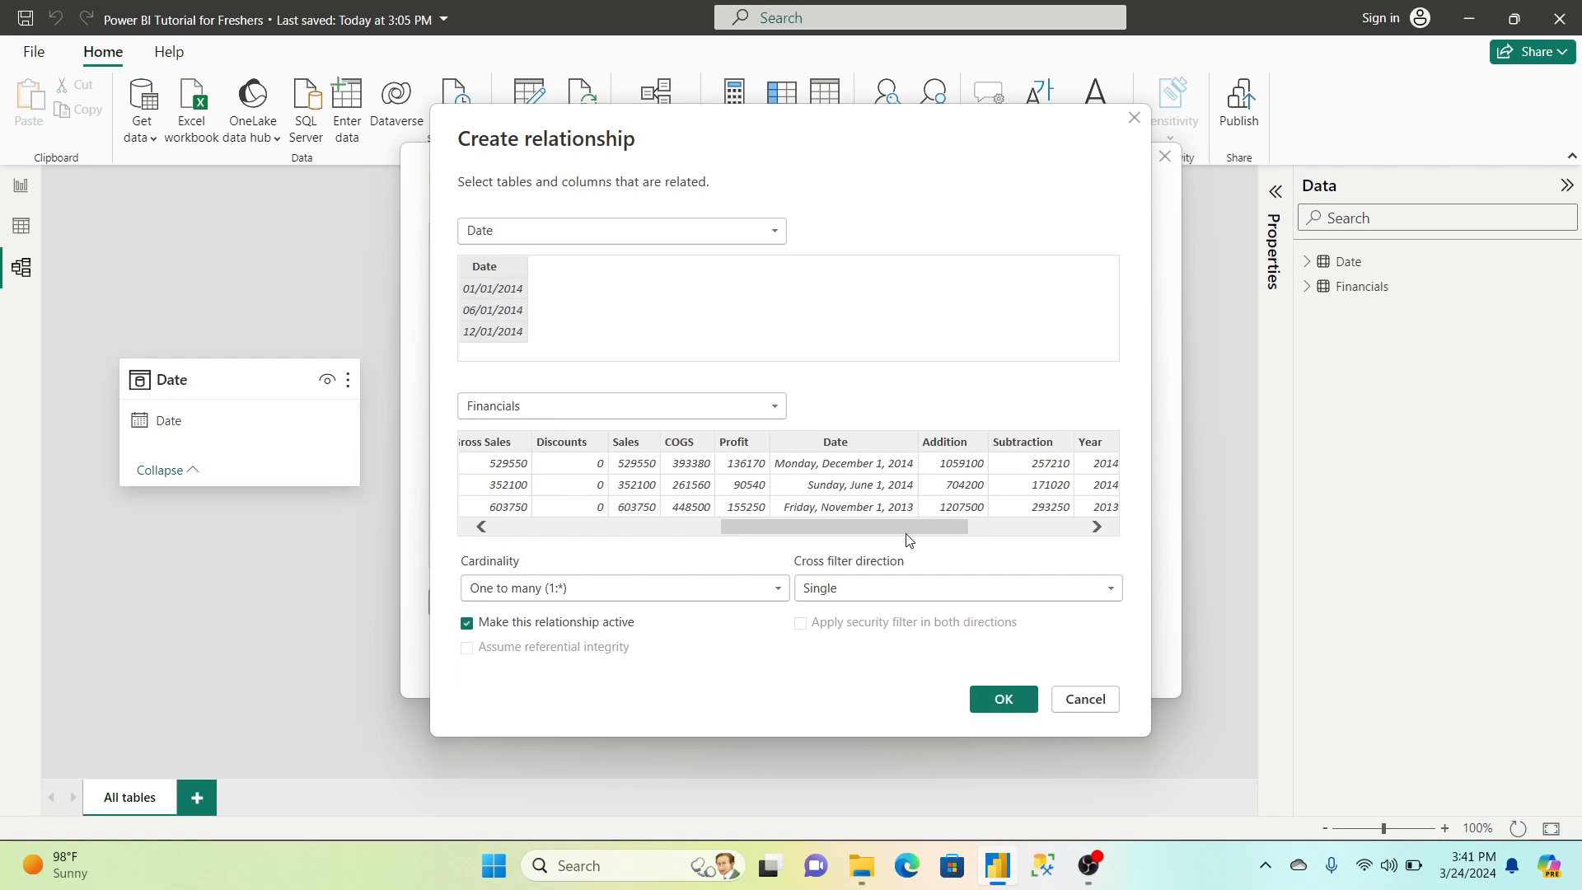
{"action": "left_click", "coordinate": [862, 442]}
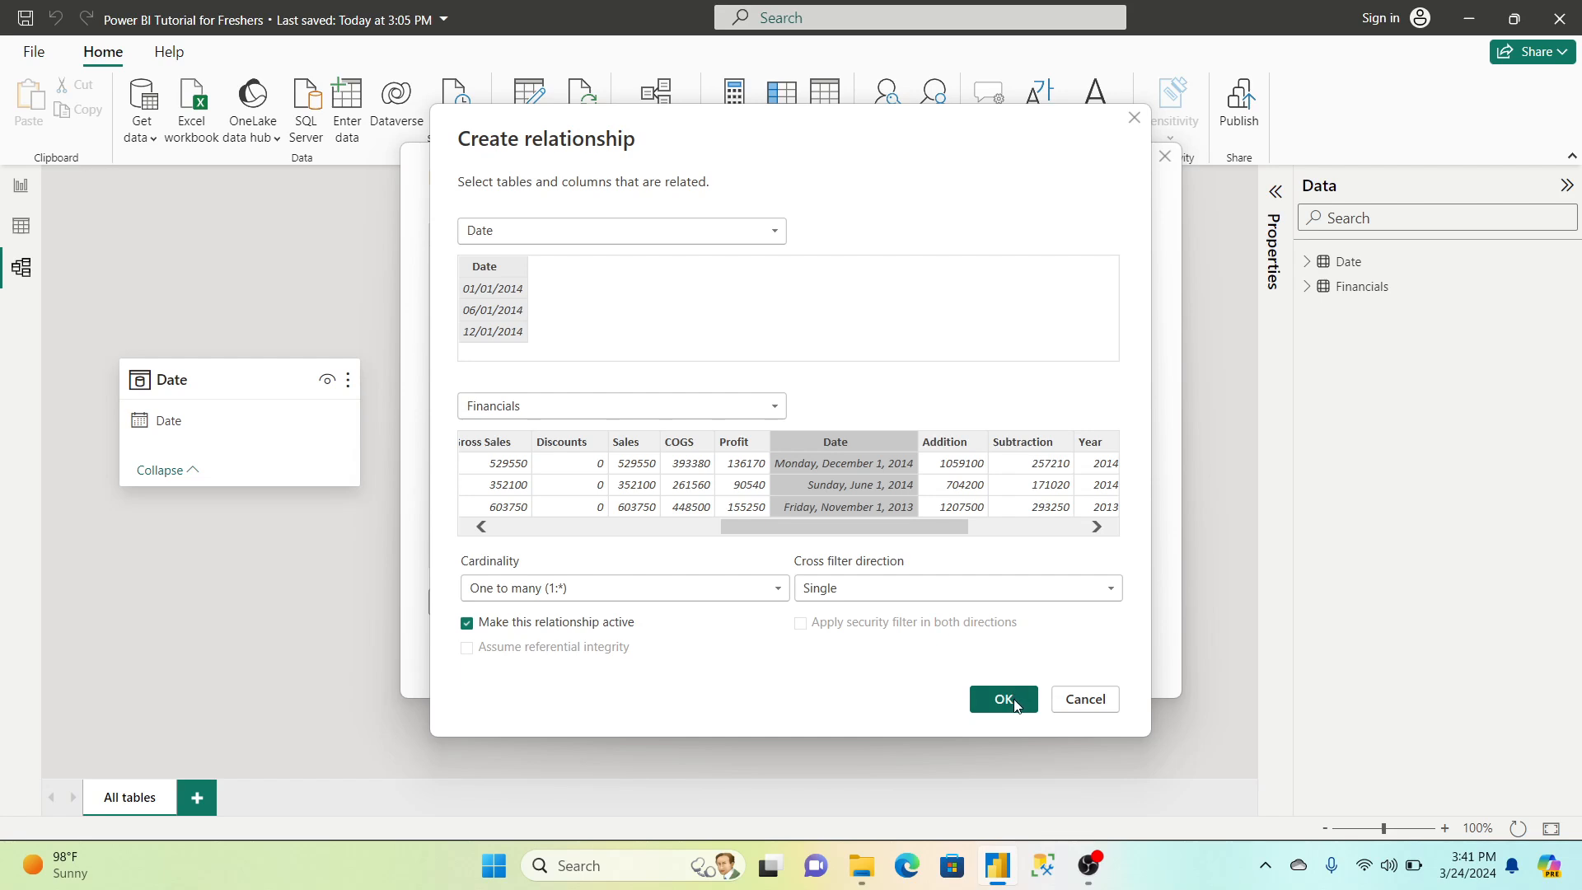
{"action": "left_click", "coordinate": [1014, 699]}
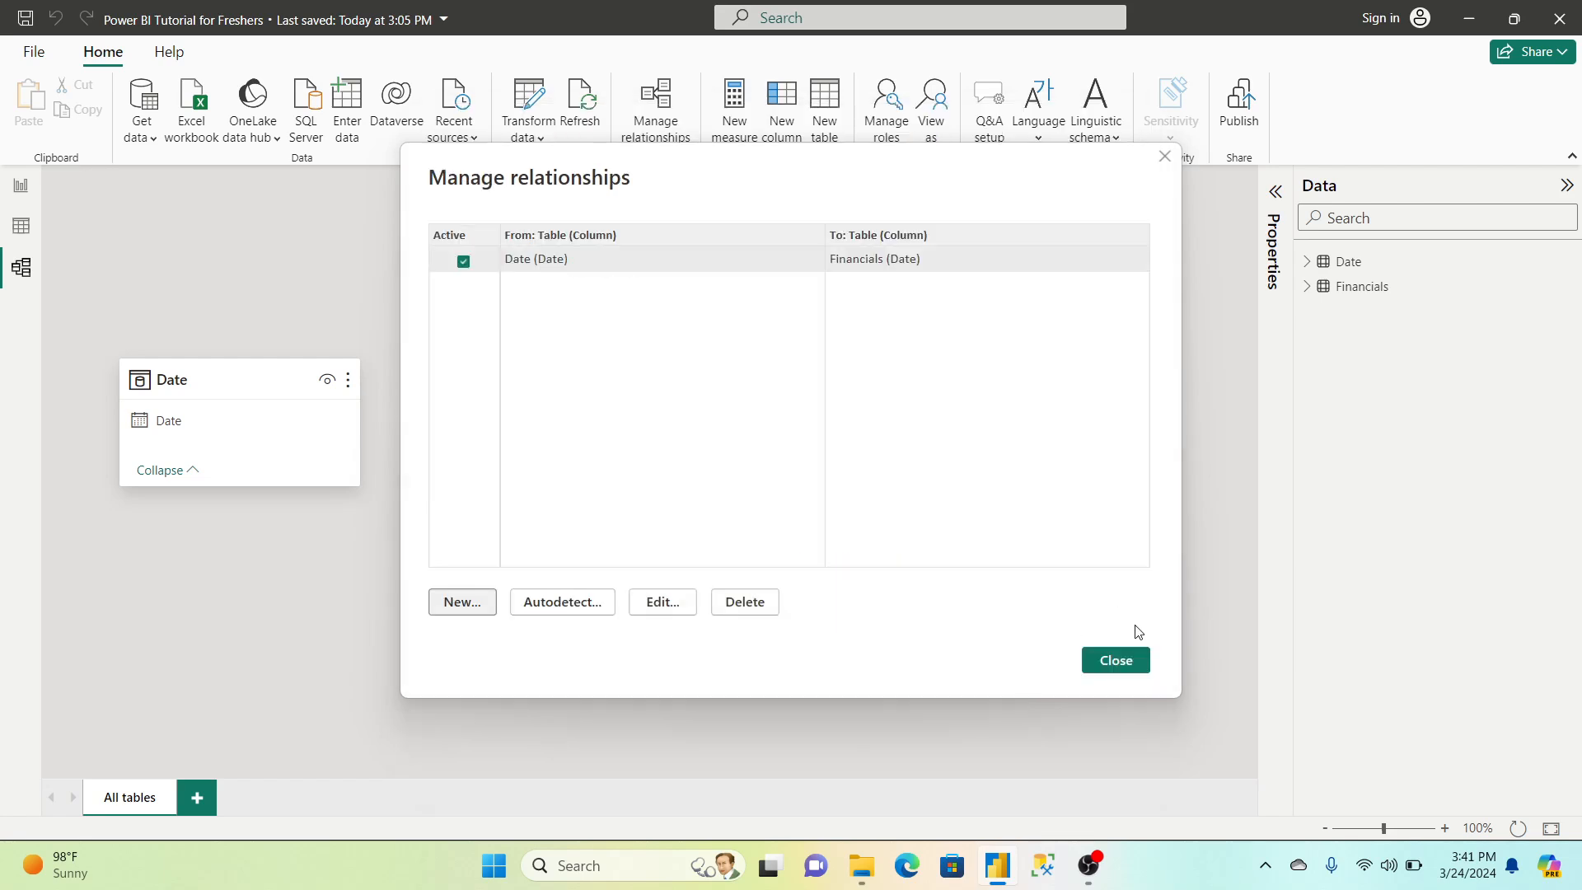
{"action": "left_click", "coordinate": [1116, 660]}
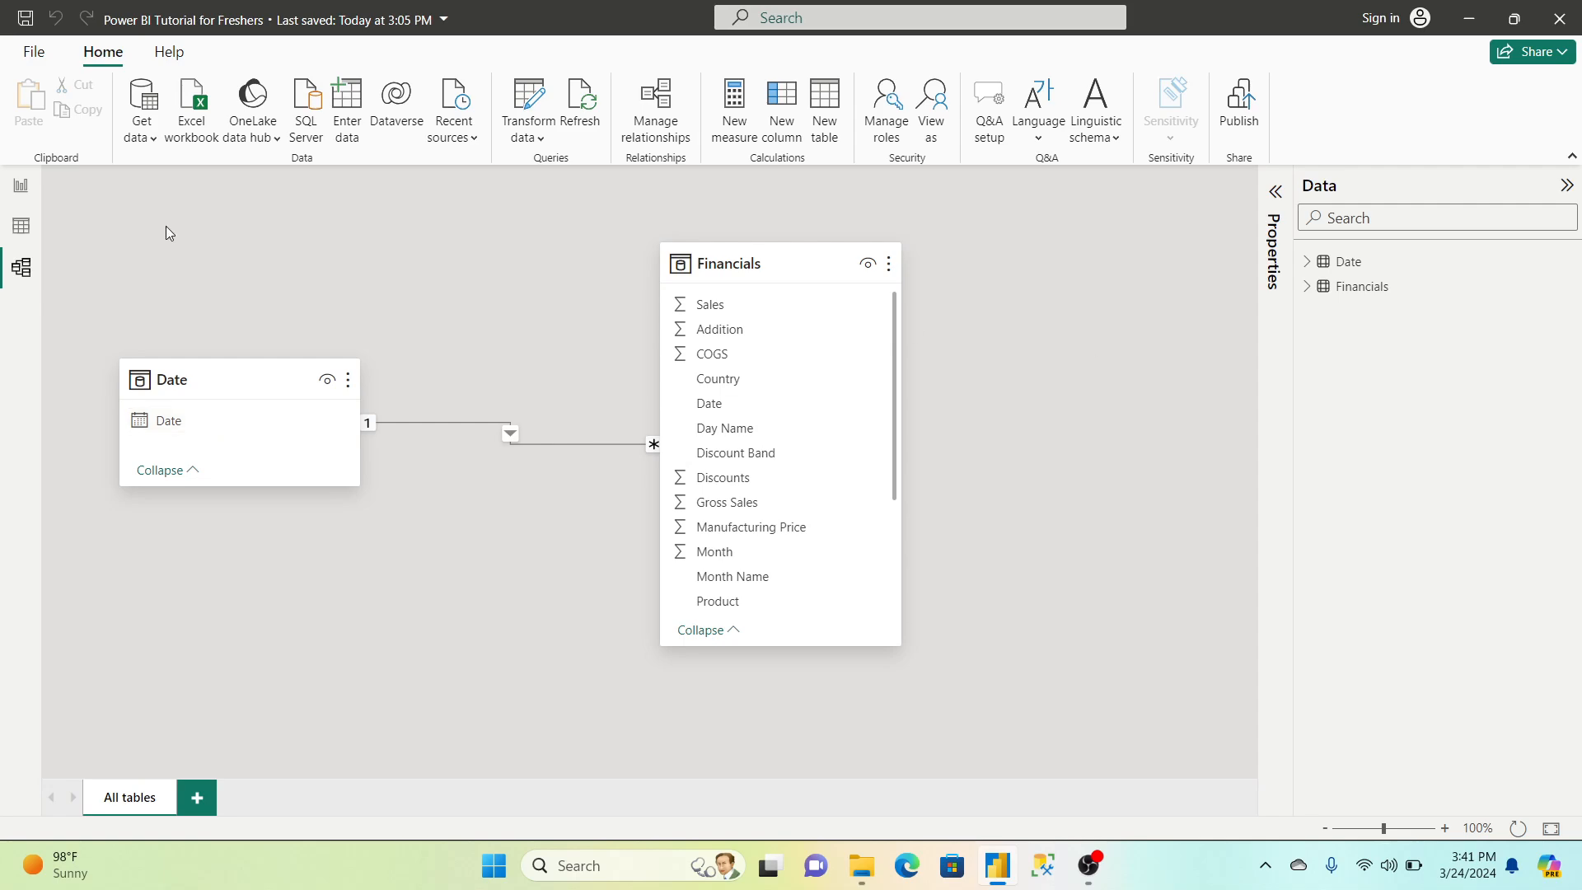
Examine the Date column values of the Date table in Table view, comparing with the relationship in Model view
{"action": "left_click", "coordinate": [30, 229]}
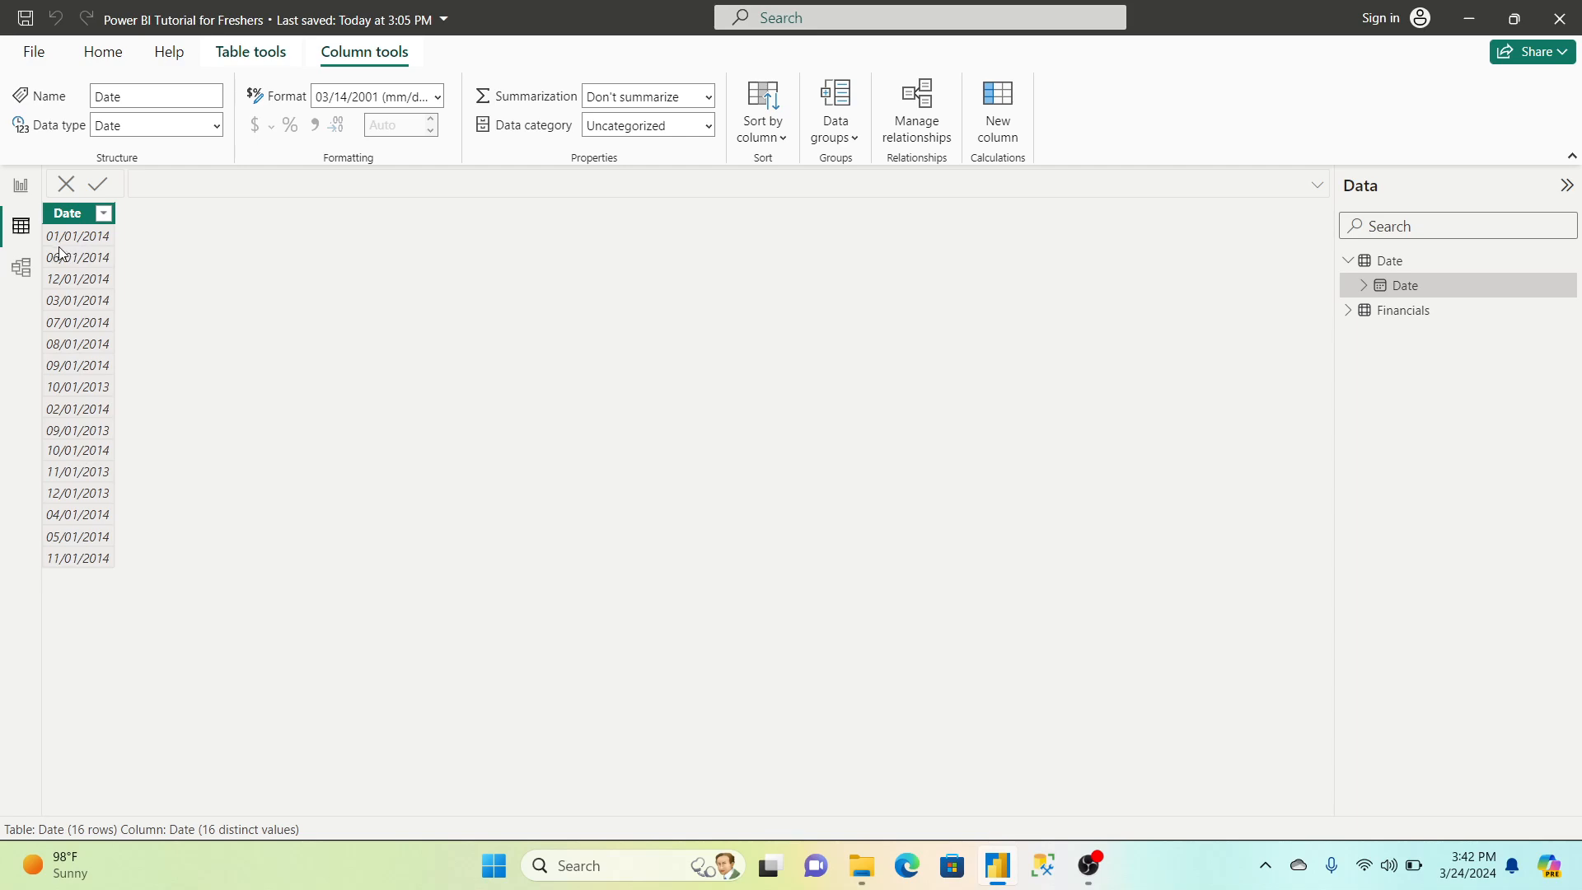
{"action": "left_click", "coordinate": [24, 280]}
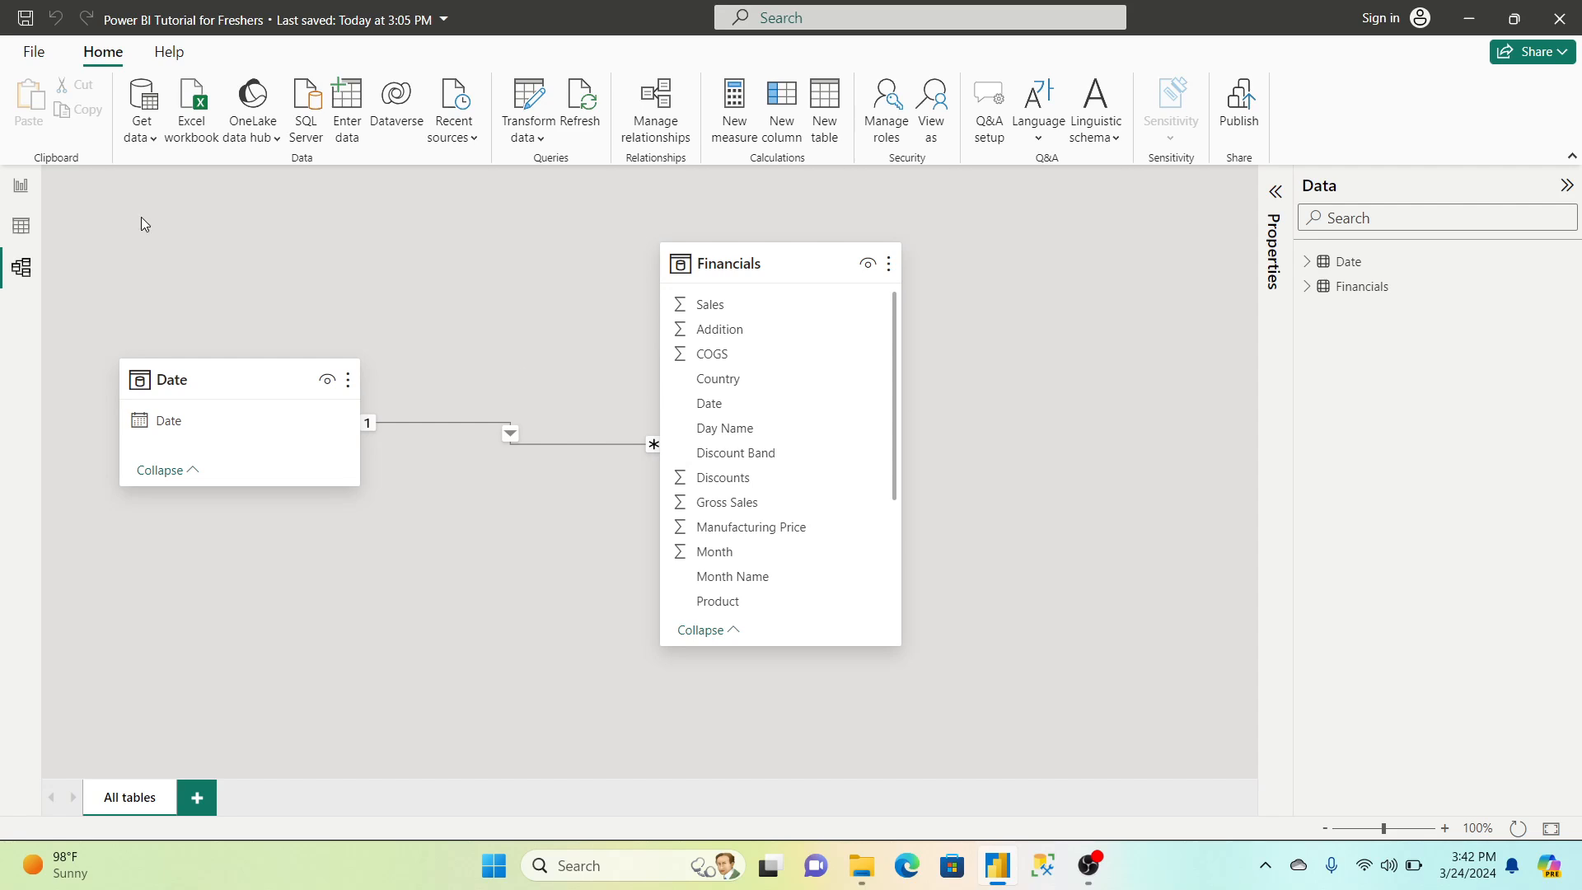
{"action": "left_click", "coordinate": [21, 225]}
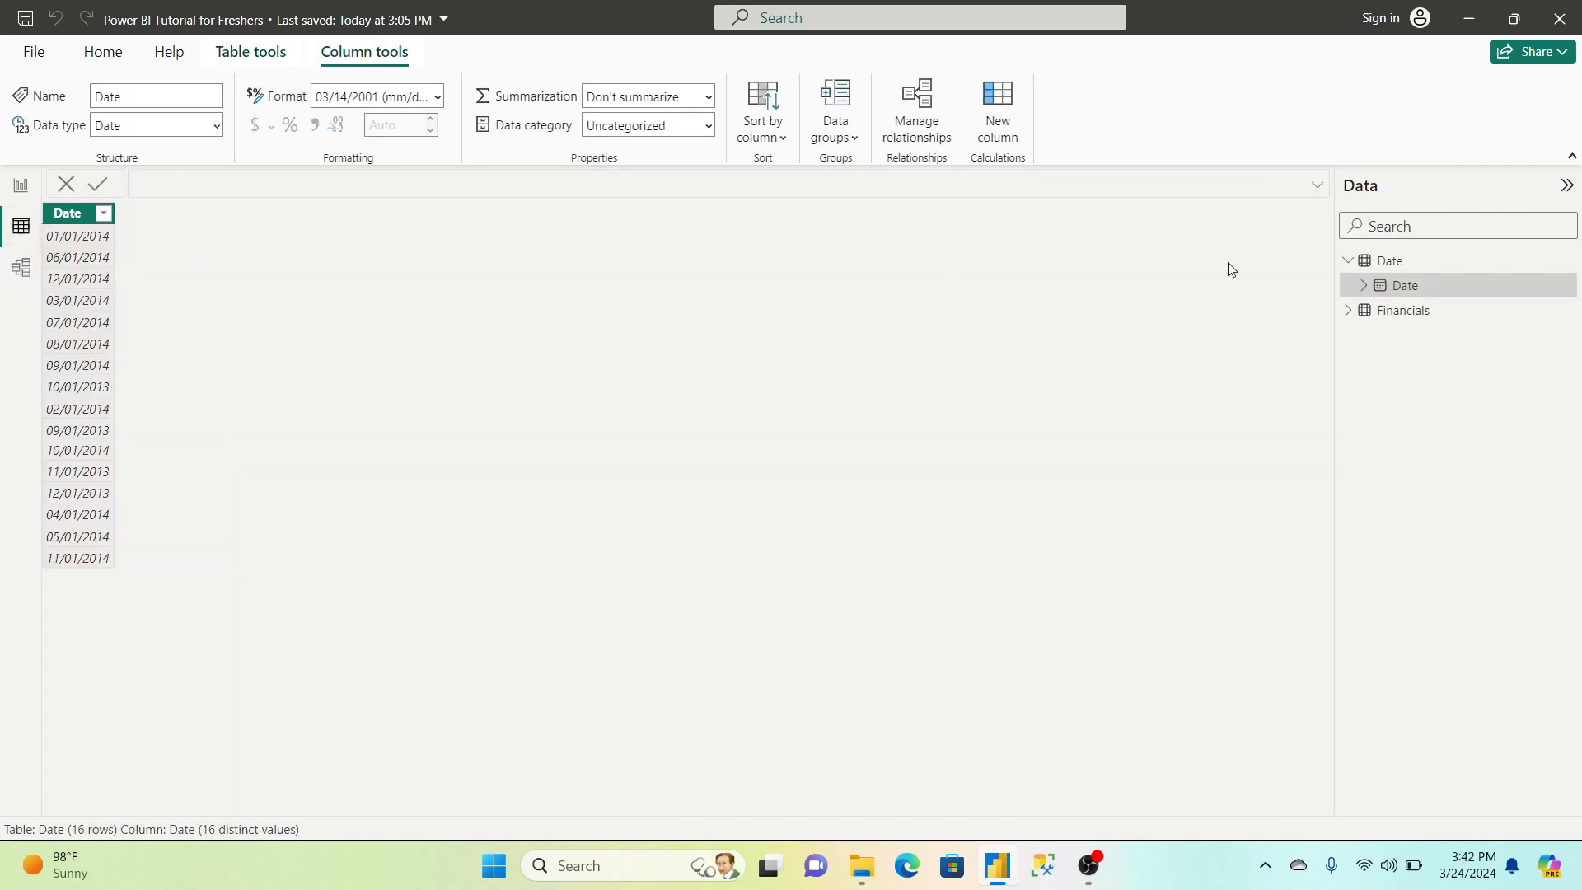
Filter the Financials table's Date column to Sunday, September 1, 2013, and clear that filter again
{"action": "left_click", "coordinate": [1413, 312]}
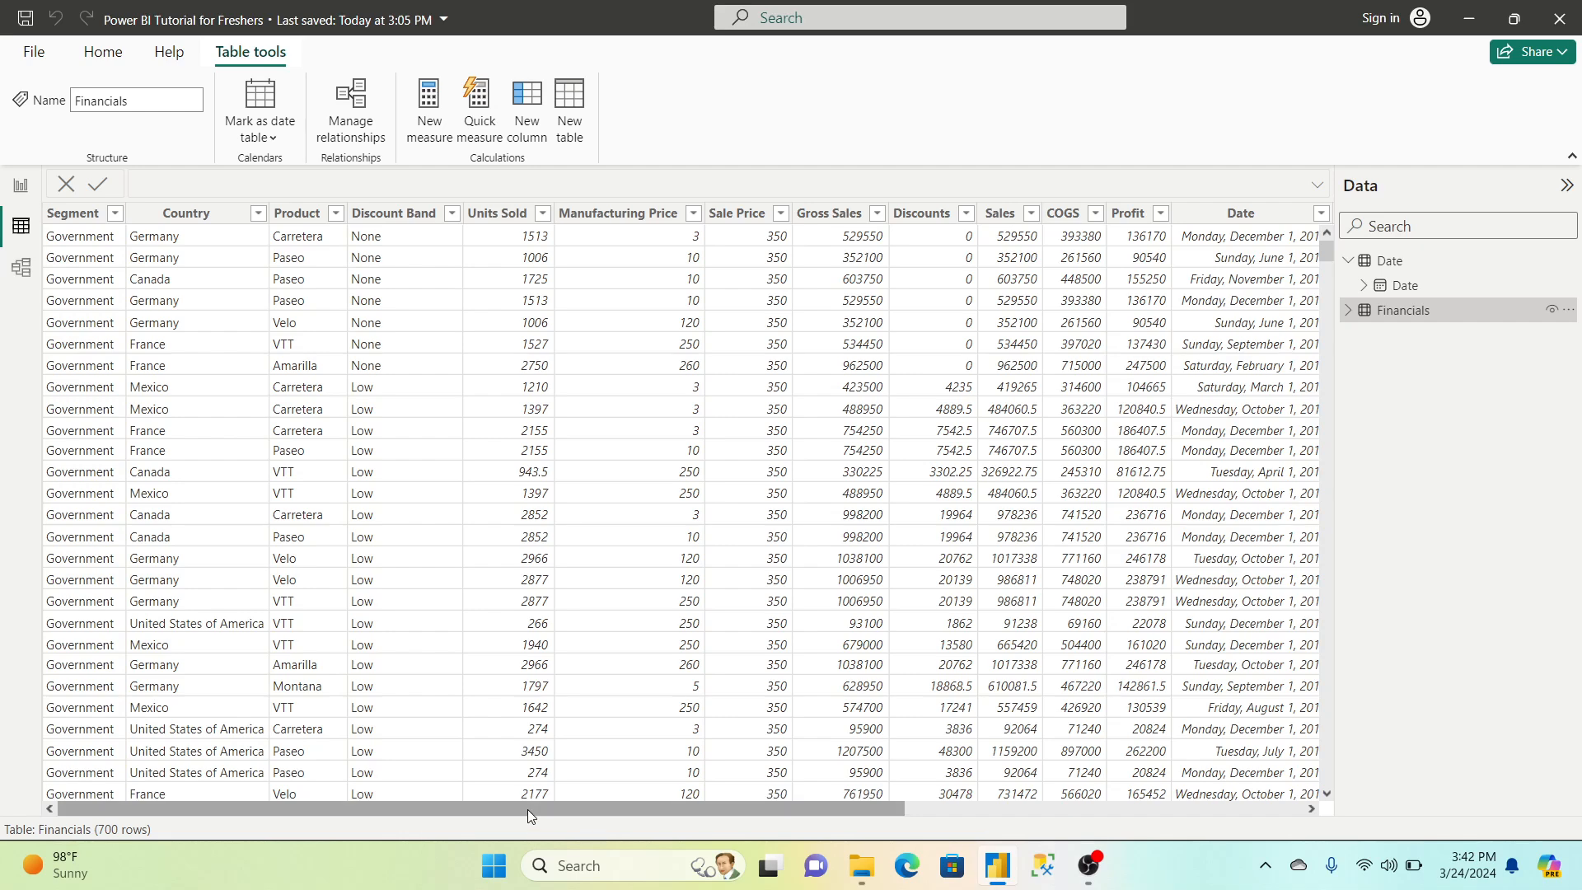
{"action": "left_click_drag", "start_coordinate": [527, 809], "coordinate": [671, 809]}
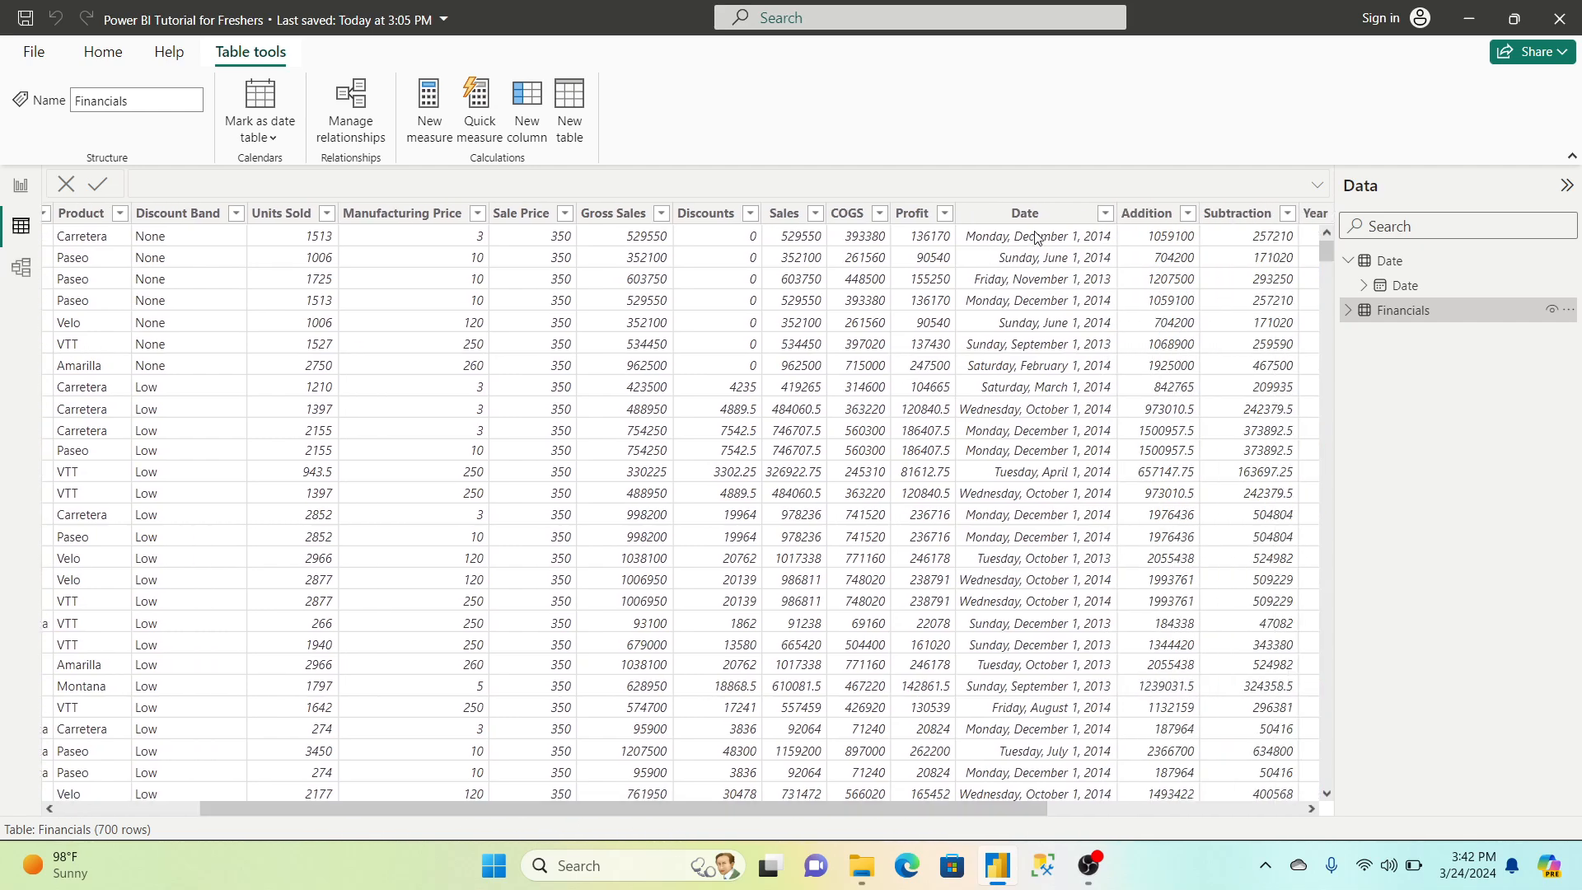
{"action": "left_click", "coordinate": [1071, 213]}
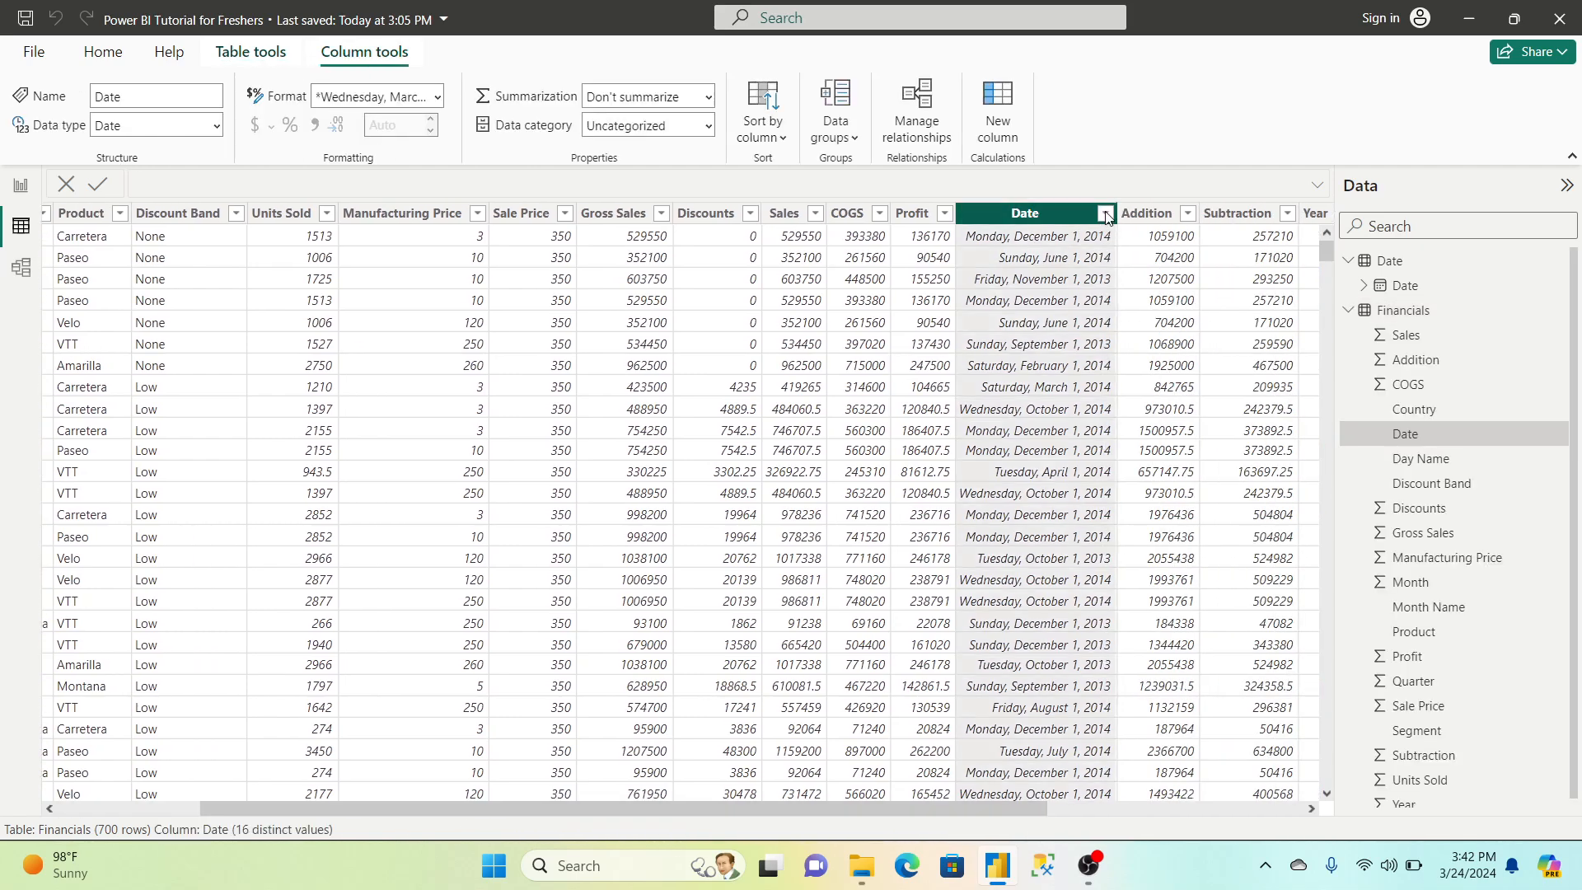
{"action": "left_click", "coordinate": [1106, 214]}
{"action": "left_click", "coordinate": [1145, 424]}
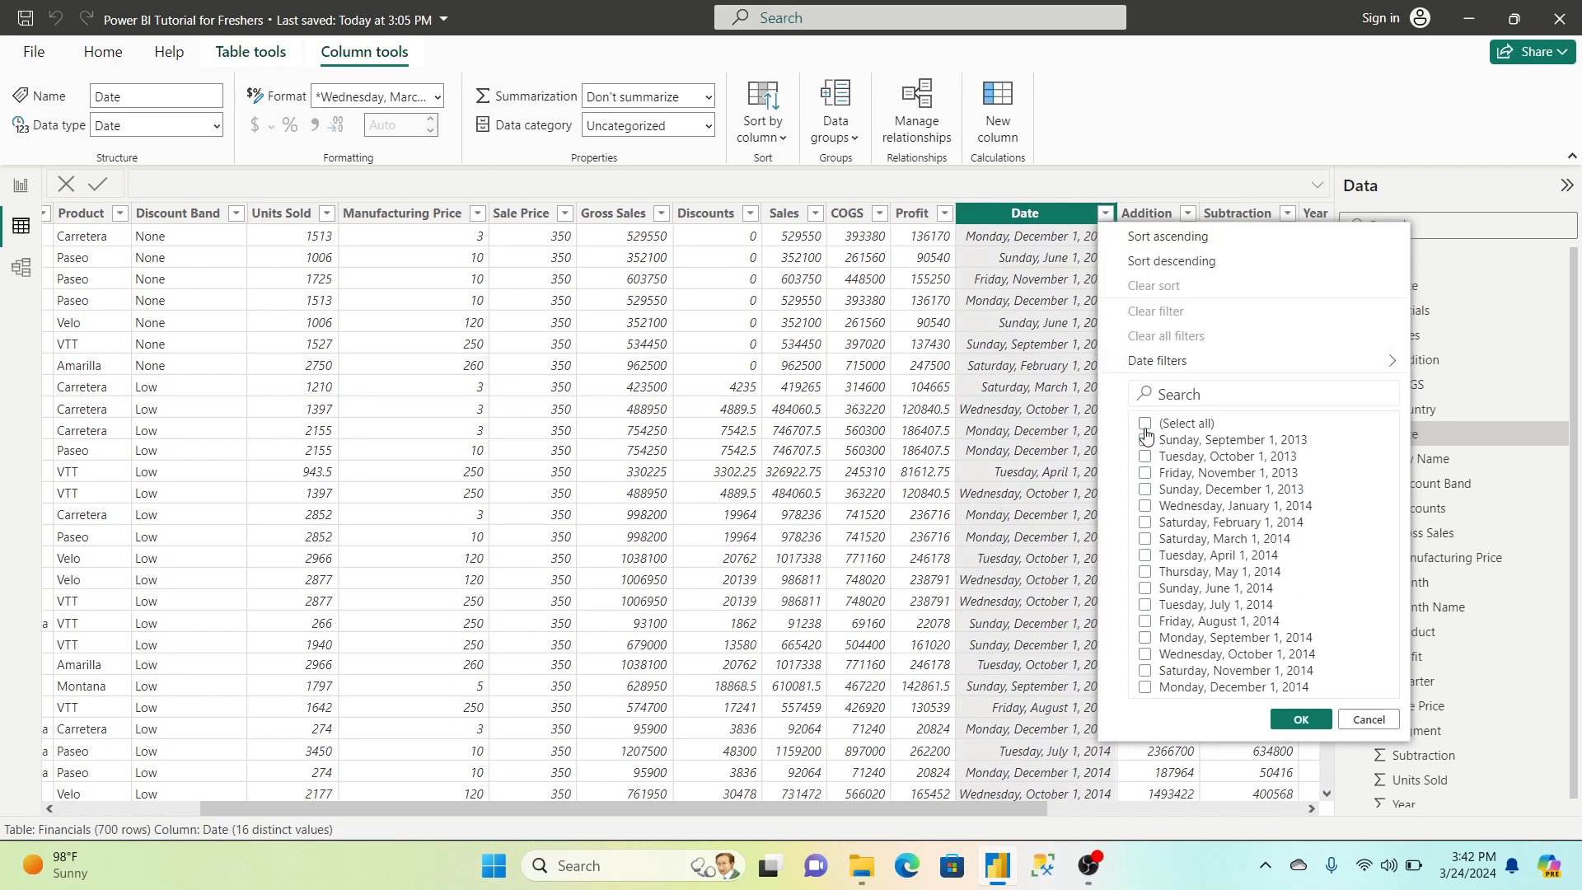
{"action": "left_click", "coordinate": [1145, 440]}
{"action": "left_click", "coordinate": [1301, 720]}
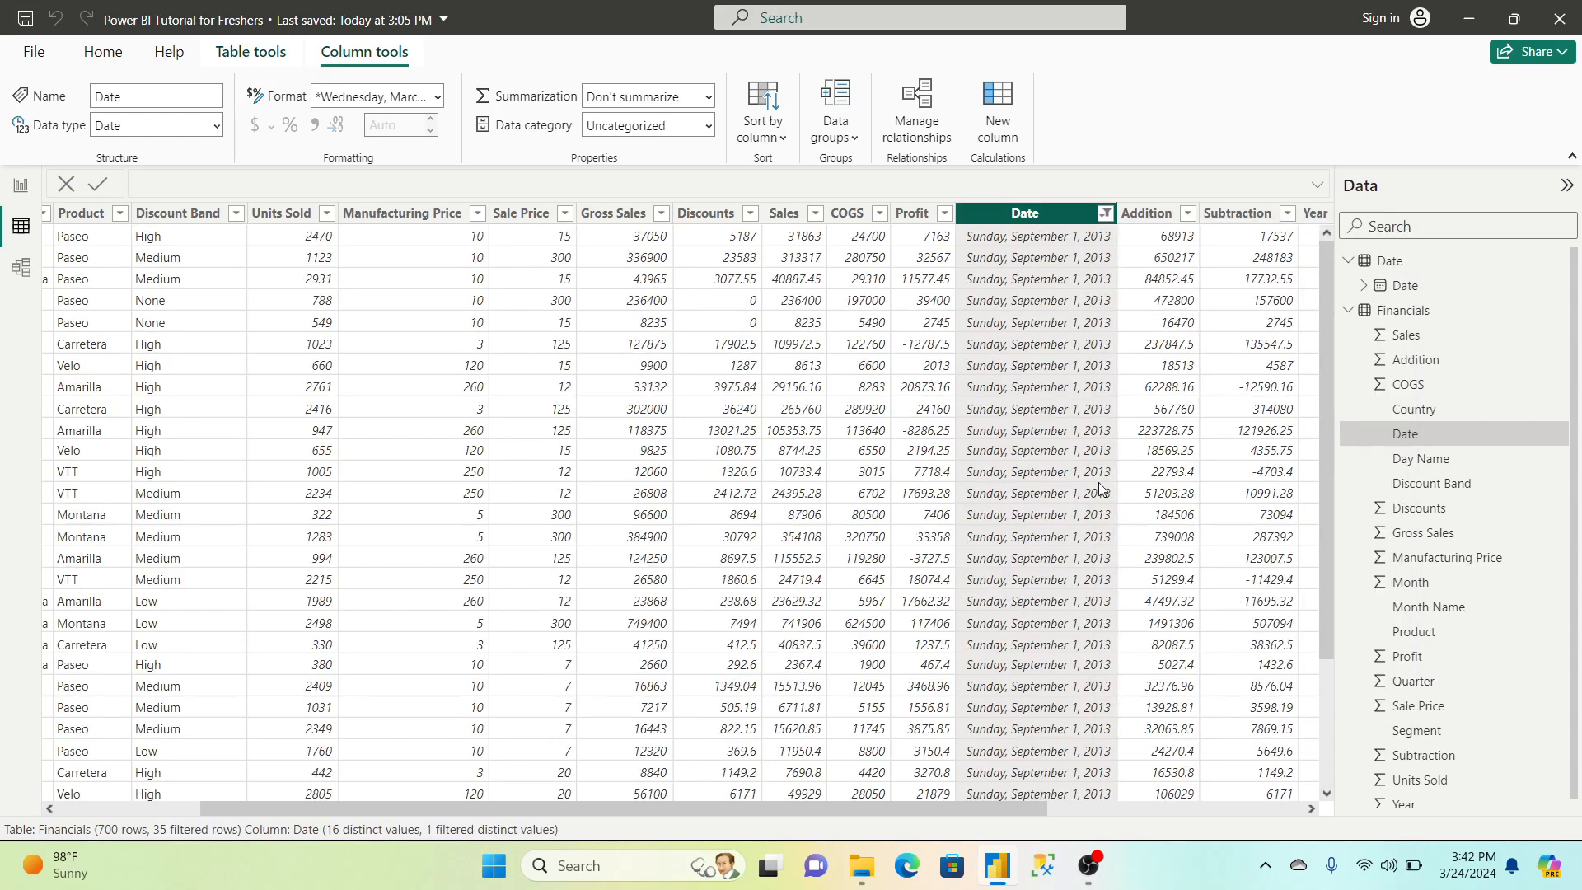
{"action": "right_click", "coordinate": [1015, 215]}
{"action": "left_click", "coordinate": [1081, 325]}
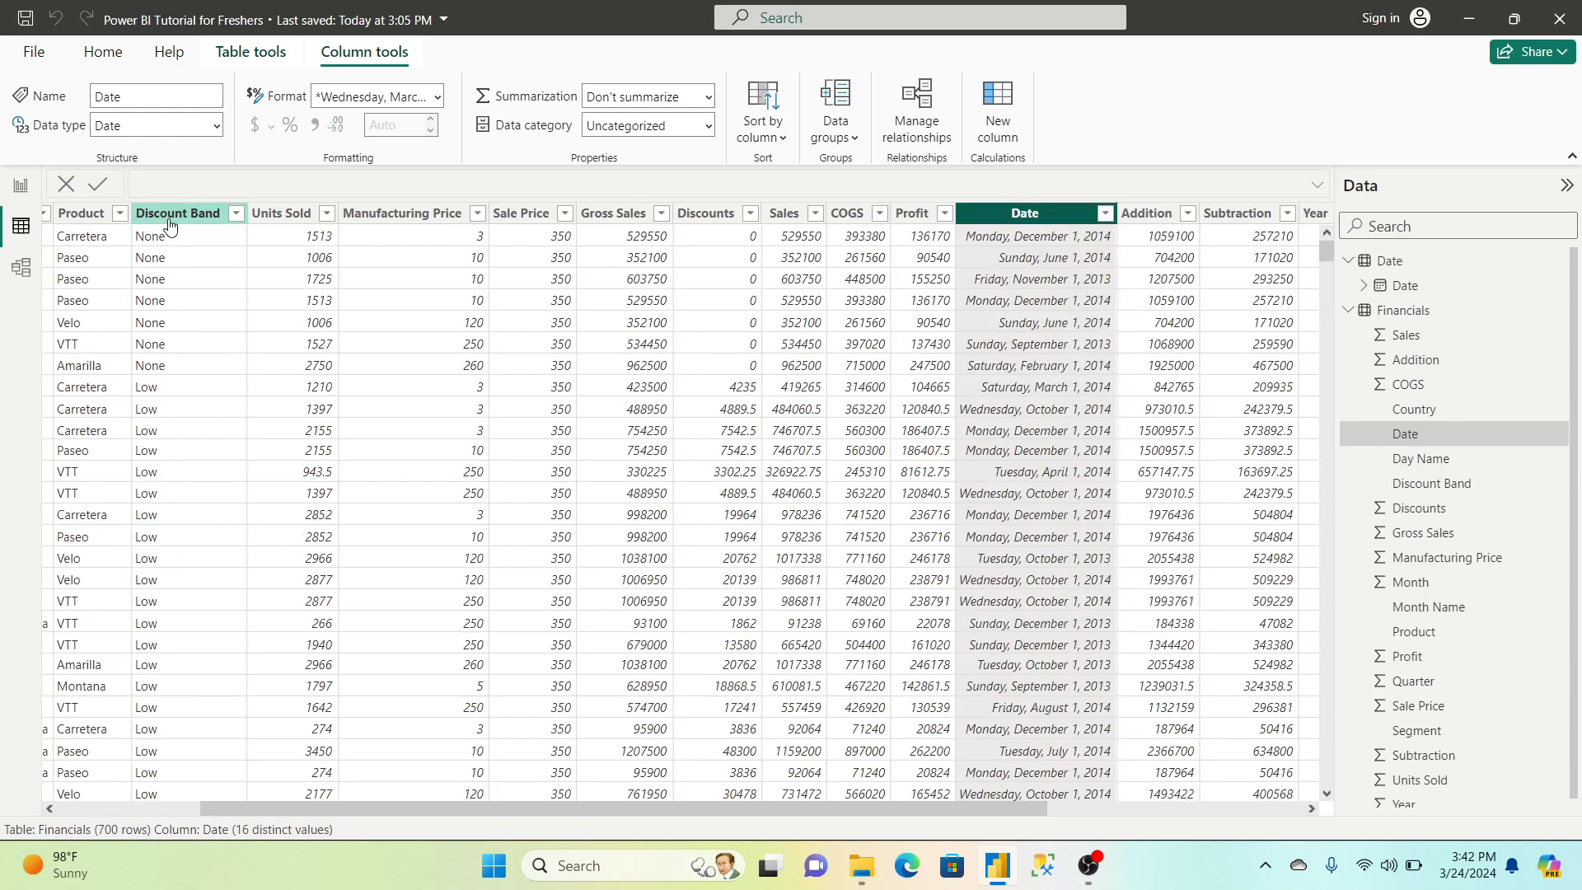
Review the Date–Financials relationship in Model view and its Manage relationships list, and return to Report view
{"action": "left_click", "coordinate": [34, 273]}
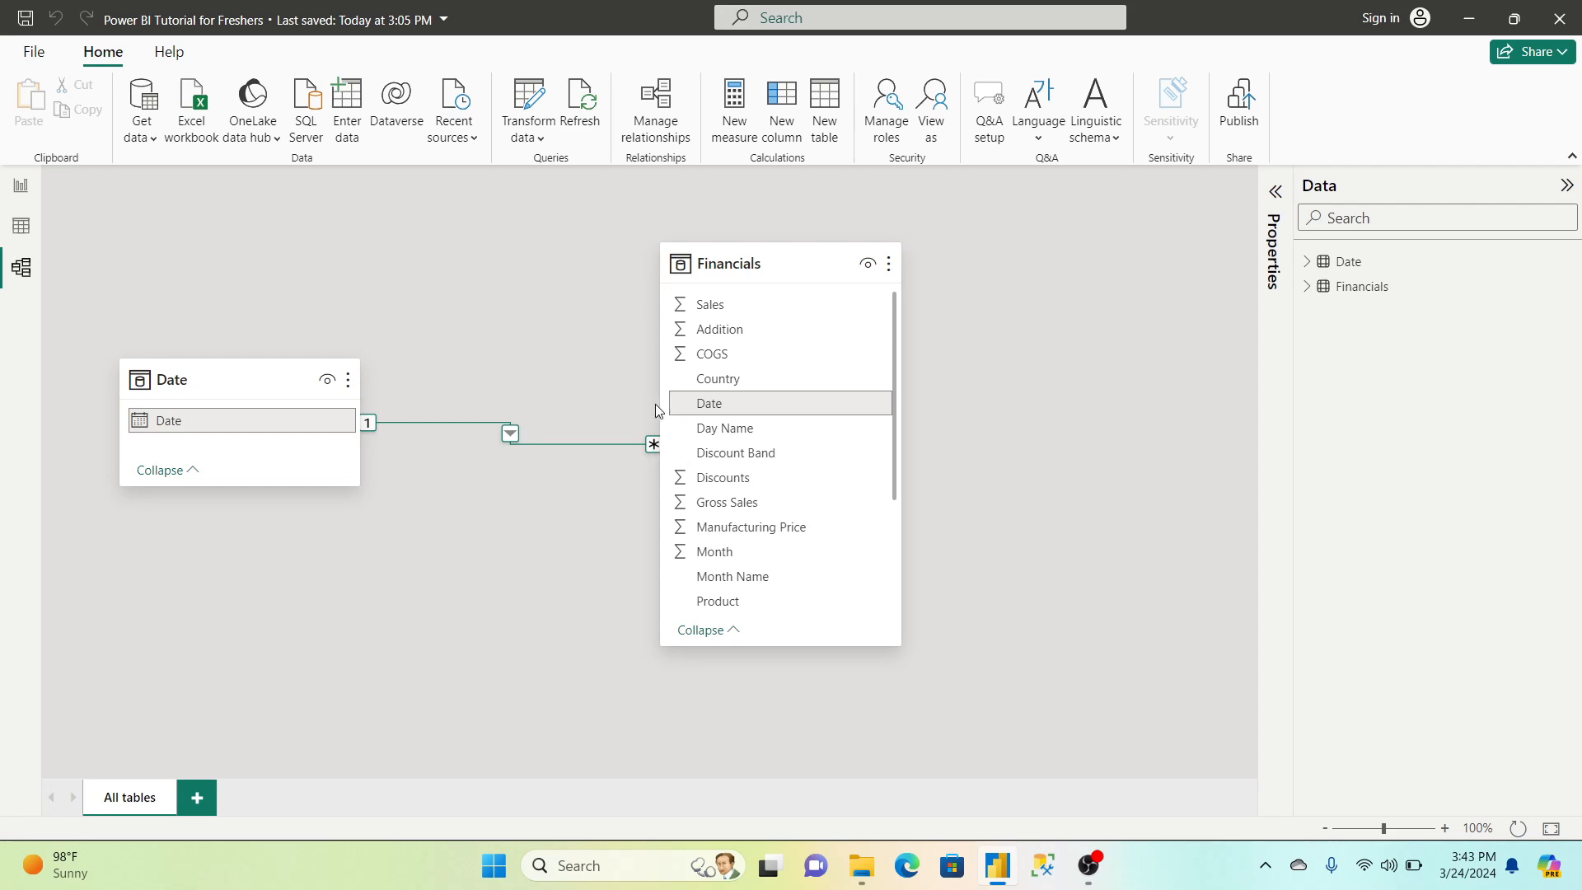
{"action": "left_click", "coordinate": [668, 132]}
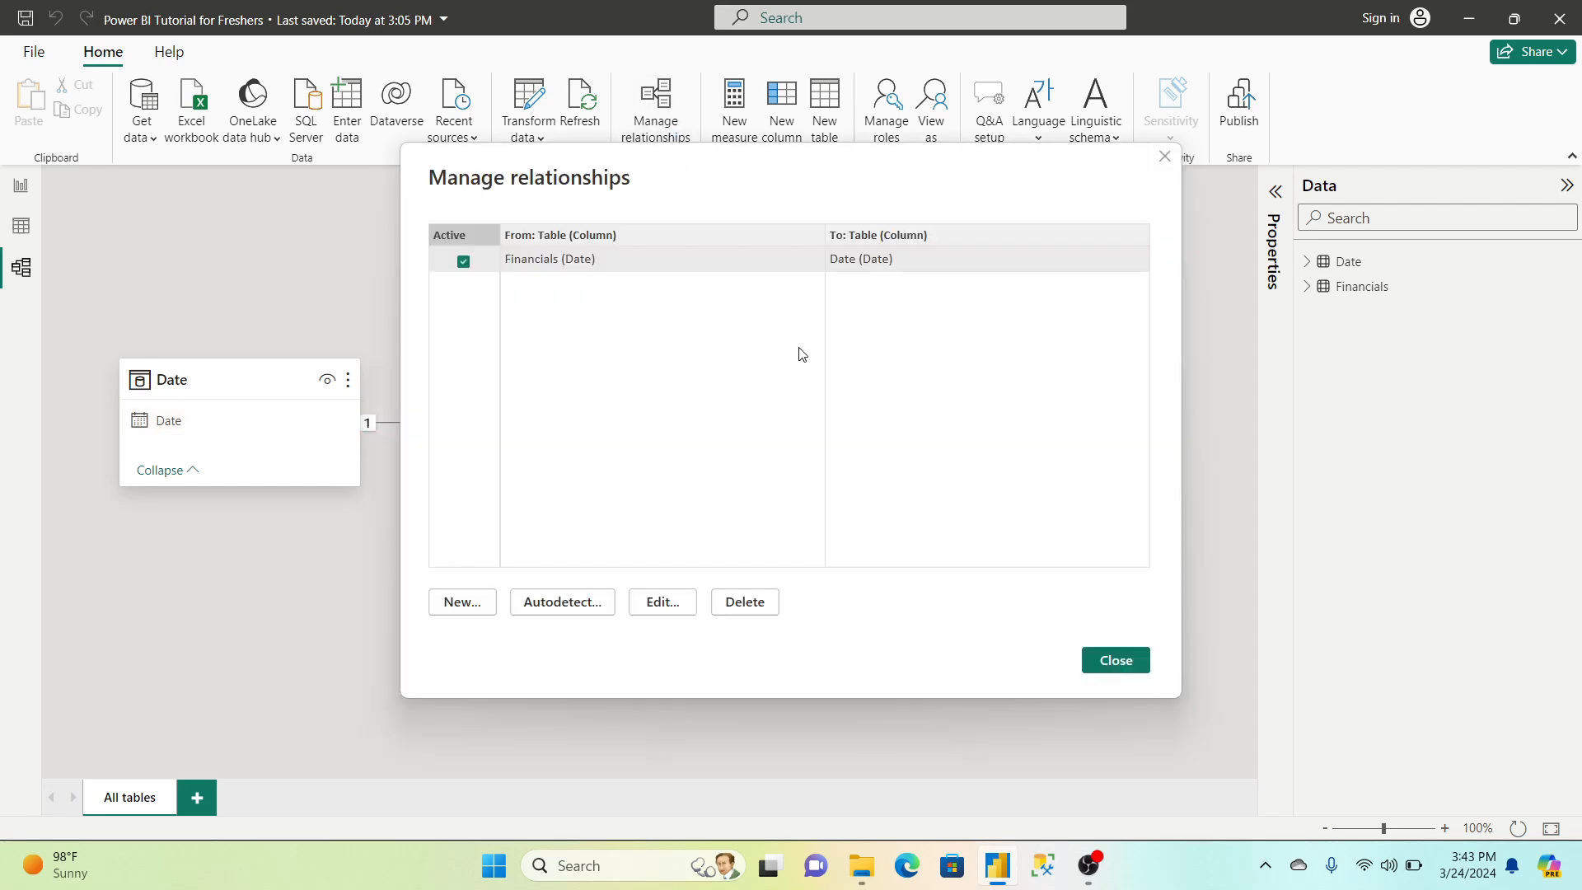
{"action": "left_click", "coordinate": [1116, 659]}
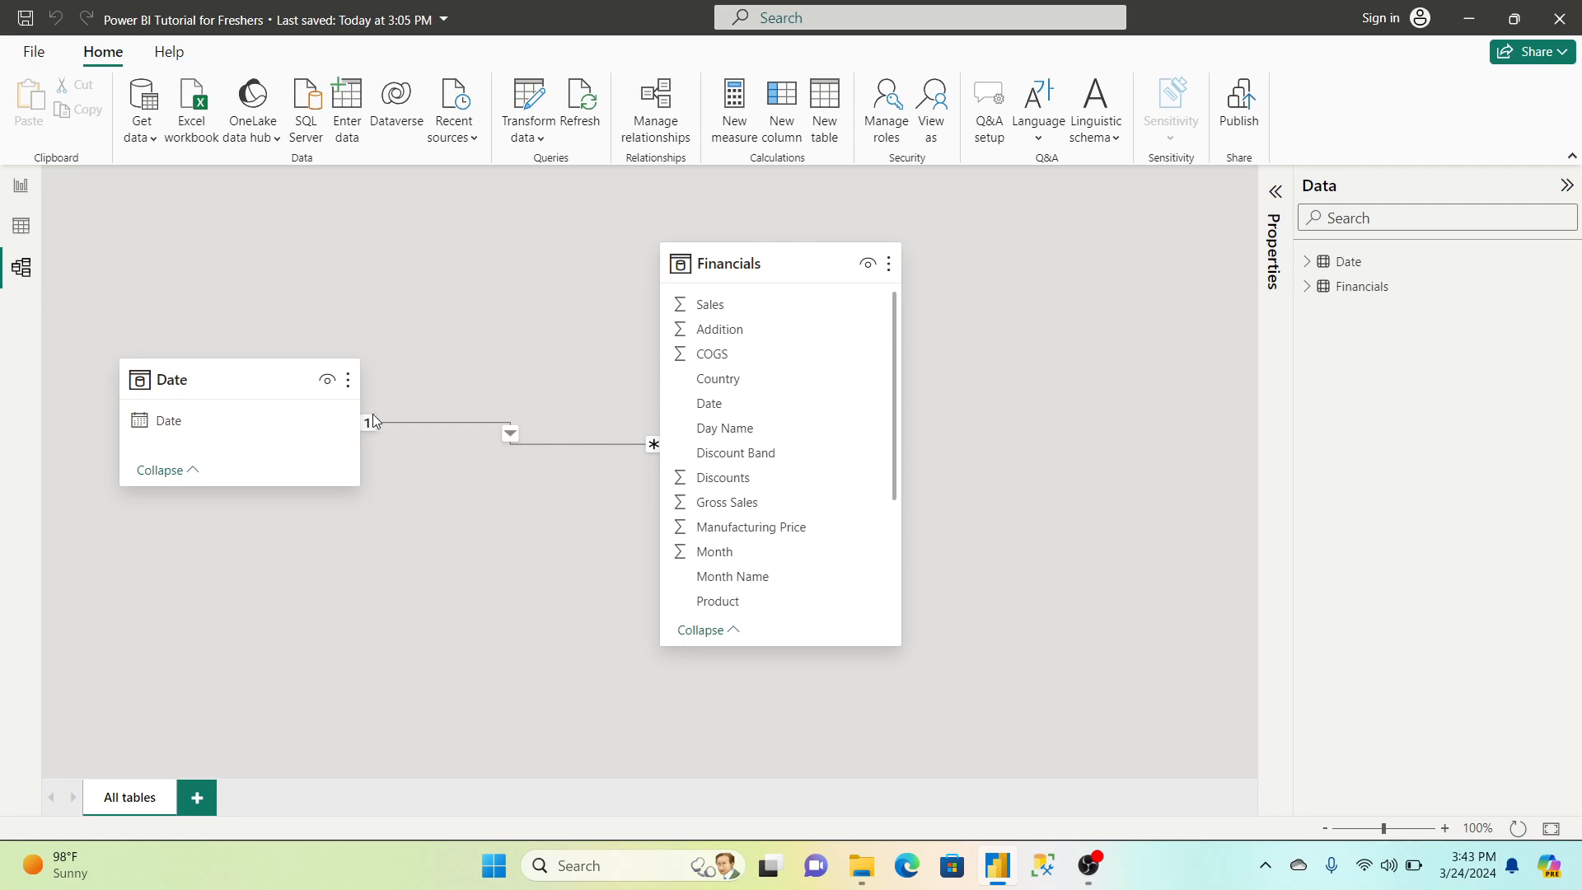
{"action": "left_click", "coordinate": [16, 196]}
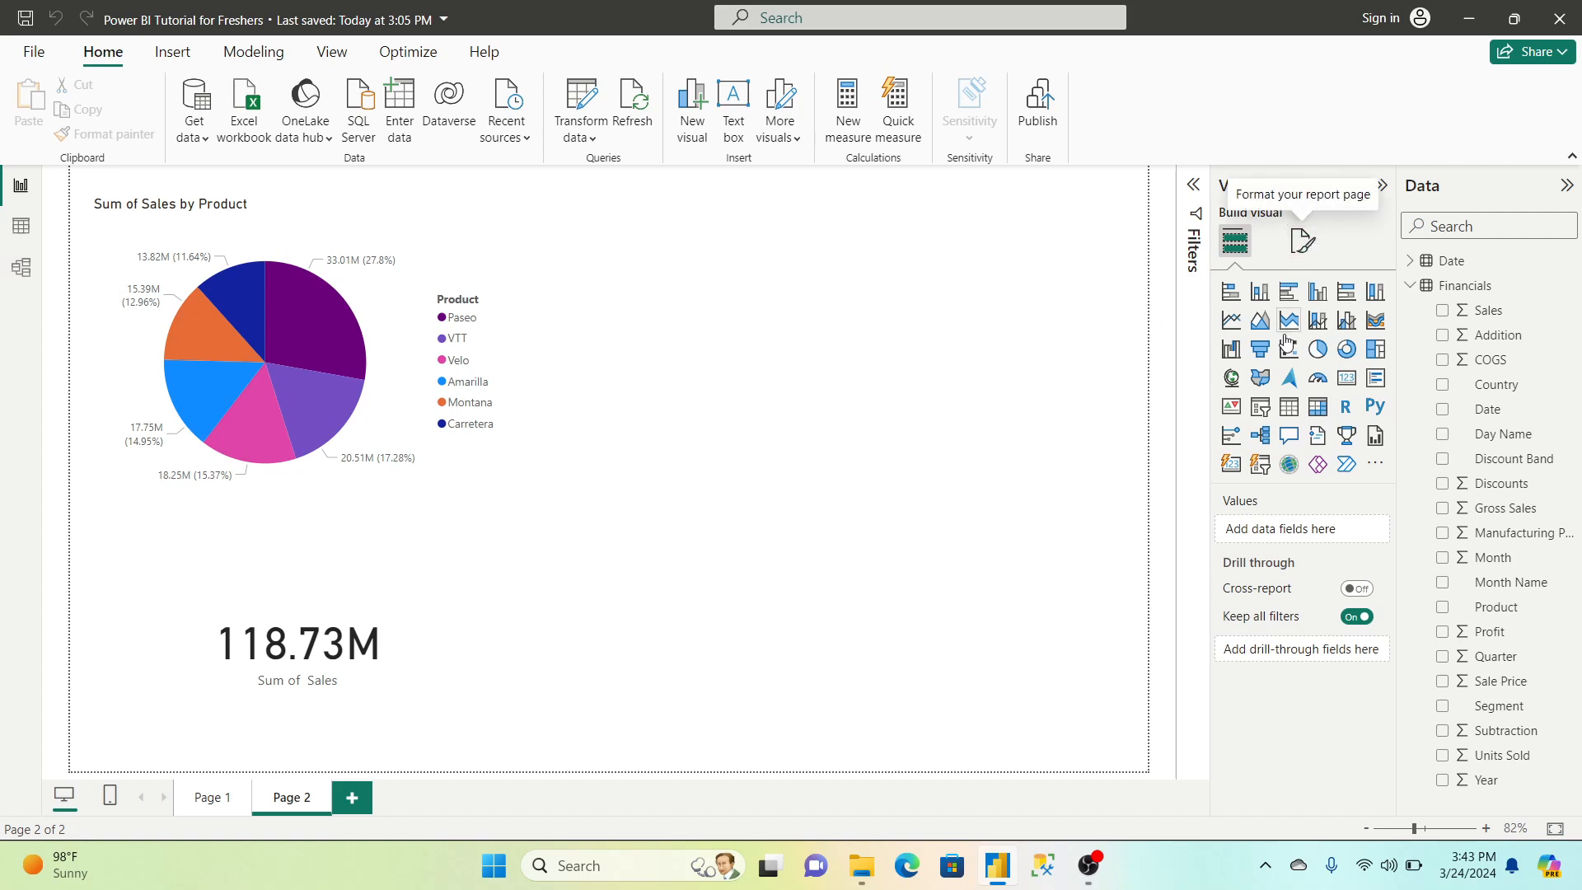
Add an empty stacked bar chart to Page 2 and delete it again
{"action": "left_click", "coordinate": [1231, 291]}
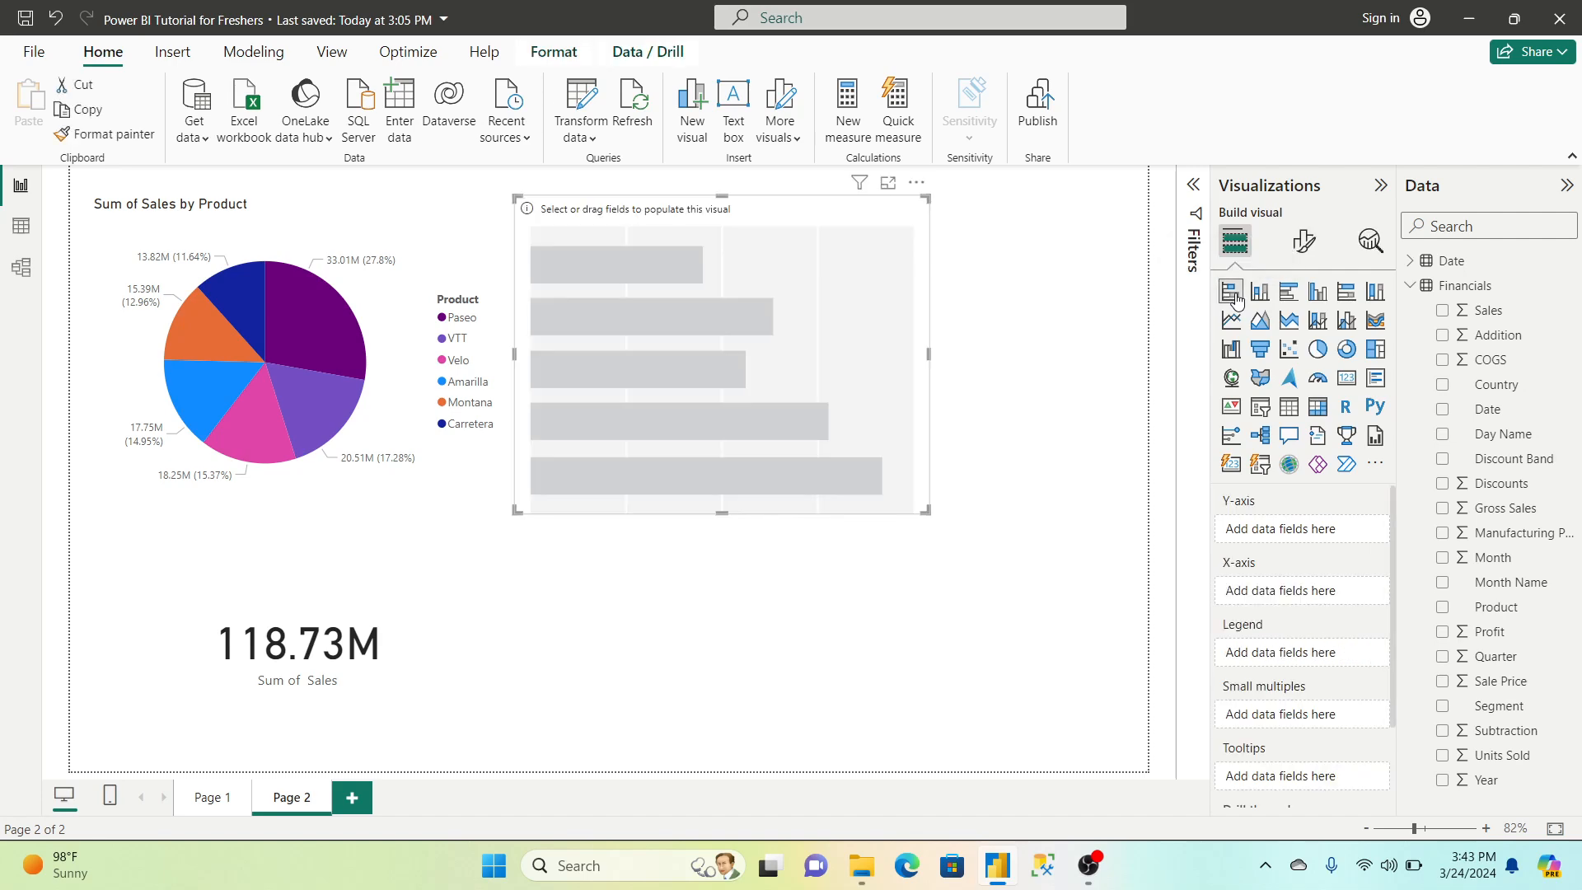
{"action": "left_click", "coordinate": [1090, 353]}
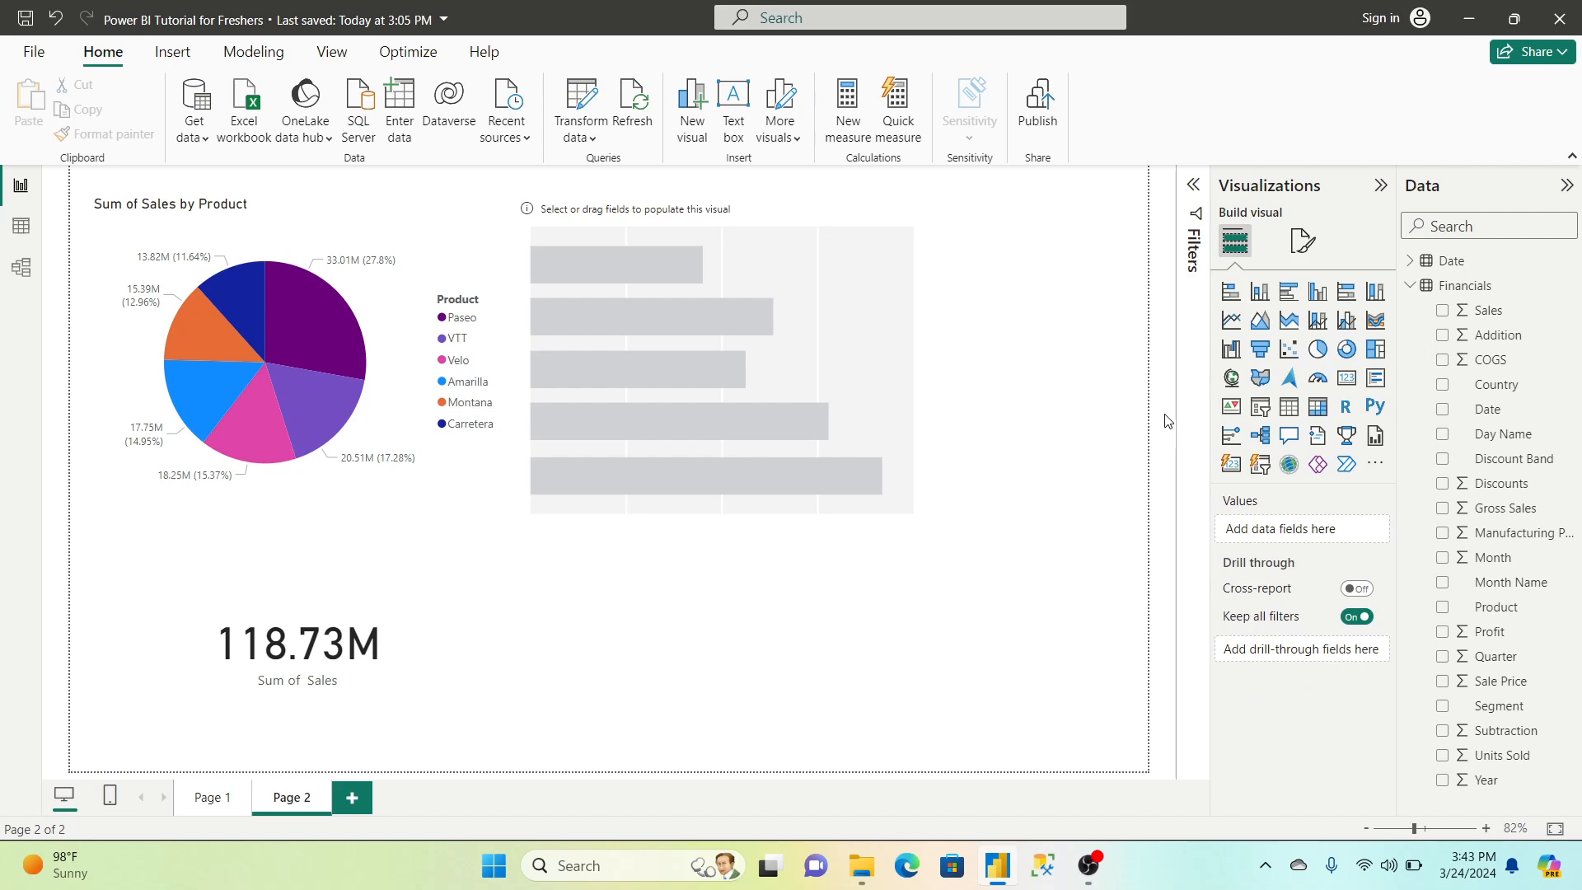
{"action": "left_click", "coordinate": [842, 295]}
{"action": "key", "text": "Delete"}
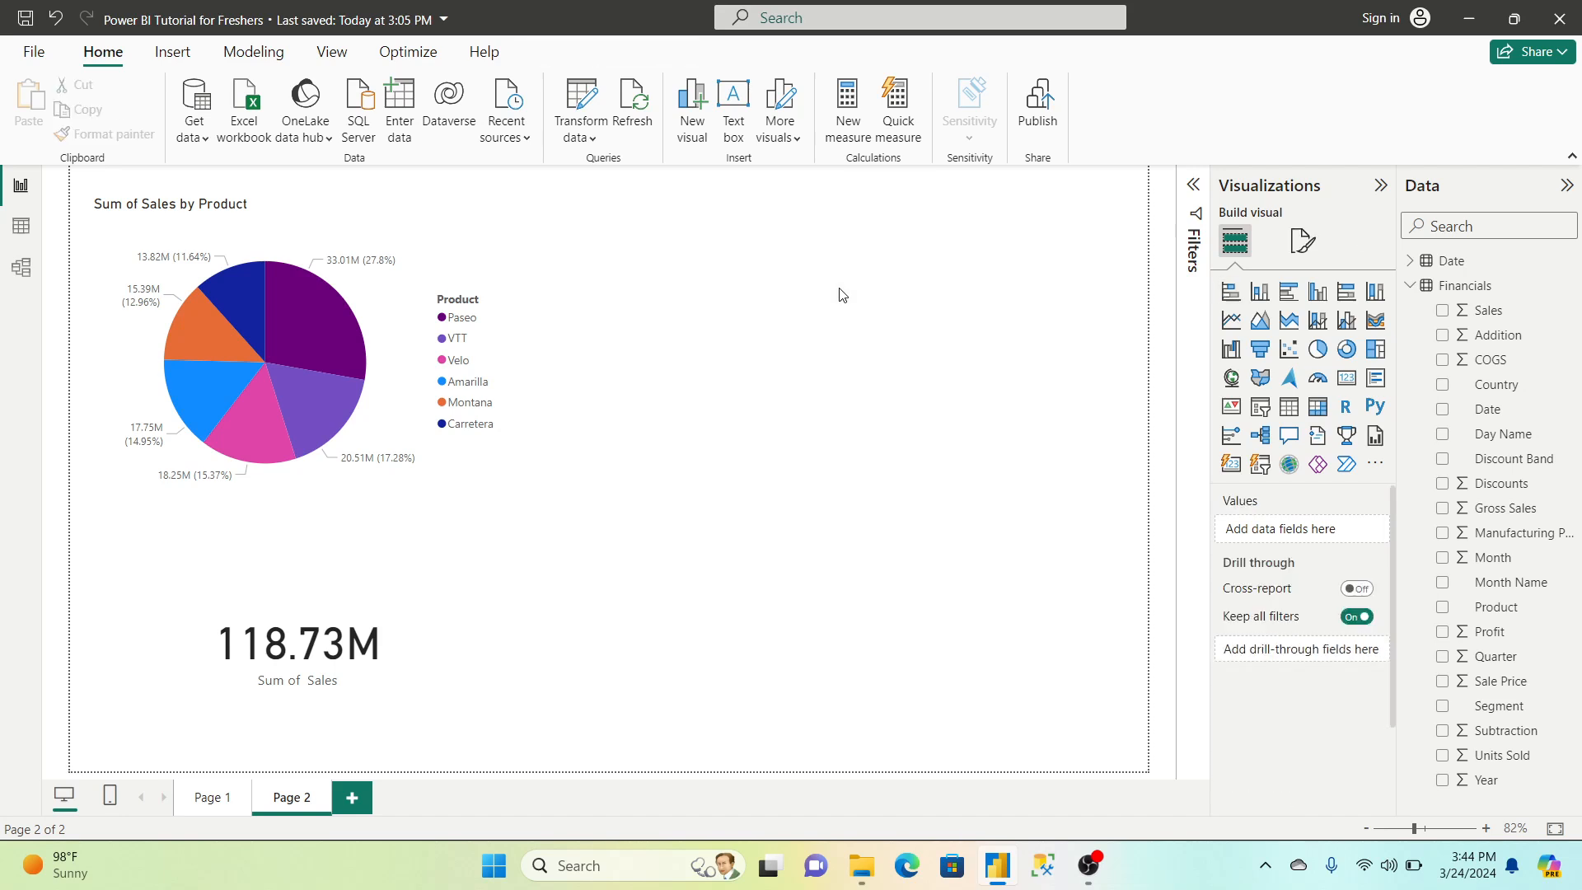
Try the 4:3 canvas type for Page 2 and switch the canvas type to Custom
{"action": "left_click", "coordinate": [1309, 247]}
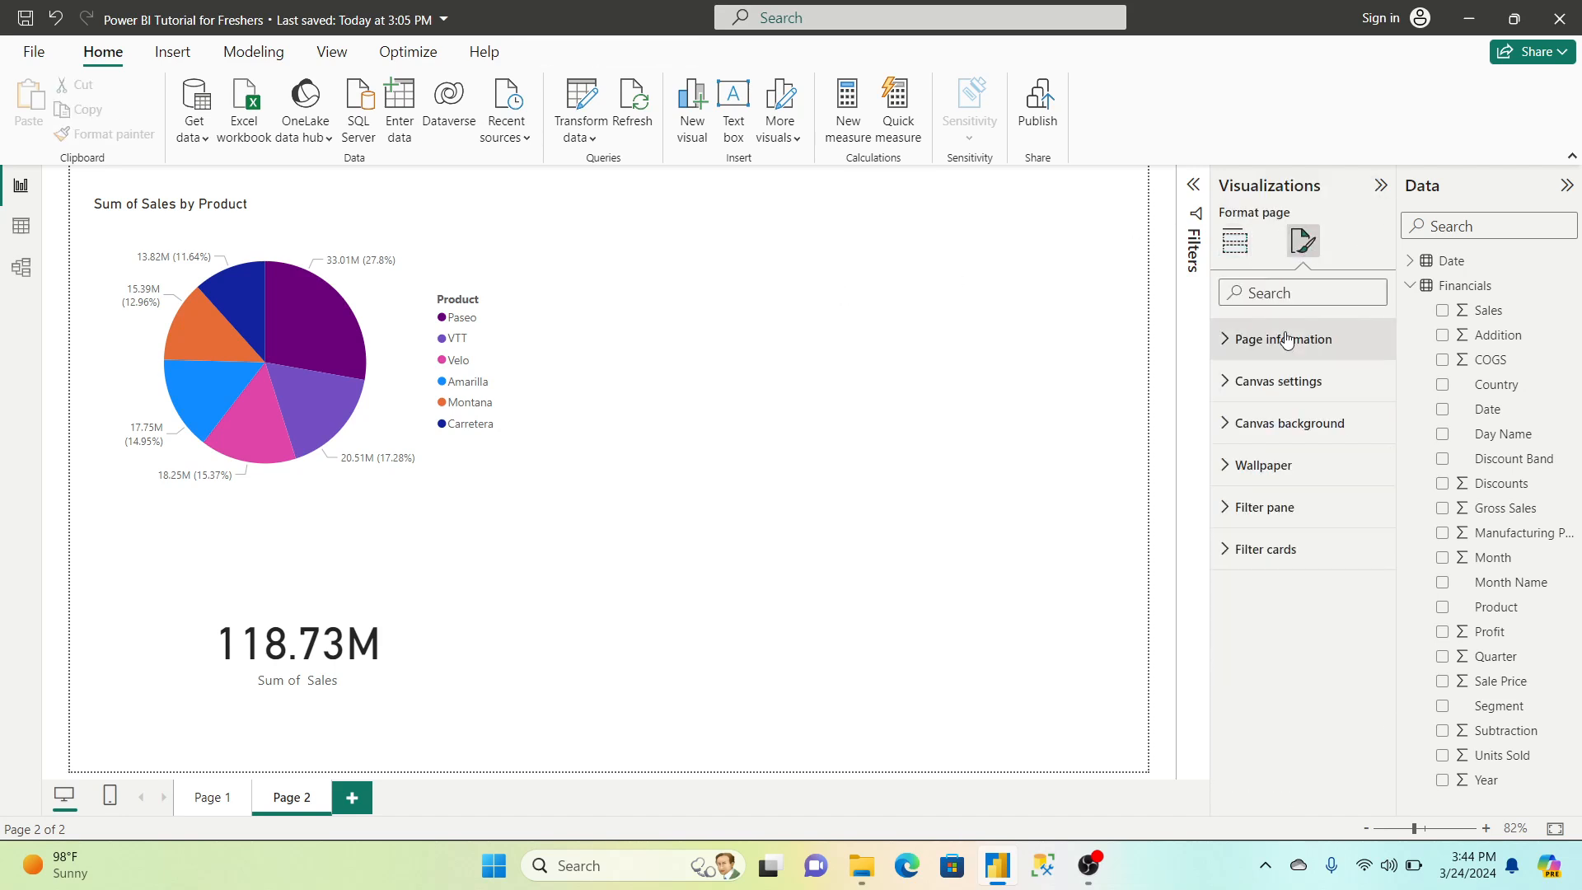
{"action": "left_click", "coordinate": [1276, 399]}
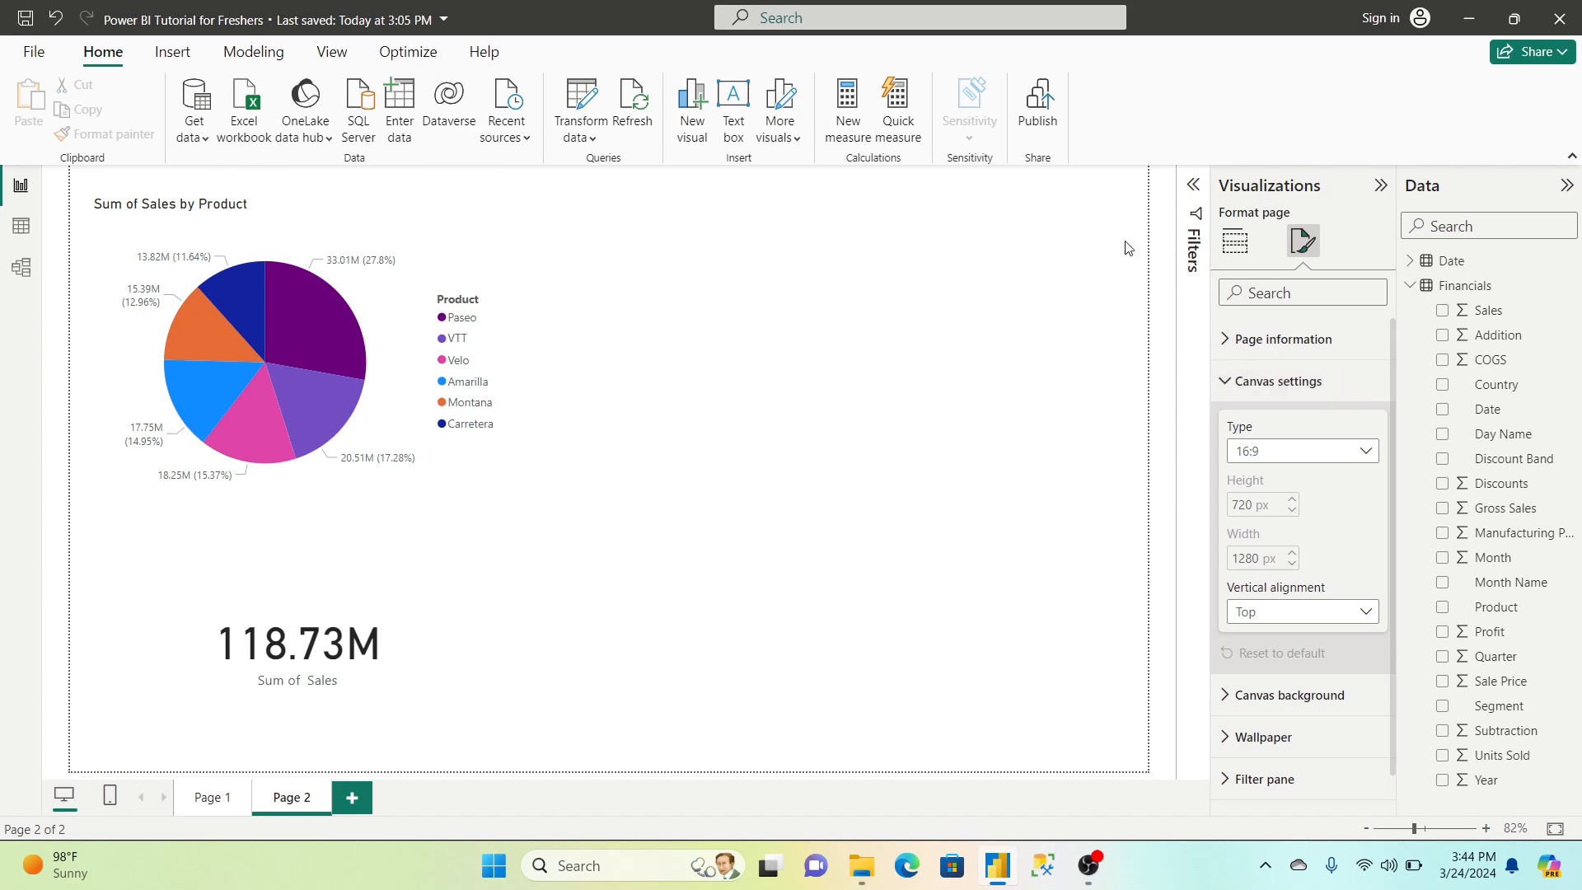
{"action": "left_click", "coordinate": [1303, 458]}
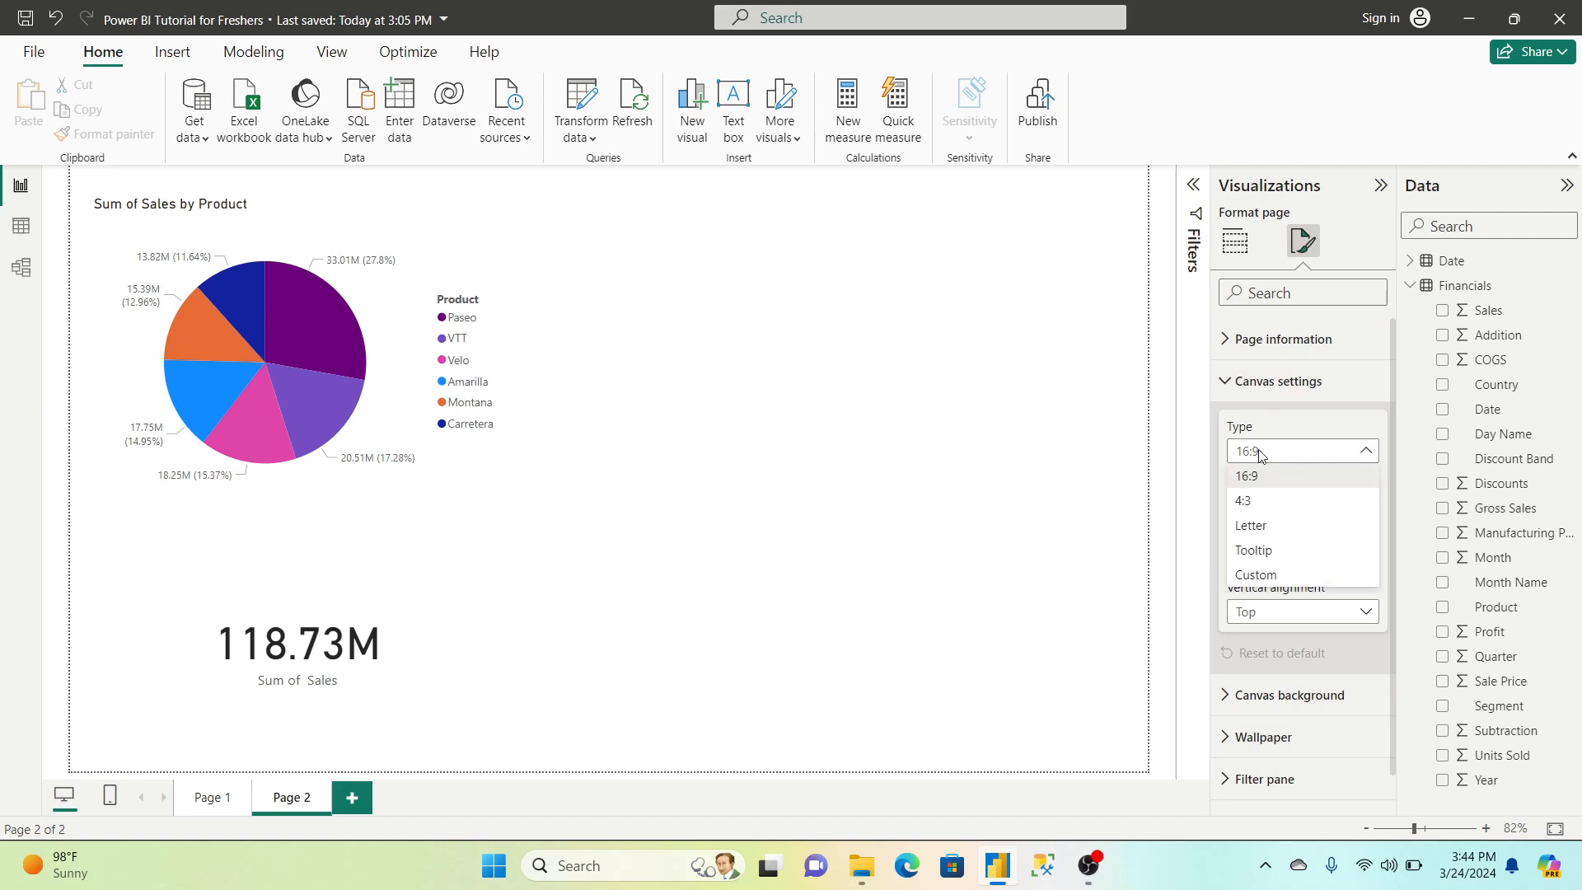
{"action": "left_click", "coordinate": [1256, 502]}
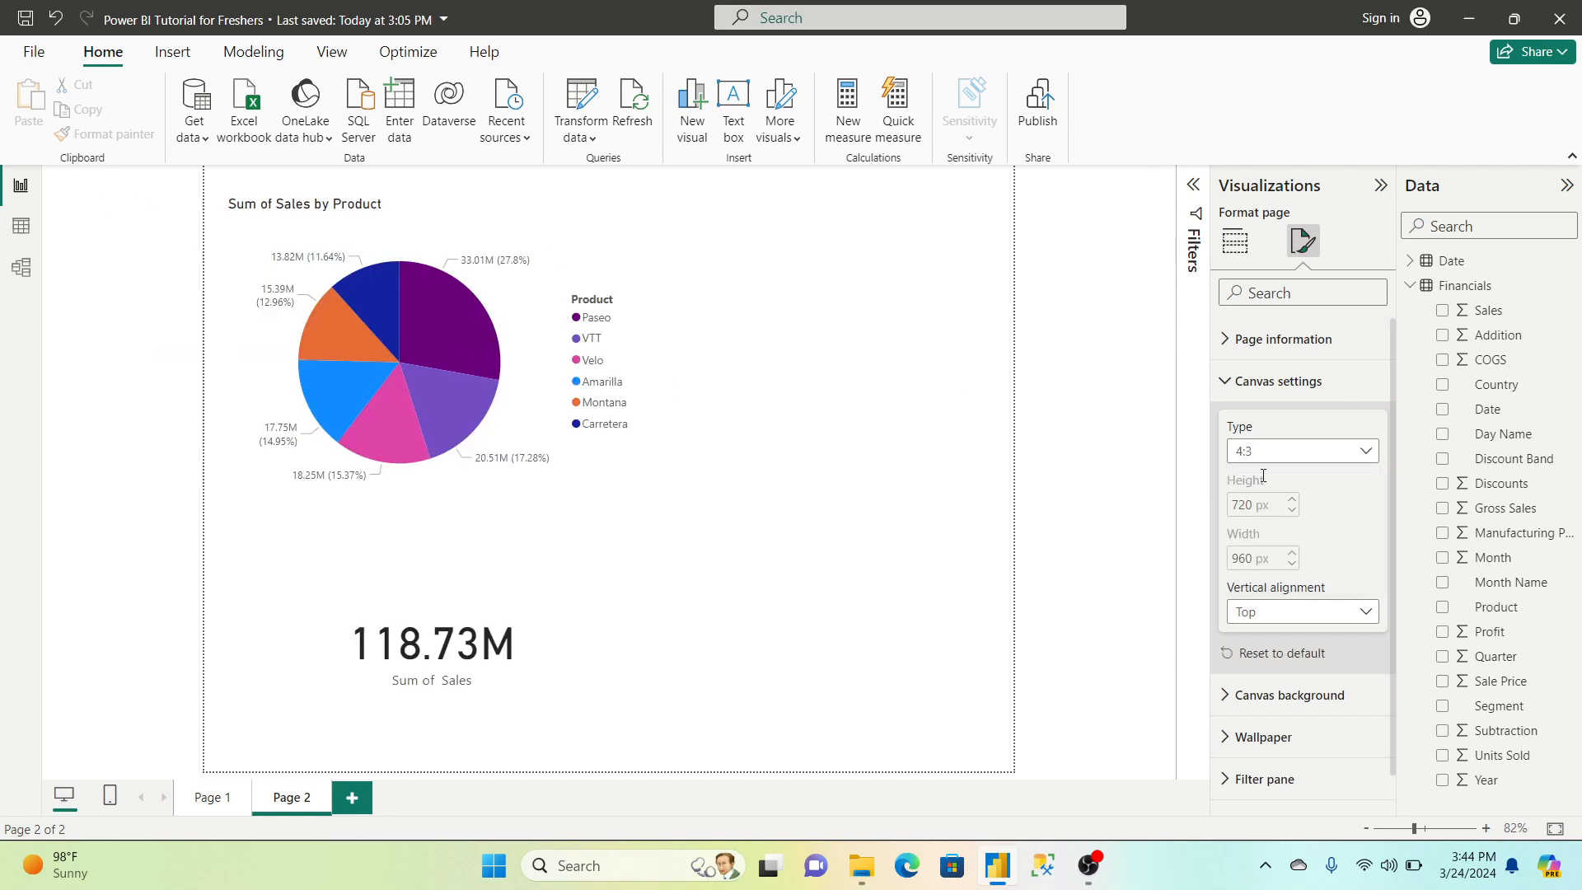
{"action": "left_click", "coordinate": [1288, 452]}
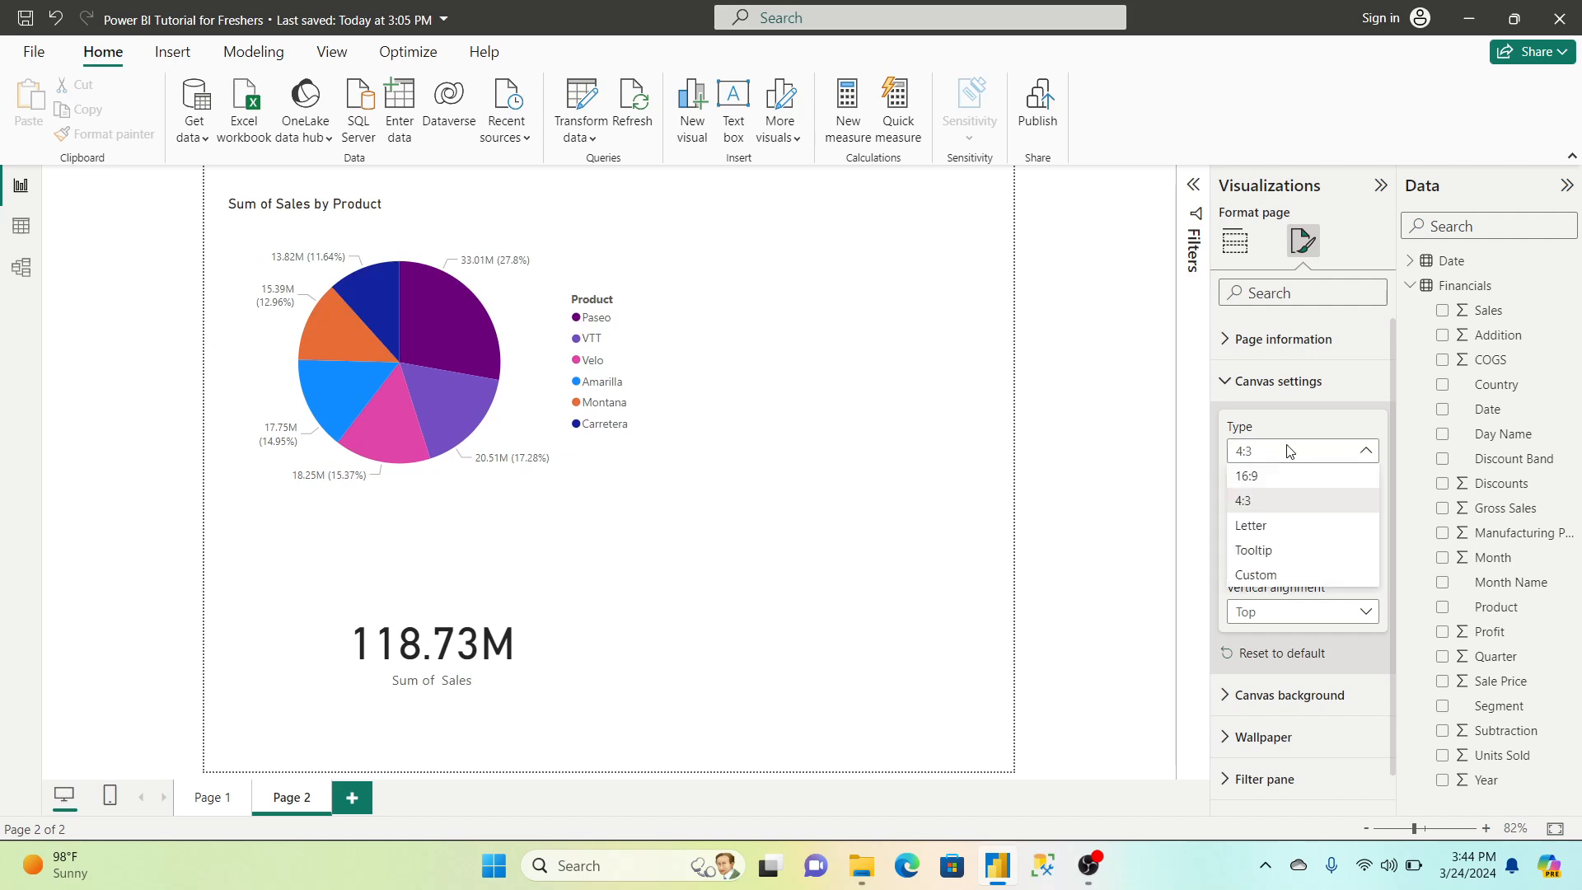
{"action": "left_click", "coordinate": [1273, 578]}
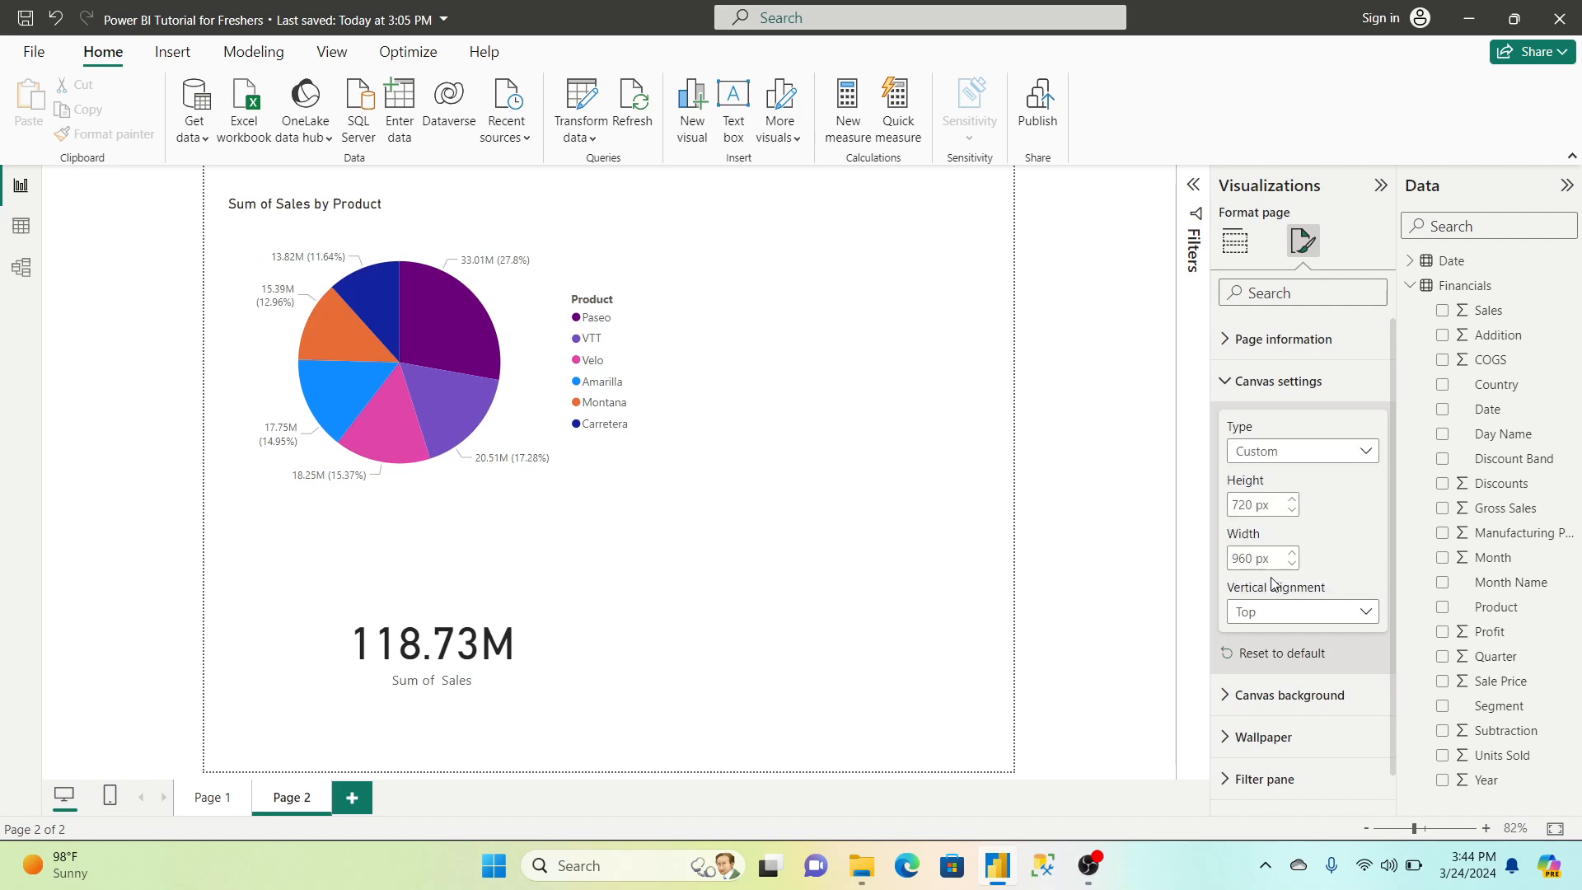
Set the custom canvas height to 1000 px and width to 1000 px
{"action": "double_click", "coordinate": [1246, 506]}
{"action": "left_click", "coordinate": [1246, 506]}
{"action": "key", "text": "BackSpace"}
{"action": "key", "text": "BackSpace"}
{"action": "key", "text": "BackSpace"}
{"action": "type", "text": "100"}
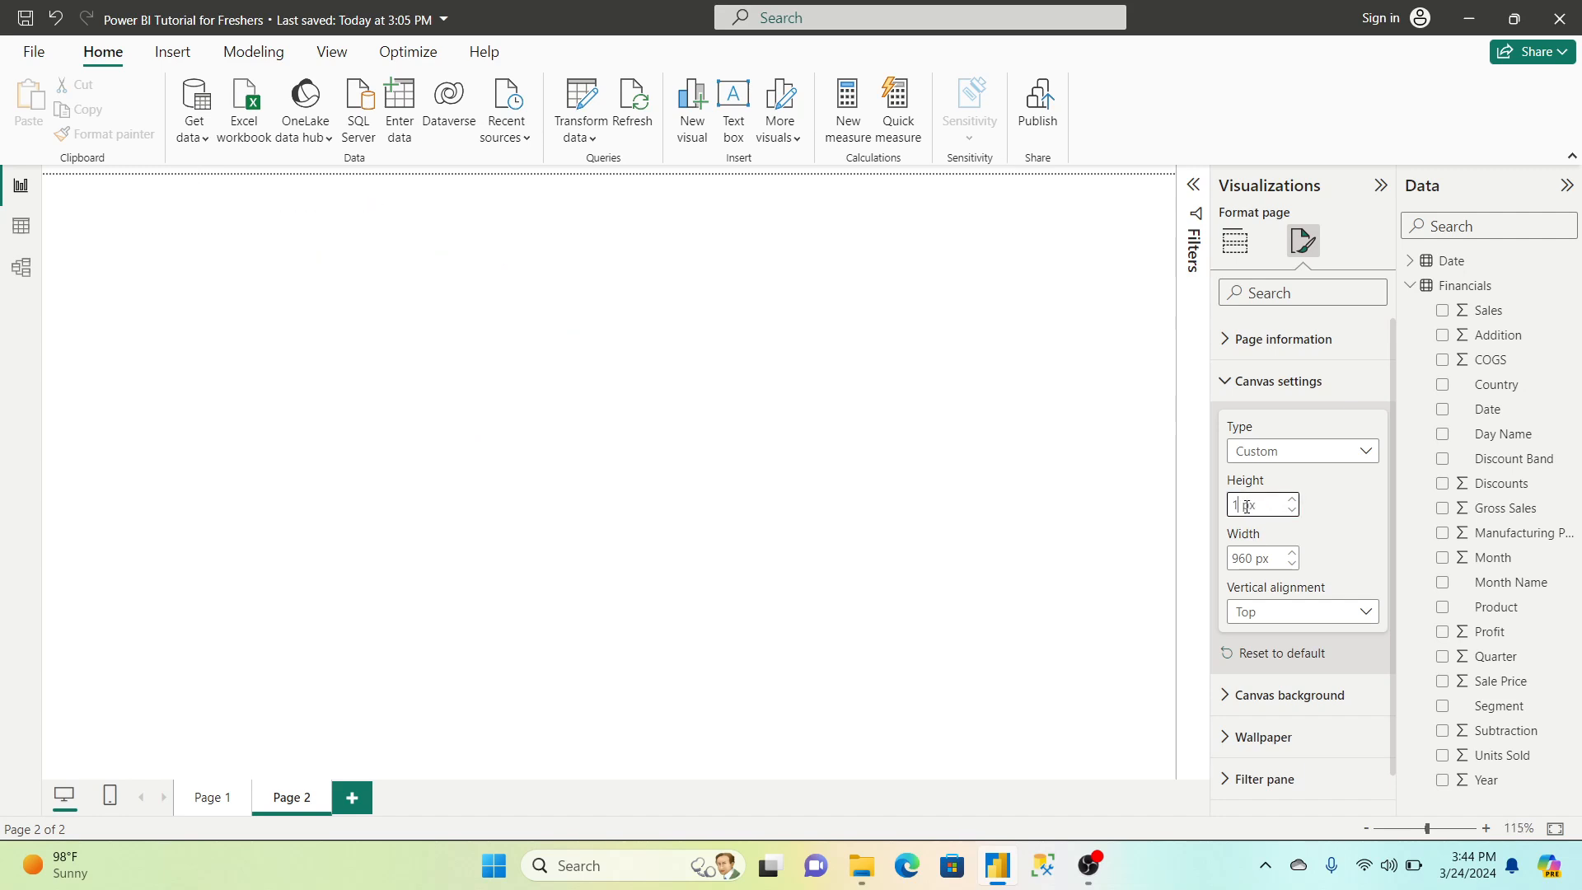
{"action": "double_click", "coordinate": [1245, 558]}
{"action": "type", "text": "100"}
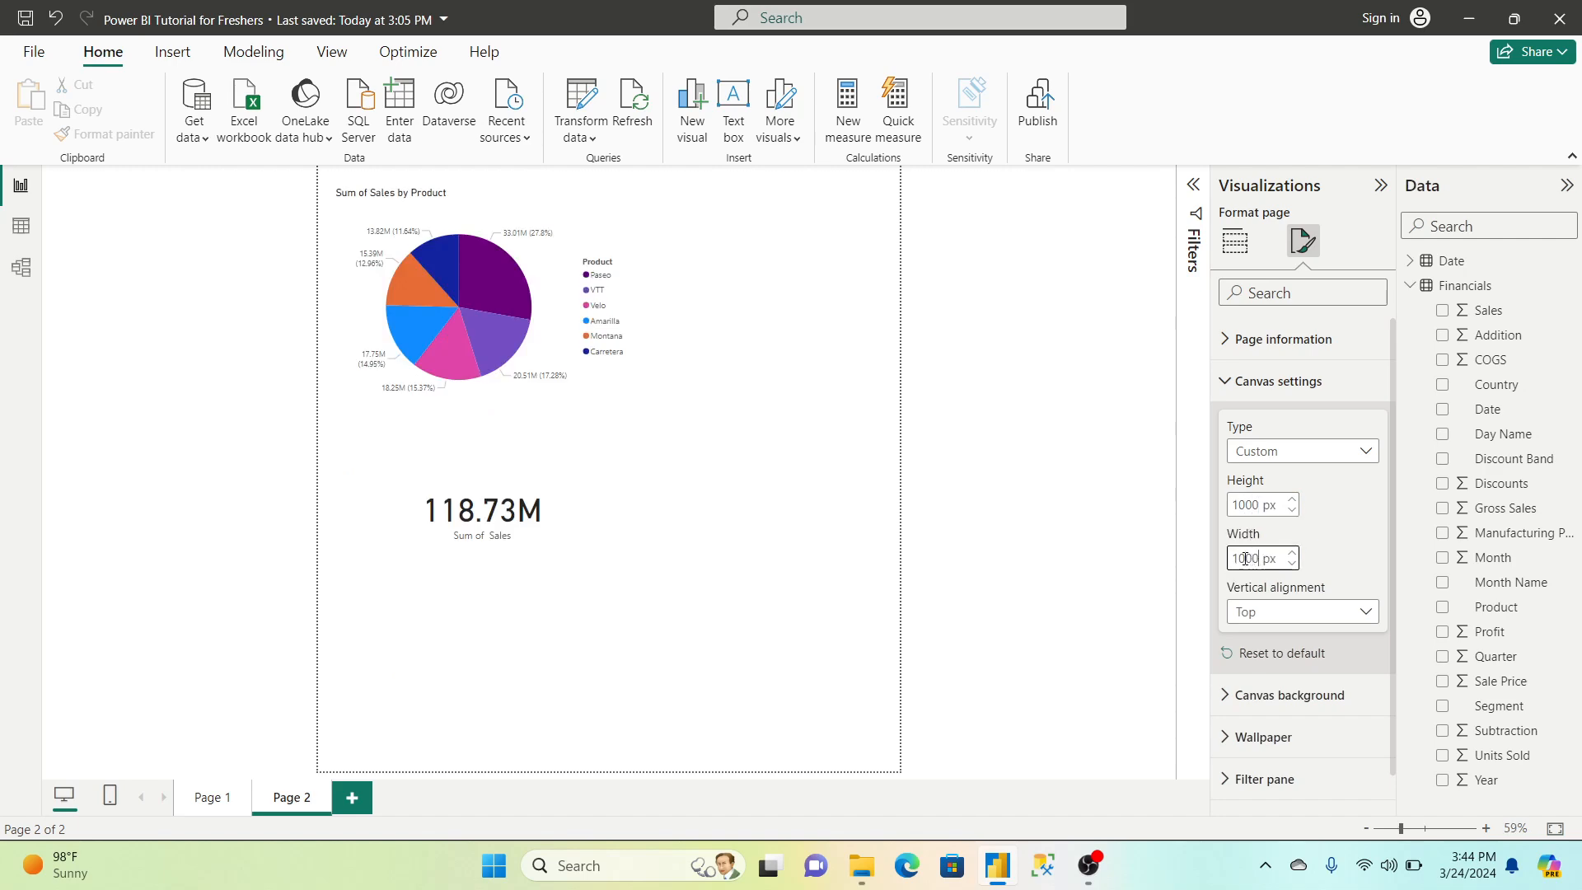
{"action": "left_click", "coordinate": [1067, 474]}
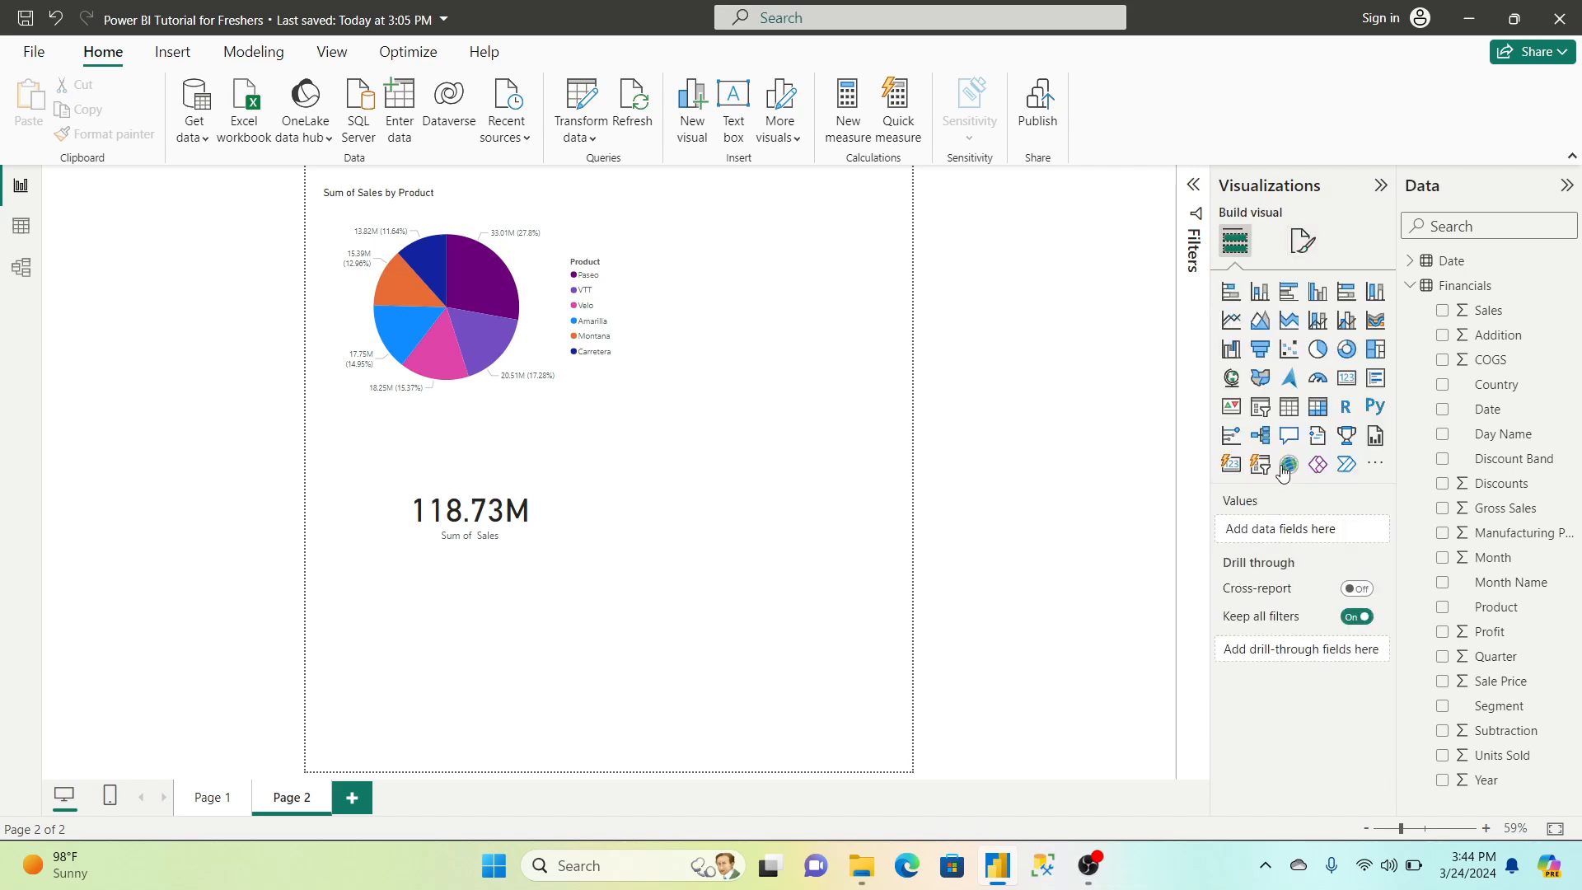
Change the canvas type of Page 2 to 16:9
{"action": "left_click", "coordinate": [1302, 258]}
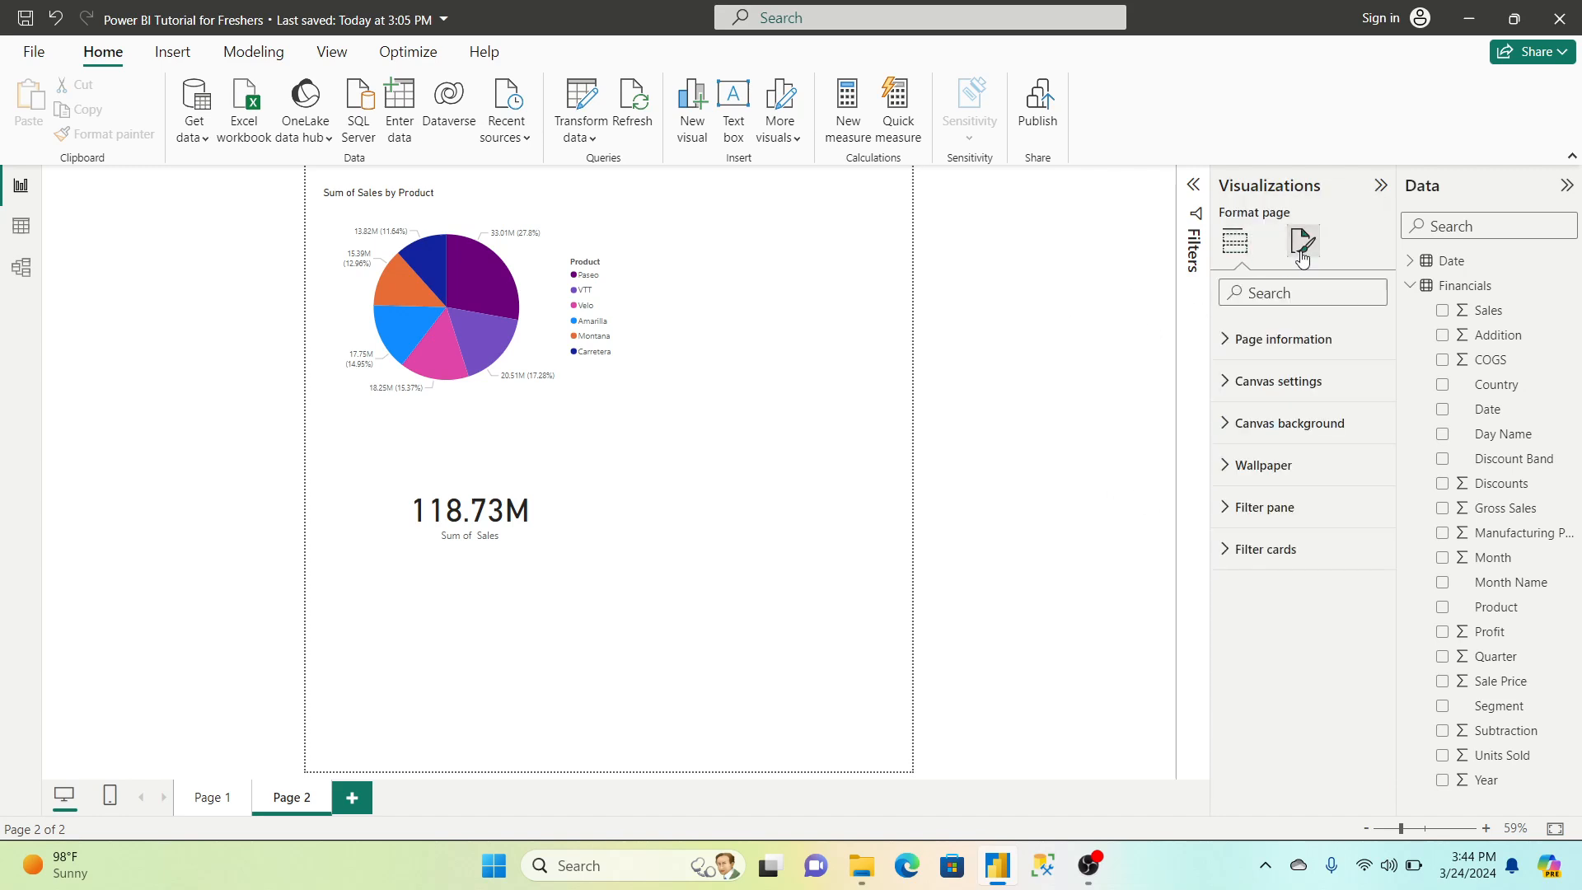
{"action": "left_click", "coordinate": [1285, 384]}
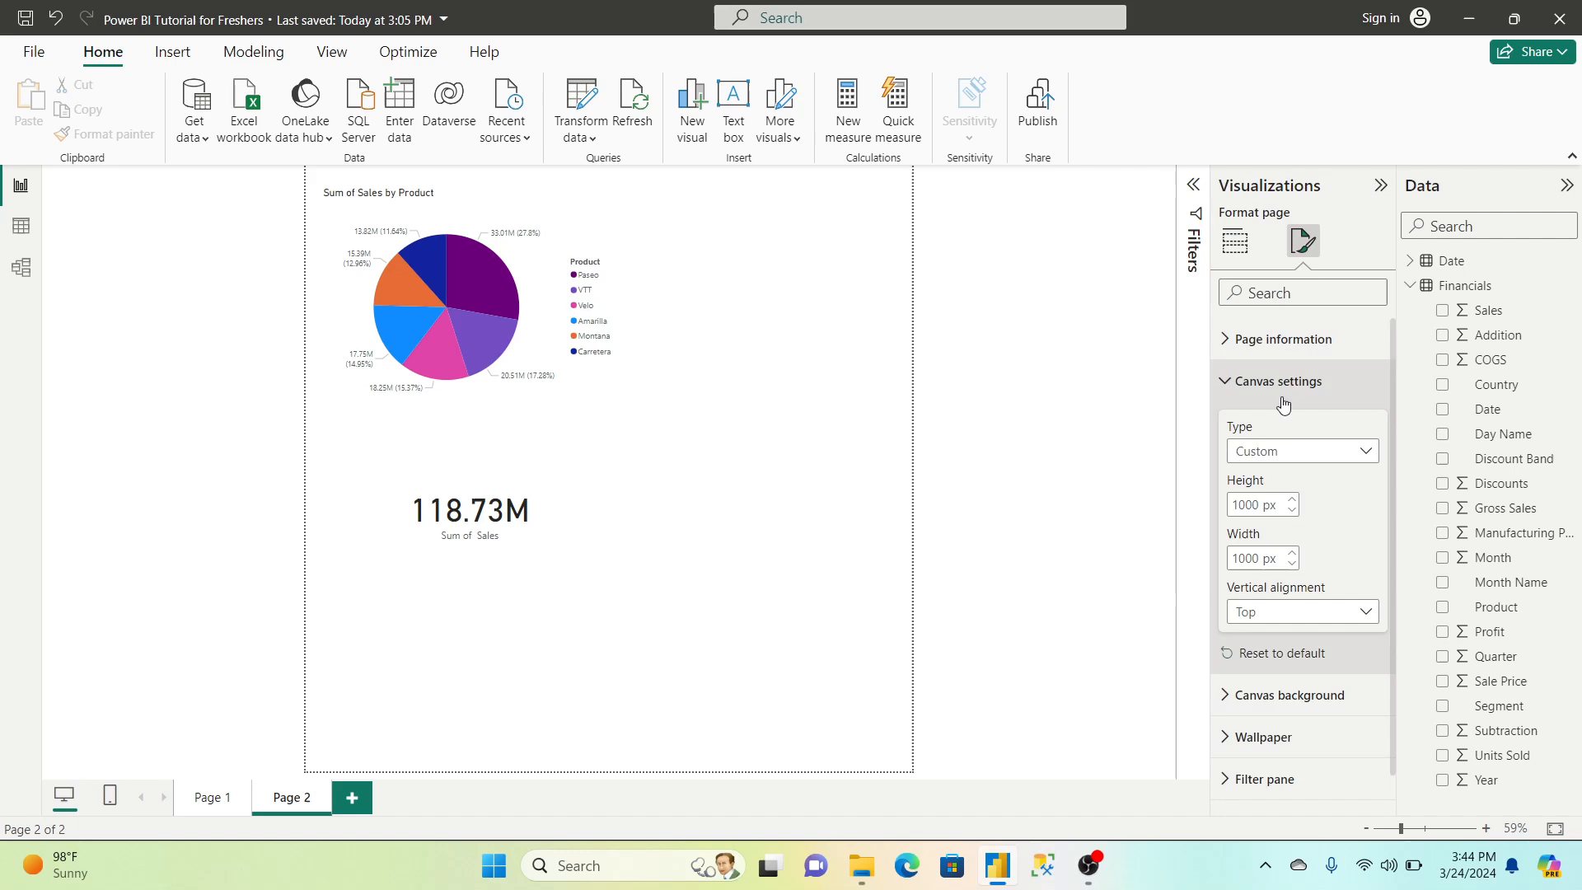
{"action": "left_click", "coordinate": [1275, 451]}
{"action": "left_click", "coordinate": [1268, 478]}
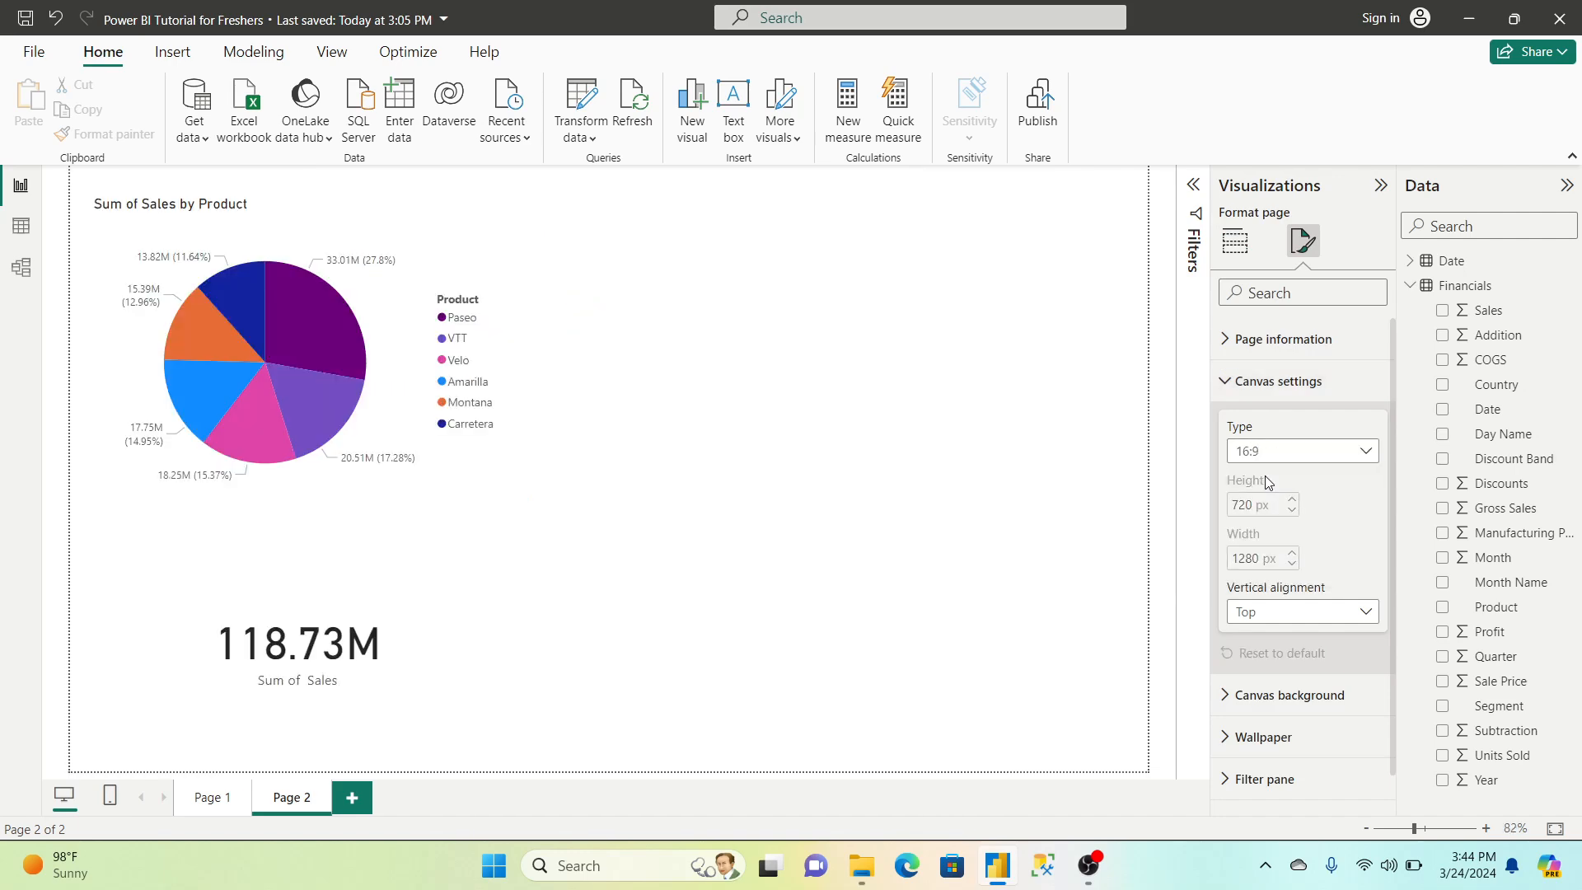
Fit the Page 2 view to the page width and close the canvas settings
{"action": "left_click", "coordinate": [334, 58]}
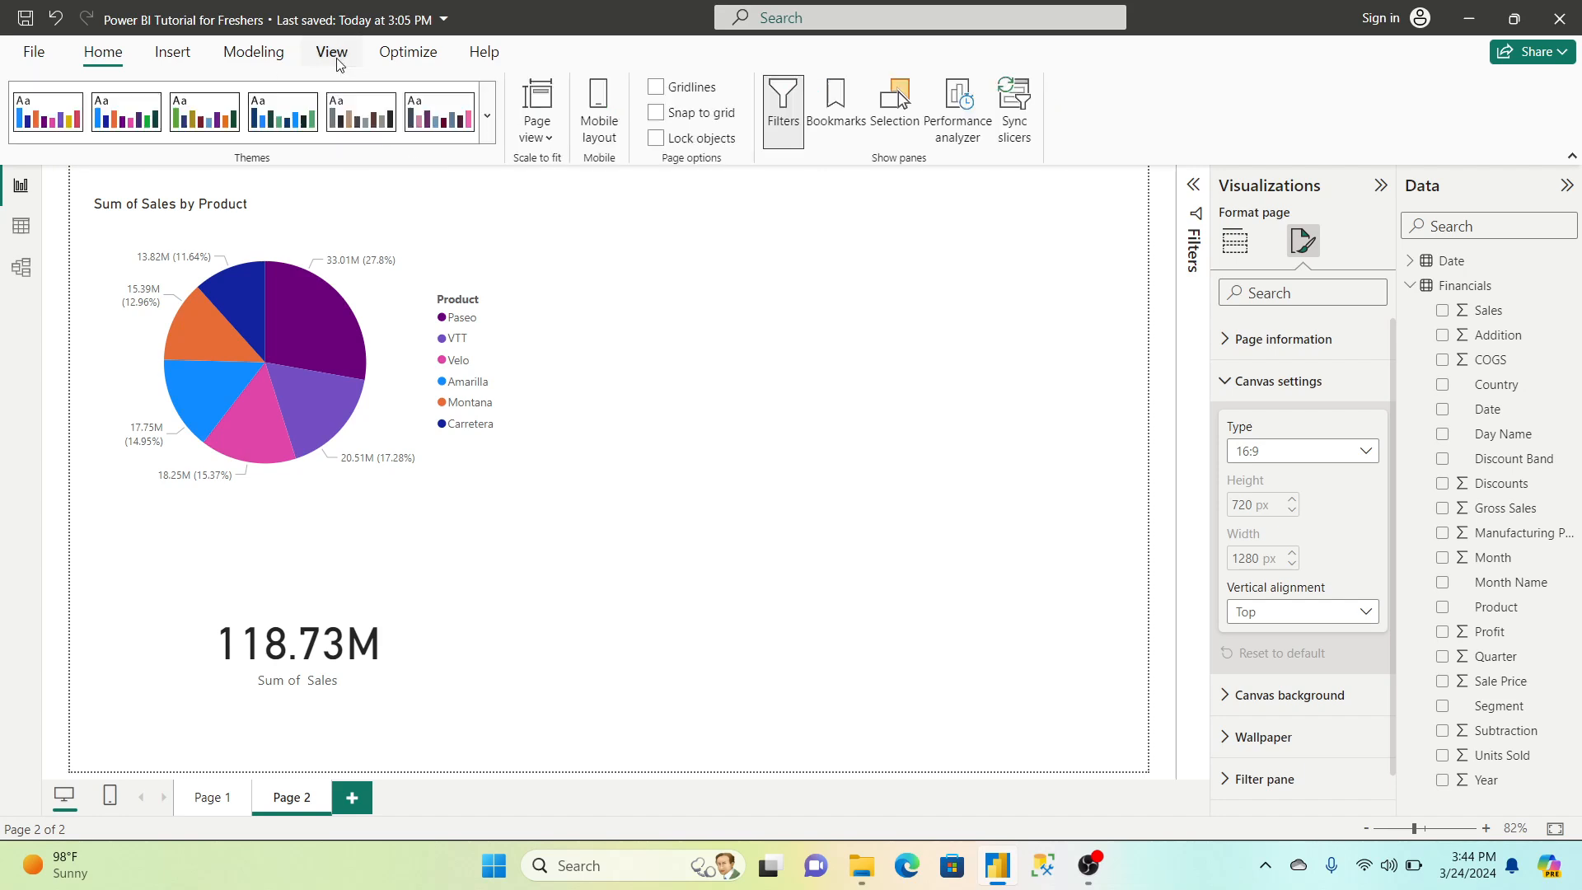
{"action": "left_click", "coordinate": [524, 140]}
{"action": "left_click", "coordinate": [585, 206]}
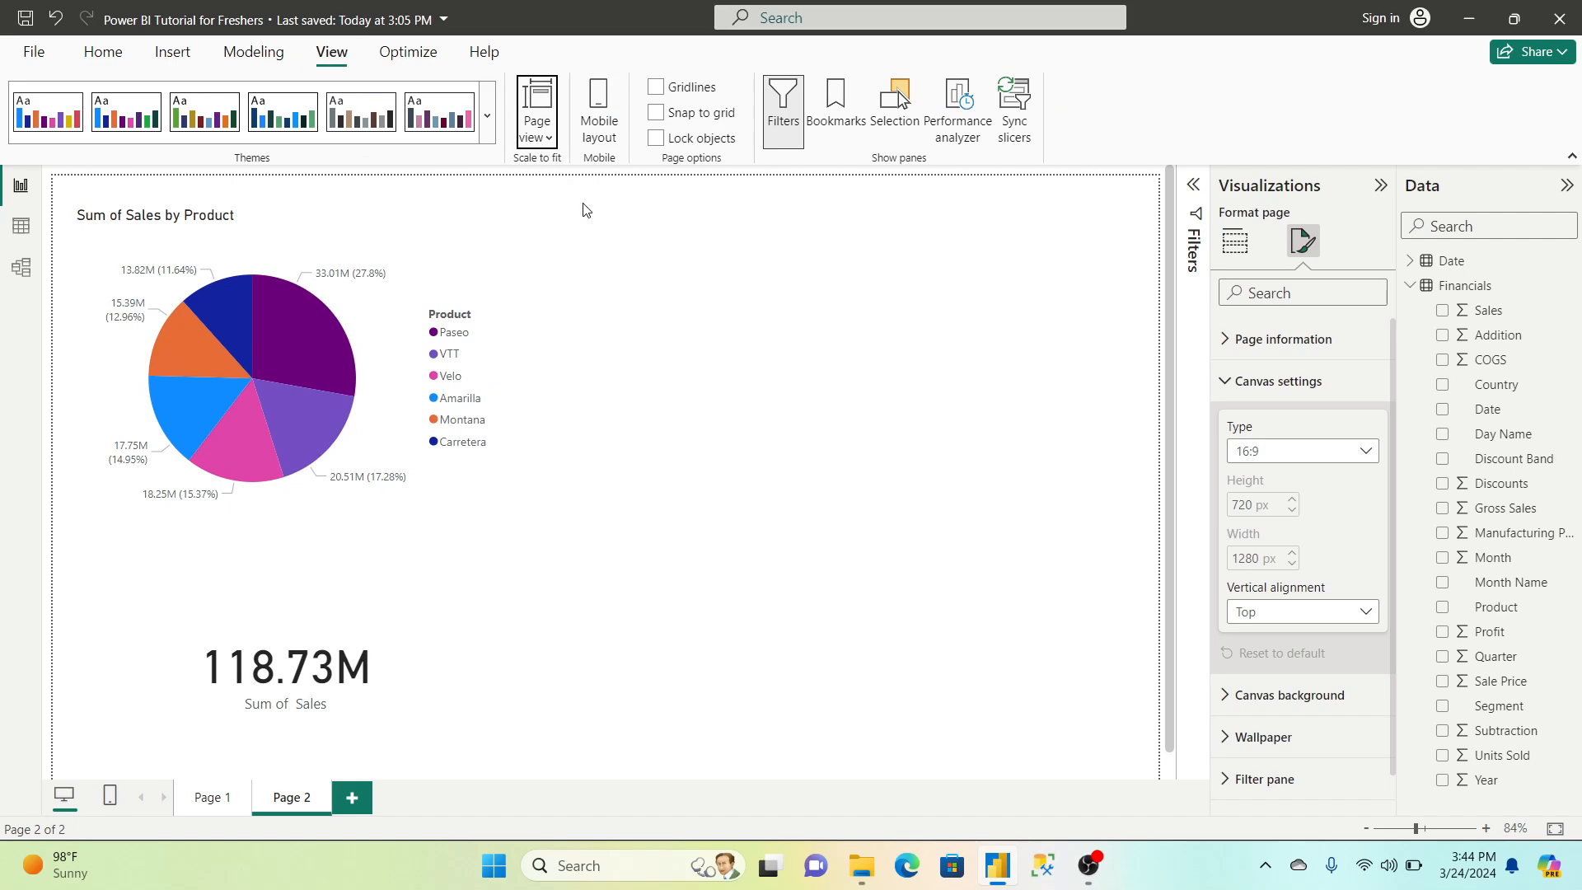
{"action": "left_click", "coordinate": [103, 52]}
{"action": "left_click", "coordinate": [1245, 378]}
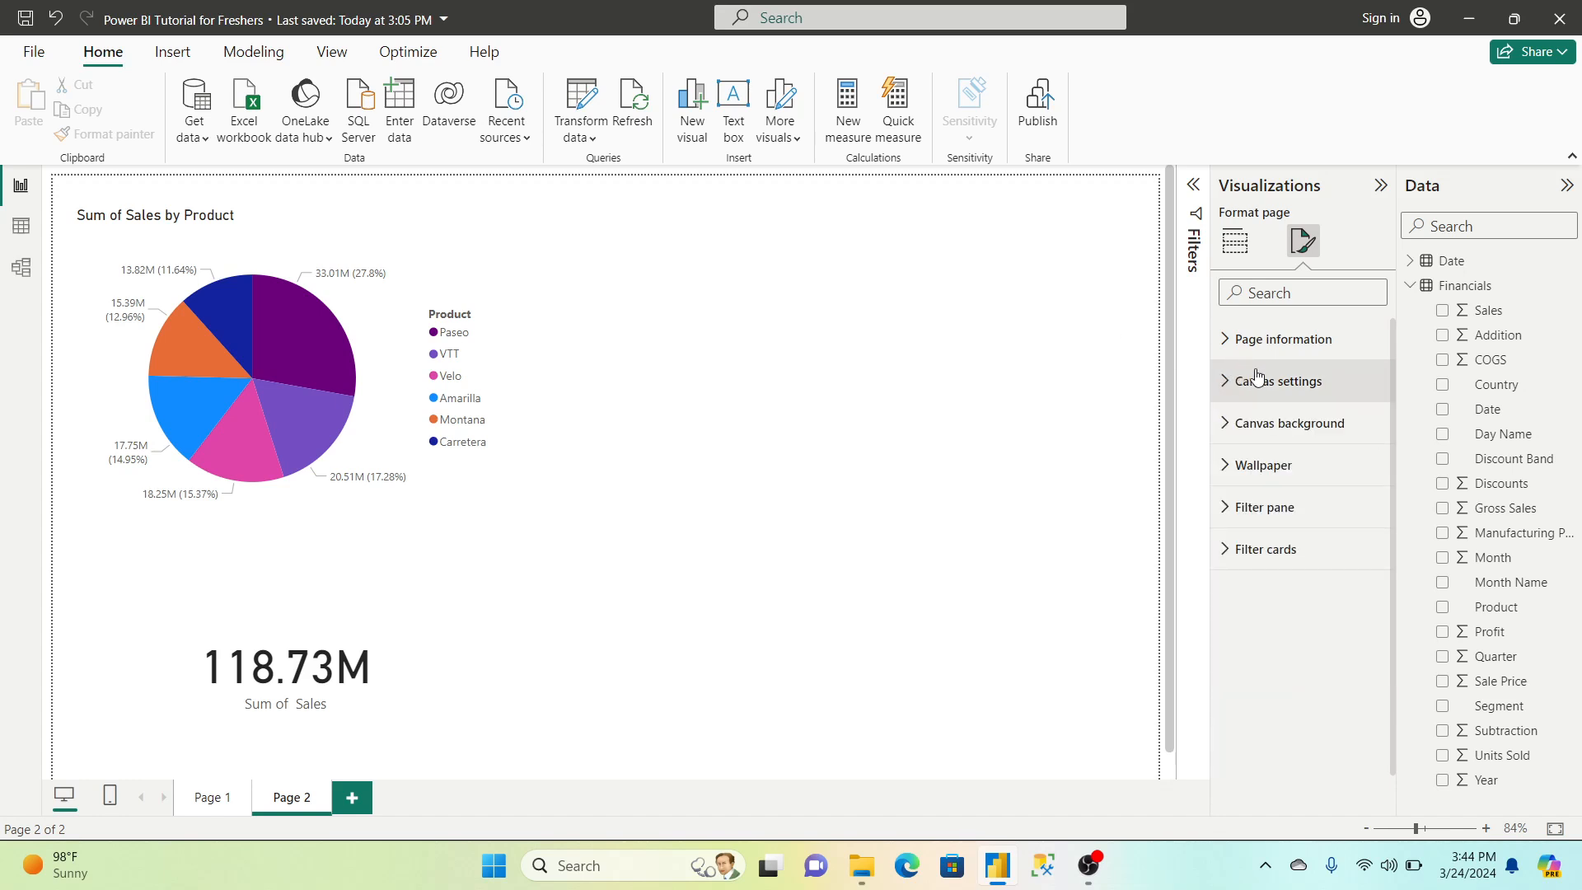
Set the canvas background color of Page 2 to light orange
{"action": "left_click", "coordinate": [1262, 422]}
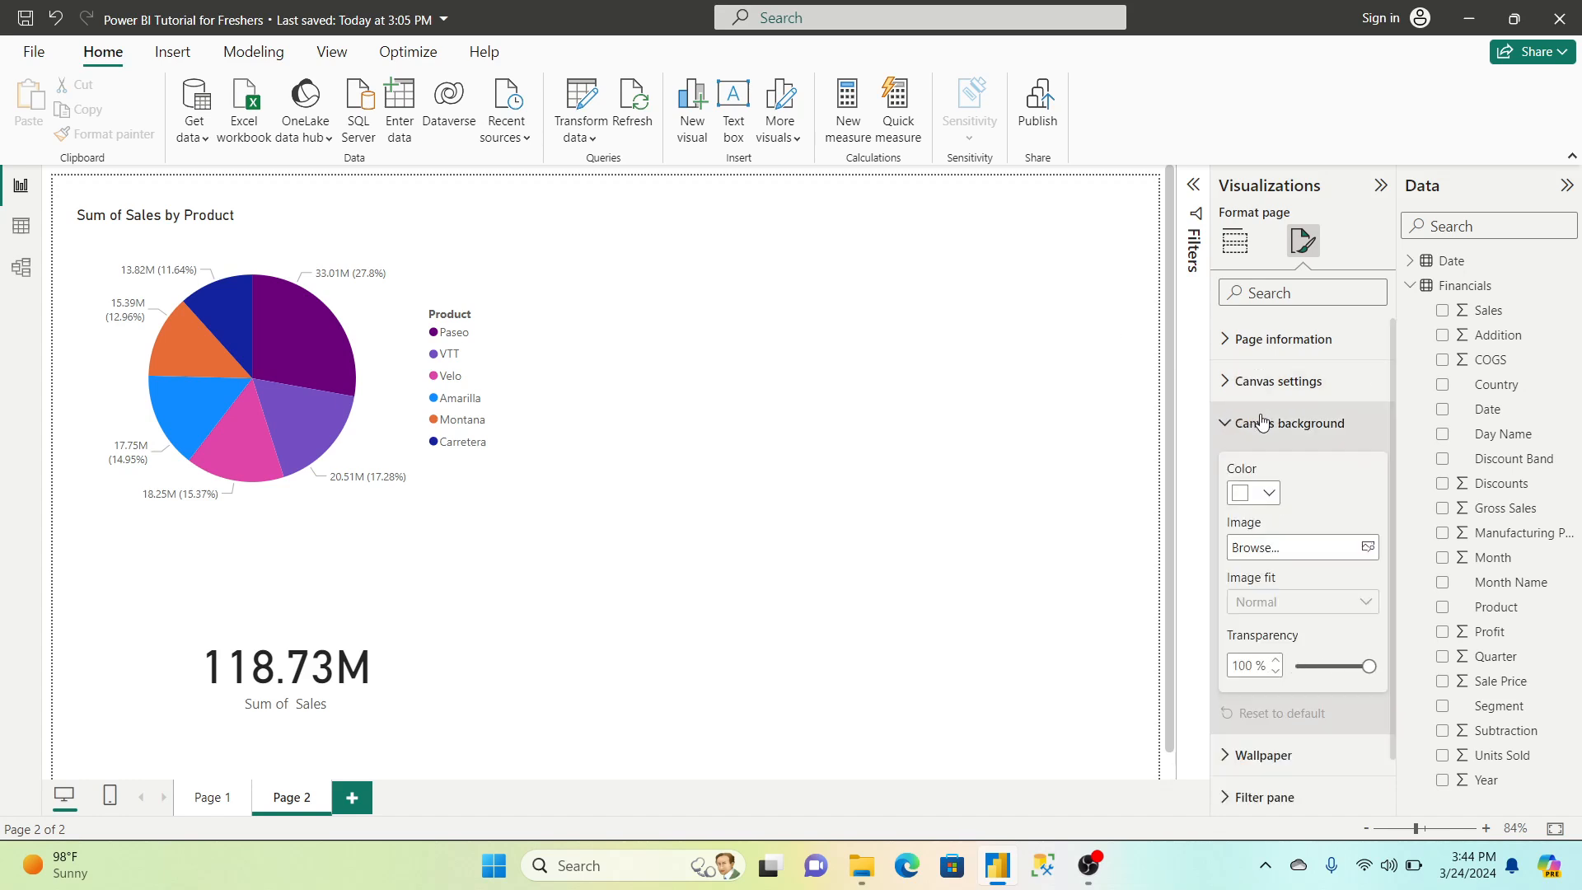
{"action": "left_click", "coordinate": [1270, 497]}
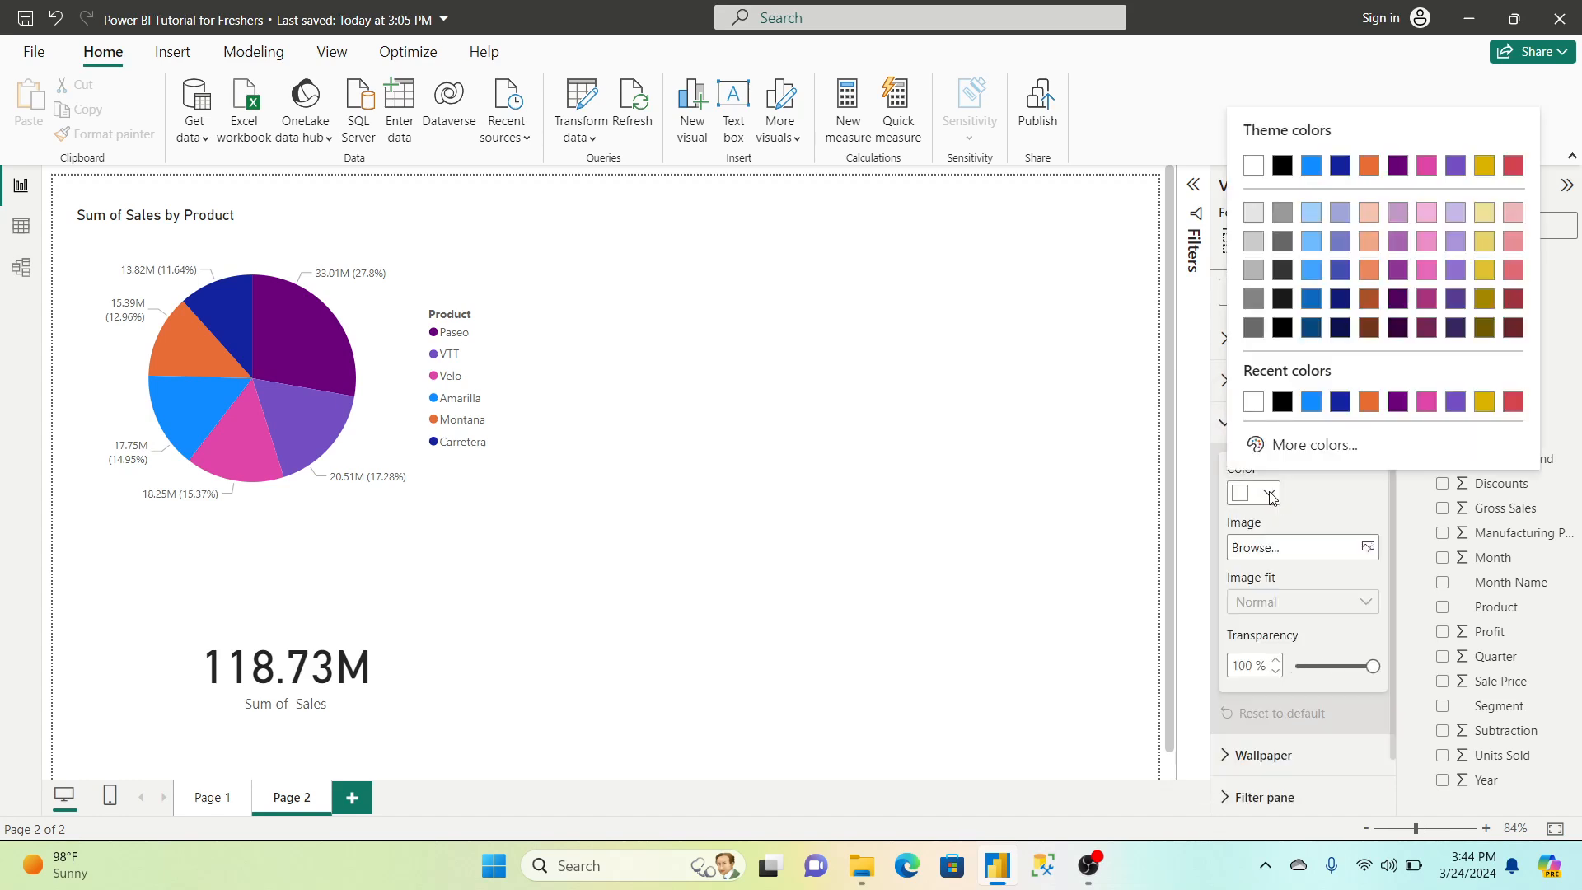
{"action": "left_click", "coordinate": [1378, 275]}
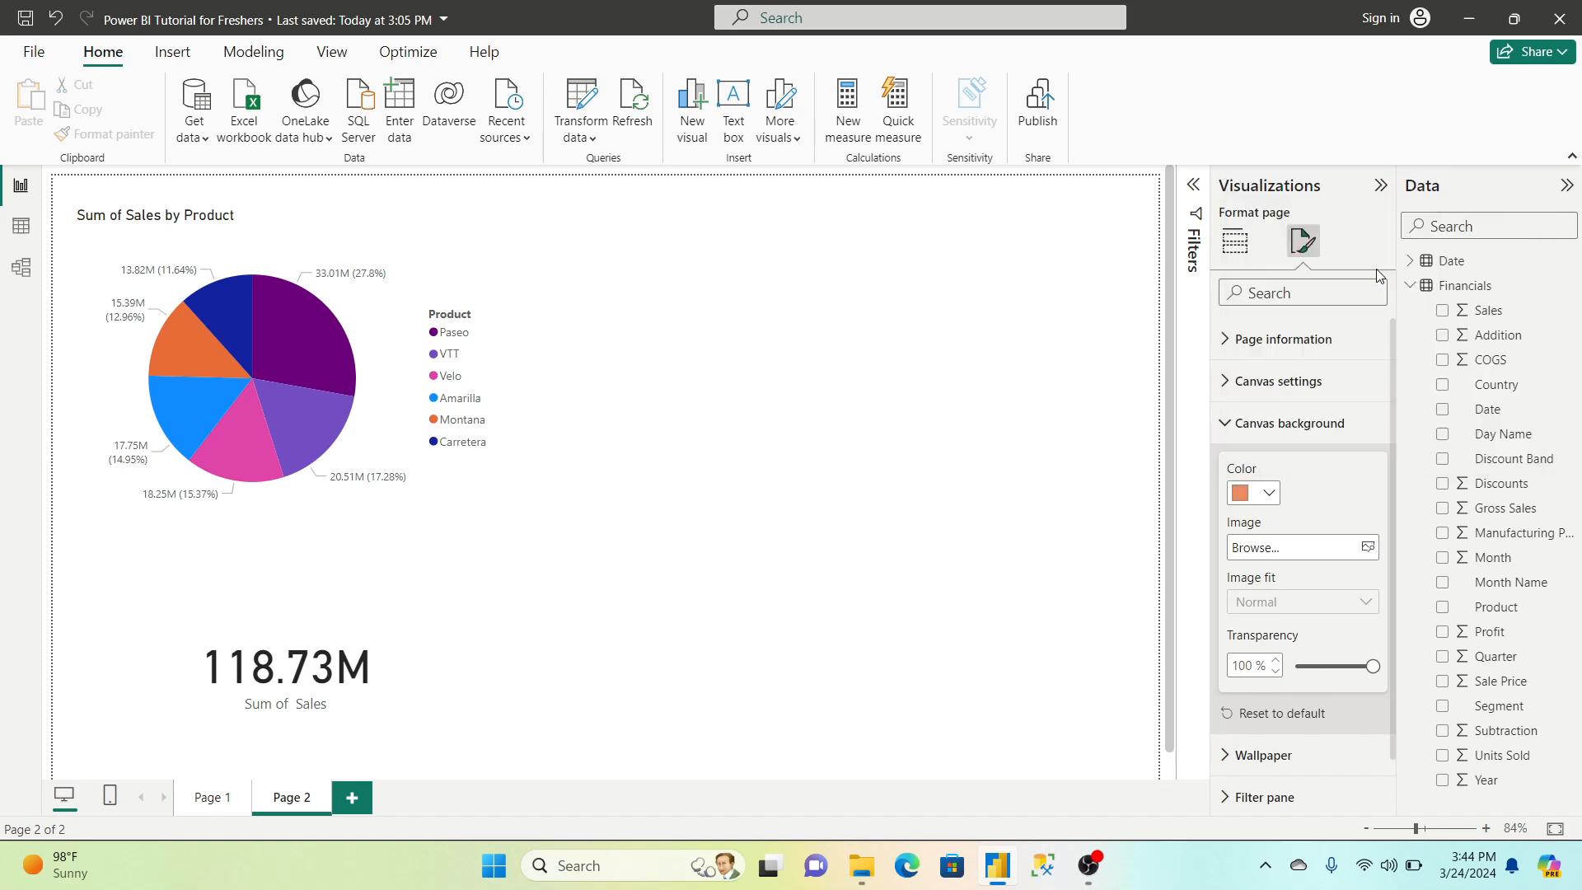
{"action": "left_click", "coordinate": [1247, 425]}
Change the canvas type of Page 2 to 4:3
{"action": "left_click", "coordinate": [1283, 390]}
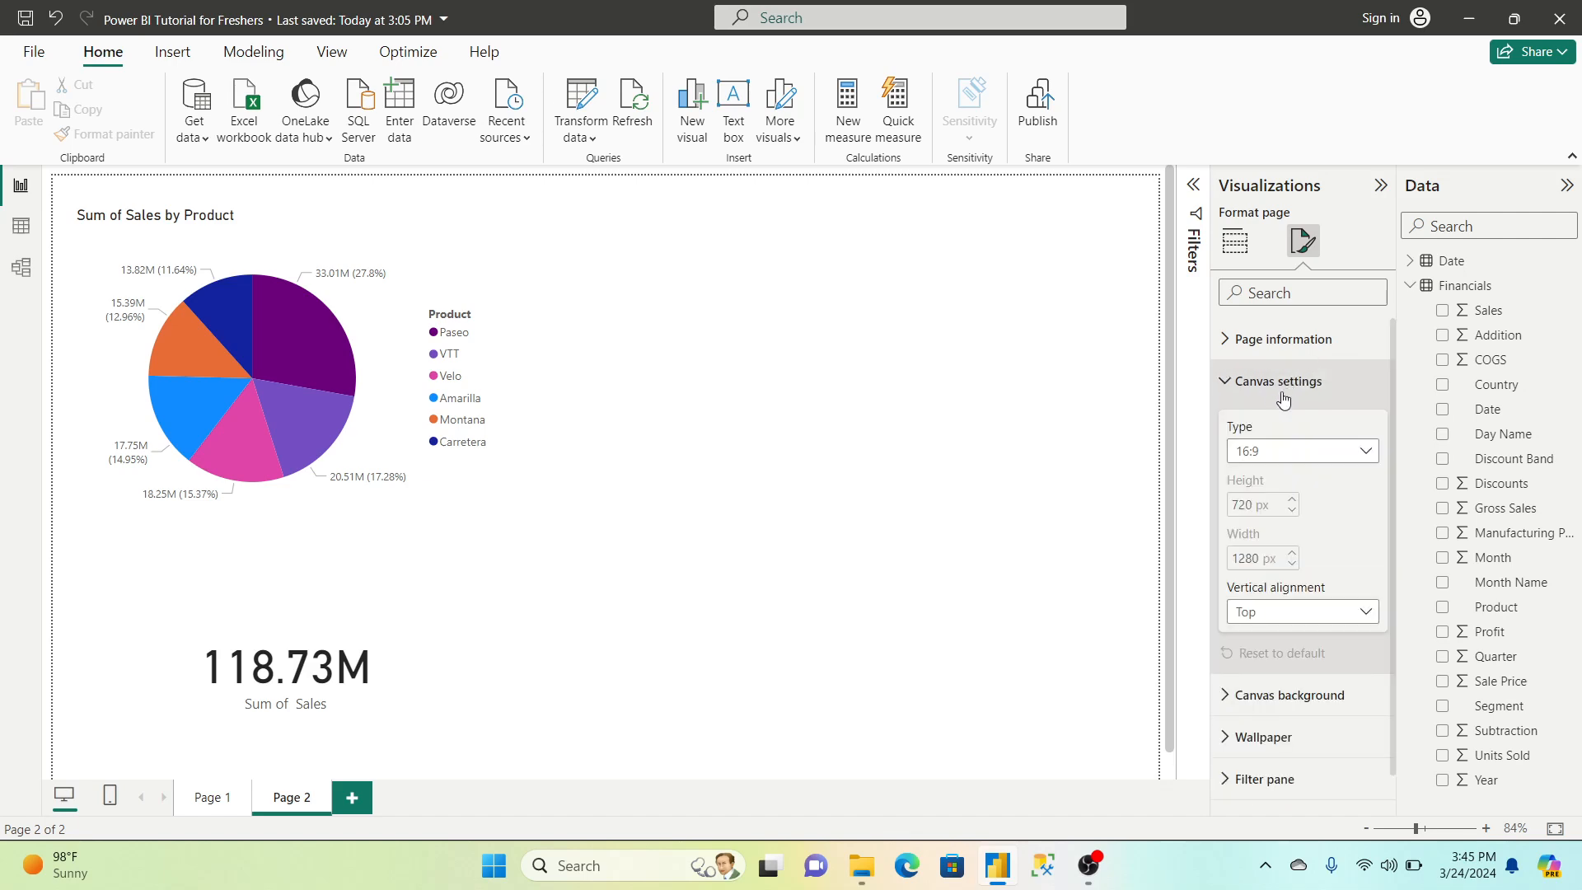
{"action": "left_click", "coordinate": [1278, 452]}
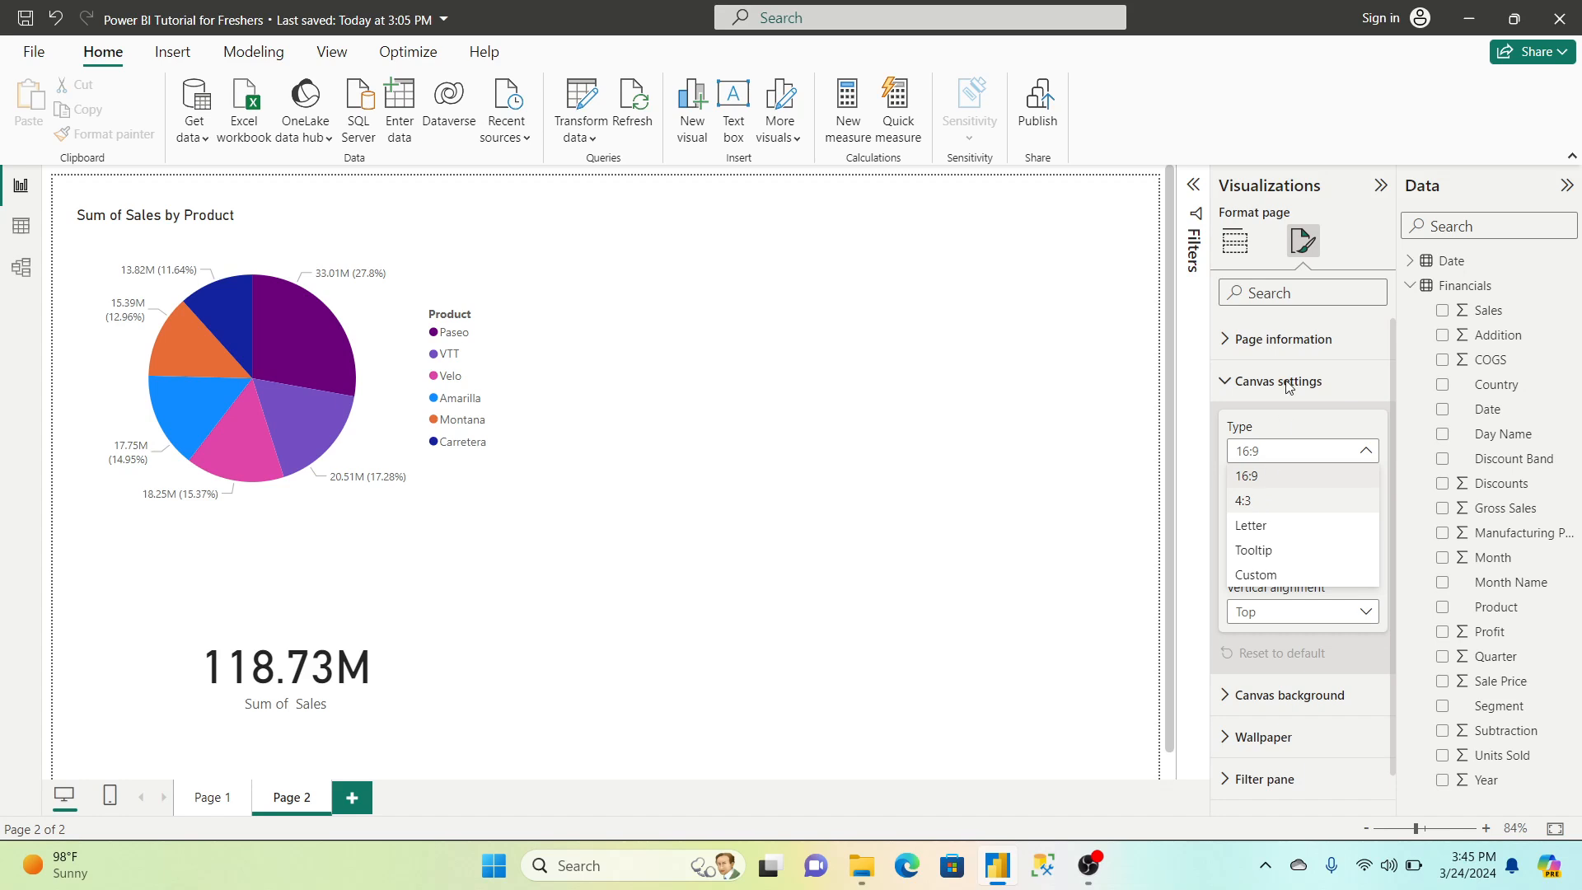
{"action": "left_click", "coordinate": [1262, 502]}
{"action": "left_click", "coordinate": [1275, 384]}
Set the canvas background color of Page 2 to purple
{"action": "left_click", "coordinate": [1273, 424]}
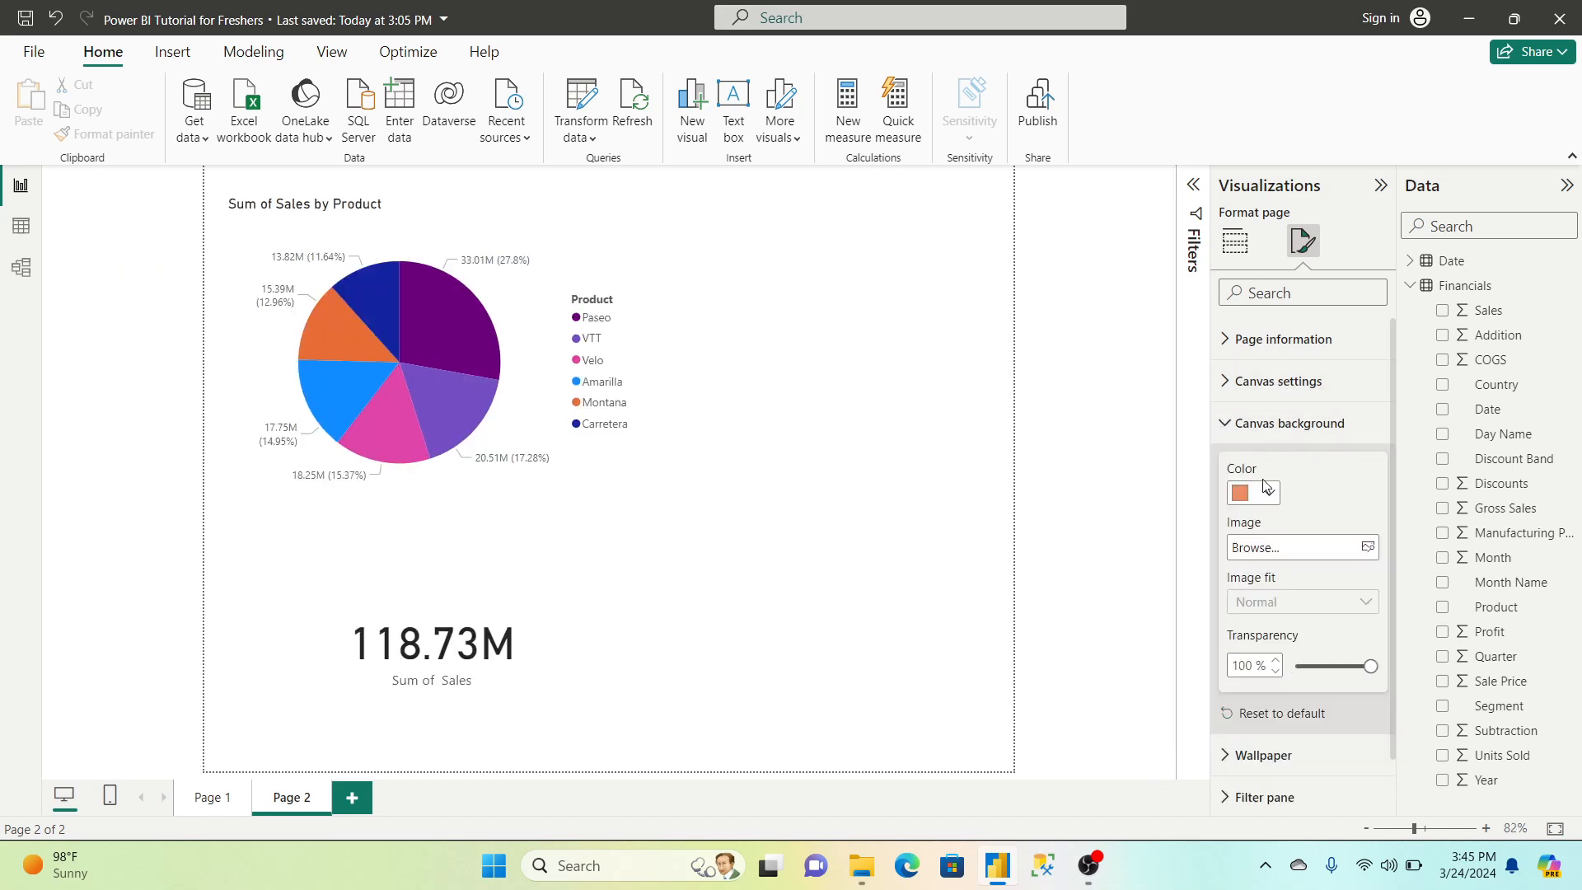
{"action": "left_click", "coordinate": [1269, 493]}
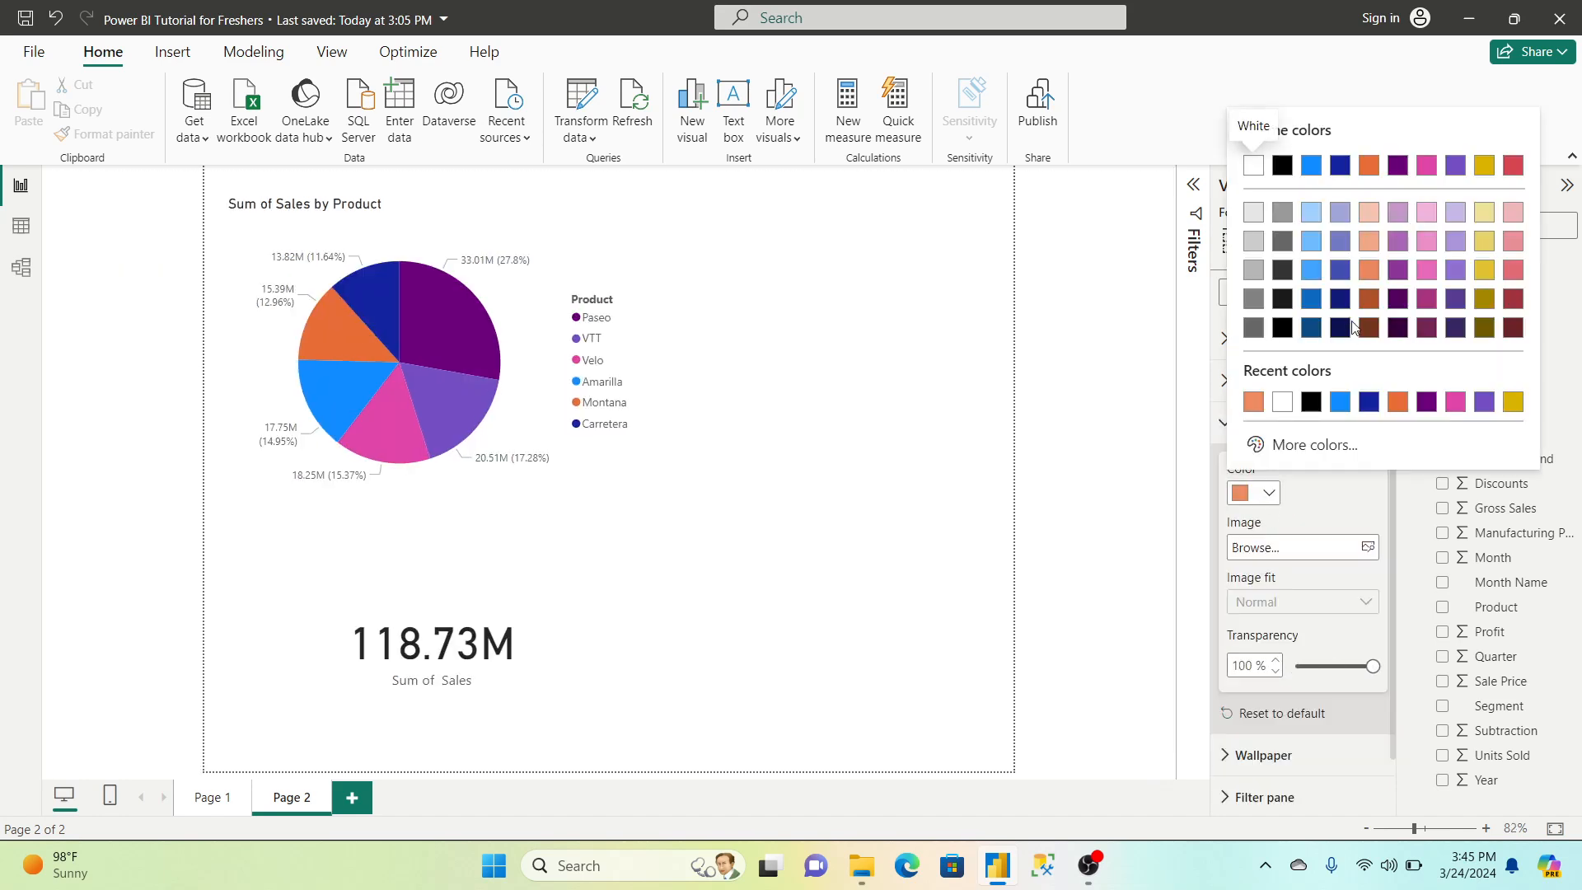
{"action": "left_click", "coordinate": [1398, 270]}
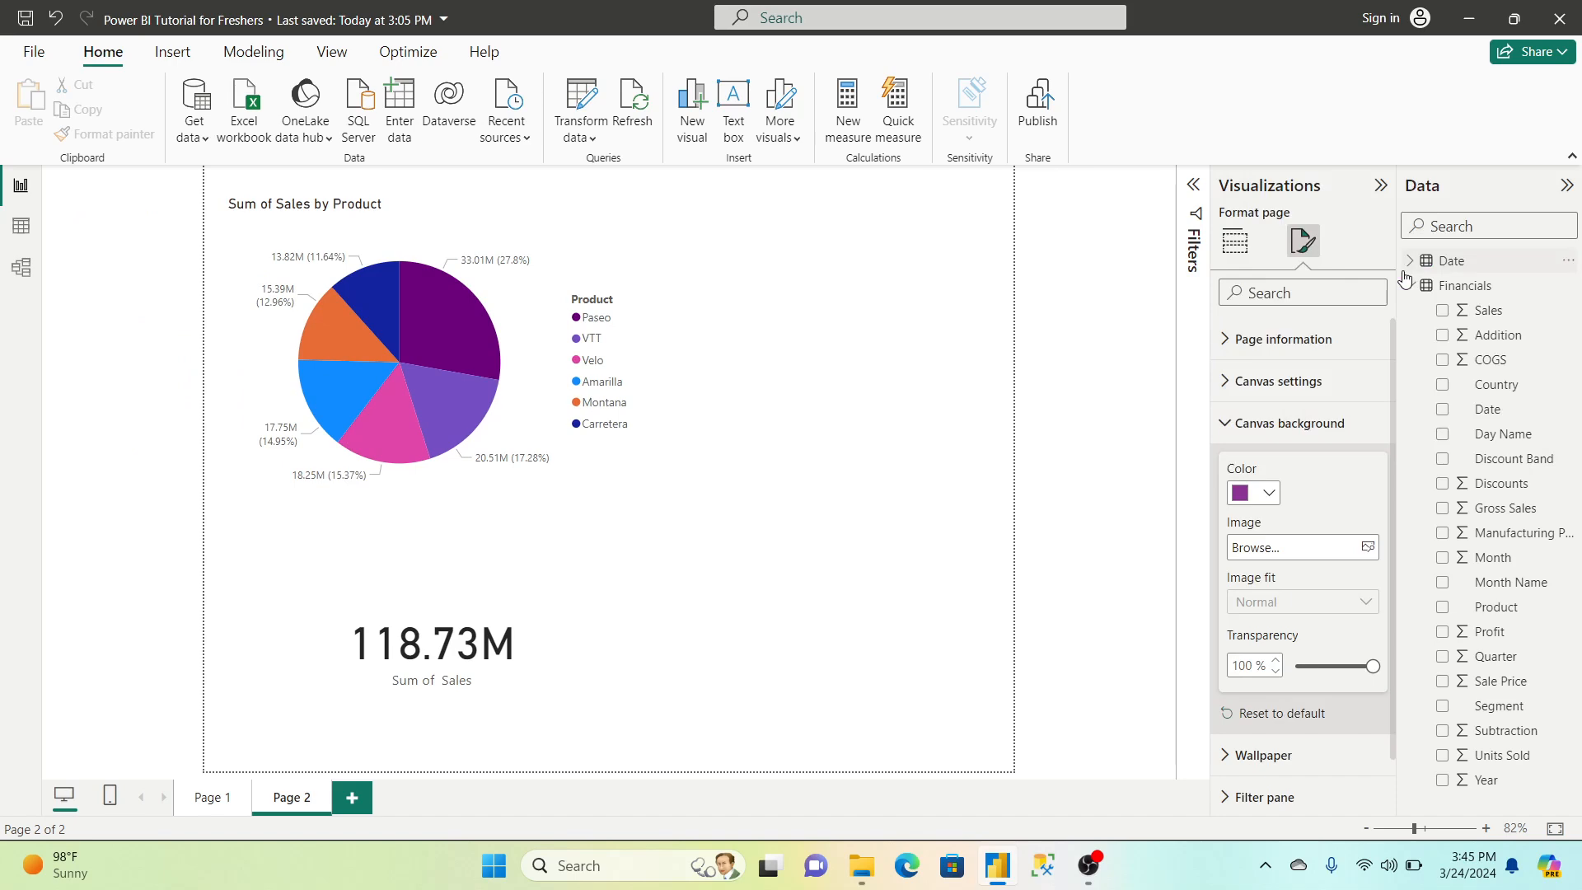
Use the picture 946736050a4be47cba091b8d4f8a7d27 from the Pictures folder as the canvas background image, with image fit set to Fit
{"action": "left_click", "coordinate": [1290, 552]}
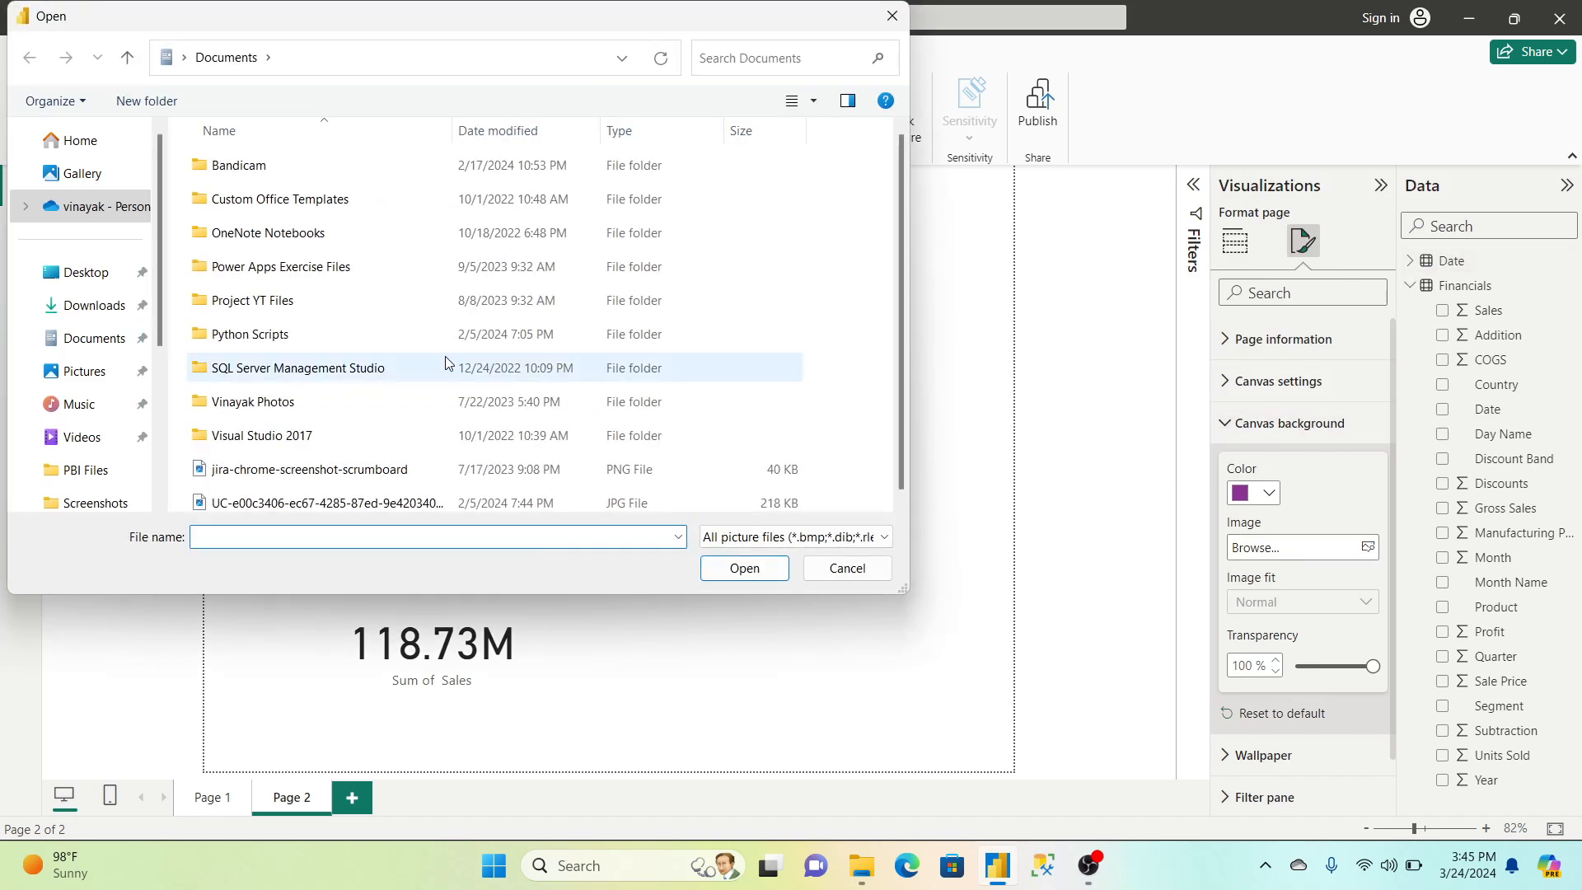
{"action": "left_click", "coordinate": [132, 374]}
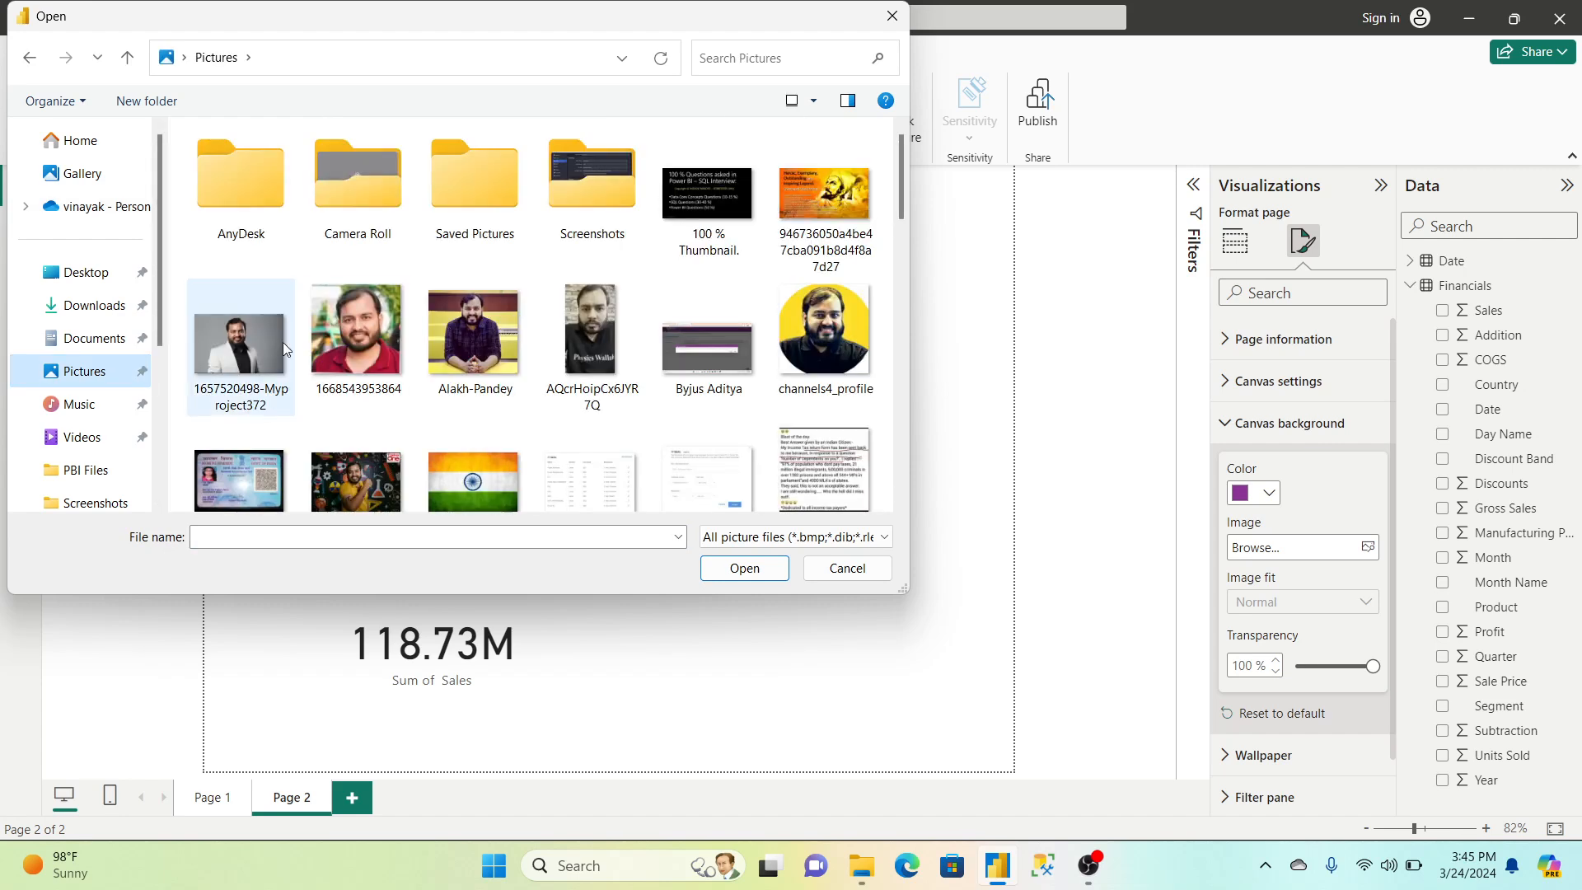
{"action": "left_click", "coordinate": [802, 205]}
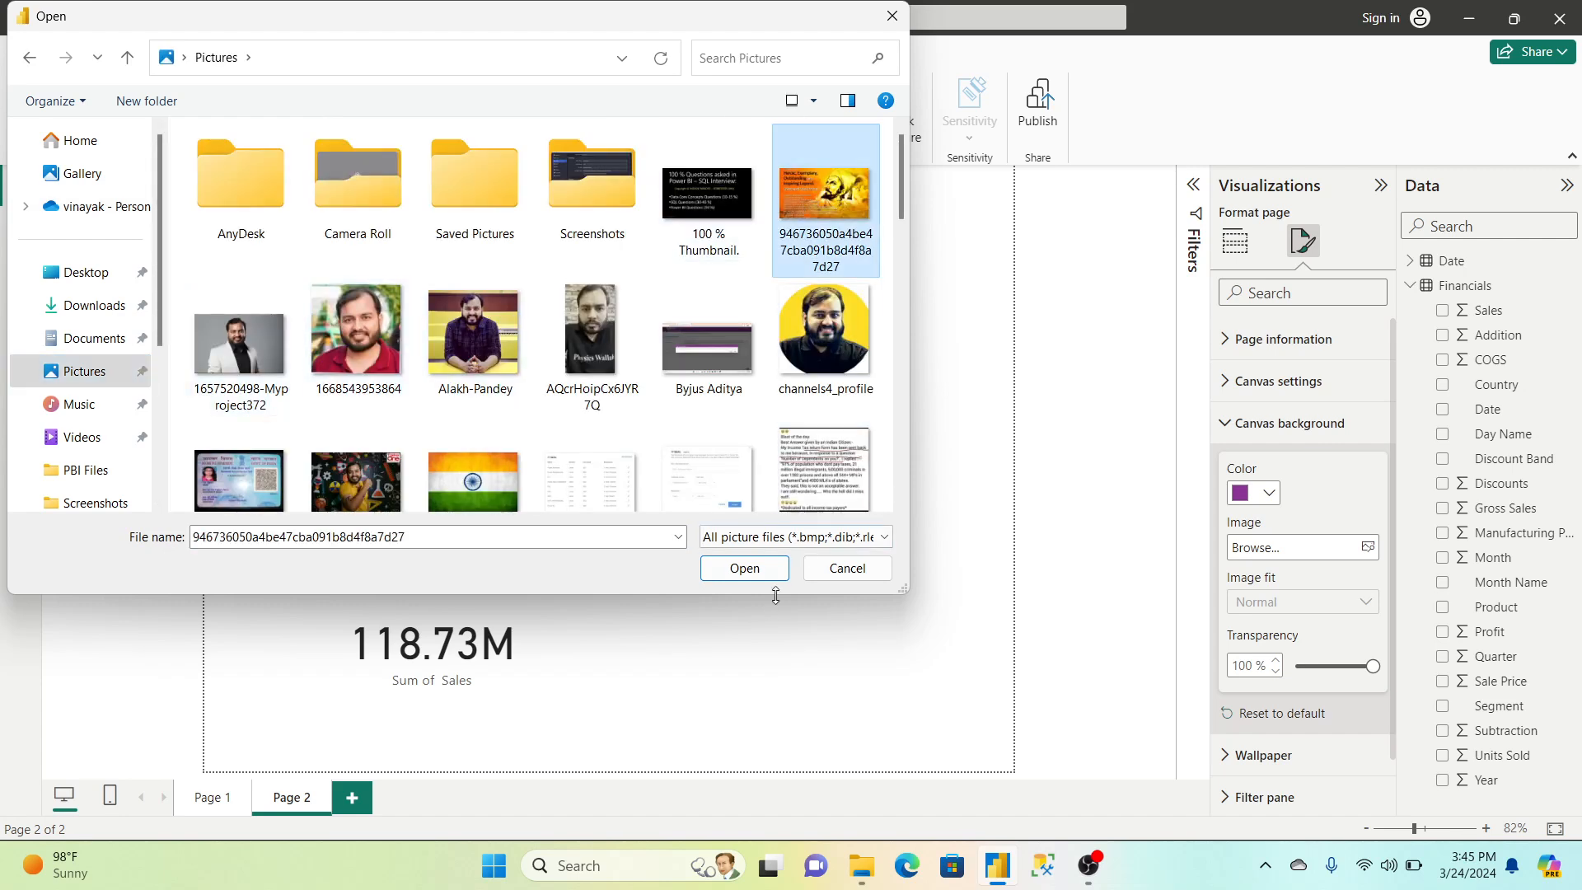
{"action": "left_click", "coordinate": [746, 567]}
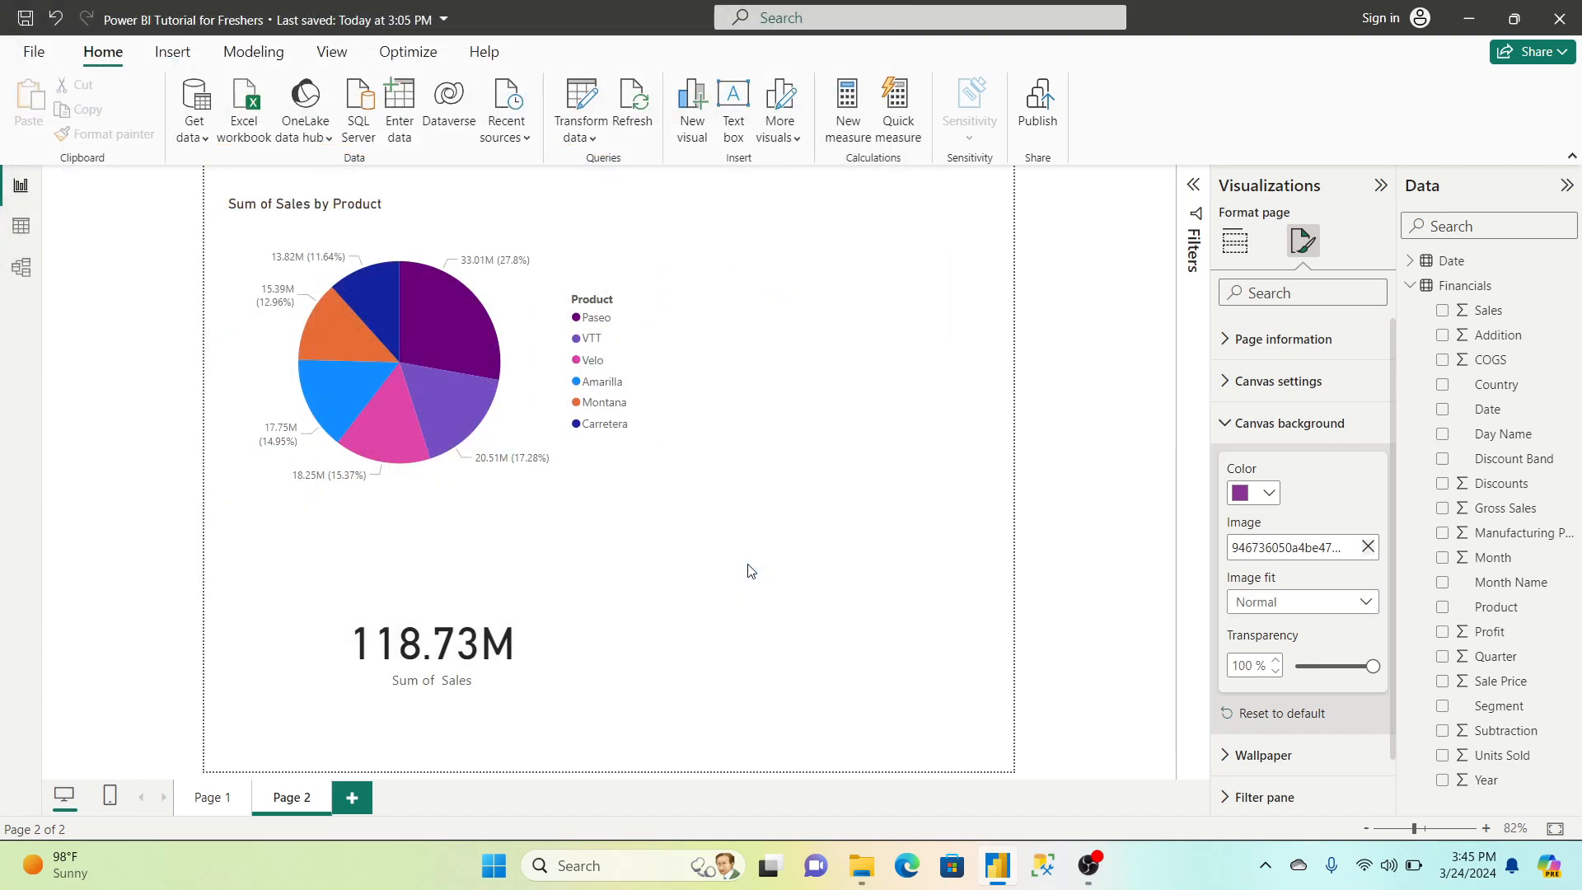
{"action": "left_click", "coordinate": [1281, 600]}
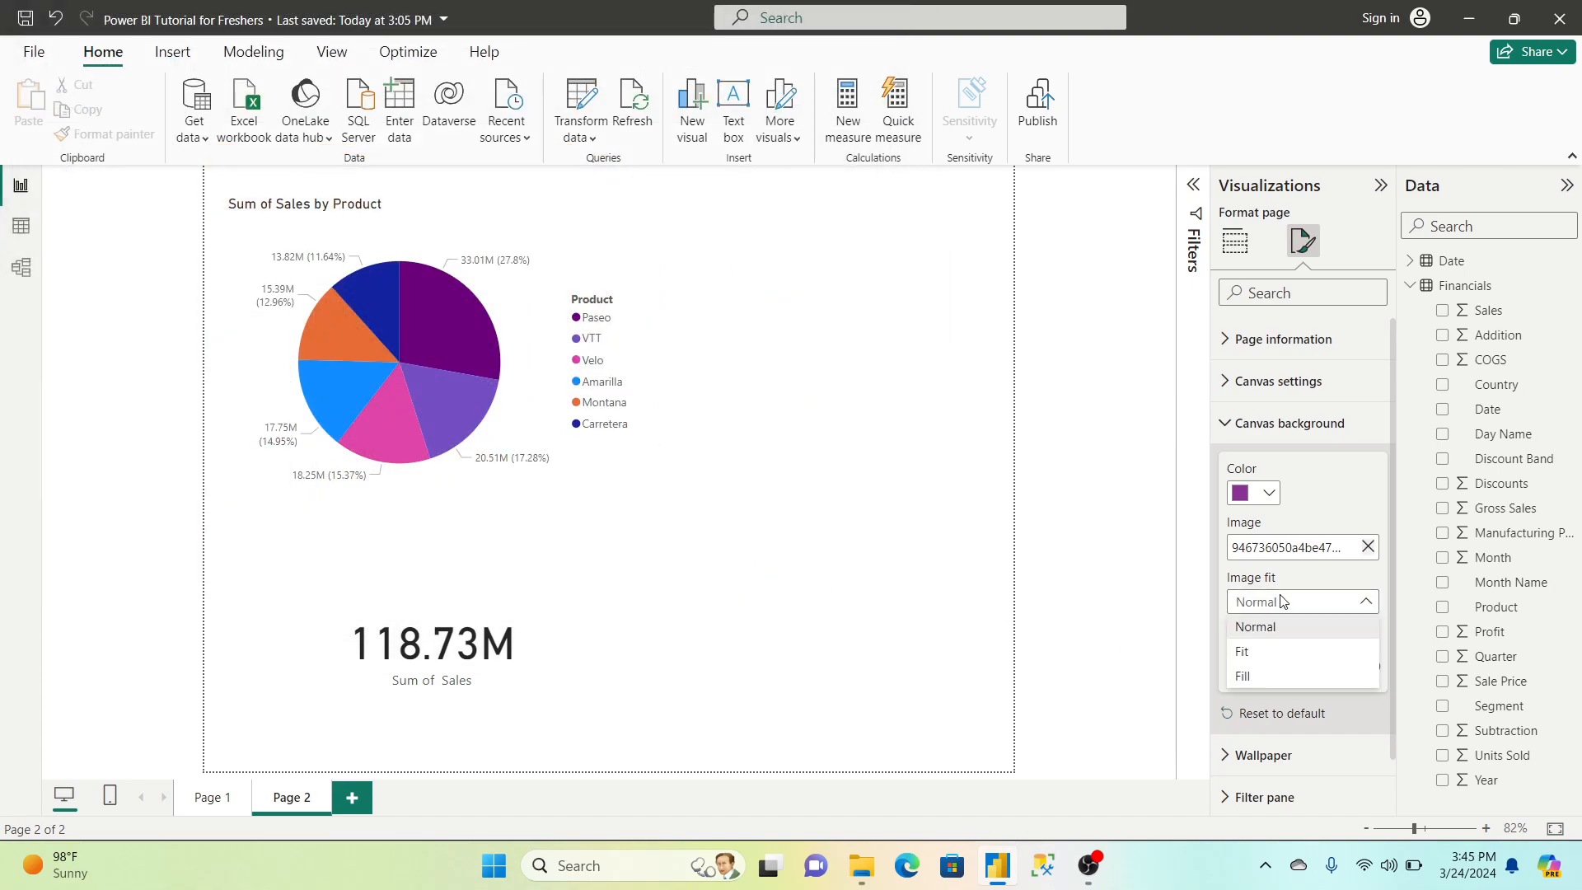
{"action": "left_click", "coordinate": [1272, 657]}
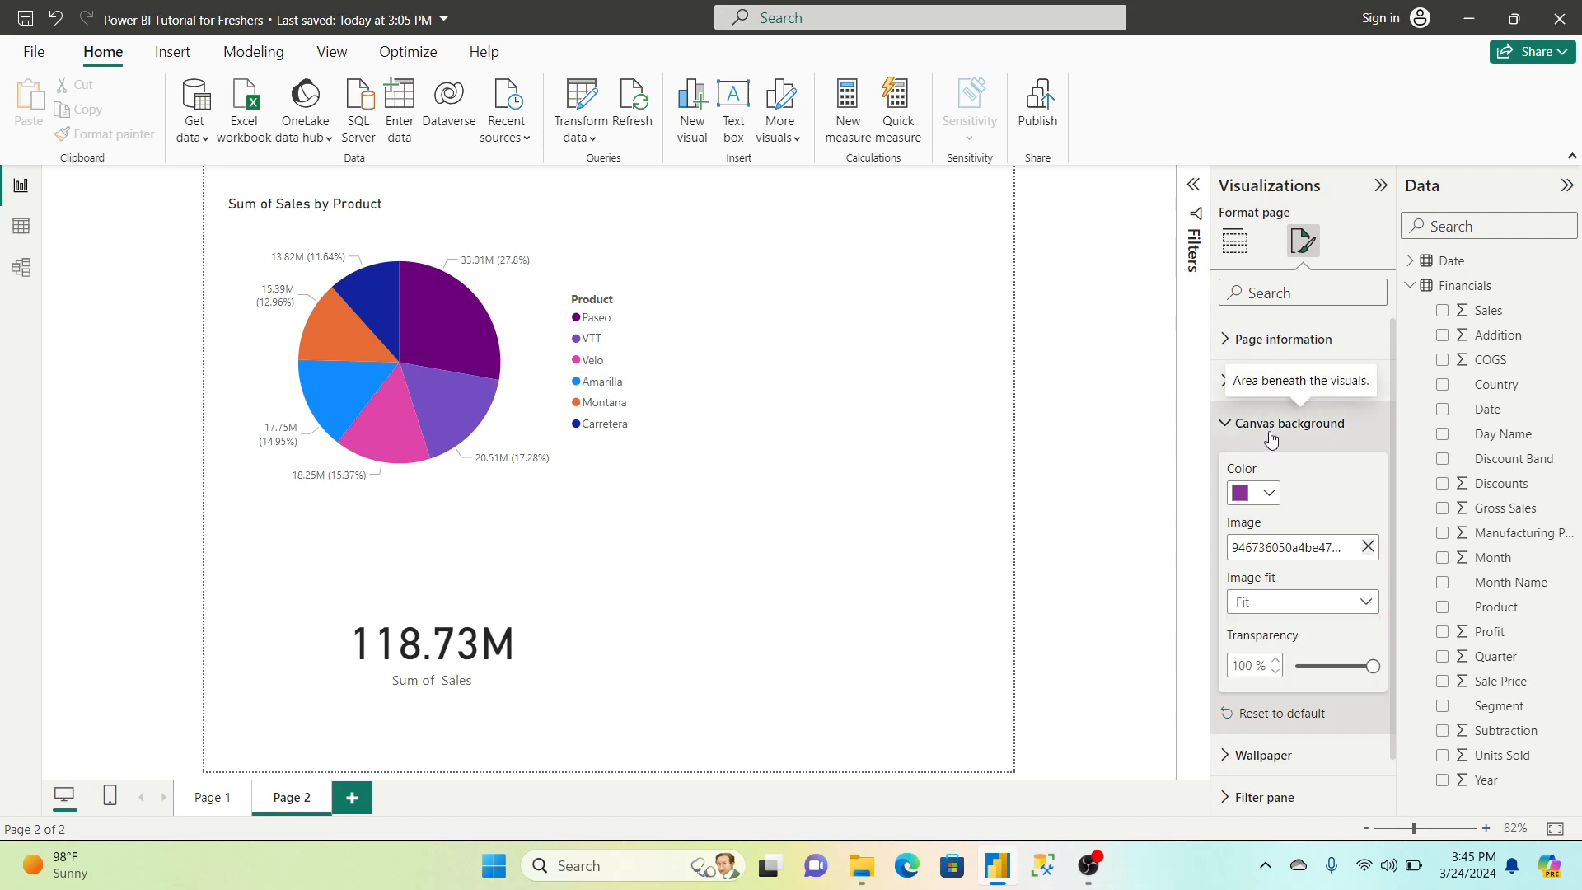
{"action": "left_click", "coordinate": [1271, 437]}
Use the picture 946736050a4be47cba091b8d4f8a7d27 as the page wallpaper and set the wallpaper color to light yellow
{"action": "left_click", "coordinate": [1269, 466]}
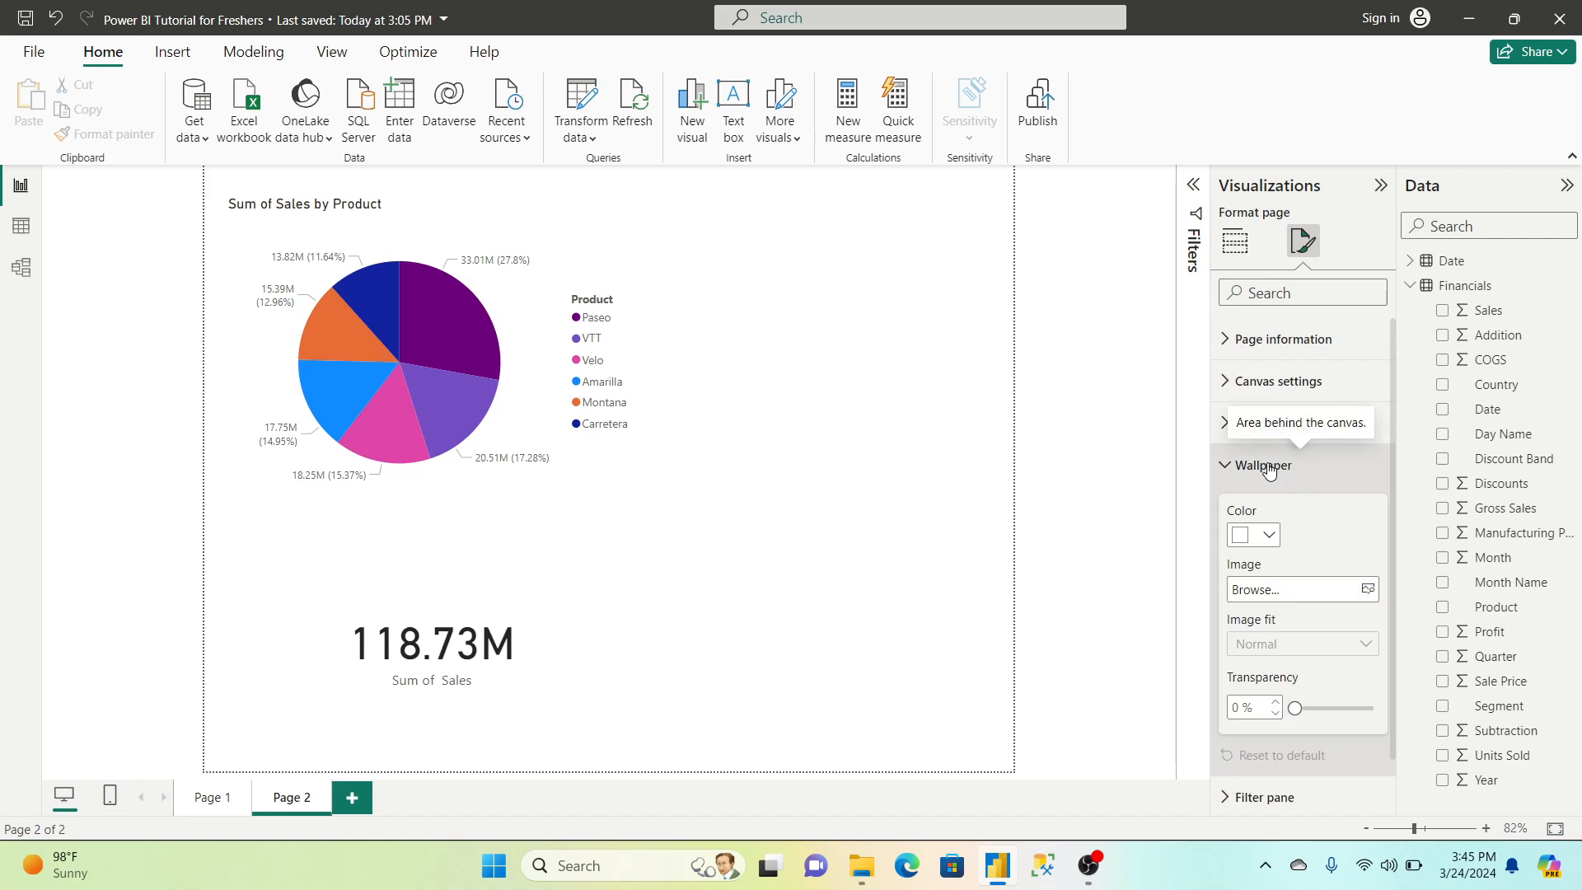
{"action": "left_click", "coordinate": [1306, 591]}
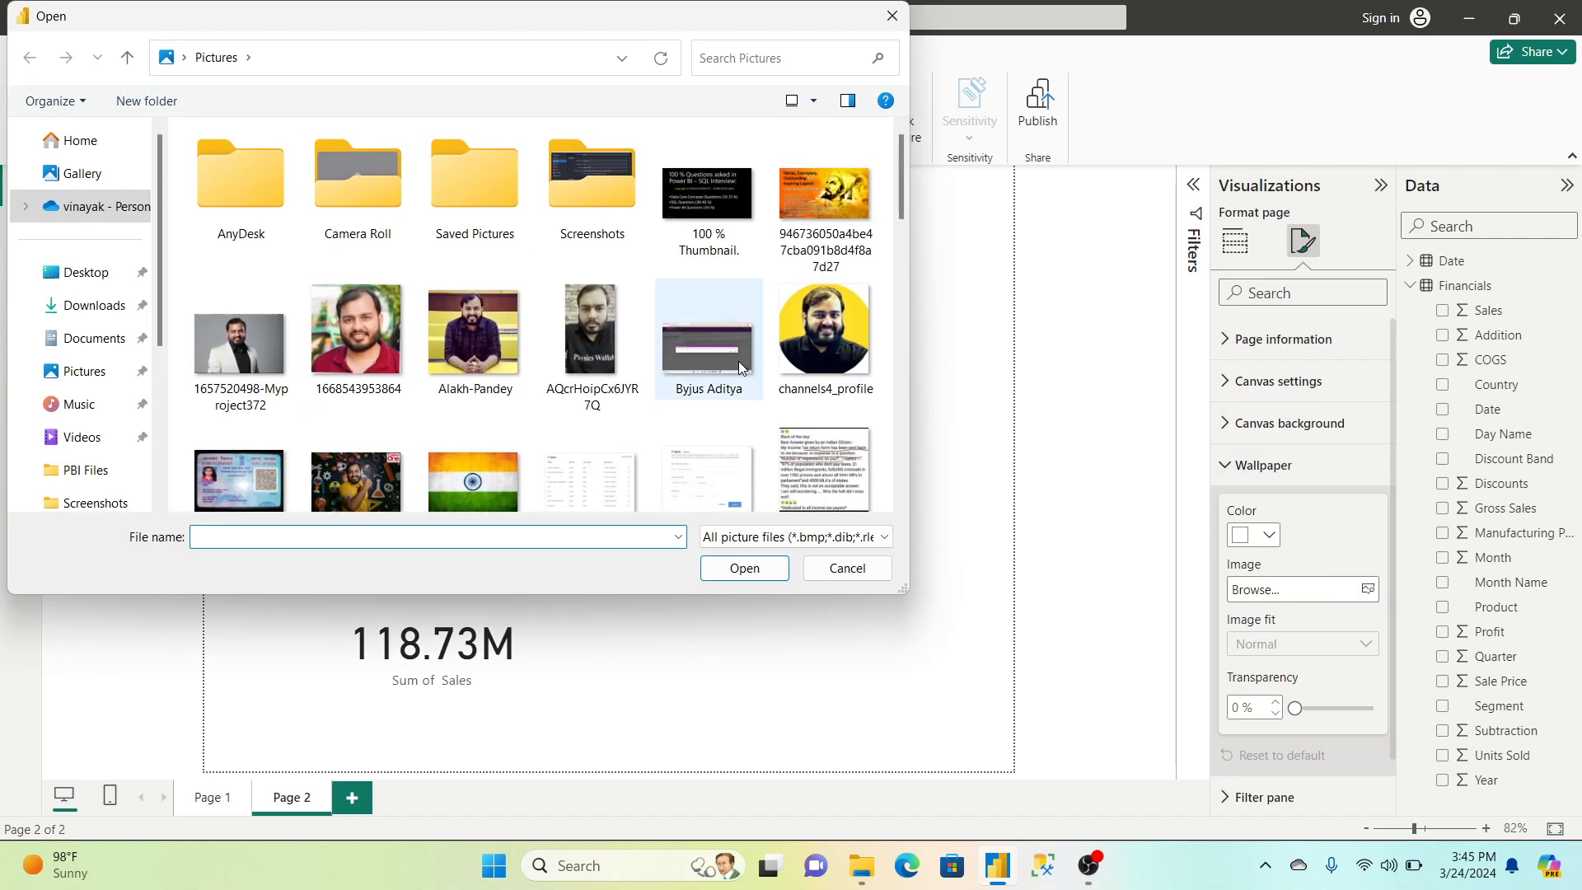
{"action": "left_click", "coordinate": [824, 198]}
{"action": "left_click", "coordinate": [742, 569]}
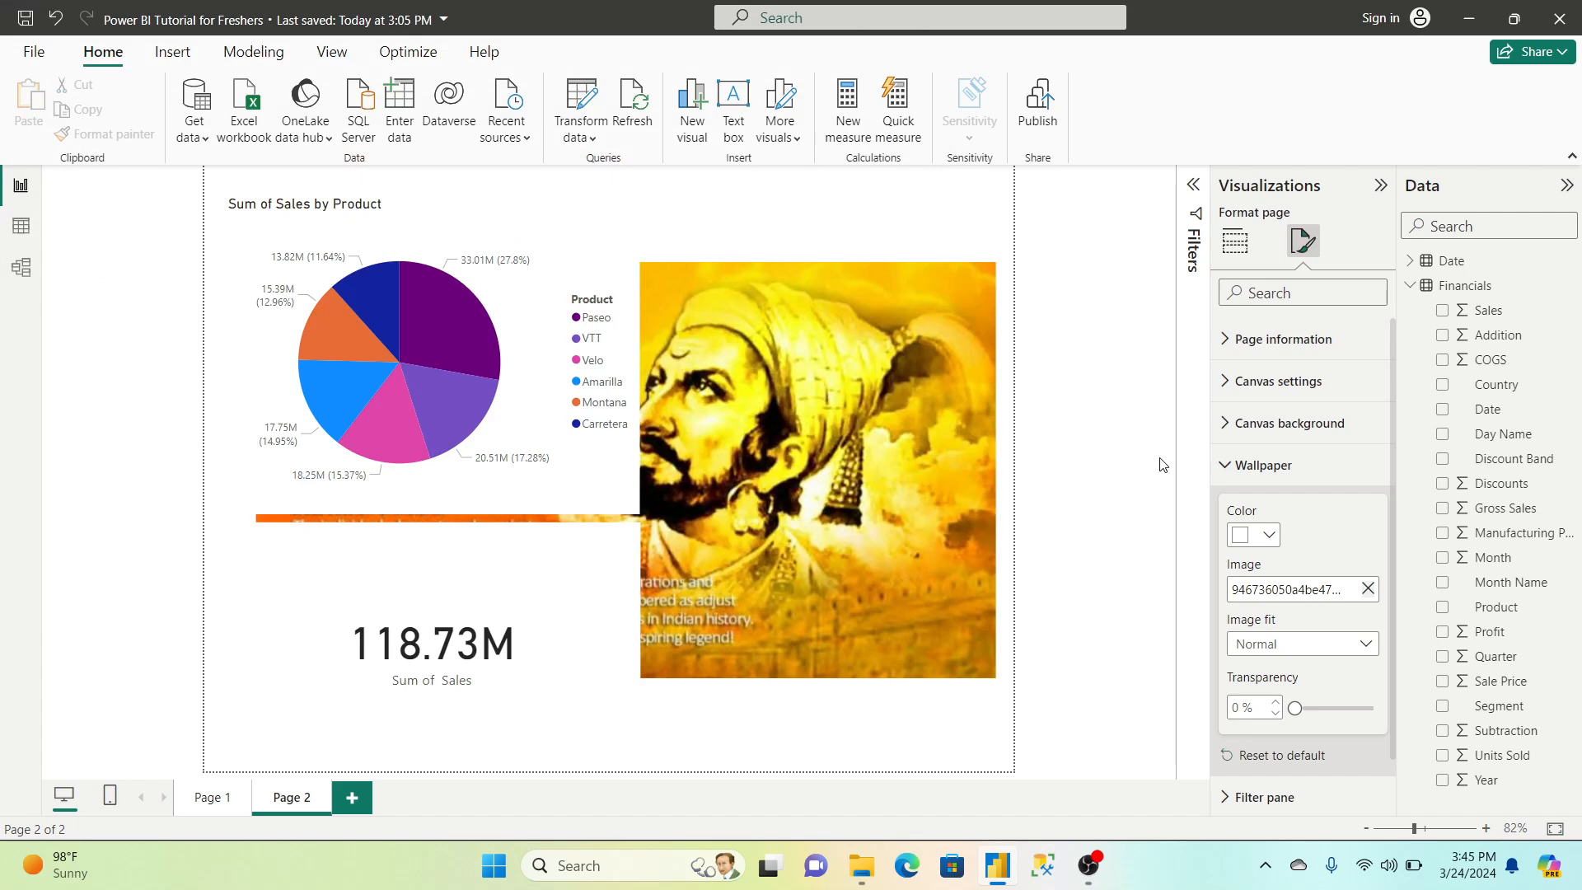
{"action": "left_click", "coordinate": [1270, 535]}
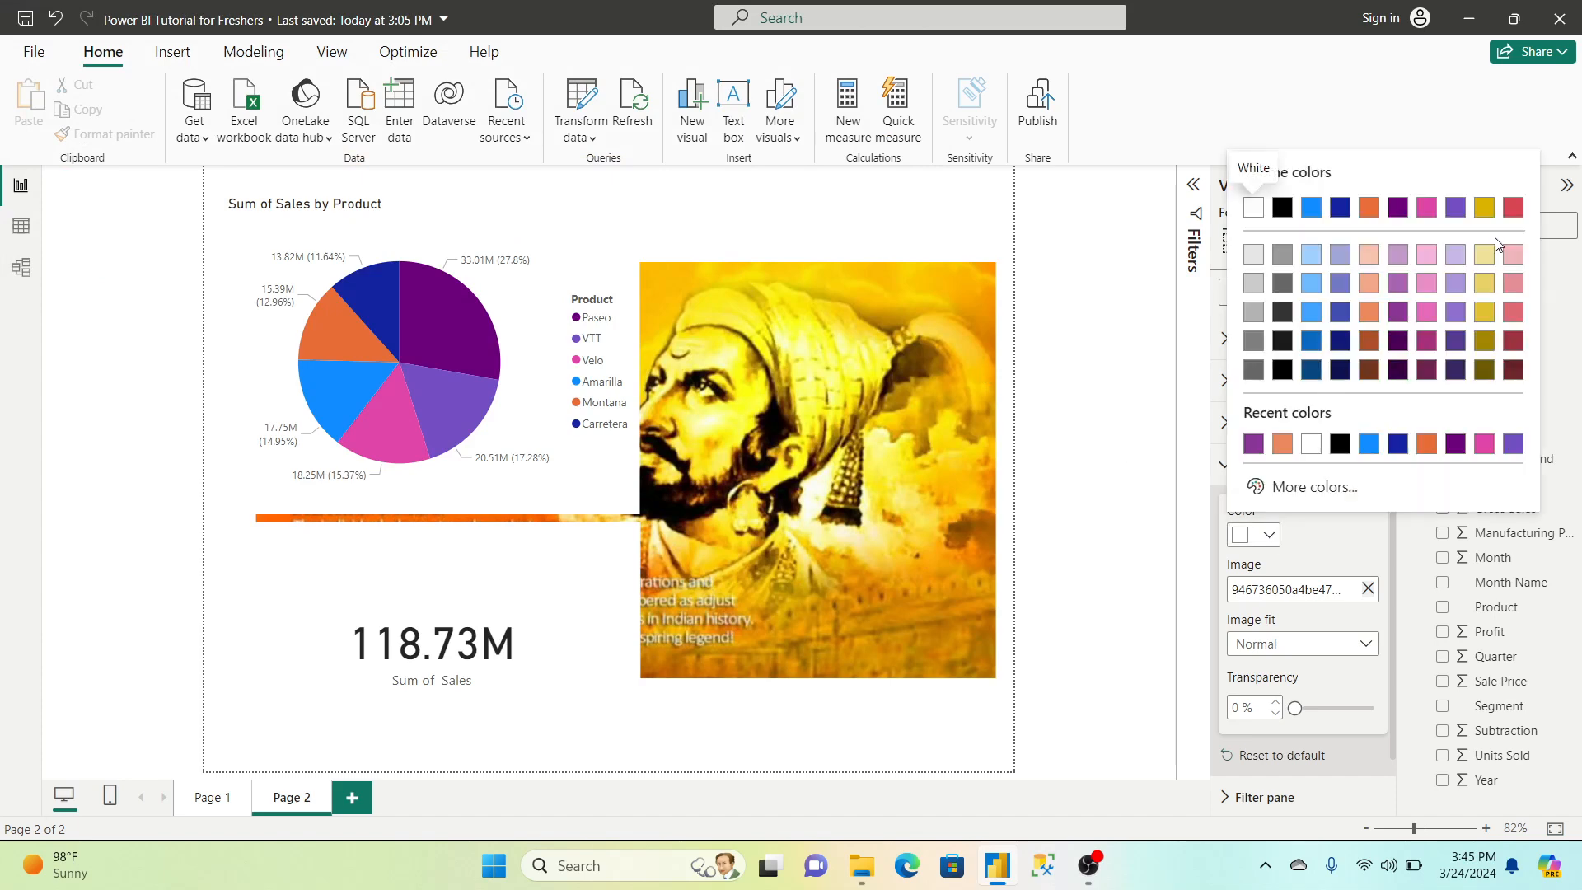
{"action": "left_click", "coordinate": [1490, 258]}
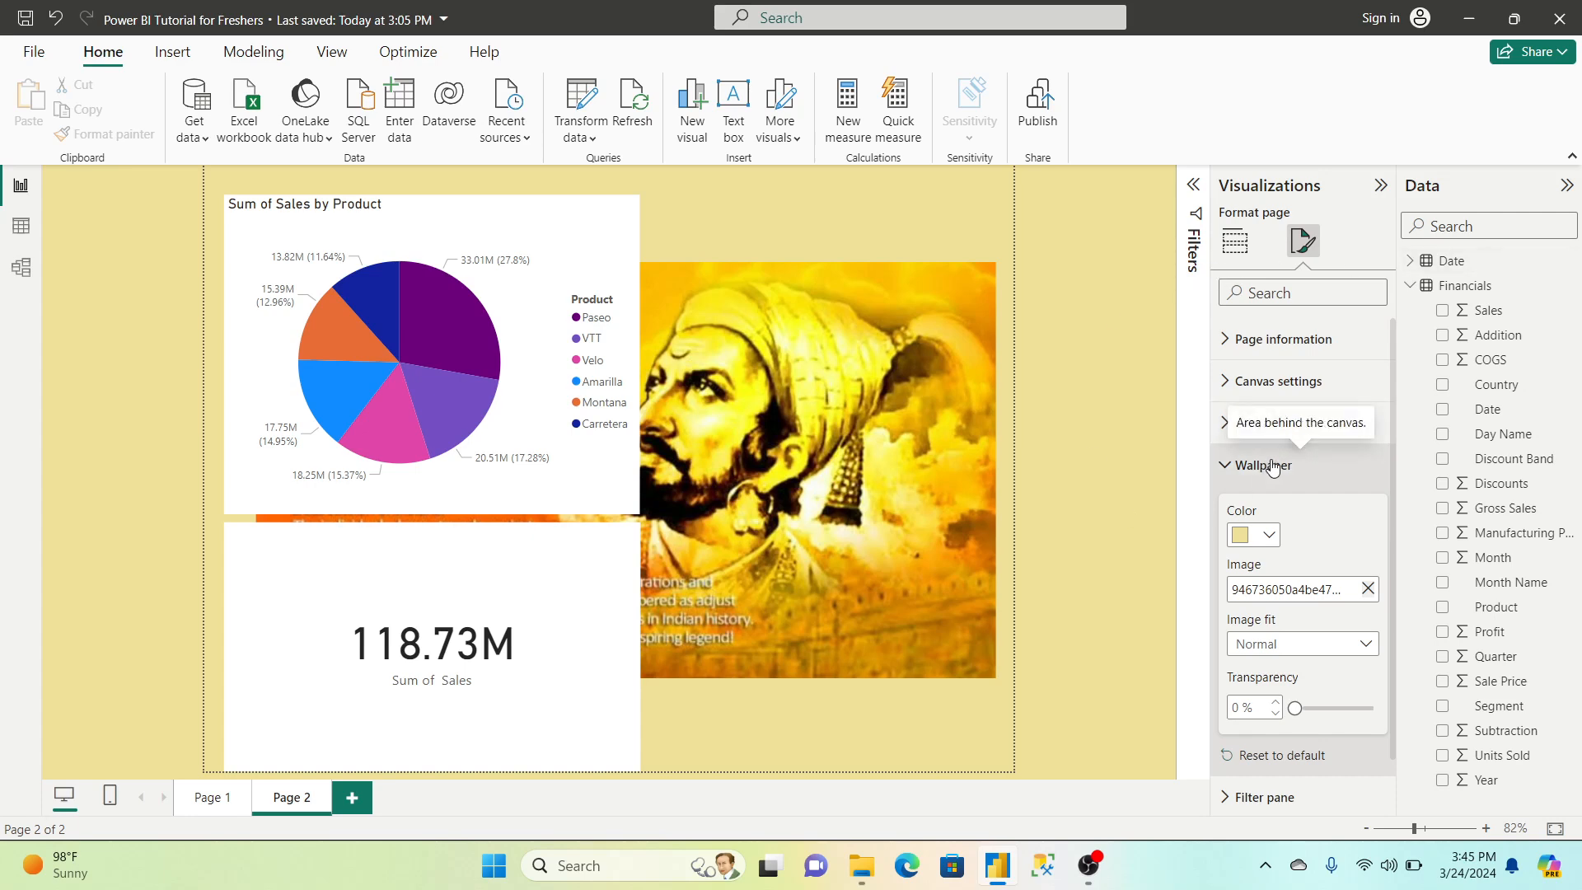
Remove the wallpaper image and set the wallpaper color back to white
{"action": "left_click", "coordinate": [1368, 589]}
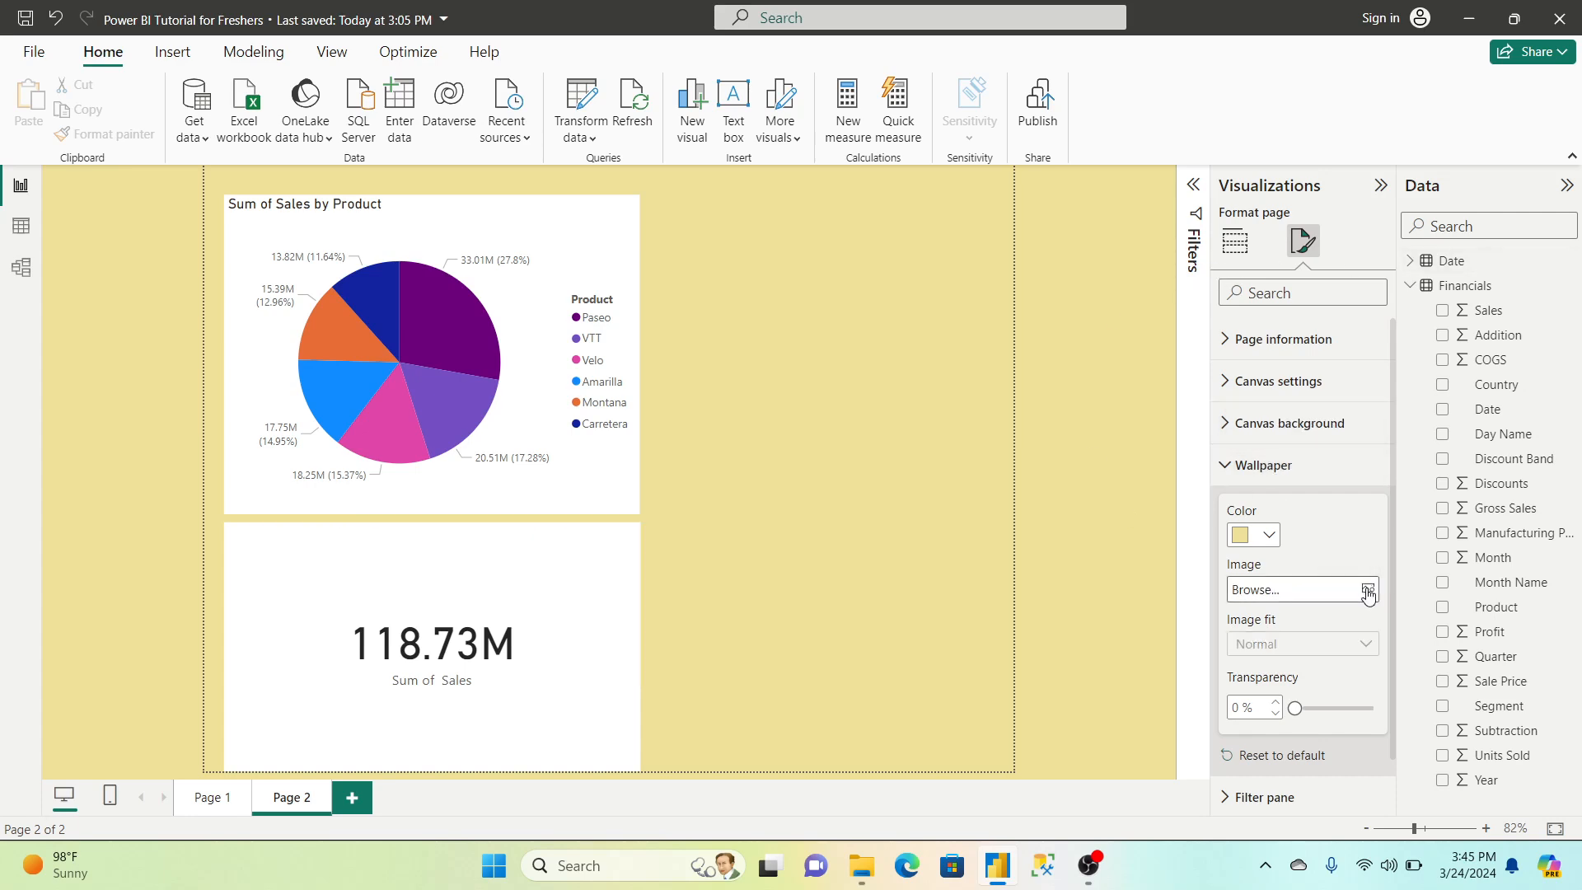
{"action": "left_click", "coordinate": [1267, 541]}
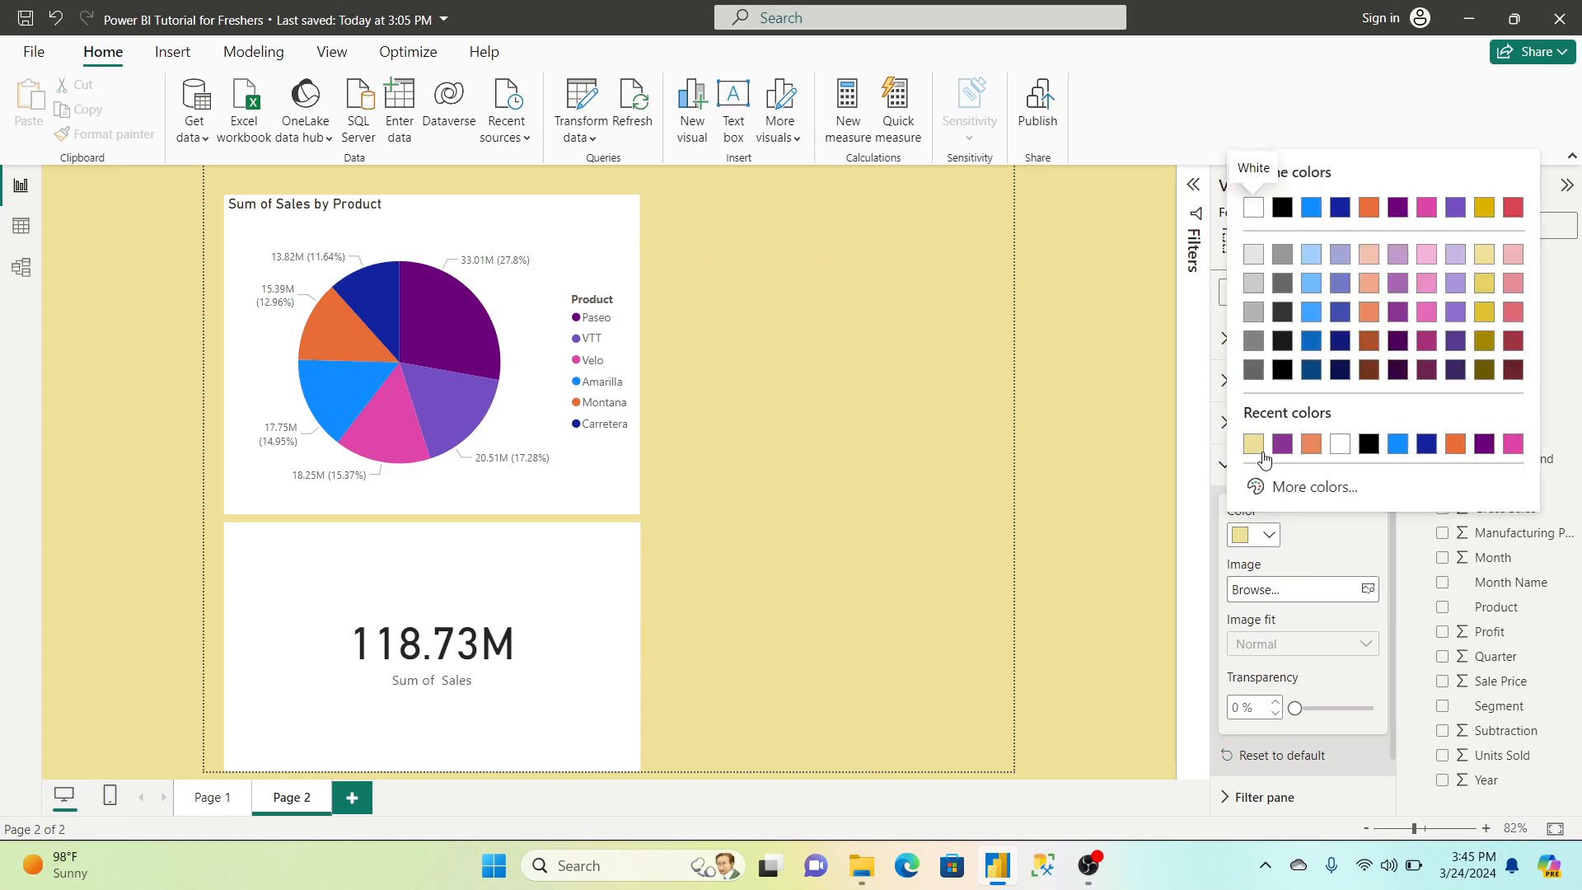
{"action": "left_click", "coordinate": [1349, 450]}
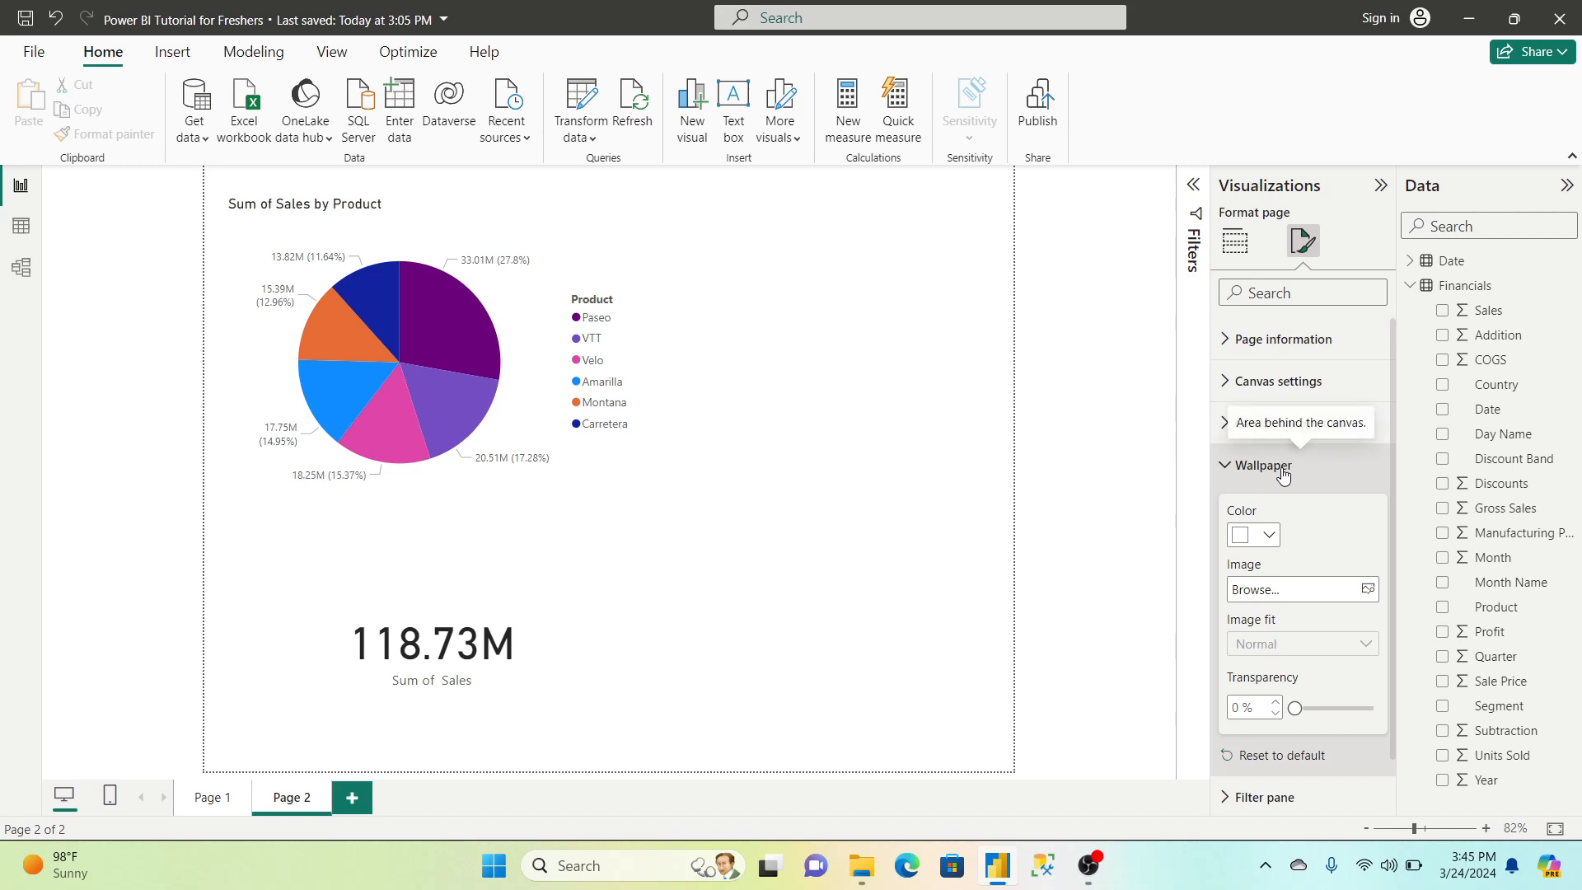
{"action": "left_click", "coordinate": [1284, 466]}
Switch the canvas type of Page 2 back to 16:9
{"action": "left_click", "coordinate": [1266, 384]}
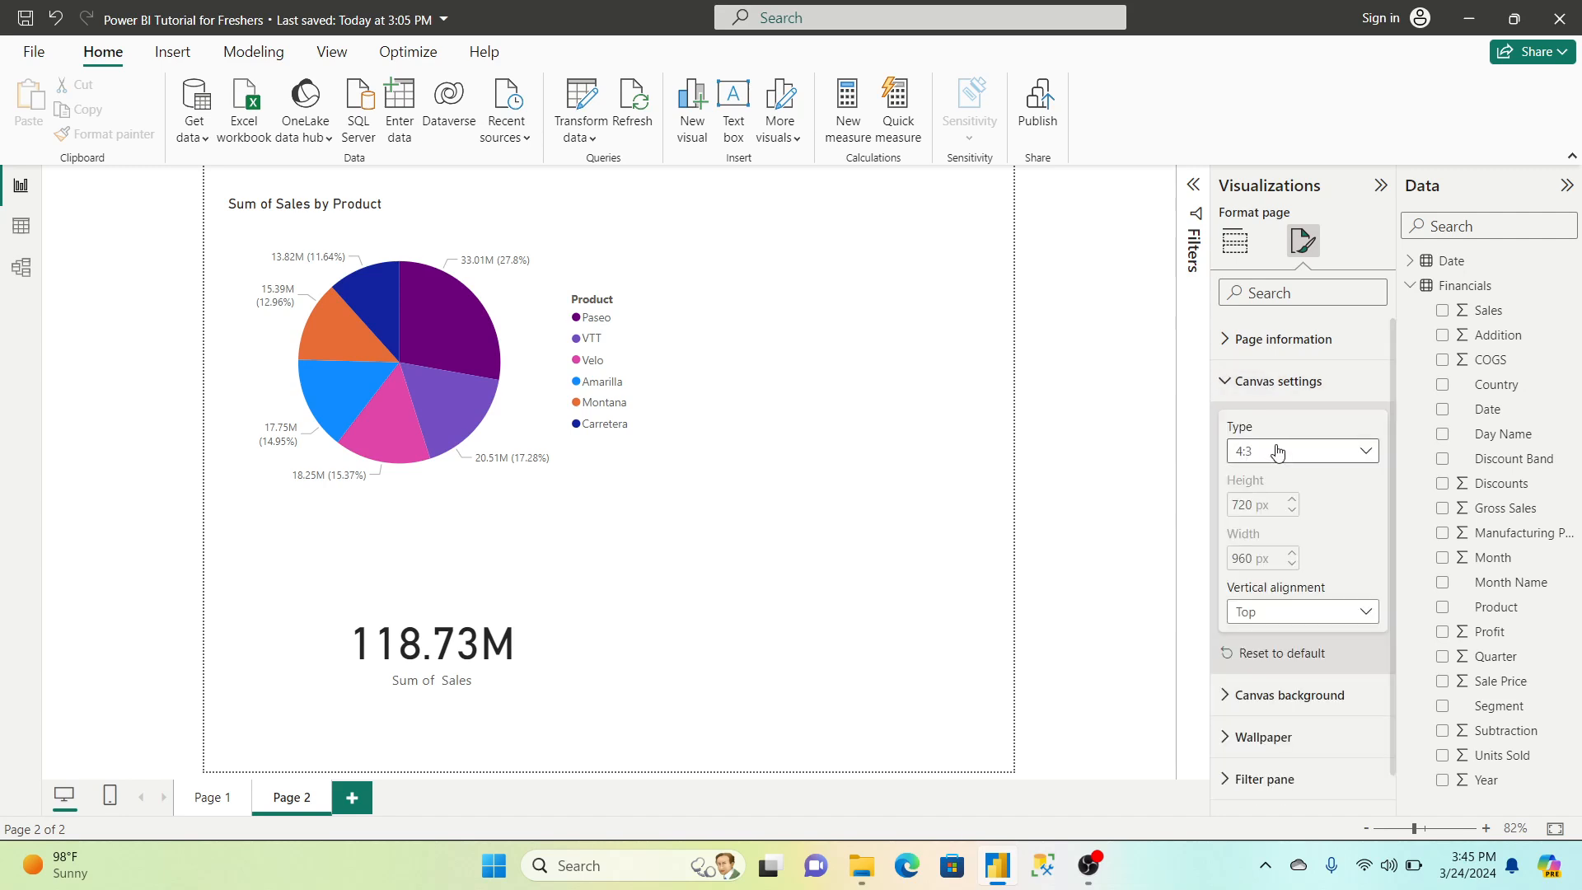
{"action": "left_click", "coordinate": [1278, 452]}
{"action": "left_click", "coordinate": [1254, 475]}
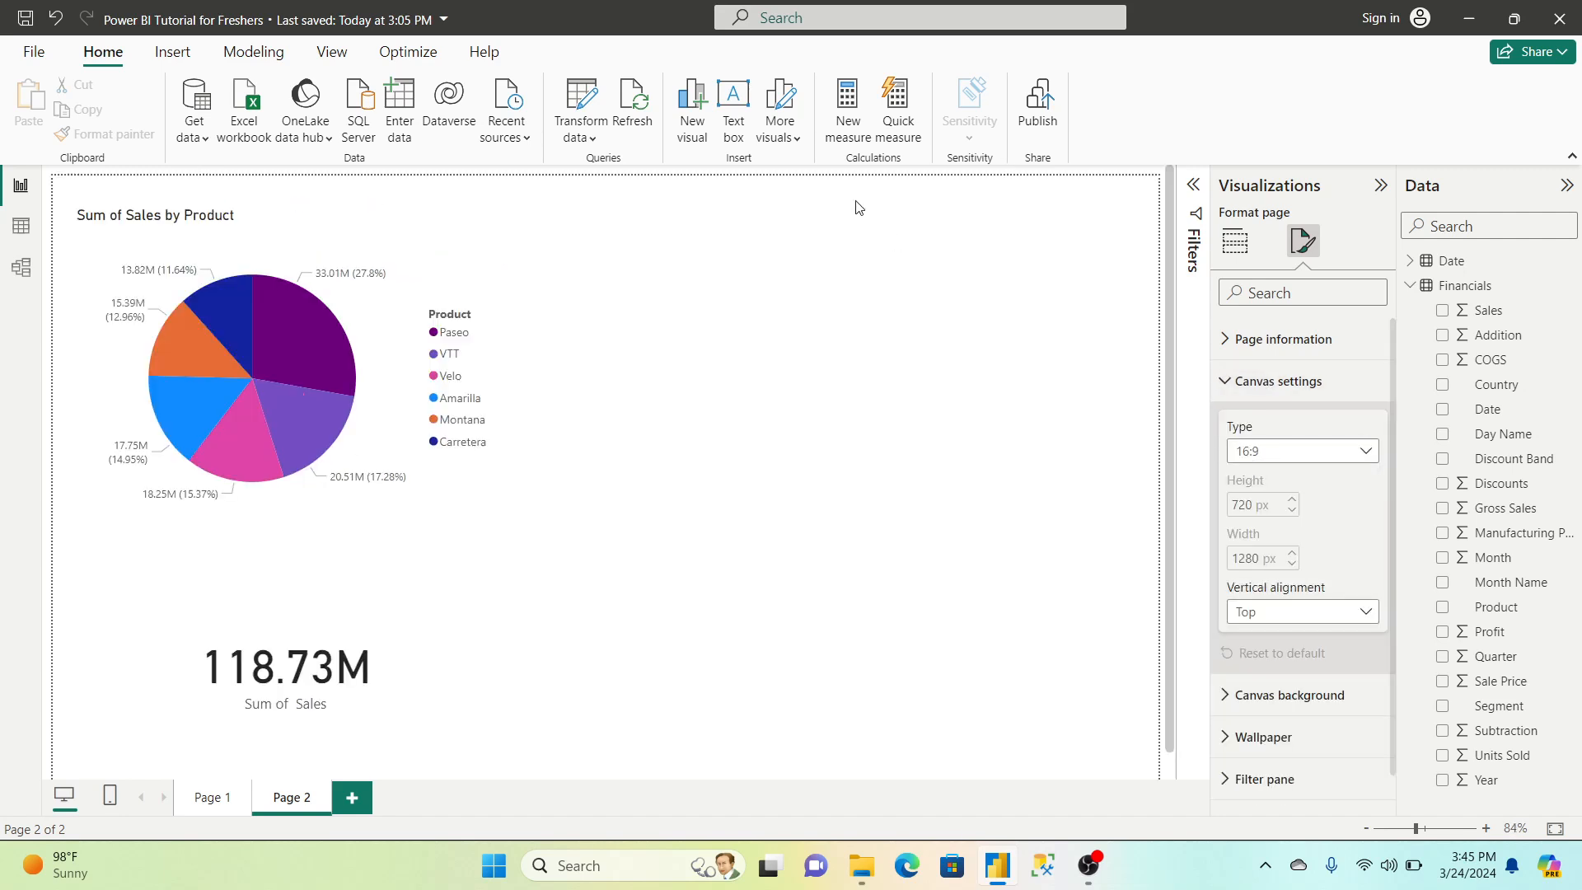
Apply the Fit to width page view to Page 2 and return from page formatting to building visuals
{"action": "left_click", "coordinate": [332, 51]}
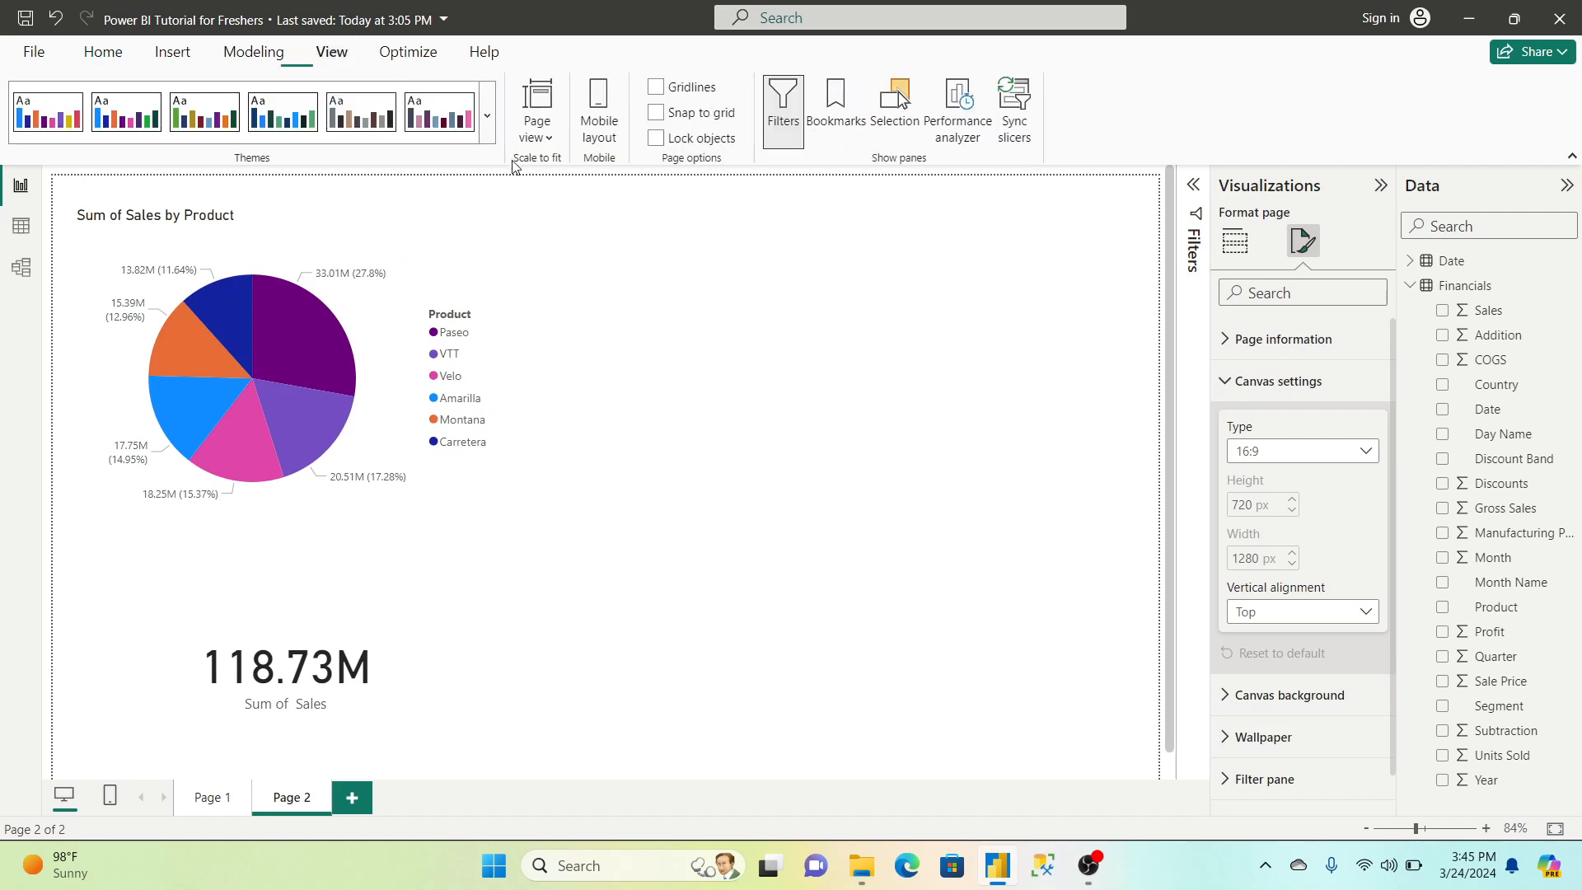
{"action": "left_click", "coordinate": [542, 142]}
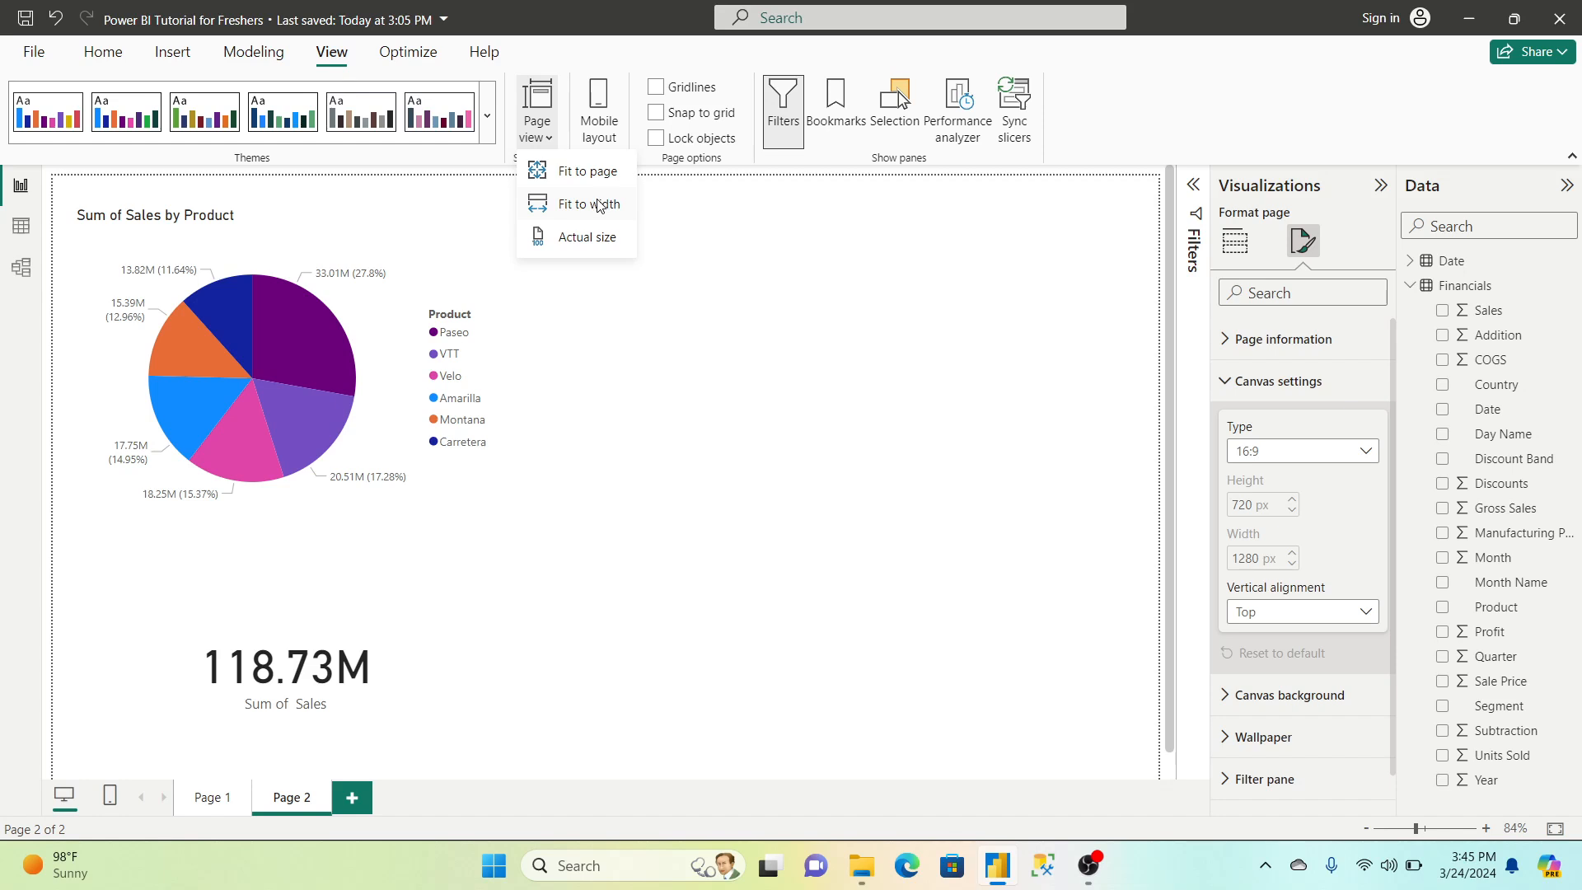
{"action": "left_click", "coordinate": [607, 203]}
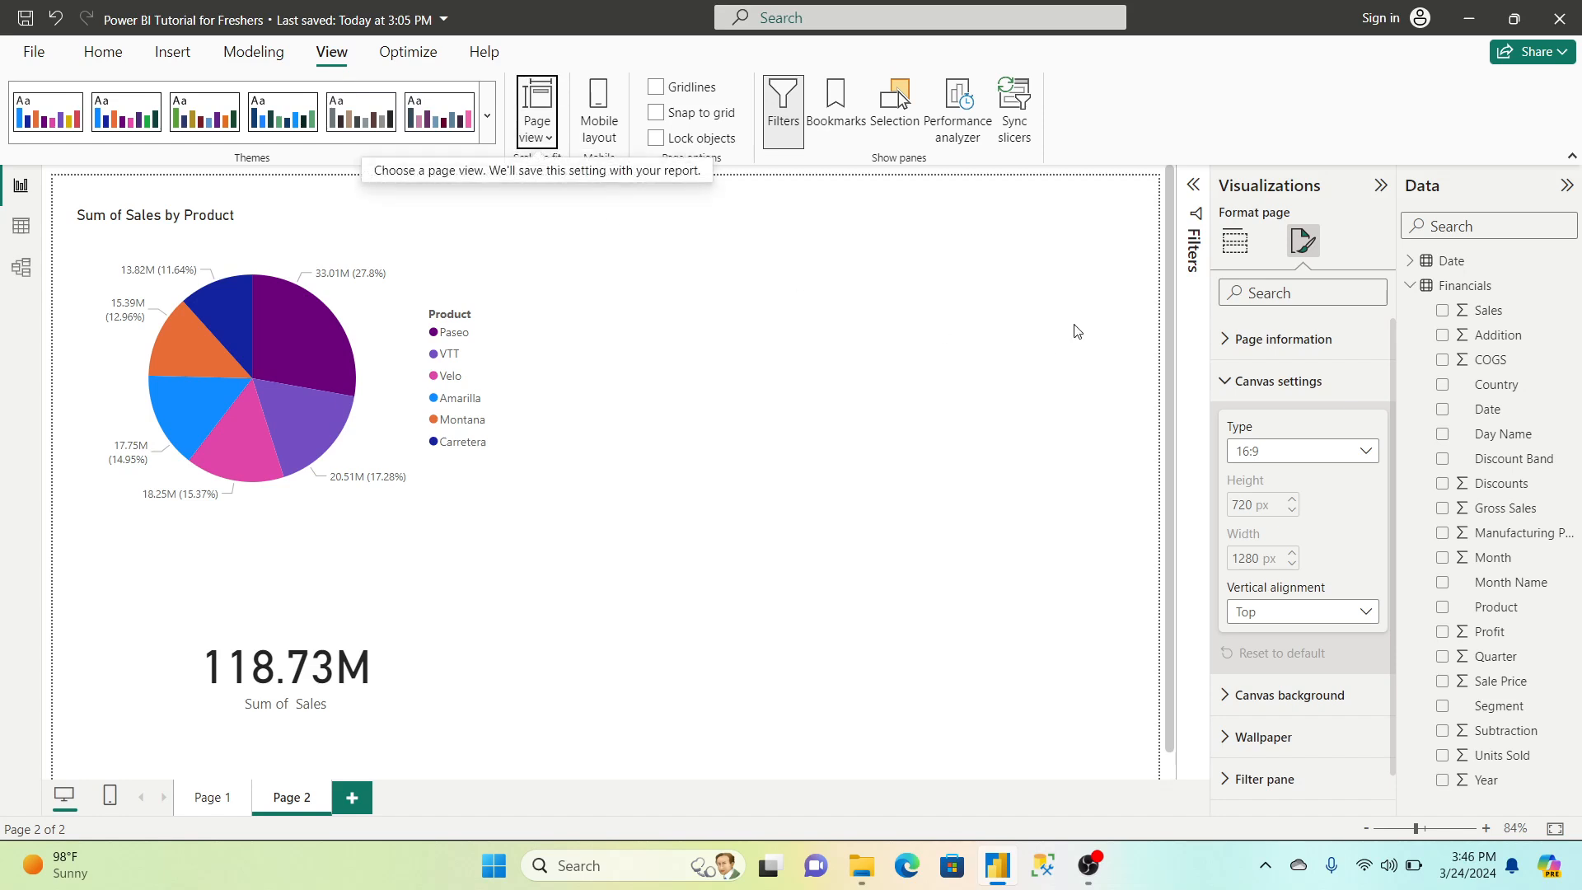
{"action": "left_click", "coordinate": [1279, 389]}
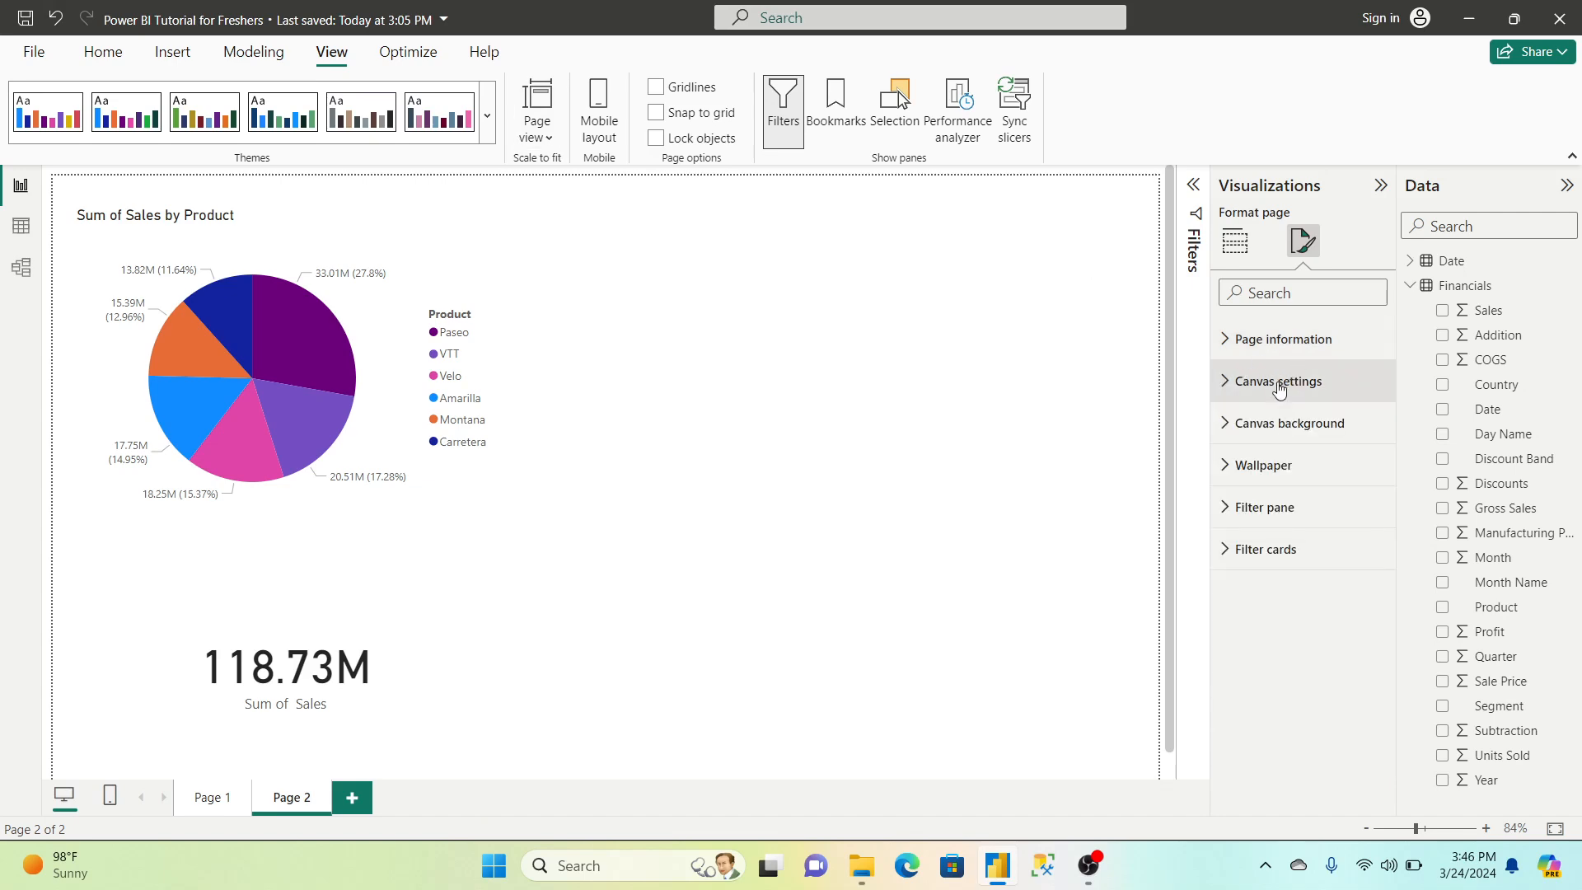
{"action": "left_click", "coordinate": [1233, 246]}
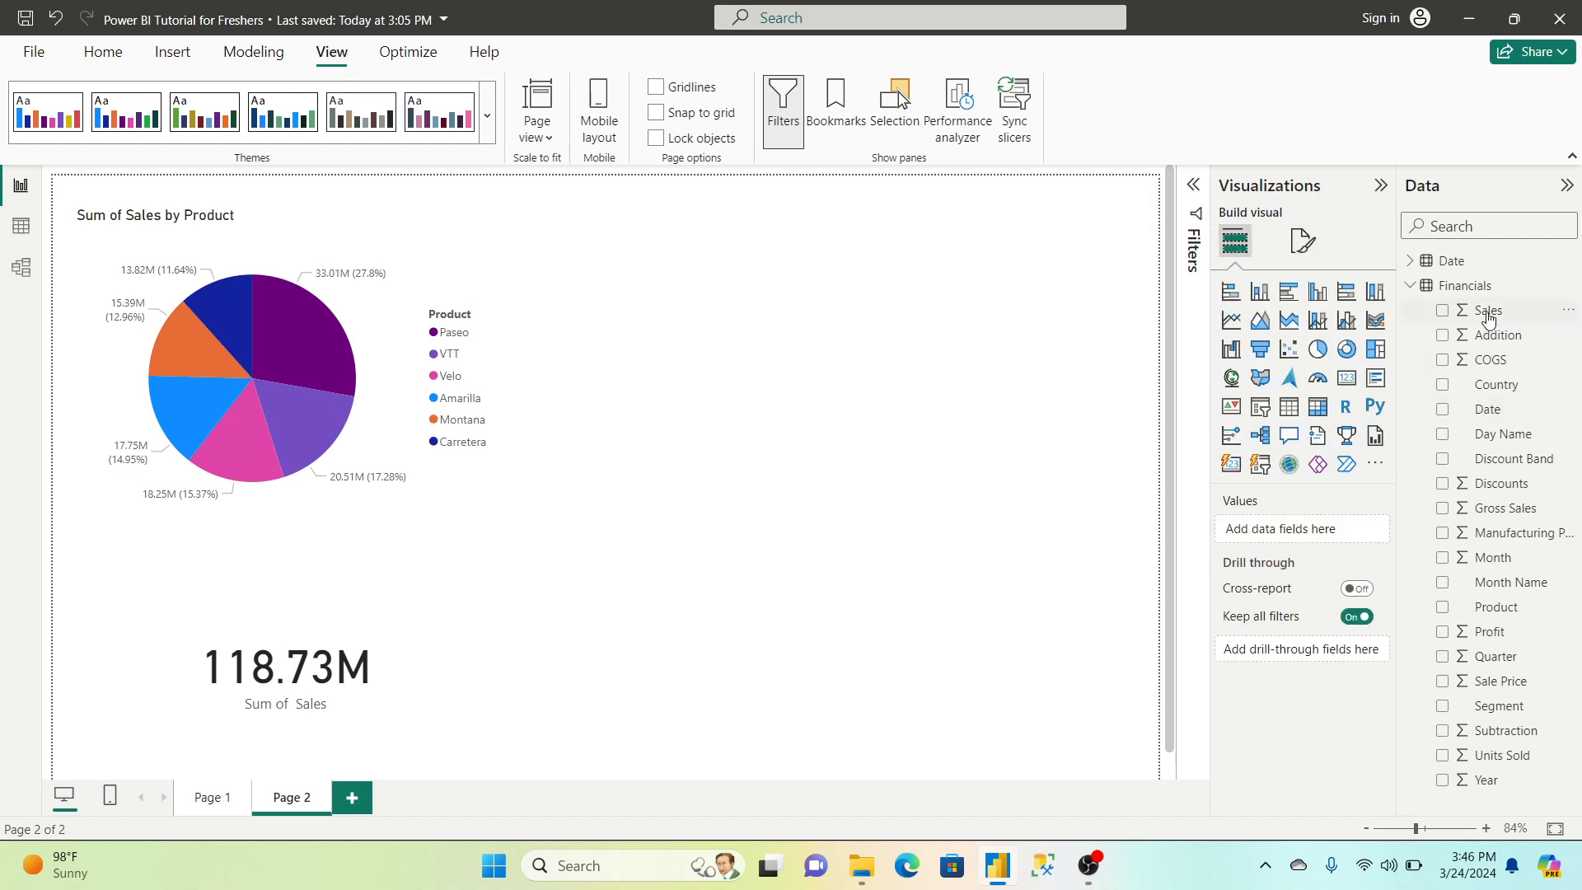
Examine the fields of the Date and Financials tables by collapsing and expanding both tables in the field list
{"action": "left_click", "coordinate": [1410, 285]}
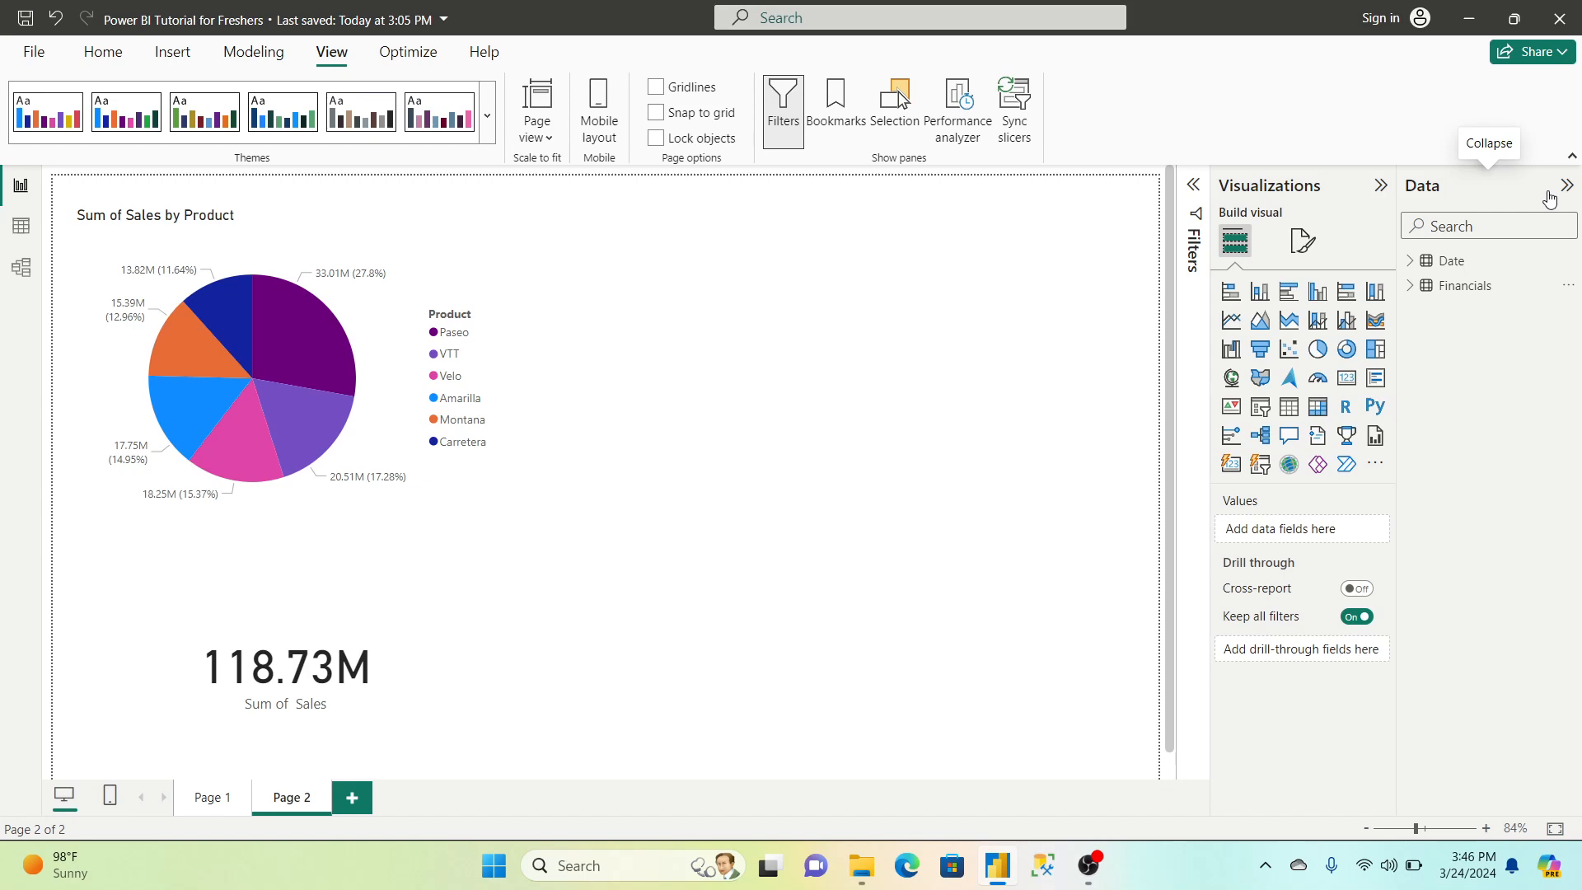
{"action": "left_click", "coordinate": [1412, 263]}
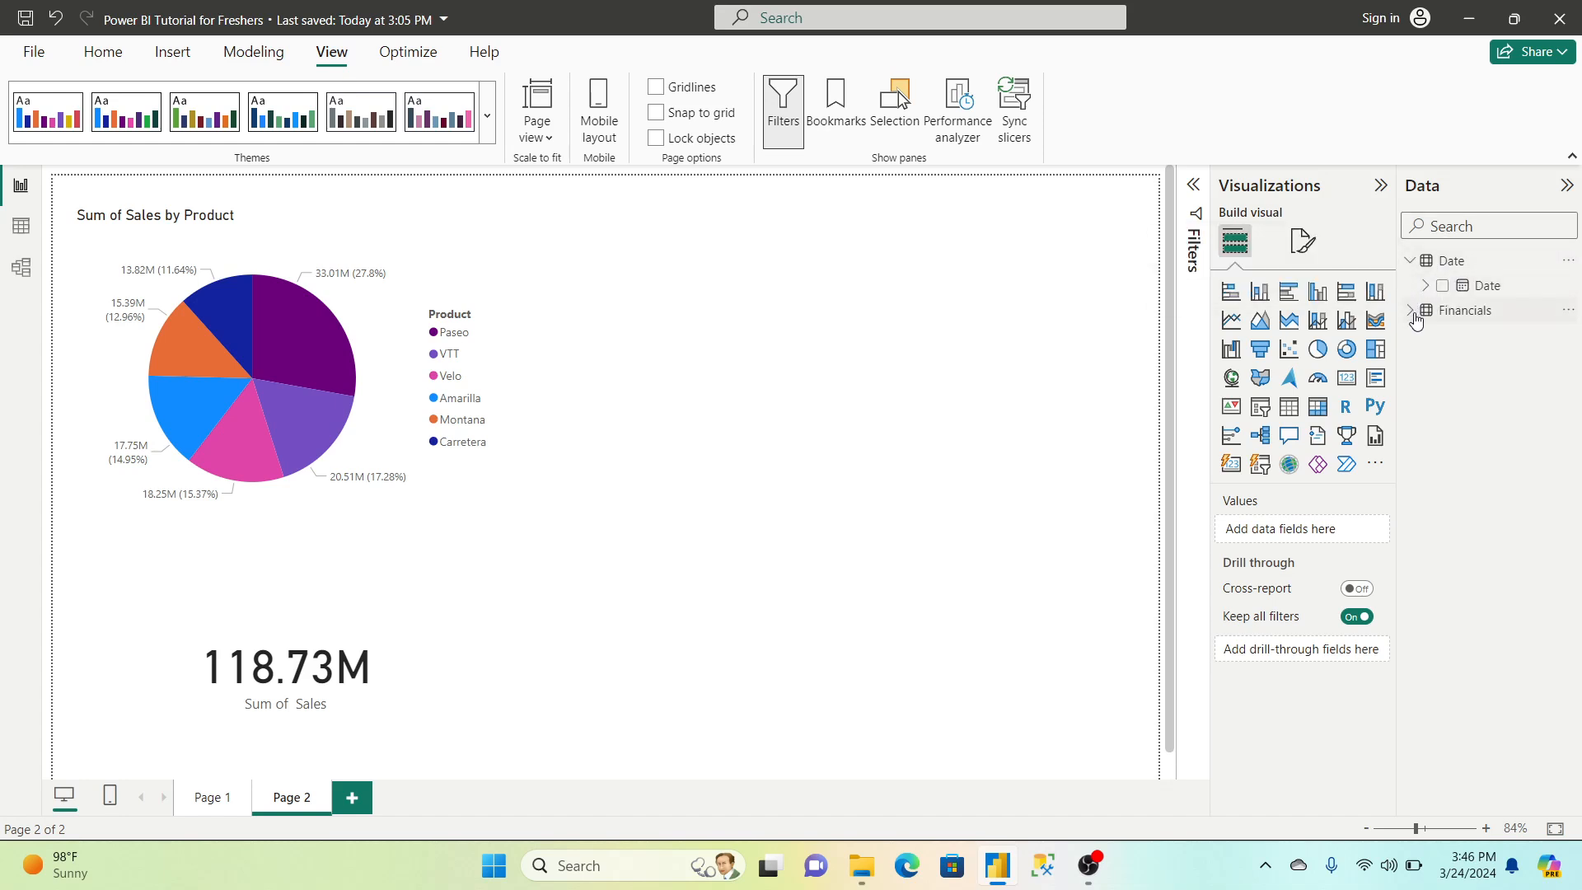
{"action": "left_click", "coordinate": [1414, 312]}
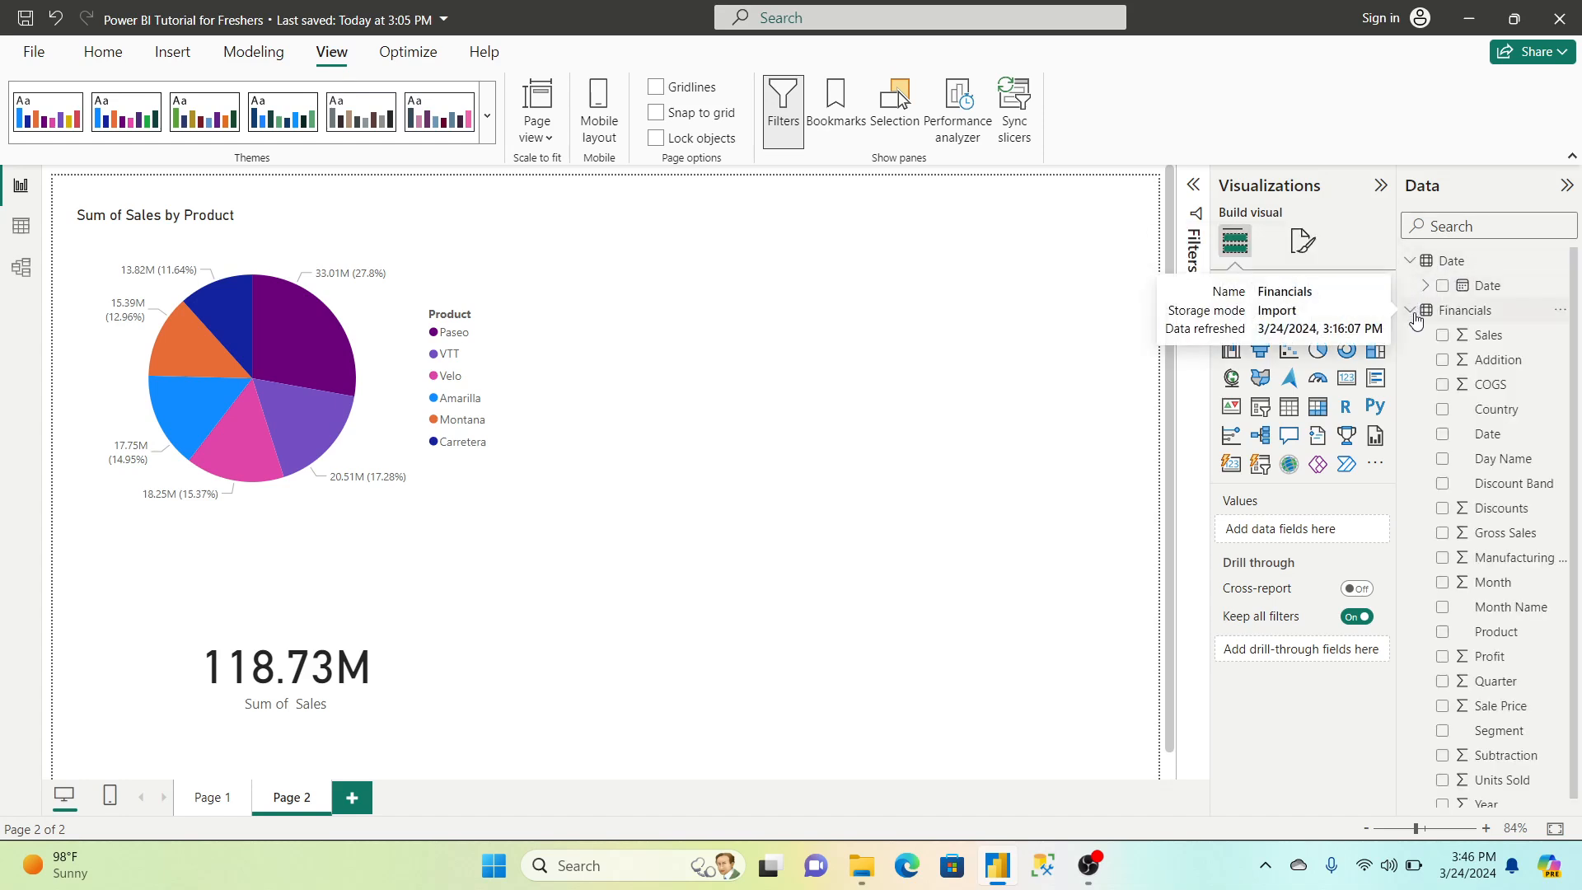
{"action": "left_click", "coordinate": [1411, 313]}
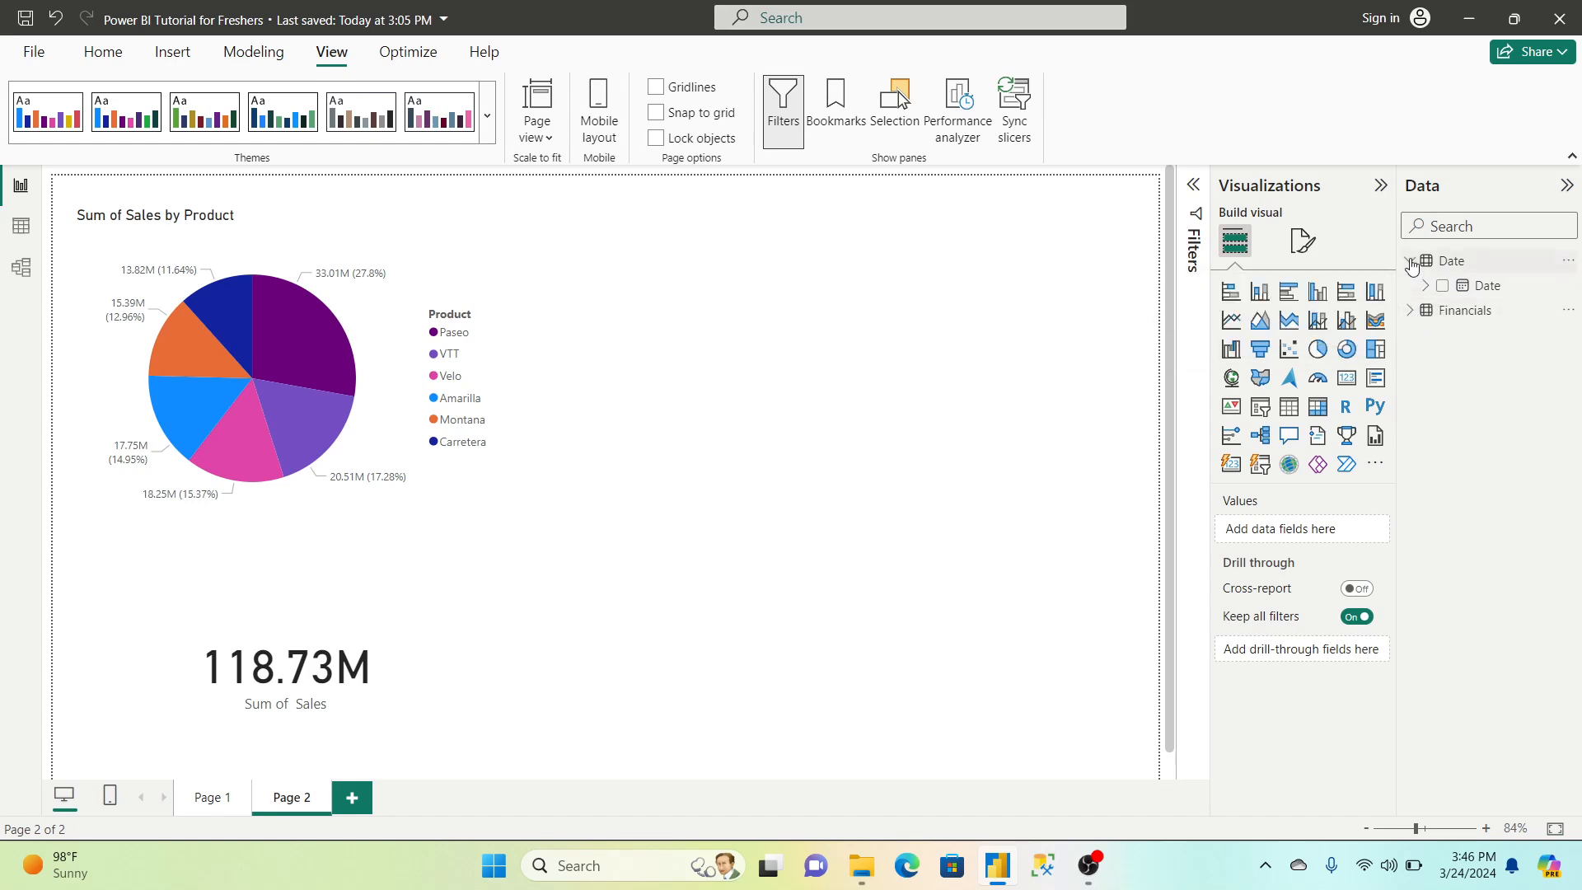
{"action": "left_click", "coordinate": [1411, 264]}
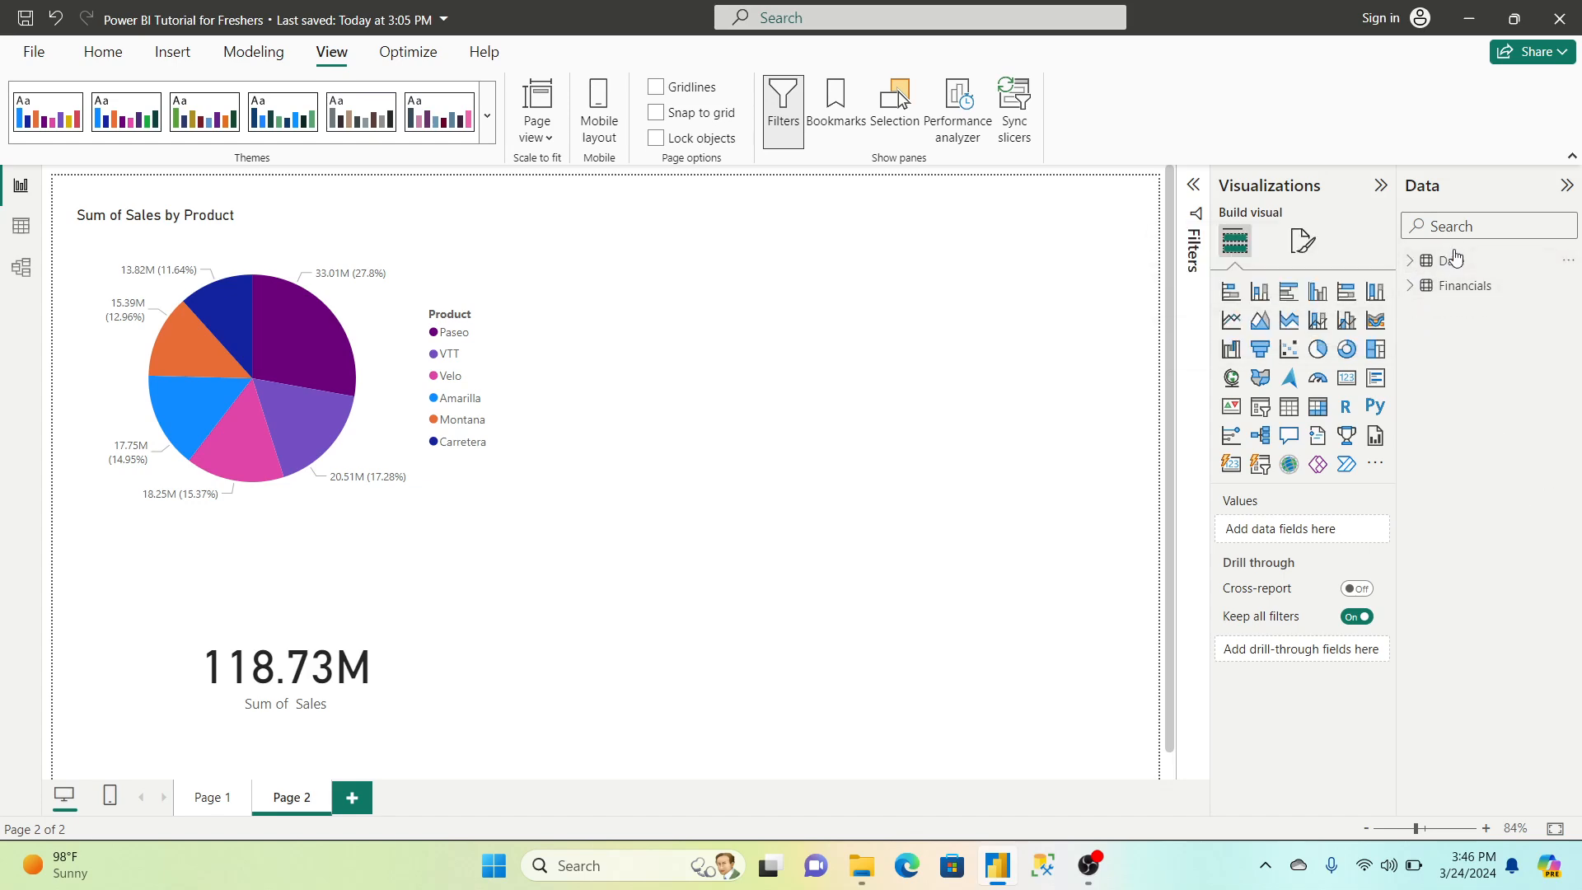
{"action": "left_click", "coordinate": [1411, 264]}
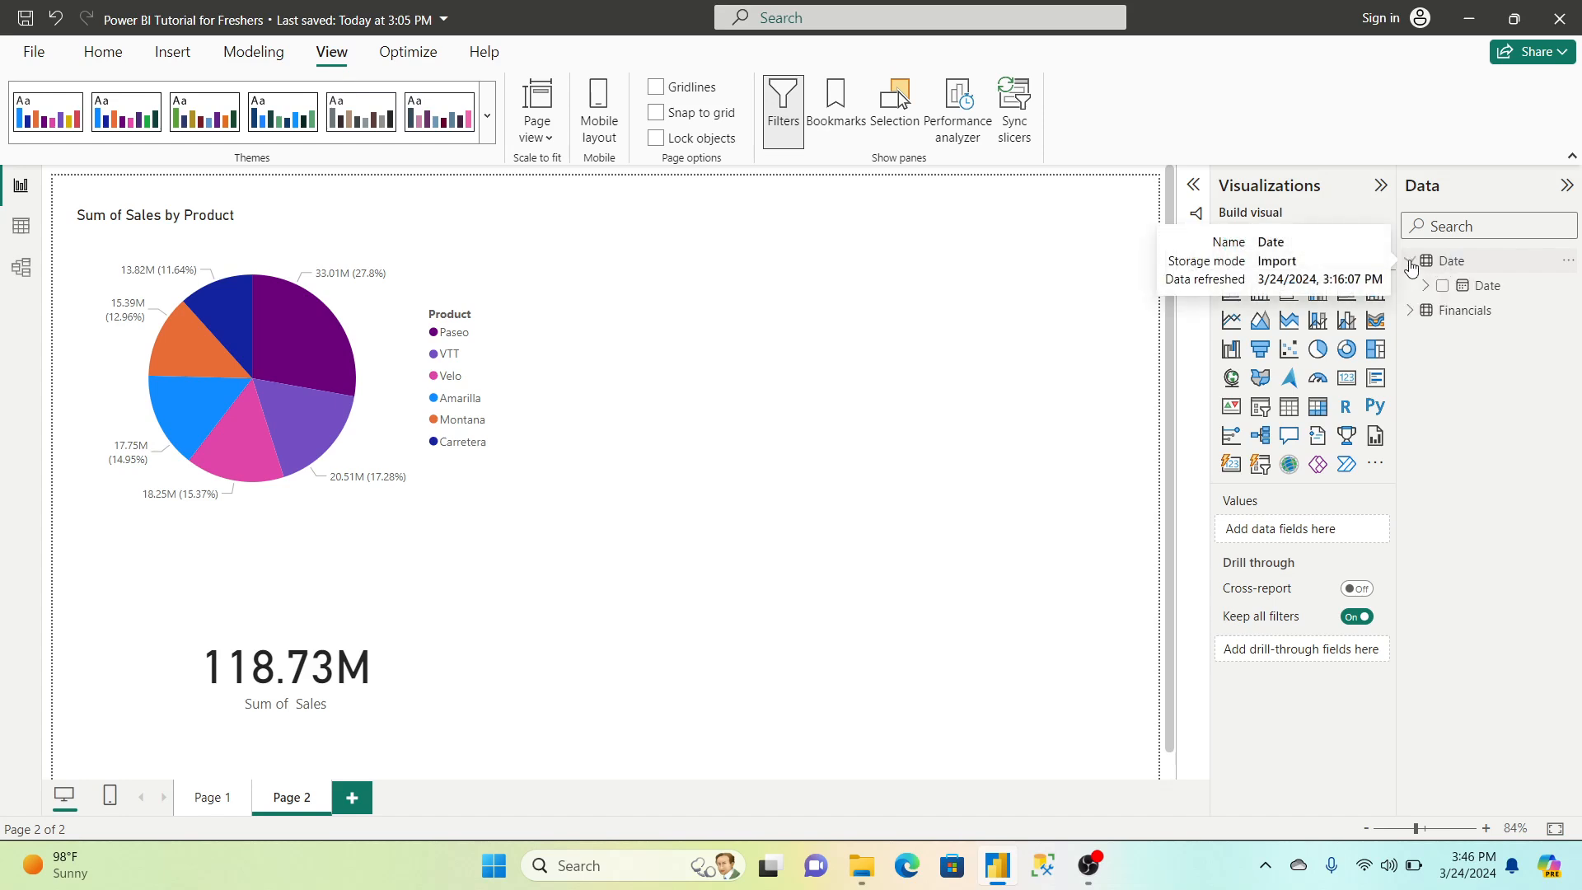
{"action": "left_click", "coordinate": [1411, 313]}
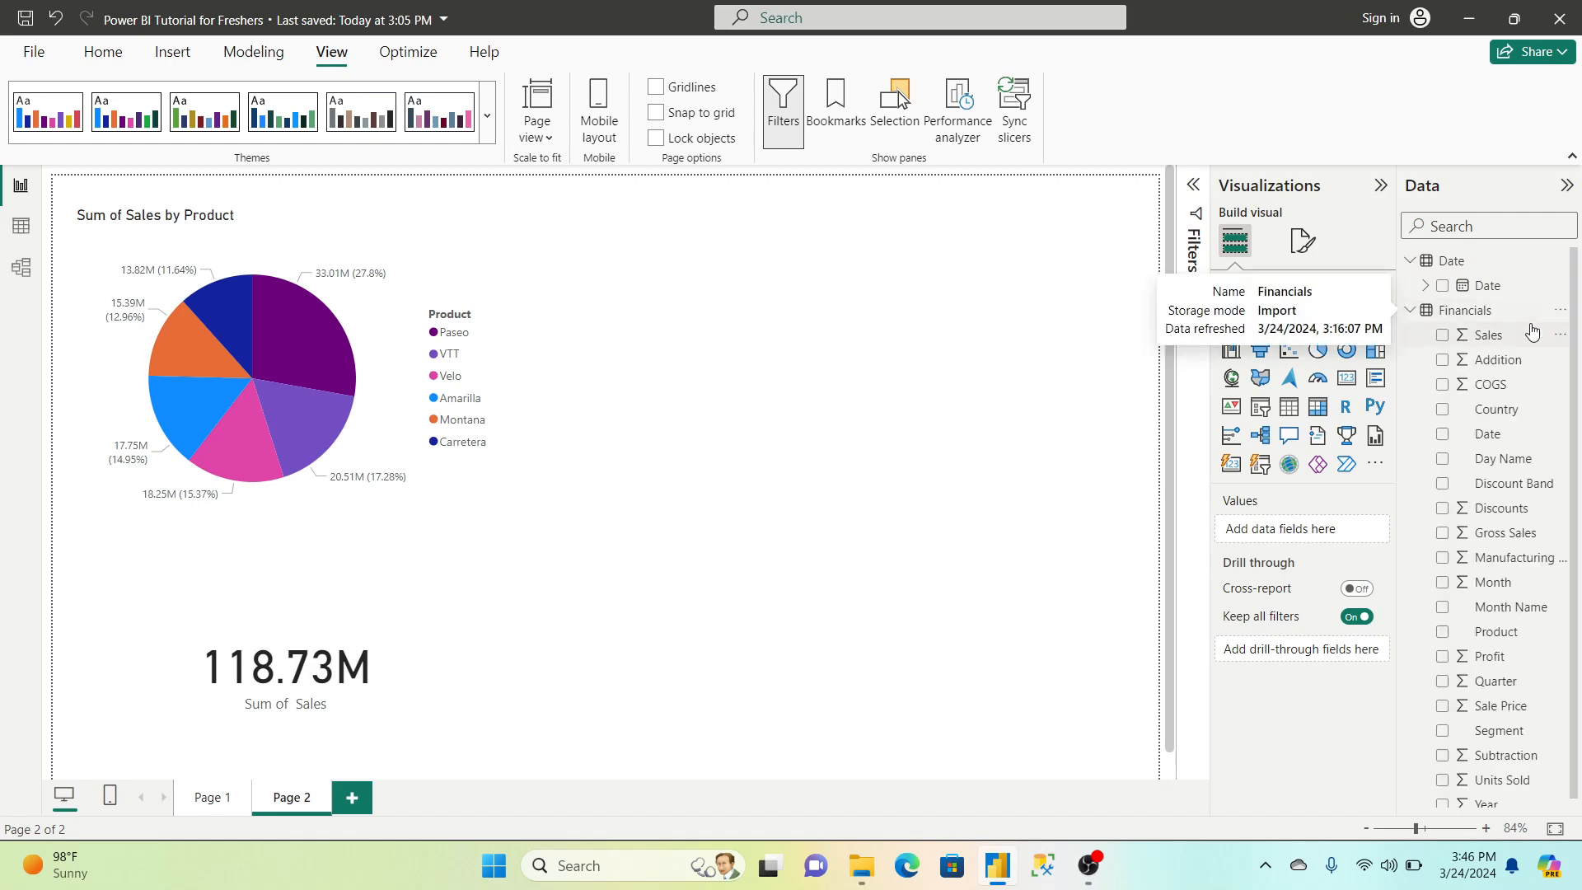
{"action": "mouse_move", "coordinate": [1449, 321]}
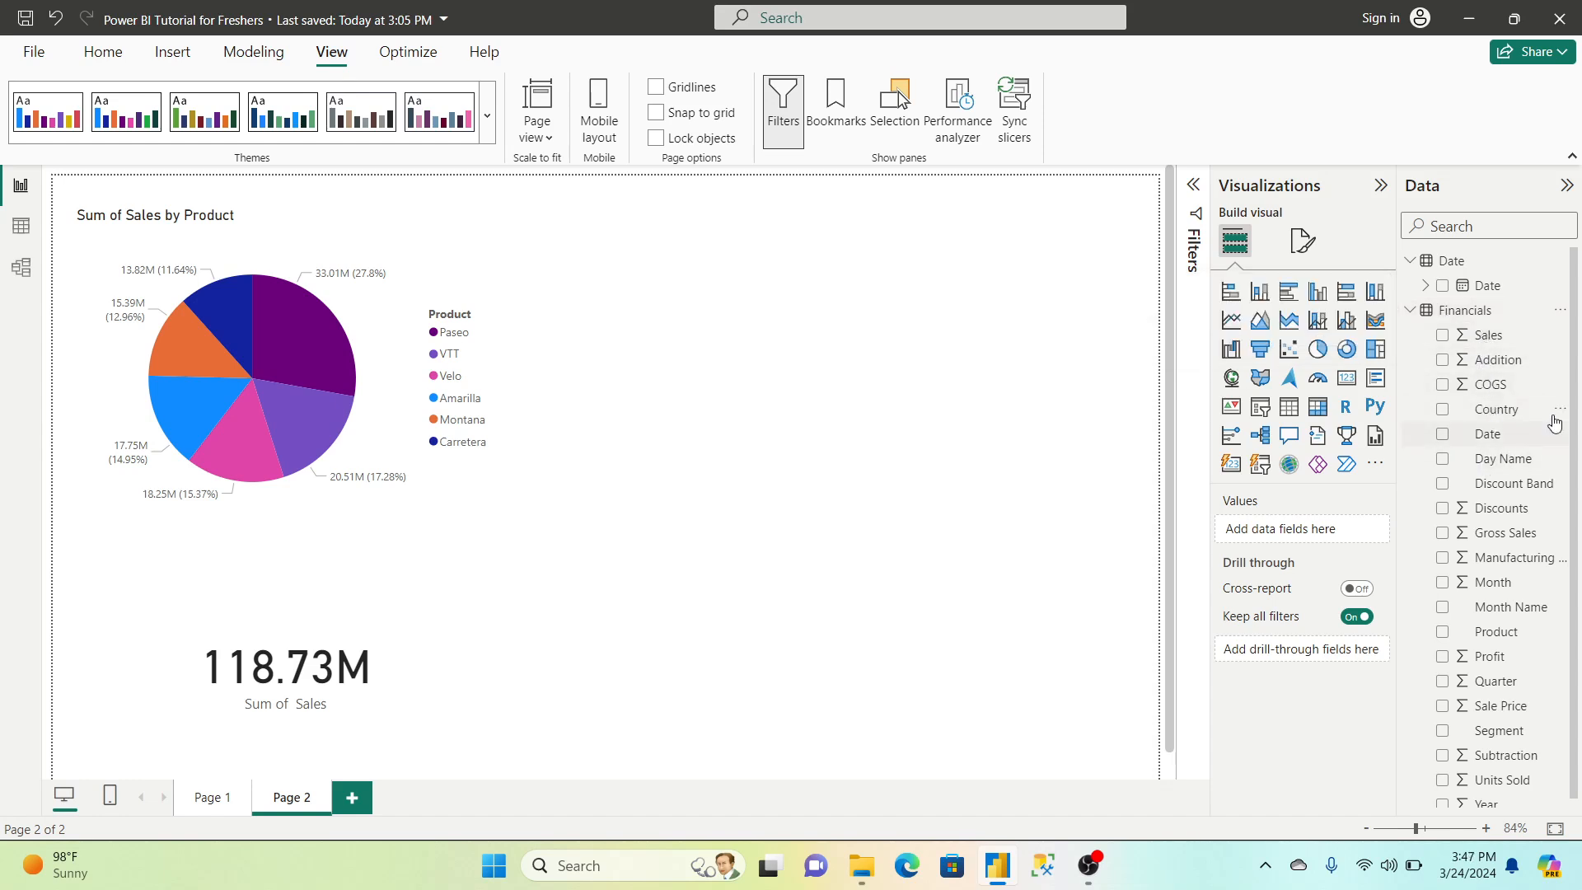
{"action": "left_click_drag", "start_coordinate": [1575, 407], "coordinate": [1580, 459]}
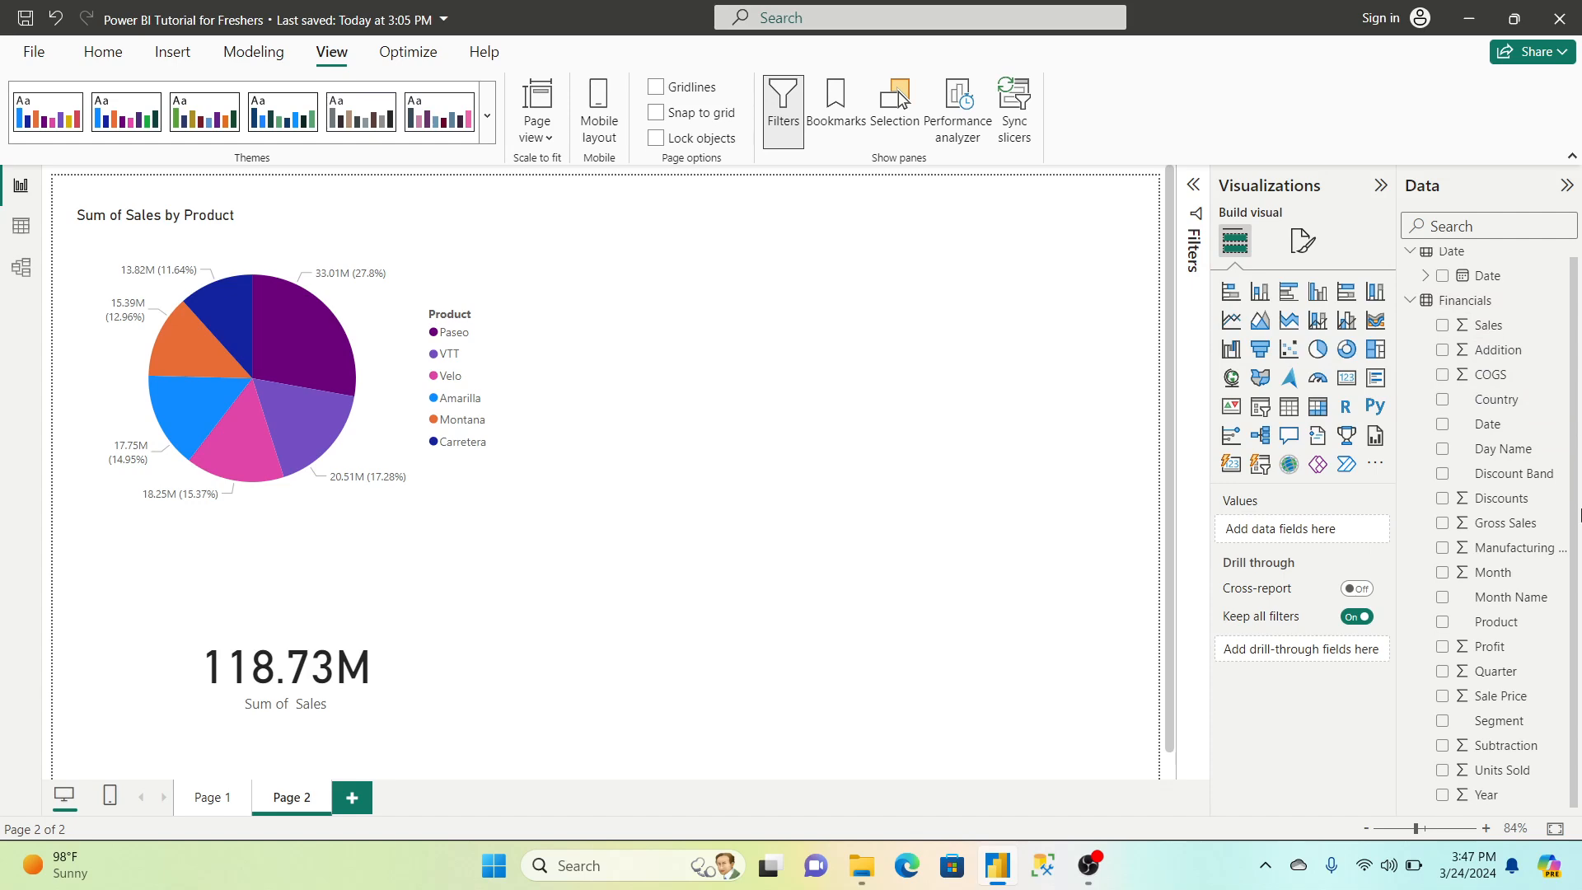
{"action": "scroll", "coordinate": [1551, 396], "scroll_direction": "up", "scroll_amount": 1}
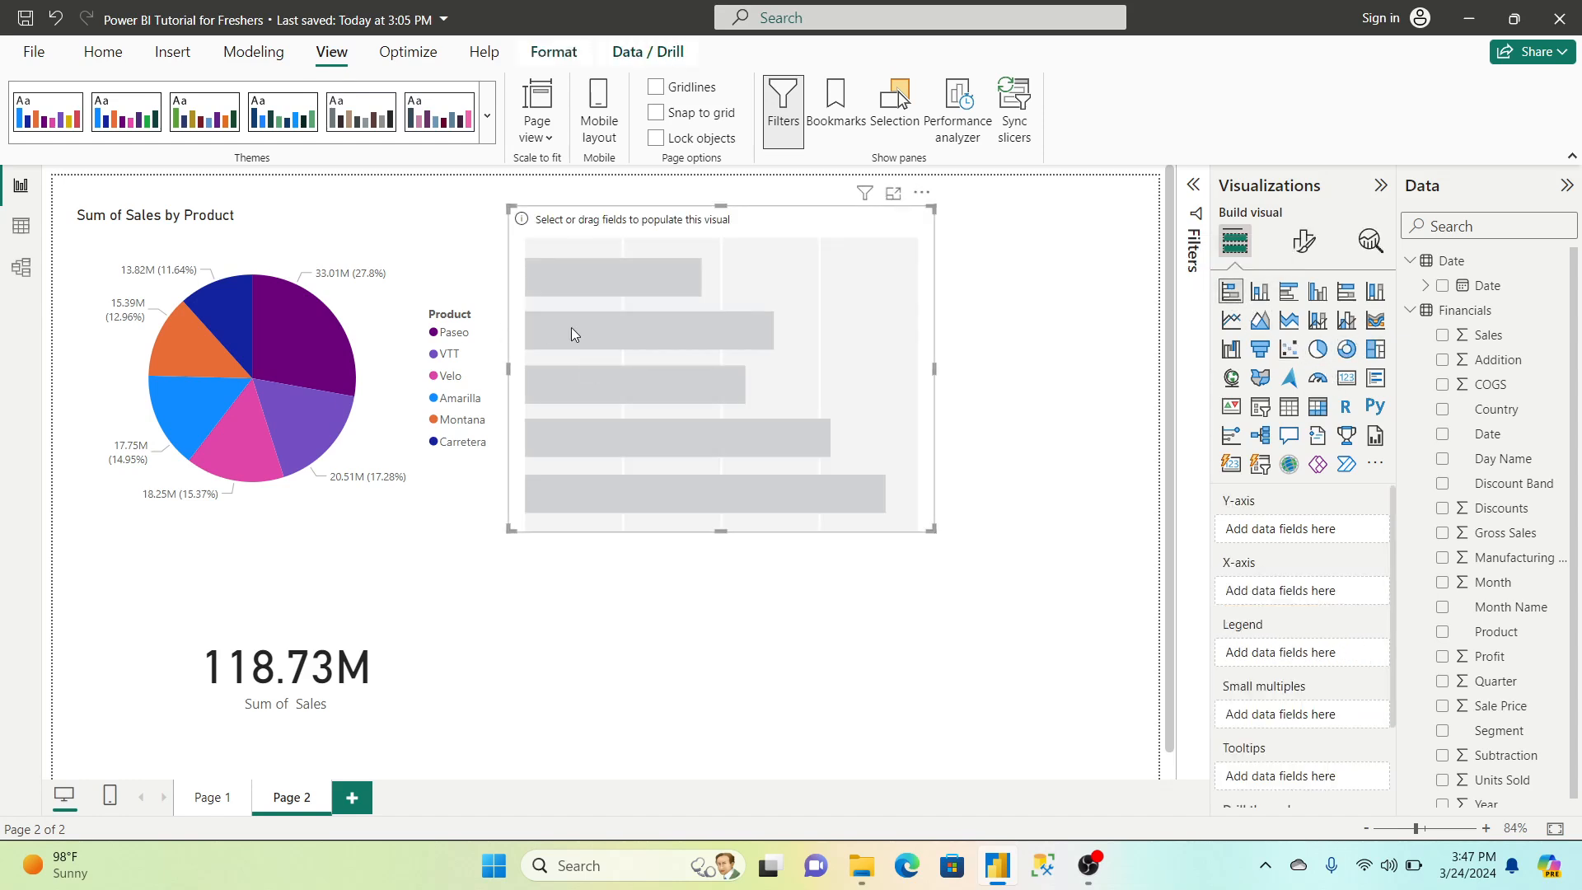
Add a stacked bar chart beside the pie chart, with Day Name on the Y-axis and Sum of Gross Sales on the X-axis
{"action": "left_click_drag", "start_coordinate": [629, 335], "coordinate": [695, 325]}
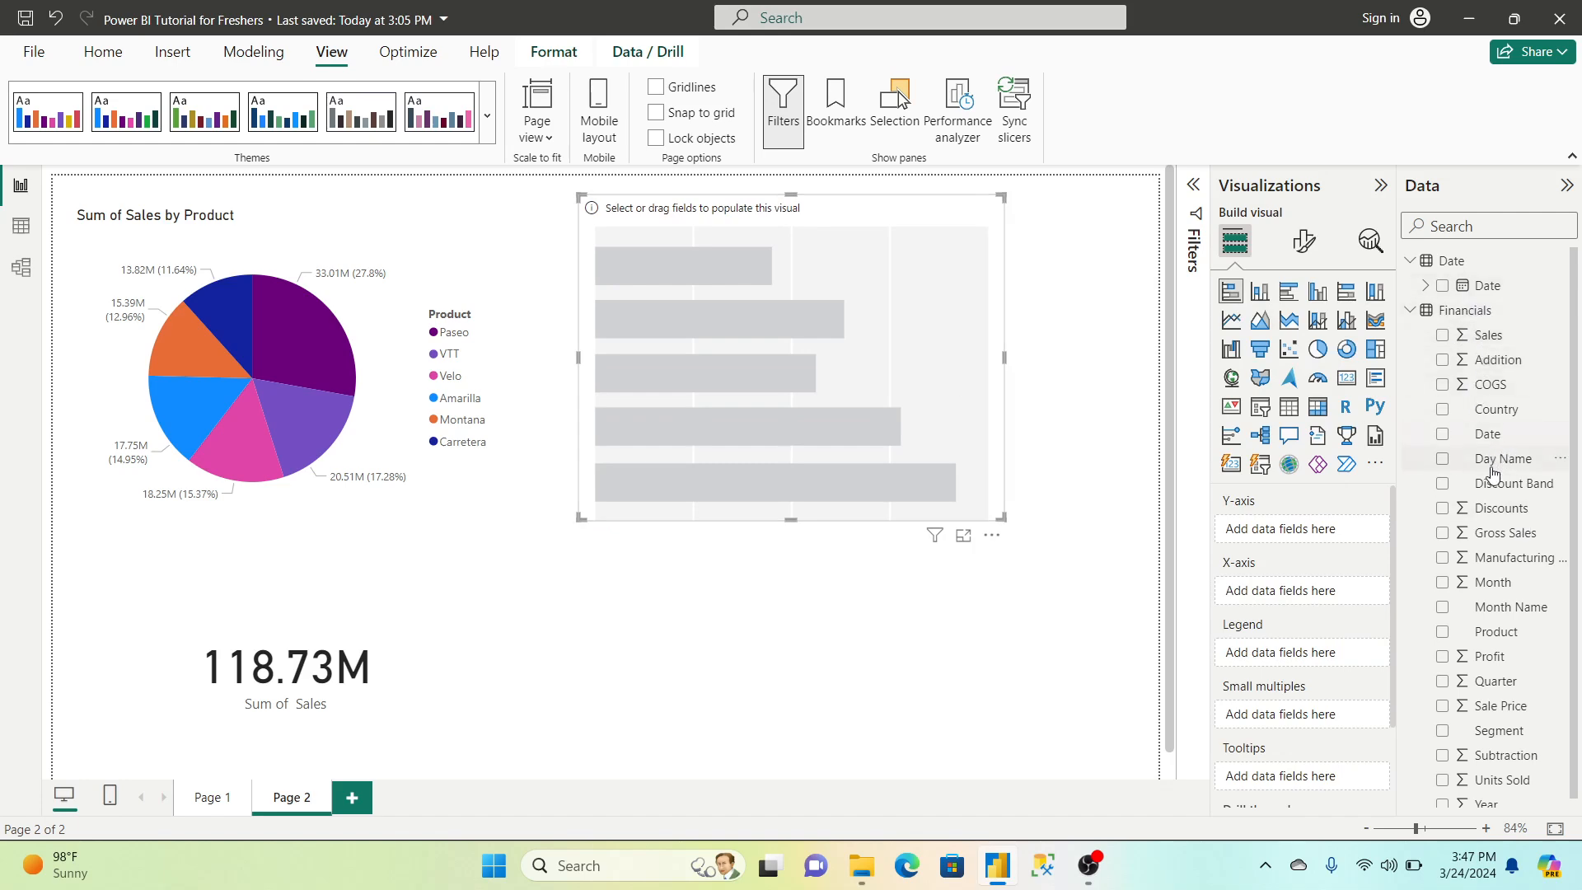
{"action": "left_click_drag", "start_coordinate": [1502, 459], "coordinate": [1304, 528]}
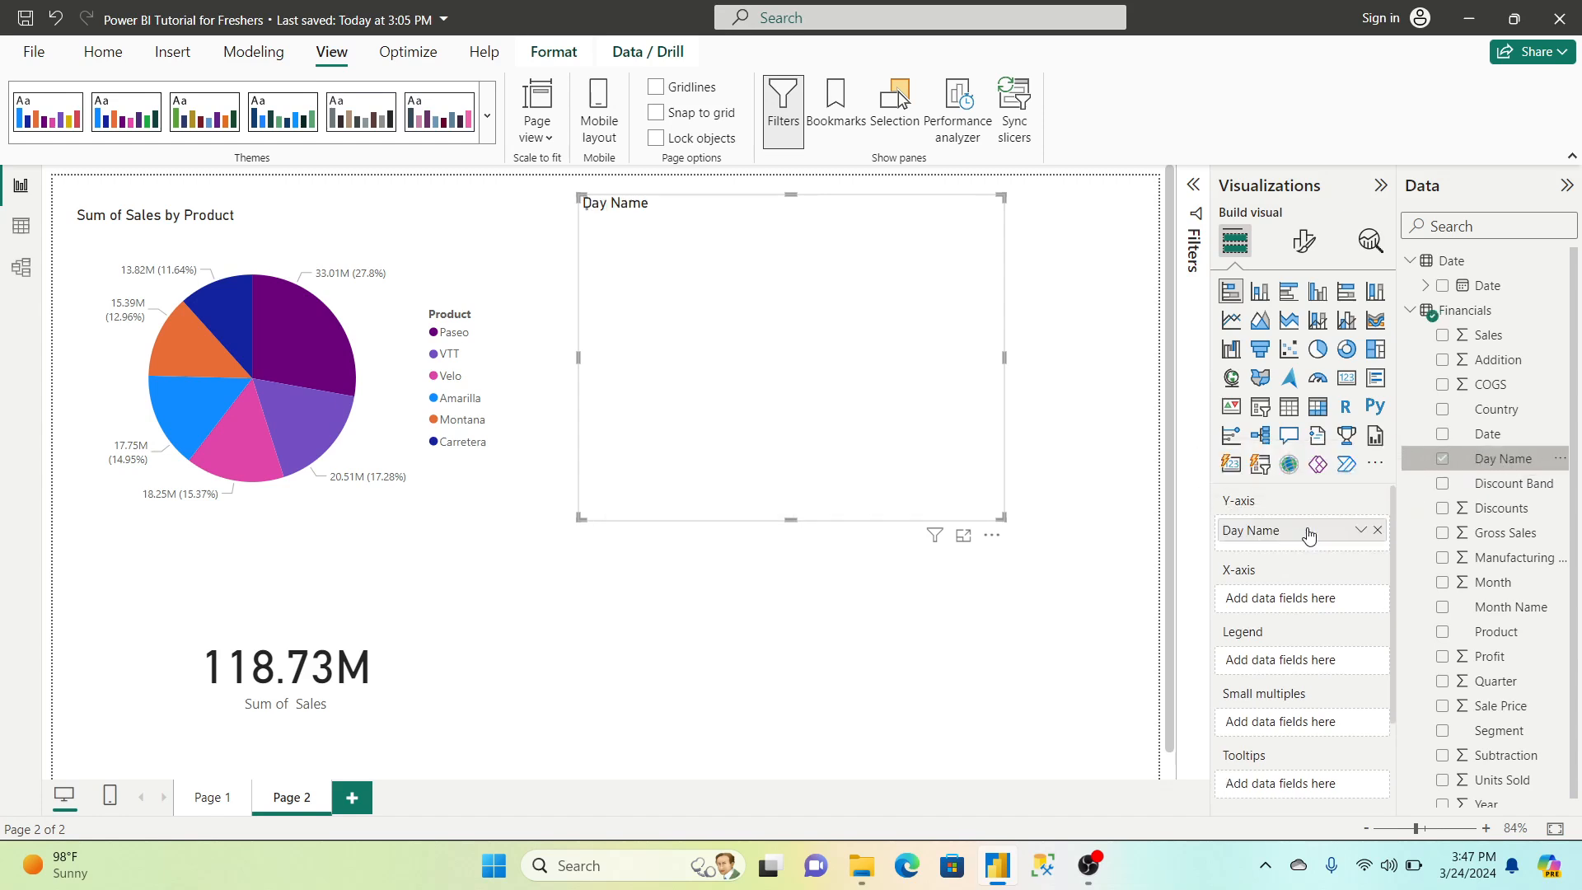
{"action": "left_click", "coordinate": [1443, 534]}
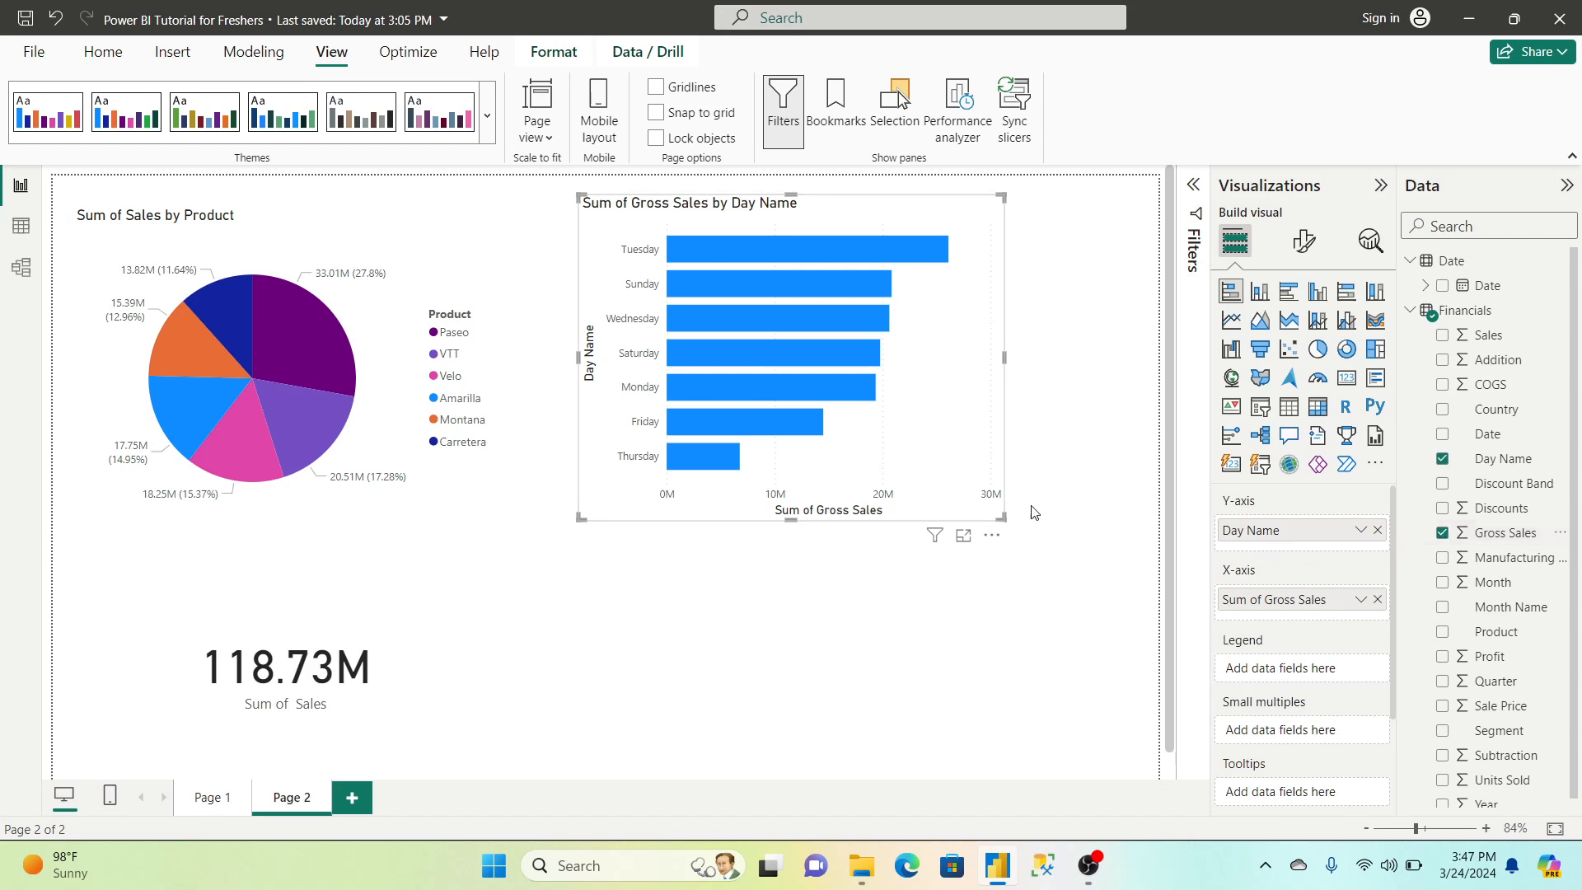
{"action": "left_click", "coordinate": [1069, 510]}
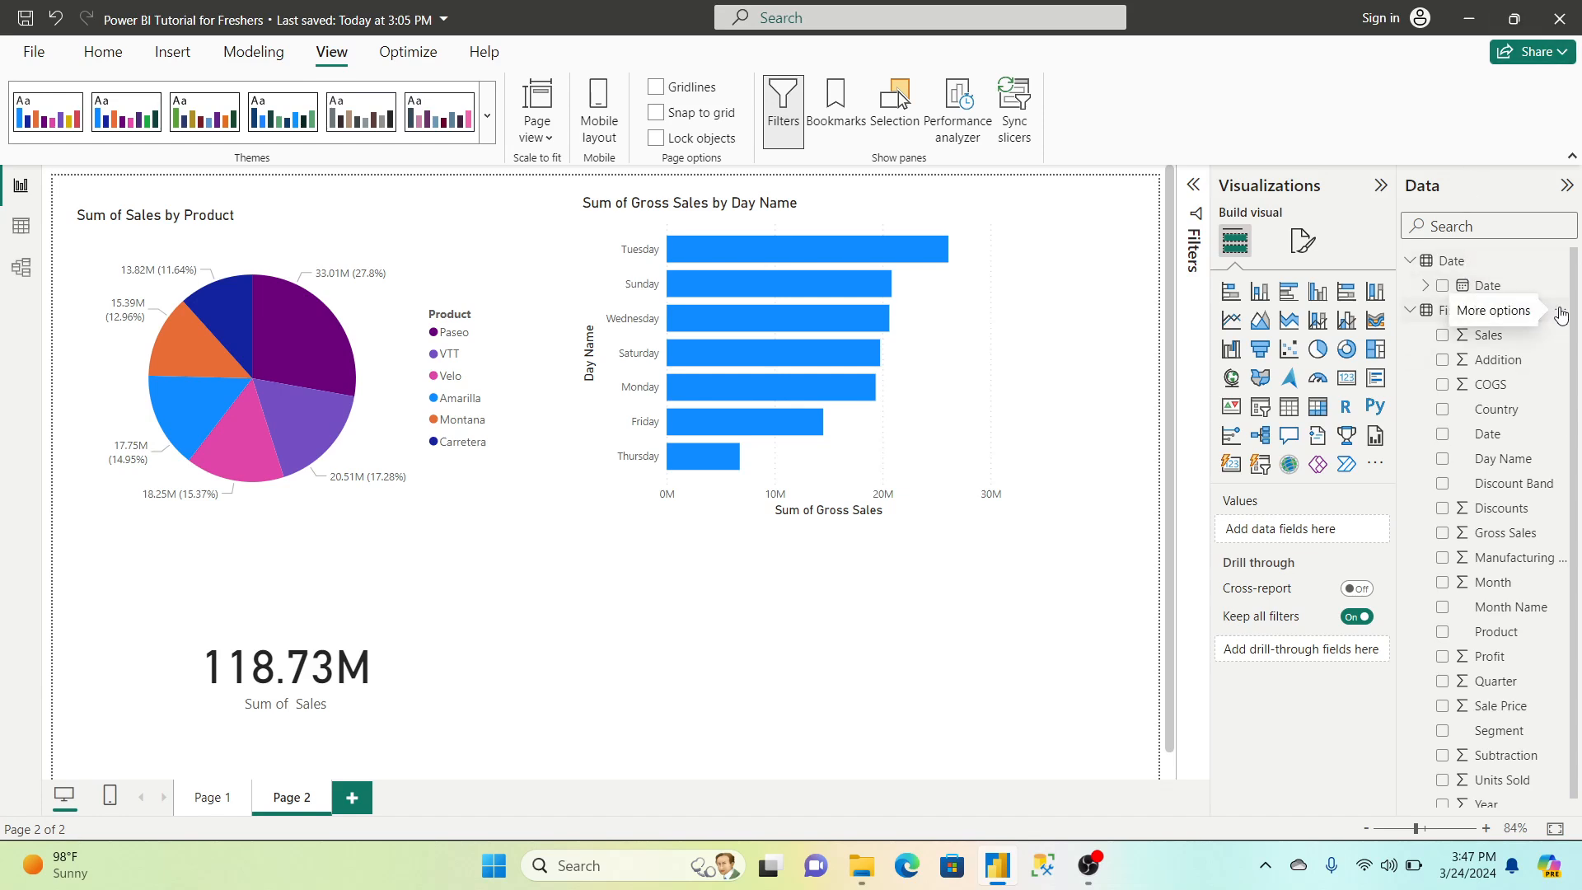
Refresh the data of the Financials table
{"action": "left_click", "coordinate": [1560, 310]}
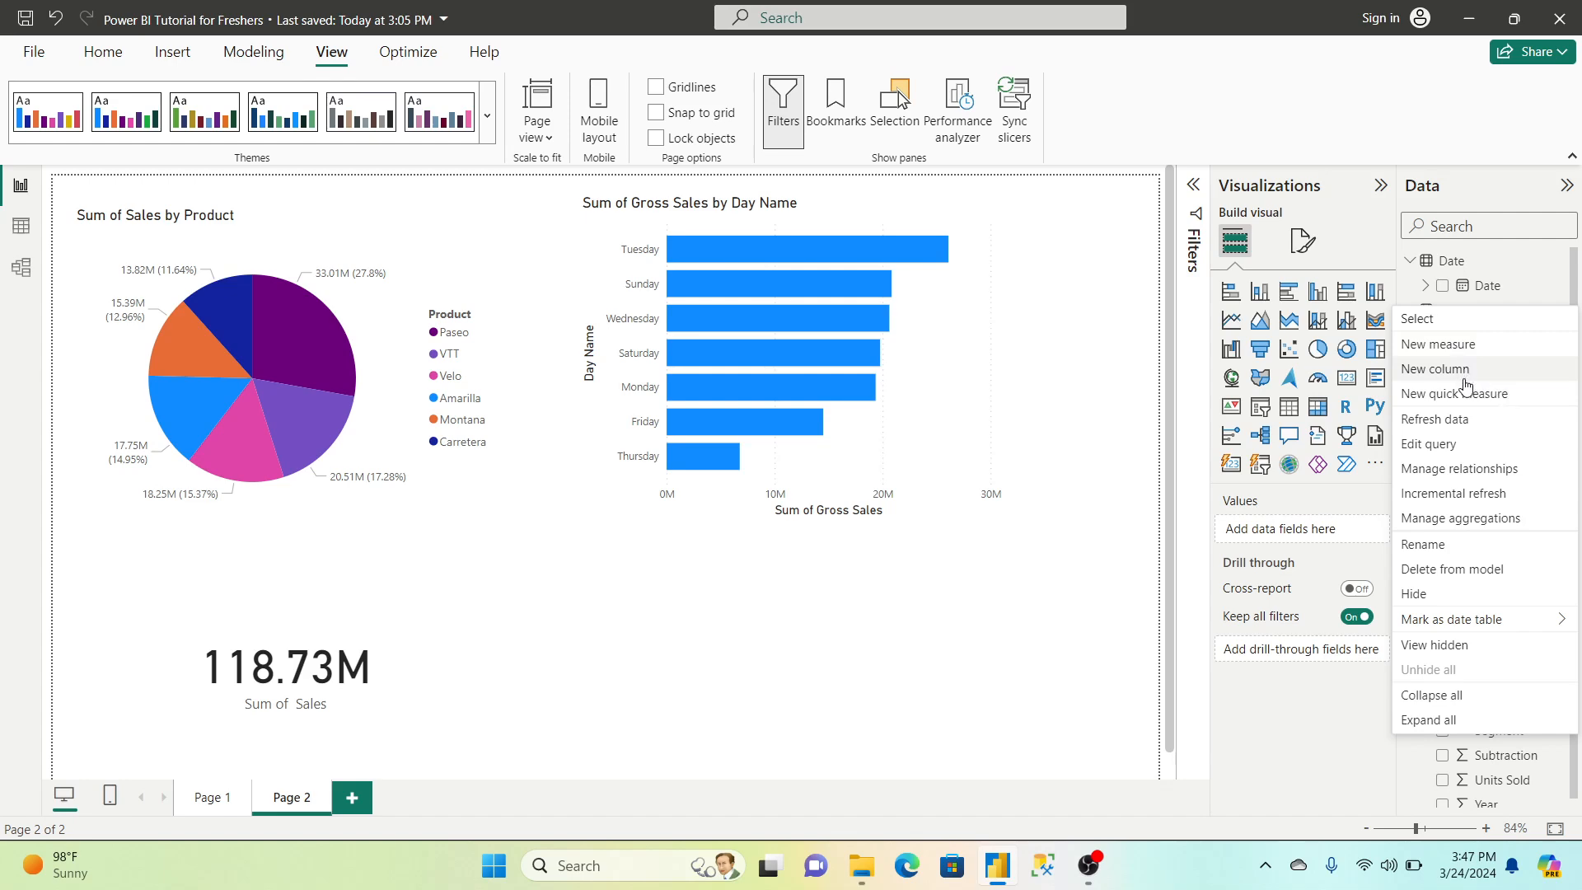
{"action": "left_click", "coordinate": [1428, 121]}
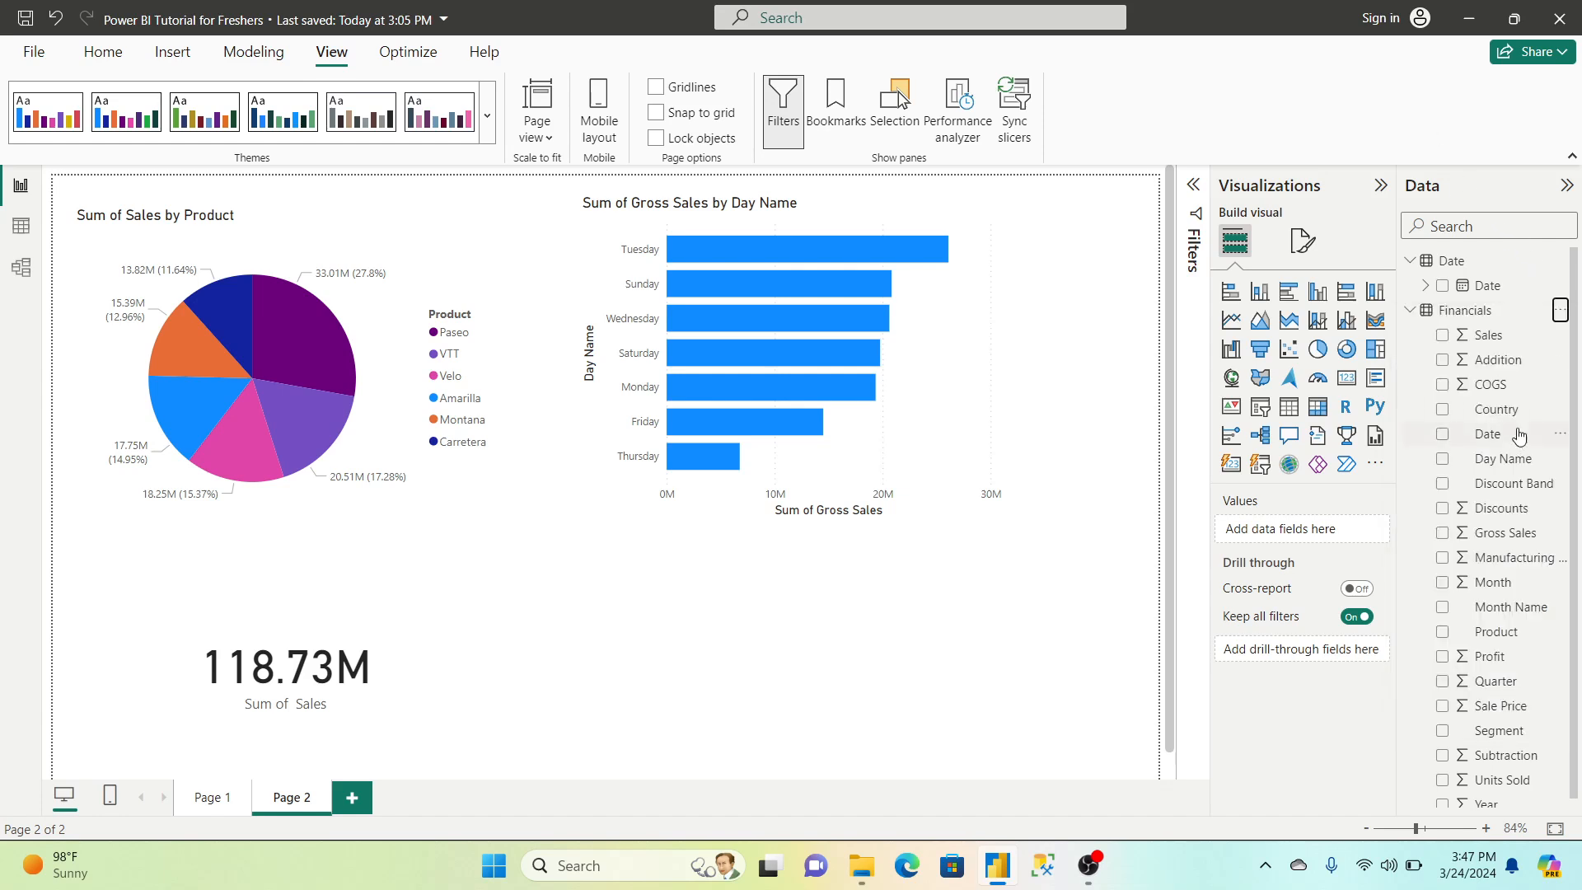
{"action": "left_click", "coordinate": [1561, 311]}
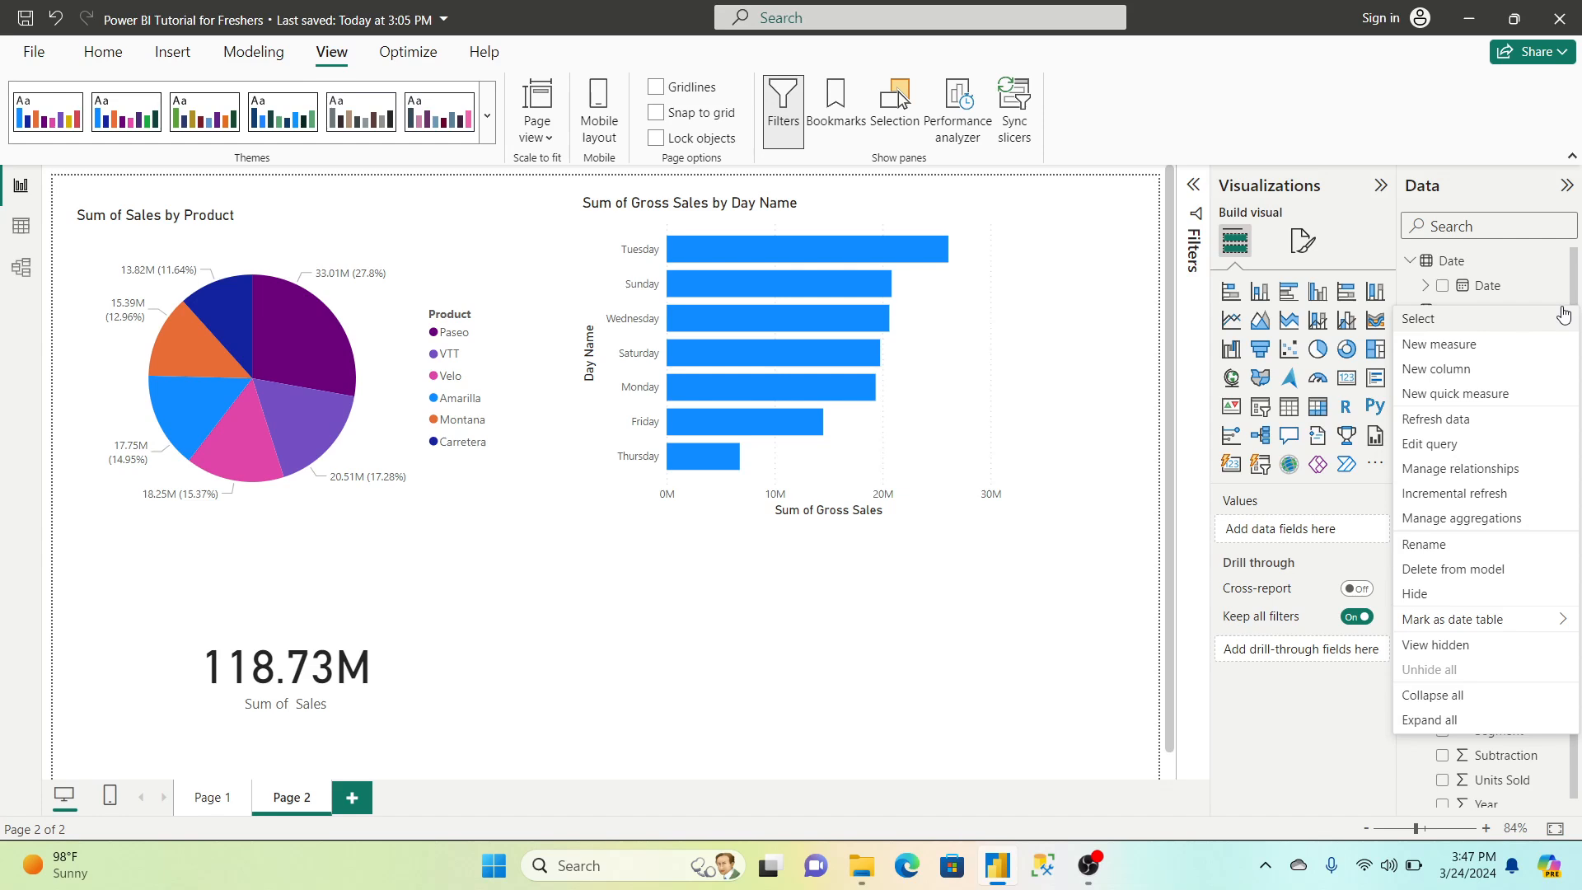
{"action": "left_click", "coordinate": [1473, 420]}
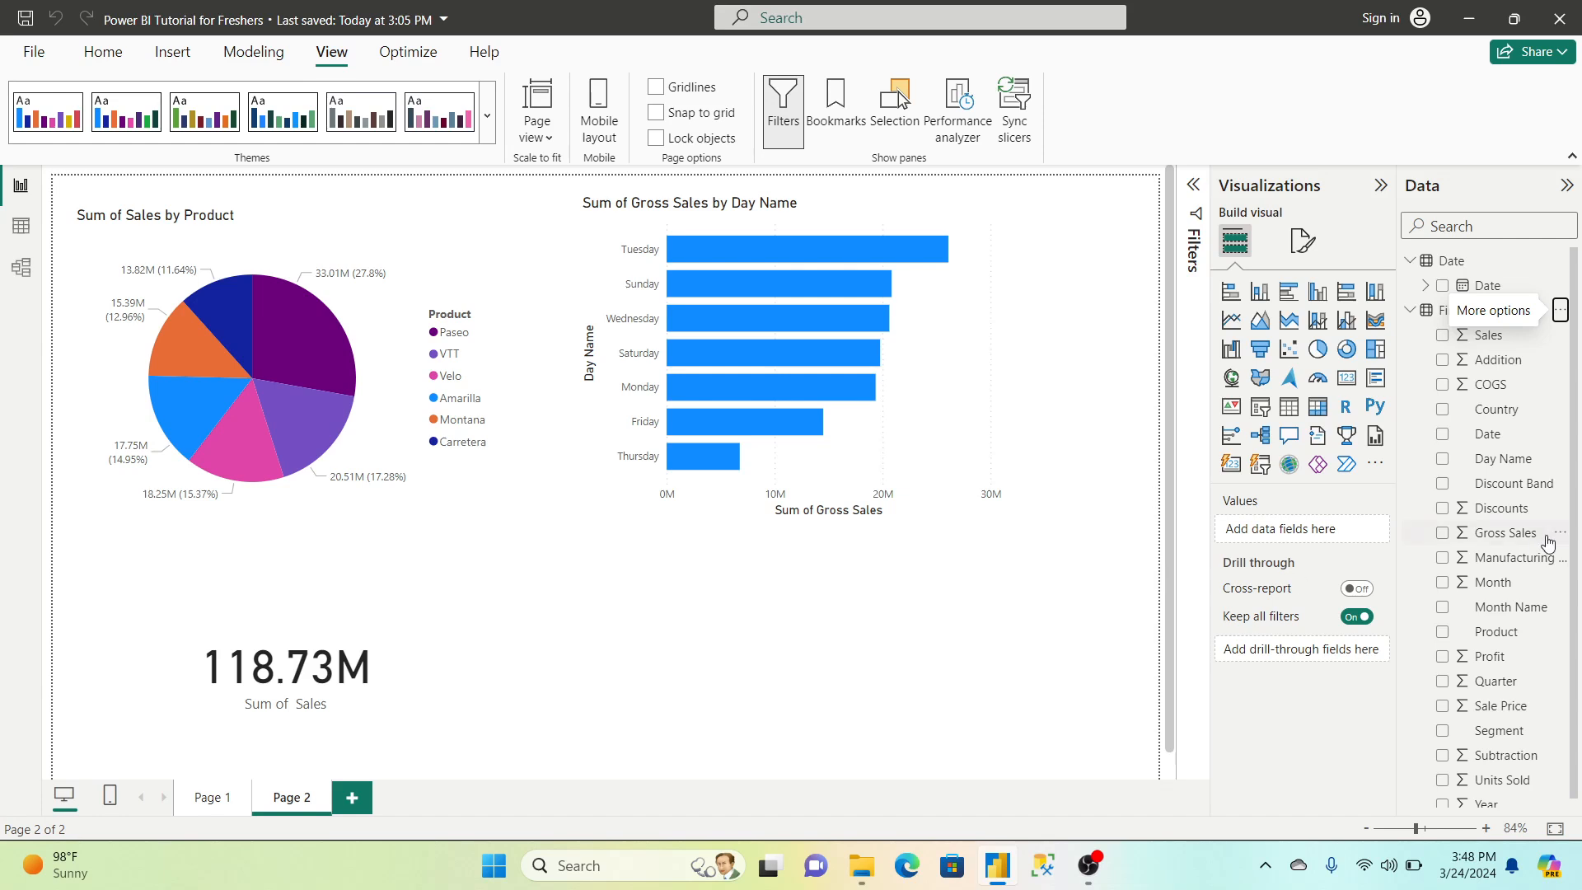
Open the Financials query for editing in Power Query Editor, view it, and return to the report
{"action": "left_click", "coordinate": [1560, 310]}
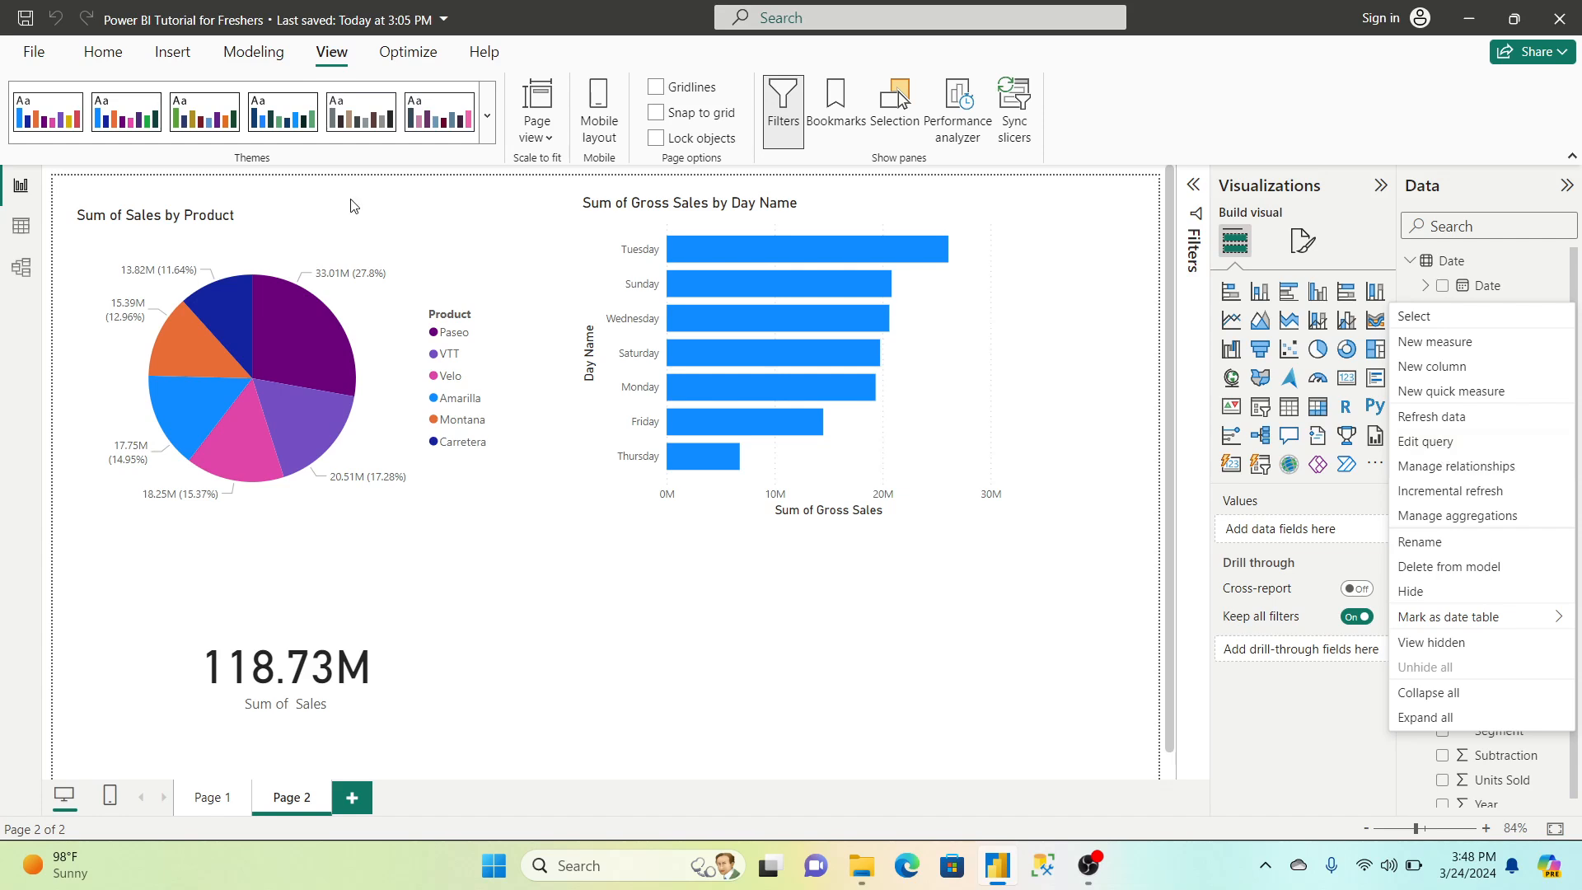
{"action": "left_click", "coordinate": [103, 51]}
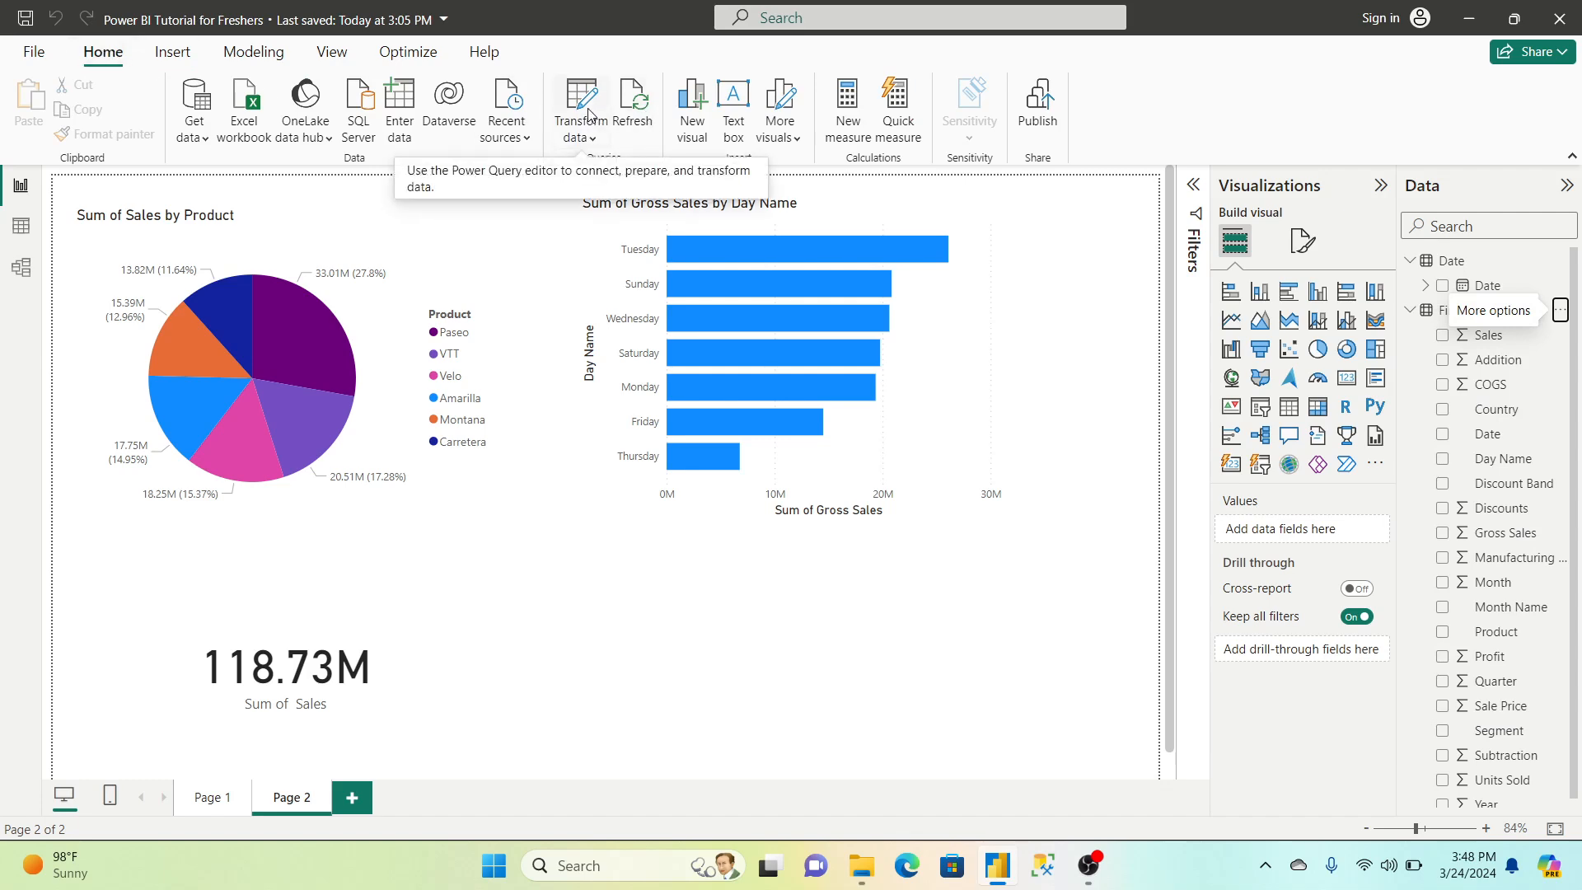
{"action": "left_click", "coordinate": [1559, 315]}
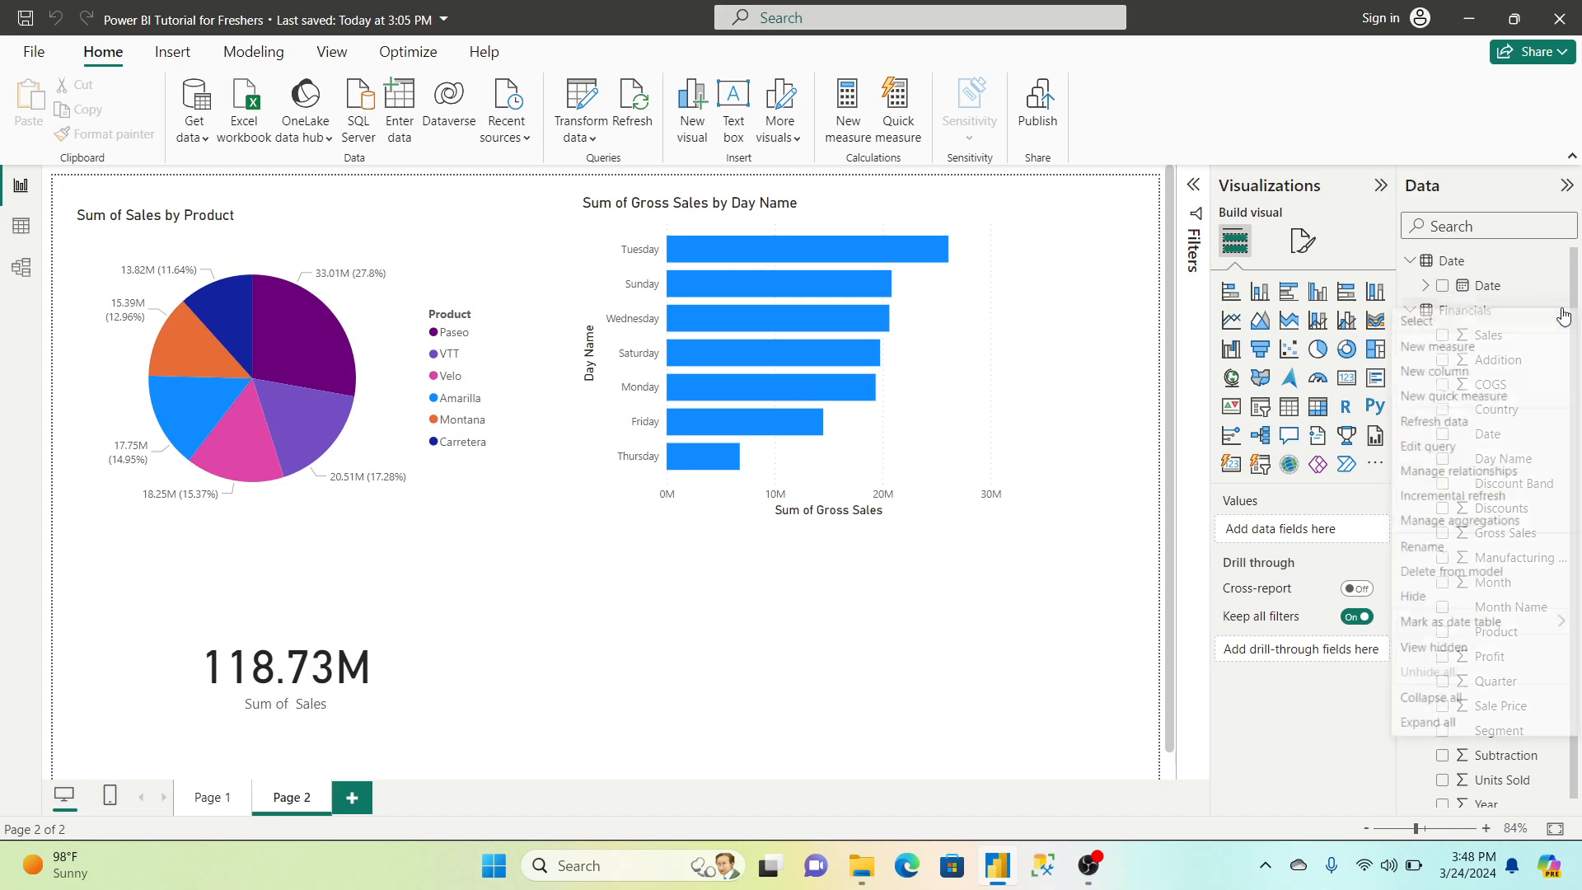
{"action": "left_click", "coordinate": [1446, 449]}
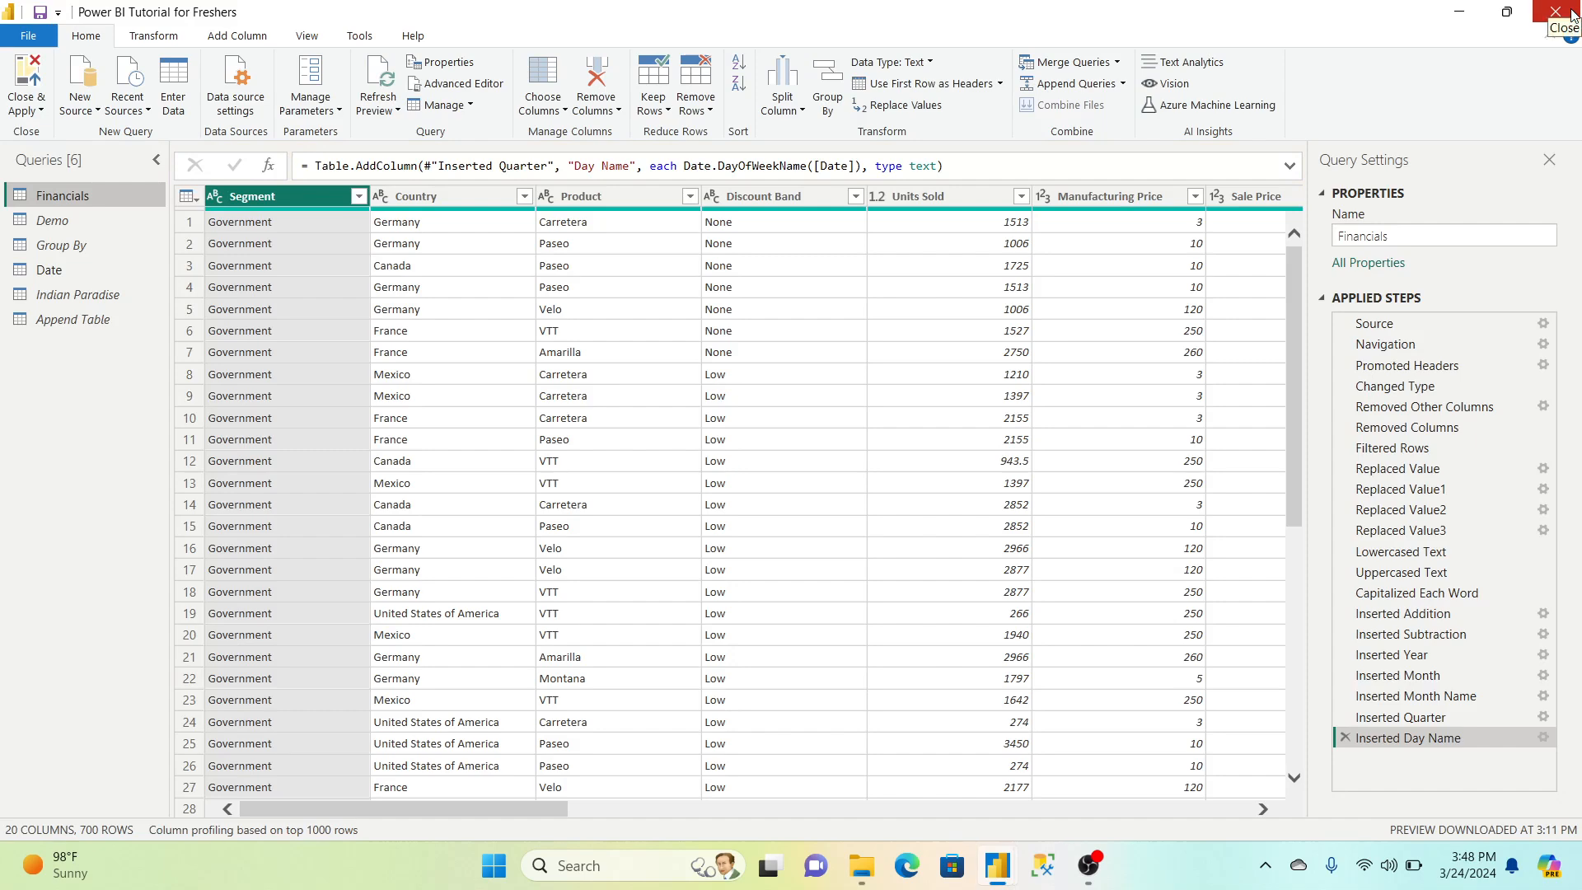
{"action": "left_click", "coordinate": [1571, 14]}
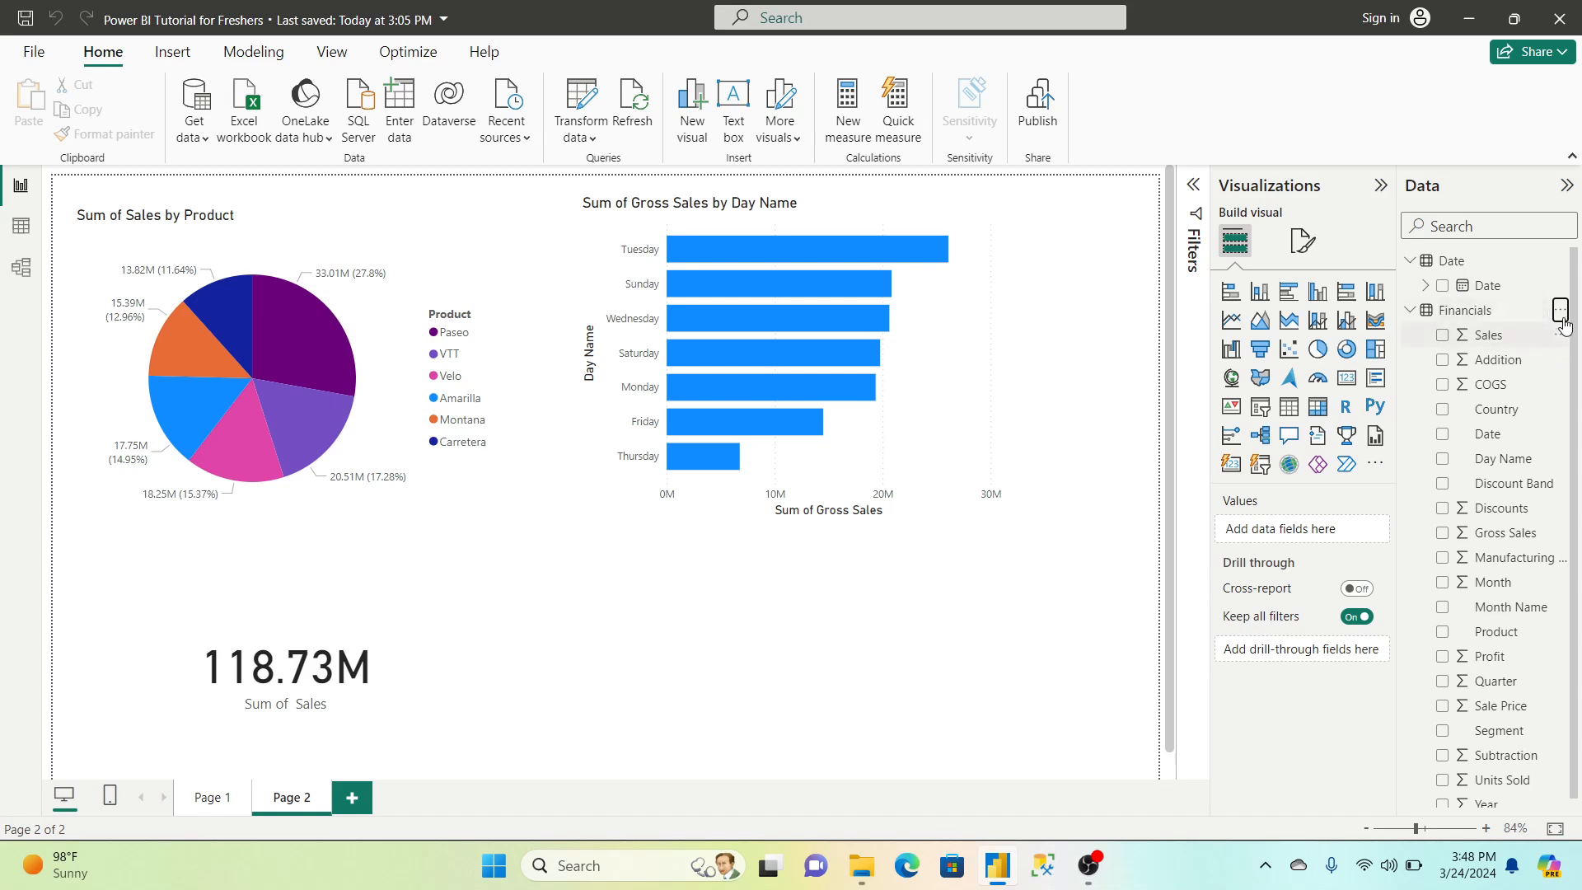
{"action": "left_click", "coordinate": [1559, 311]}
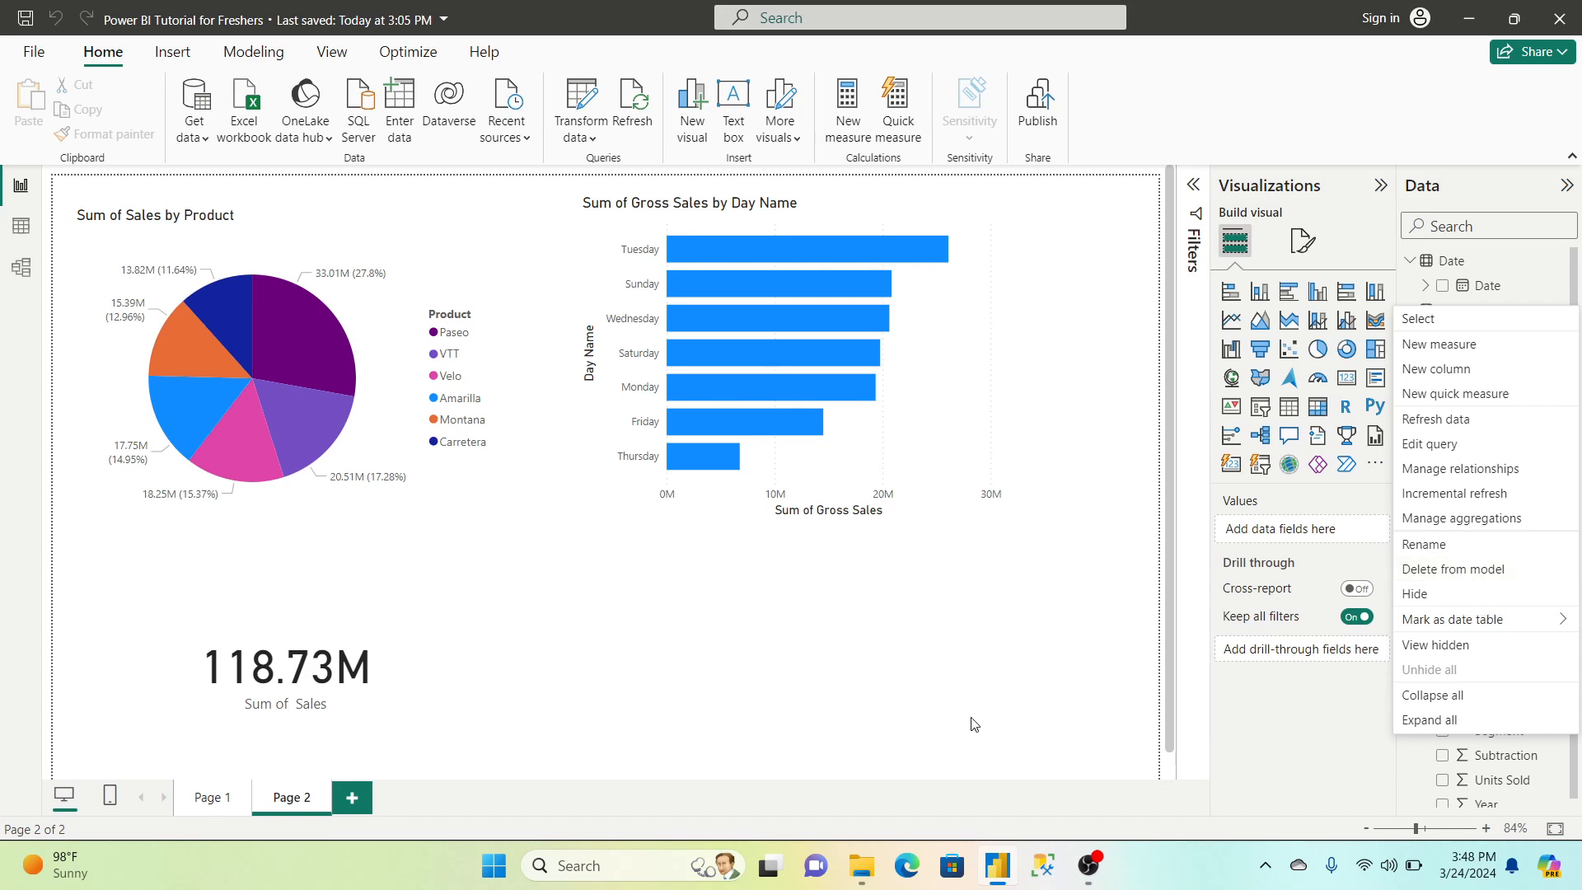
{"action": "scroll", "coordinate": [973, 724], "scroll_direction": "down", "scroll_amount": 1}
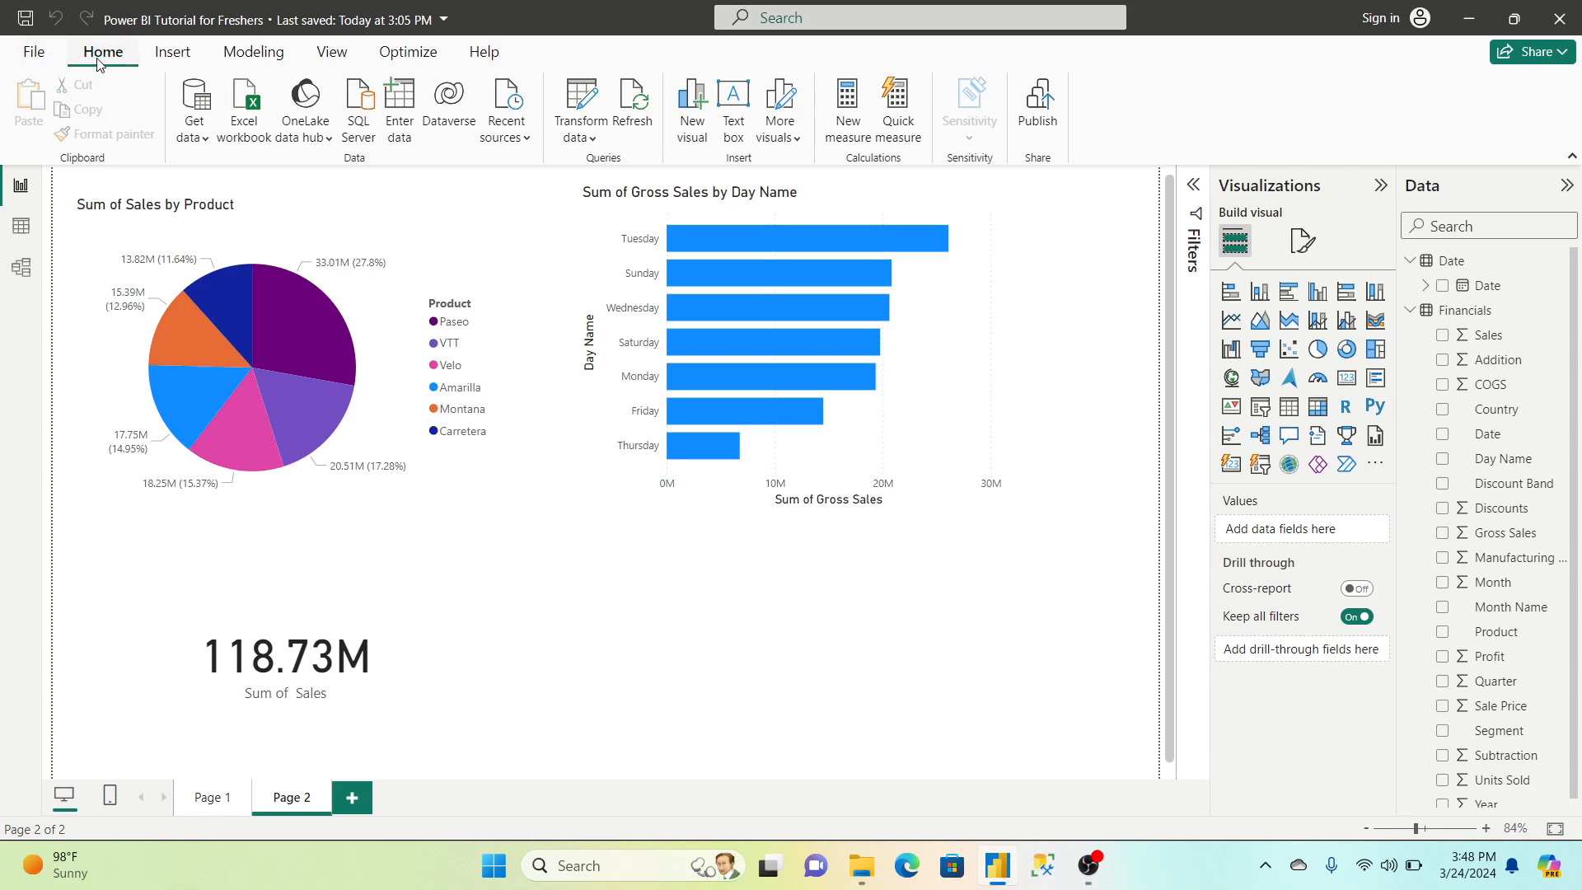
Browse the full list of available data source connectors for importing data, and leave it without connecting
{"action": "left_click", "coordinate": [205, 145]}
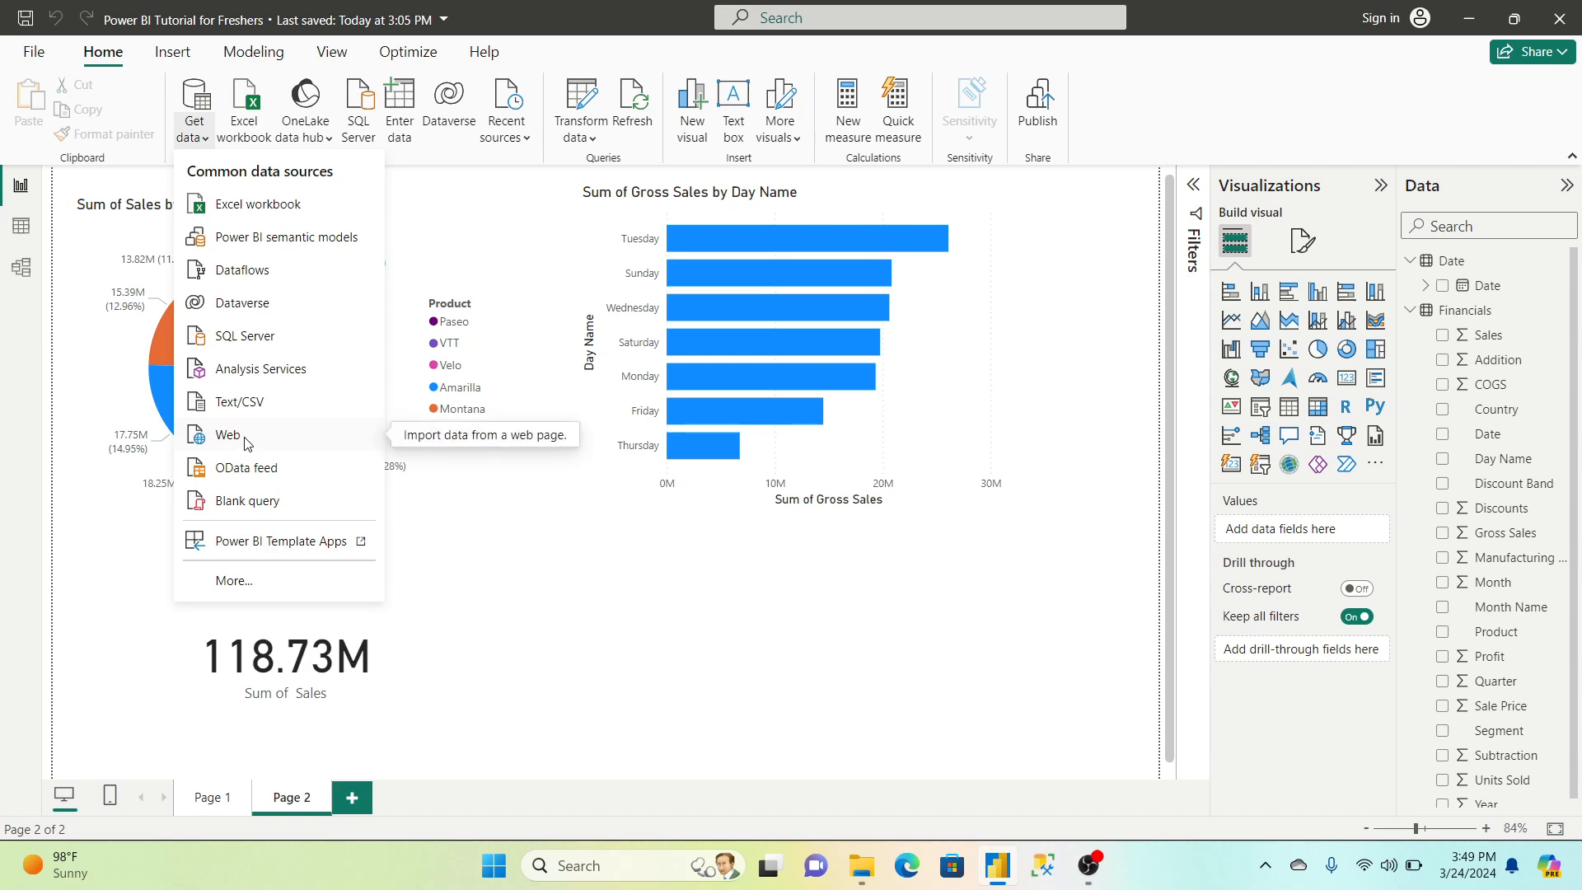
{"action": "left_click", "coordinate": [243, 583]}
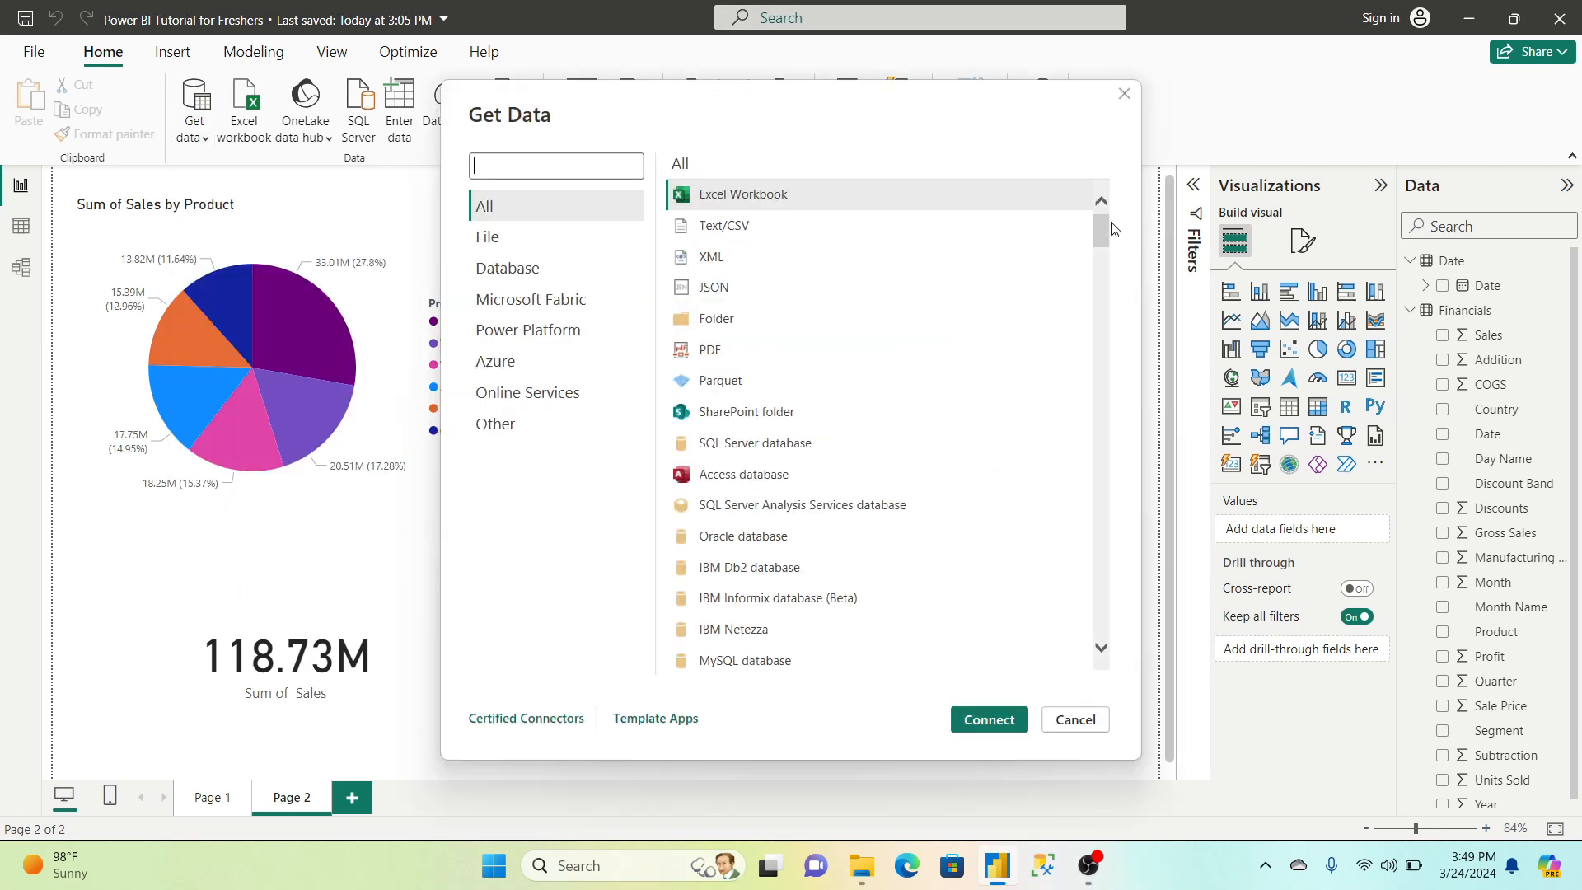
{"action": "left_click_drag", "start_coordinate": [1102, 224], "coordinate": [1109, 283]}
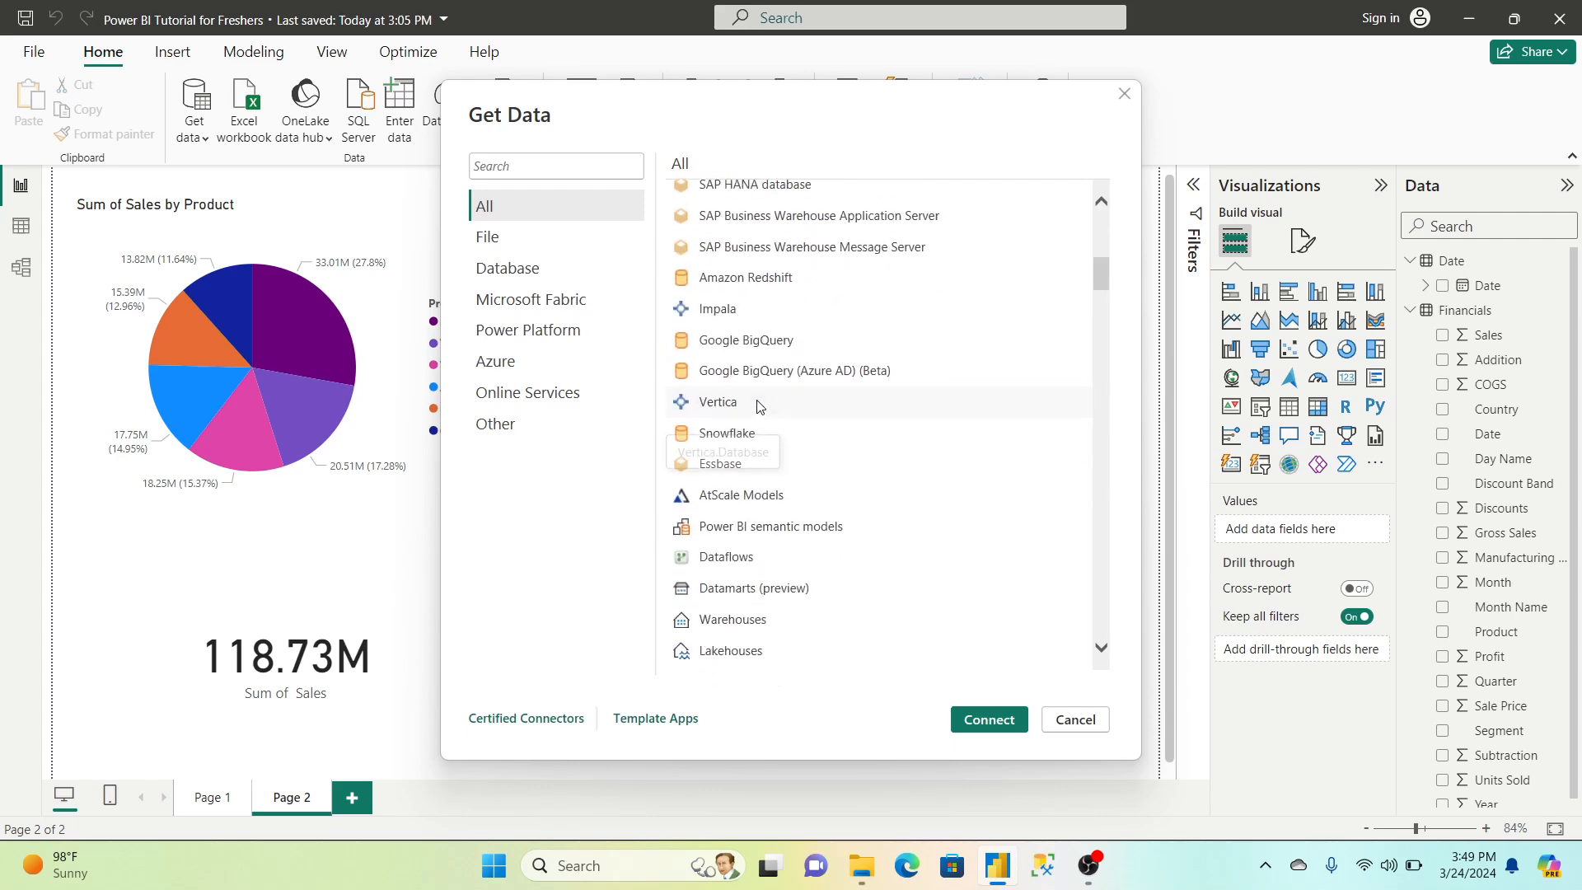
{"action": "left_click_drag", "start_coordinate": [1101, 269], "coordinate": [1104, 274]}
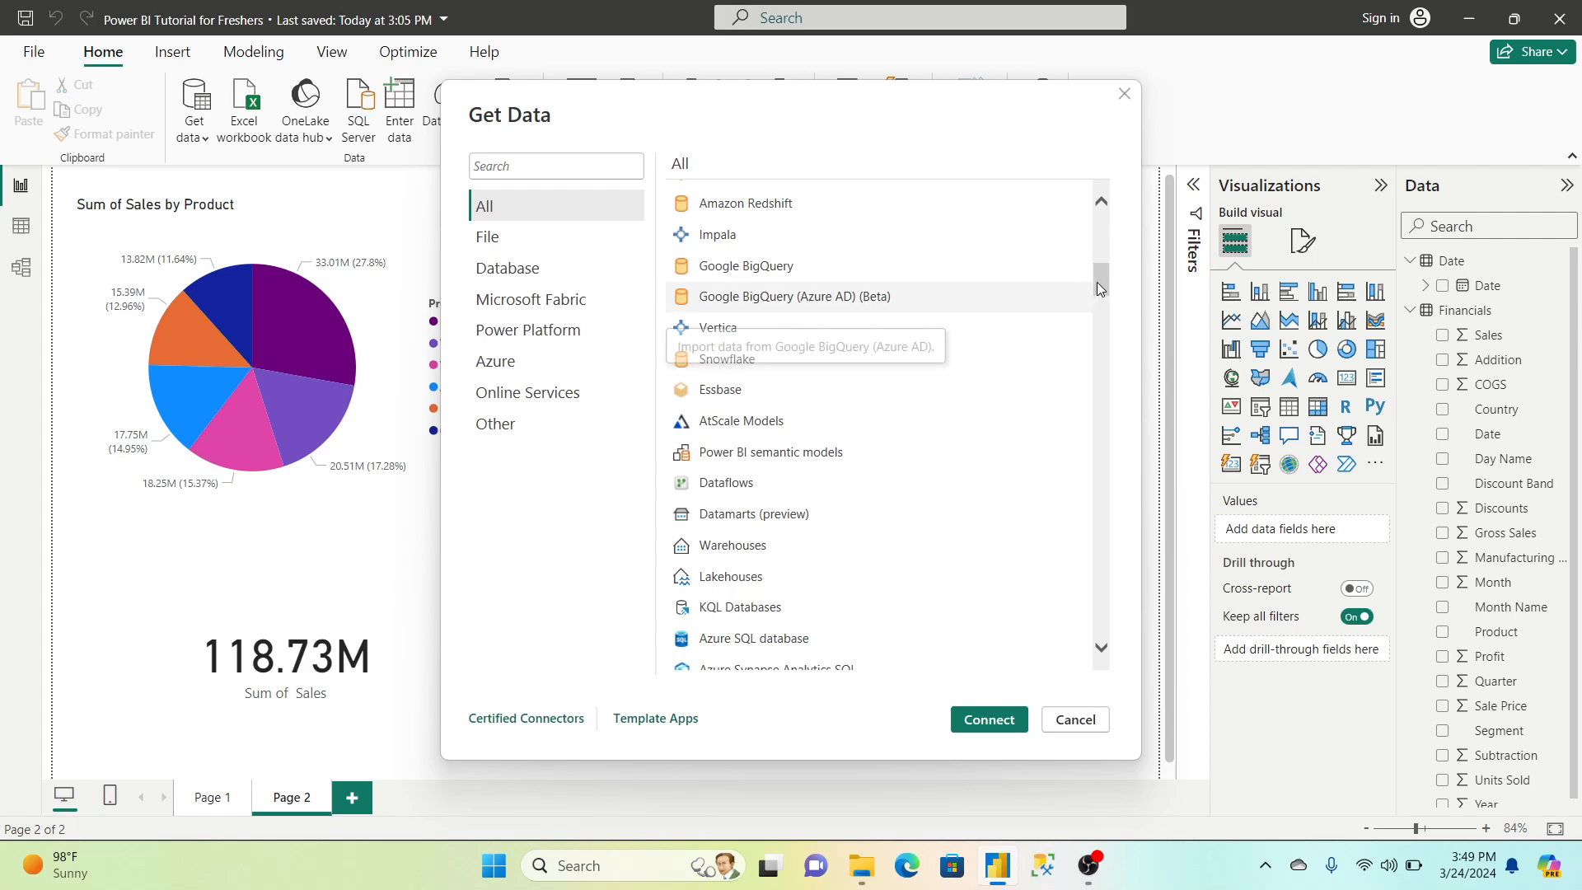
{"action": "left_click_drag", "start_coordinate": [1101, 281], "coordinate": [1126, 360]}
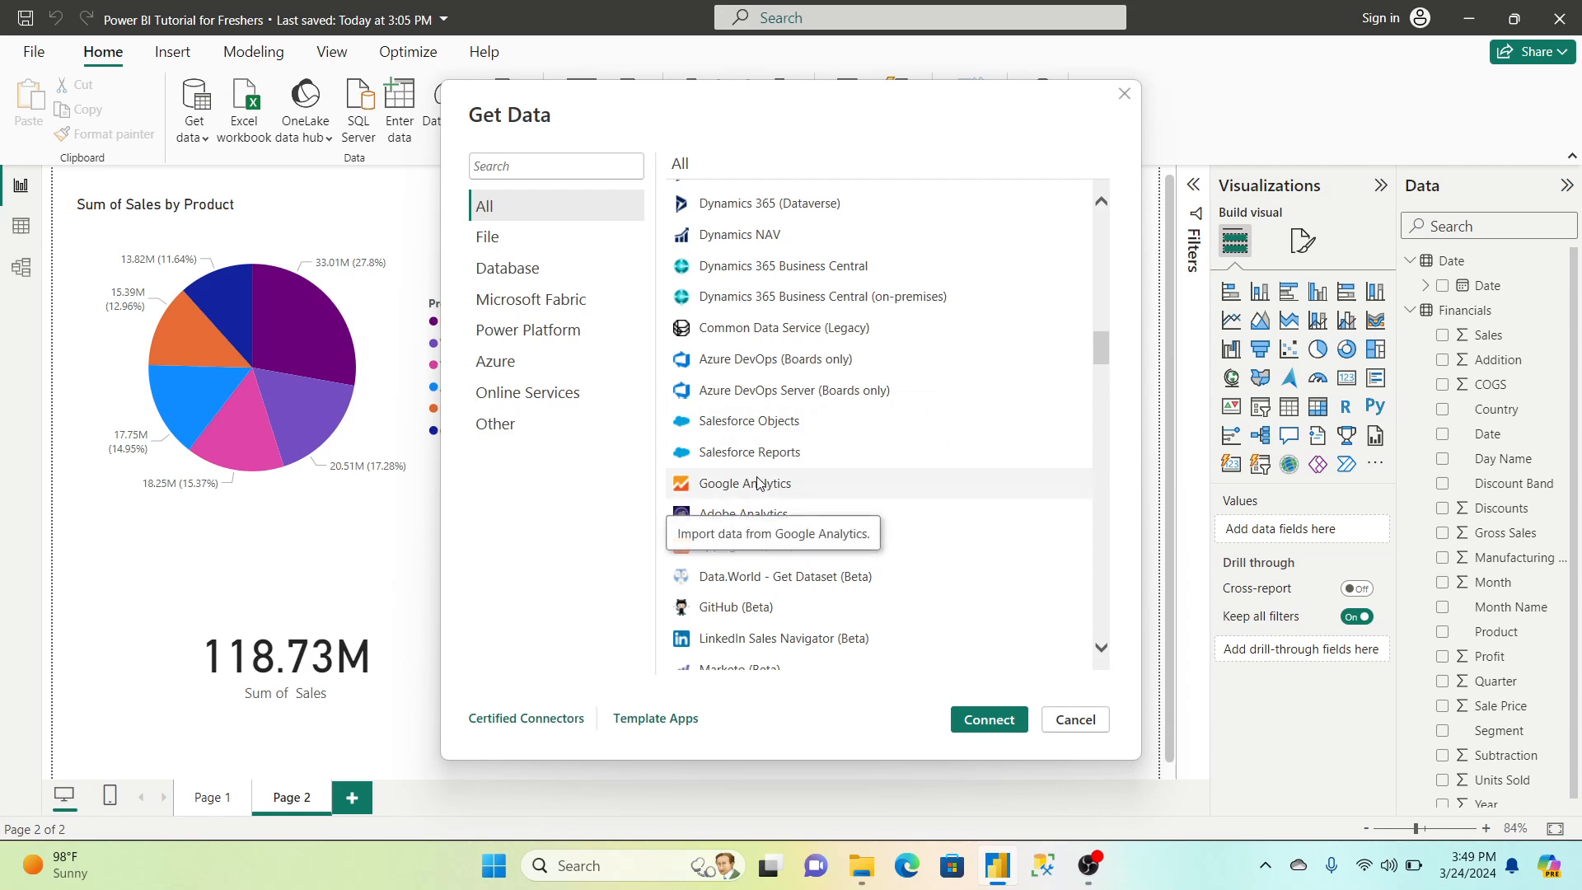
{"action": "left_click_drag", "start_coordinate": [1103, 349], "coordinate": [1125, 479]}
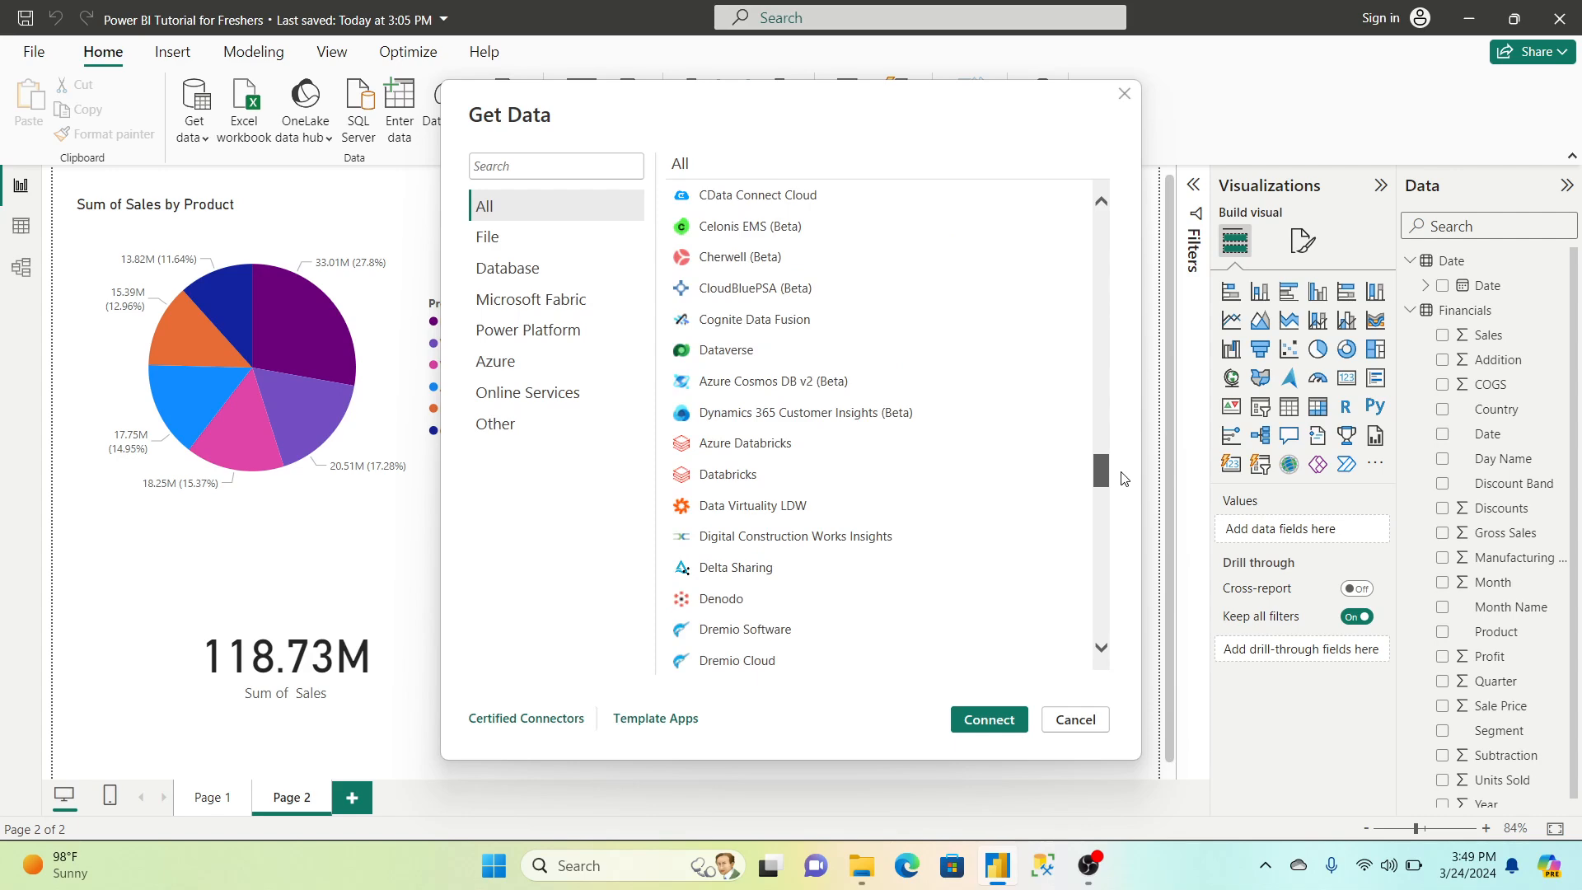
{"action": "left_click_drag", "start_coordinate": [1125, 479], "coordinate": [1122, 227]}
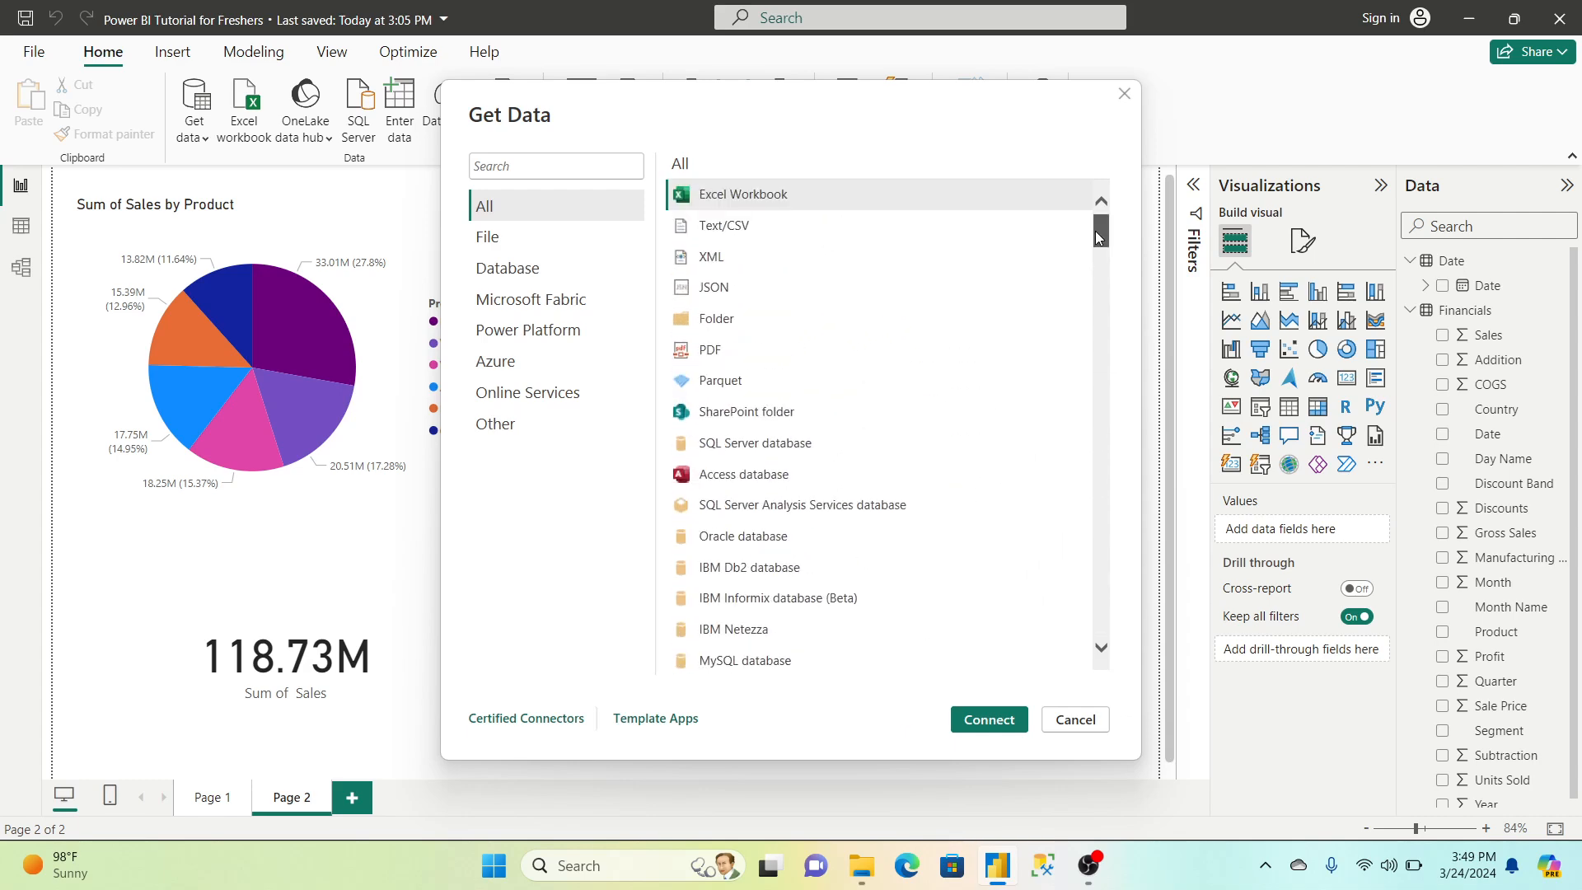
{"action": "left_click", "coordinate": [1075, 720]}
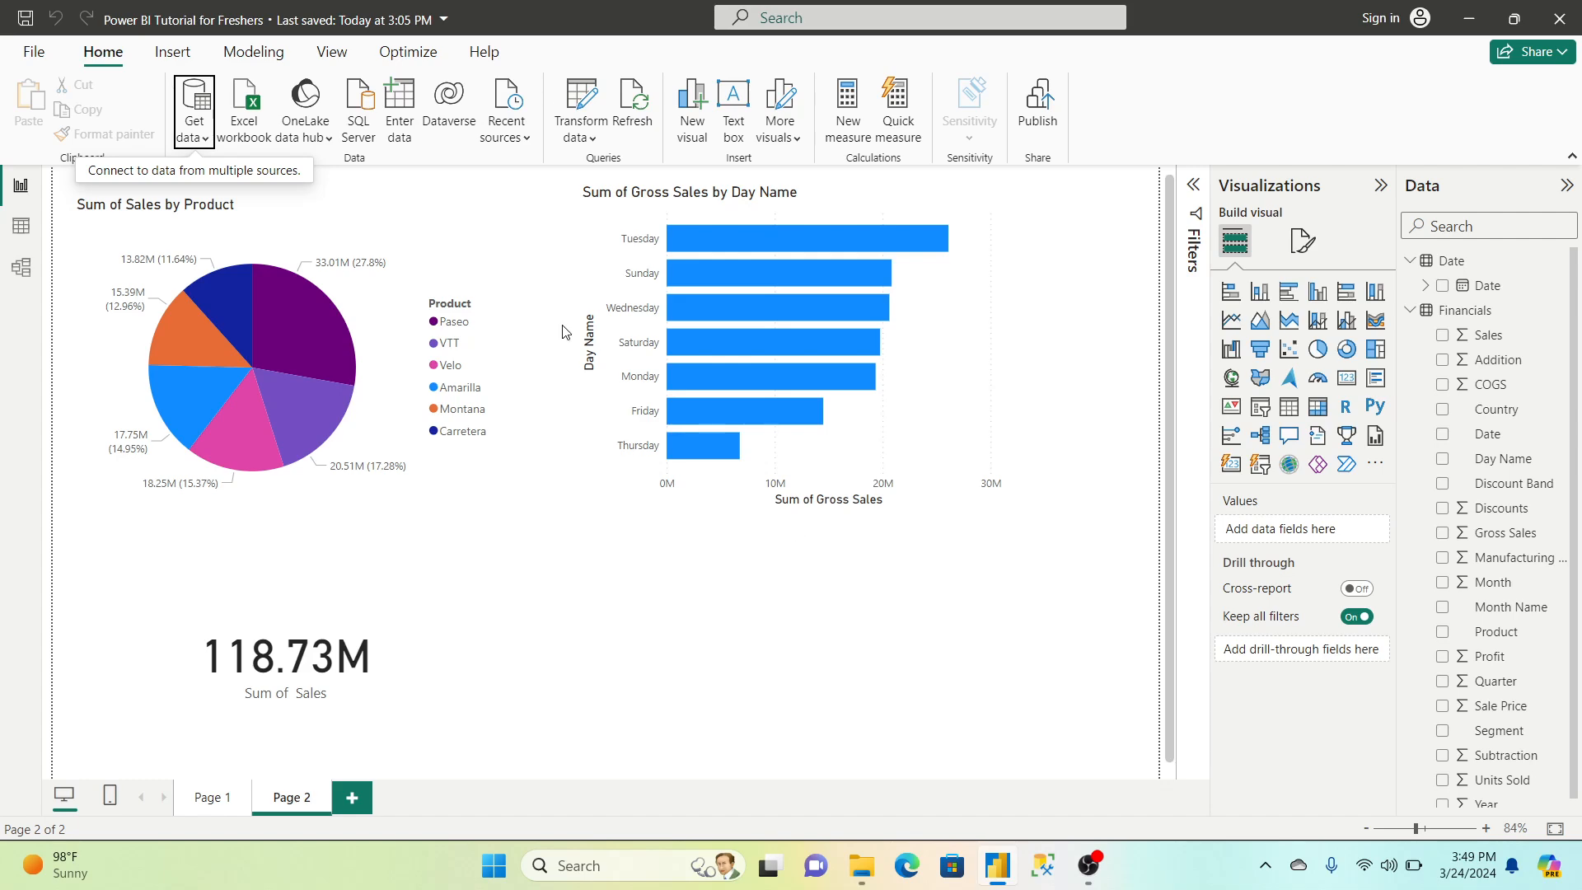
Start a manually entered table, naming its first column Indian and the table Paradise
{"action": "left_click", "coordinate": [206, 138]}
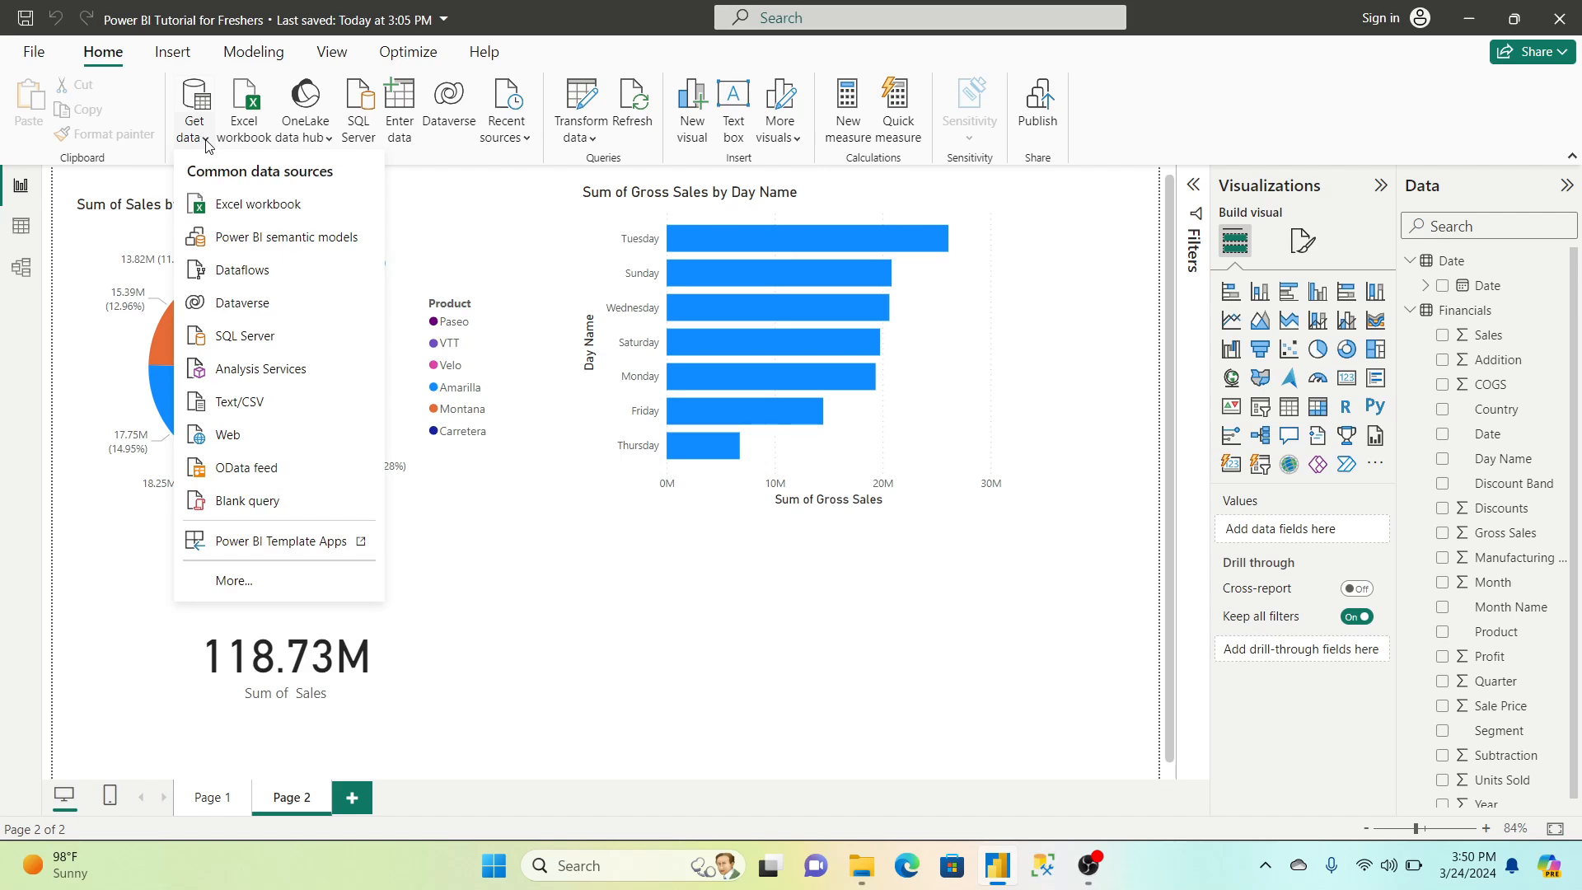
{"action": "left_click", "coordinate": [403, 99]}
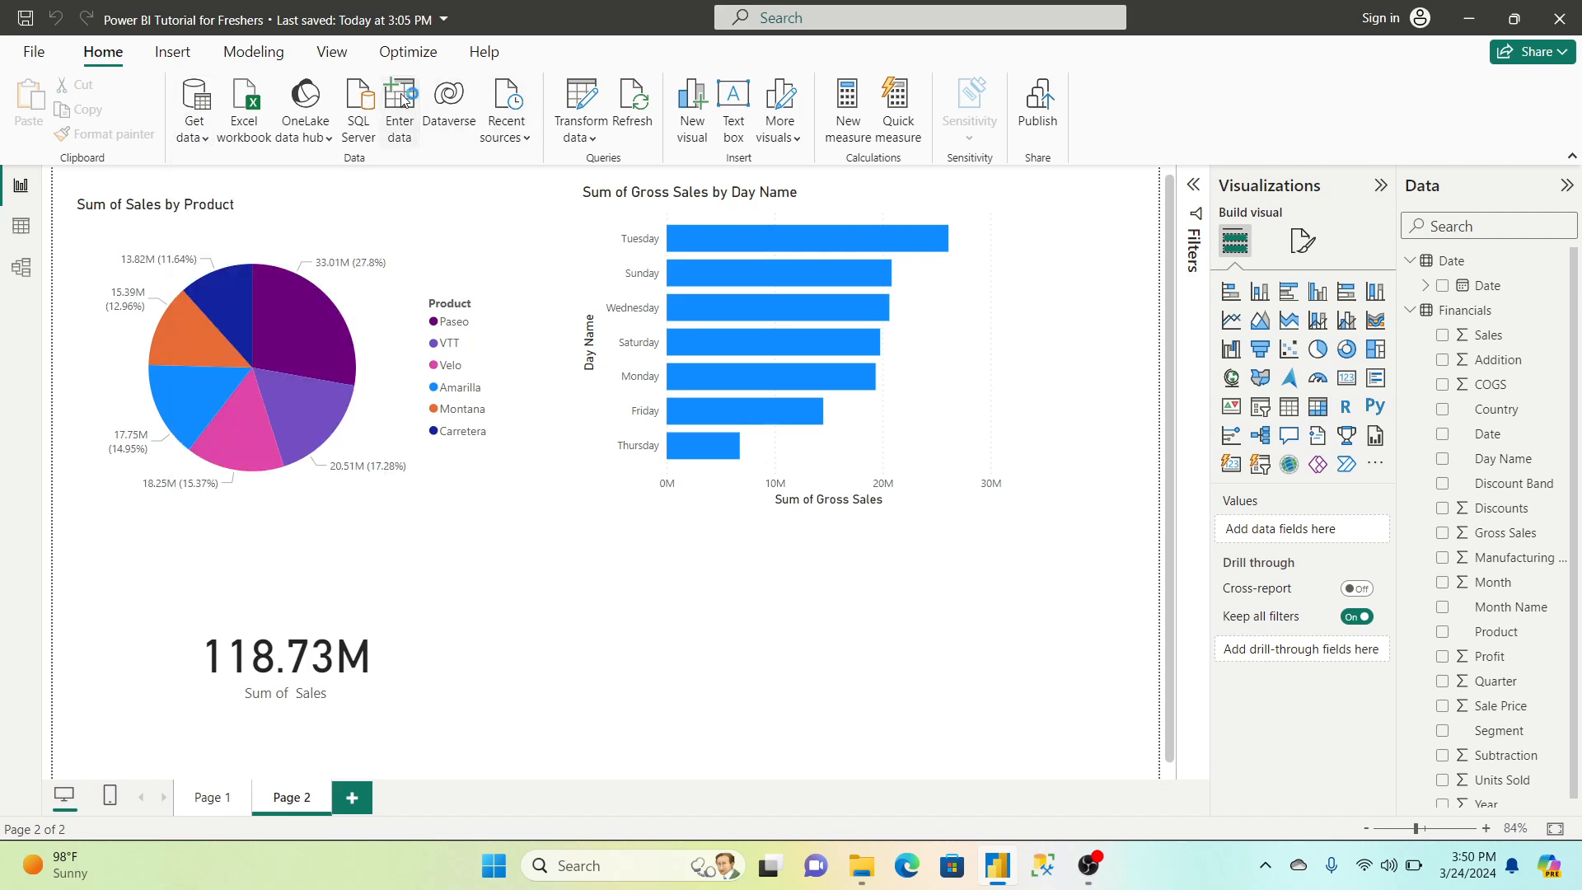
{"action": "left_click", "coordinate": [403, 100]}
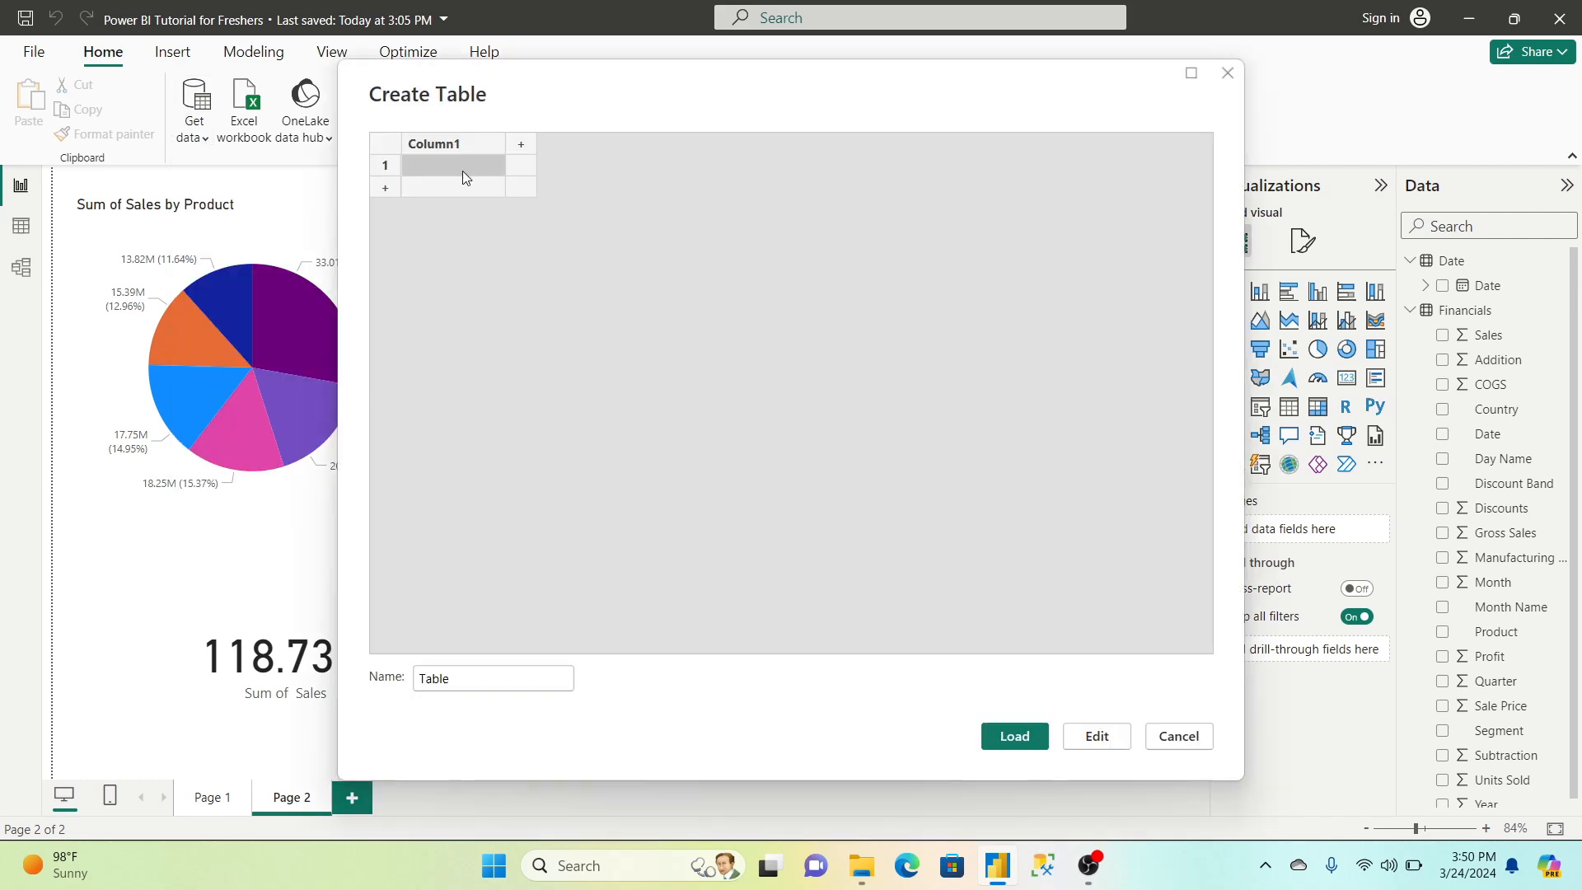
{"action": "double_click", "coordinate": [457, 146]}
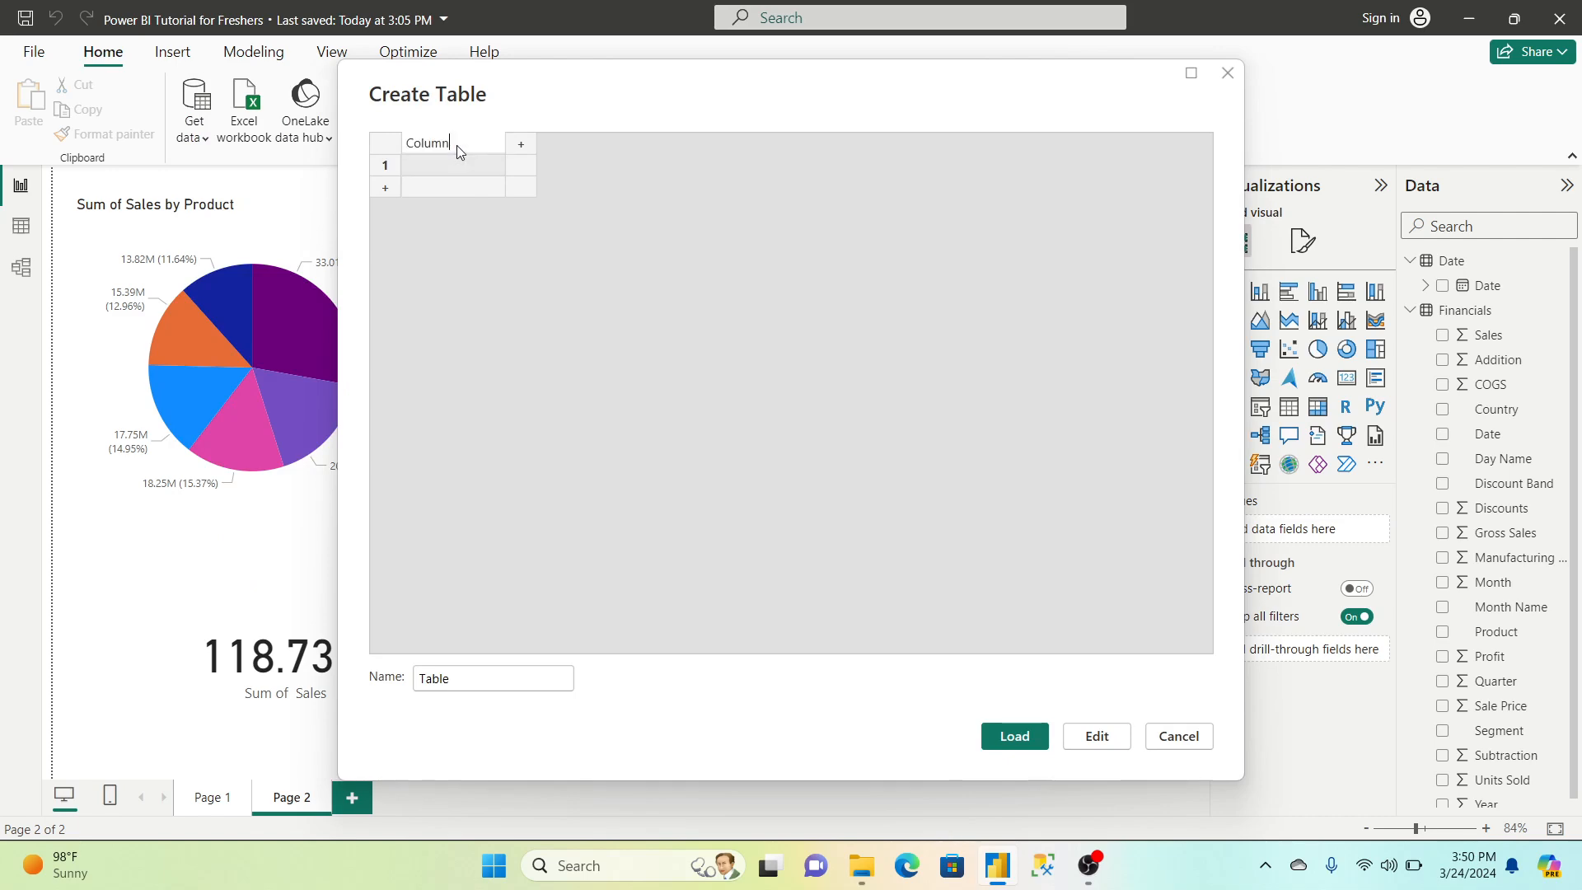
{"action": "key", "text": "BackSpace"}
{"action": "key", "text": "BackSpace"}
{"action": "key", "text": "BackSpace"}
{"action": "key", "text": "BackSpace"}
{"action": "key", "text": "BackSpace"}
{"action": "key", "text": "BackSpace"}
{"action": "type", "text": "Indian"}
{"action": "double_click", "coordinate": [455, 684]}
{"action": "type", "text": "Para"}
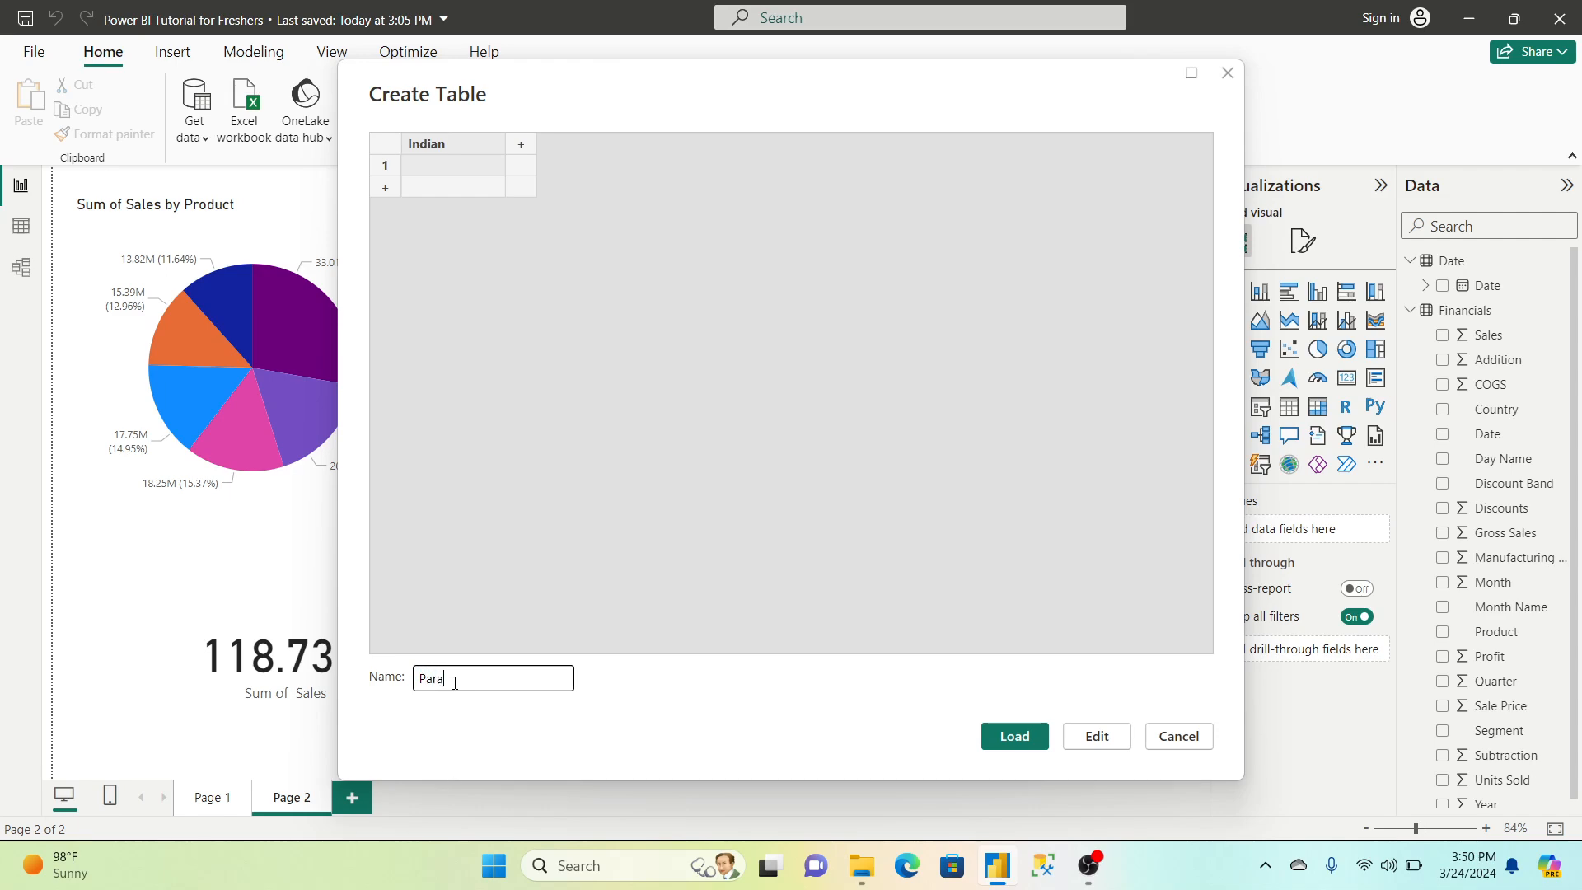
{"action": "type", "text": "dise"}
Fill the Indian column with five rows: hhjj, ggffd, dfggh, dgghfd and ggg
{"action": "left_click", "coordinate": [435, 168]}
{"action": "type", "text": "hhj"}
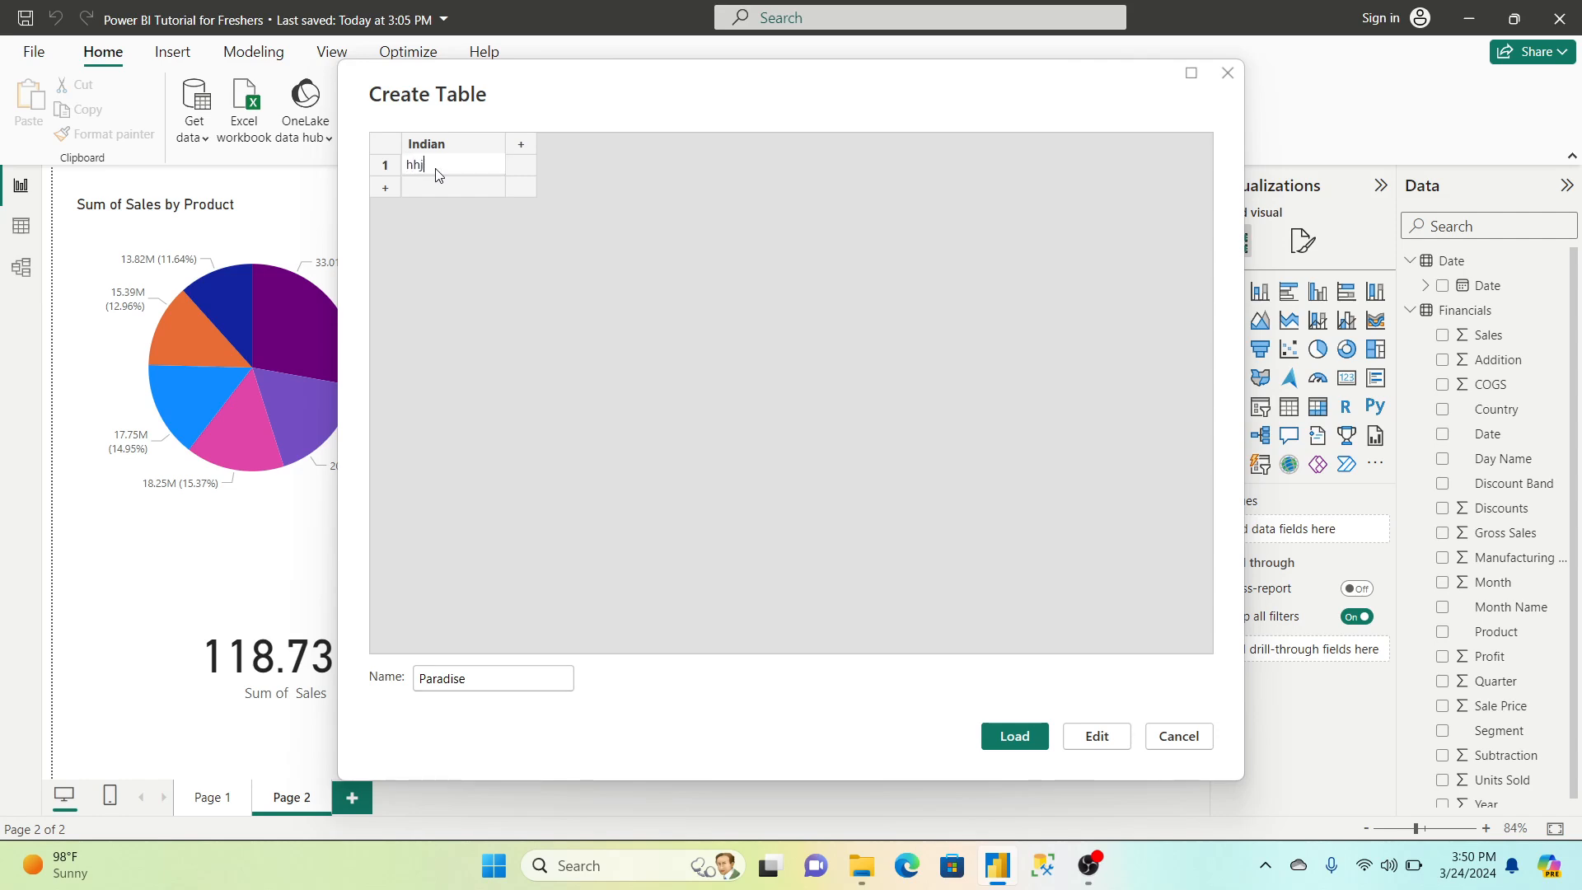
{"action": "type", "text": "j"}
{"action": "key", "text": "Return"}
{"action": "type", "text": "ggffd"}
{"action": "key", "text": "Return"}
{"action": "type", "text": "dfggh"}
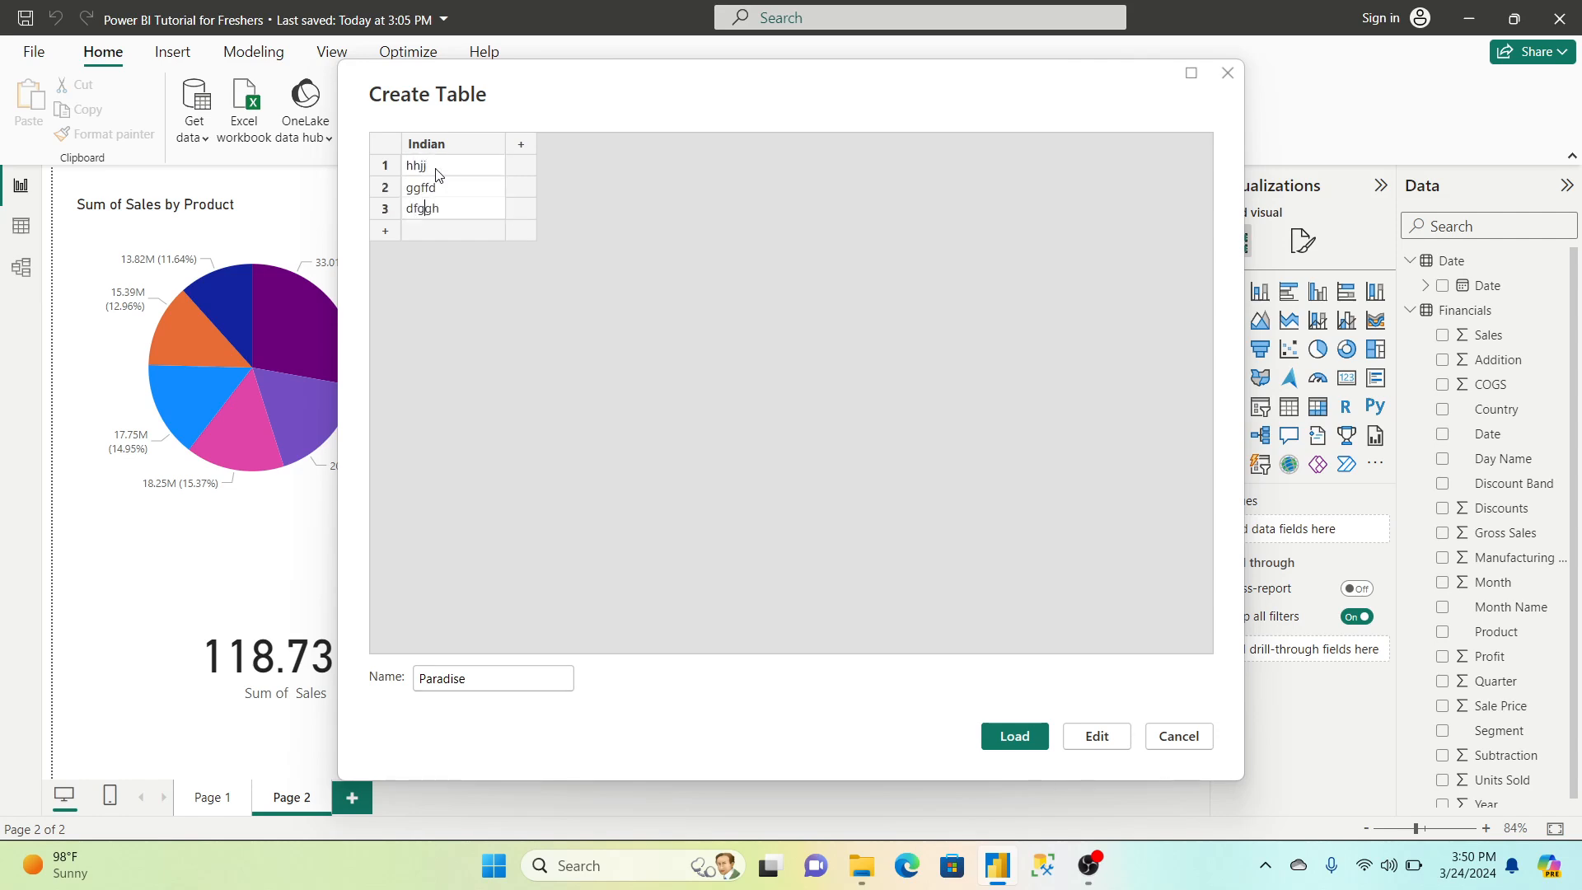
{"action": "key", "text": "Return"}
{"action": "type", "text": "dgghfd"}
{"action": "key", "text": "Return"}
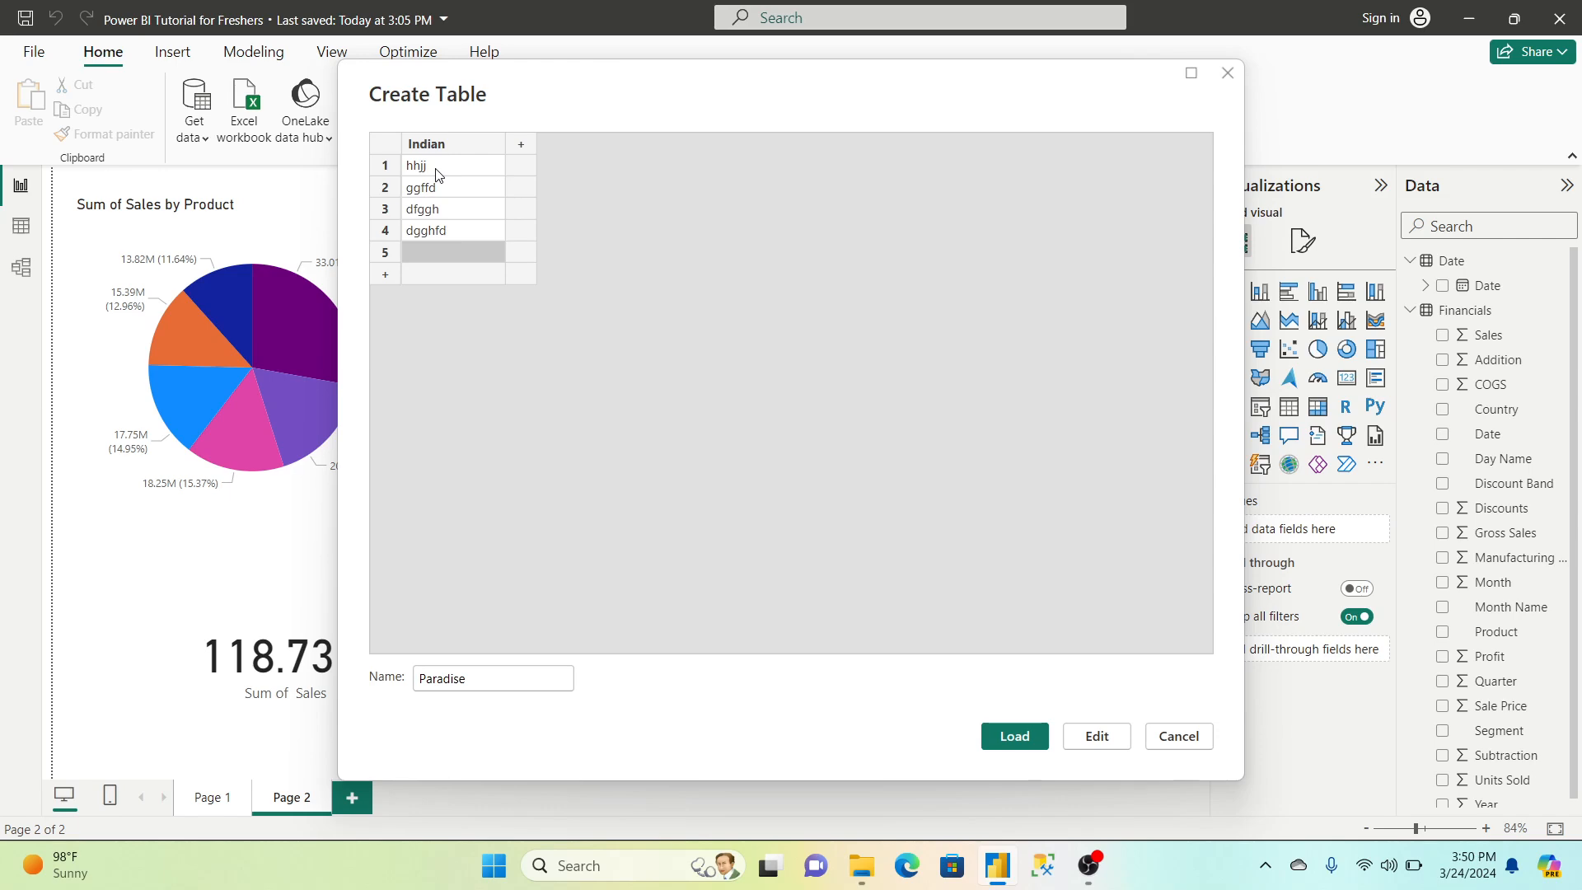
{"action": "type", "text": "ggg"}
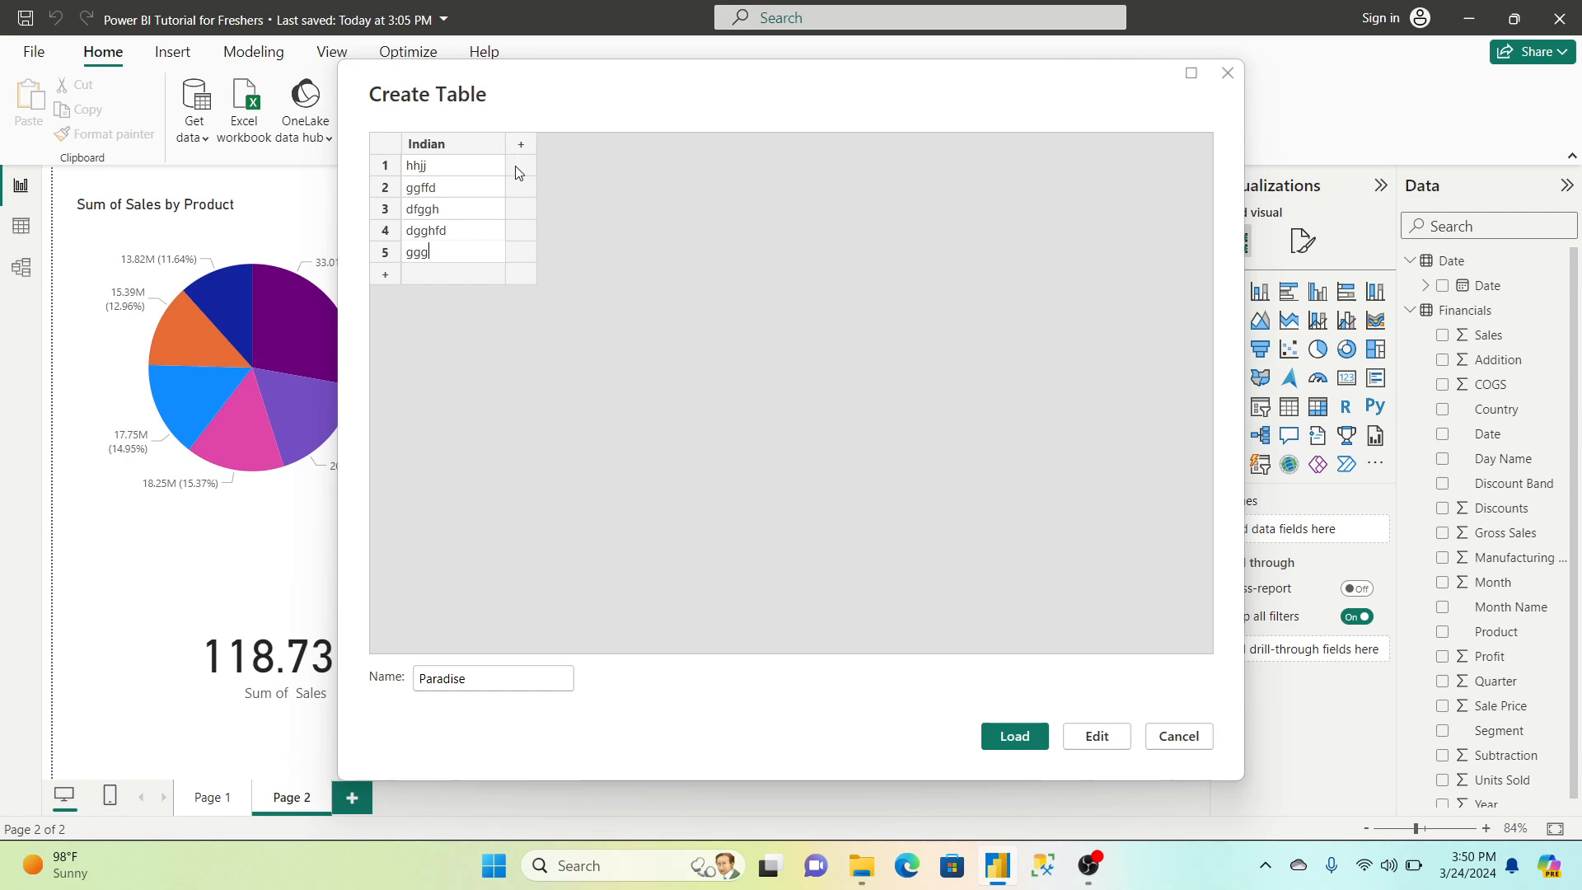
Add a second column with the values 444, 44, 55, 6, 6, 5 and 4, and load the table into the model
{"action": "left_click", "coordinate": [521, 145]}
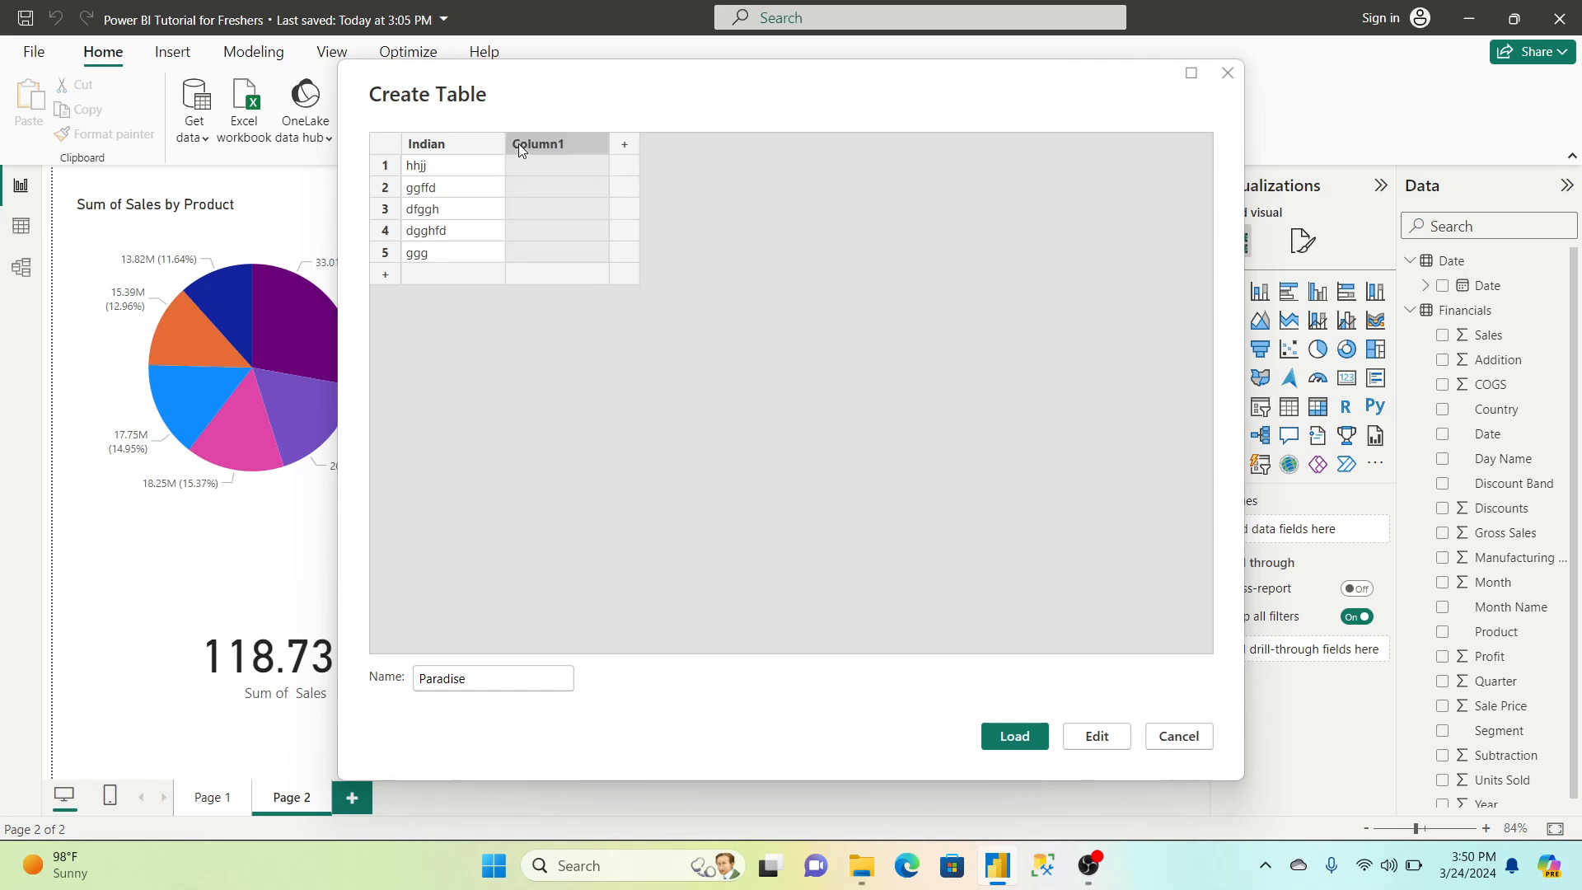
{"action": "left_click", "coordinate": [536, 167]}
{"action": "type", "text": "444"}
{"action": "key", "text": "Return"}
{"action": "type", "text": "44"}
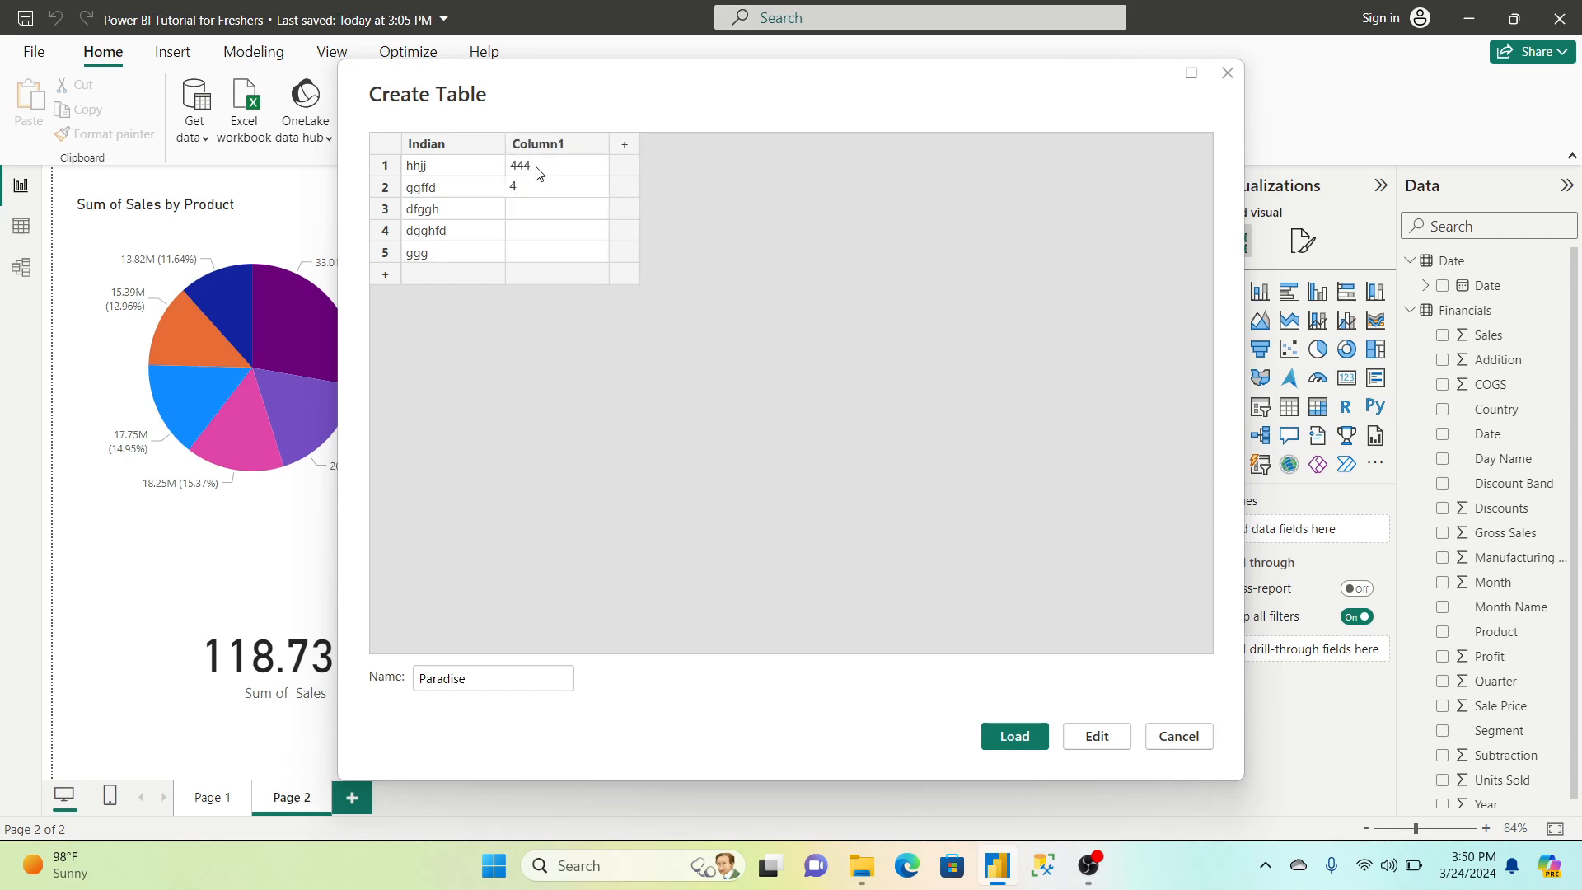
{"action": "key", "text": "Return"}
{"action": "type", "text": "55"}
{"action": "key", "text": "Return"}
{"action": "type", "text": "6"}
{"action": "key", "text": "Return"}
{"action": "type", "text": "6"}
{"action": "key", "text": "Return"}
{"action": "type", "text": "5"}
{"action": "key", "text": "Return"}
{"action": "type", "text": "4"}
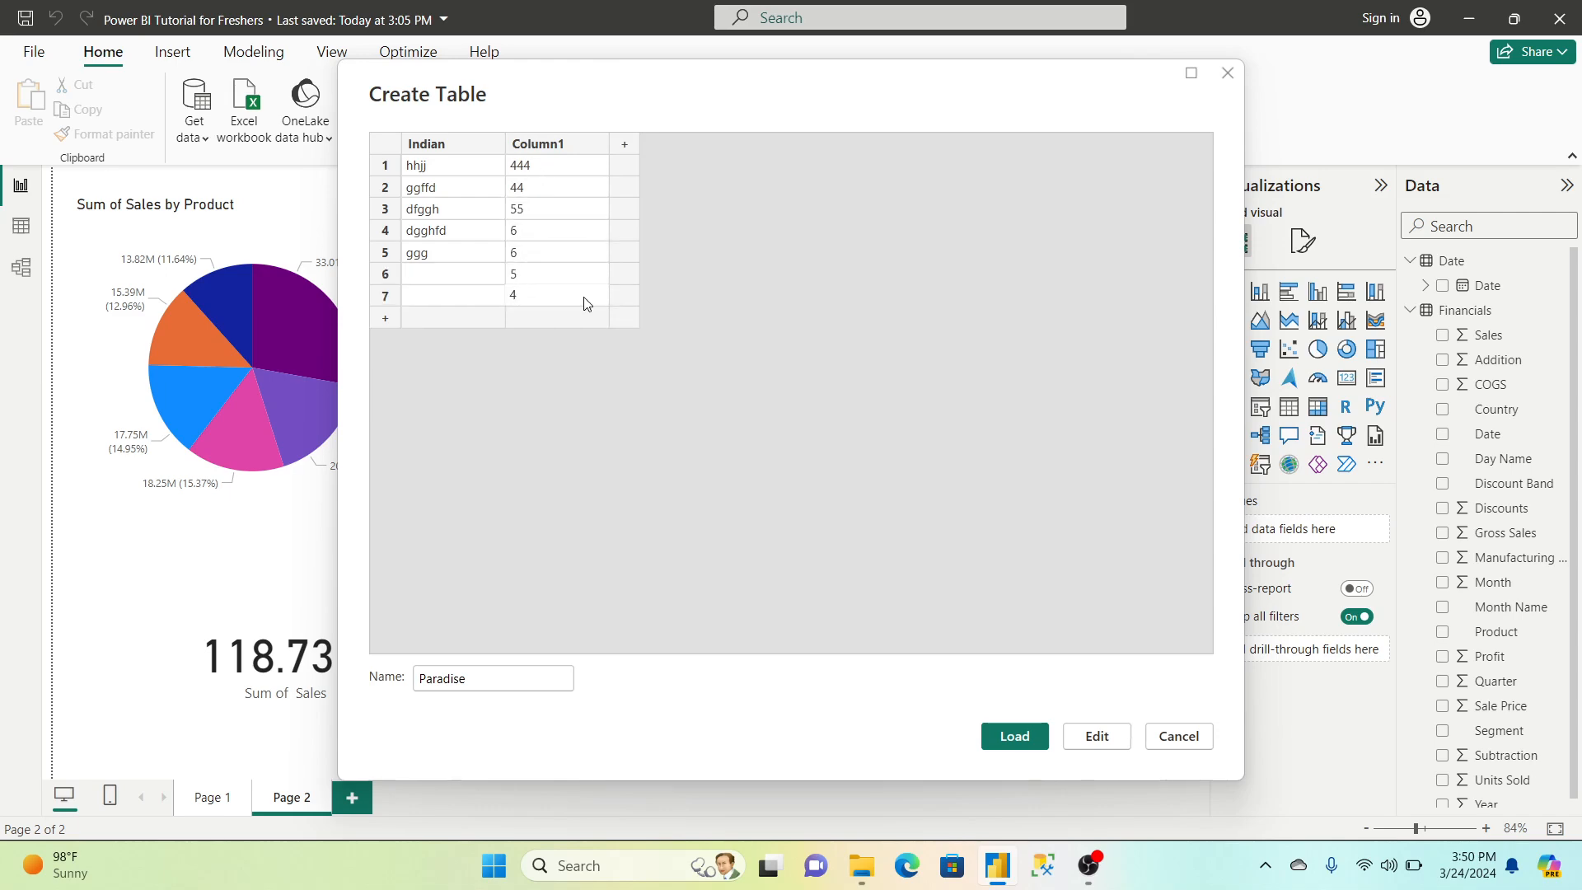
{"action": "left_click", "coordinate": [1015, 737]}
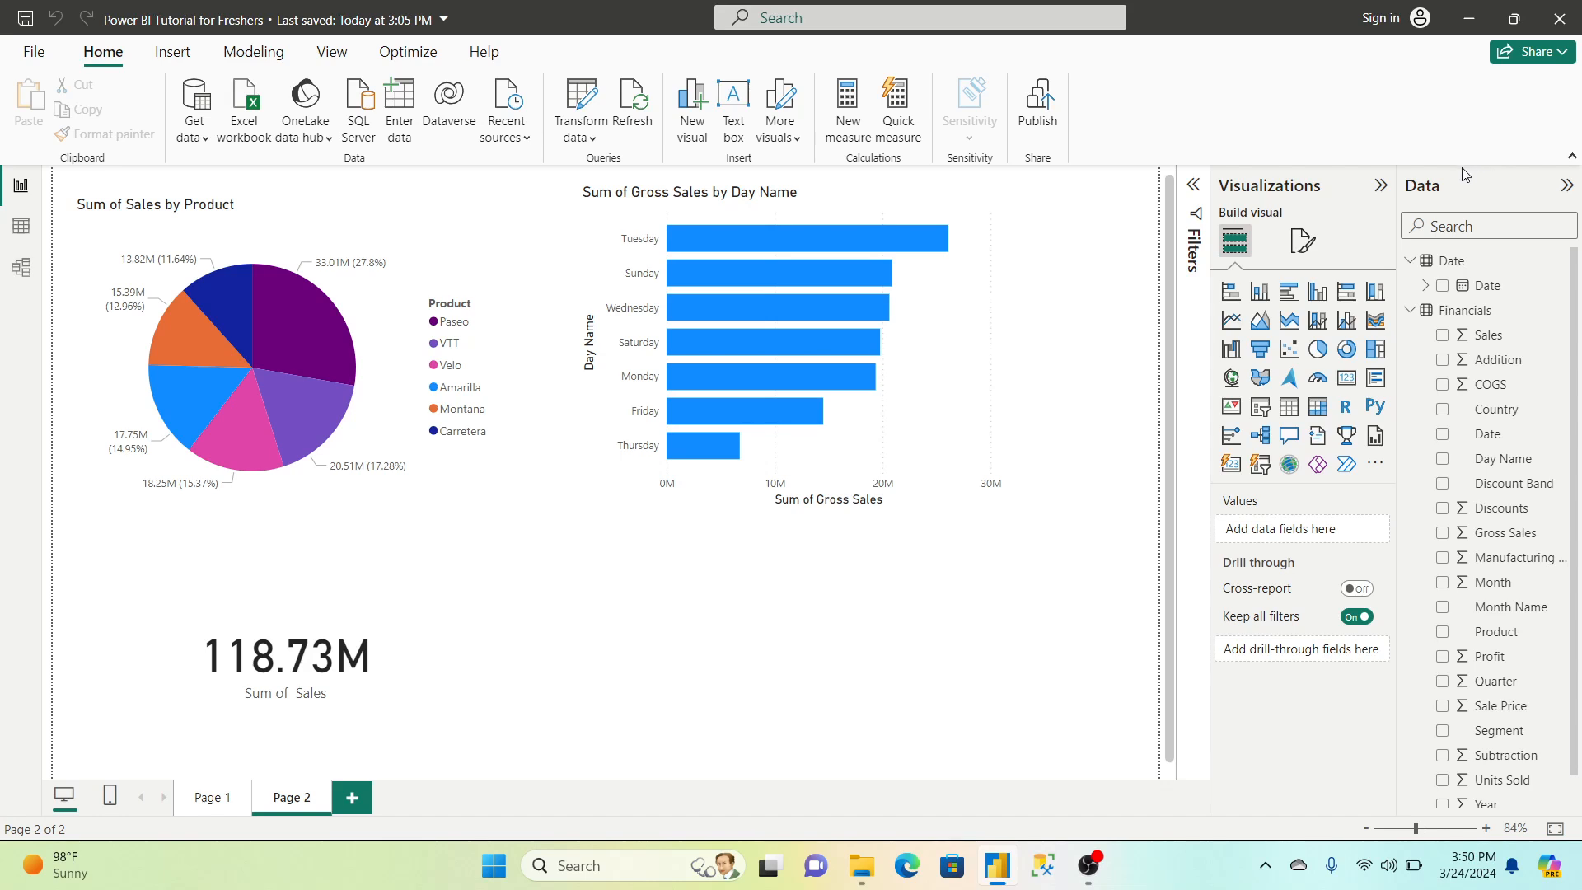
Inspect the Paradise table's fields in the report's data list, and display its rows in Table view
{"action": "left_click", "coordinate": [1411, 262]}
{"action": "left_click", "coordinate": [1409, 286]}
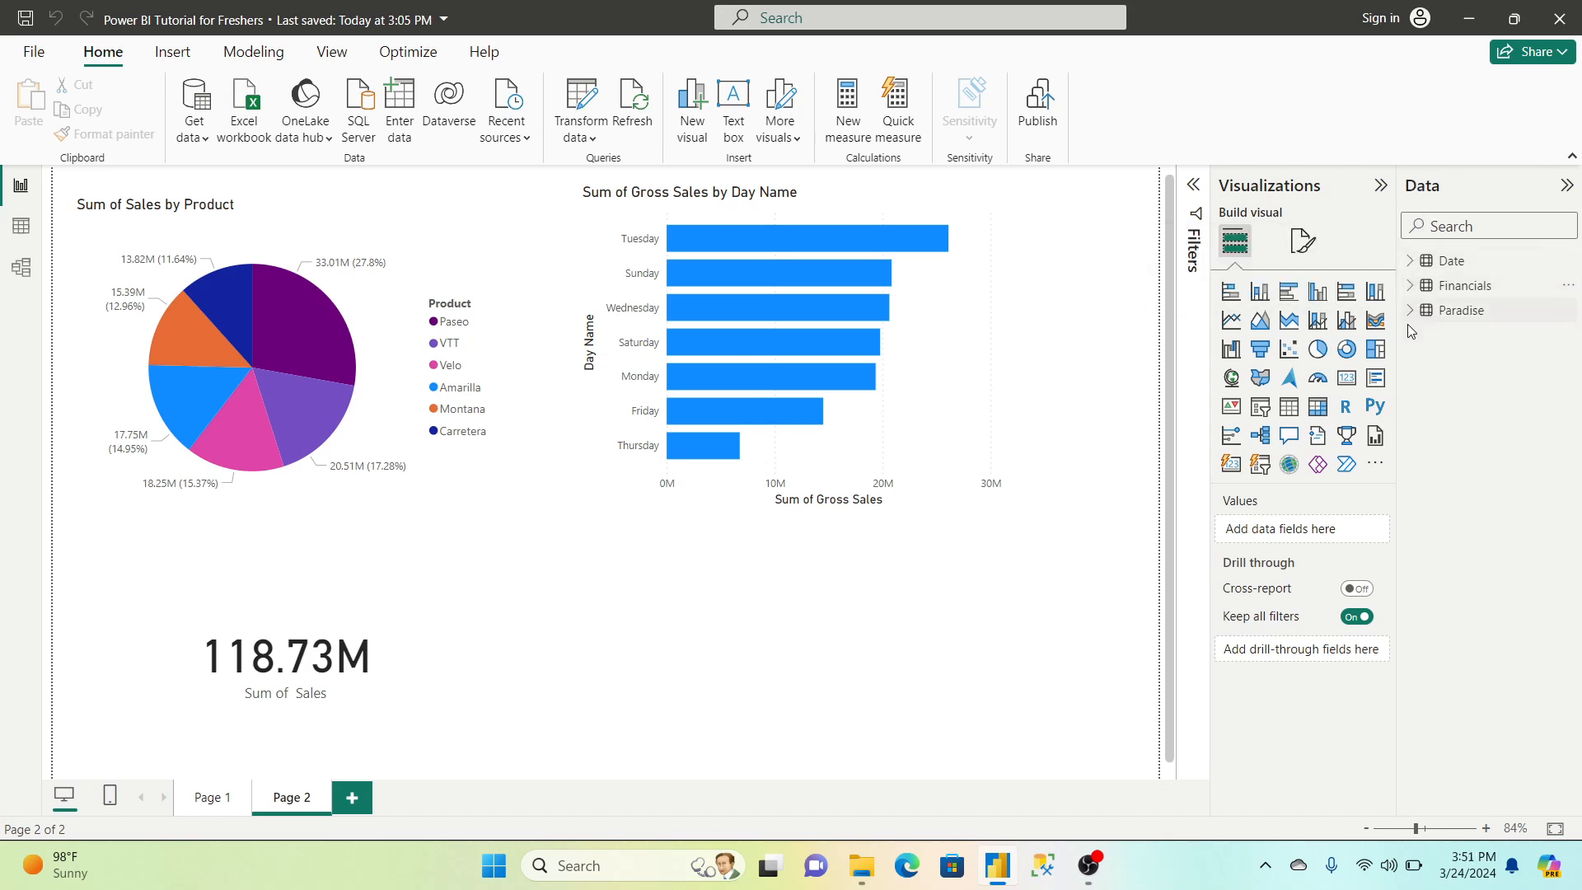
{"action": "left_click", "coordinate": [1411, 317]}
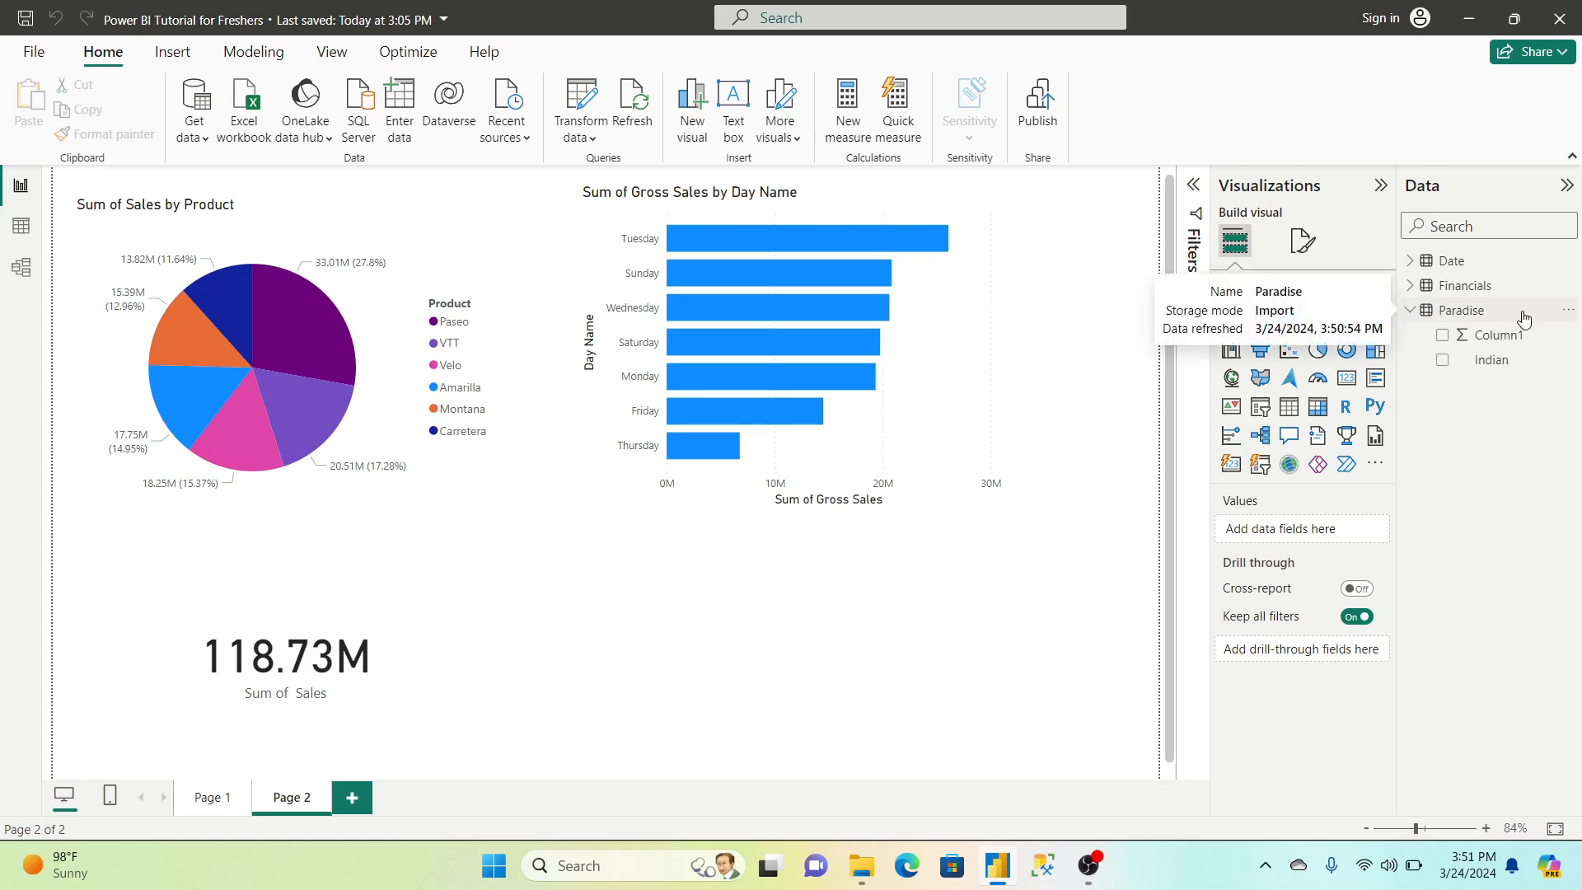
{"action": "left_click", "coordinate": [22, 236]}
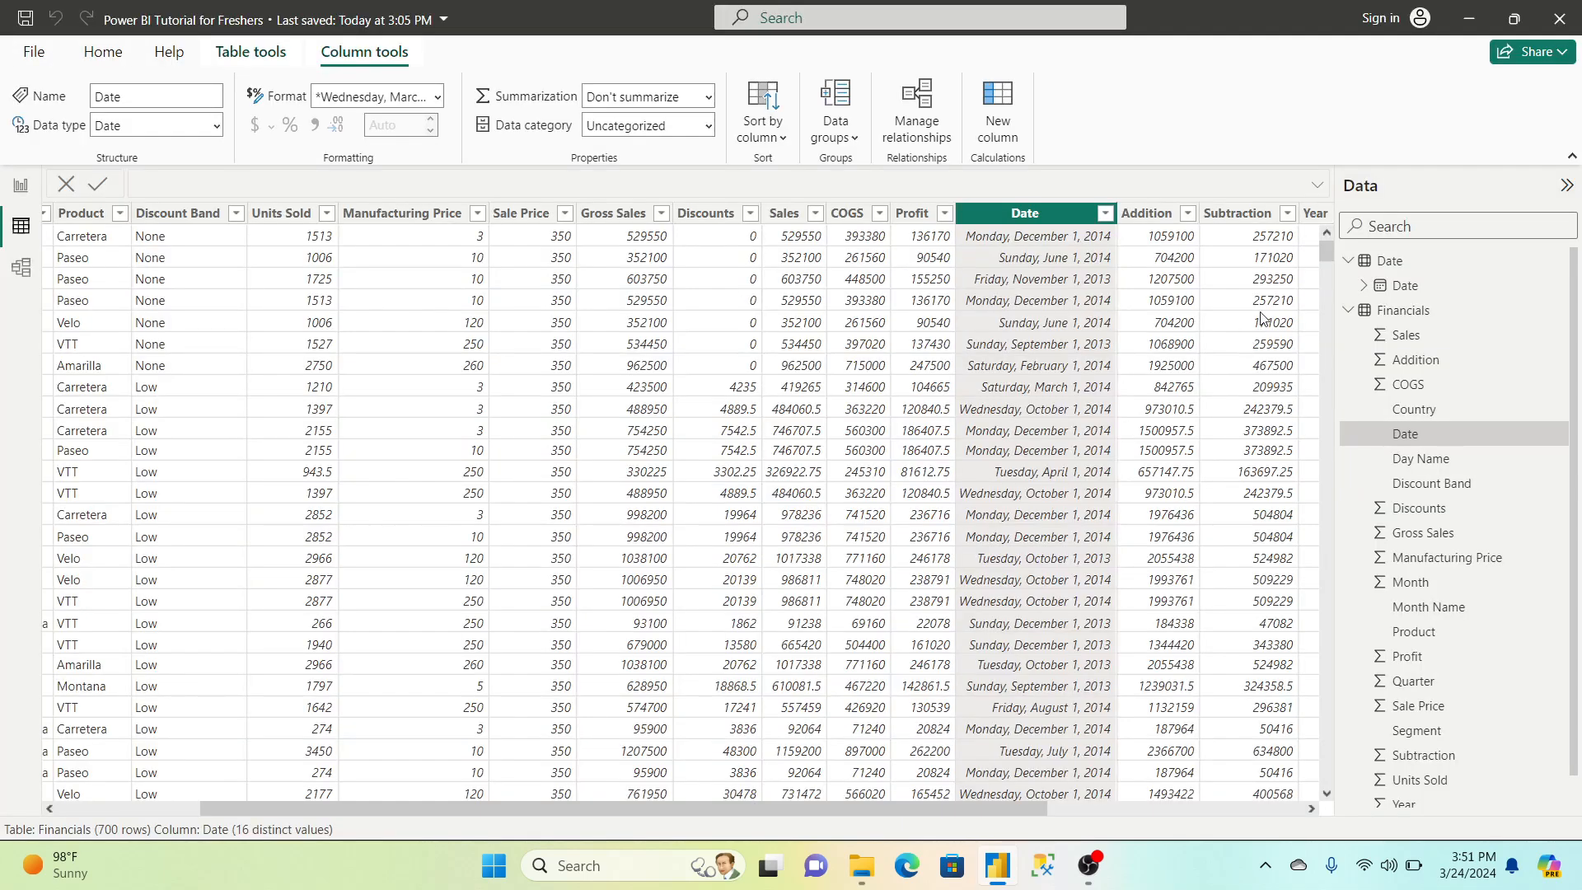
{"action": "left_click", "coordinate": [1348, 260]}
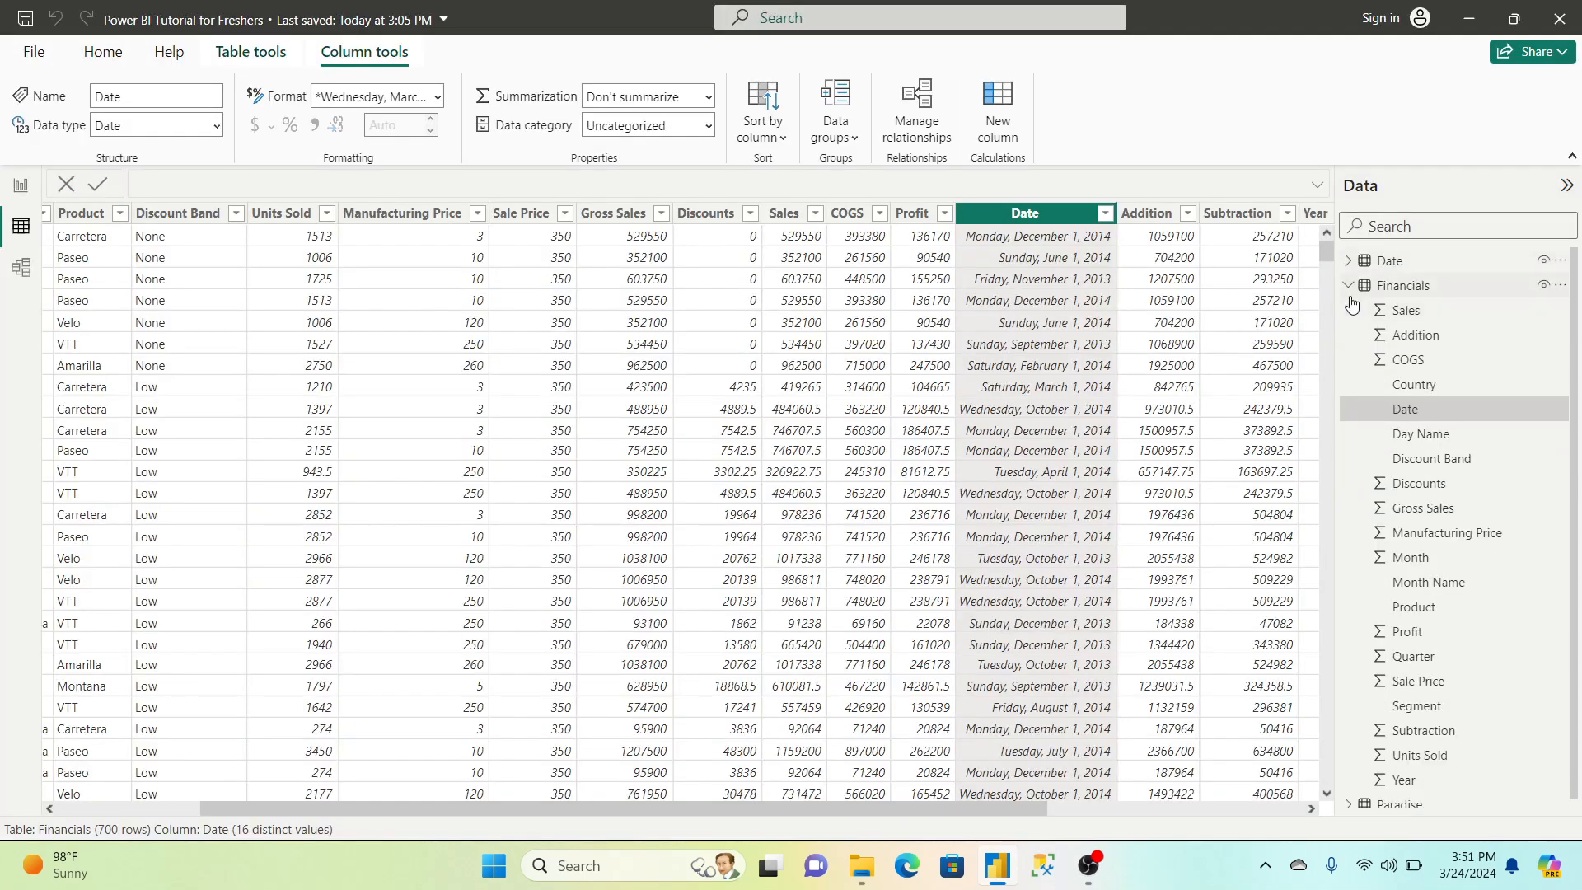
{"action": "left_click", "coordinate": [1349, 285]}
{"action": "left_click", "coordinate": [1400, 309]}
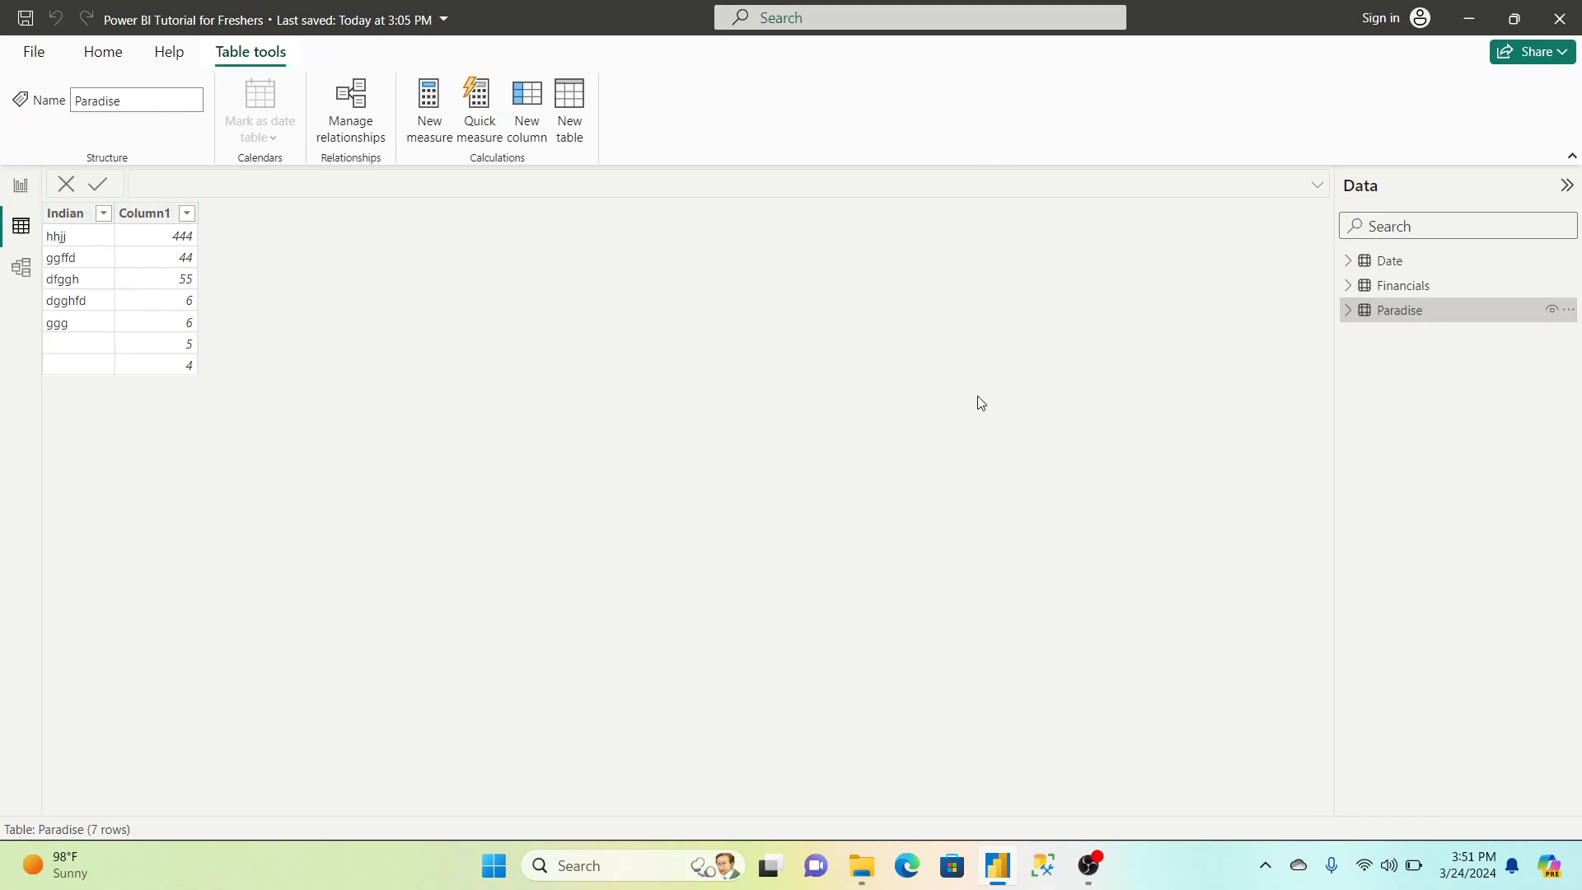
Hide the Paradise table in report view, and check how it is listed in the report and Model views
{"action": "left_click", "coordinate": [1553, 313]}
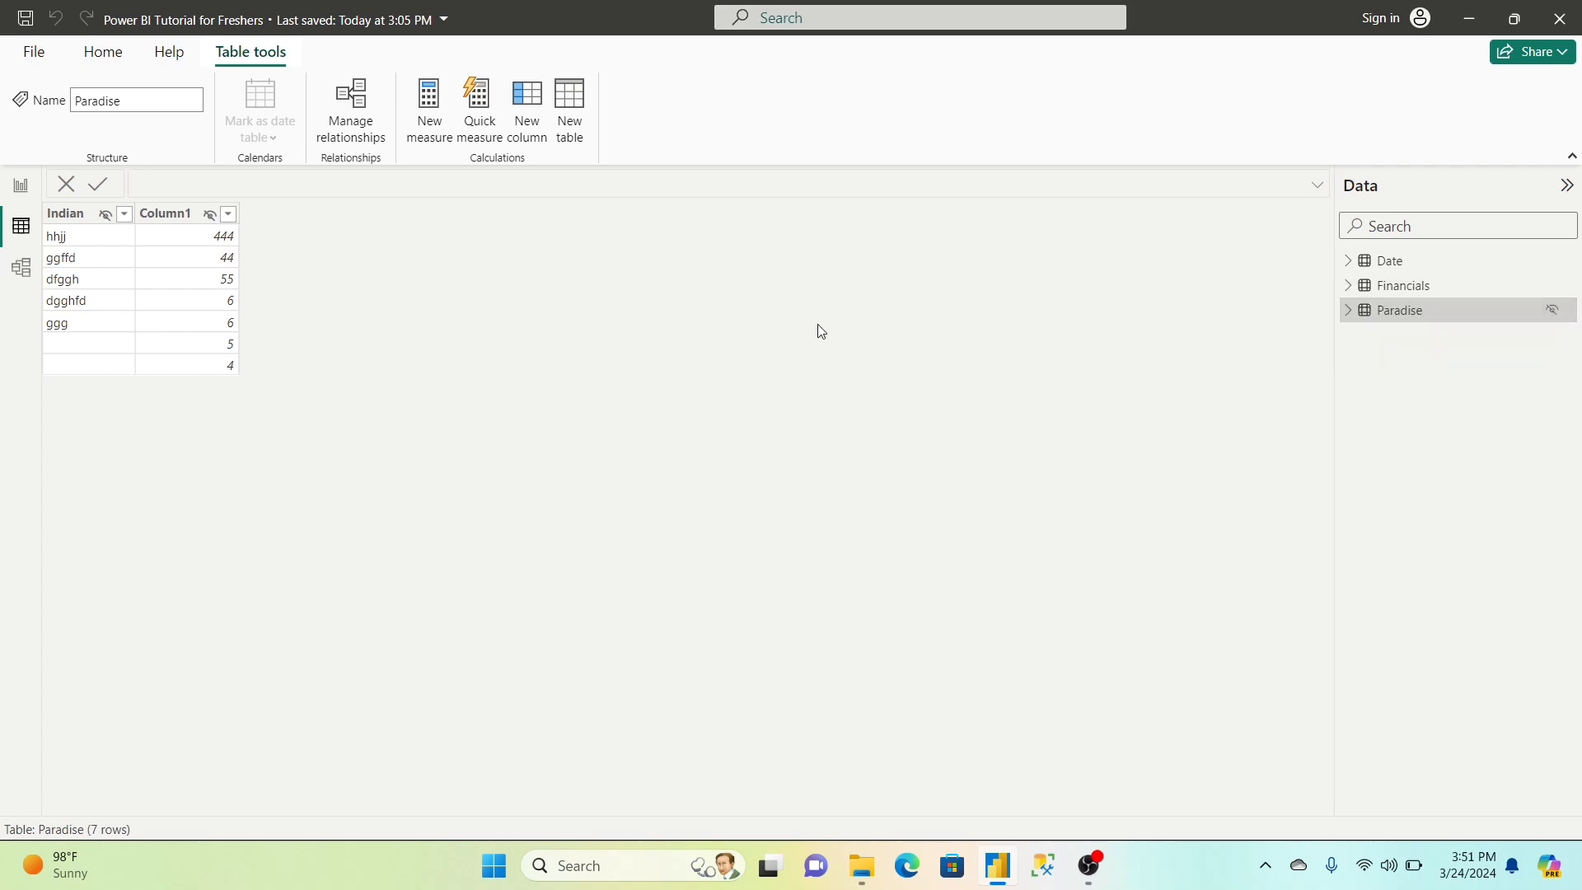
{"action": "left_click", "coordinate": [21, 189]}
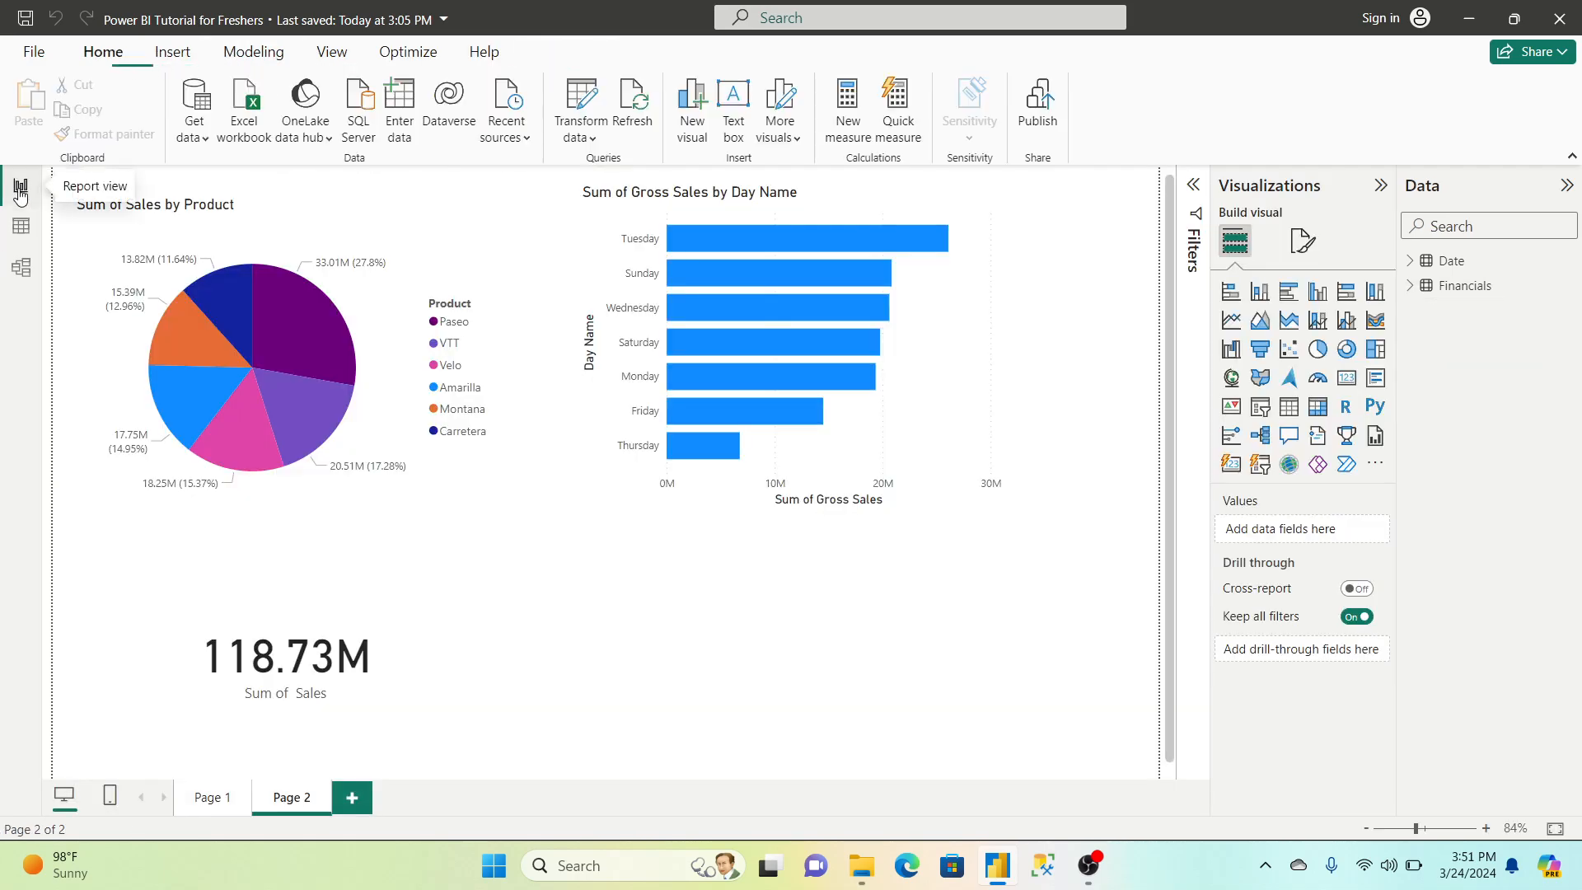
{"action": "left_click", "coordinate": [20, 267]}
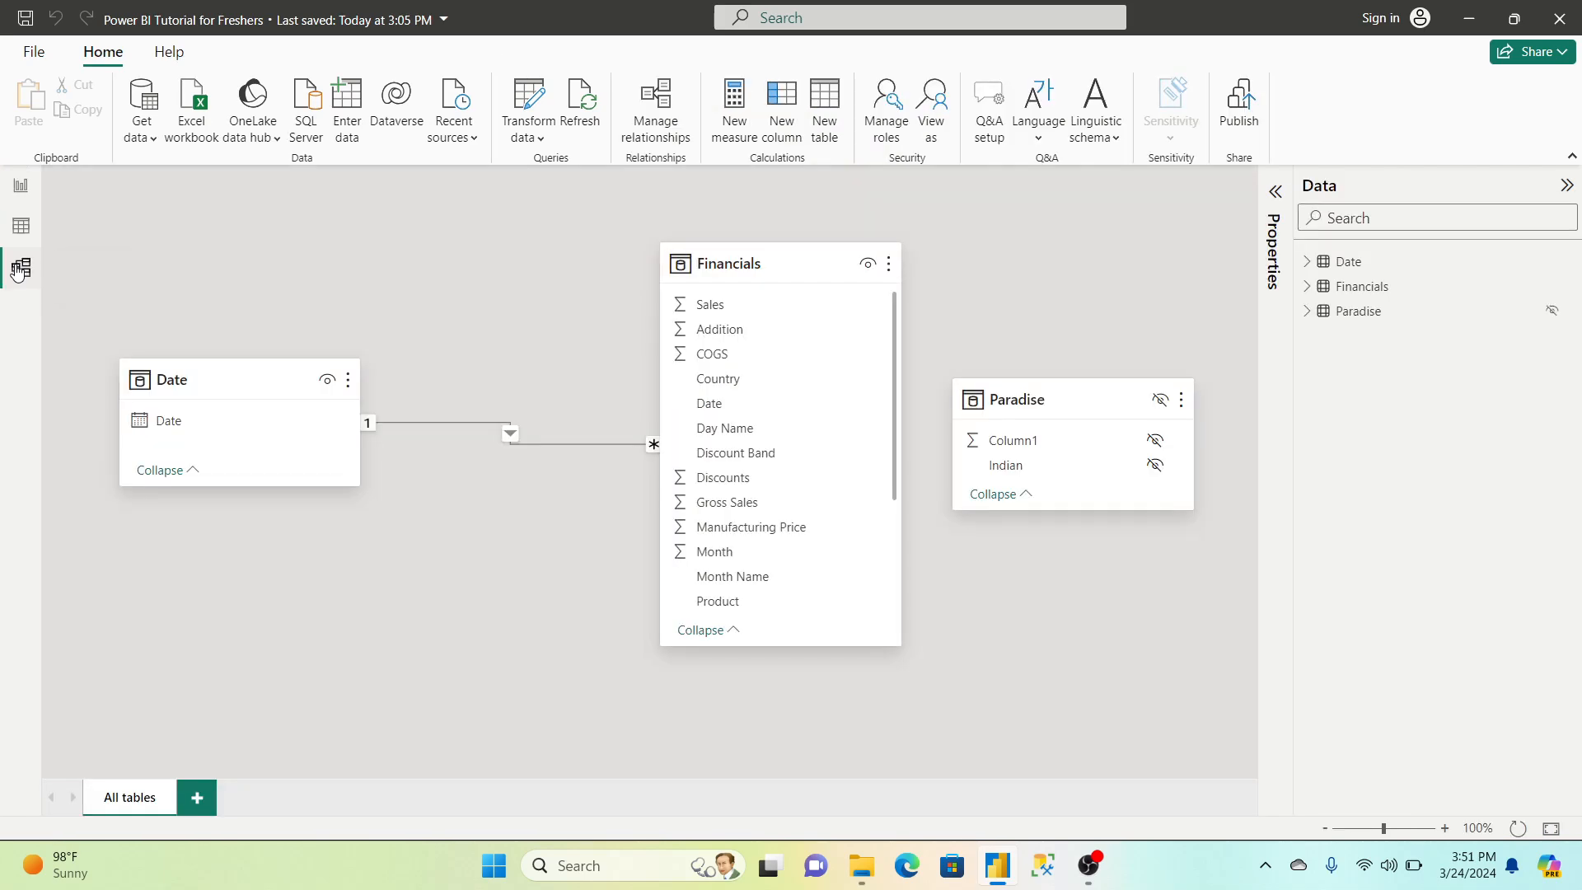
{"action": "left_click", "coordinate": [21, 185]}
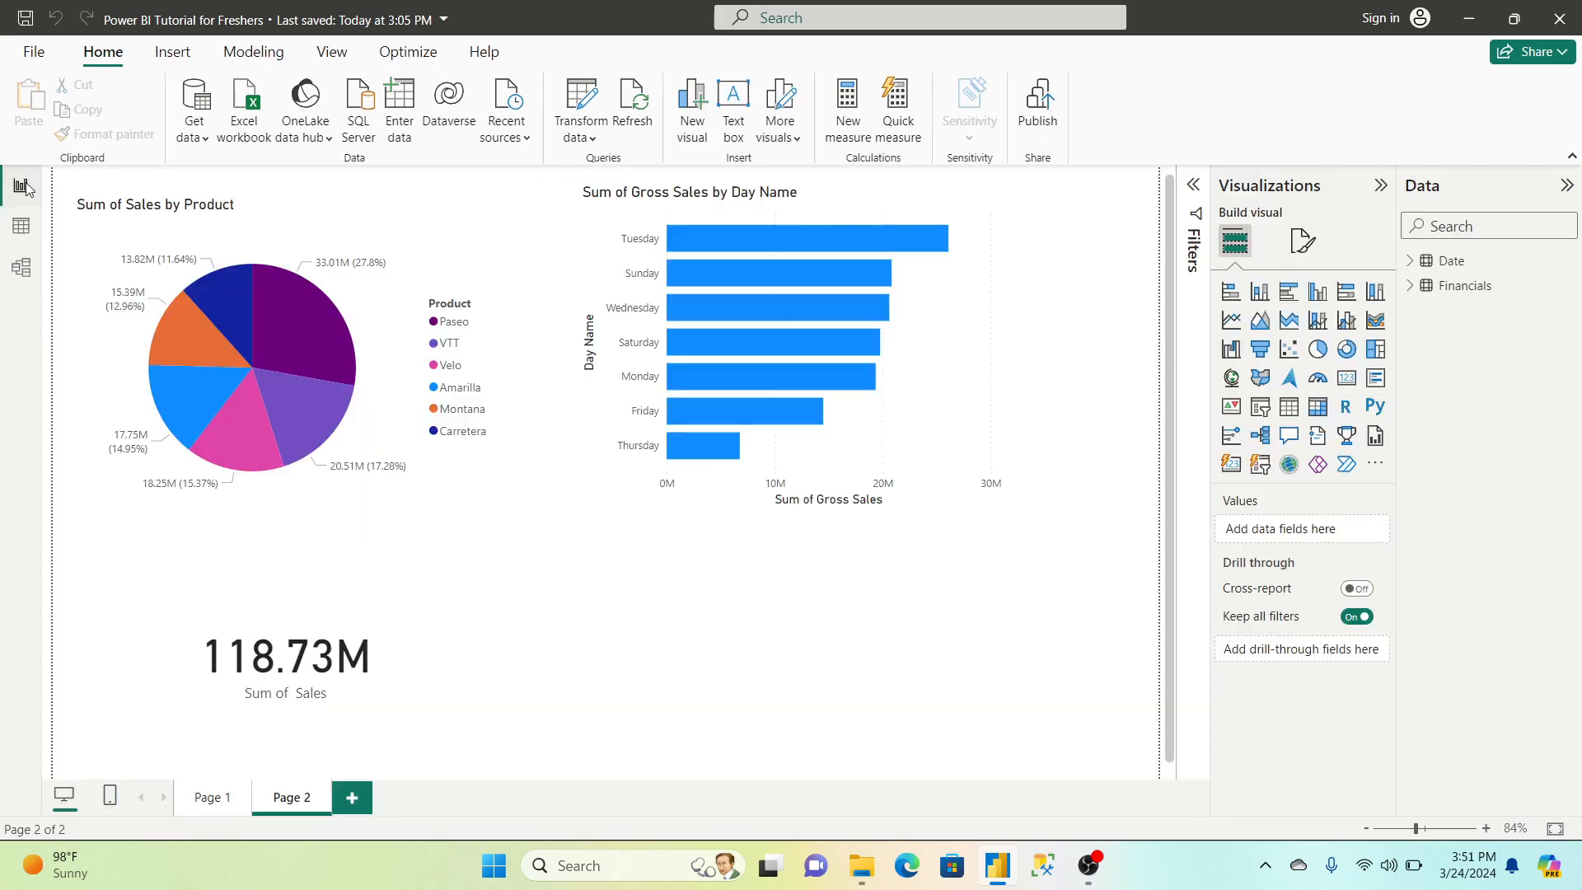
Unhide the Paradise table from Table view, check the report's data list, and hide the table again
{"action": "left_click", "coordinate": [21, 225]}
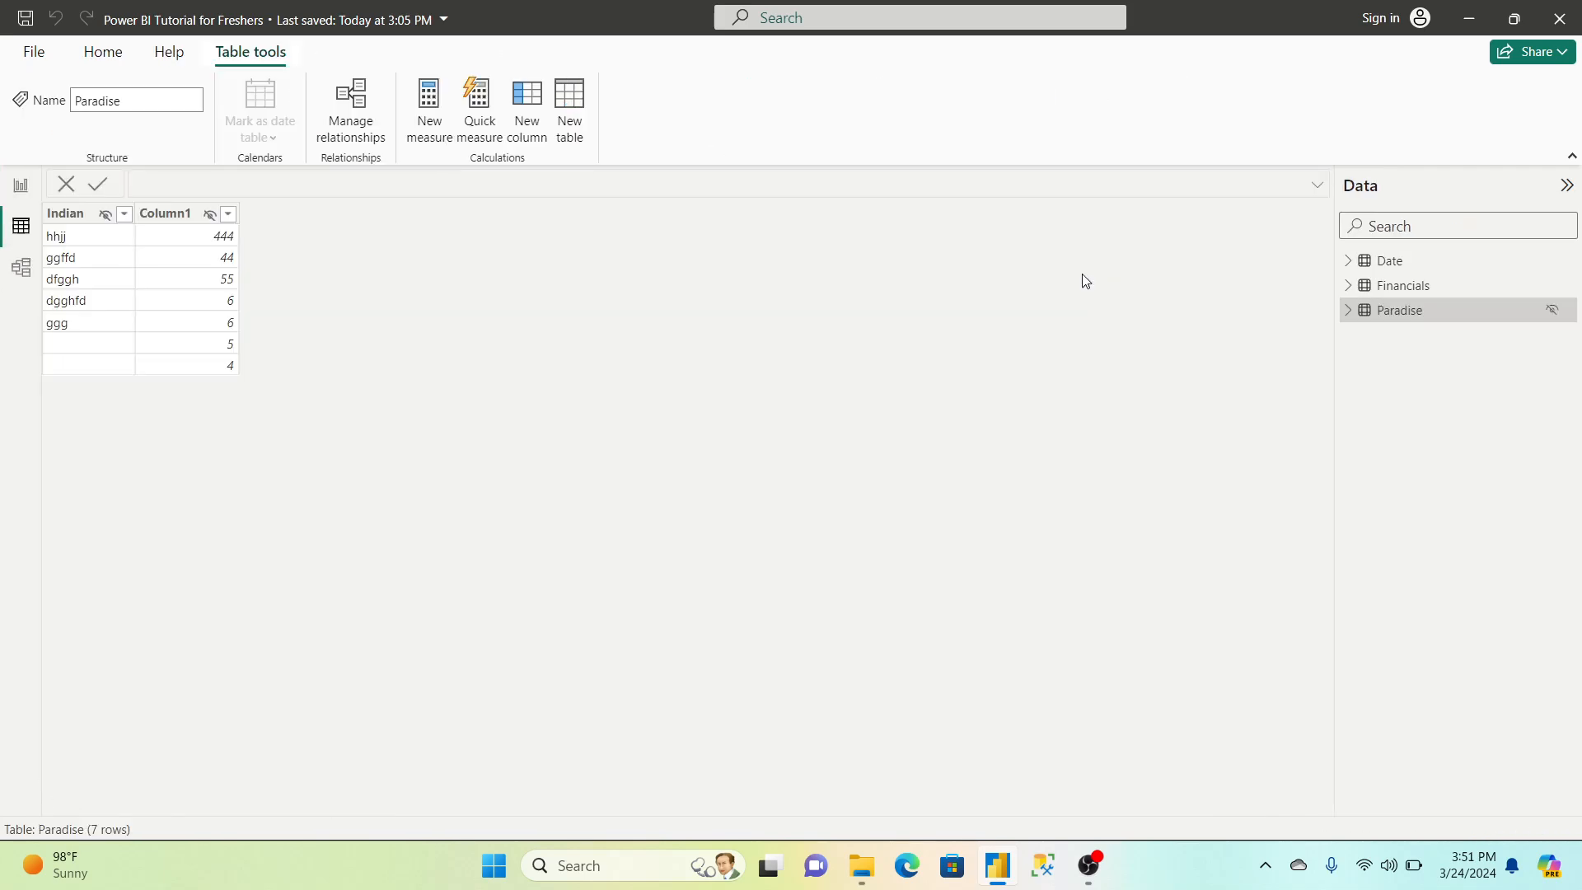
{"action": "left_click", "coordinate": [1551, 312]}
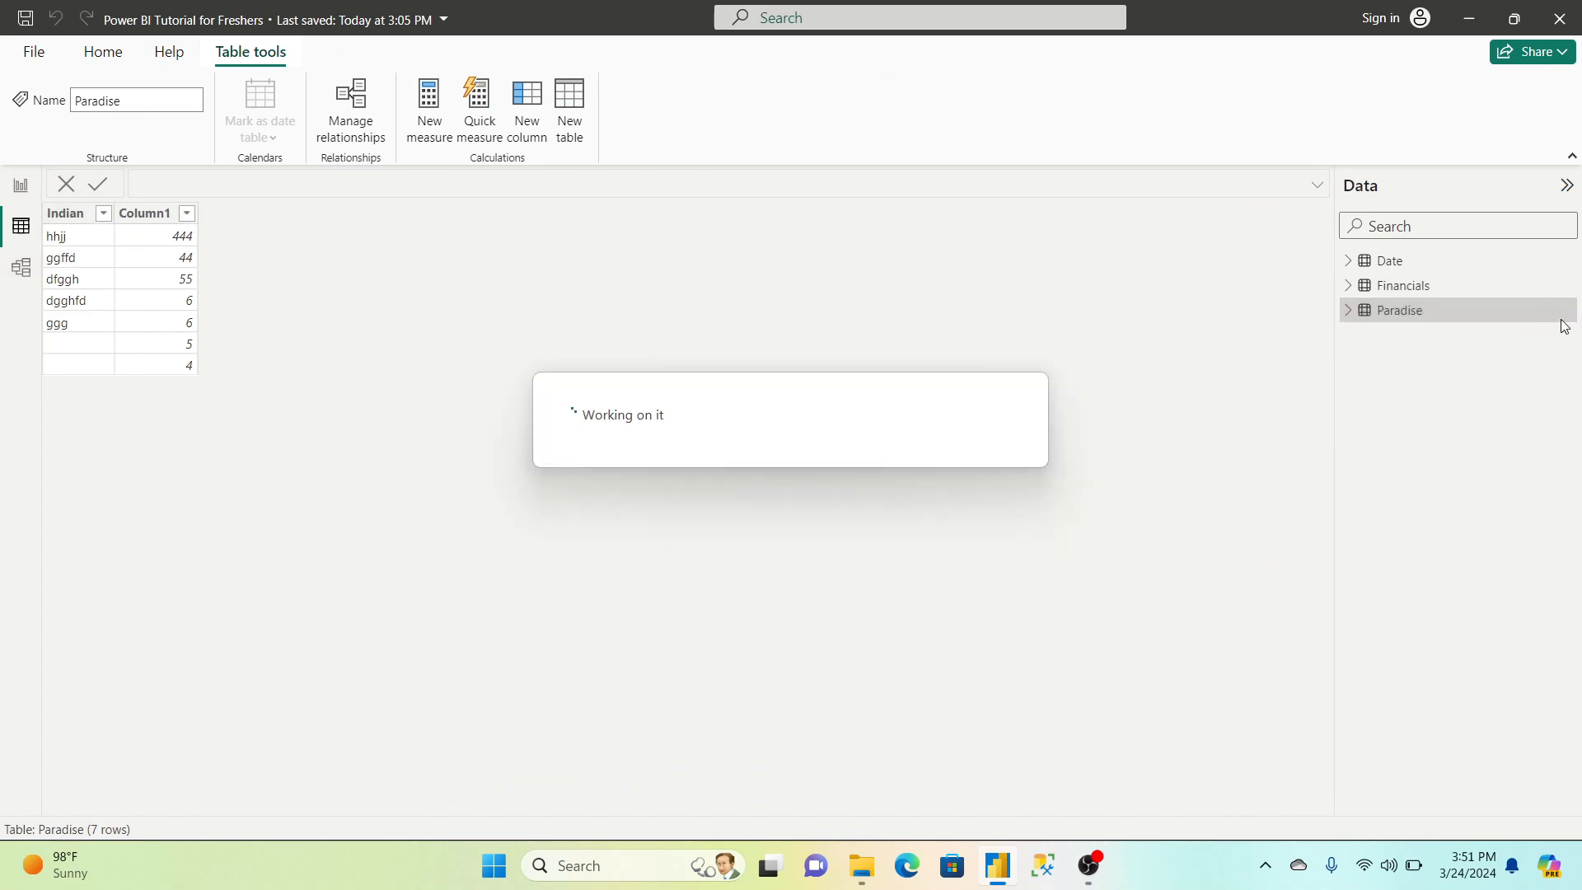
{"action": "left_click", "coordinate": [18, 188]}
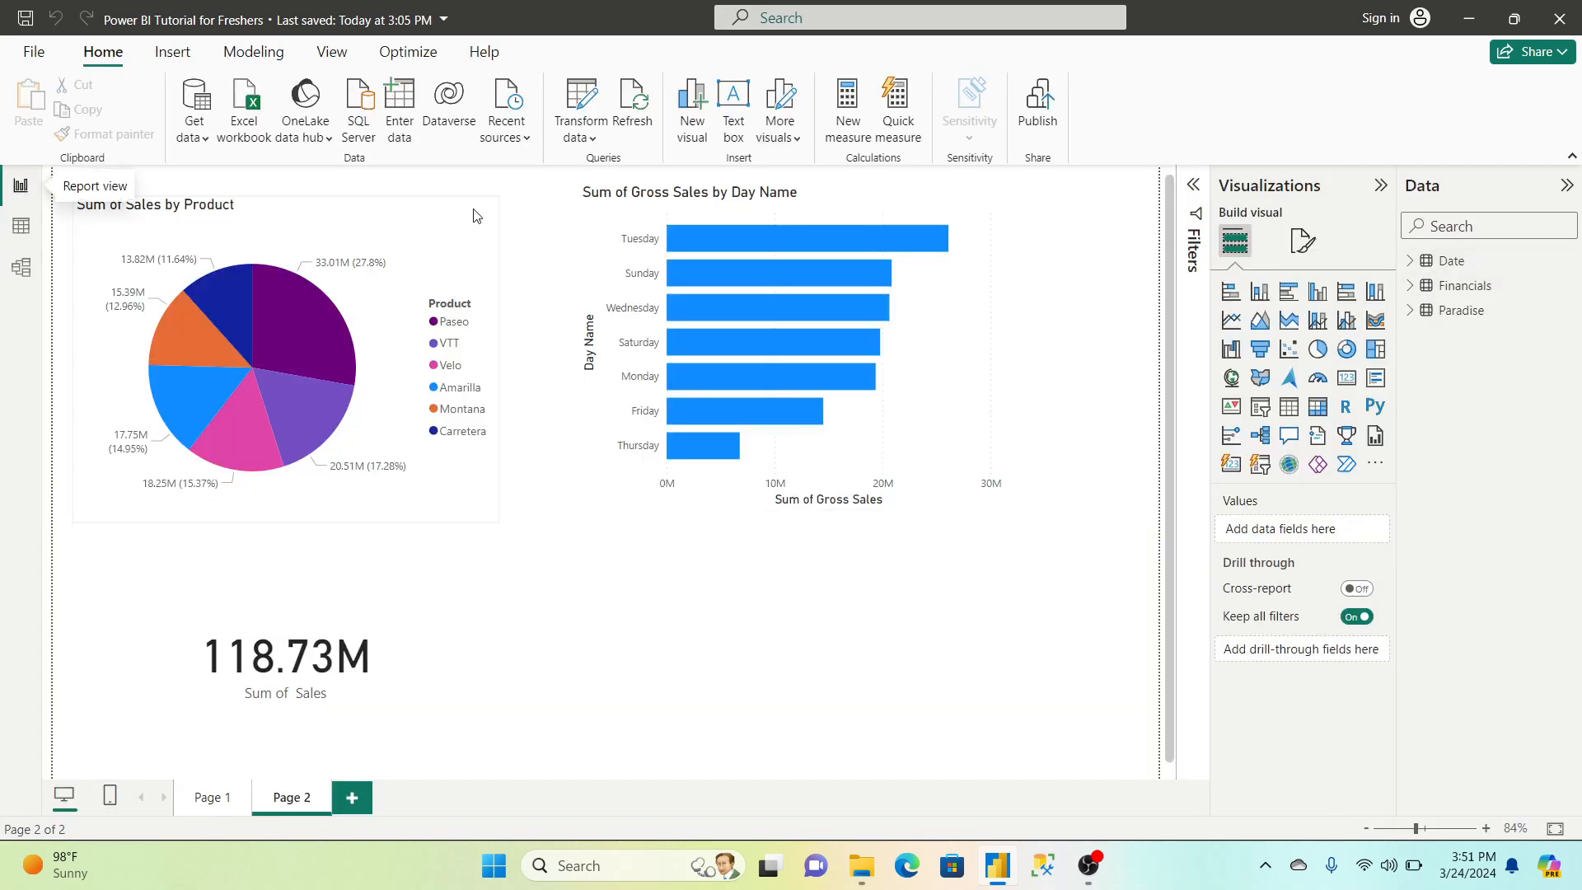
{"action": "left_click", "coordinate": [22, 225]}
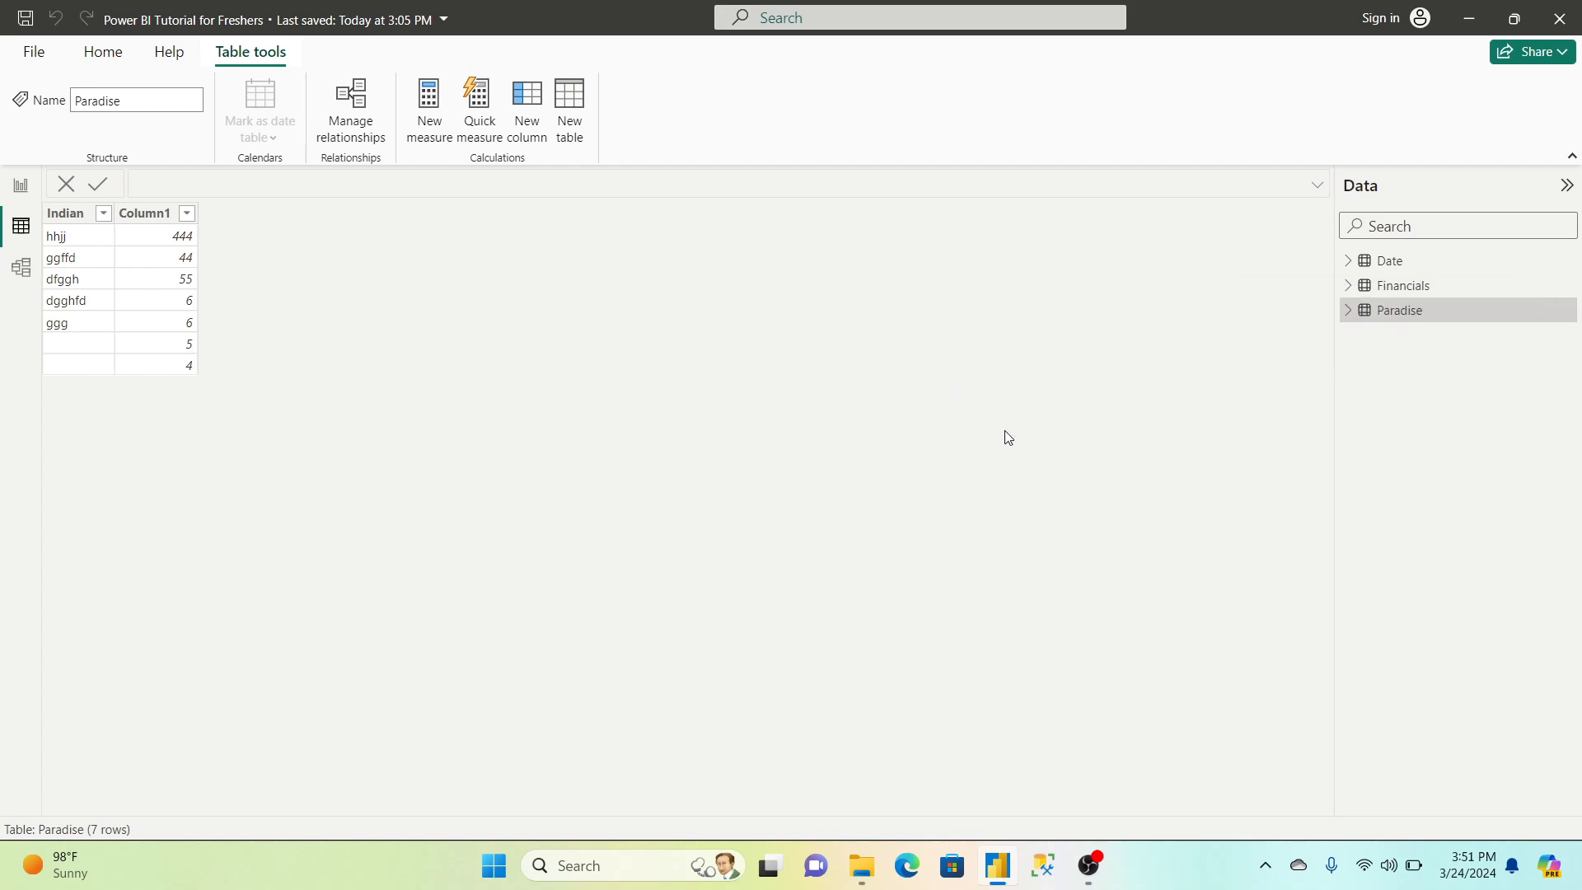
{"action": "left_click", "coordinate": [21, 192]}
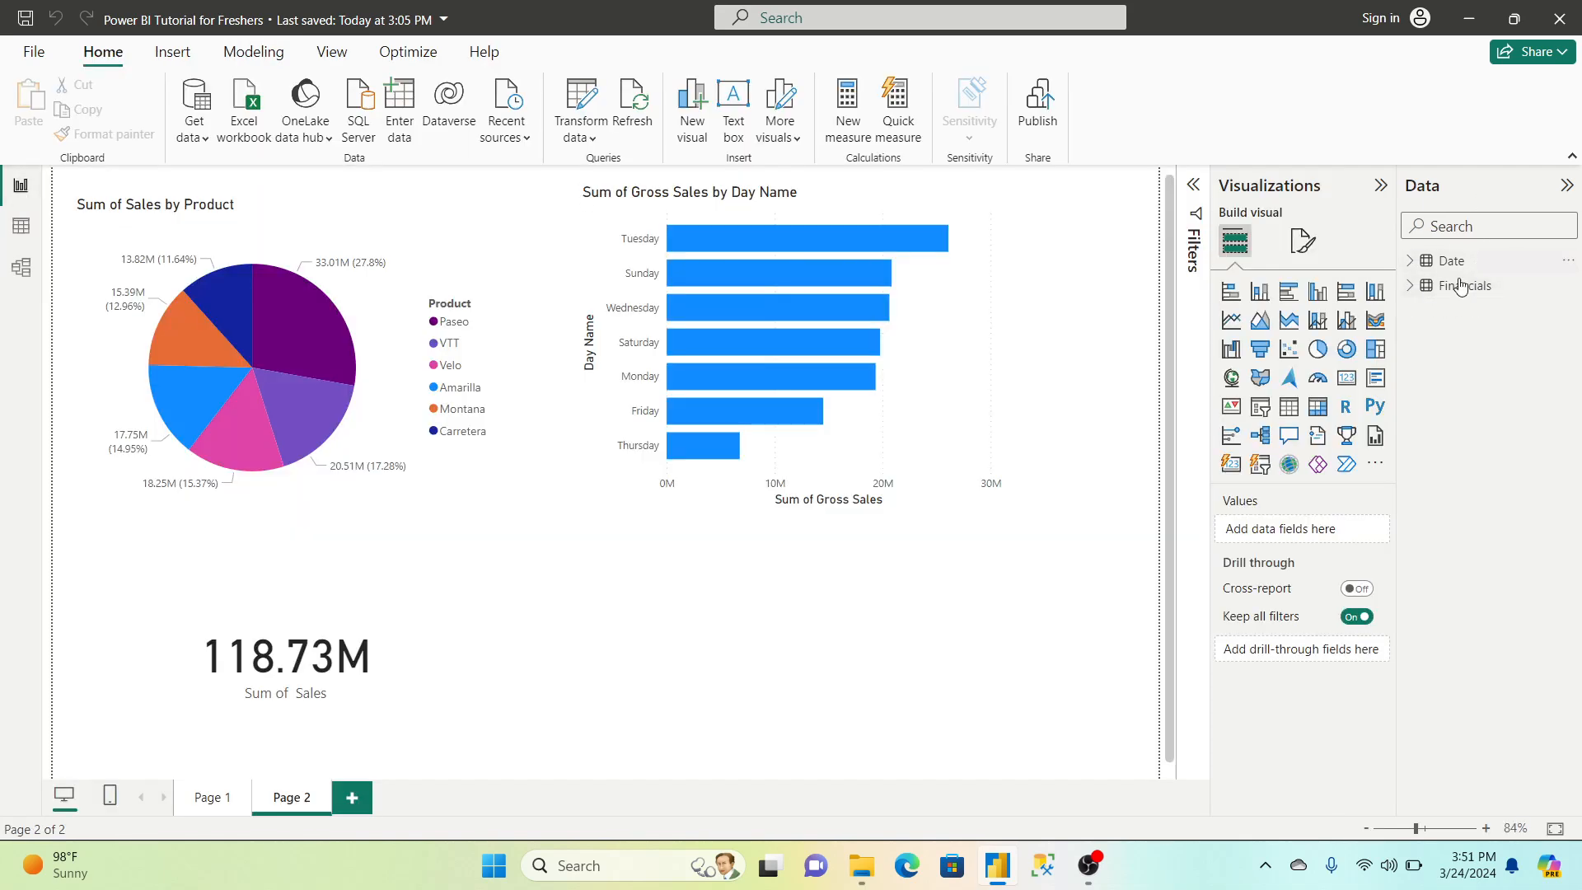
Delete the Paradise table from the model and return to the report
{"action": "left_click", "coordinate": [21, 225]}
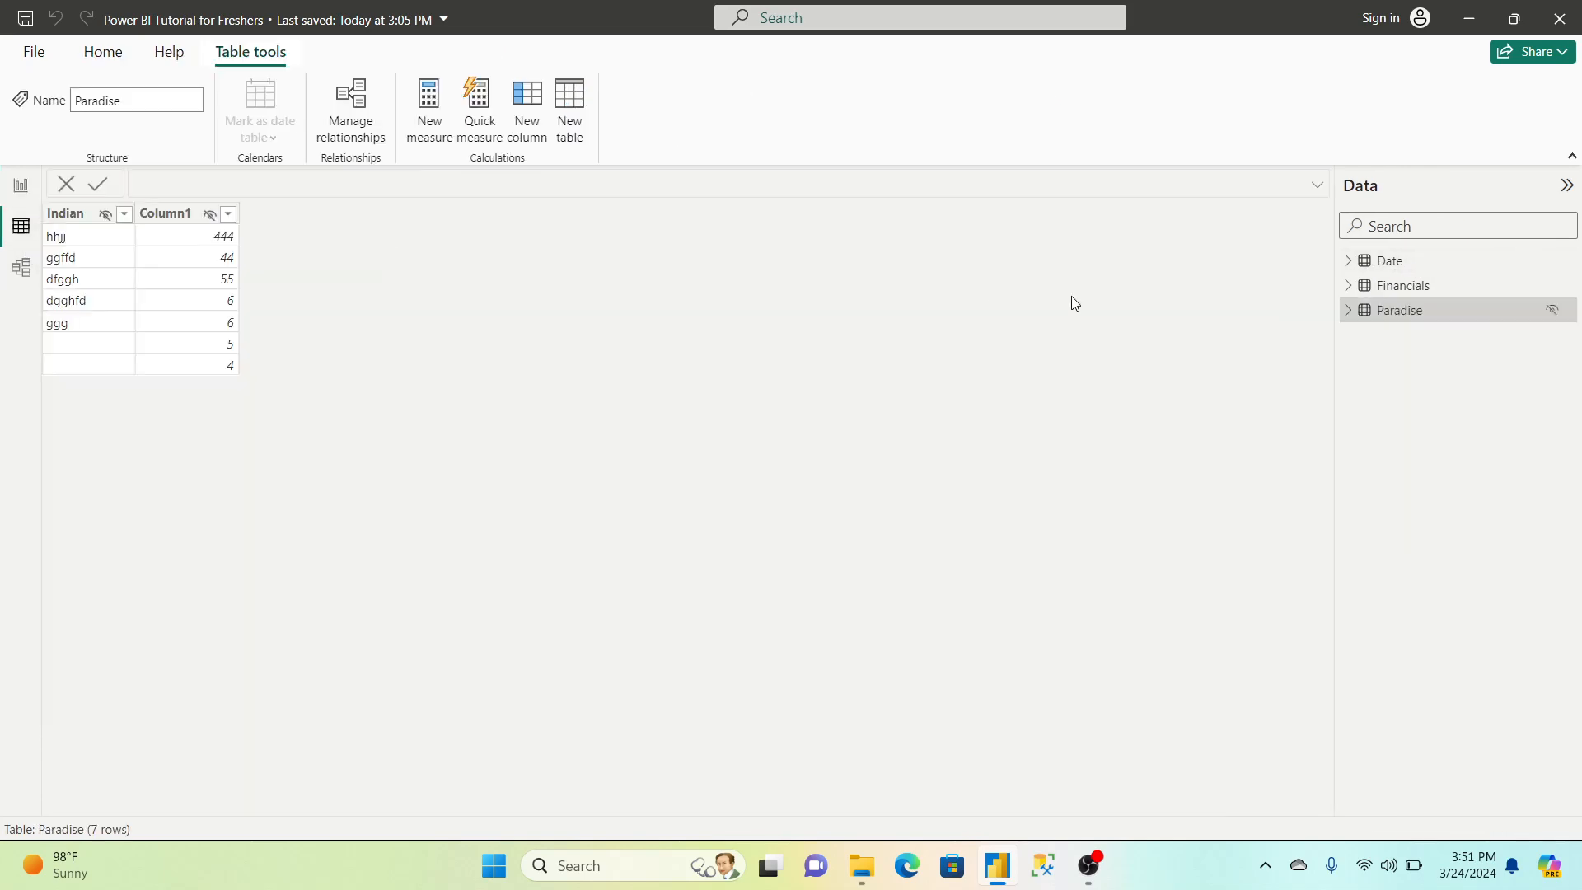
{"action": "left_click", "coordinate": [1566, 312]}
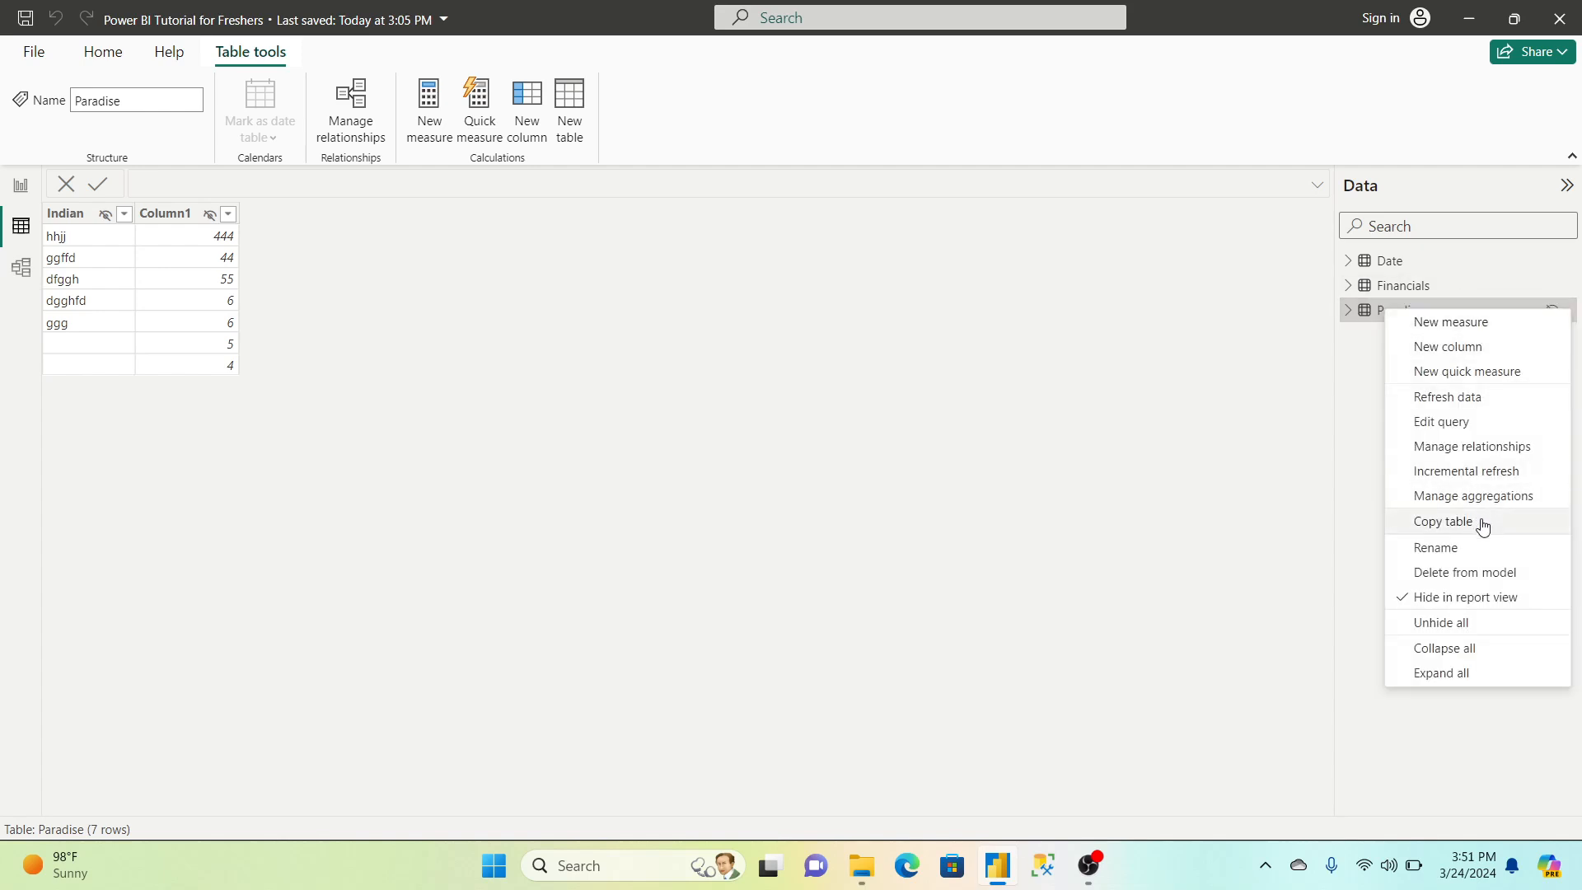
{"action": "left_click", "coordinate": [1482, 574]}
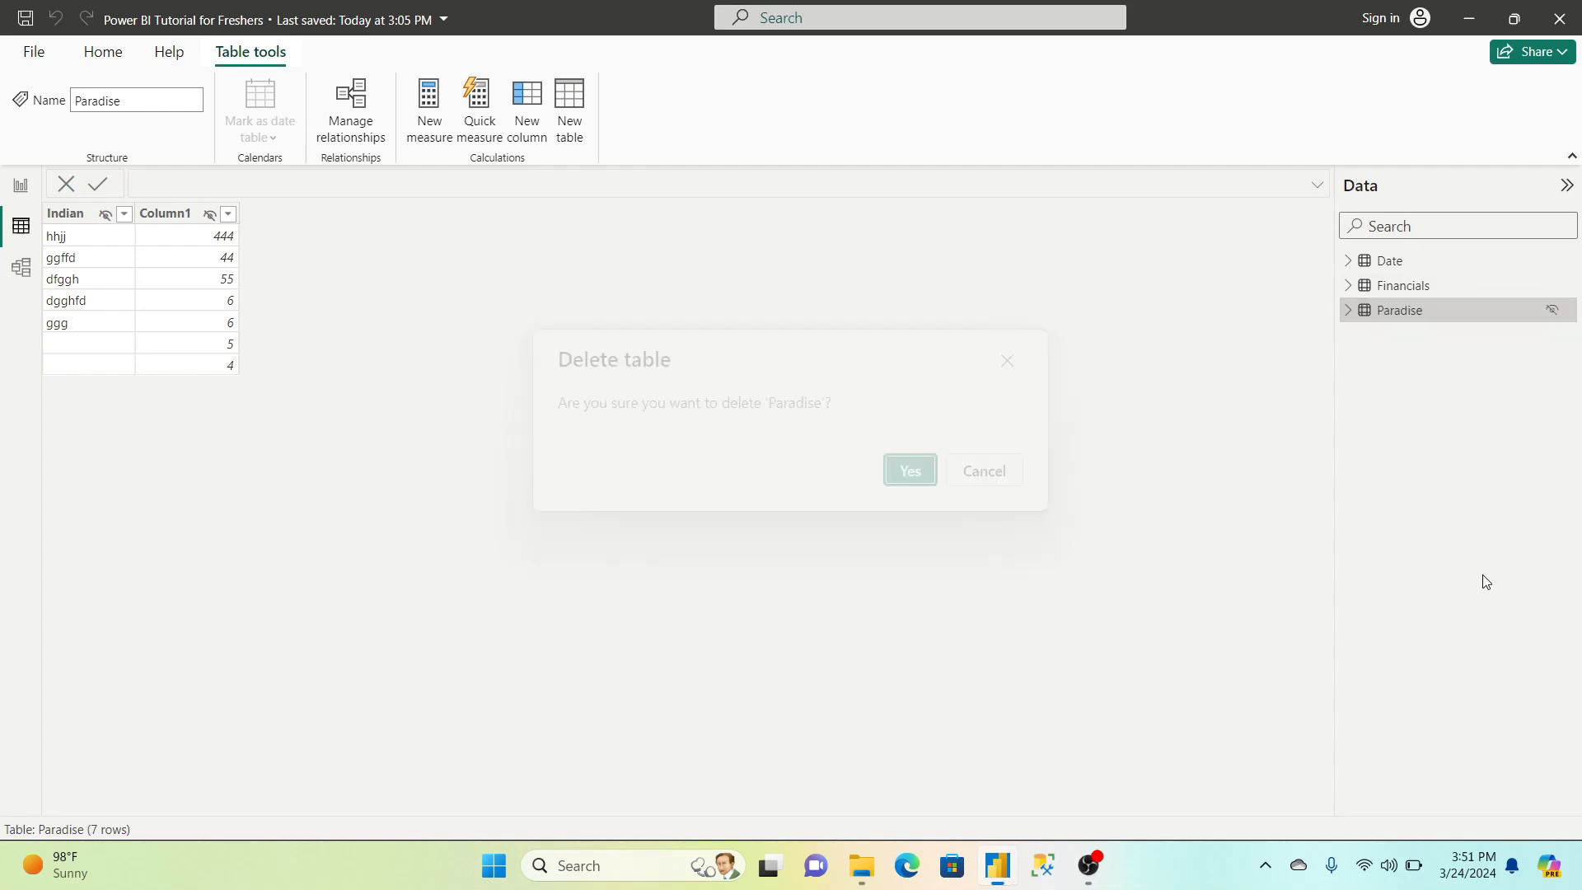
{"action": "left_click", "coordinate": [897, 478]}
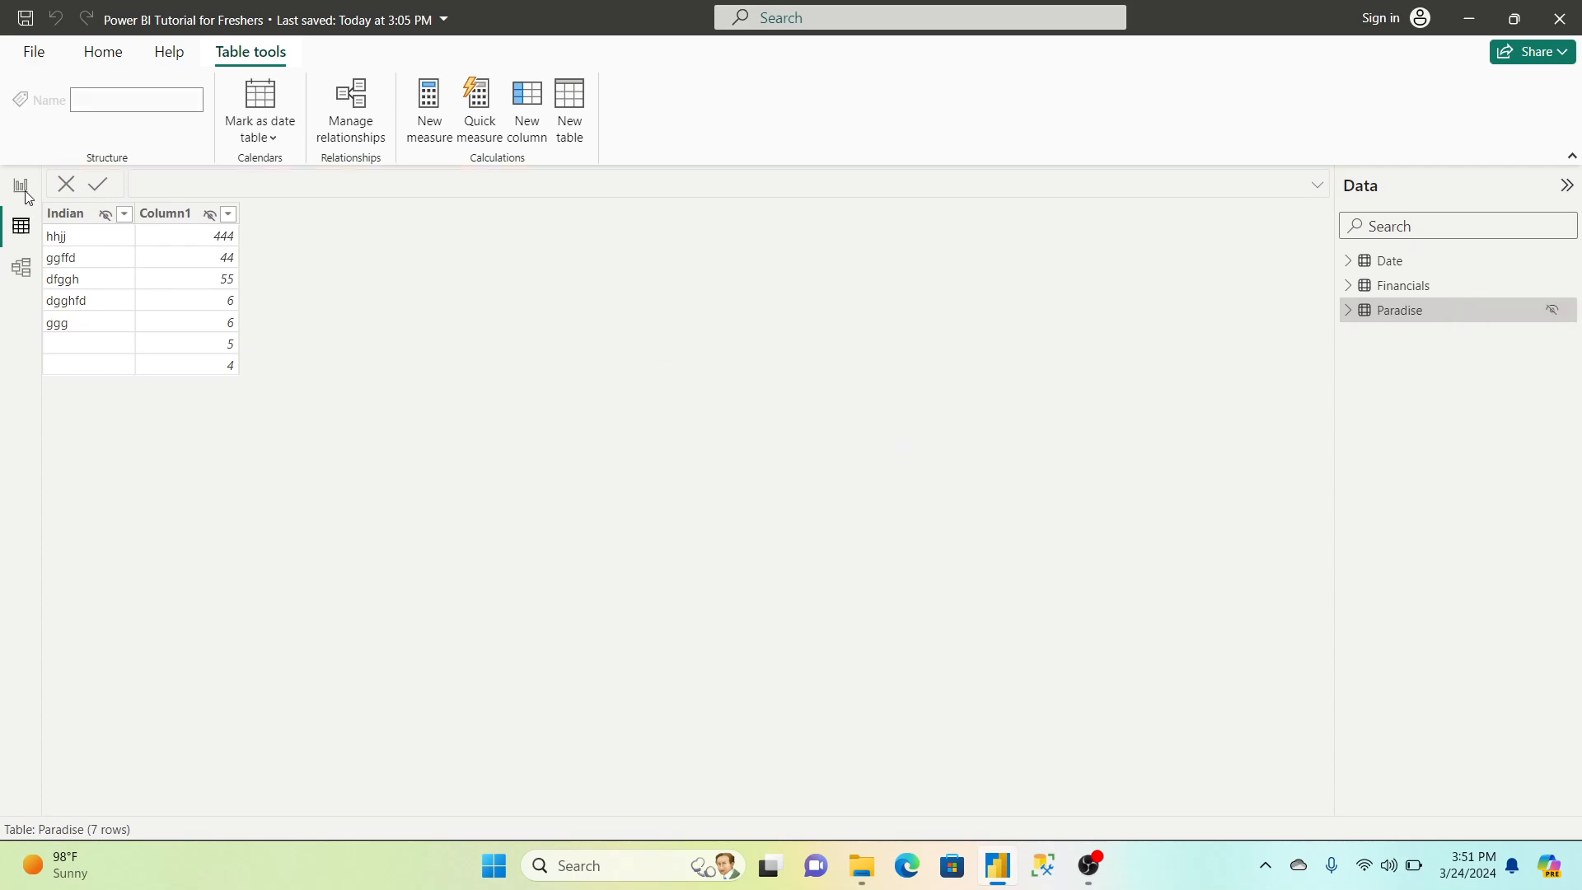
{"action": "left_click", "coordinate": [22, 186]}
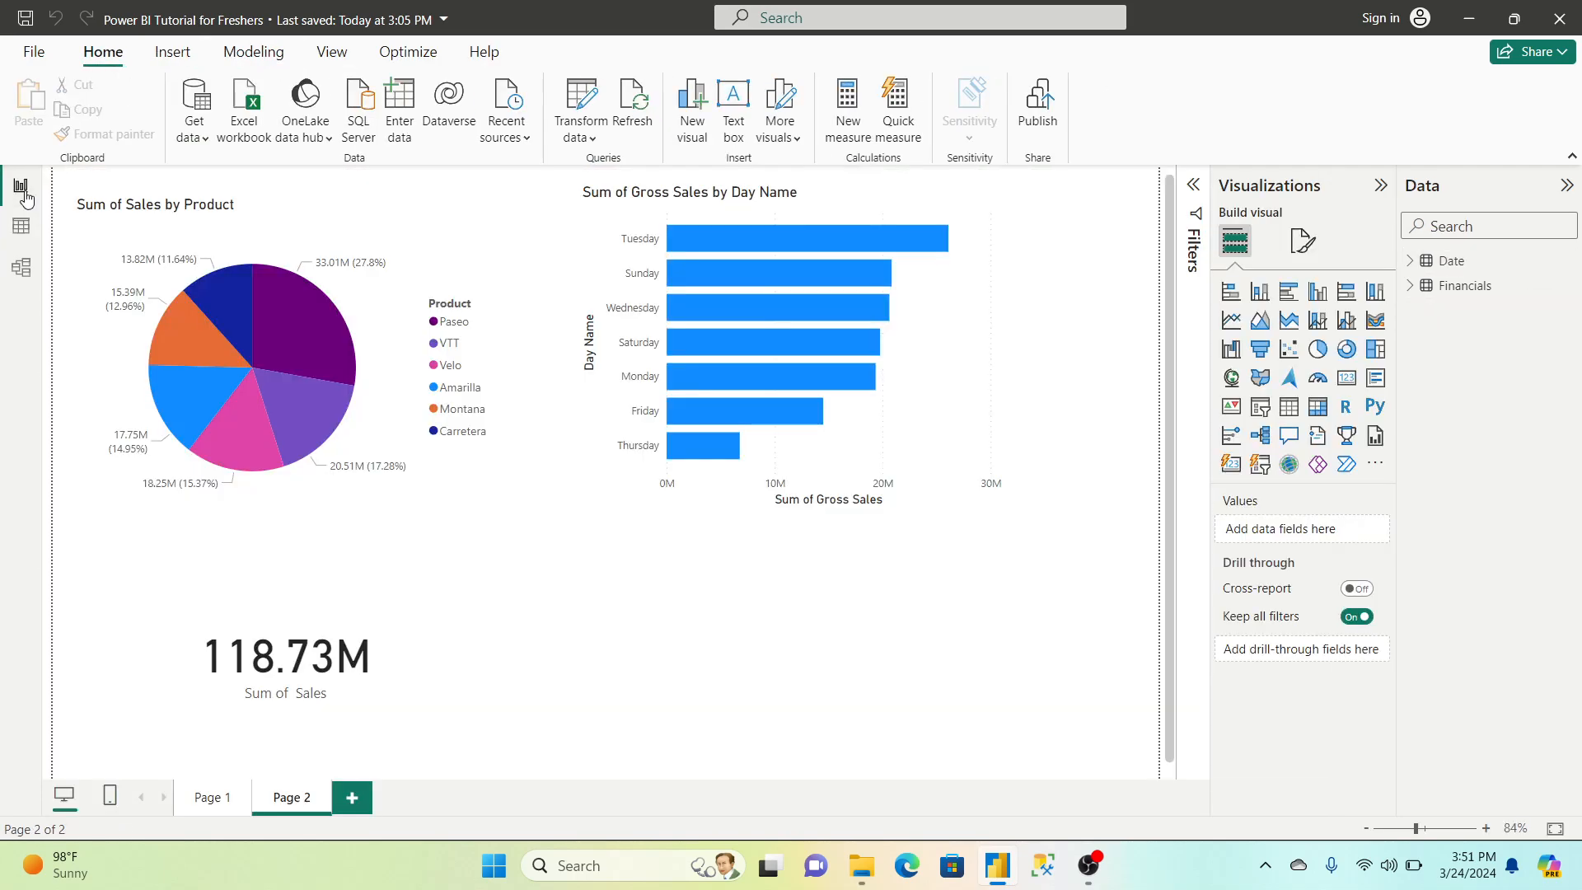
Refresh the report data, and refresh all query previews in Power Query Editor before closing it and applying
{"action": "left_click", "coordinate": [637, 109]}
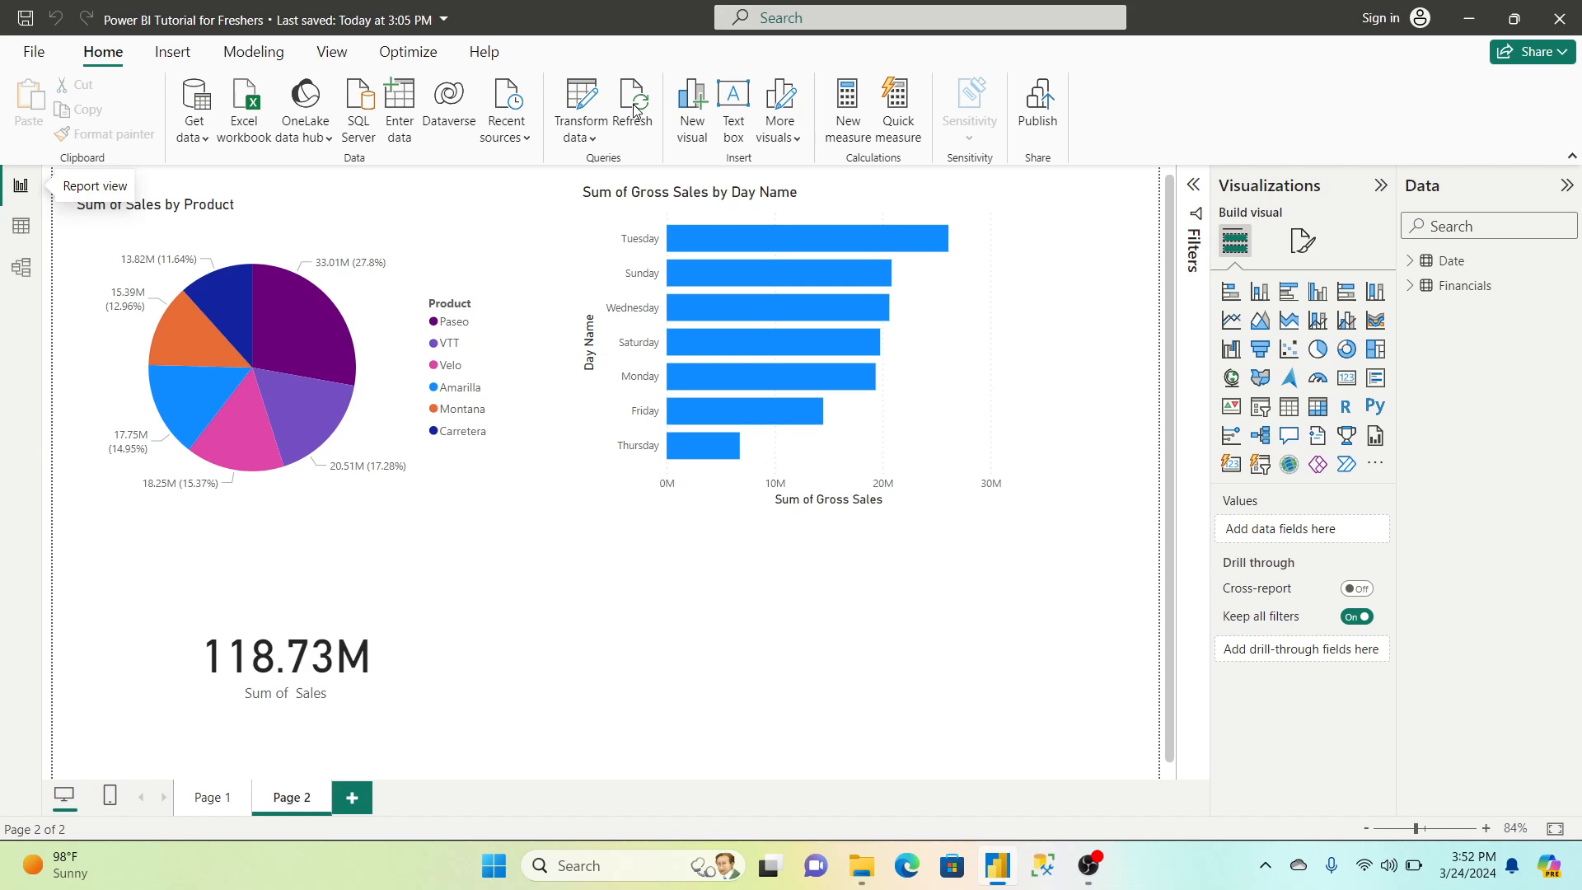
{"action": "left_click", "coordinate": [580, 97]}
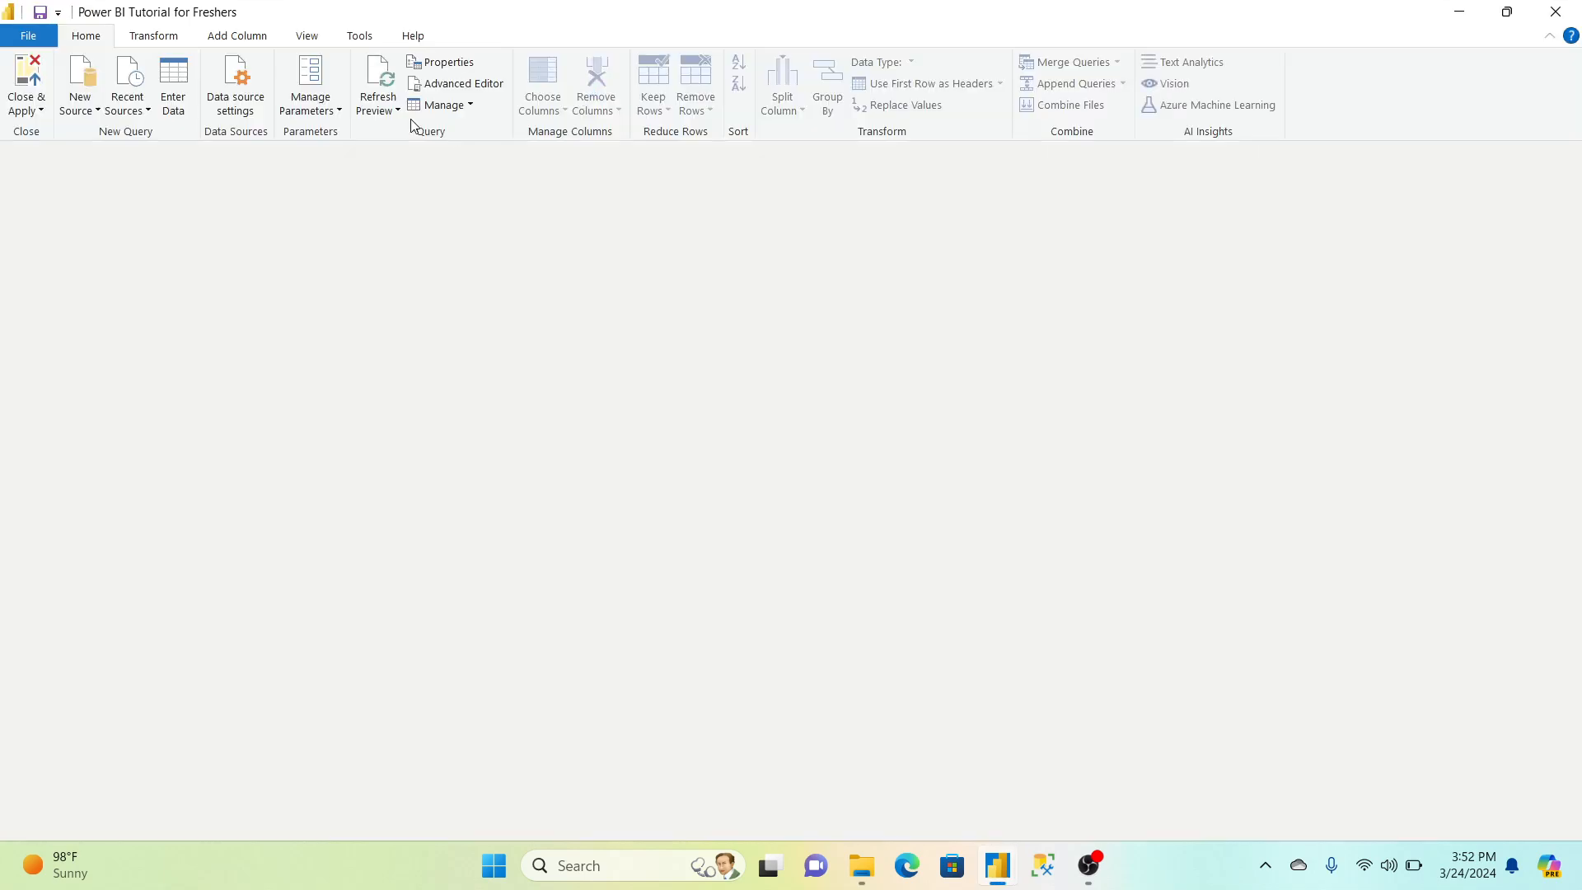
{"action": "left_click", "coordinate": [381, 115]}
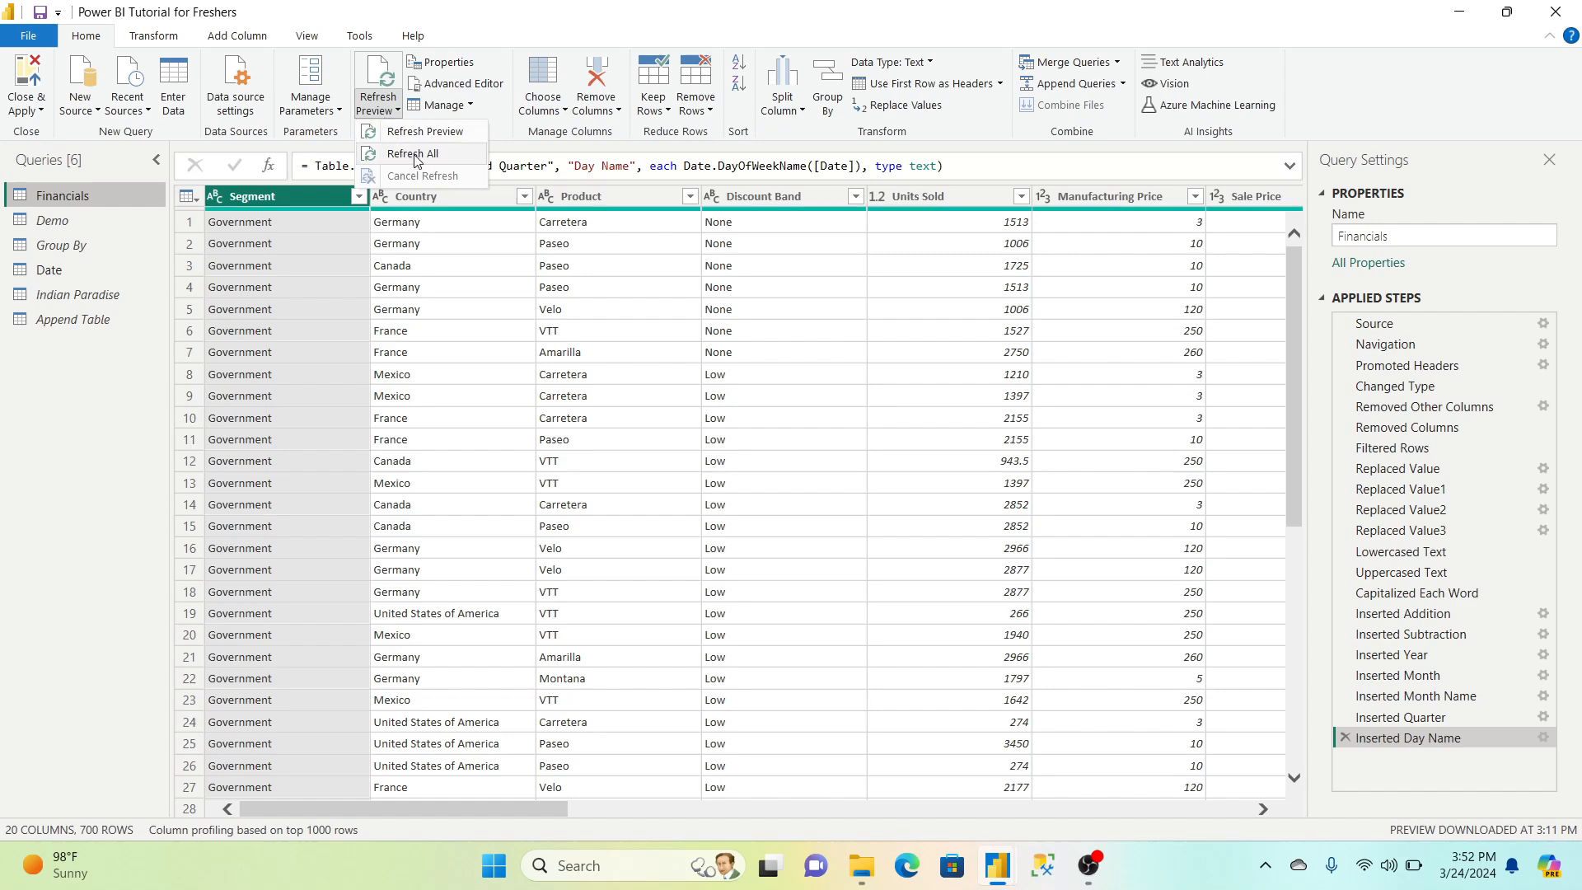
{"action": "left_click", "coordinate": [417, 157]}
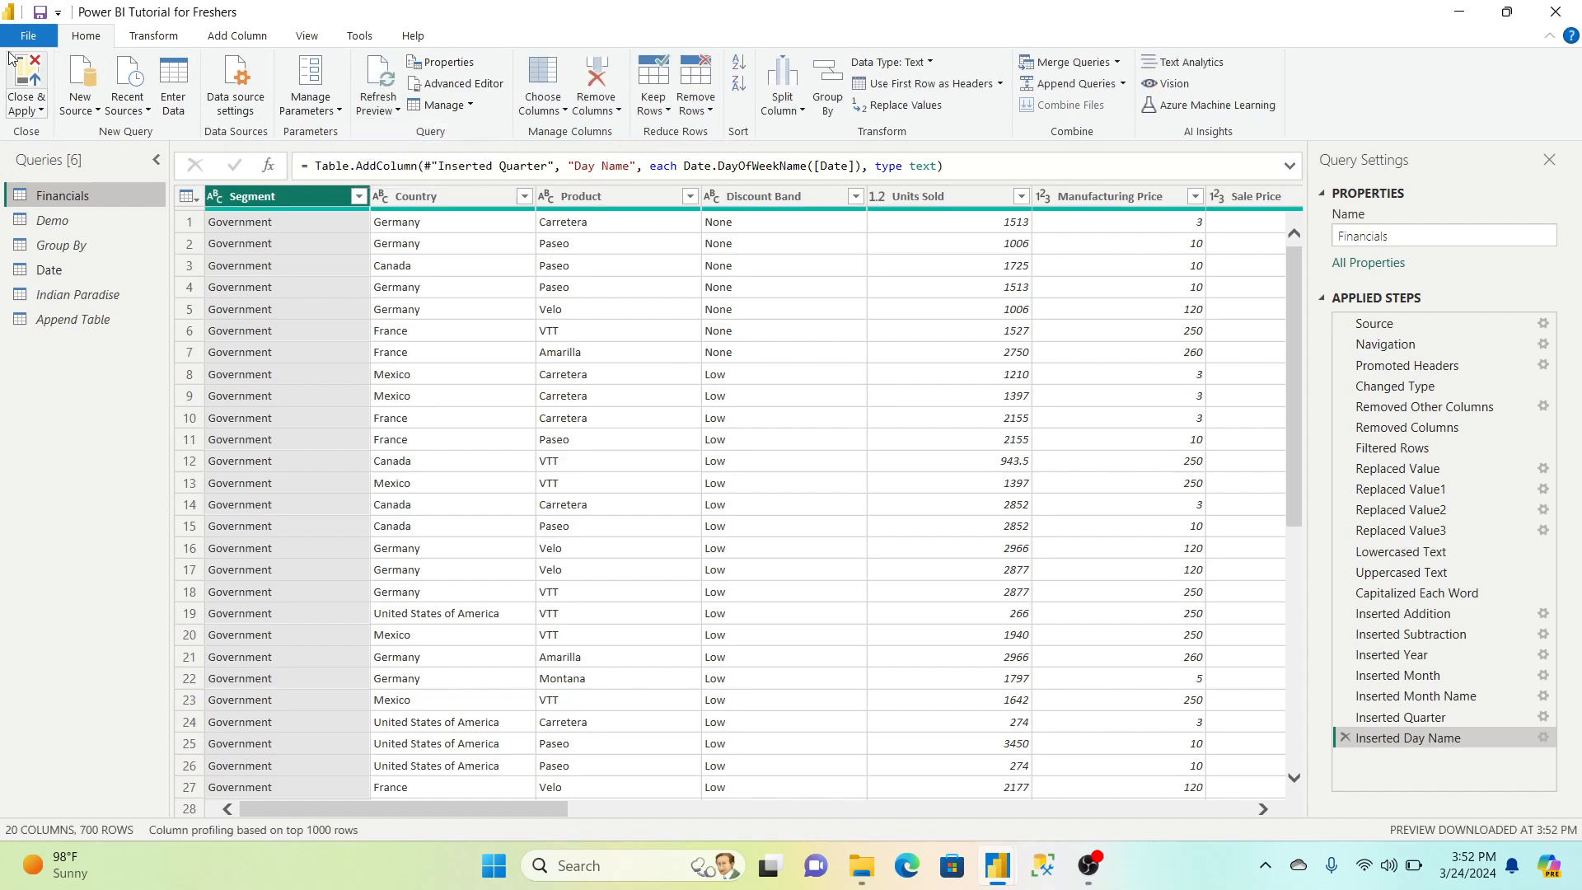
{"action": "left_click", "coordinate": [25, 74]}
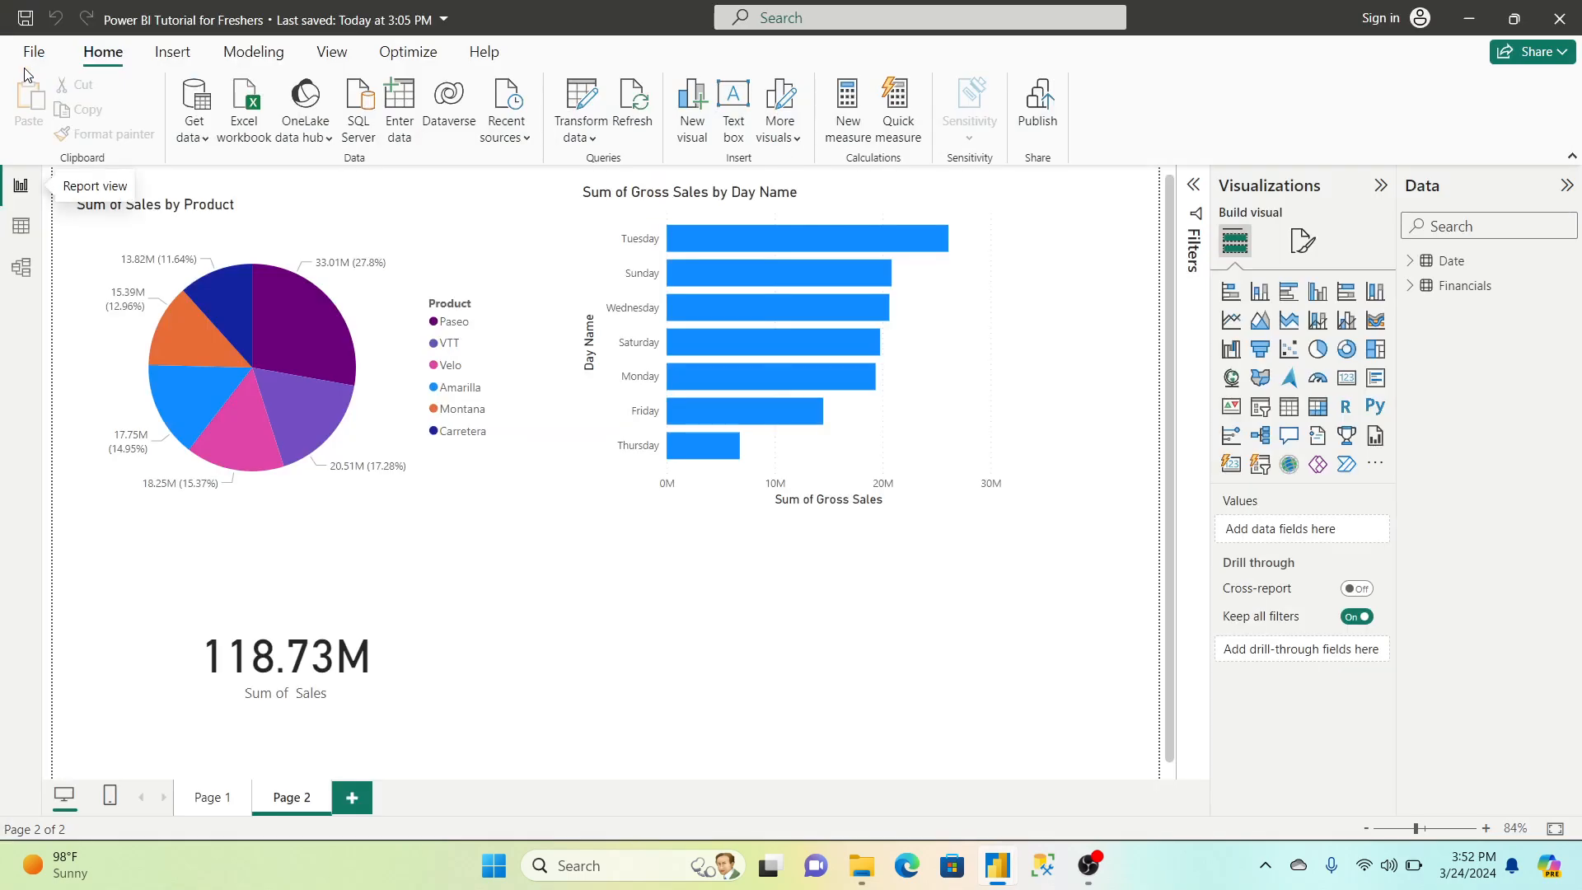
{"action": "left_click", "coordinate": [633, 99]}
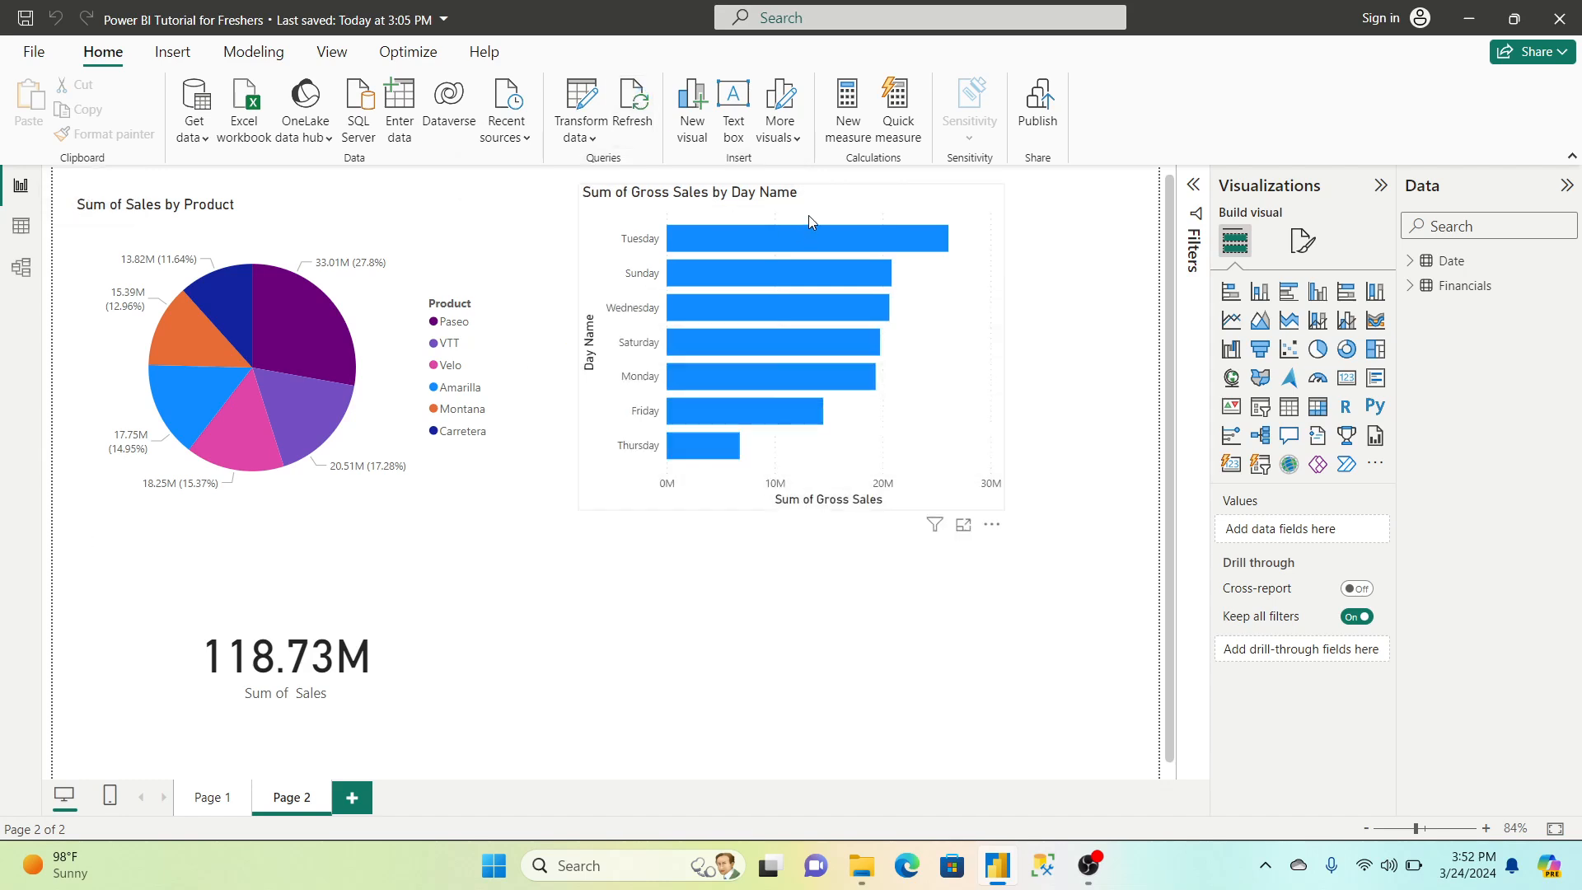
{"action": "left_click", "coordinate": [785, 140]}
{"action": "left_click", "coordinate": [783, 136]}
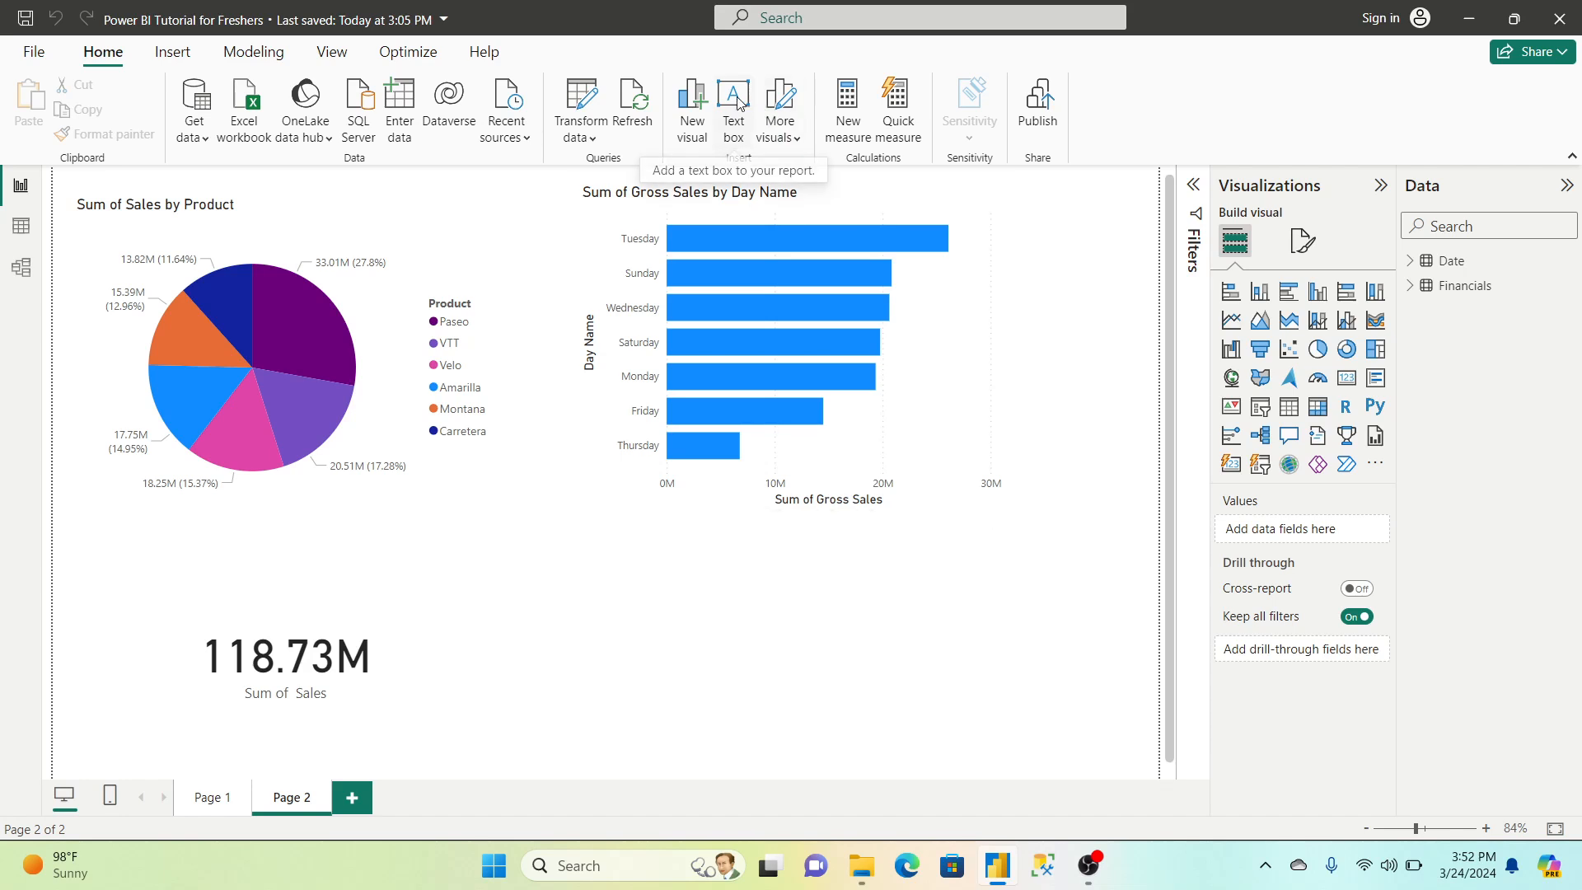
Nudge the Sum of Sales by Product pie chart slightly down to free space above it
{"action": "left_click", "coordinate": [397, 219]}
{"action": "key", "text": "Down"}
{"action": "key", "text": "Down"}
{"action": "key", "text": "Down"}
{"action": "key", "text": "Down"}
{"action": "key", "text": "Down"}
{"action": "key", "text": "Down"}
{"action": "key", "text": "Down"}
{"action": "key", "text": "Down"}
{"action": "key", "text": "Down"}
{"action": "key", "text": "Down"}
{"action": "key", "text": "Down"}
{"action": "key", "text": "Down"}
{"action": "key", "text": "Down"}
{"action": "key", "text": "Down"}
{"action": "key", "text": "Down"}
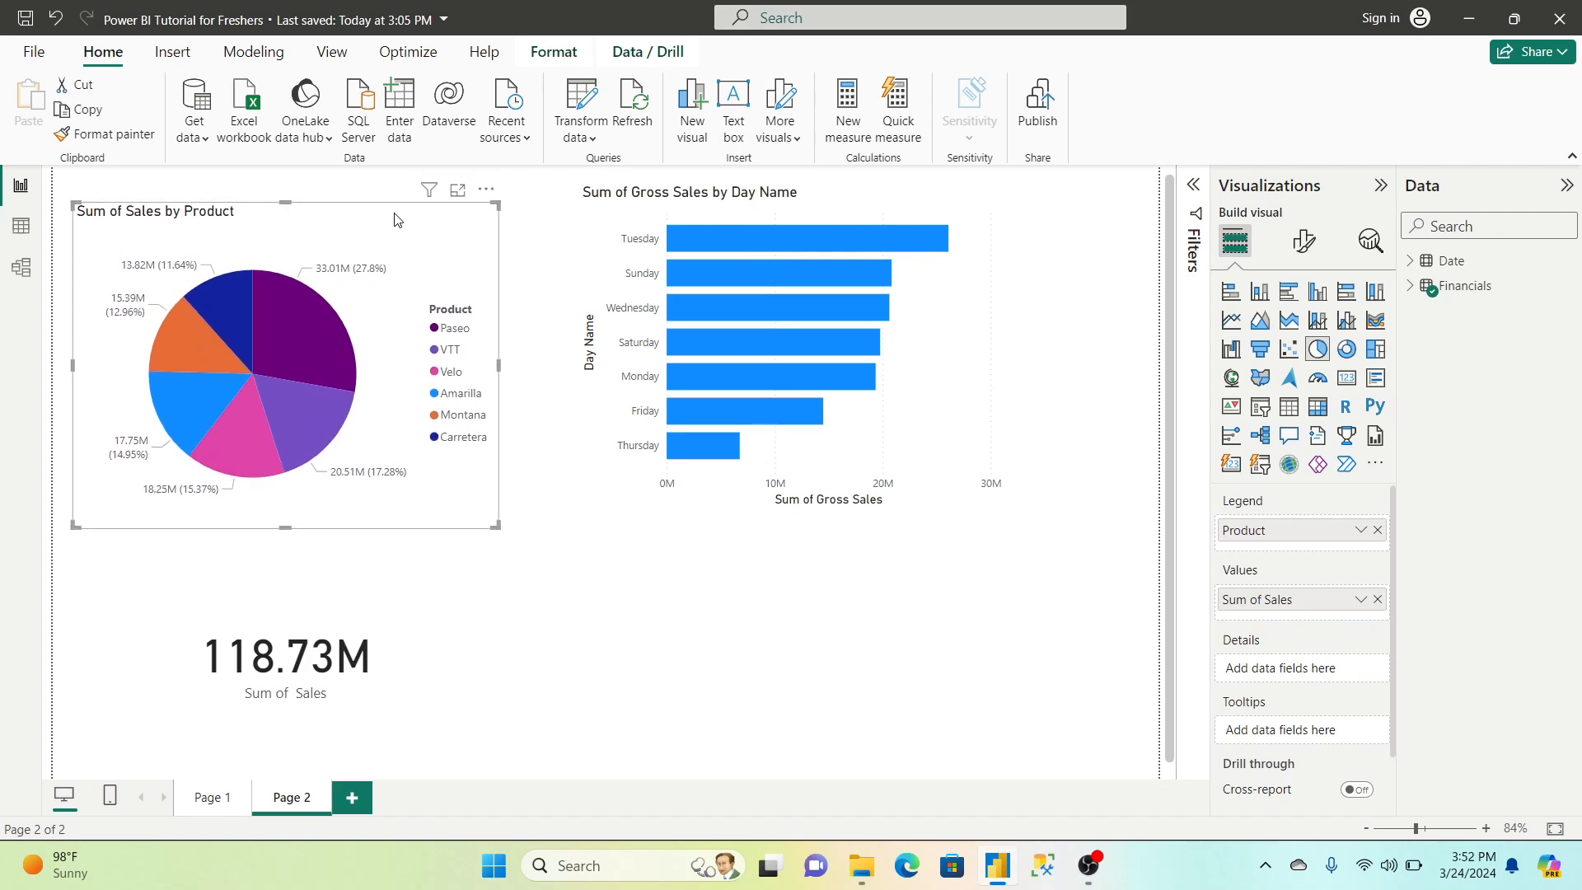
{"action": "key", "text": "Down"}
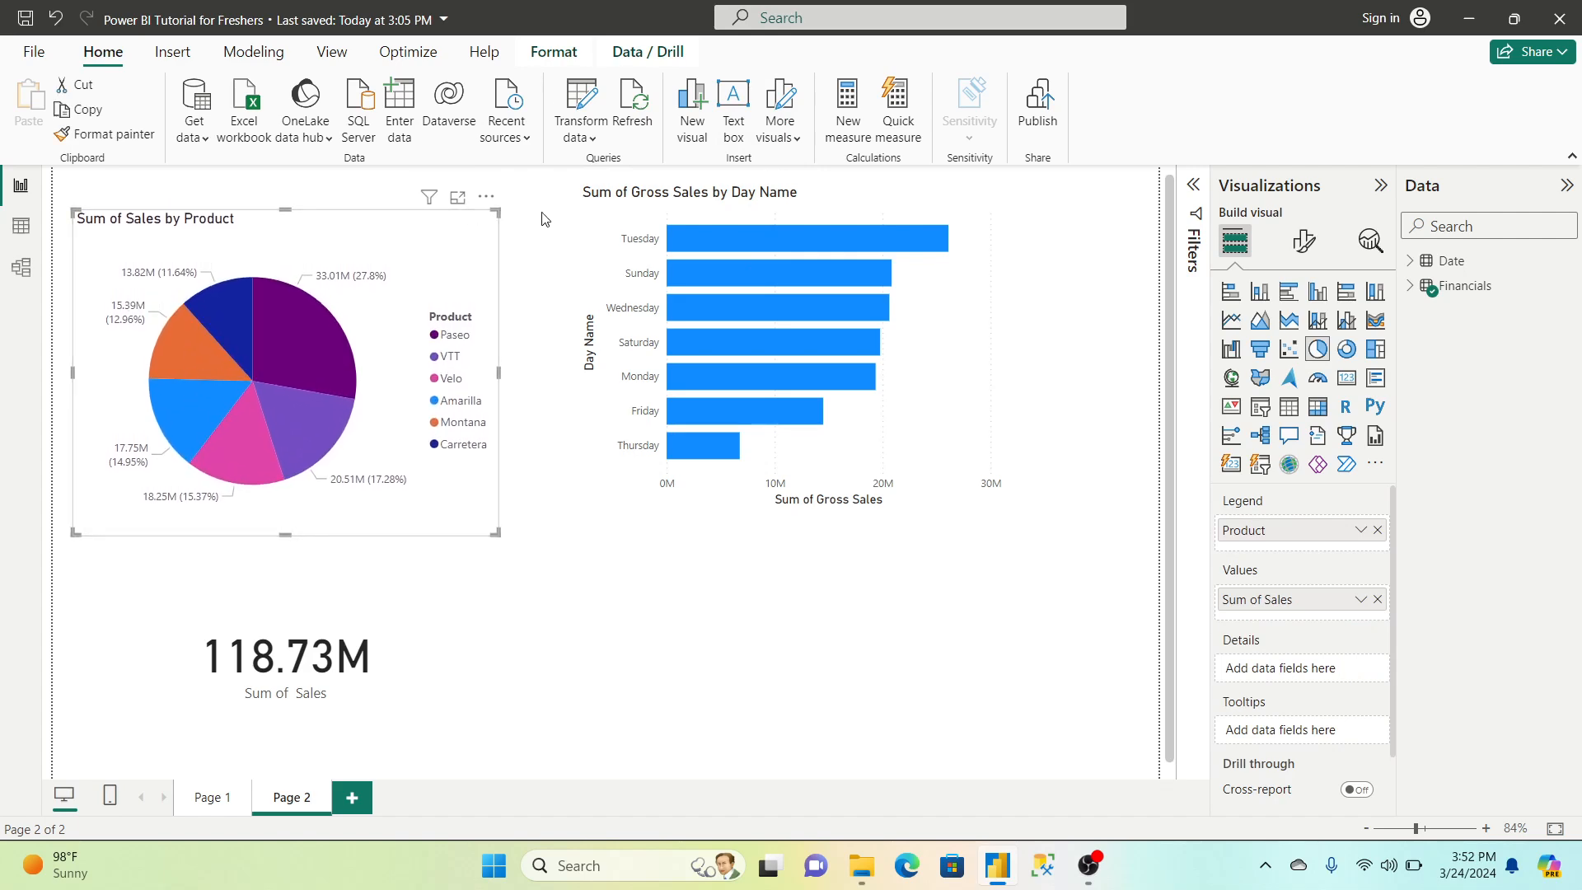
Nudge the Sum of Gross Sales by Day Name bar chart down level with the pie chart
{"action": "left_click", "coordinate": [698, 199]}
{"action": "key", "text": "Down"}
{"action": "key", "text": "Down"}
{"action": "key", "text": "Down"}
{"action": "key", "text": "Down"}
{"action": "key", "text": "Down"}
{"action": "key", "text": "Down"}
{"action": "key", "text": "Down"}
{"action": "key", "text": "Down"}
{"action": "key", "text": "Down"}
{"action": "key", "text": "Down"}
{"action": "key", "text": "Down"}
{"action": "key", "text": "Down"}
{"action": "key", "text": "Down"}
{"action": "key", "text": "Down"}
{"action": "key", "text": "Down"}
{"action": "key", "text": "Down"}
{"action": "key", "text": "Down"}
{"action": "key", "text": "Down"}
{"action": "key", "text": "Down"}
{"action": "key", "text": "Down"}
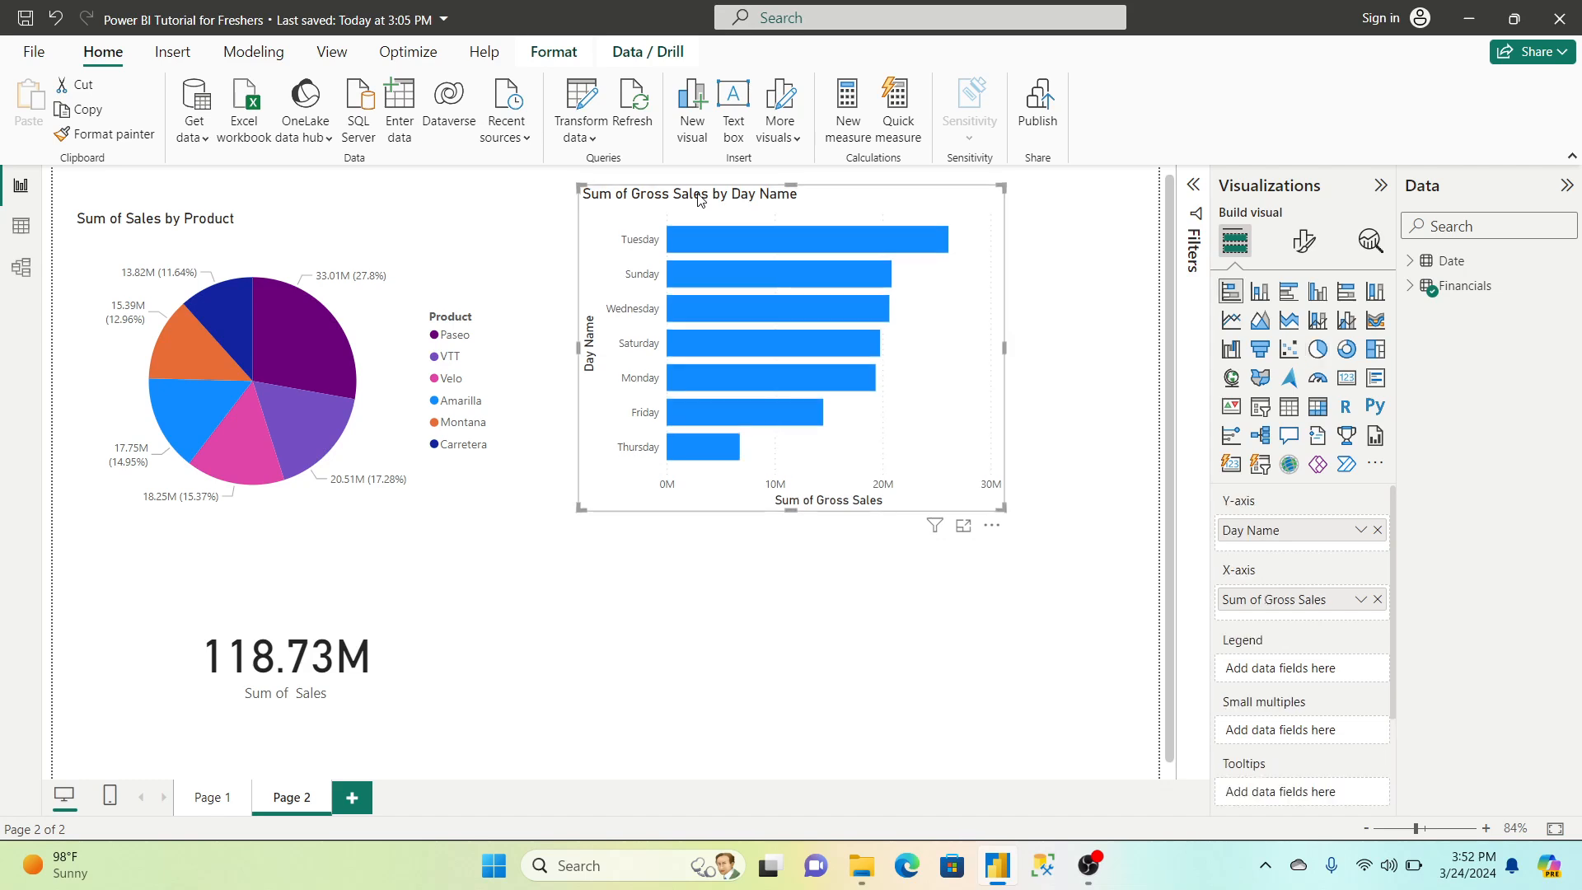
{"action": "key", "text": "Down"}
{"action": "key", "text": "Down"}
{"action": "key", "text": "Down"}
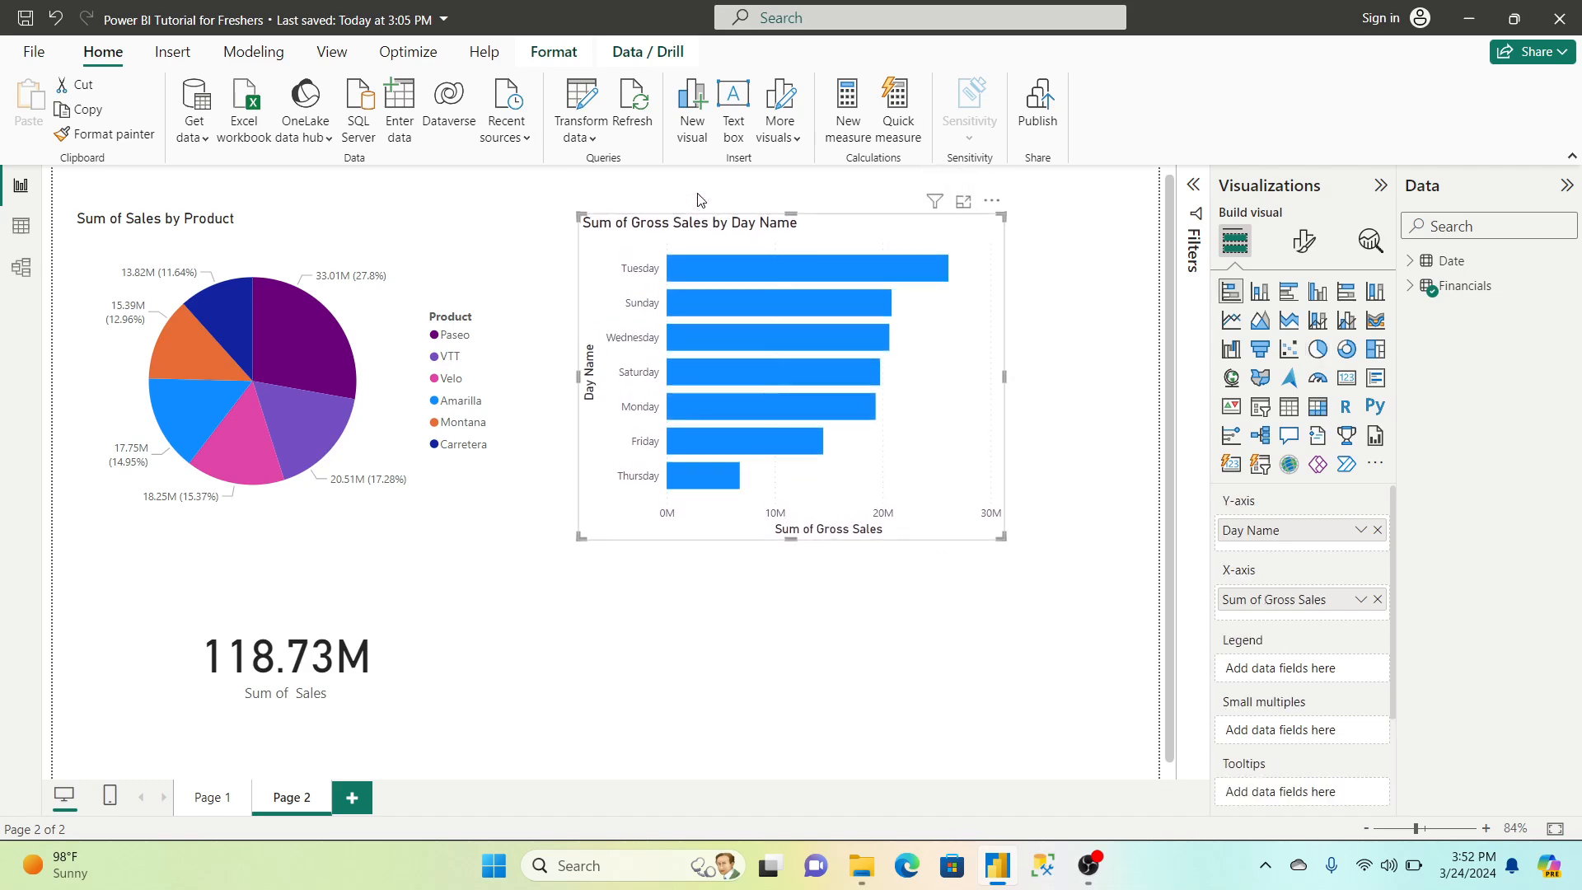
Shift both charts slightly further down so that their titles line up, and deselect them
{"action": "left_click_drag", "start_coordinate": [186, 238], "coordinate": [187, 248]}
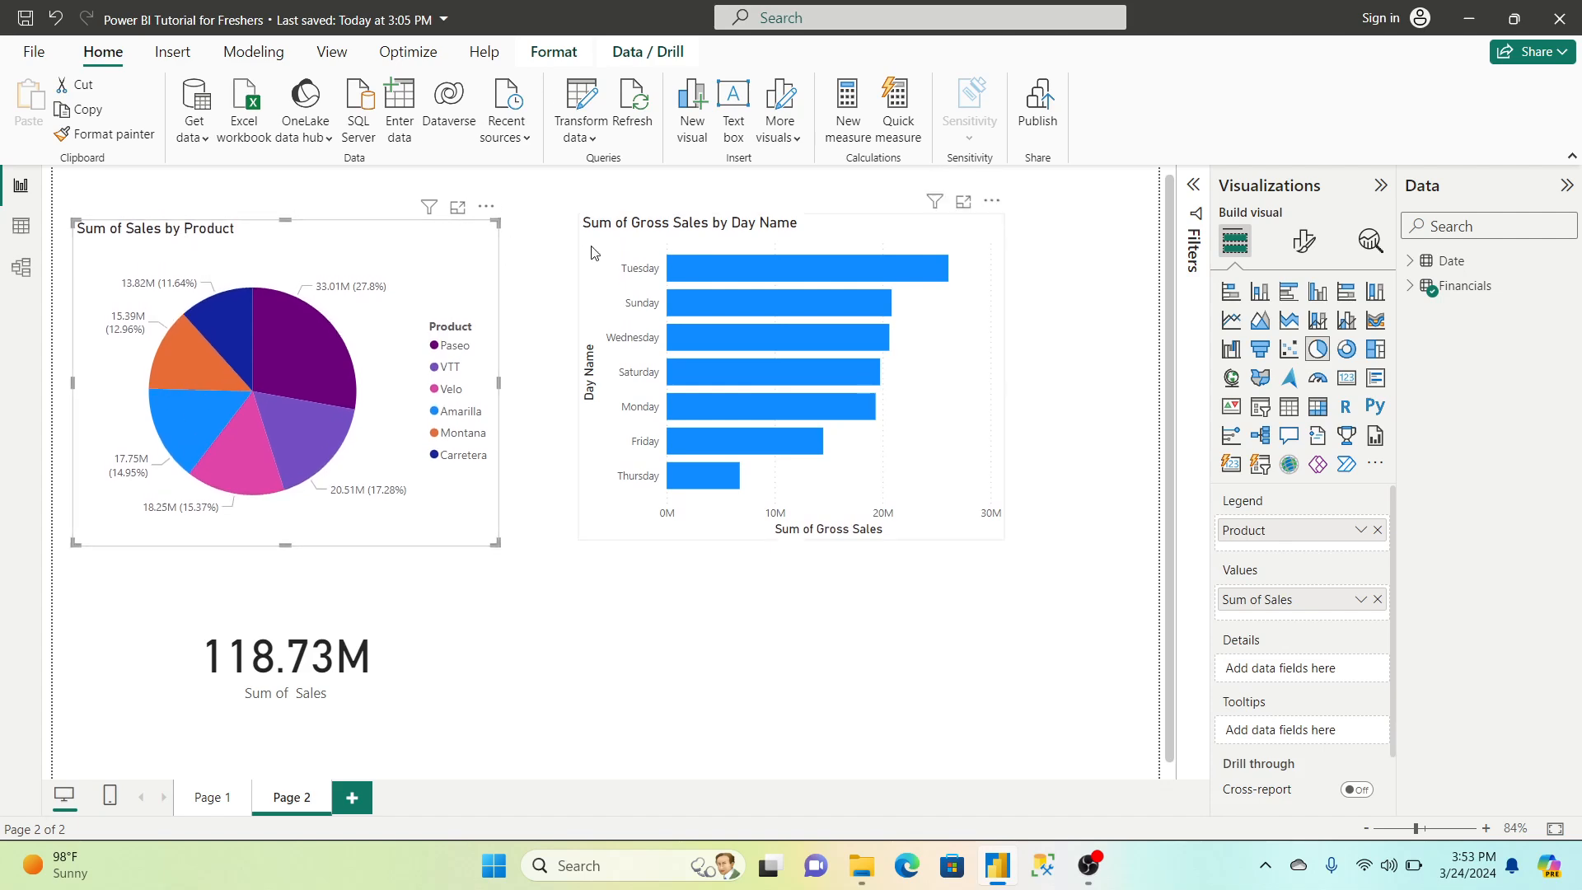
{"action": "left_click_drag", "start_coordinate": [592, 251], "coordinate": [592, 256]}
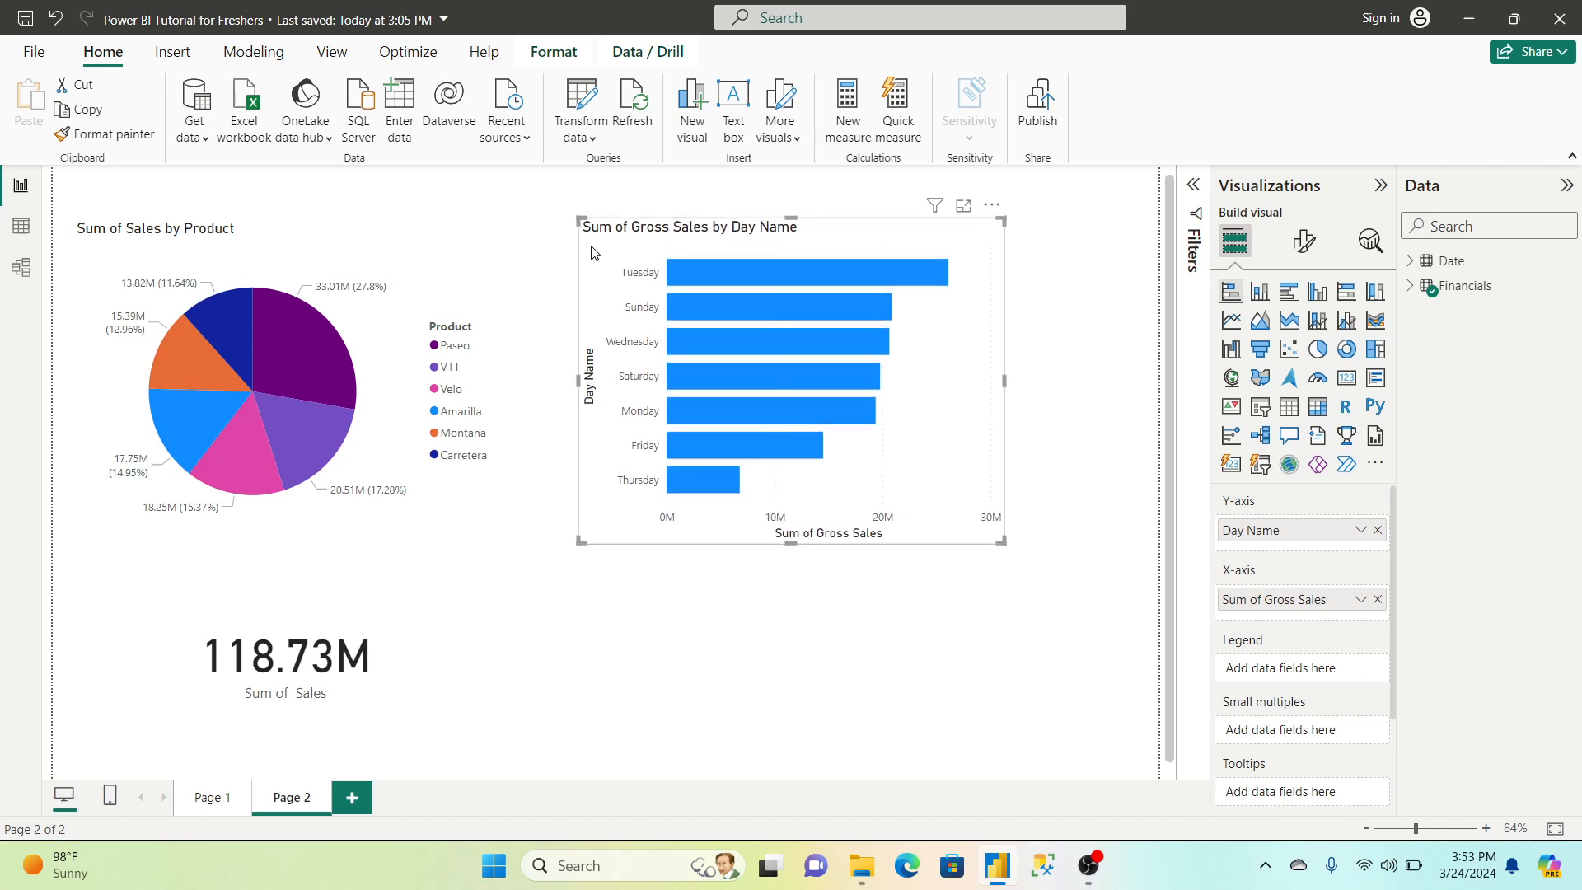
{"action": "left_click", "coordinate": [528, 204]}
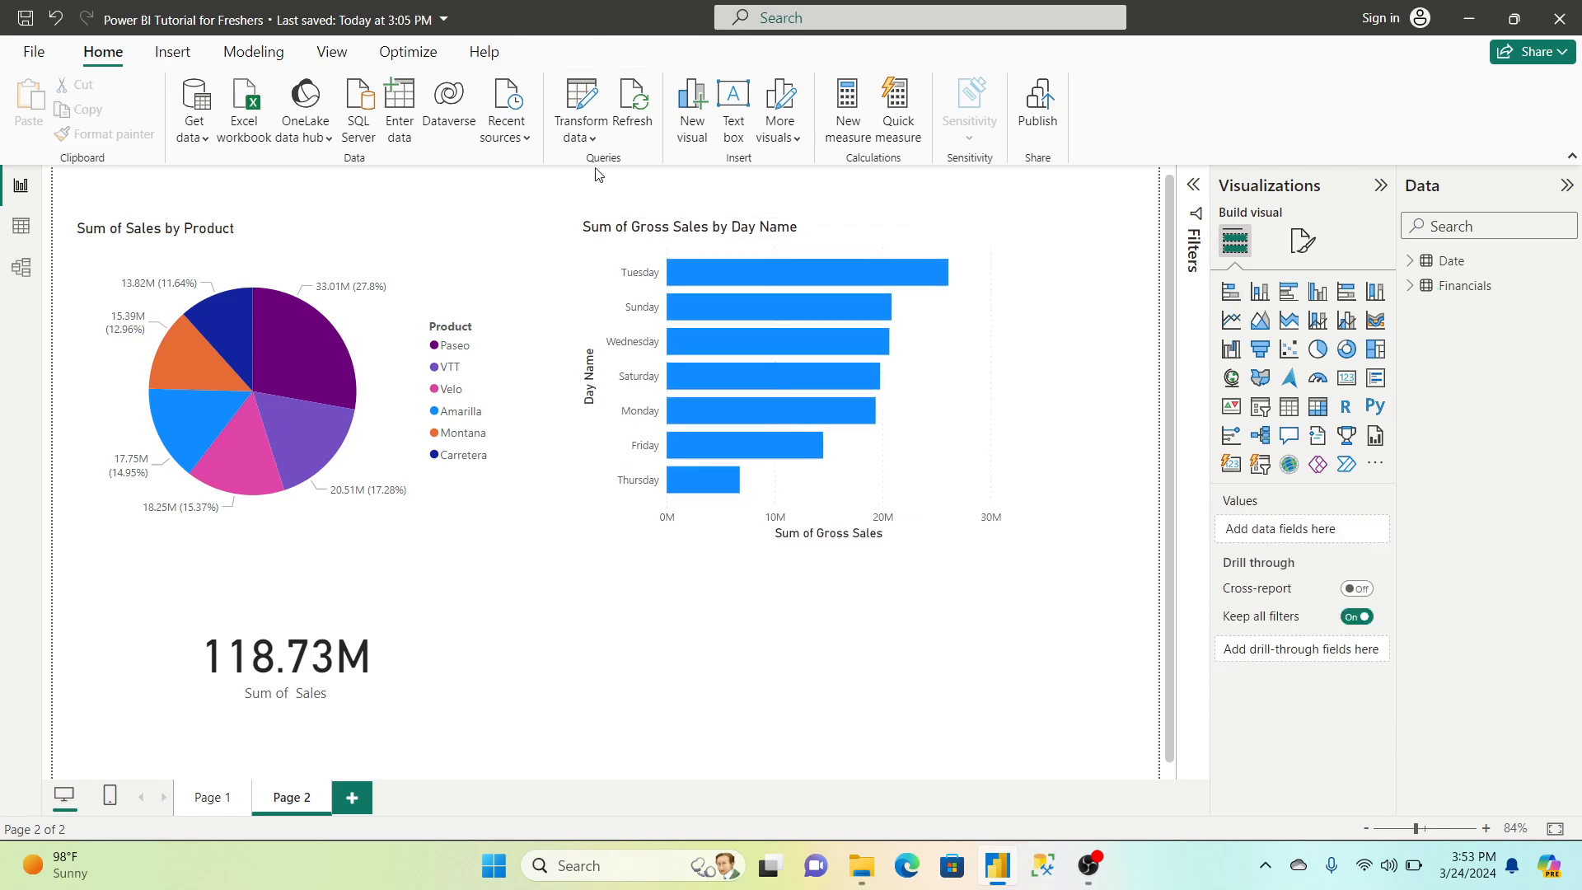
Add a text box to Page 2 reading "Indian Paradise Power BI Tutorial"
{"action": "left_click", "coordinate": [733, 116]}
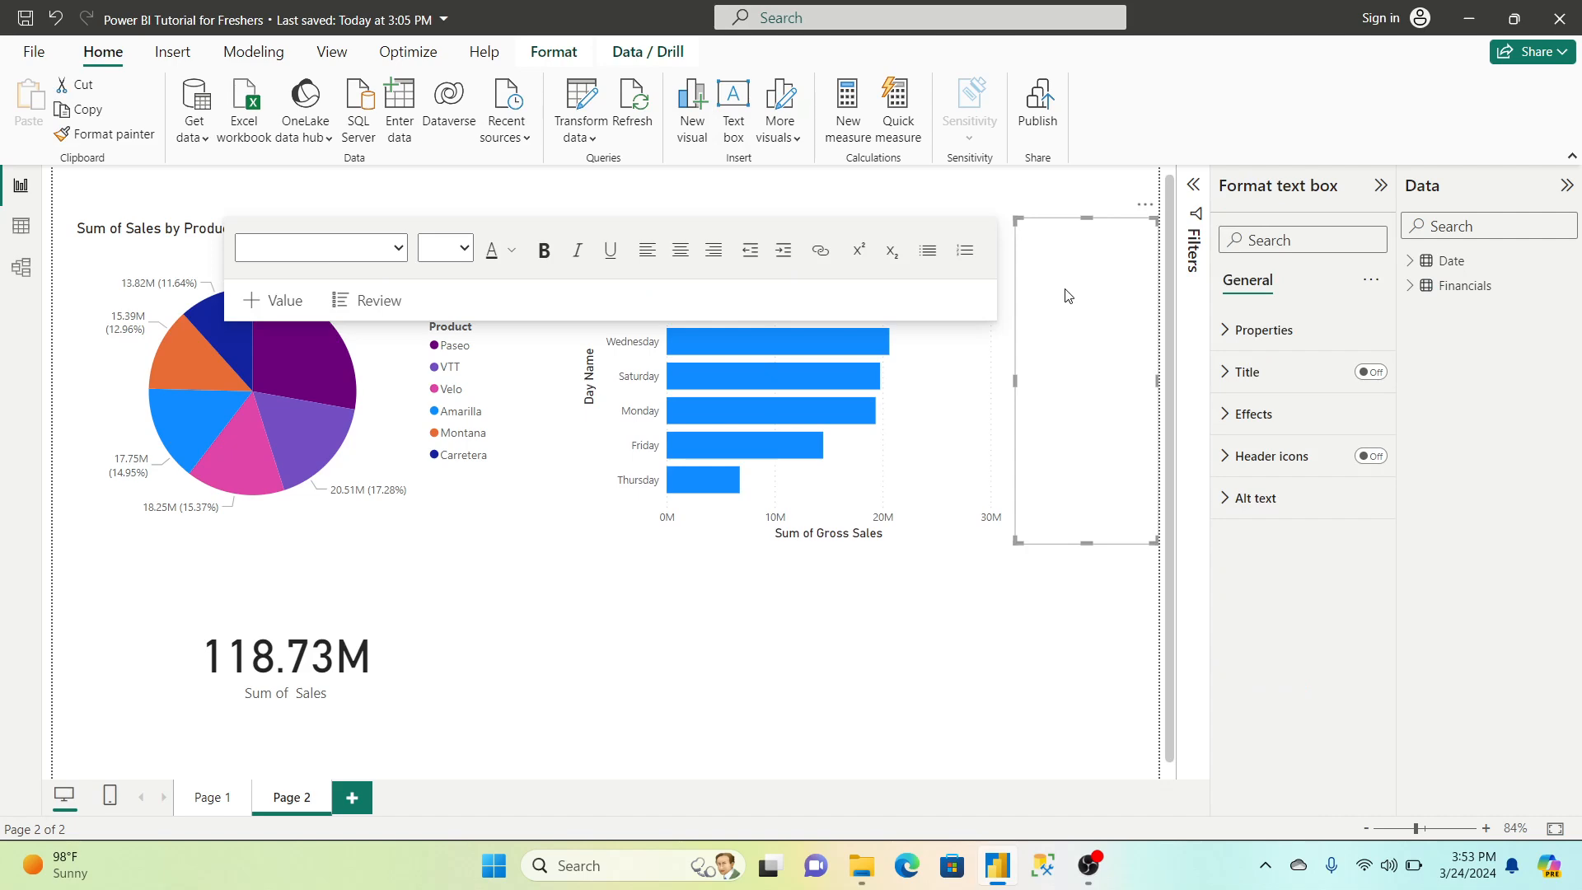
{"action": "type", "text": "Indian"}
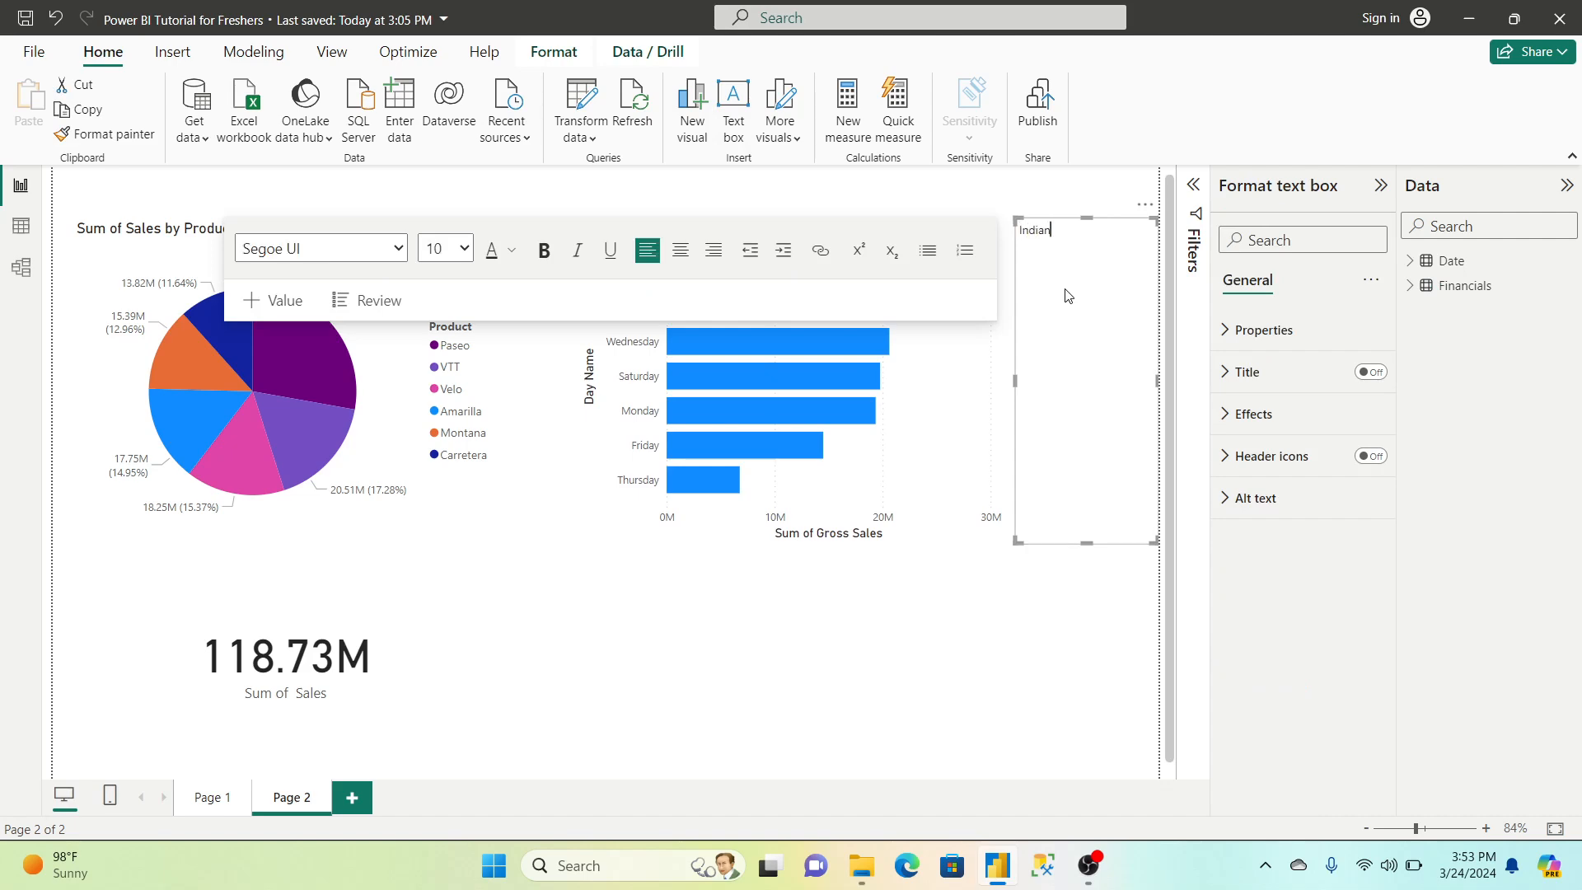
{"action": "type", "text": " Paradise Power BI tur"}
{"action": "key", "text": "BackSpace"}
{"action": "key", "text": "BackSpace"}
{"action": "type", "text": "Tutor"}
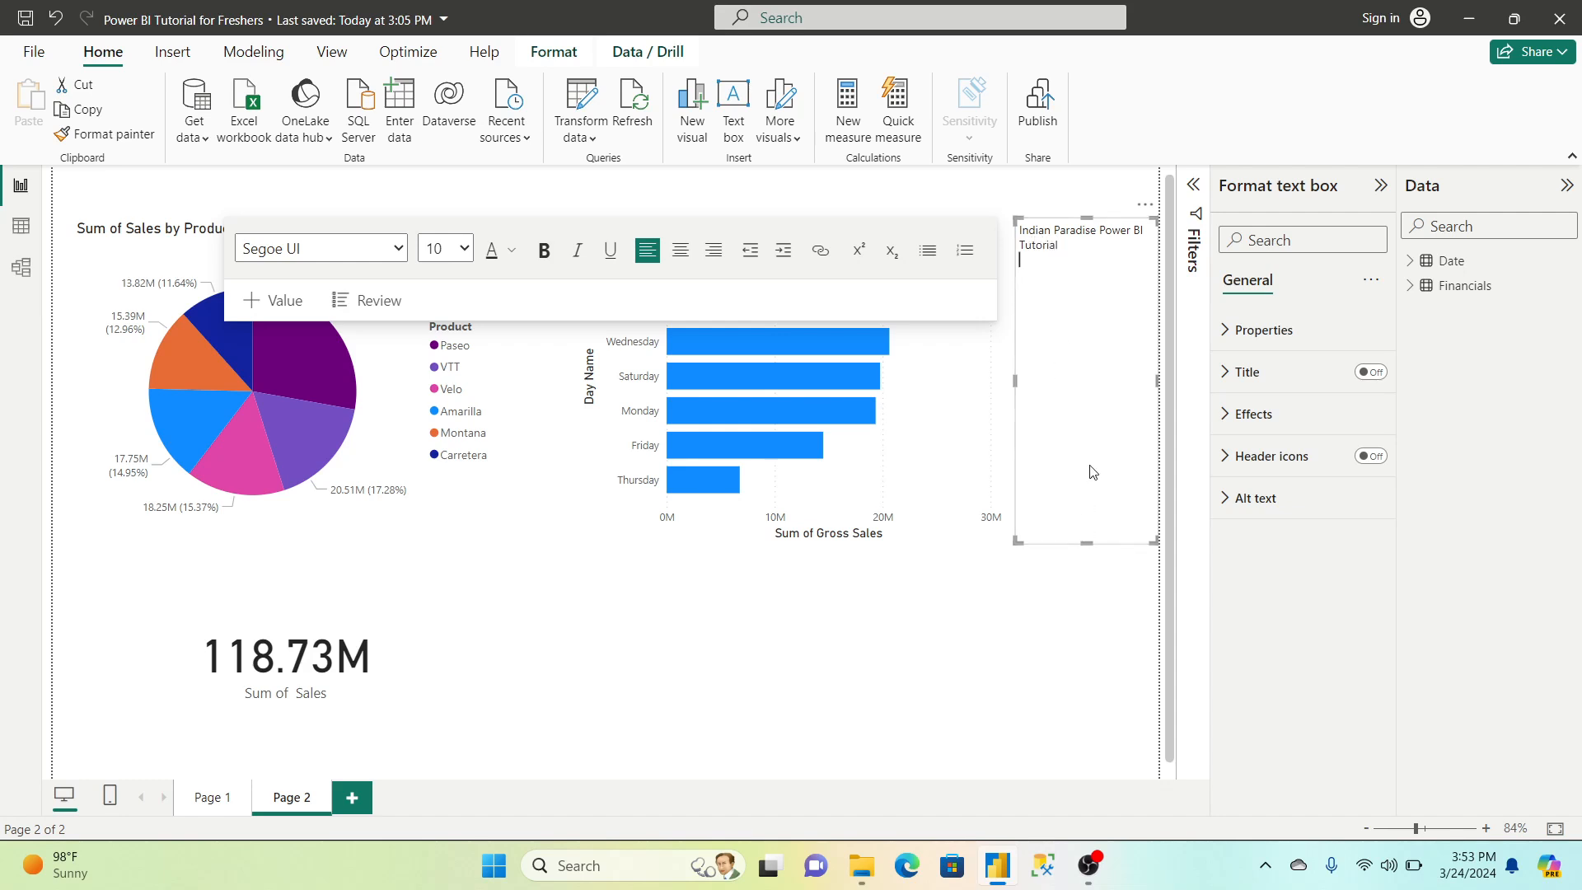
Resize the text box into a short, narrow heading strip along the page's upper edge, above the charts
{"action": "left_click_drag", "start_coordinate": [1087, 543], "coordinate": [261, 239]}
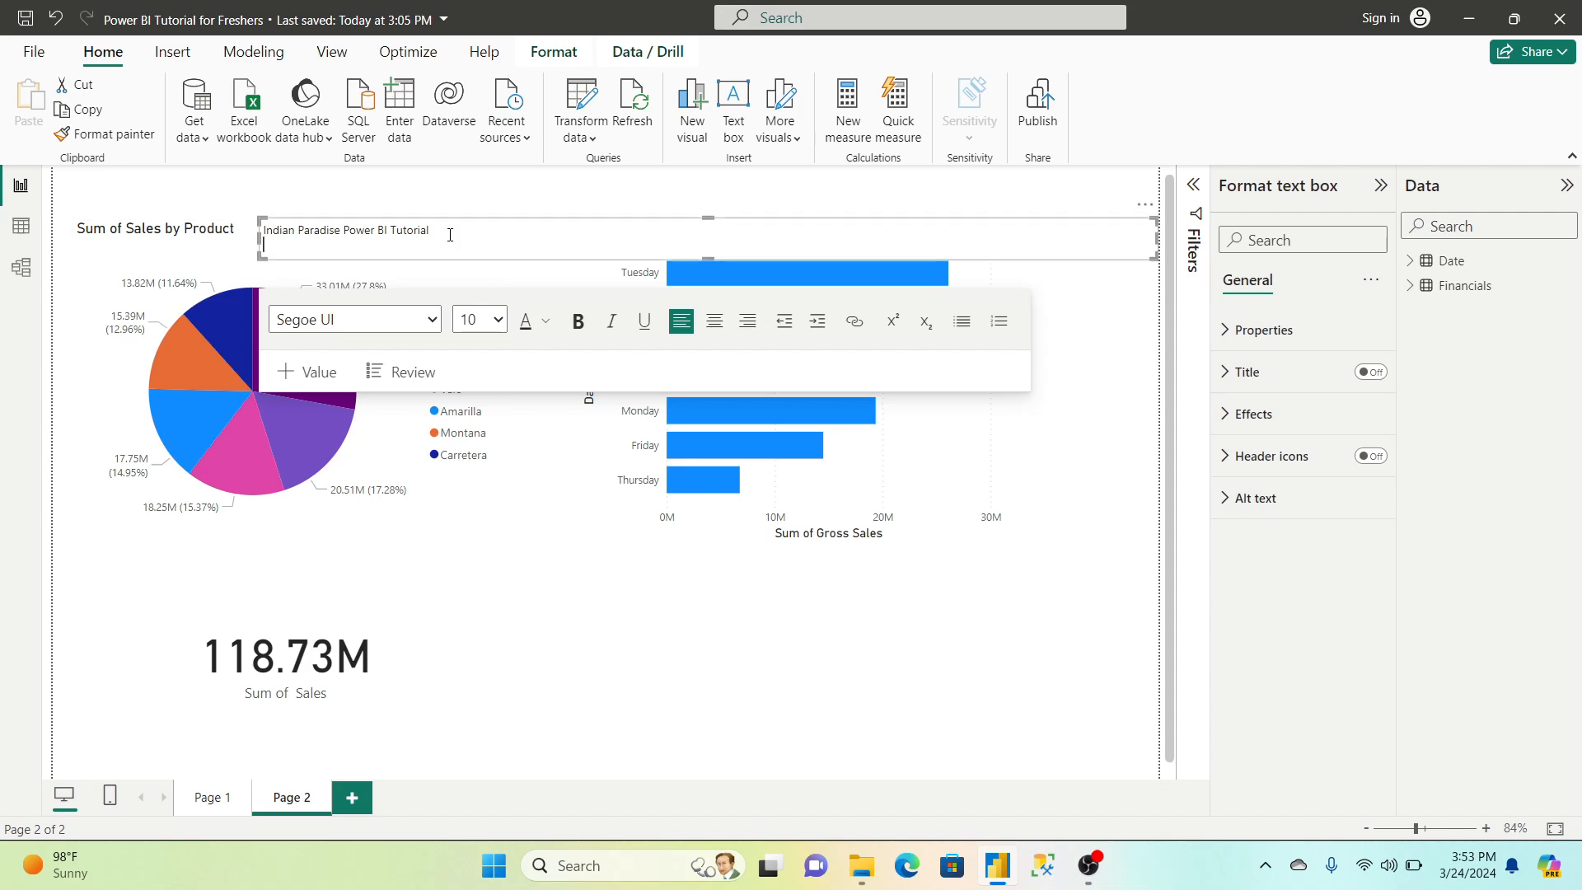
{"action": "left_click_drag", "start_coordinate": [708, 218], "coordinate": [708, 175]}
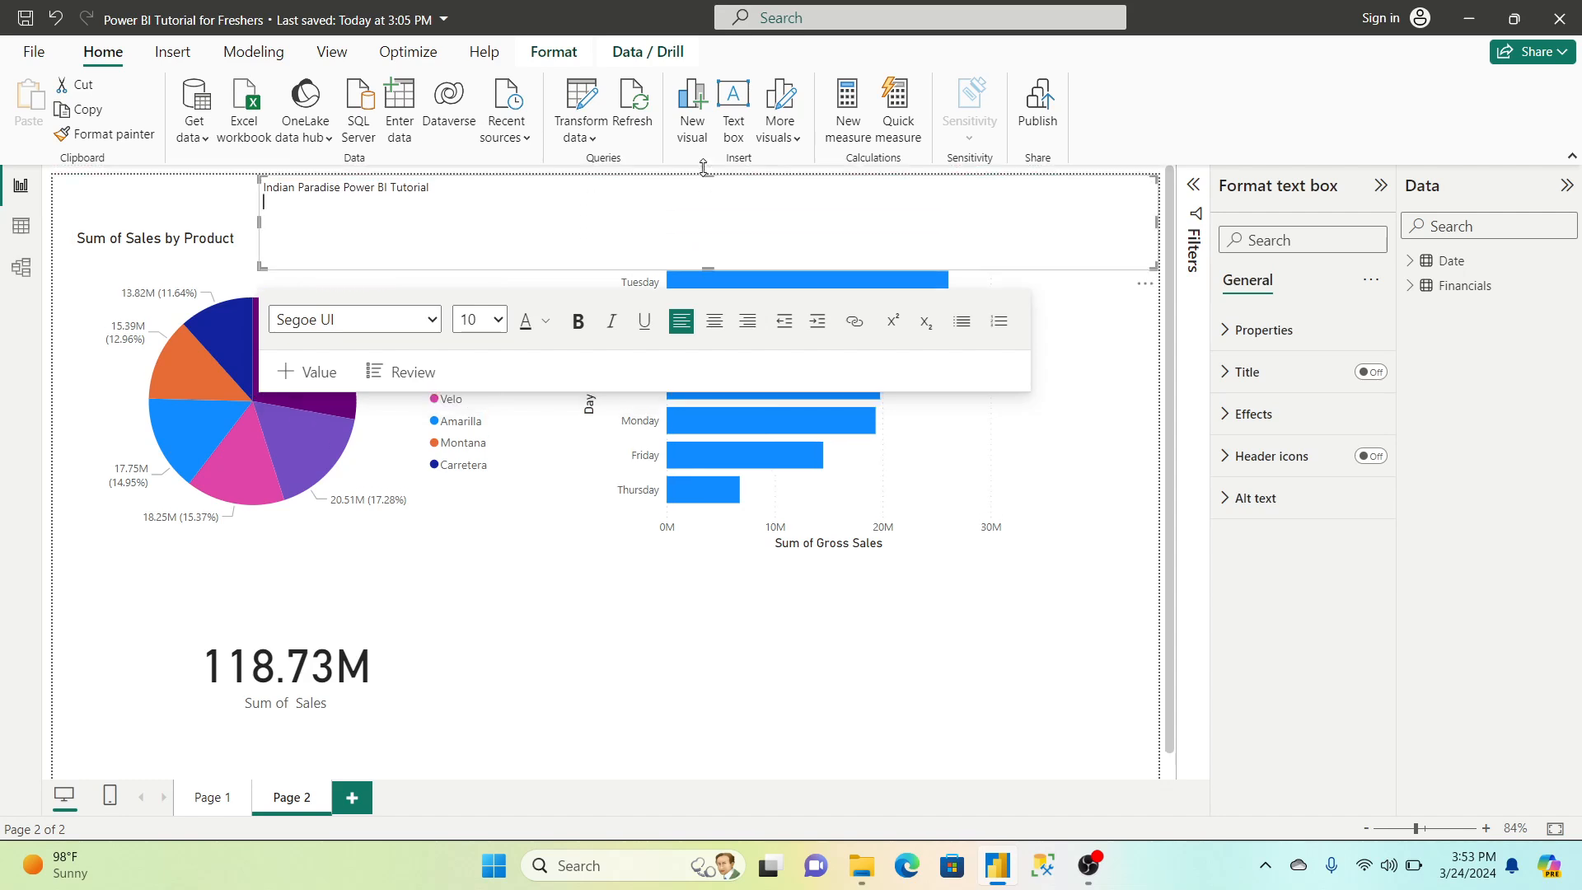
{"action": "left_click_drag", "start_coordinate": [708, 277], "coordinate": [709, 229]}
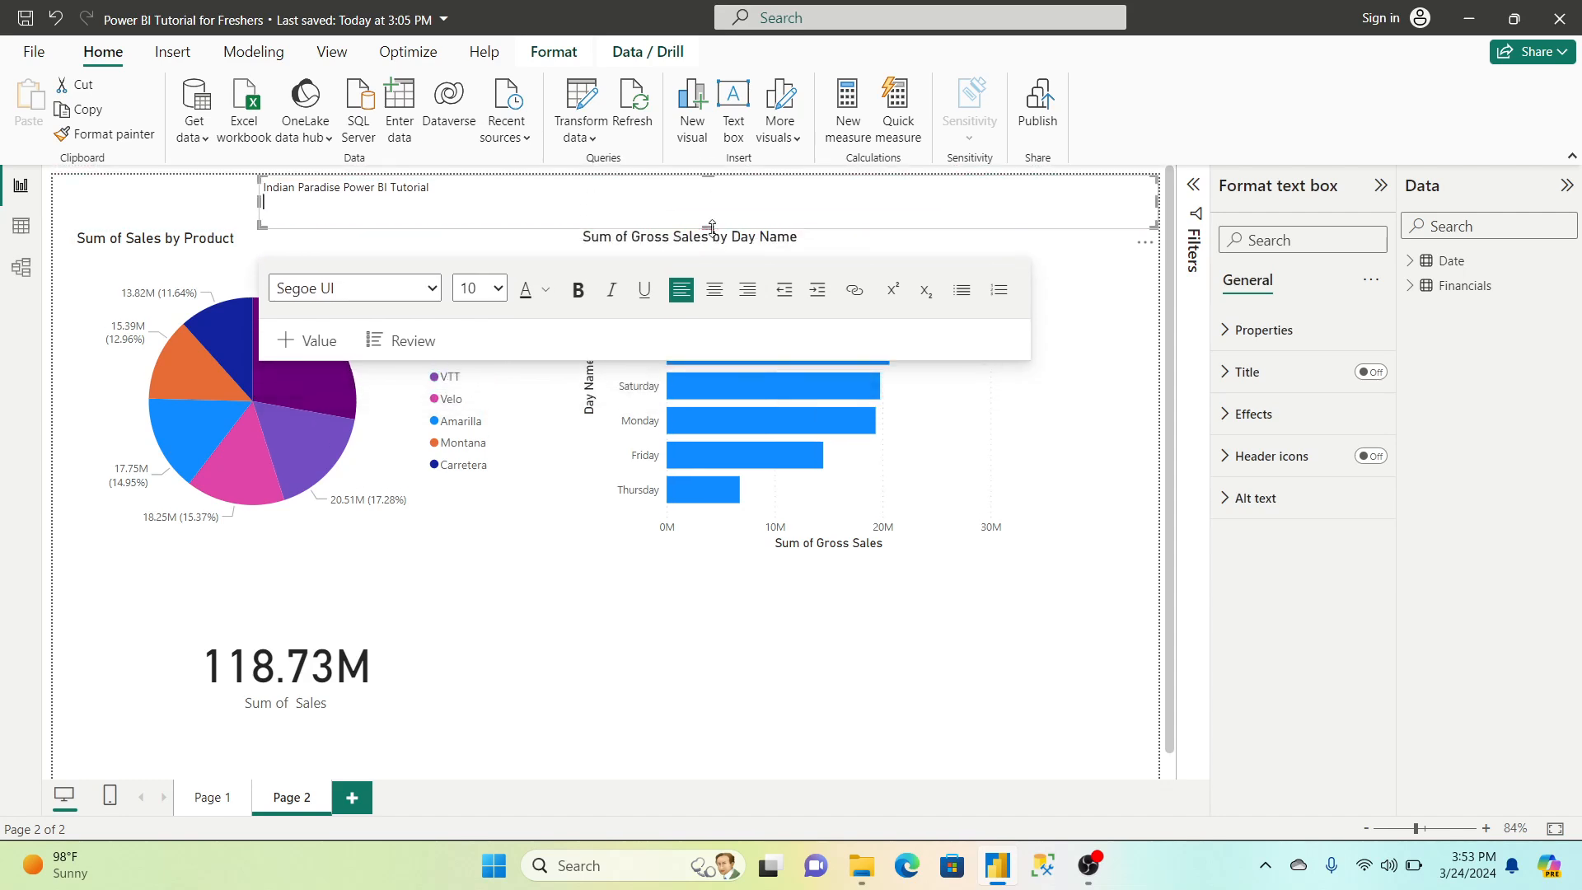
{"action": "left_click_drag", "start_coordinate": [1159, 210], "coordinate": [605, 214]}
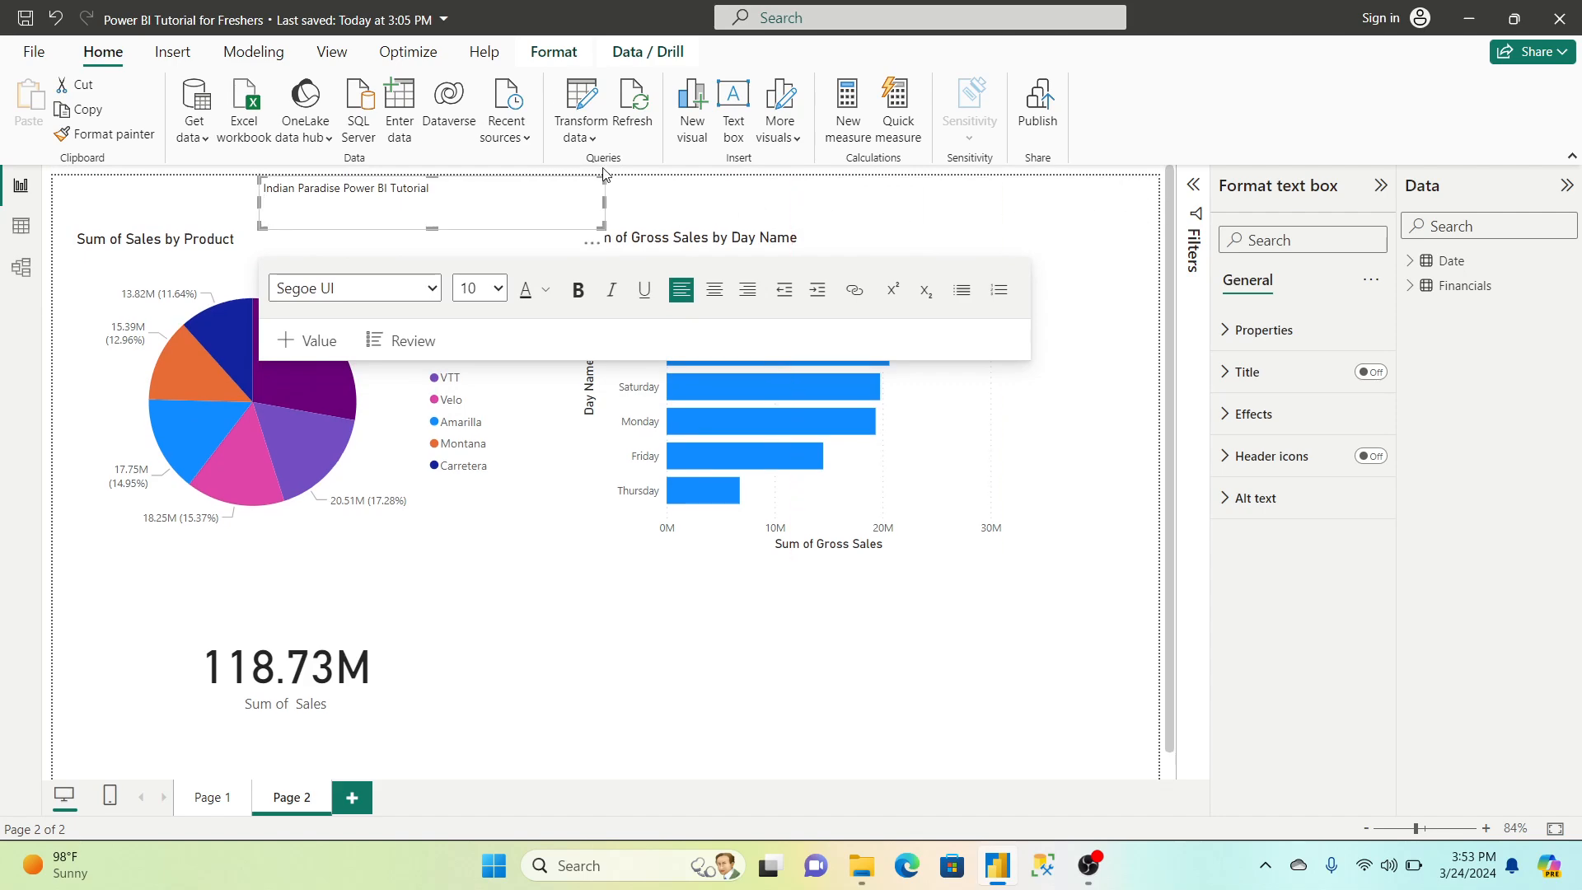
Make the heading text bold, size 16 and centred, and widen its text box across the charts
{"action": "triple_click", "coordinate": [424, 195]}
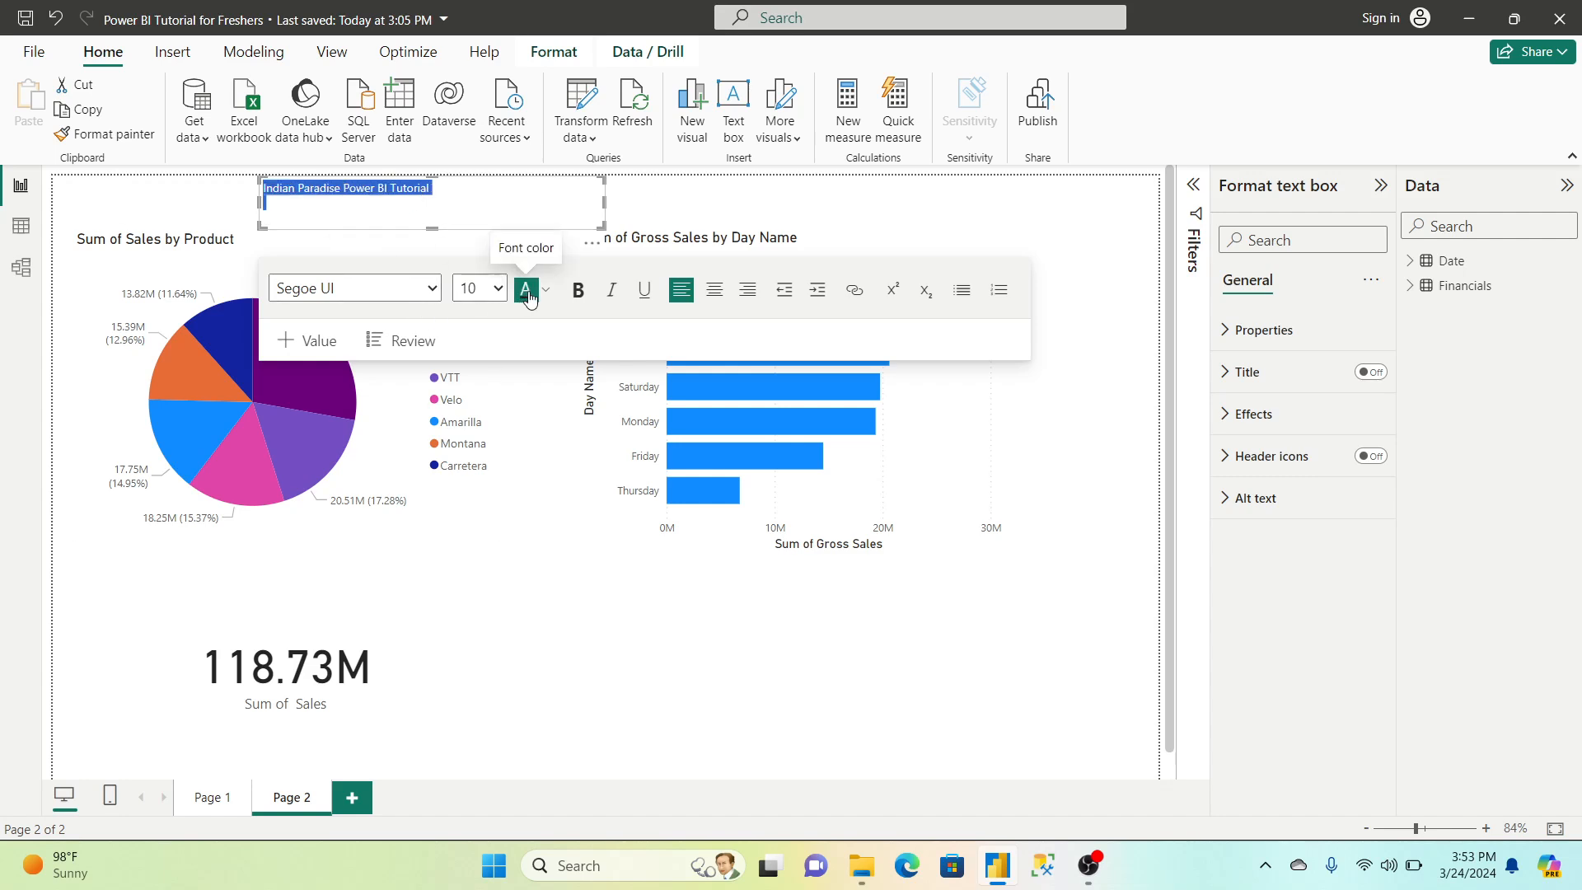
{"action": "left_click", "coordinate": [578, 290]}
{"action": "left_click", "coordinate": [498, 288]}
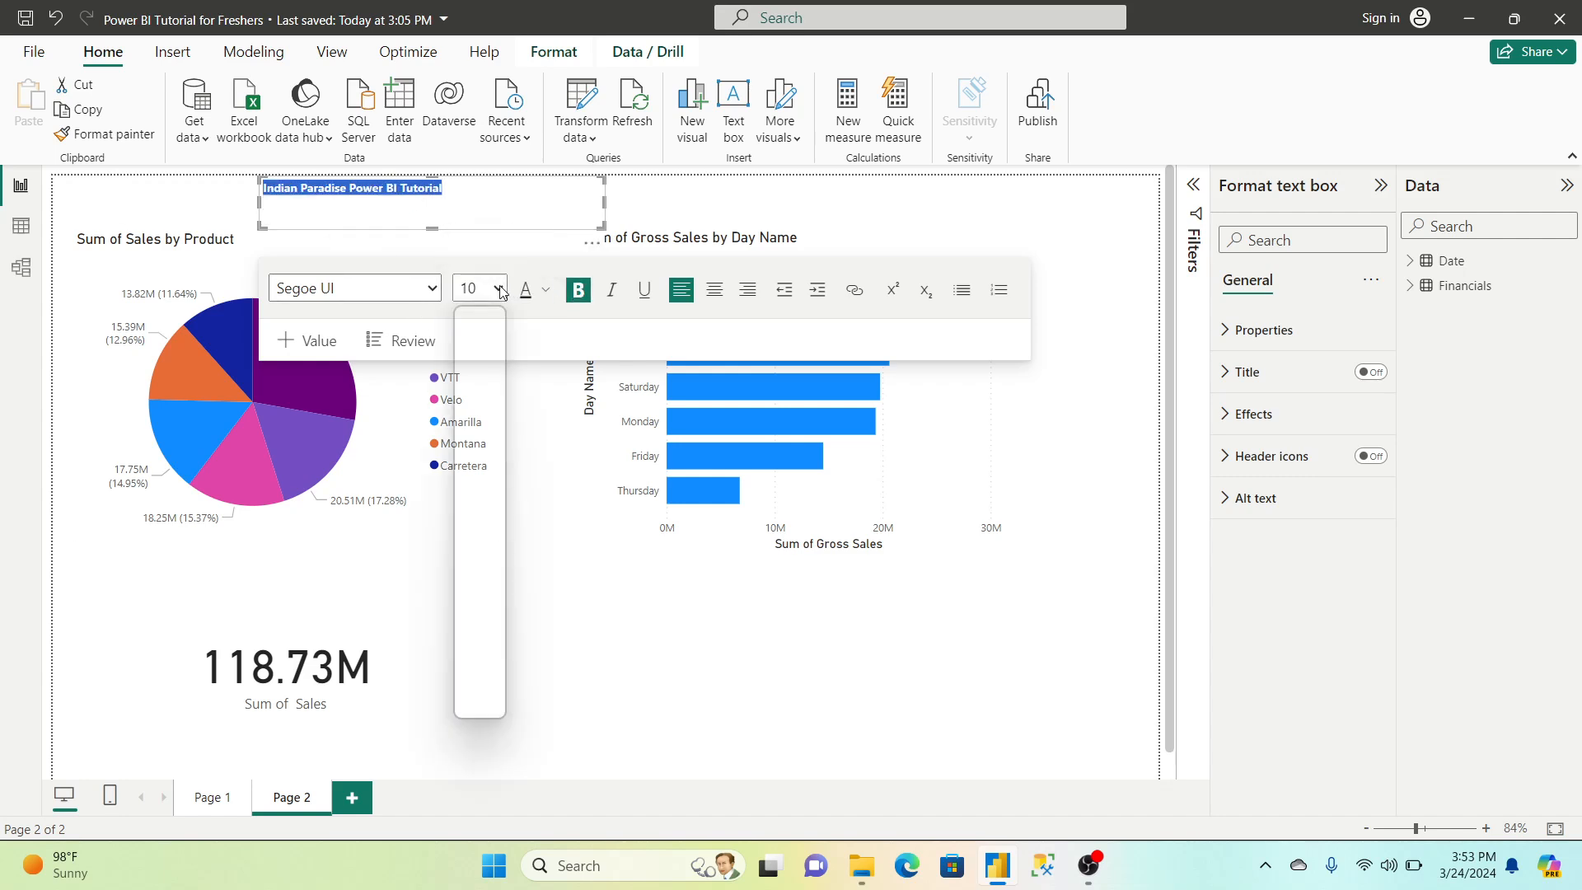
{"action": "left_click", "coordinate": [474, 459]}
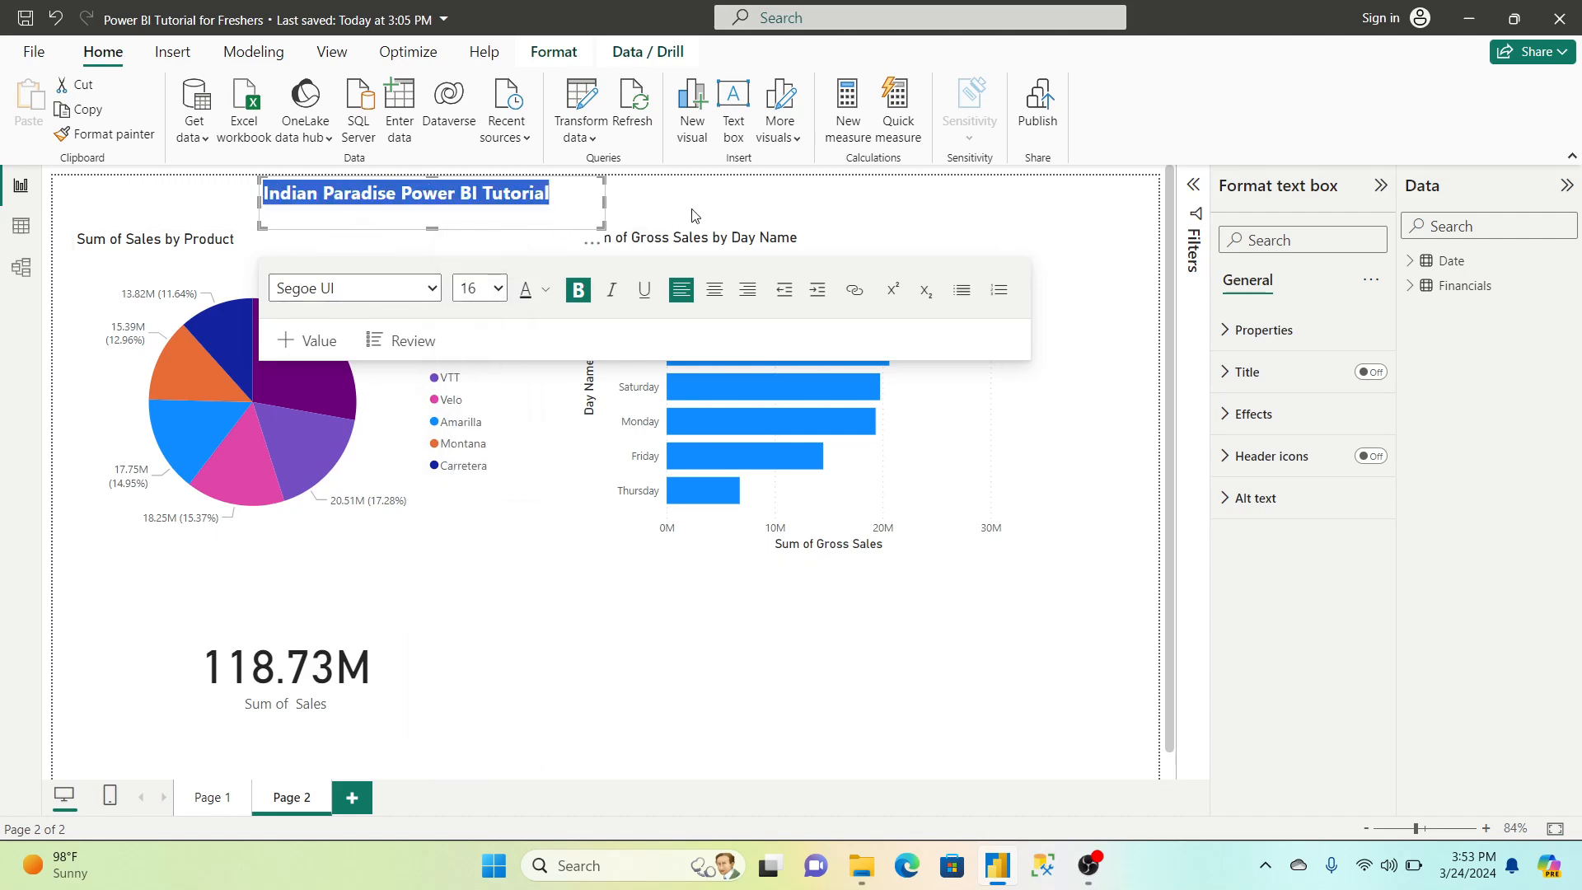
{"action": "left_click", "coordinate": [715, 290]}
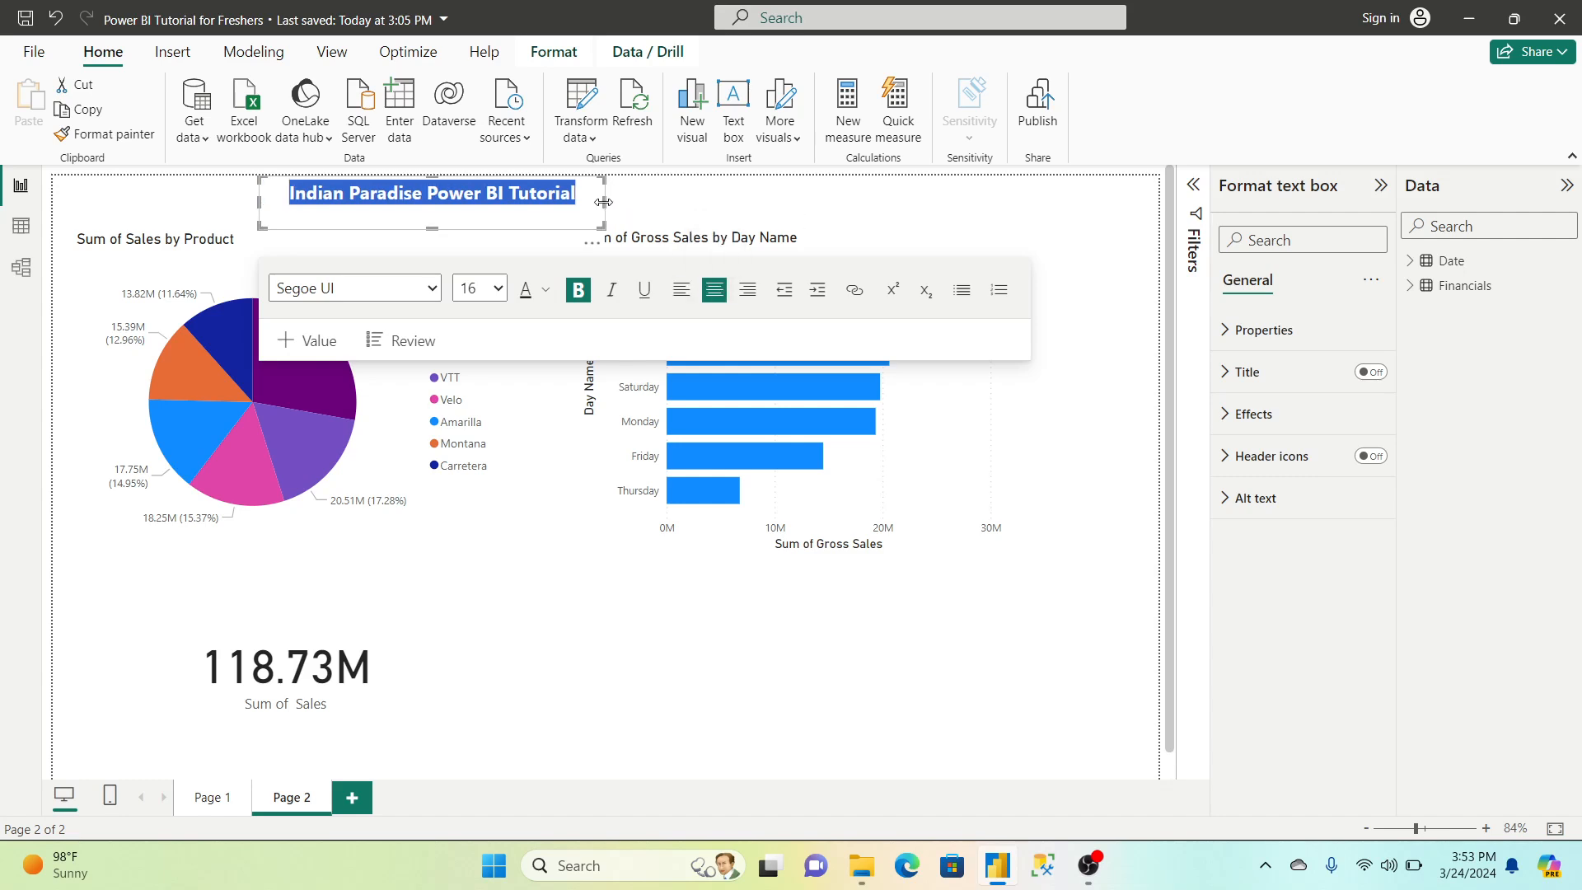
{"action": "left_click_drag", "start_coordinate": [606, 203], "coordinate": [926, 192]}
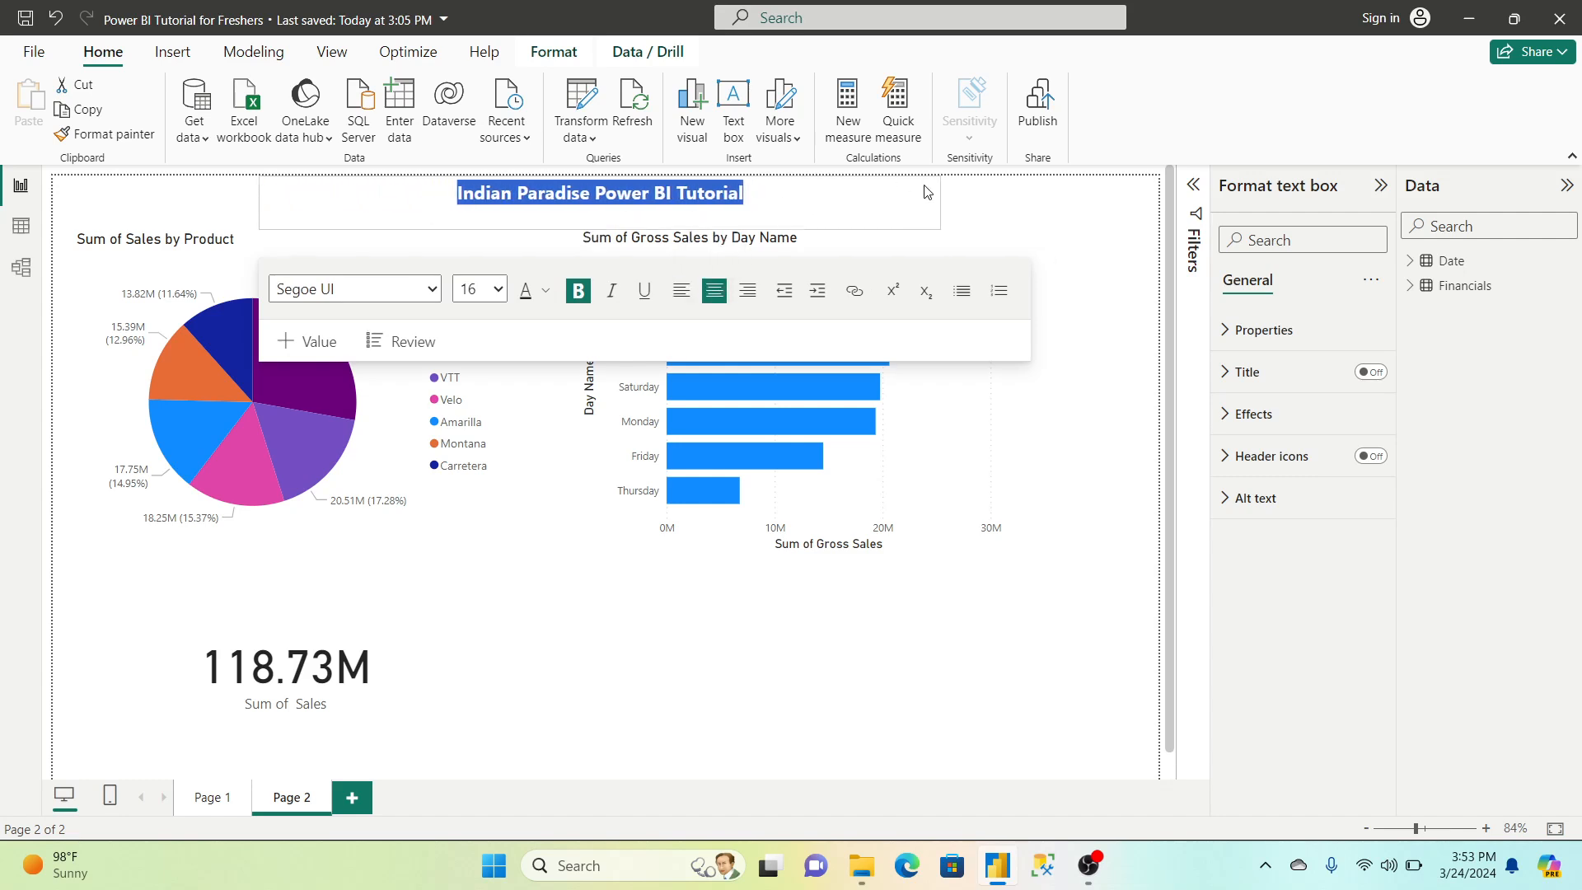
{"action": "left_click", "coordinate": [1117, 393]}
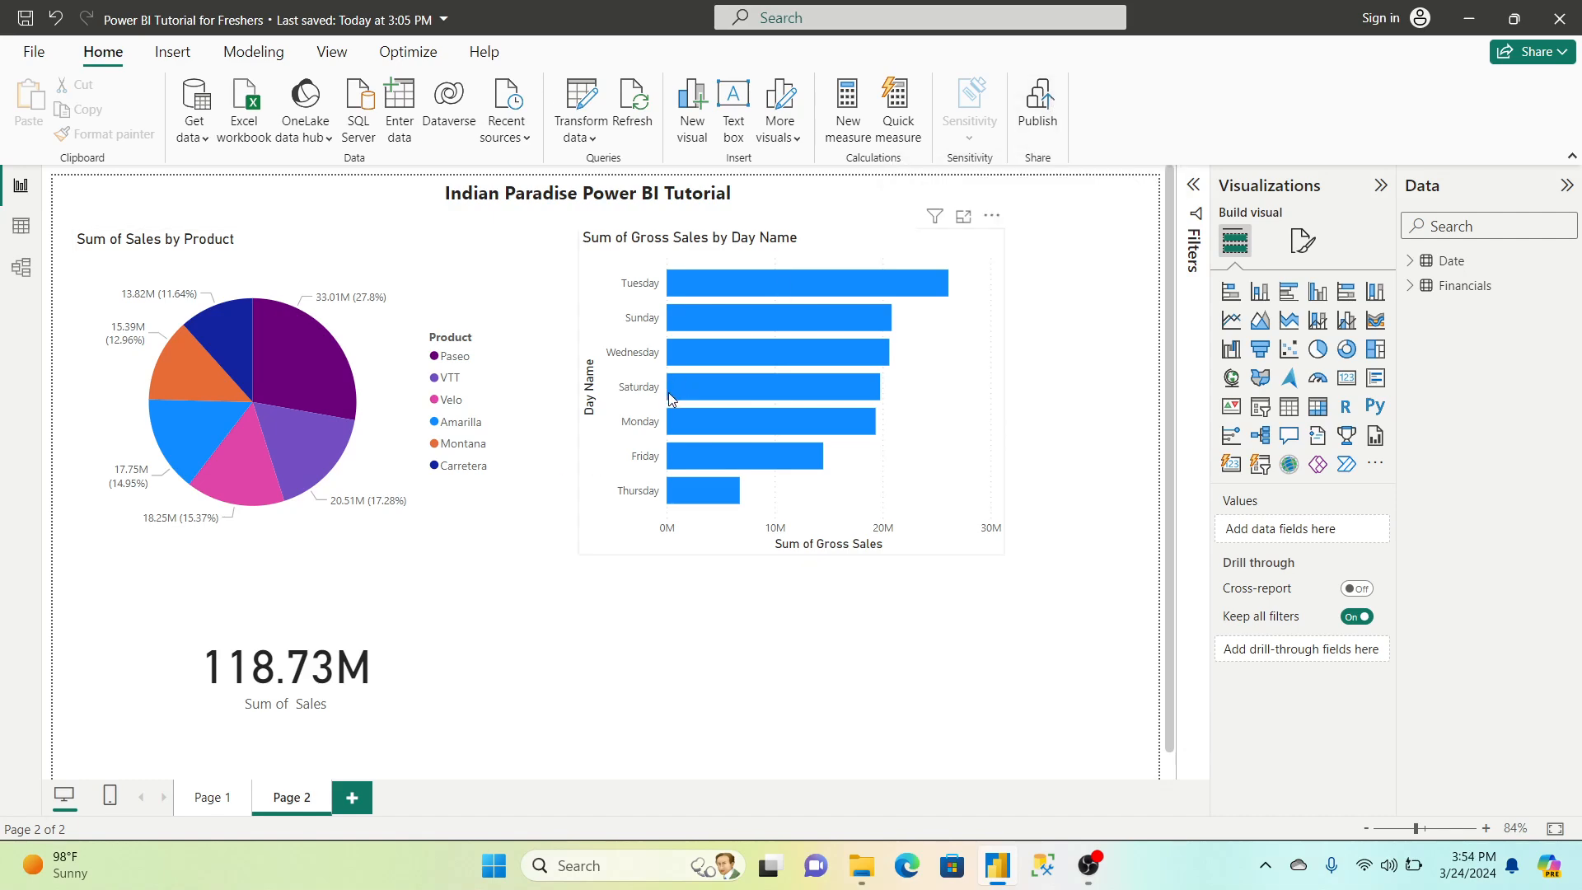
Start publishing the report, and cancel at the request to save changes
{"action": "left_click", "coordinate": [1048, 92]}
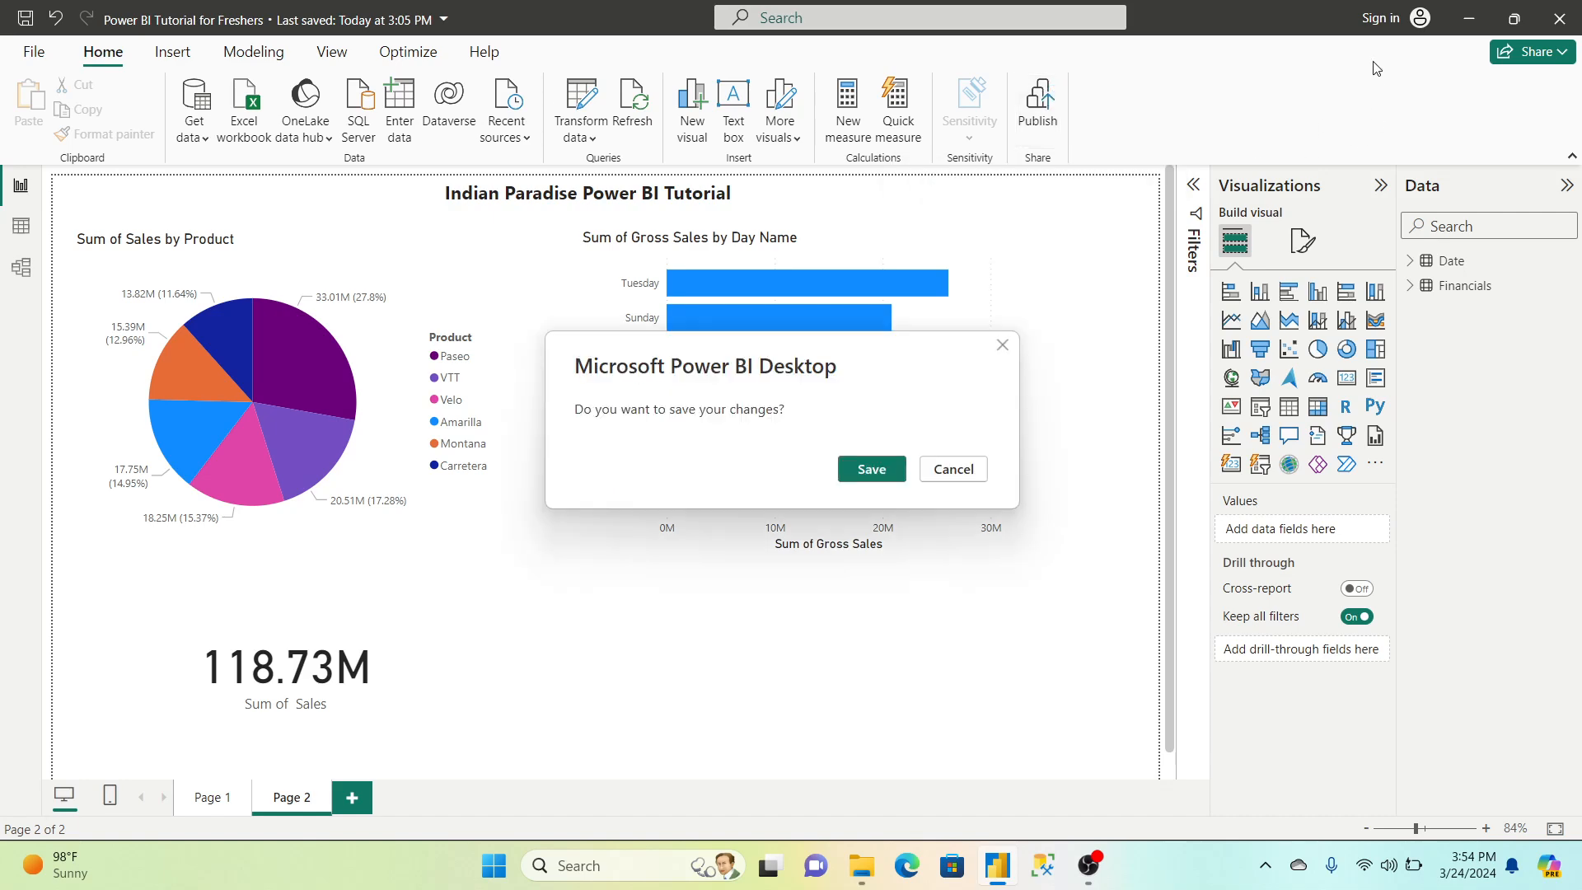
{"action": "left_click", "coordinate": [981, 478]}
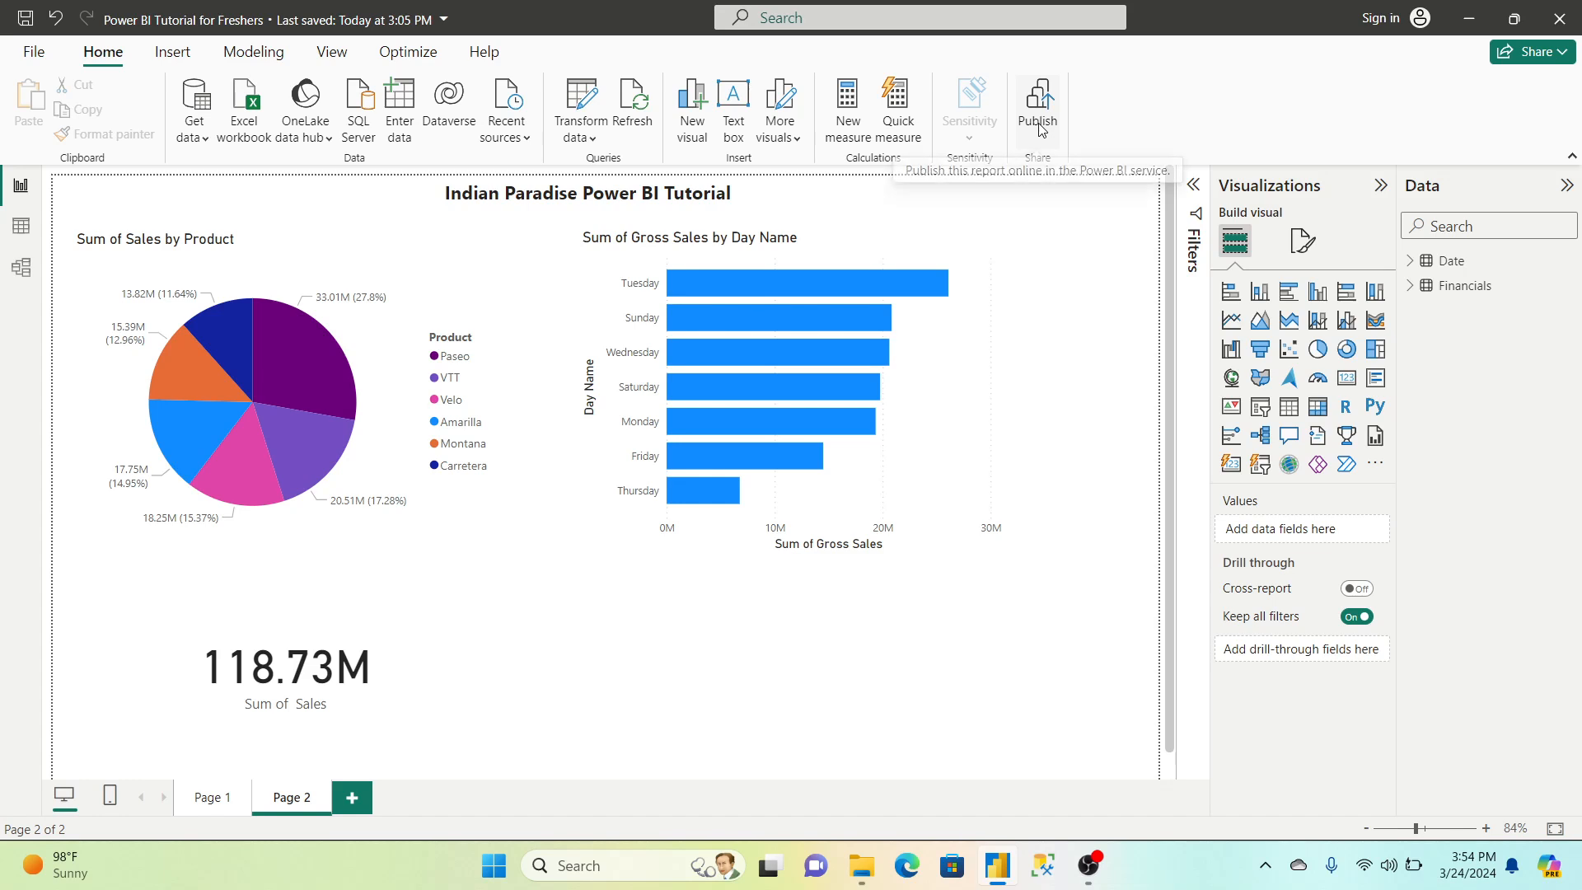
Look through the available button types, and insert a left block arrow shape on Page 2
{"action": "left_click", "coordinate": [165, 55]}
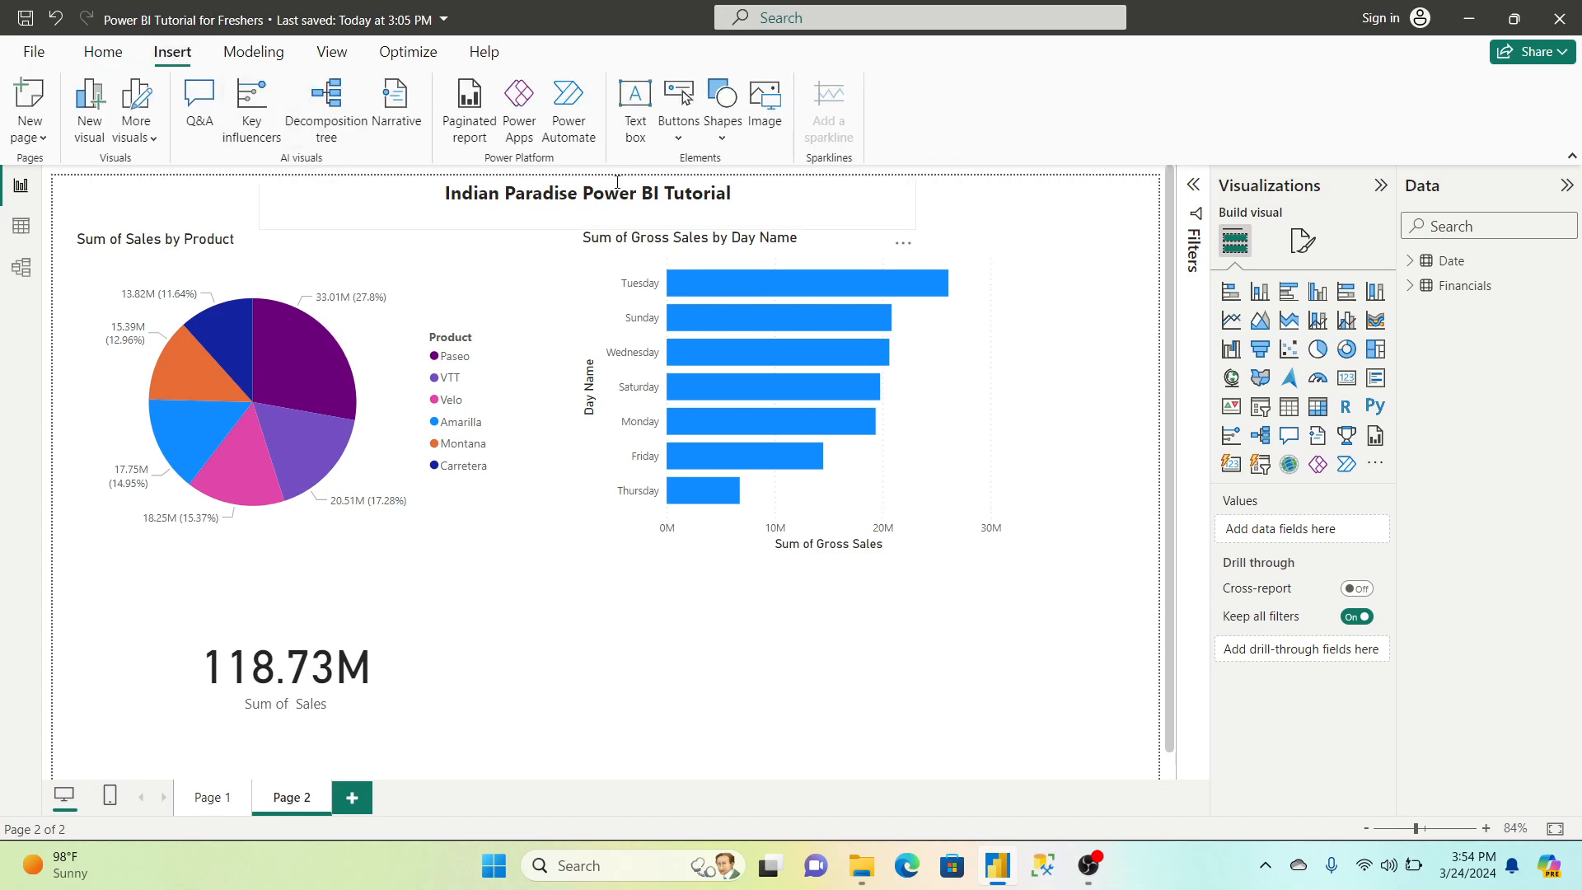
{"action": "left_click", "coordinate": [694, 143]}
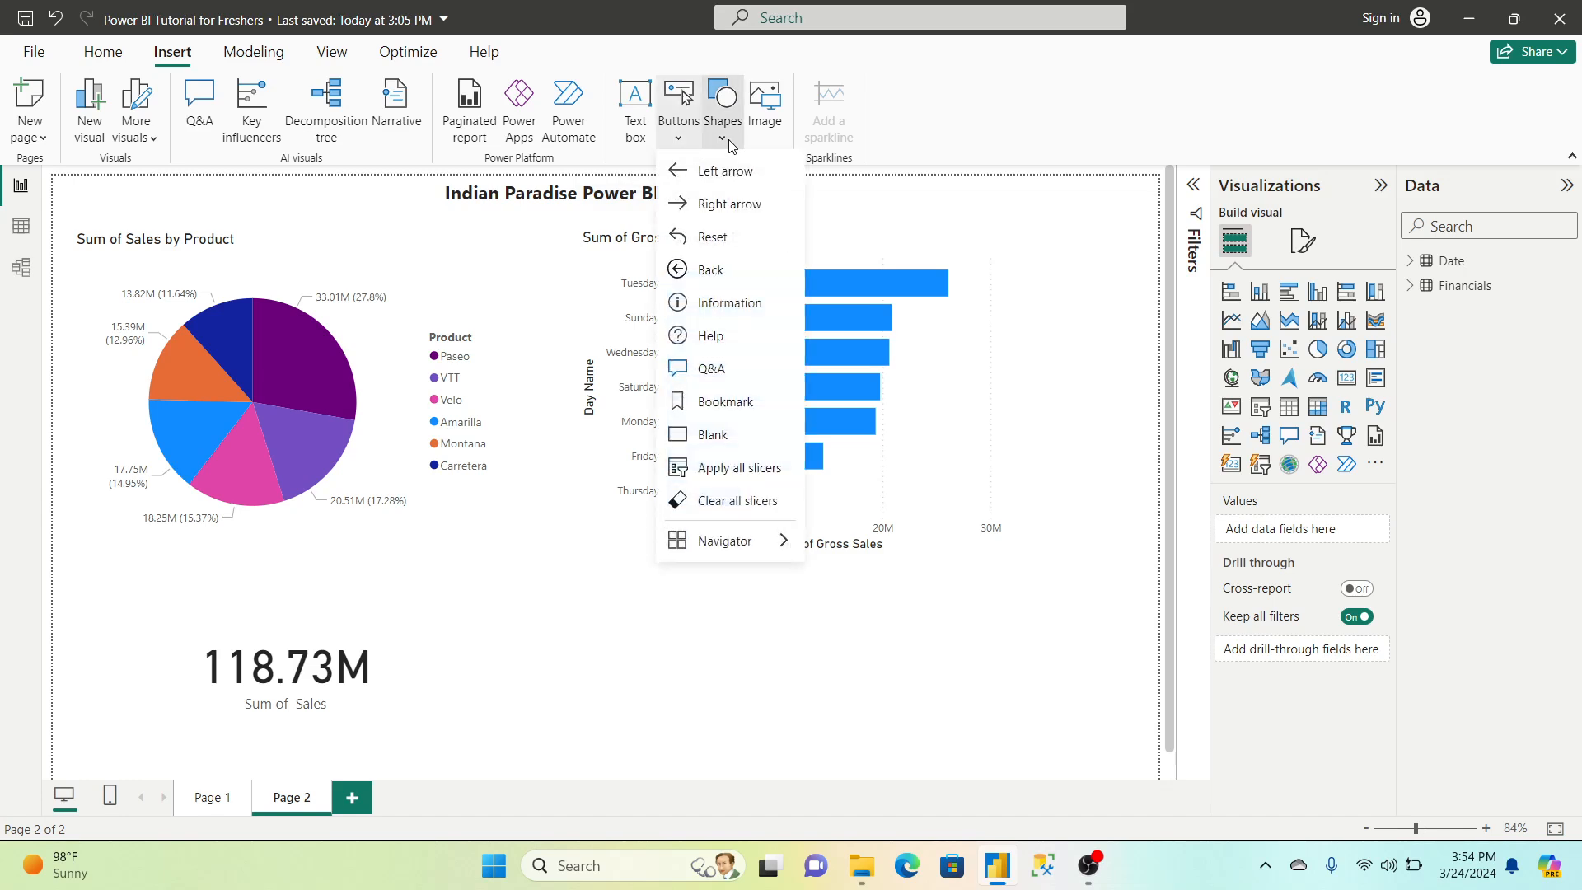
{"action": "left_click", "coordinate": [729, 145]}
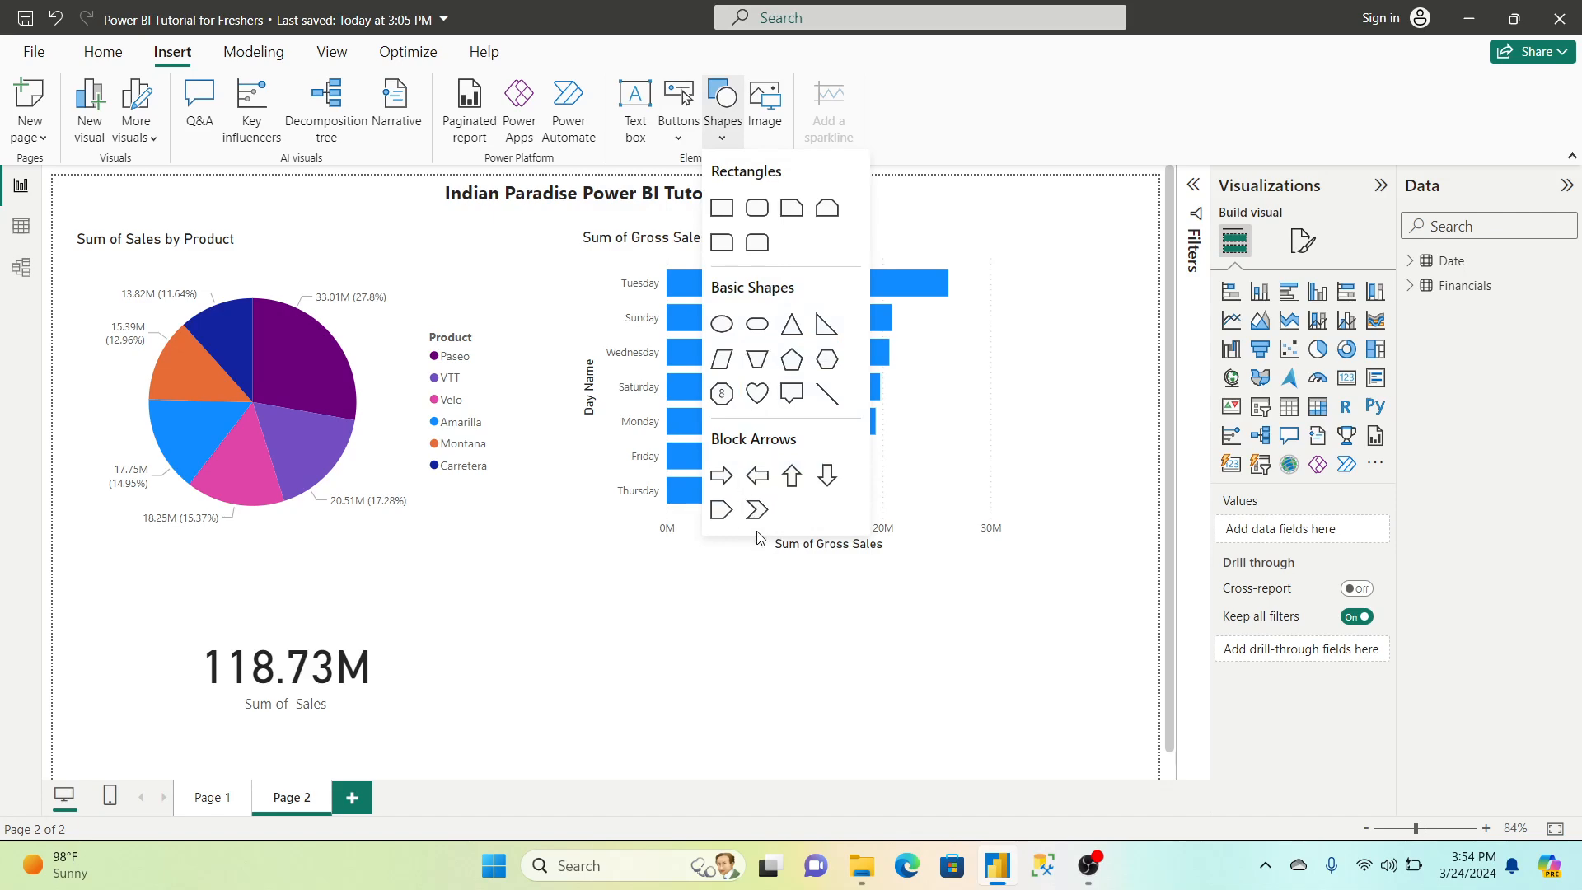
{"action": "left_click", "coordinate": [758, 479]}
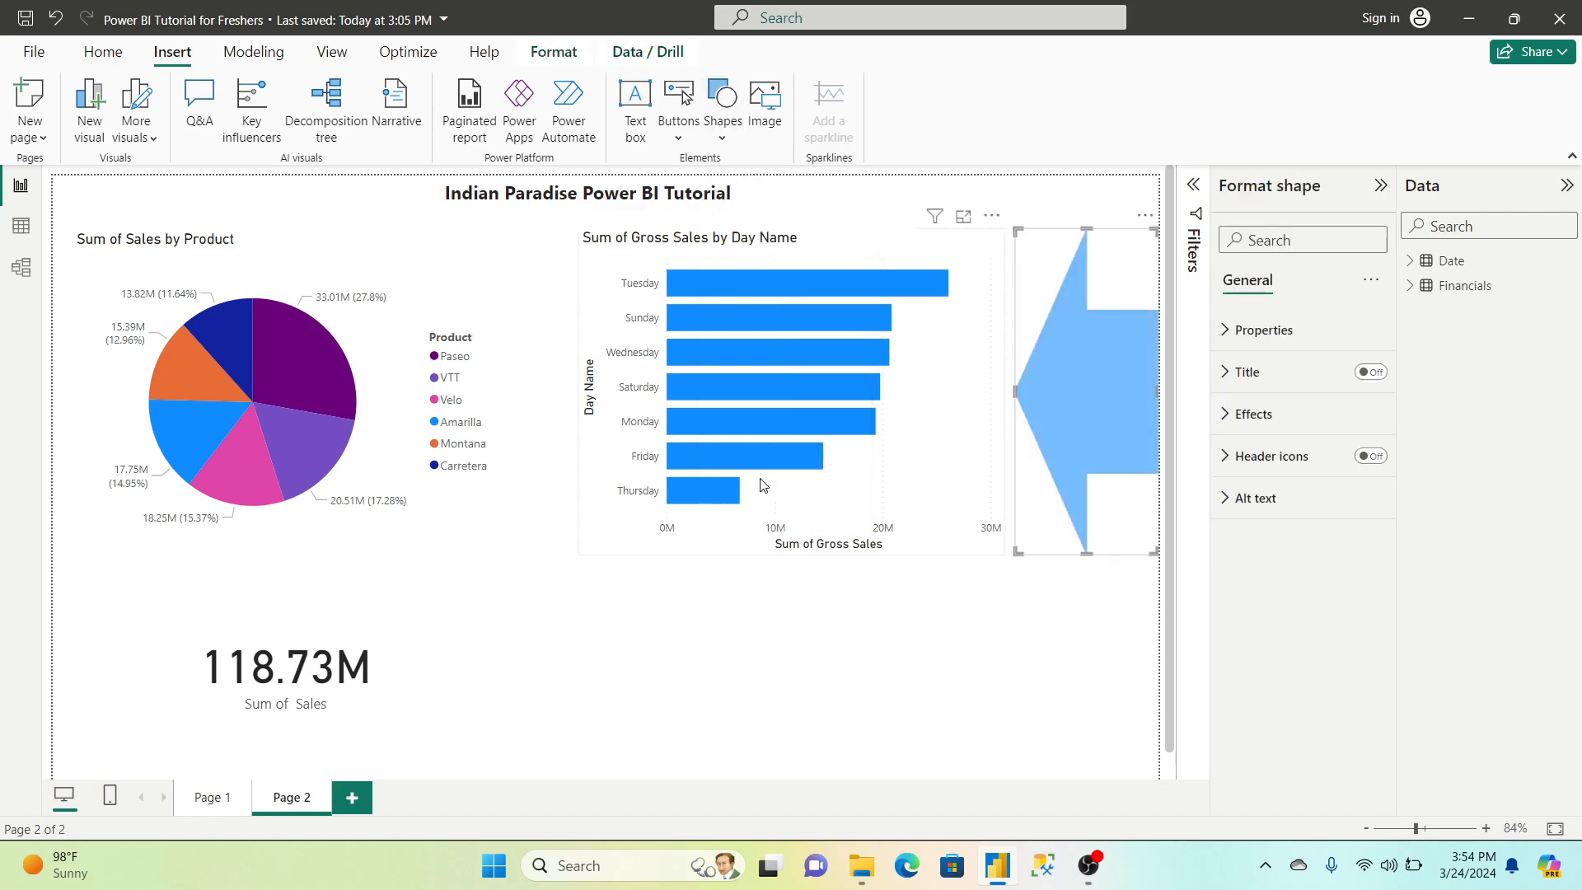
{"action": "left_click", "coordinate": [793, 688]}
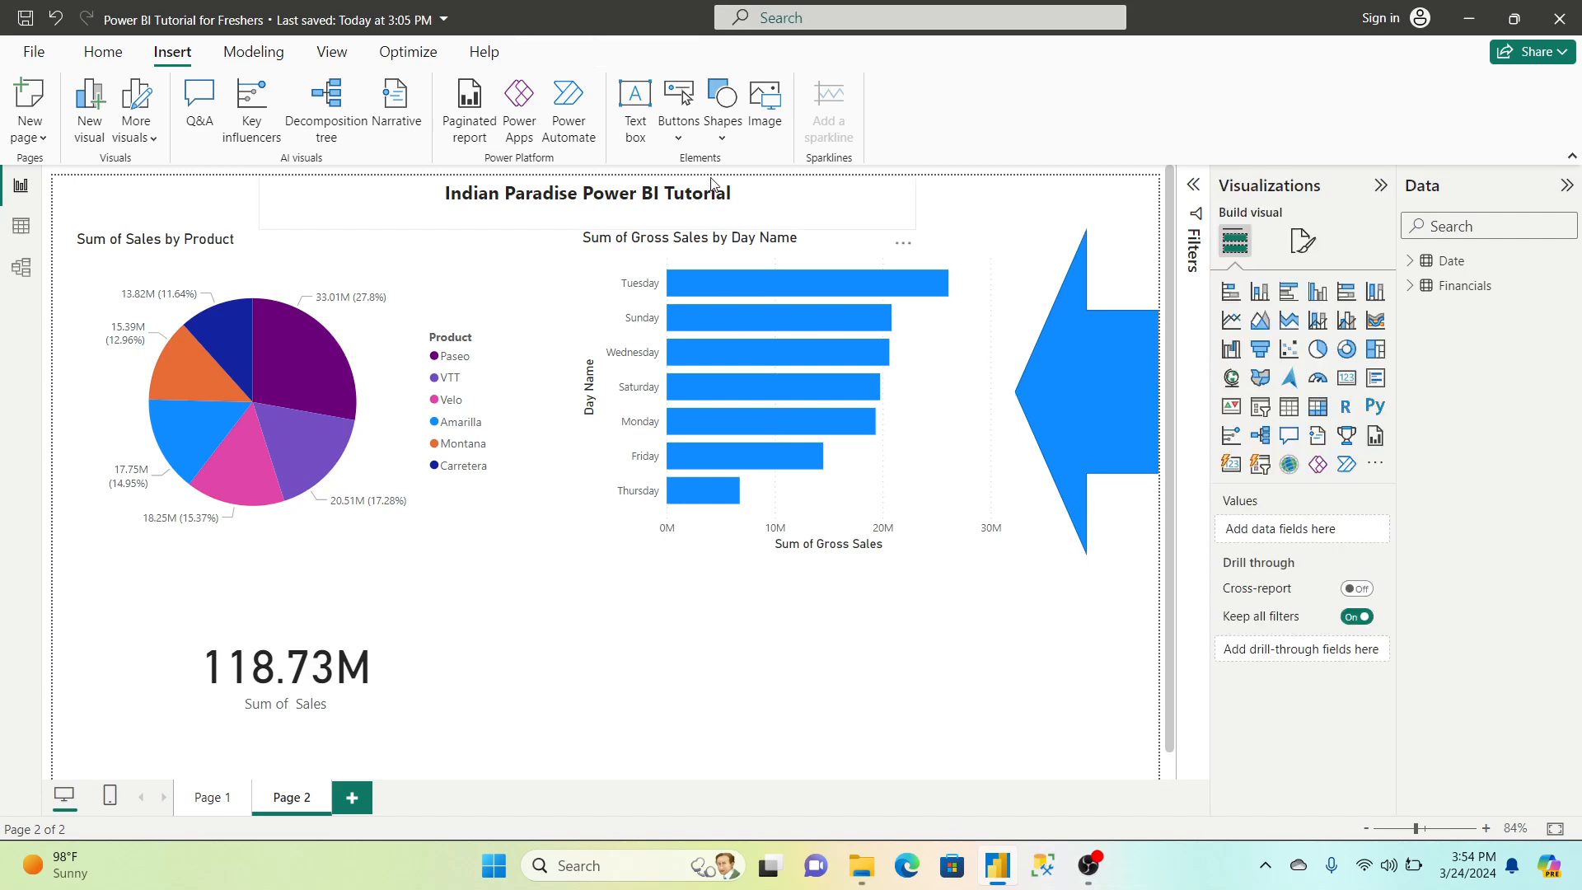
Insert an oval shape on Page 2 and deselect it
{"action": "left_click", "coordinate": [717, 147]}
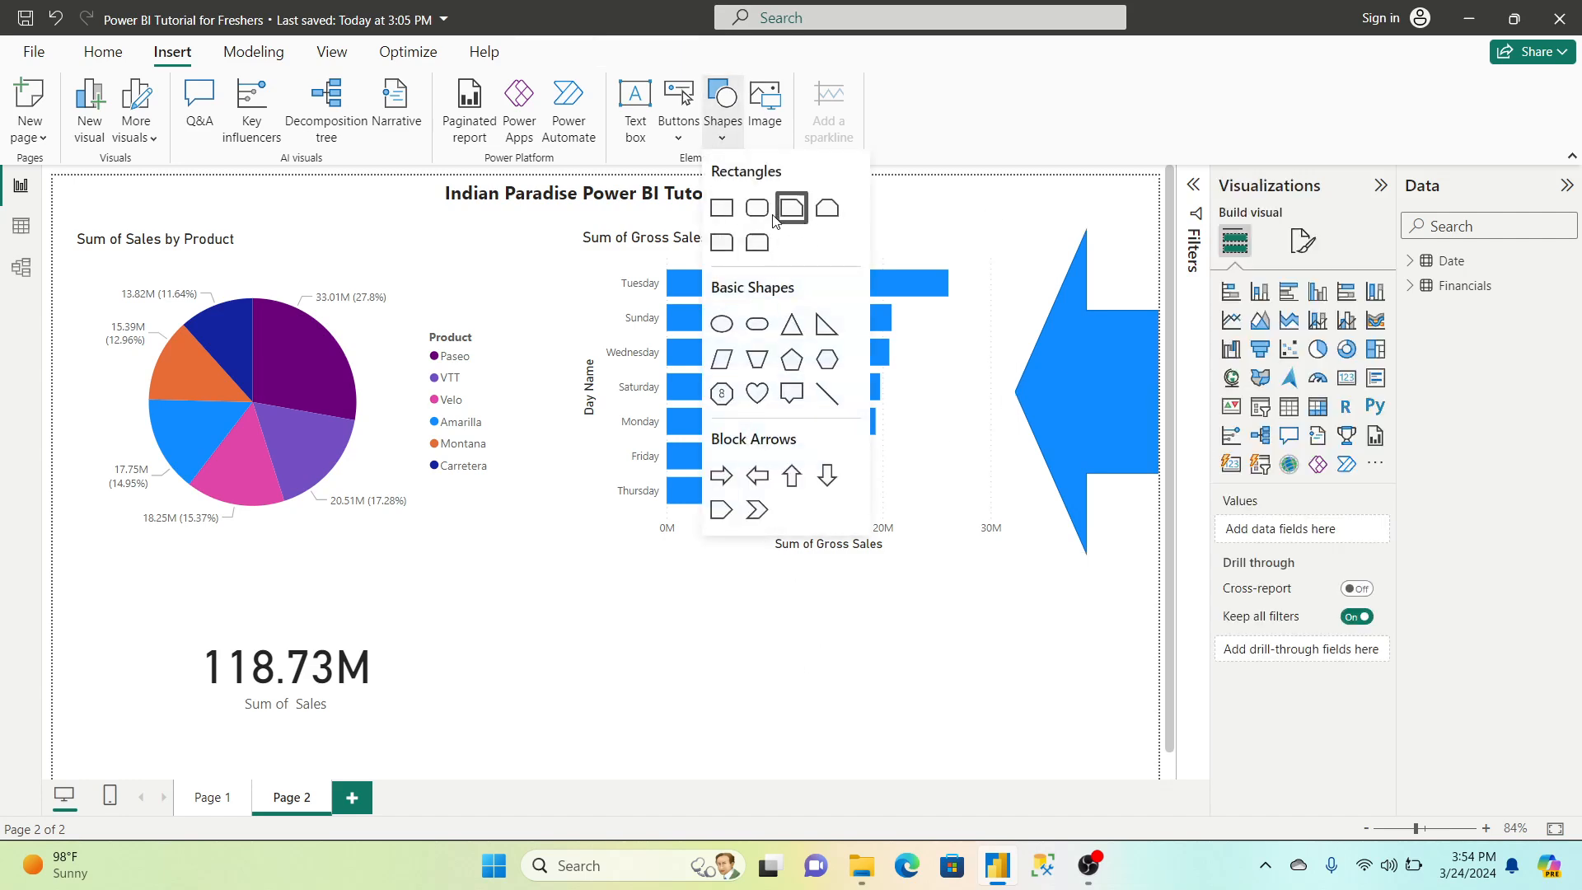
{"action": "left_click", "coordinate": [735, 316]}
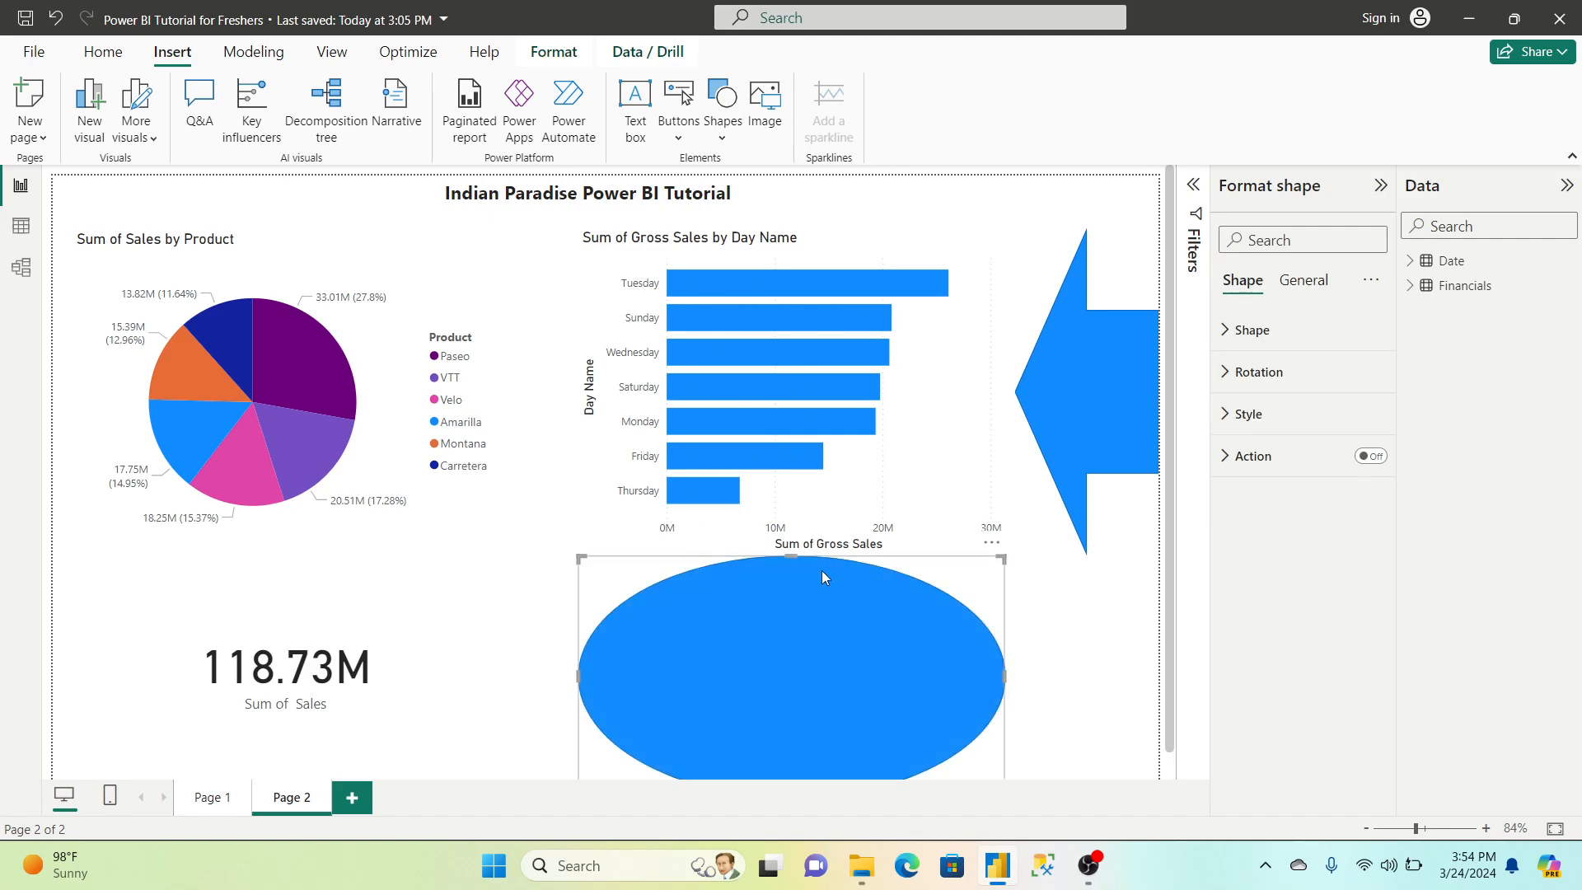
{"action": "left_click", "coordinate": [1141, 672]}
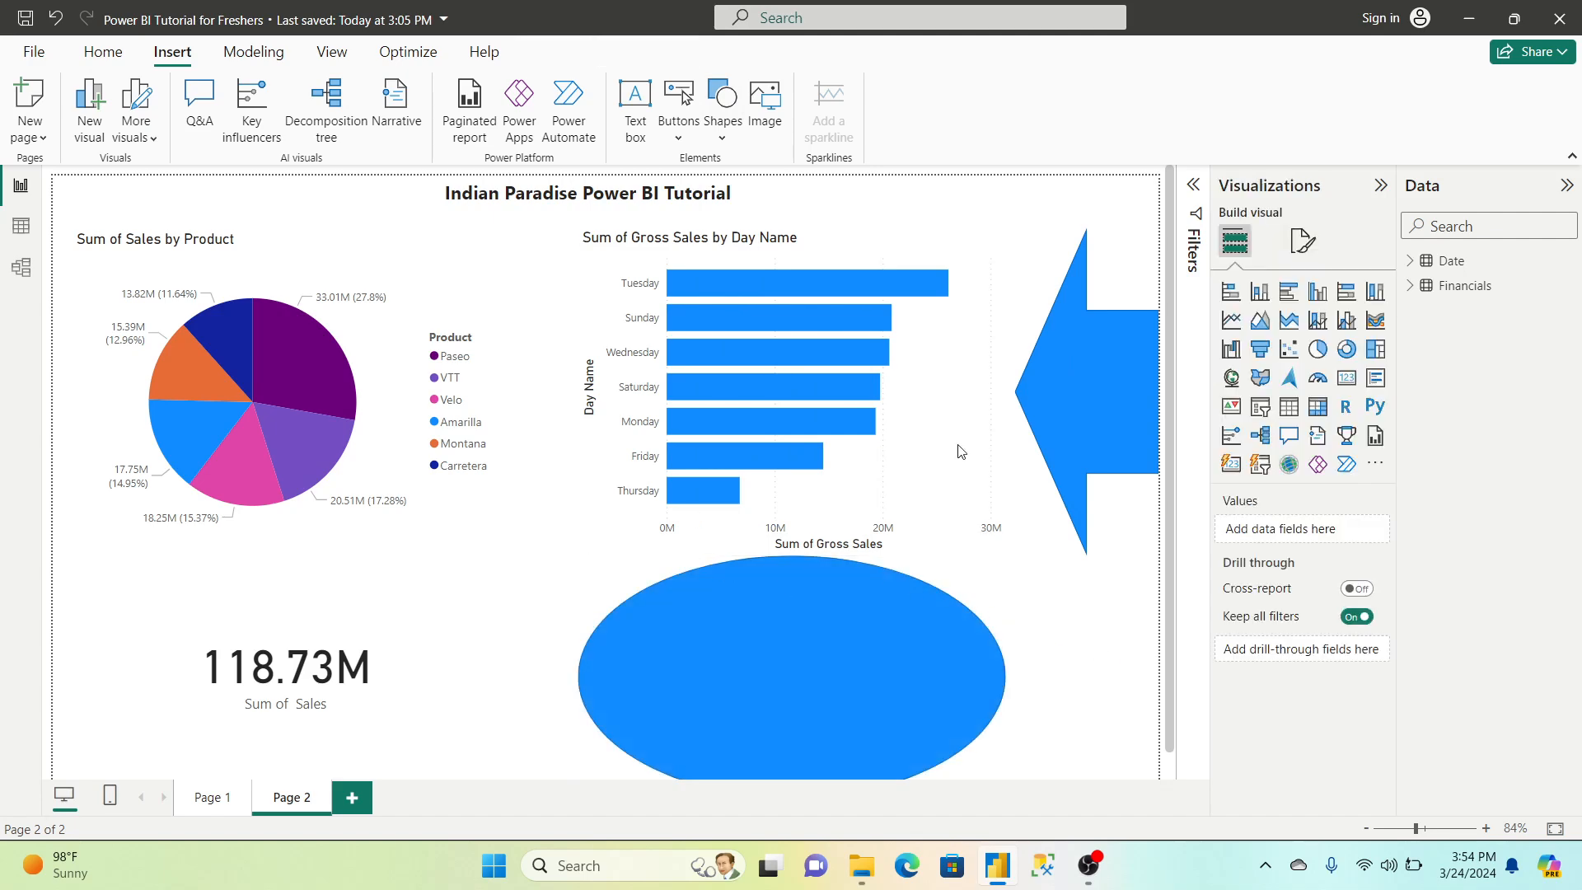
Insert a Back button on Page 2 and enlarge it slightly beside the report heading
{"action": "left_click", "coordinate": [674, 132]}
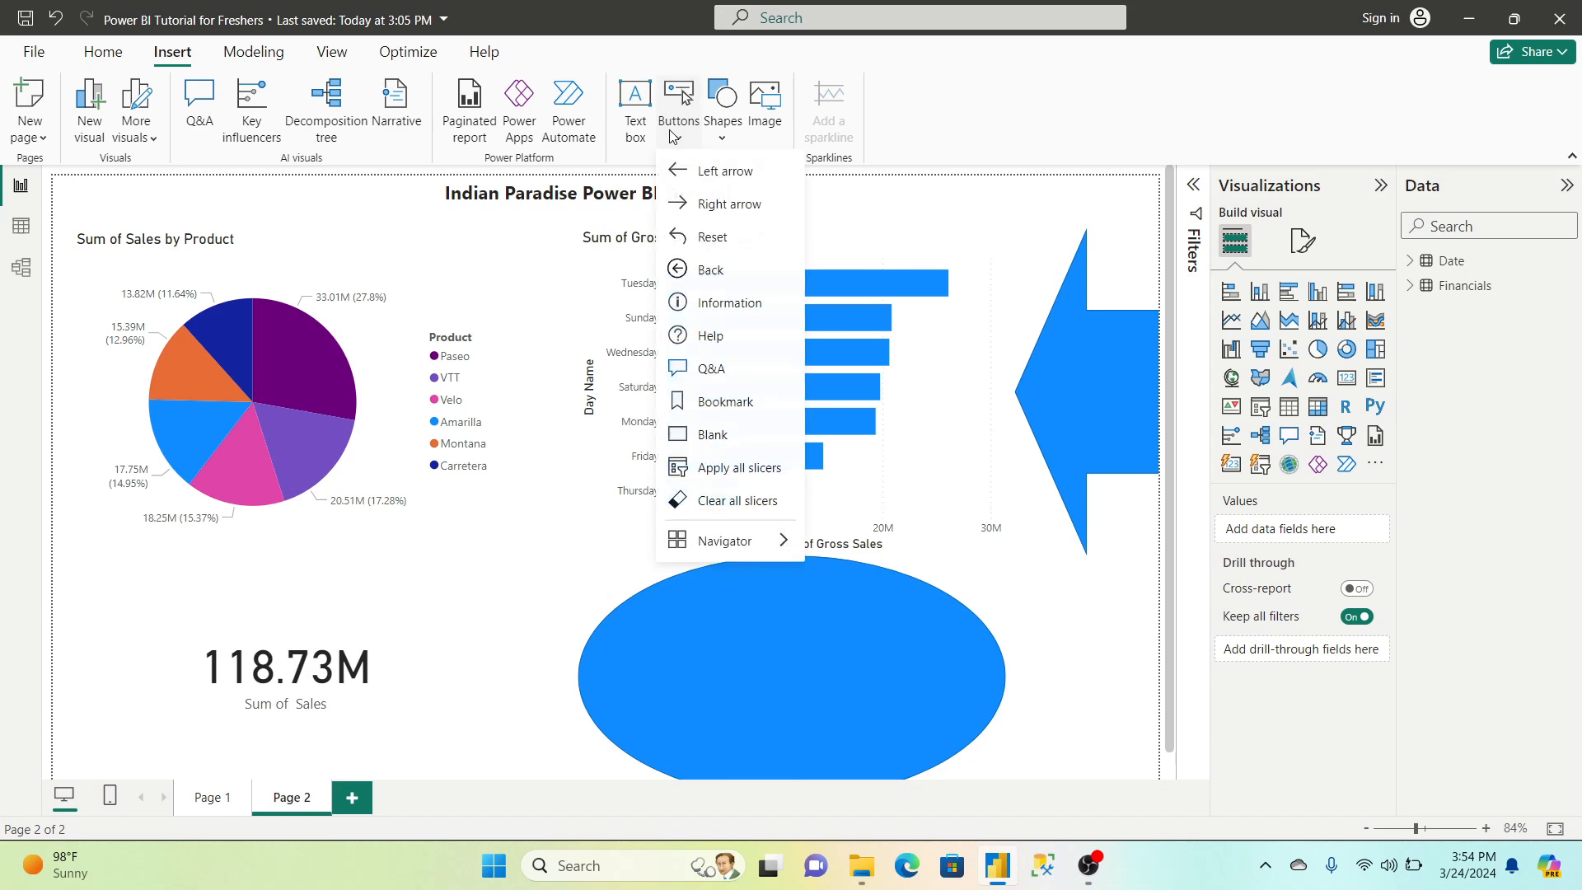
{"action": "left_click", "coordinate": [709, 269]}
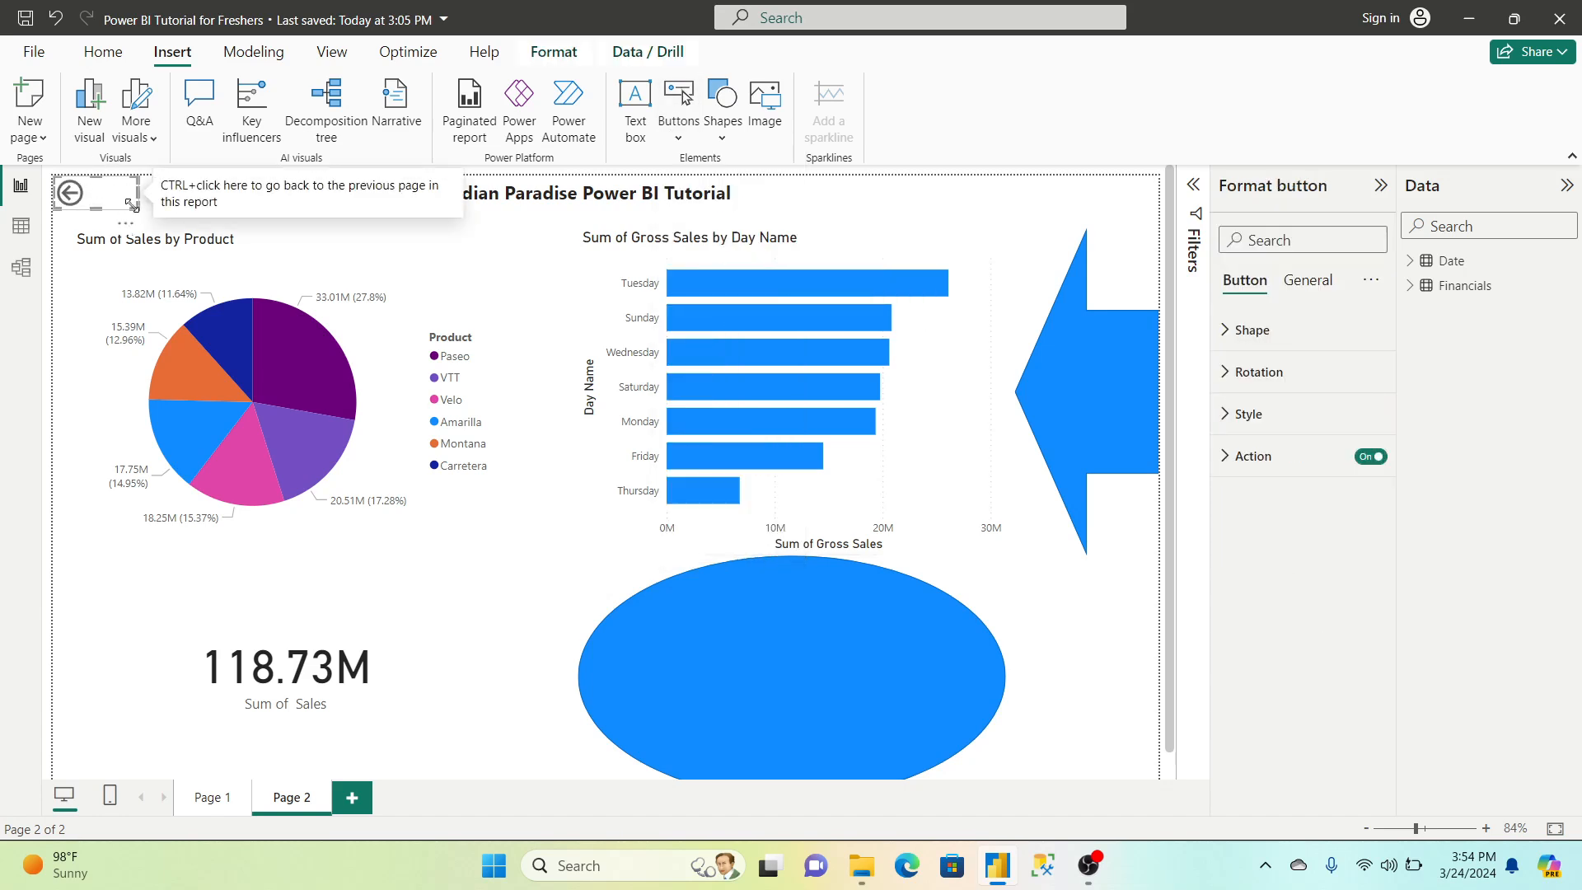
{"action": "left_click_drag", "start_coordinate": [139, 210], "coordinate": [243, 230]}
{"action": "key", "text": "ctrl+z"}
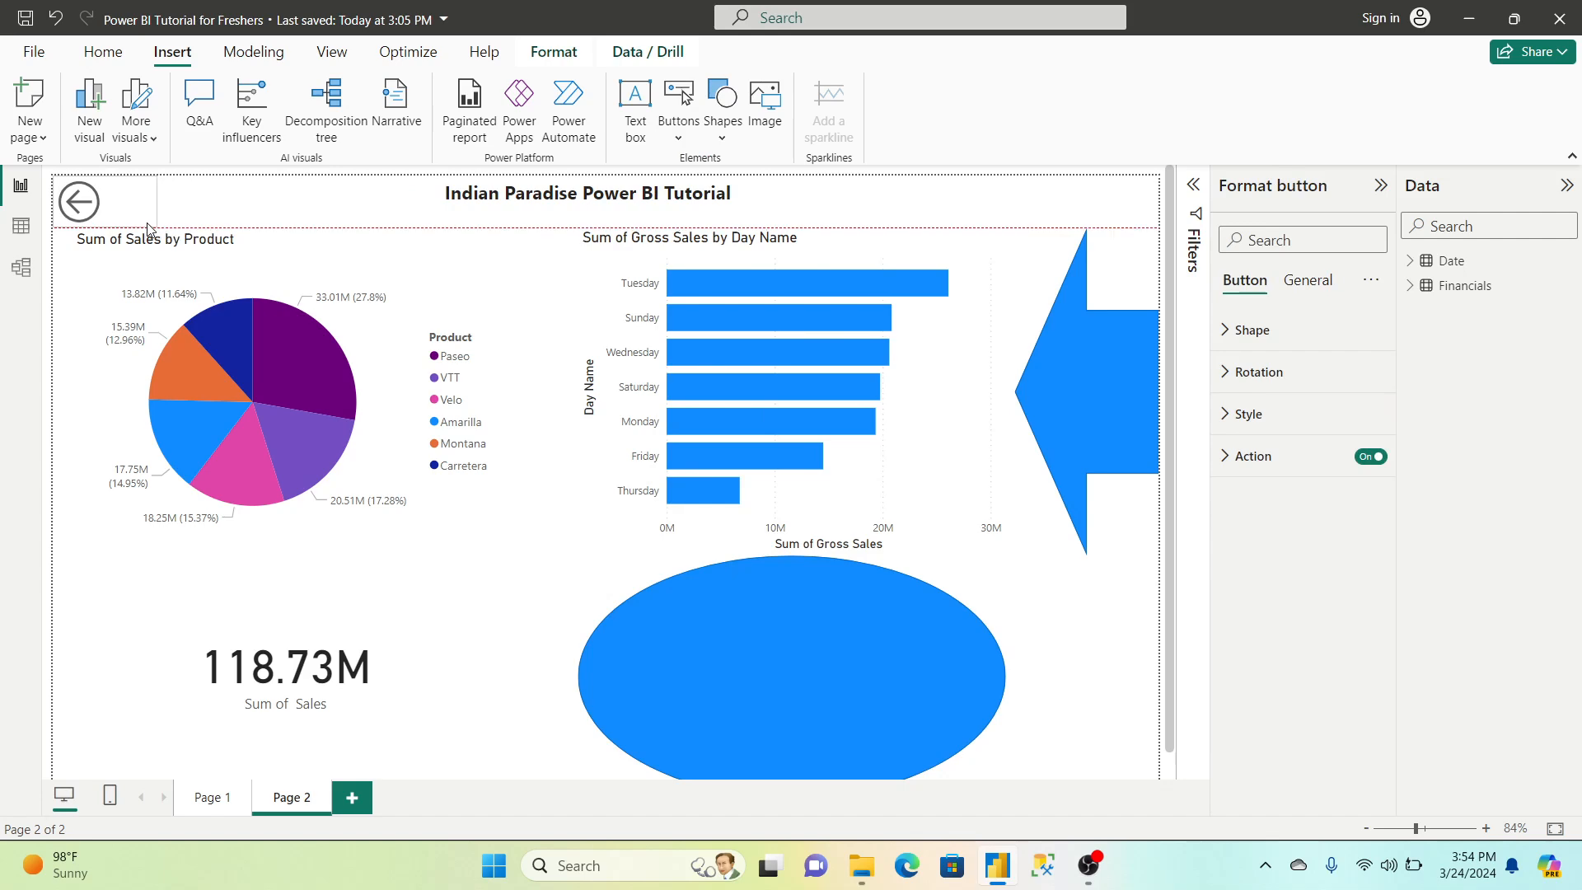
{"action": "key", "text": "Escape"}
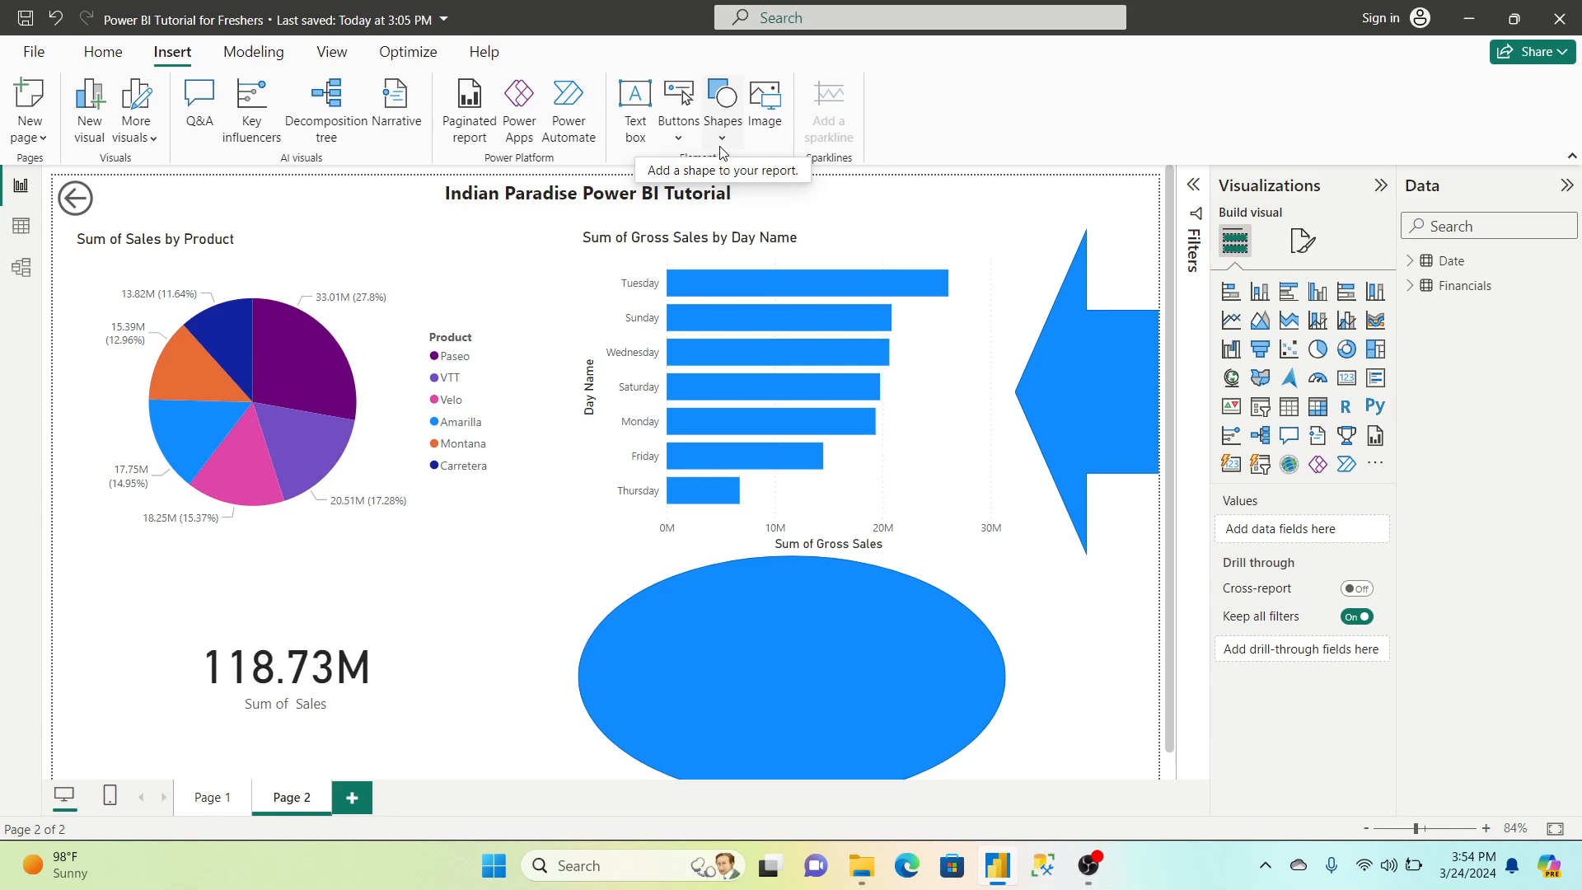
Look over the modeling commands and the page view options, choosing Fit to width for the page view
{"action": "left_click", "coordinate": [271, 63]}
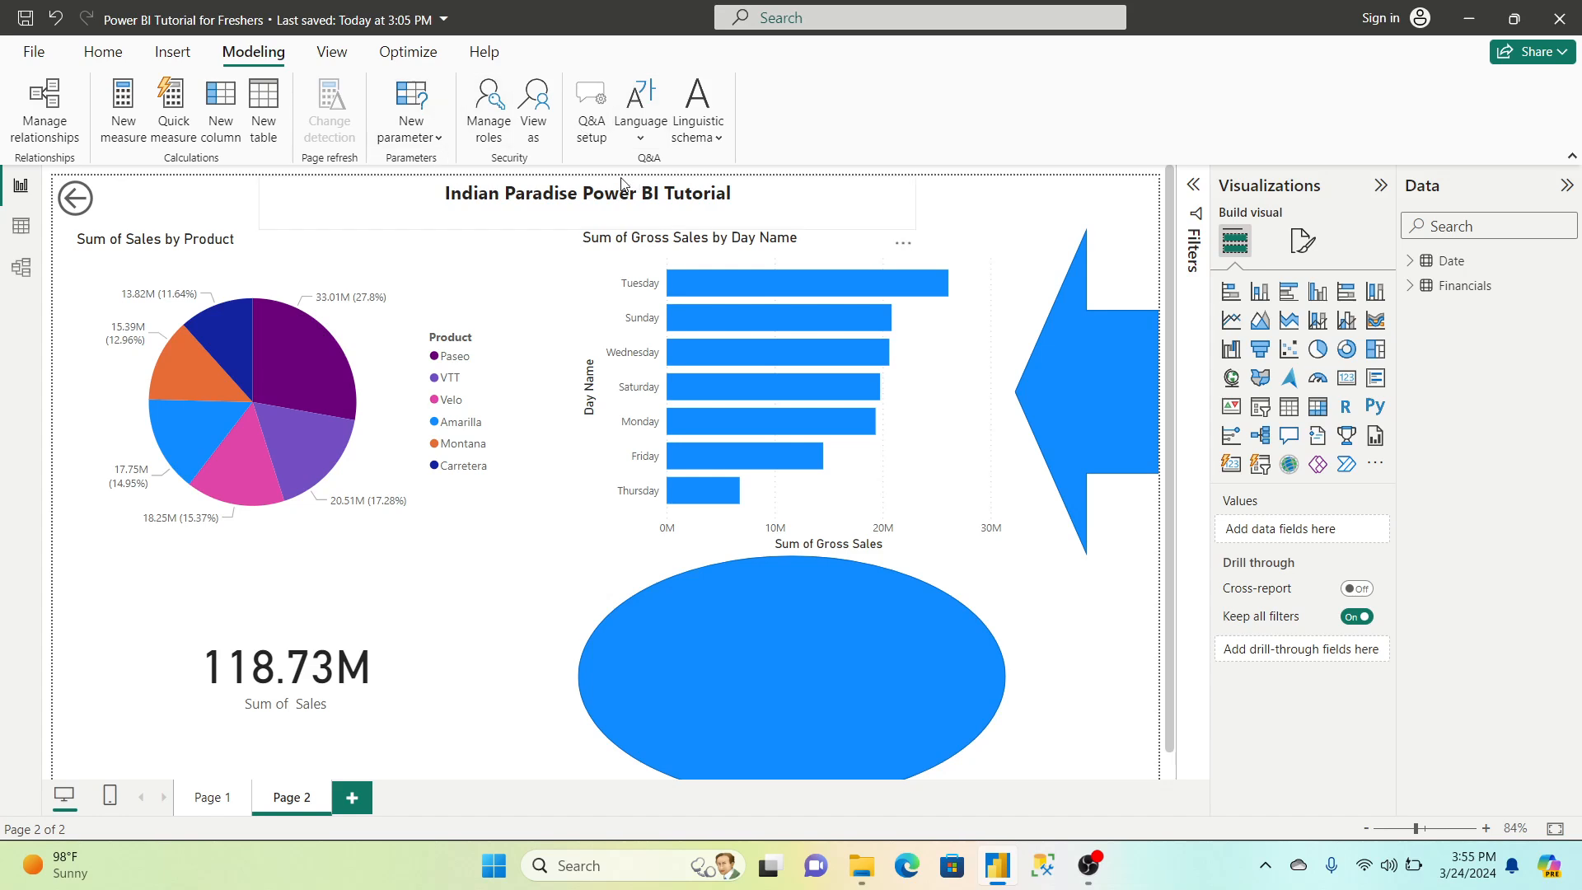
{"action": "left_click", "coordinate": [331, 51]}
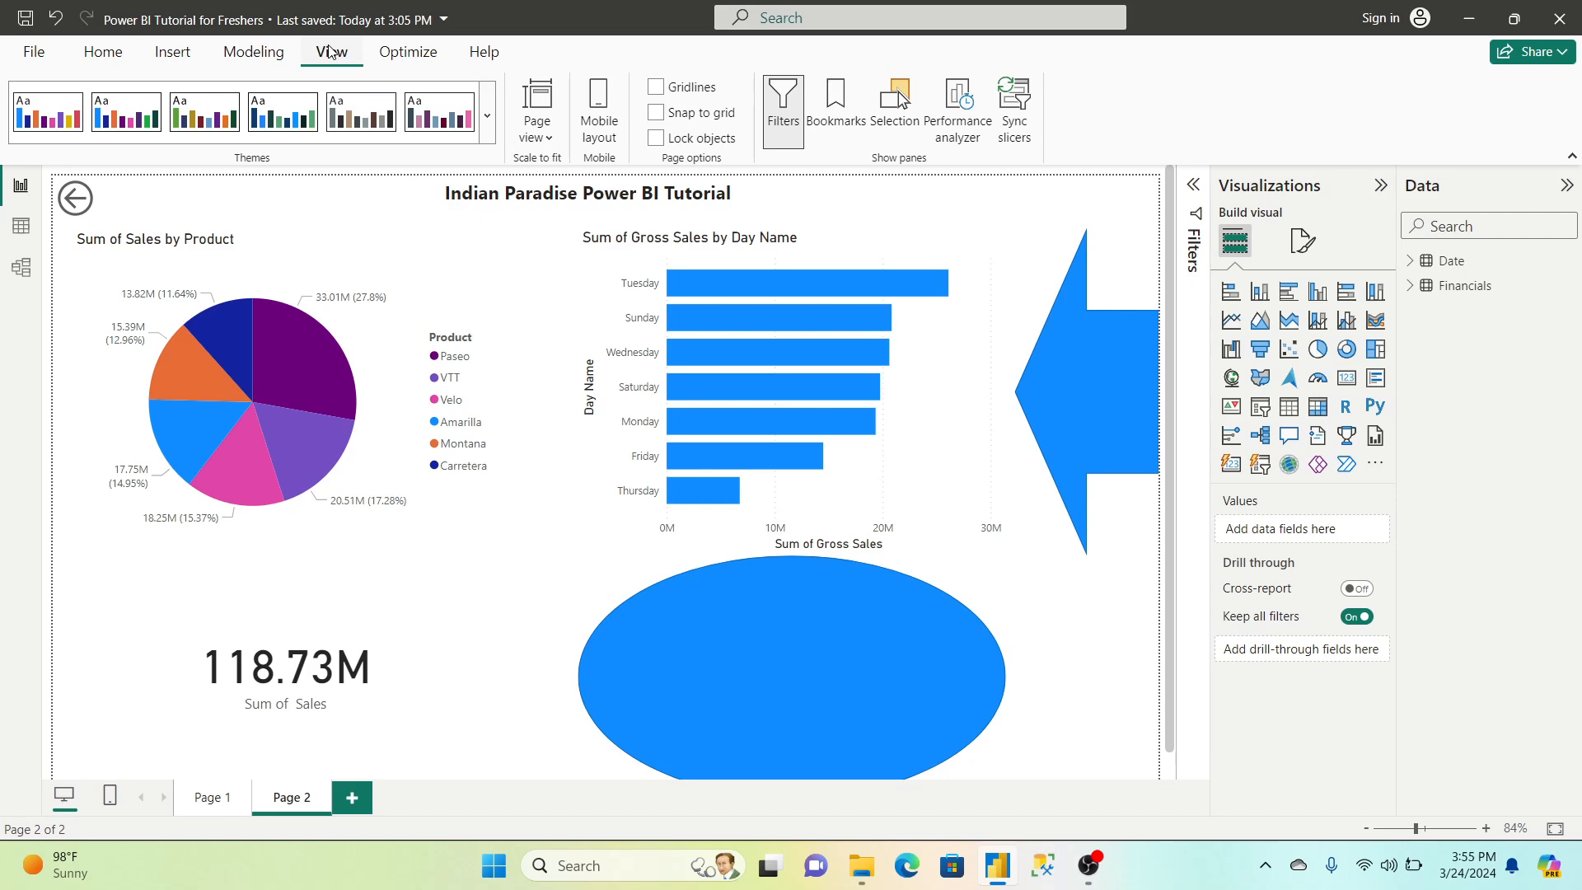
{"action": "left_click", "coordinate": [549, 137]}
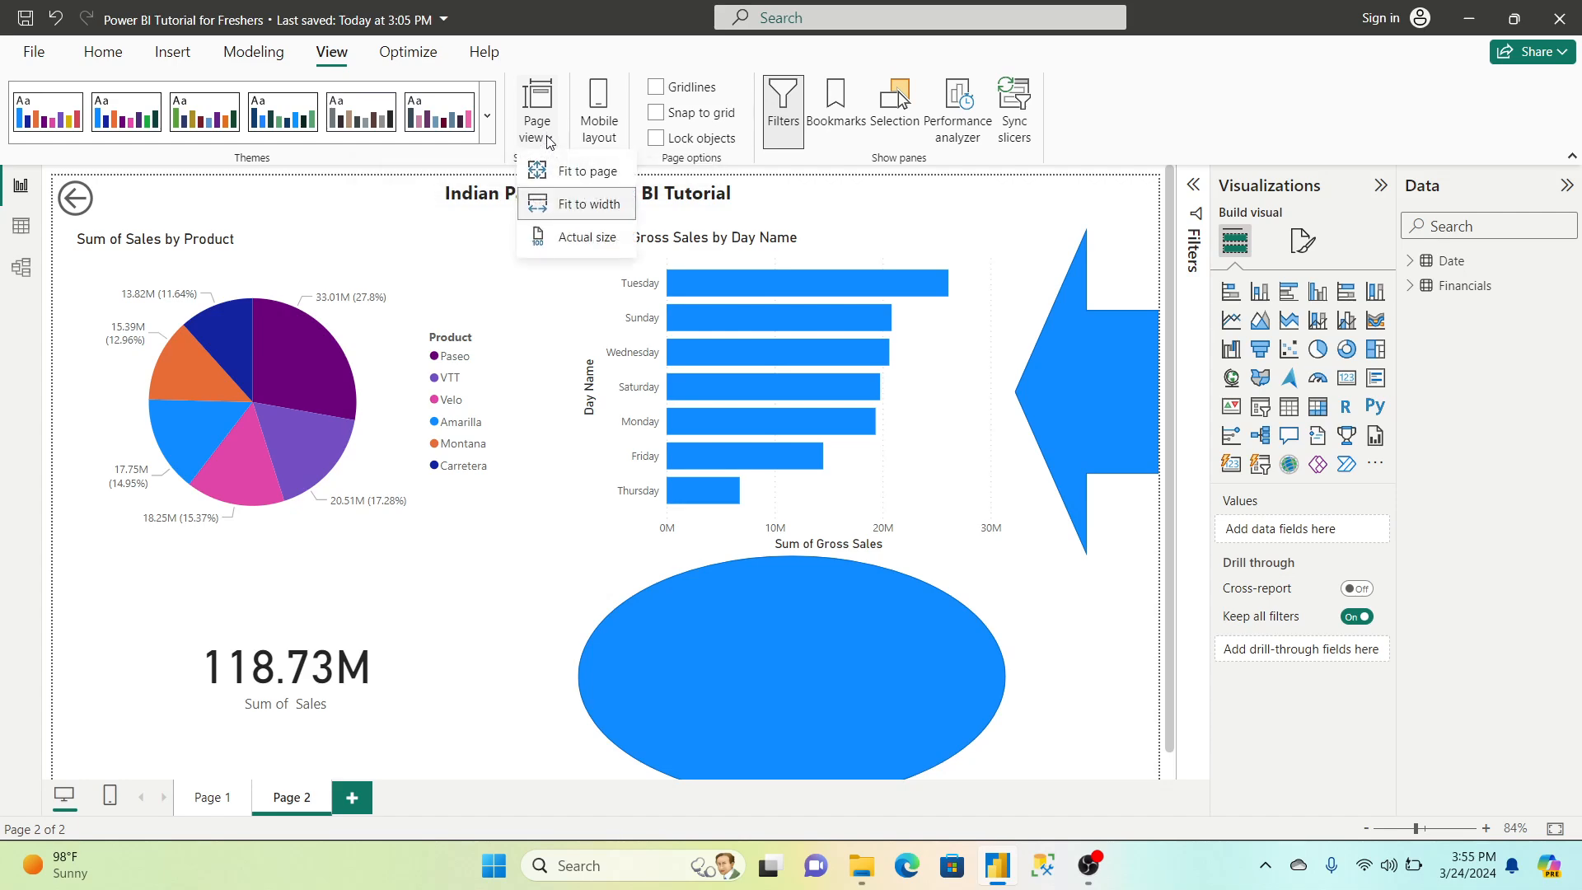
{"action": "left_click", "coordinate": [589, 206]}
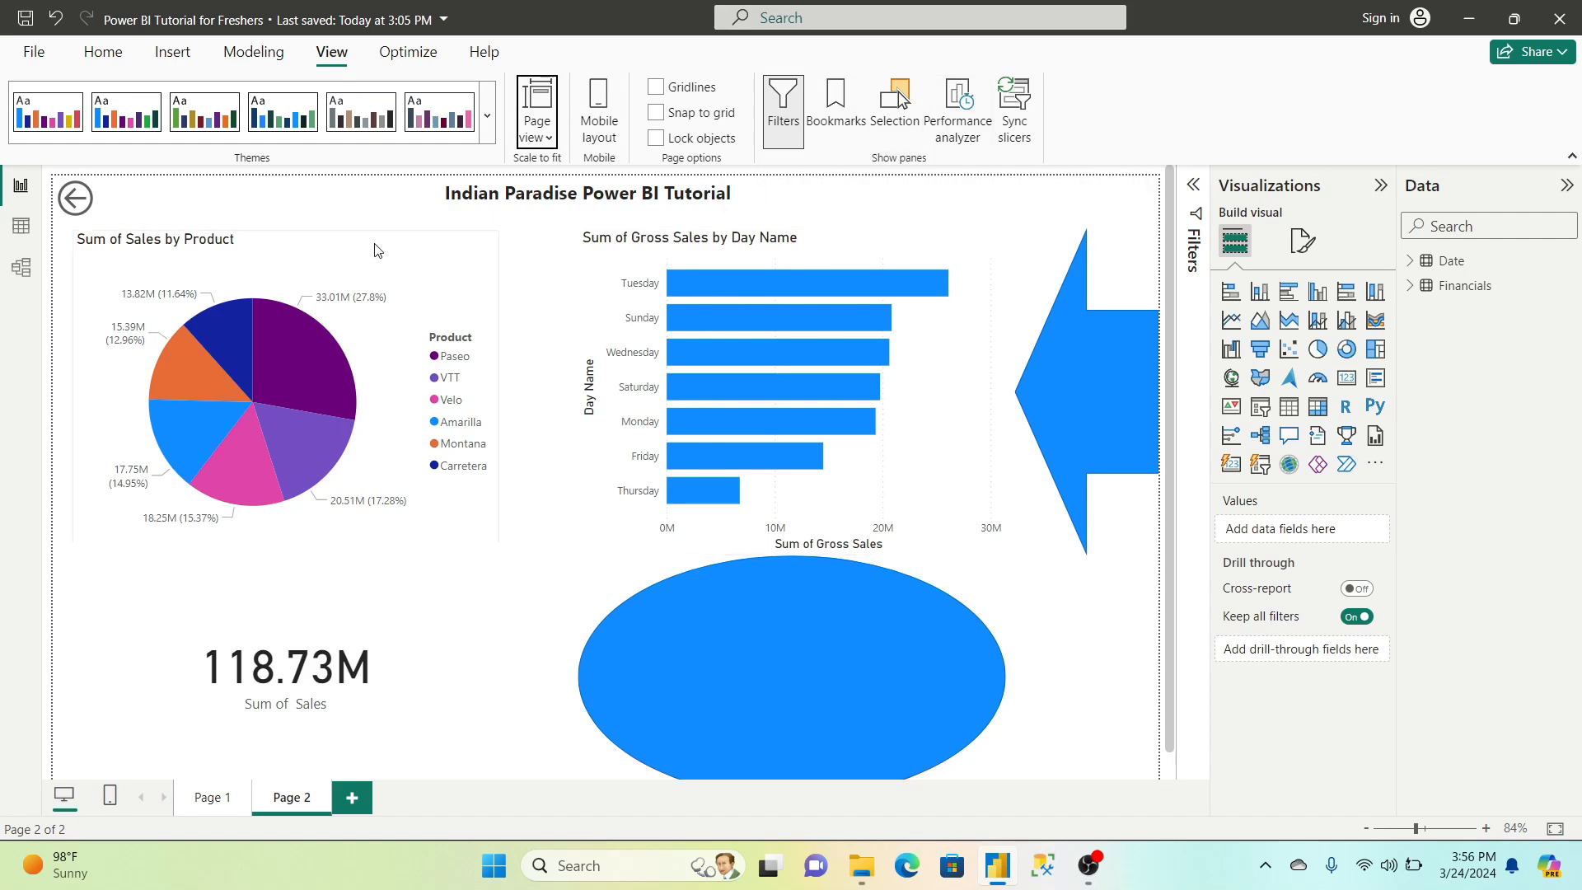
Record the refresh durations of Page 2's visuals with the Performance analyzer, and close the analyzer
{"action": "left_click", "coordinate": [961, 124]}
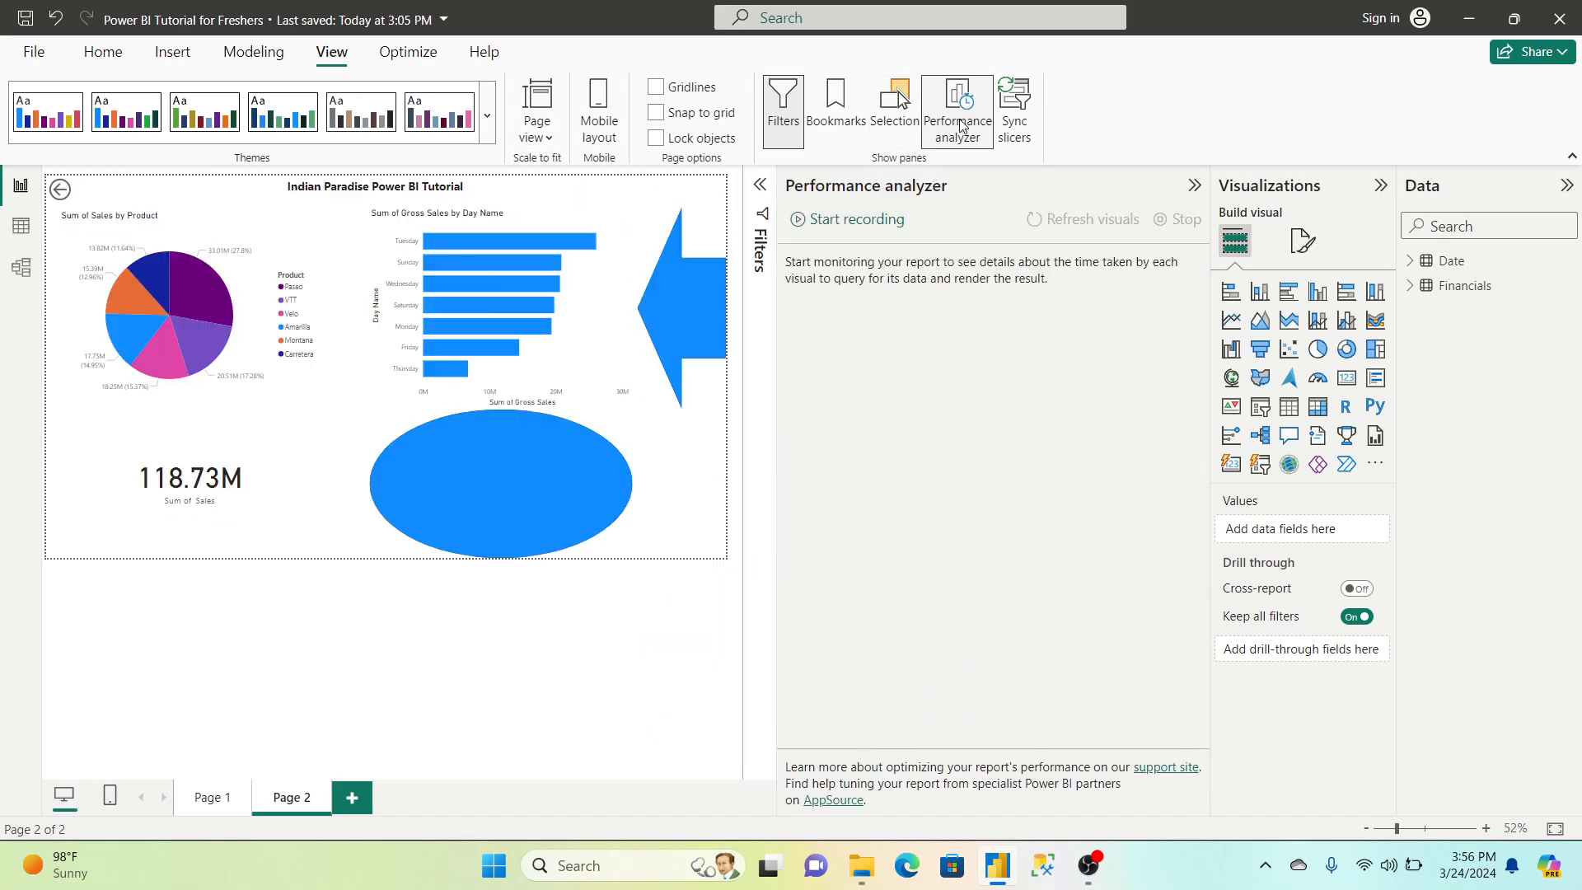
{"action": "left_click", "coordinate": [860, 224]}
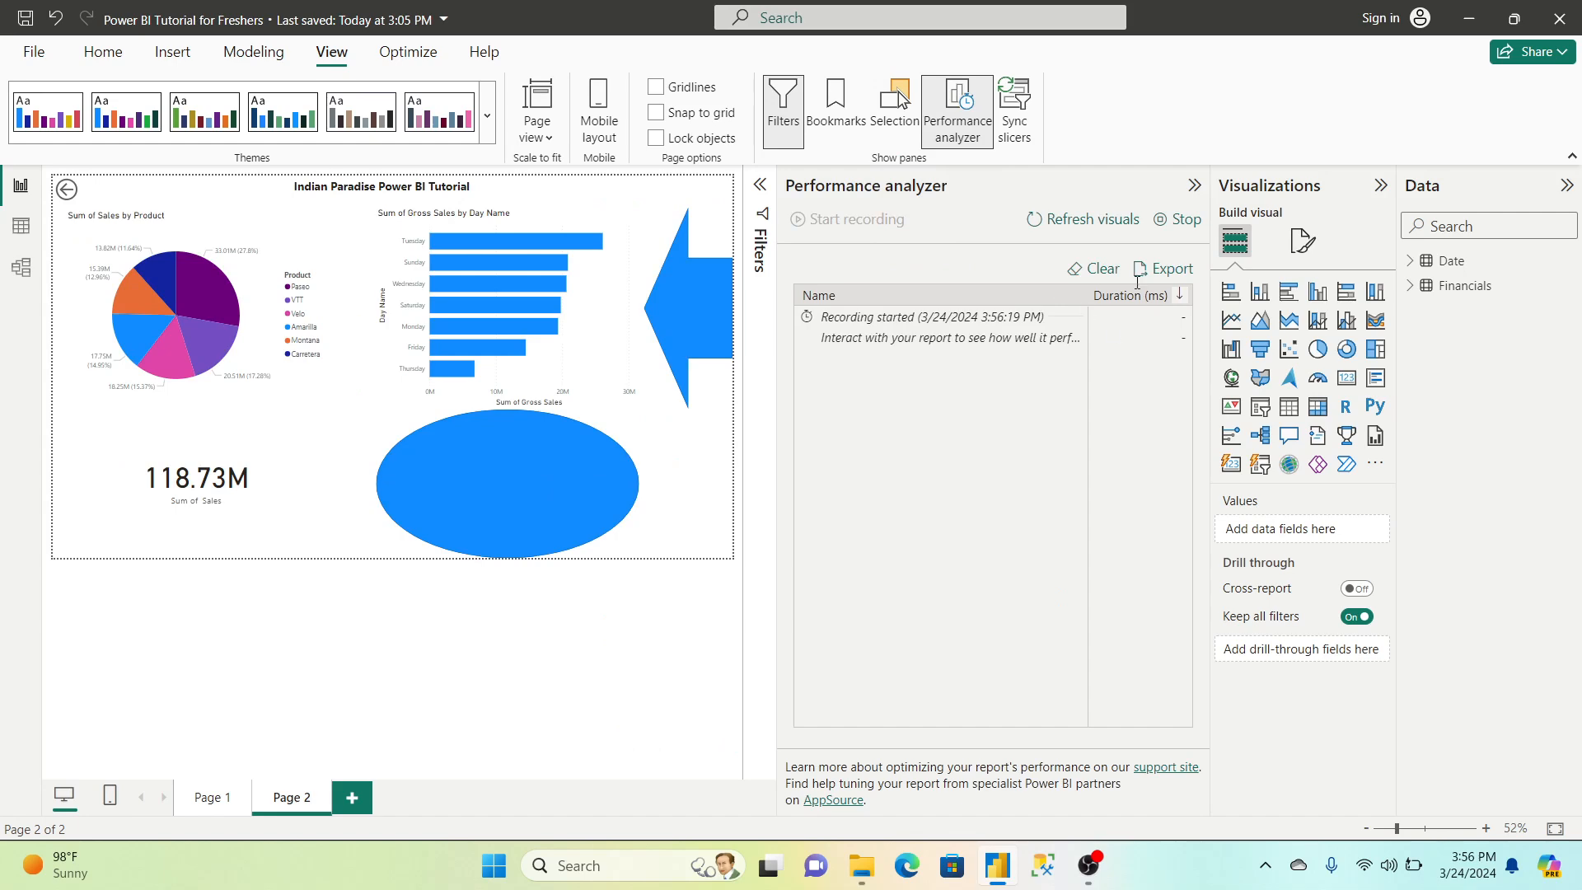
{"action": "left_click", "coordinate": [1095, 221]}
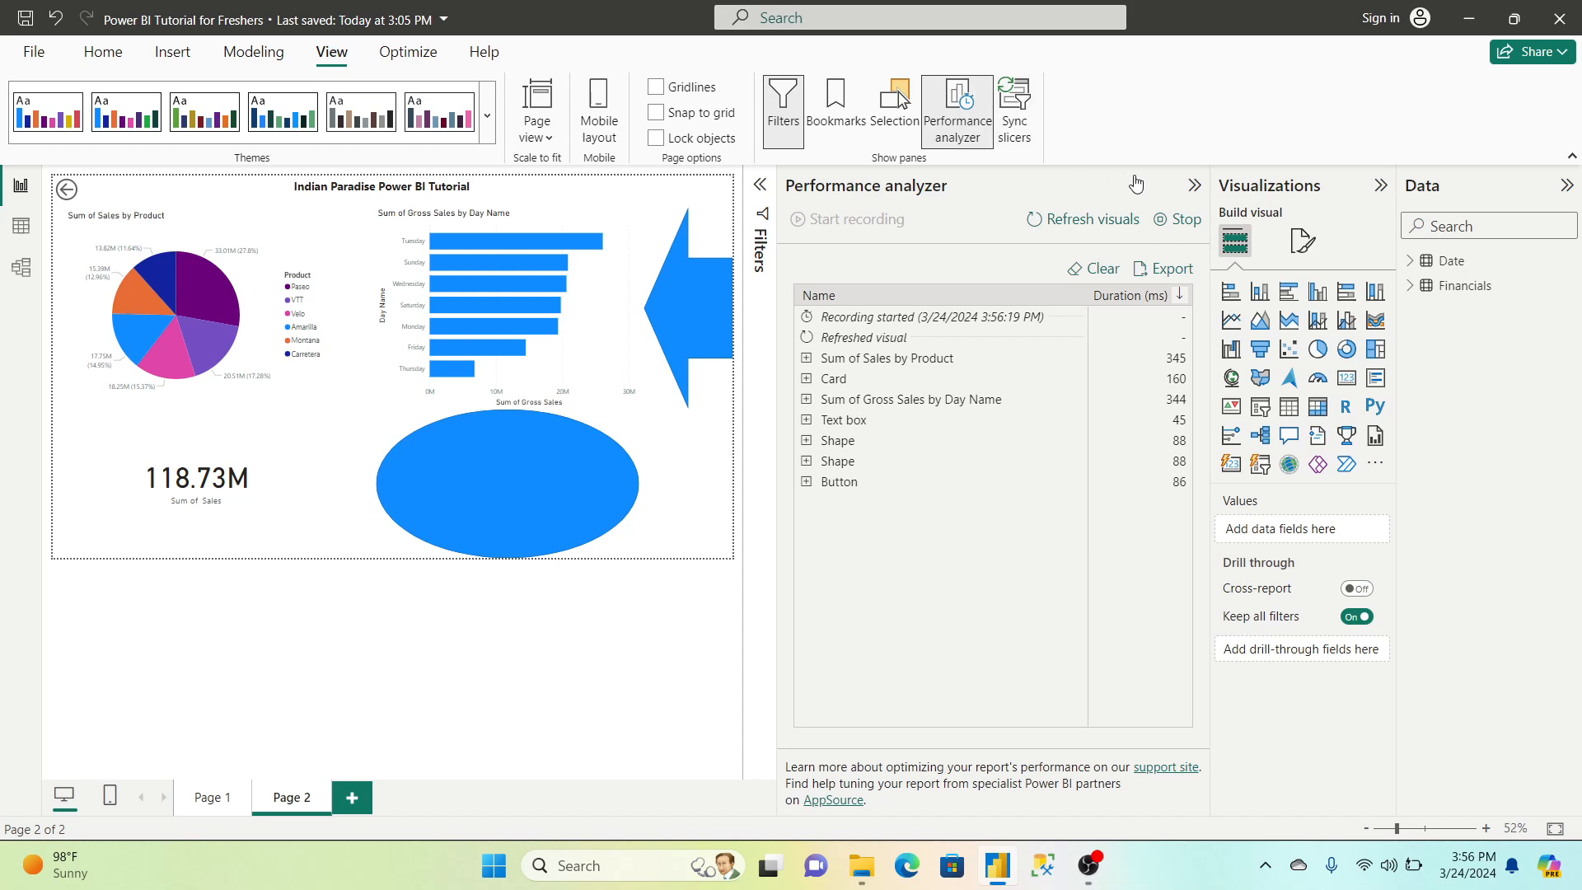
{"action": "left_click", "coordinate": [1194, 186]}
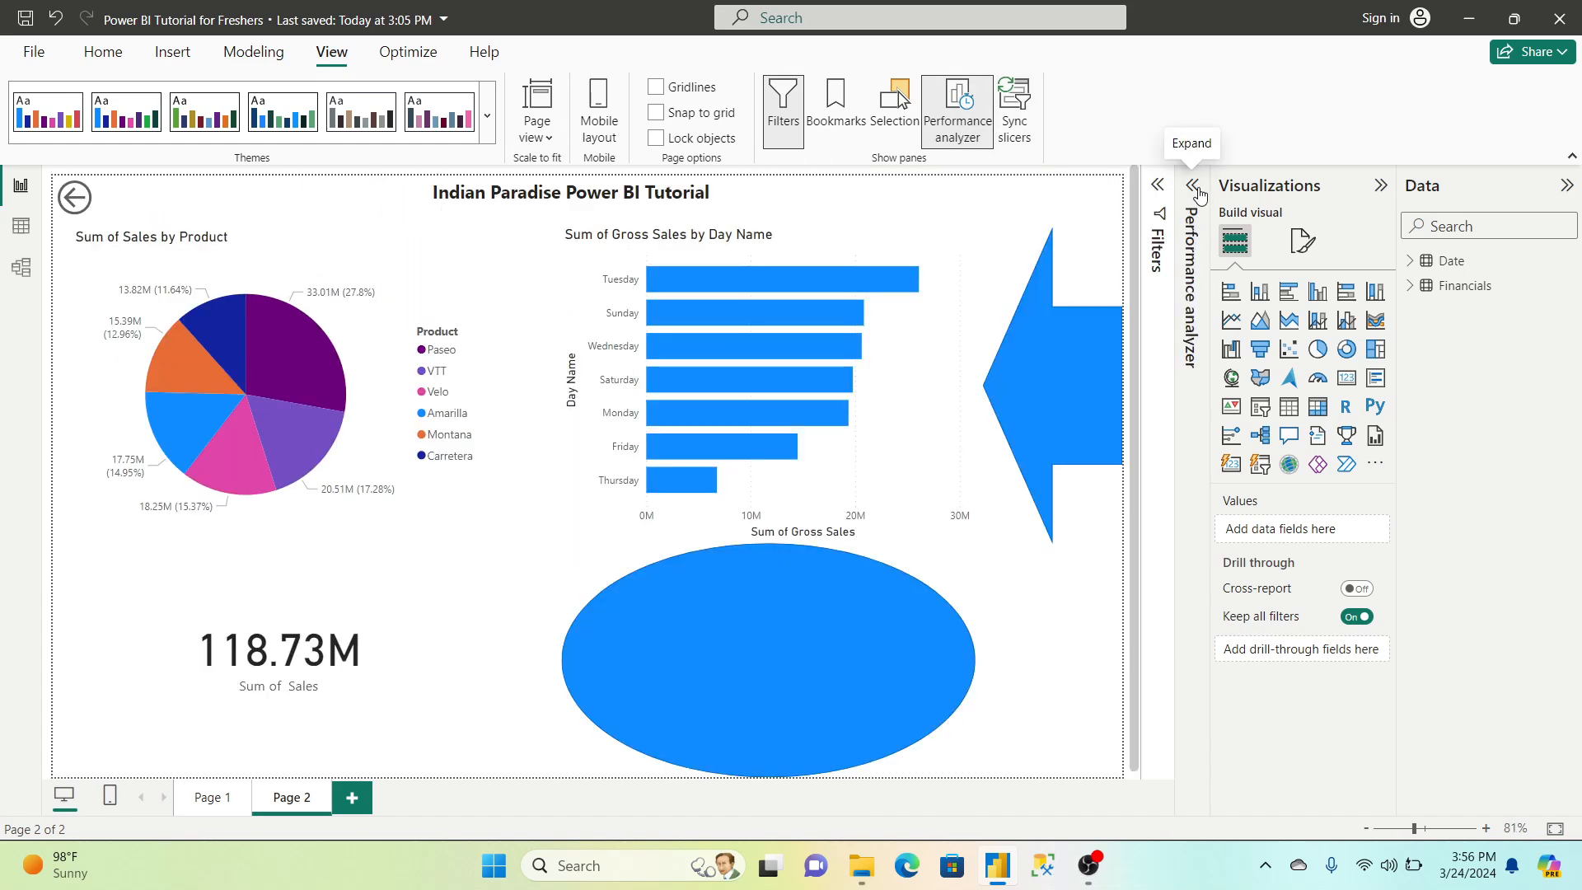
{"action": "left_click", "coordinate": [970, 116]}
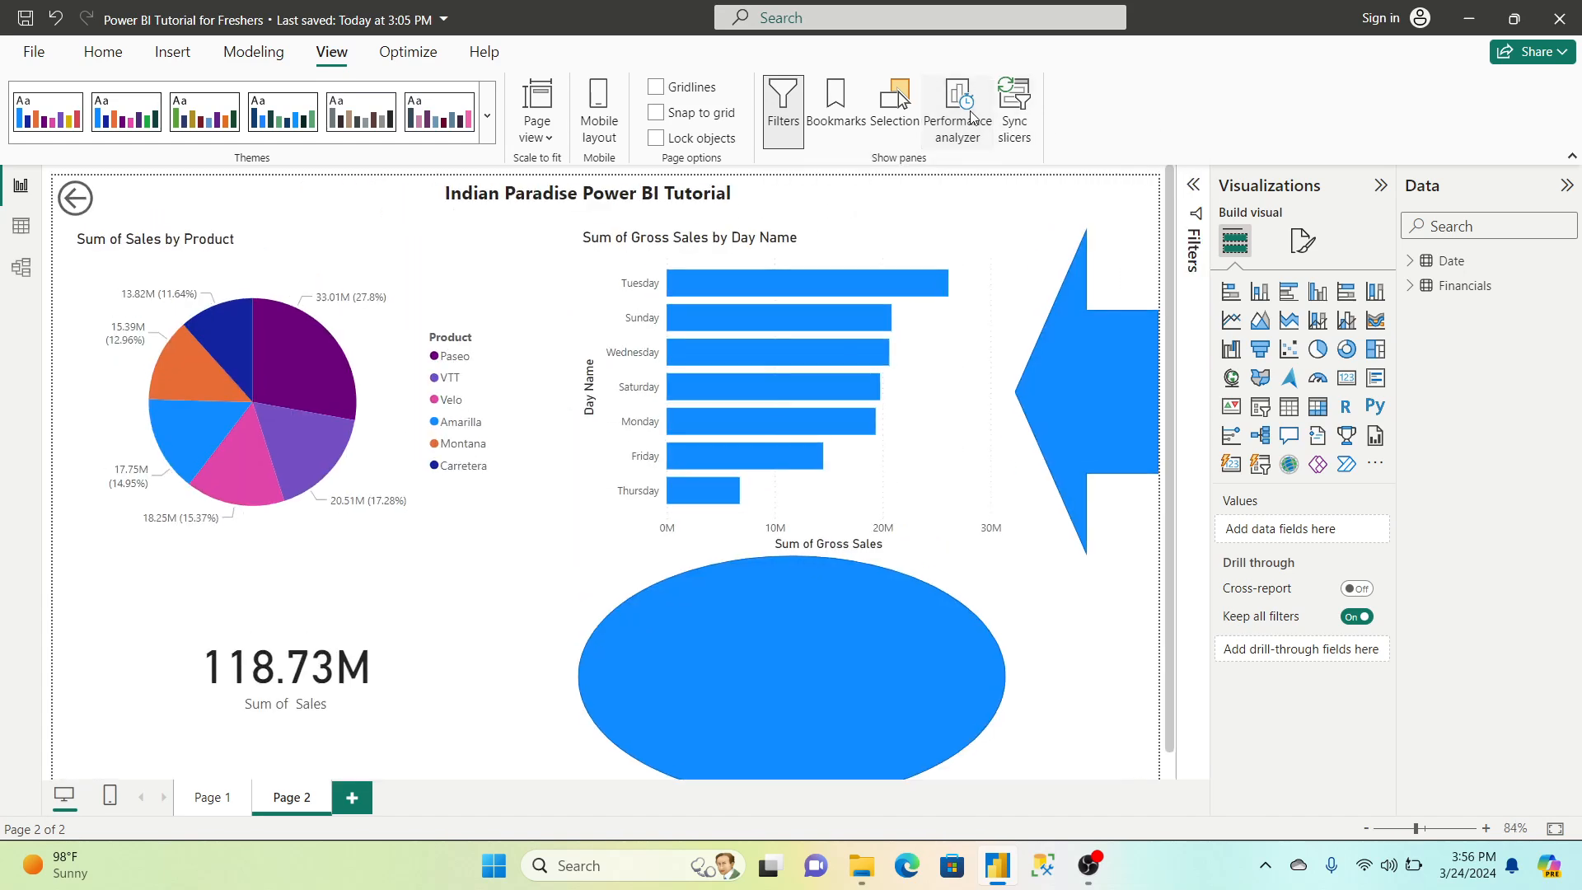
{"action": "left_click", "coordinate": [439, 53]}
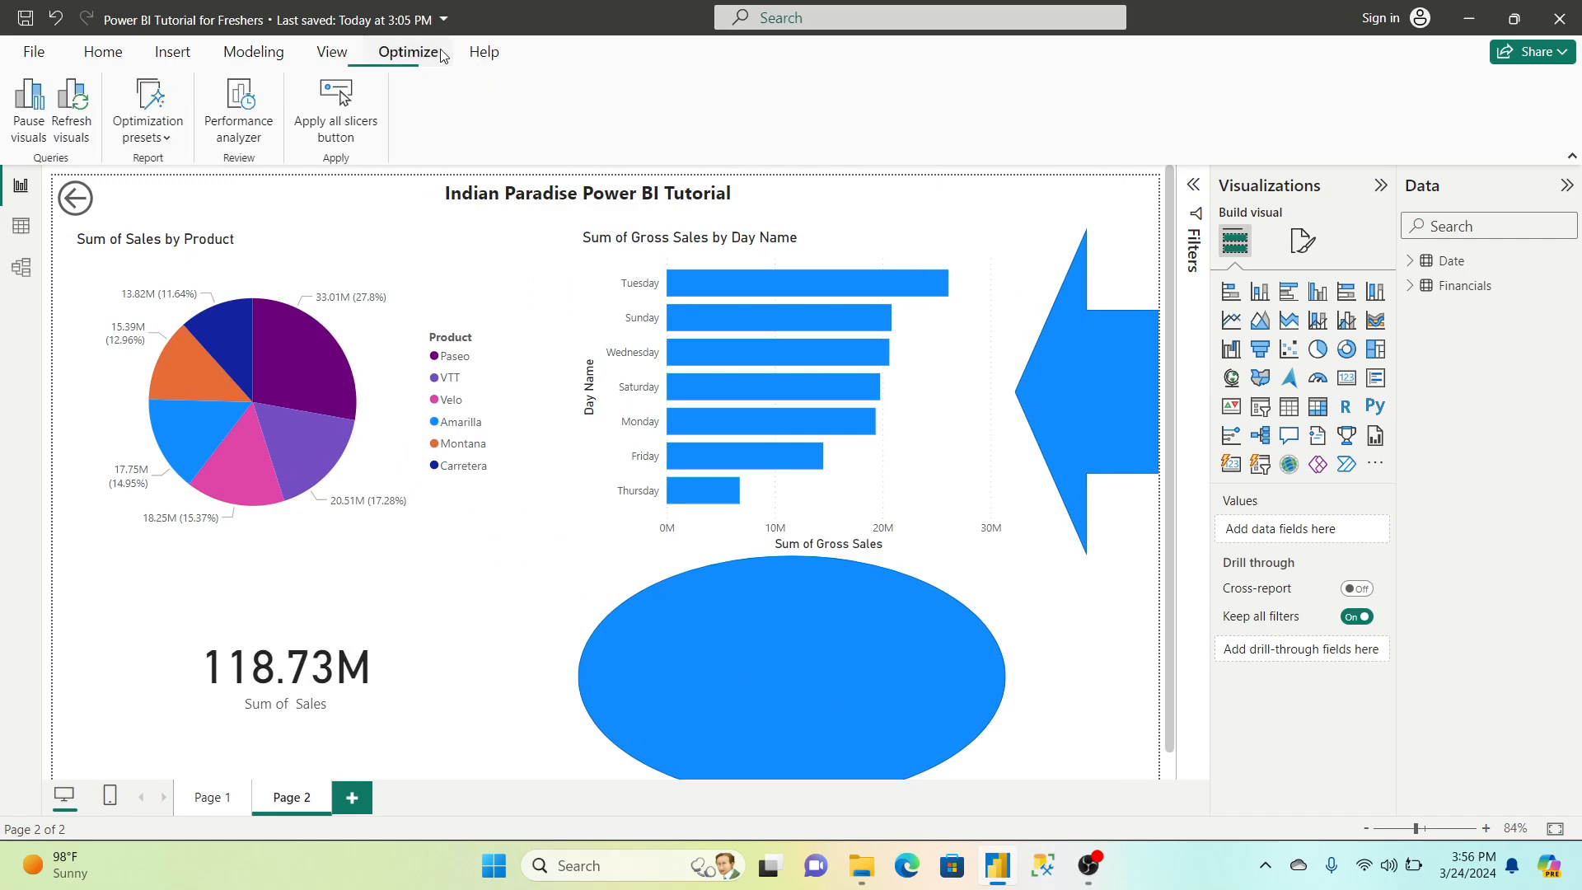
{"action": "left_click", "coordinate": [103, 52]}
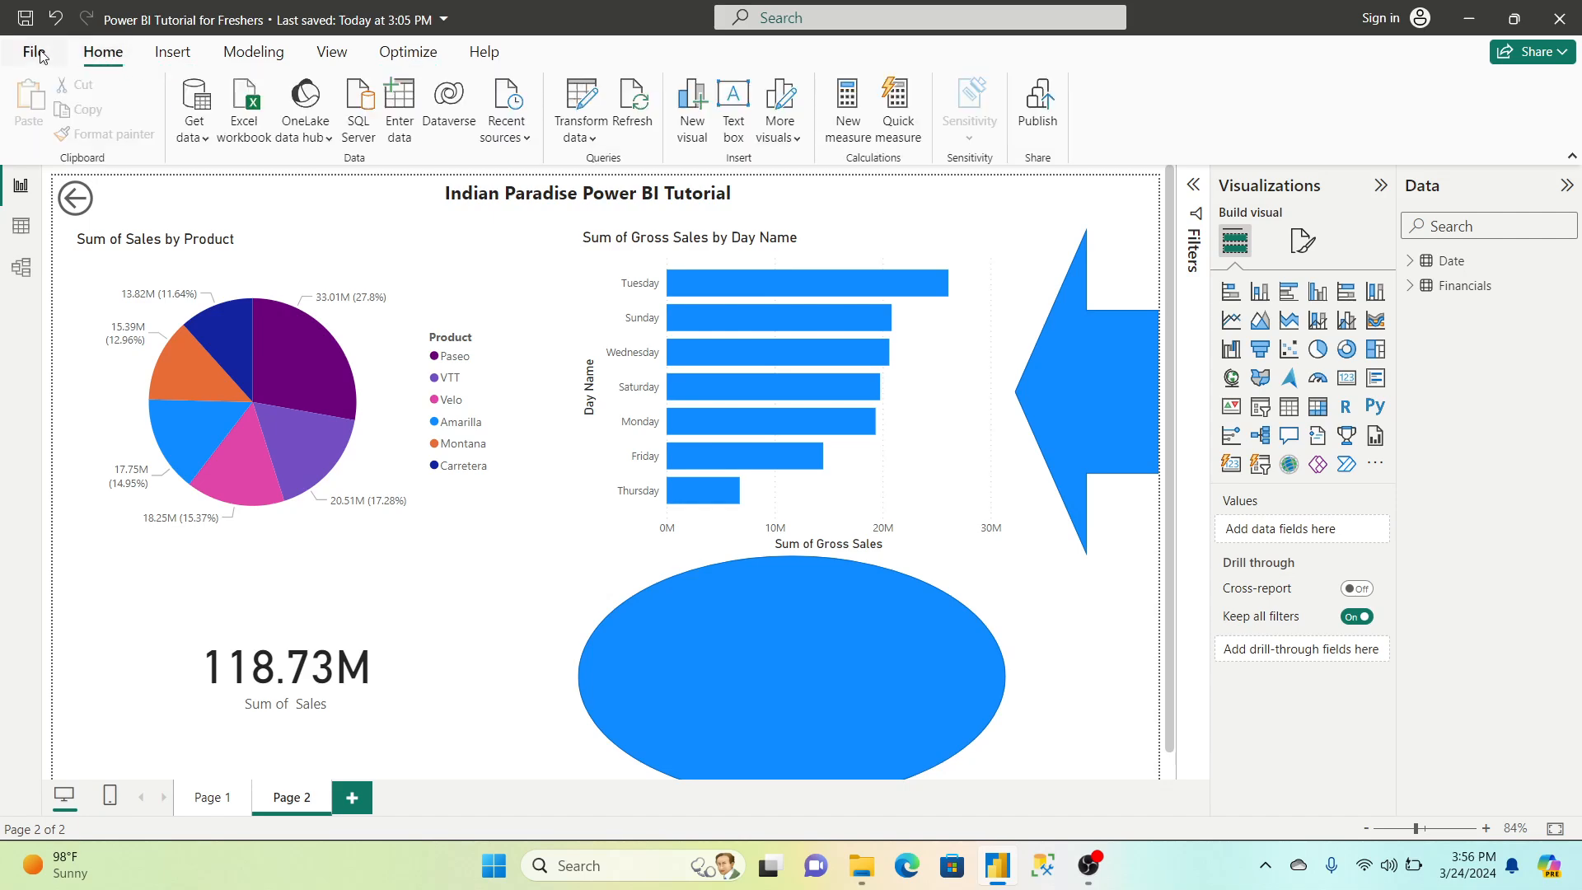
{"action": "left_click", "coordinate": [38, 55]}
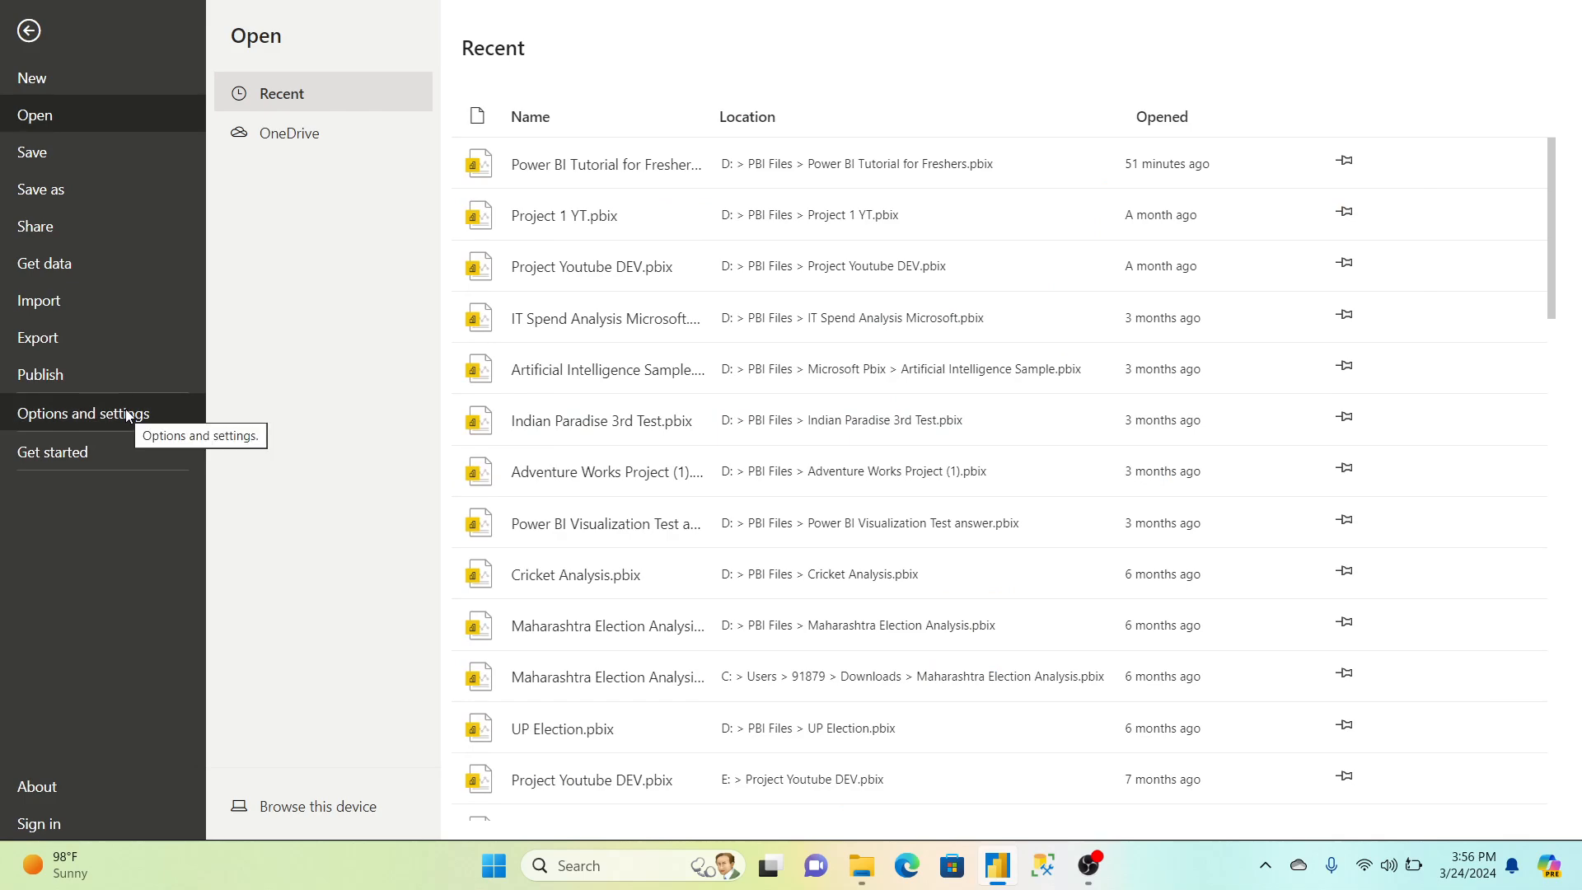
{"action": "left_click", "coordinate": [30, 37]}
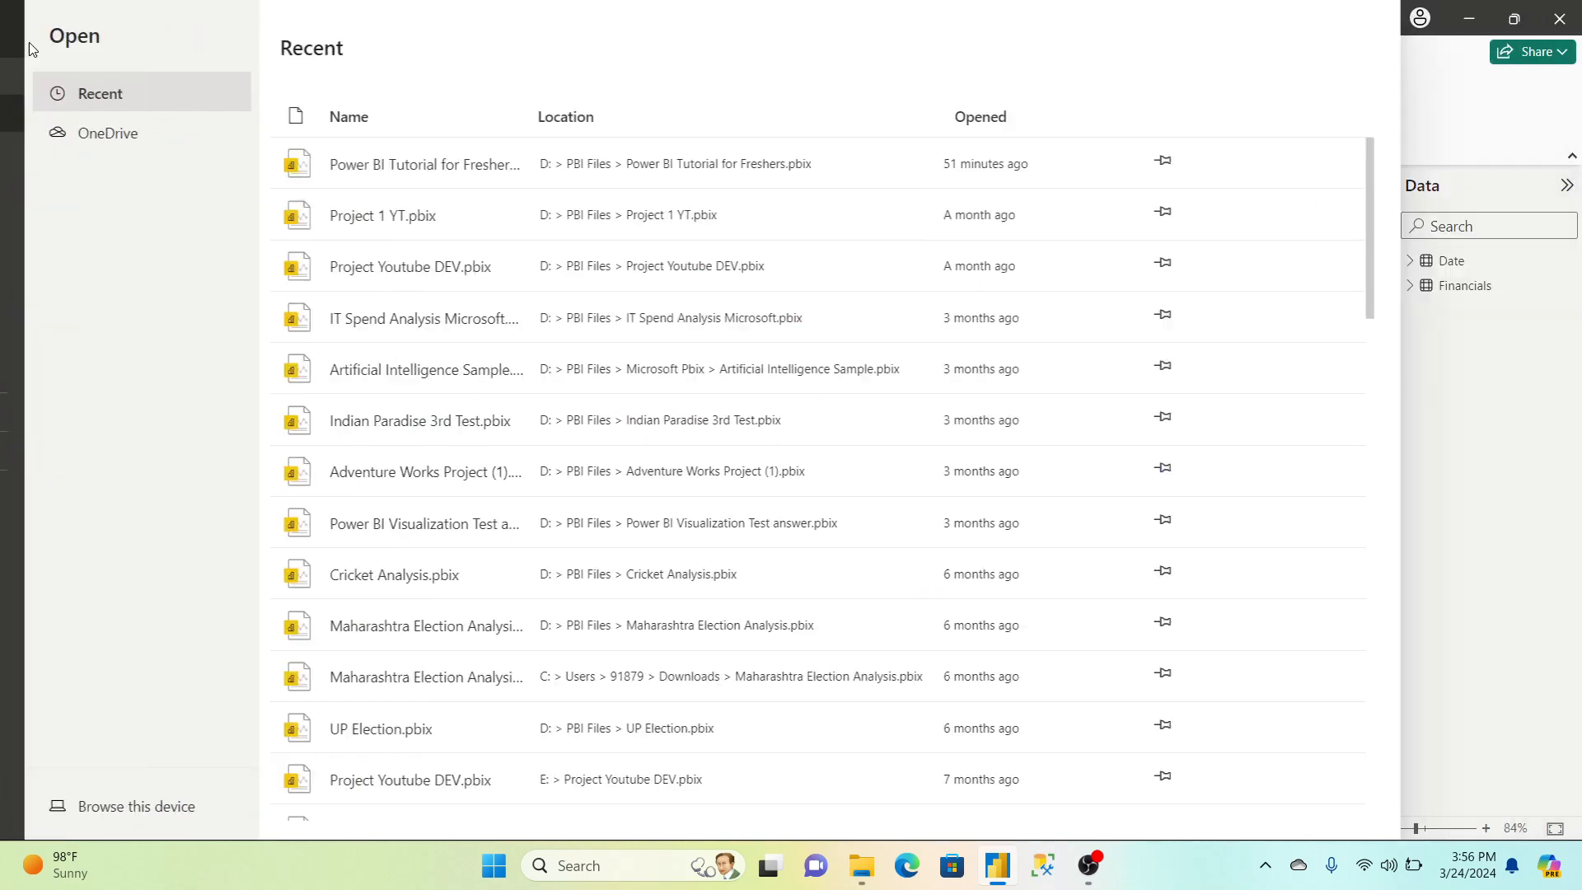
Check the program's version number and release month in the About information, and close it
{"action": "left_click", "coordinate": [32, 52]}
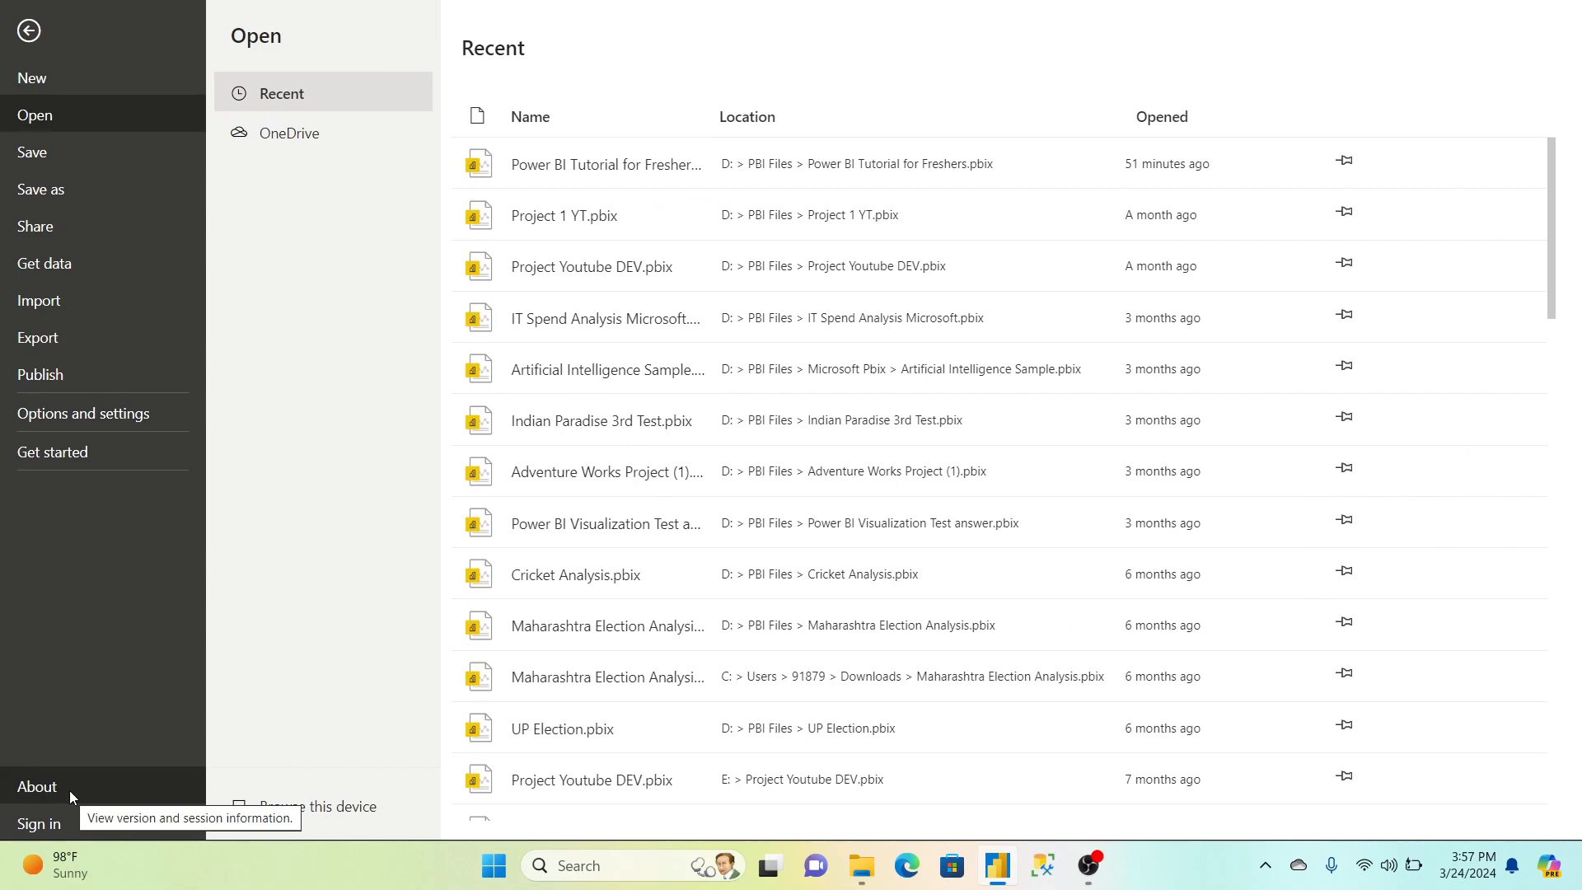
{"action": "left_click", "coordinate": [37, 786]}
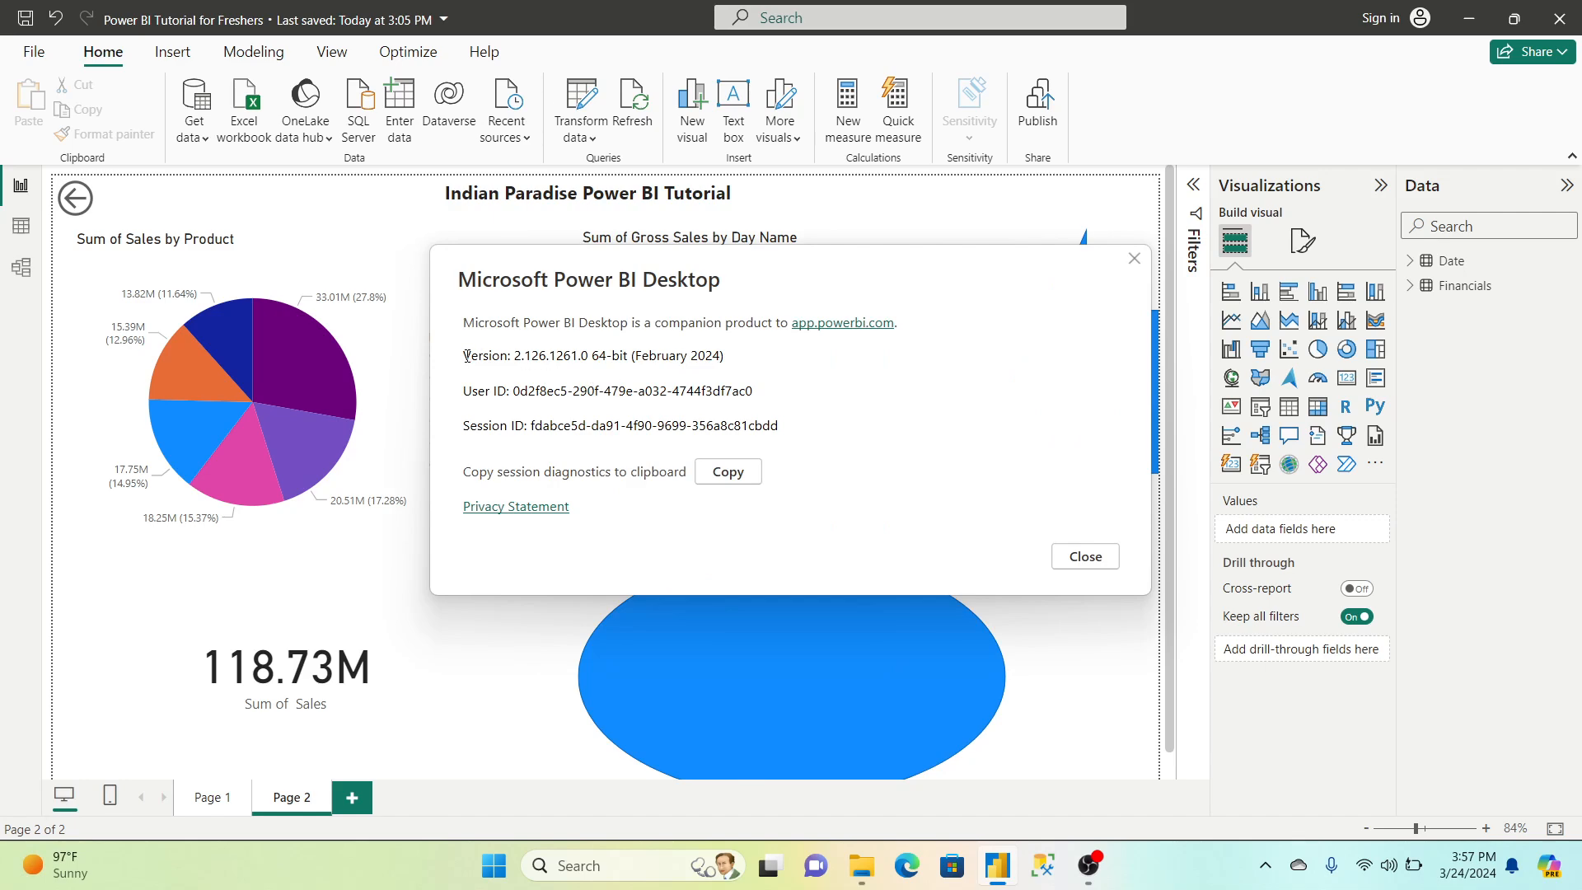
{"action": "left_click_drag", "start_coordinate": [467, 356], "coordinate": [632, 366]}
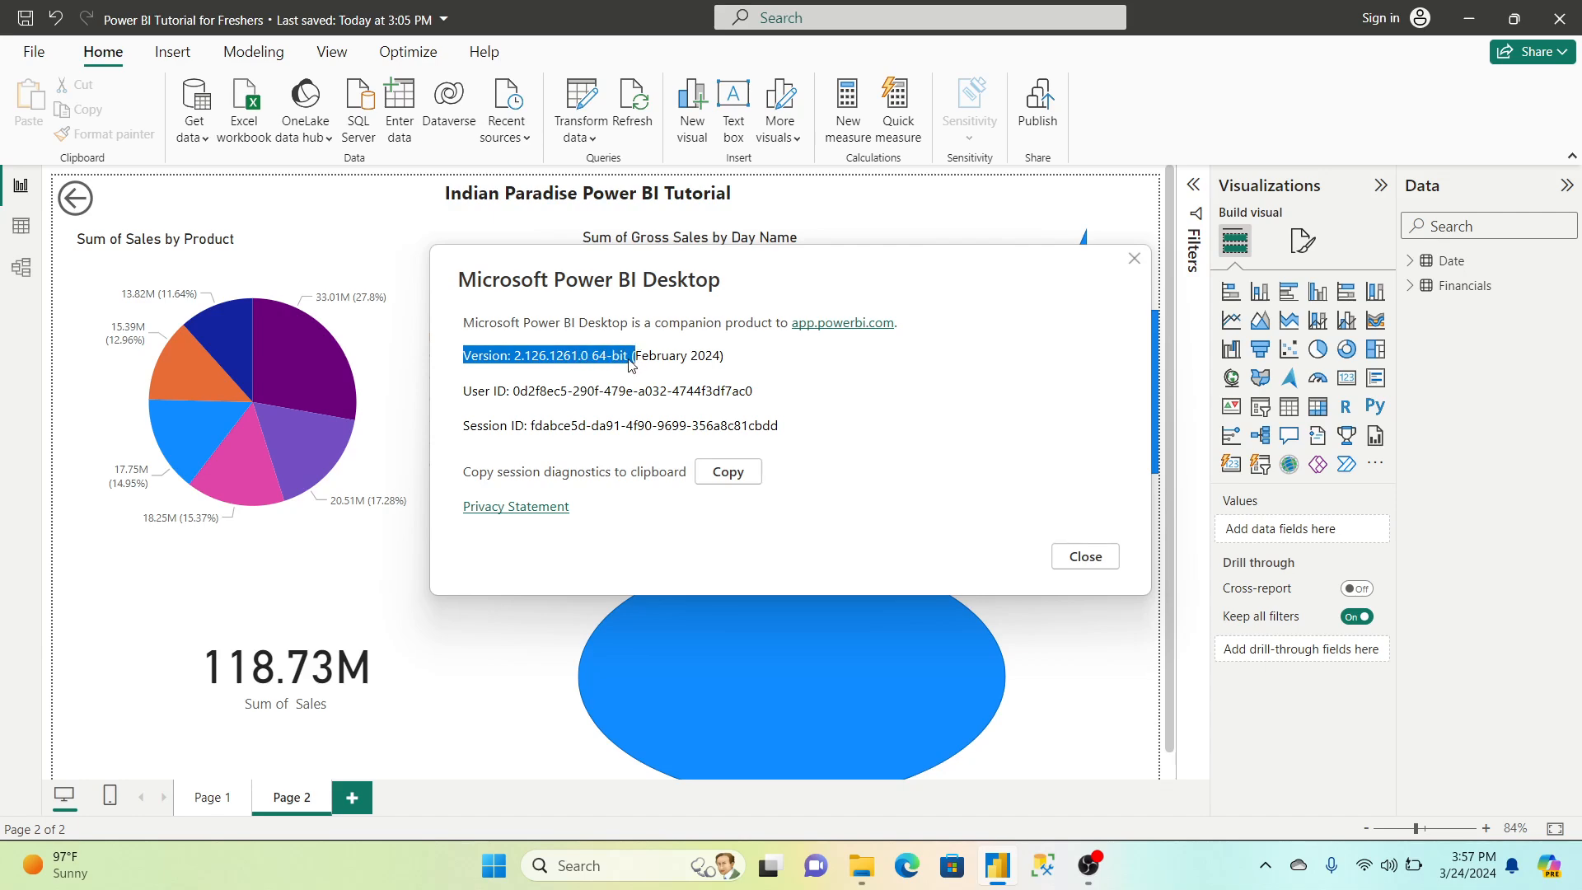
{"action": "left_click", "coordinate": [723, 369]}
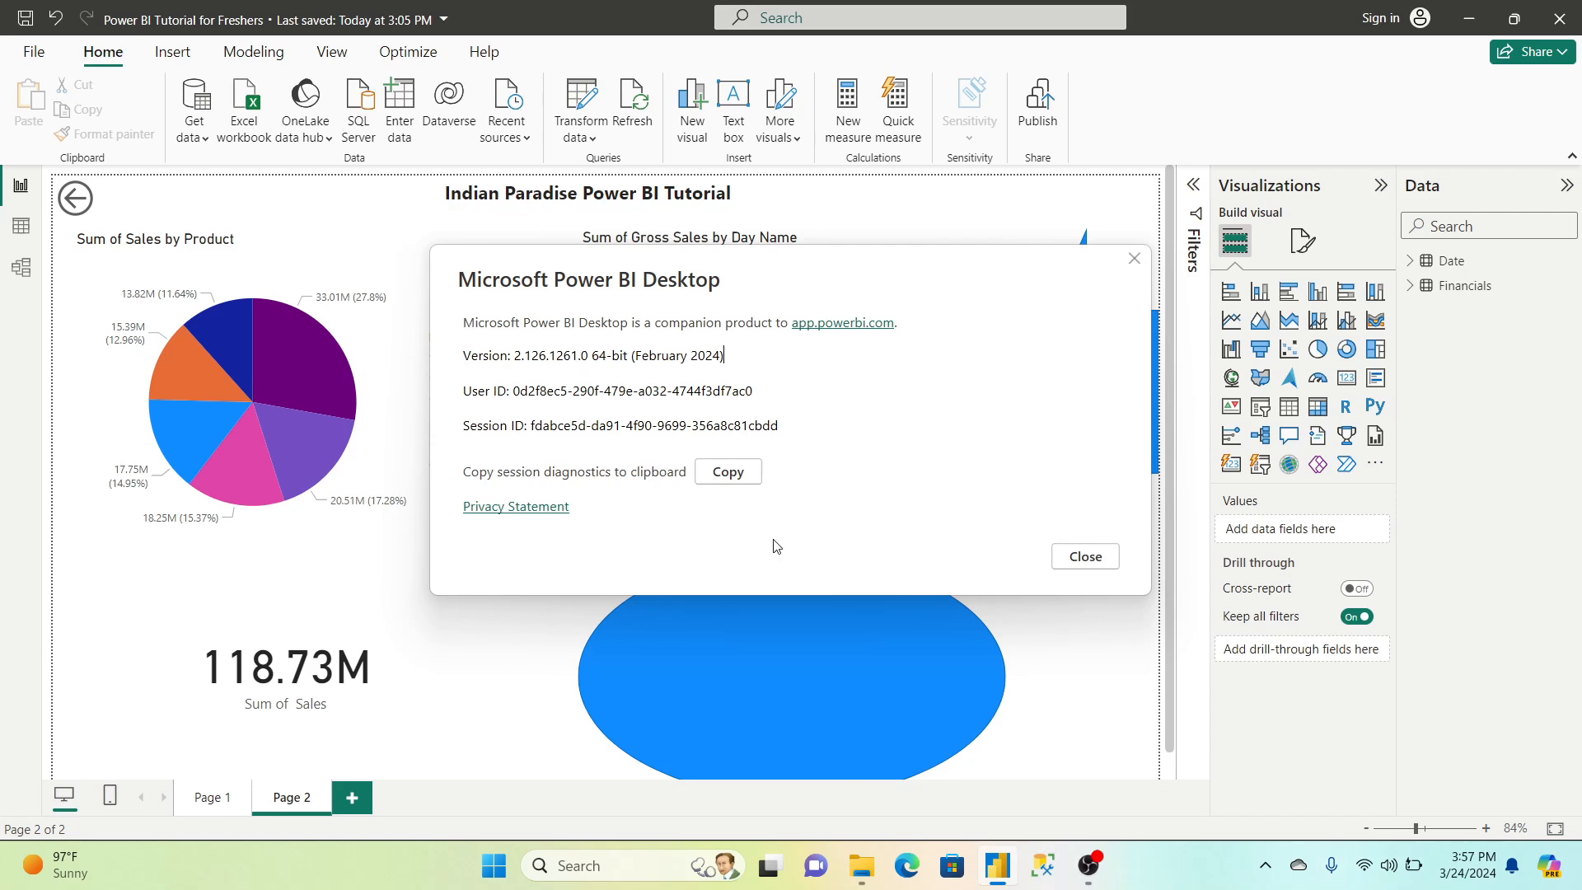
{"action": "left_click_drag", "start_coordinate": [725, 362], "coordinate": [676, 365]}
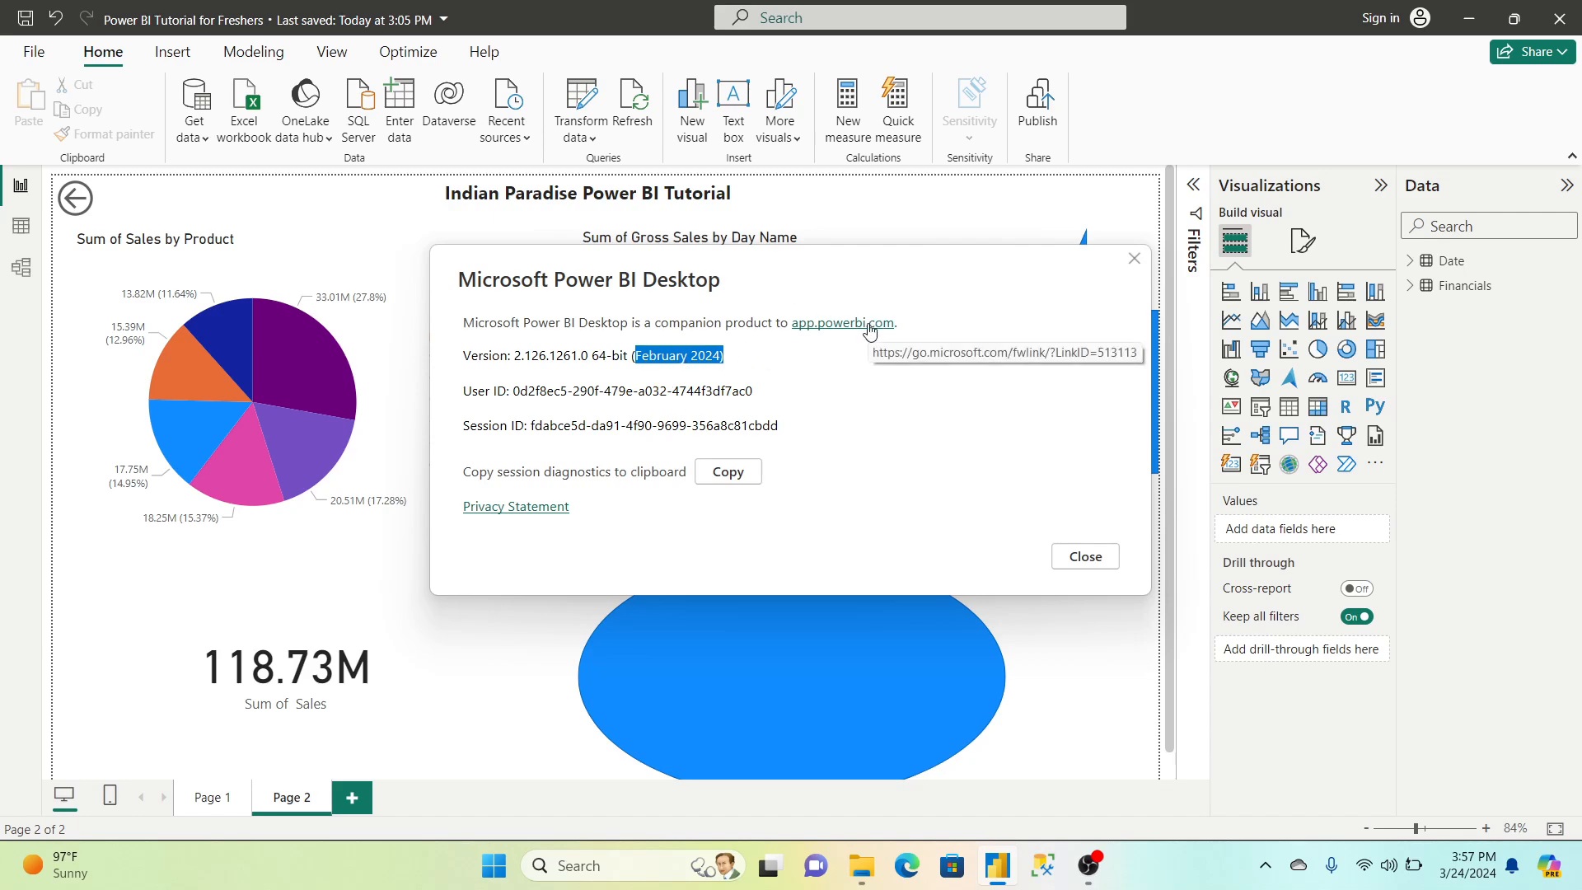
{"action": "left_click", "coordinate": [1097, 566]}
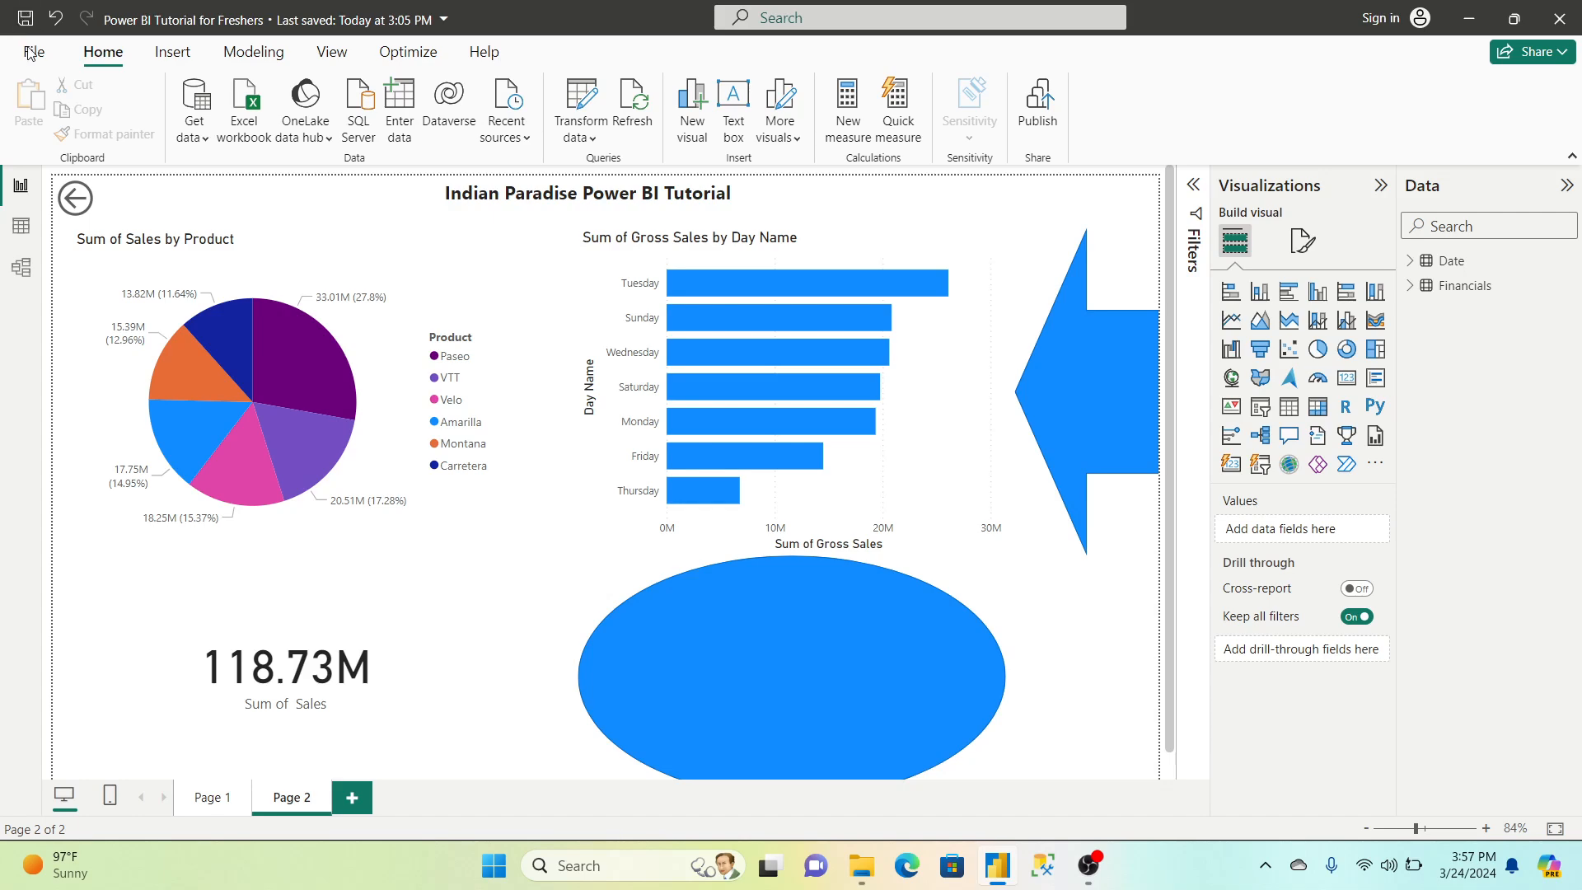
Review the current file's Data Load settings in the program options, and cancel without changing anything
{"action": "left_click", "coordinate": [34, 51]}
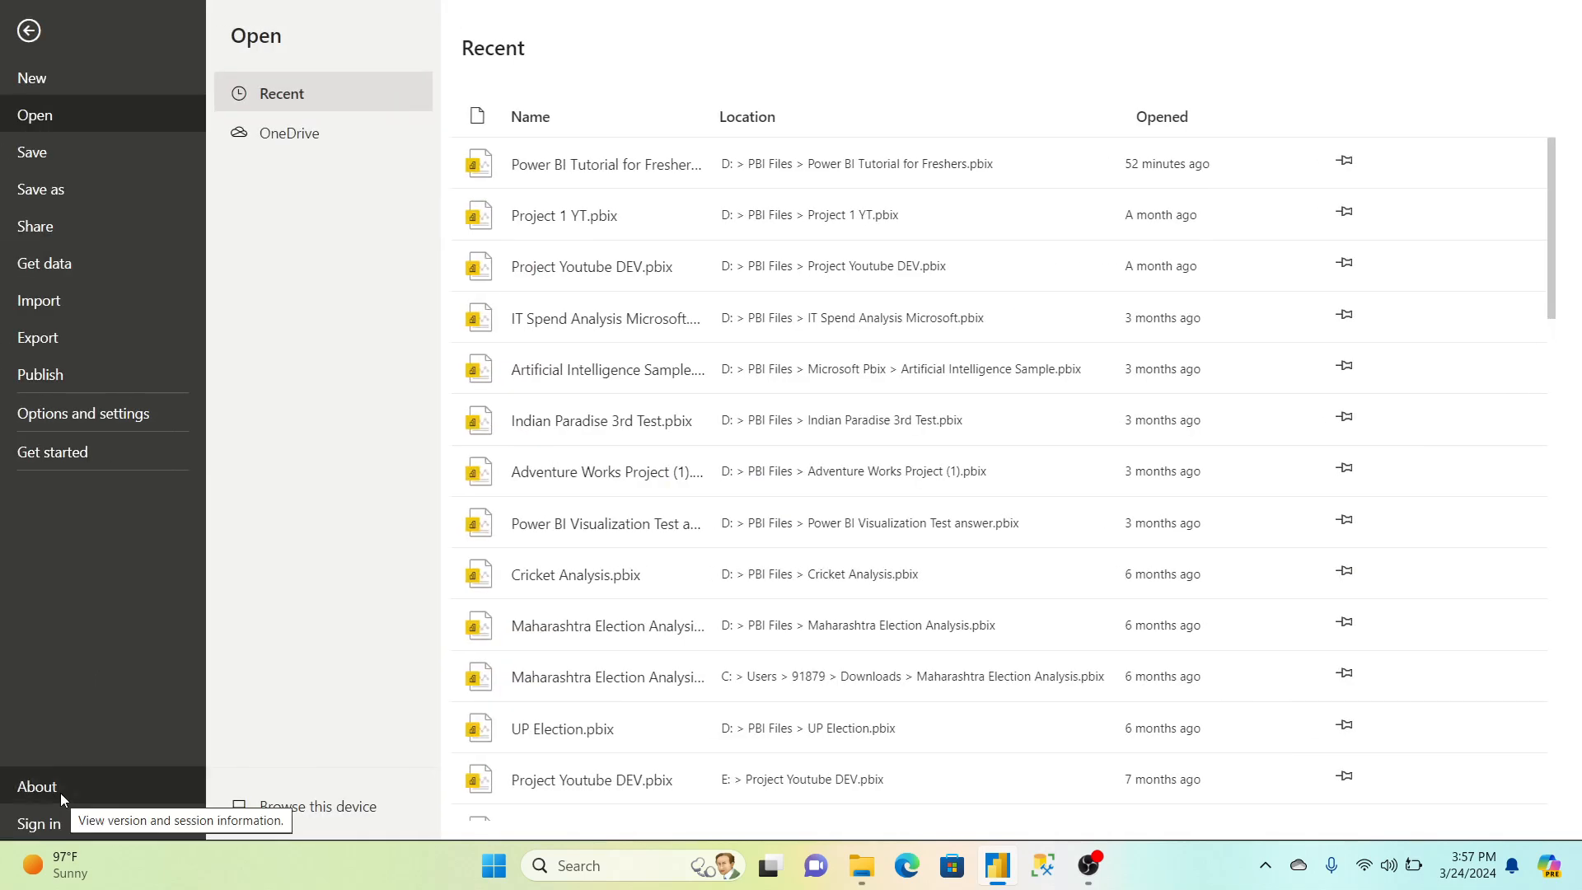
{"action": "left_click", "coordinate": [126, 411]}
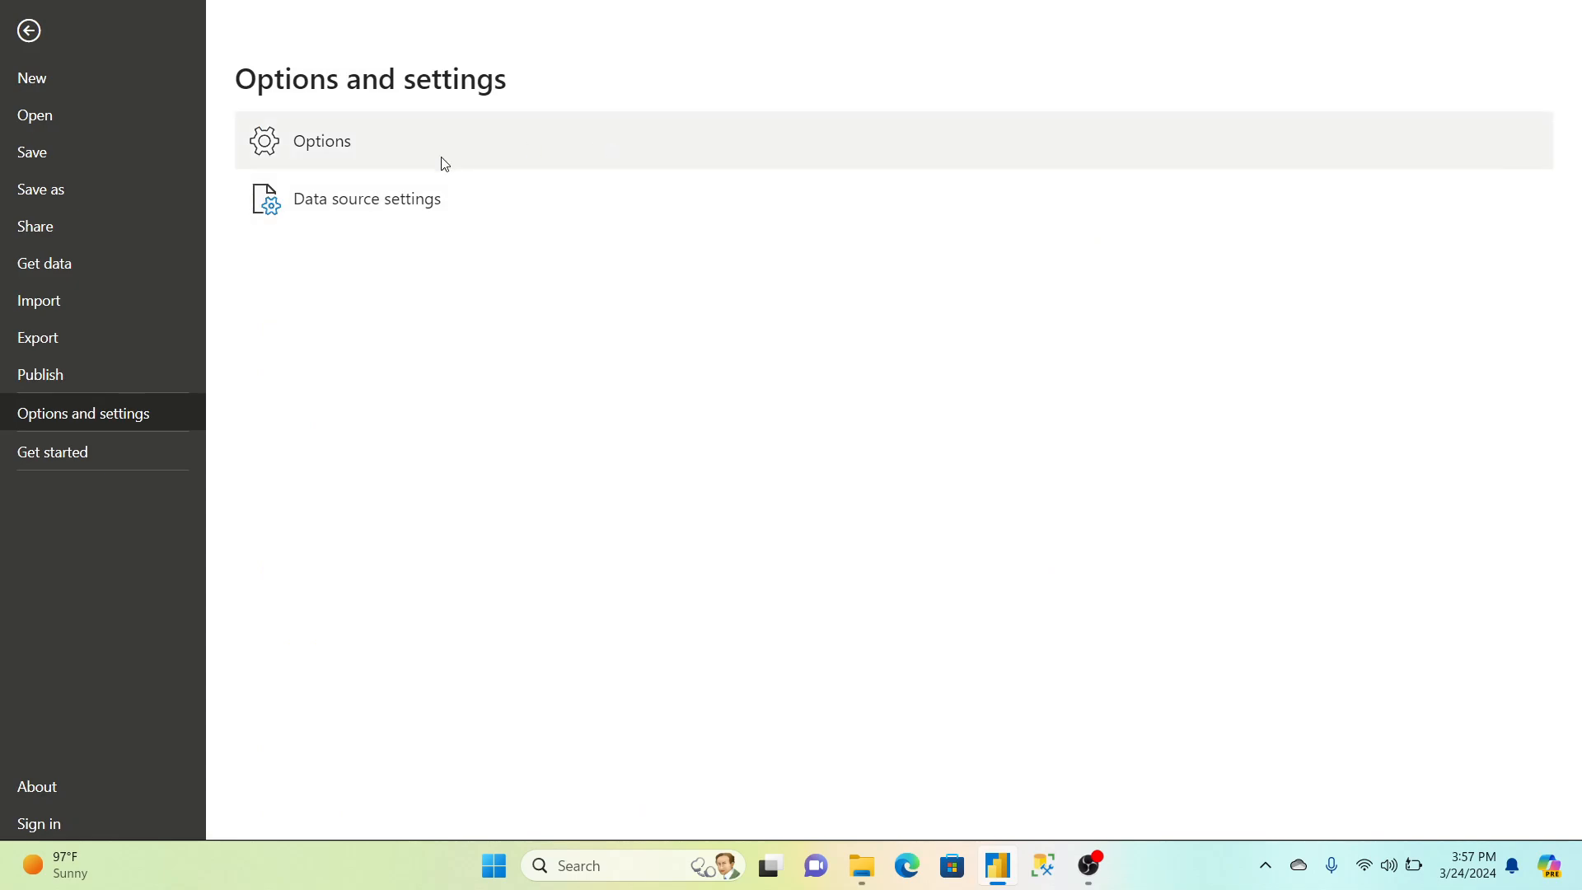
{"action": "key", "text": "Escape"}
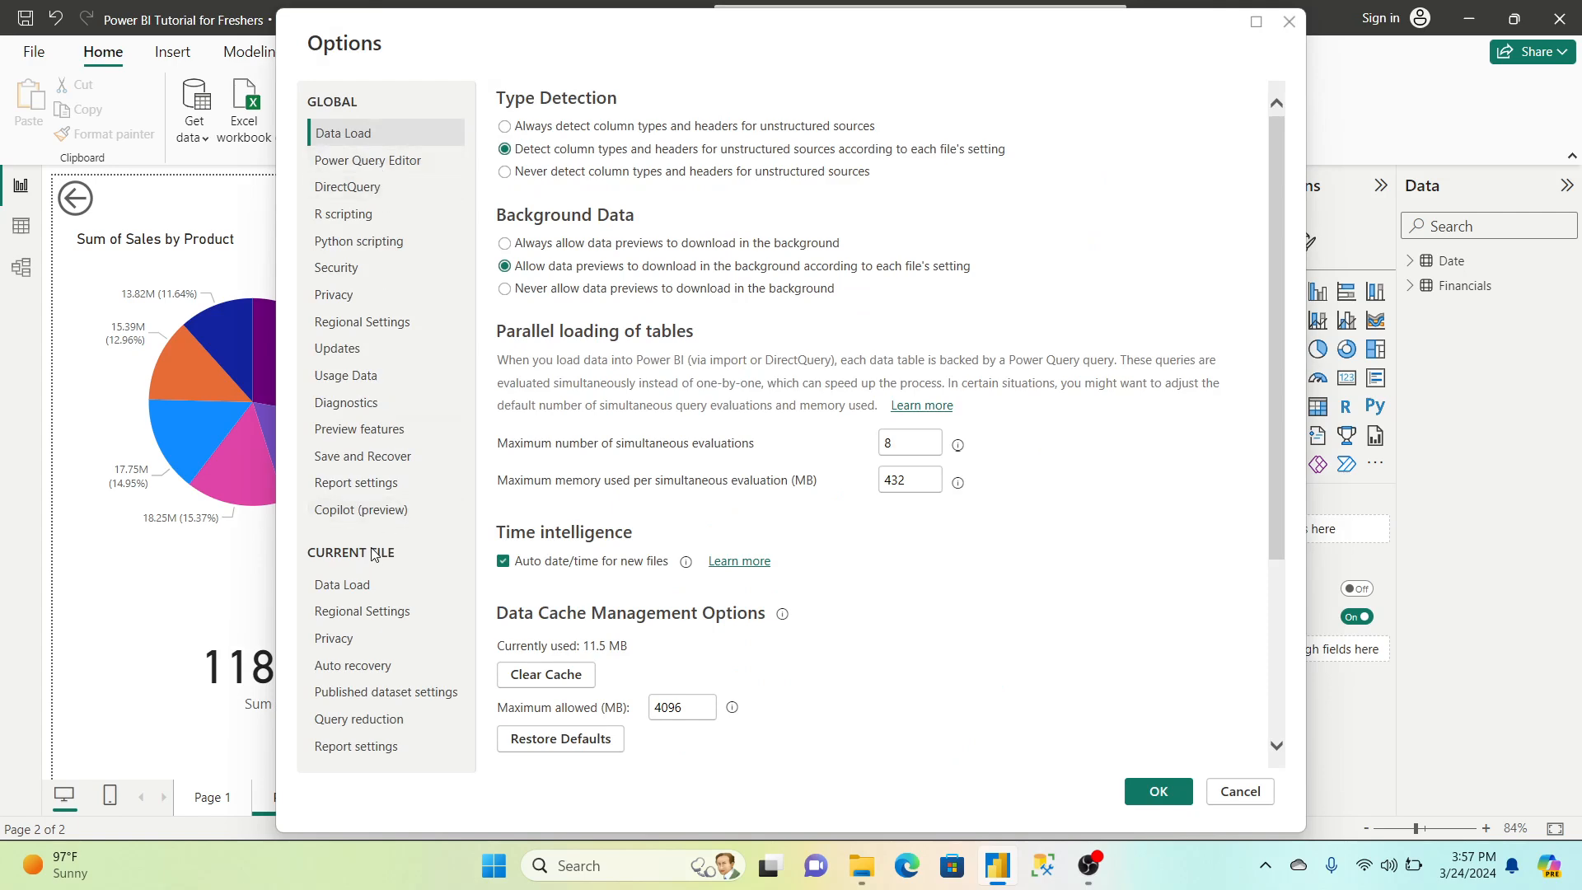
{"action": "left_click", "coordinate": [374, 585]}
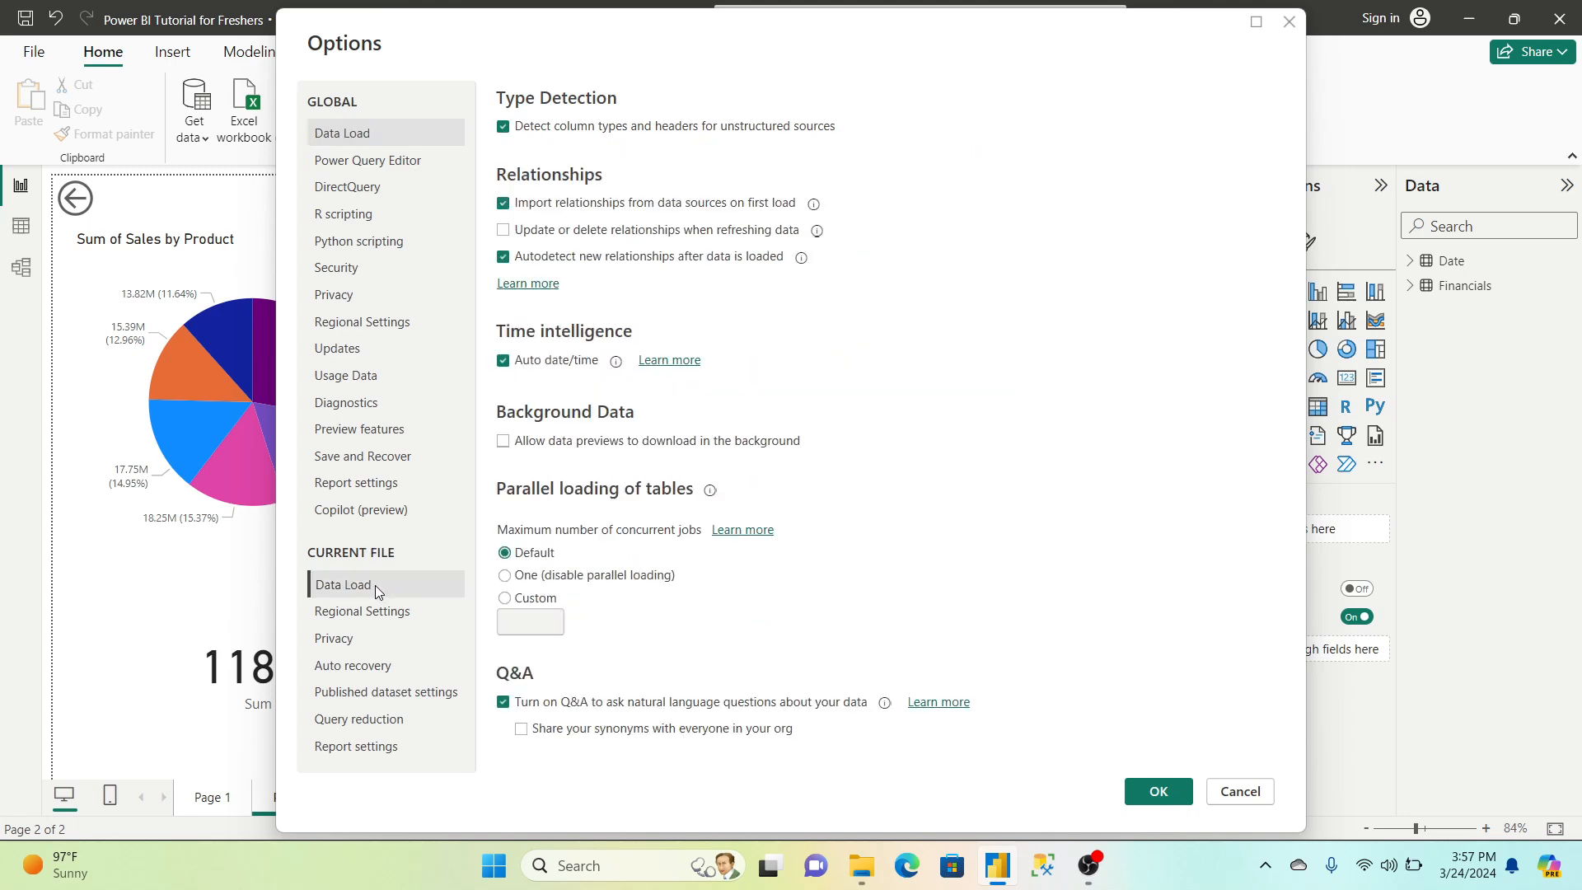
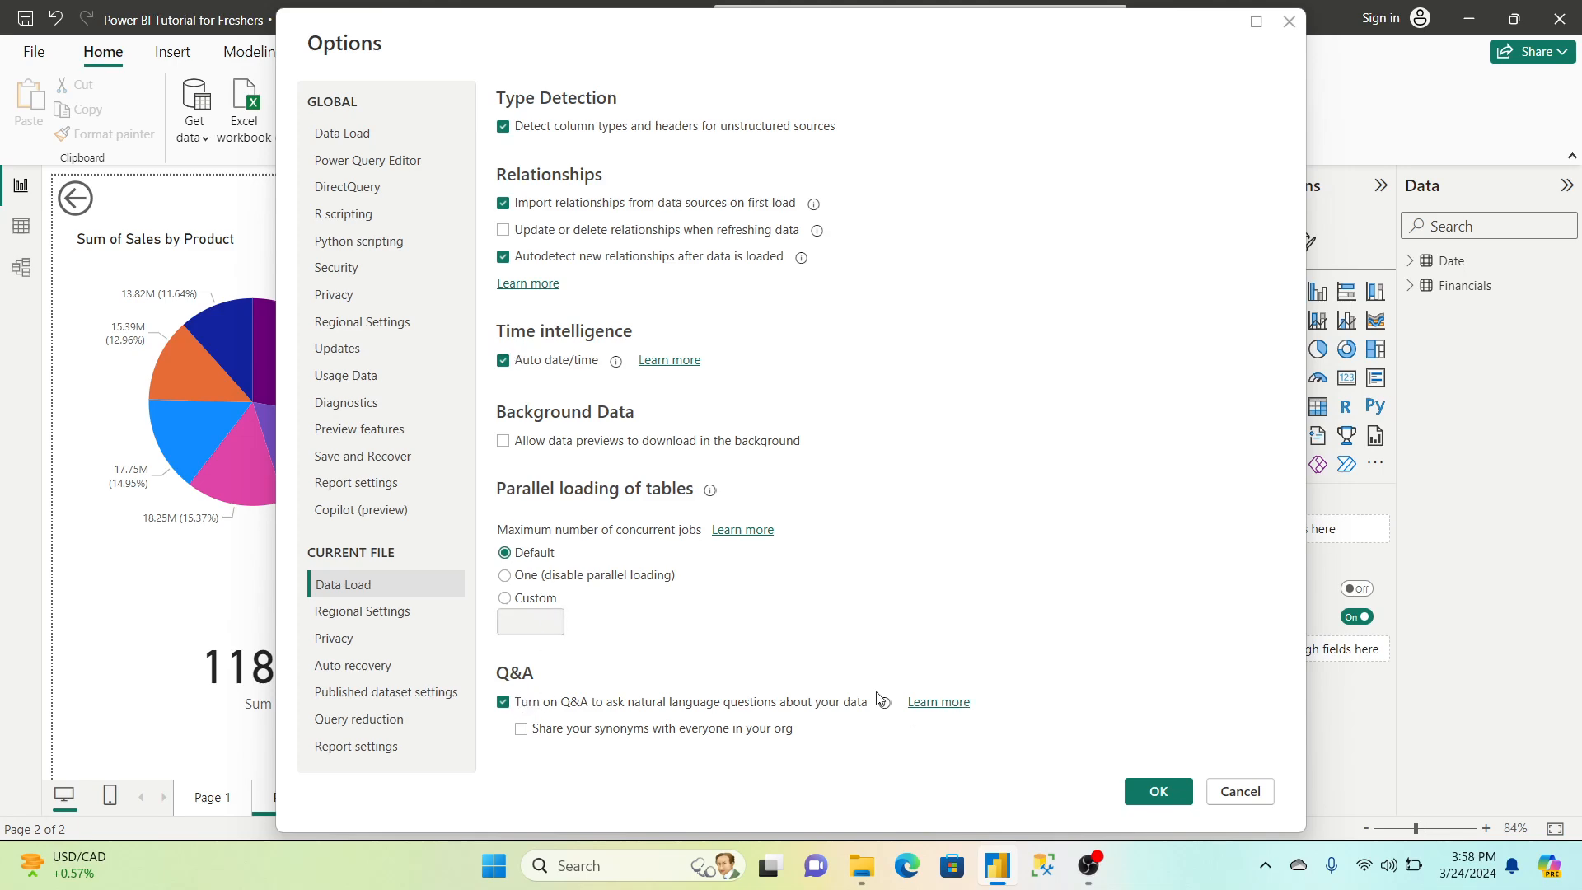
{"action": "left_click", "coordinate": [1240, 792]}
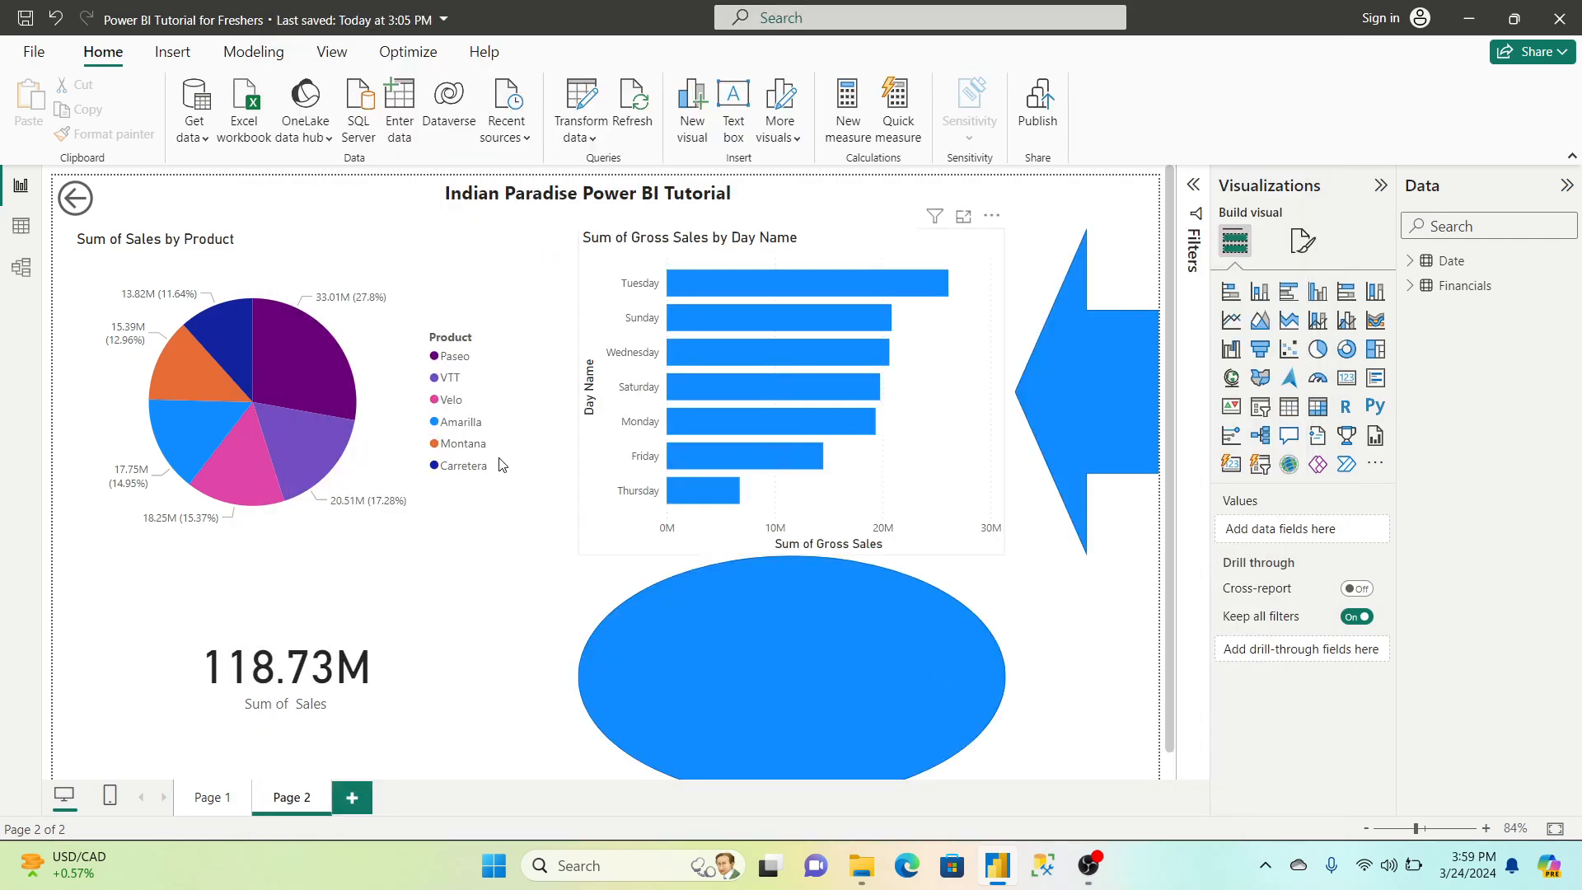
Add a Q&A visual to Page 2, enlarge it over the bar chart, and show all suggested questions
{"action": "double_click", "coordinate": [524, 551]}
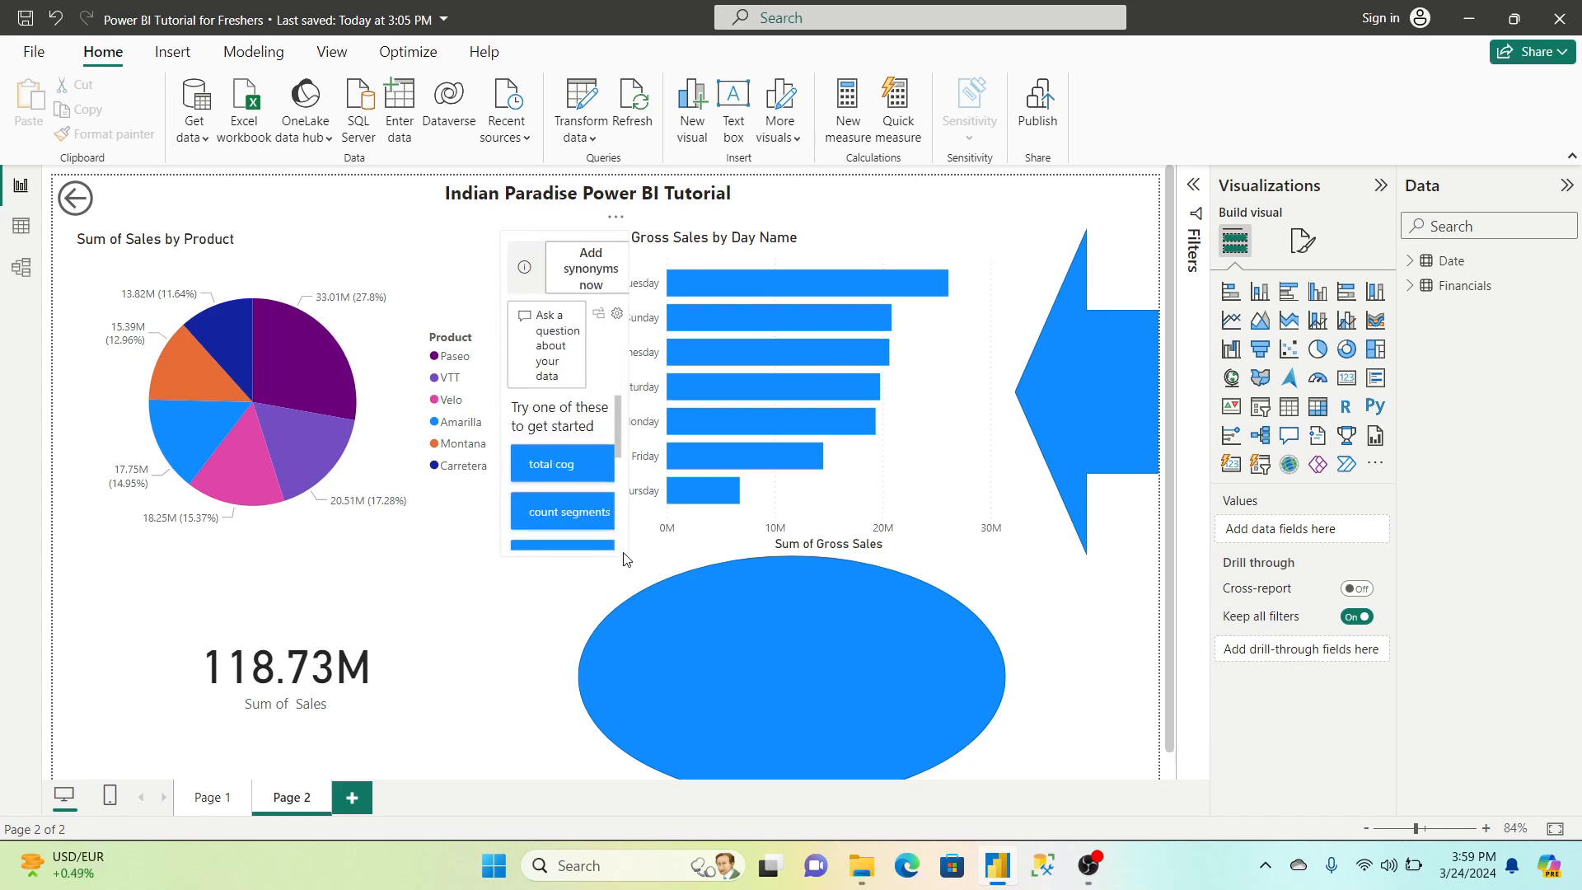
{"action": "left_click_drag", "start_coordinate": [624, 559], "coordinate": [1012, 609]}
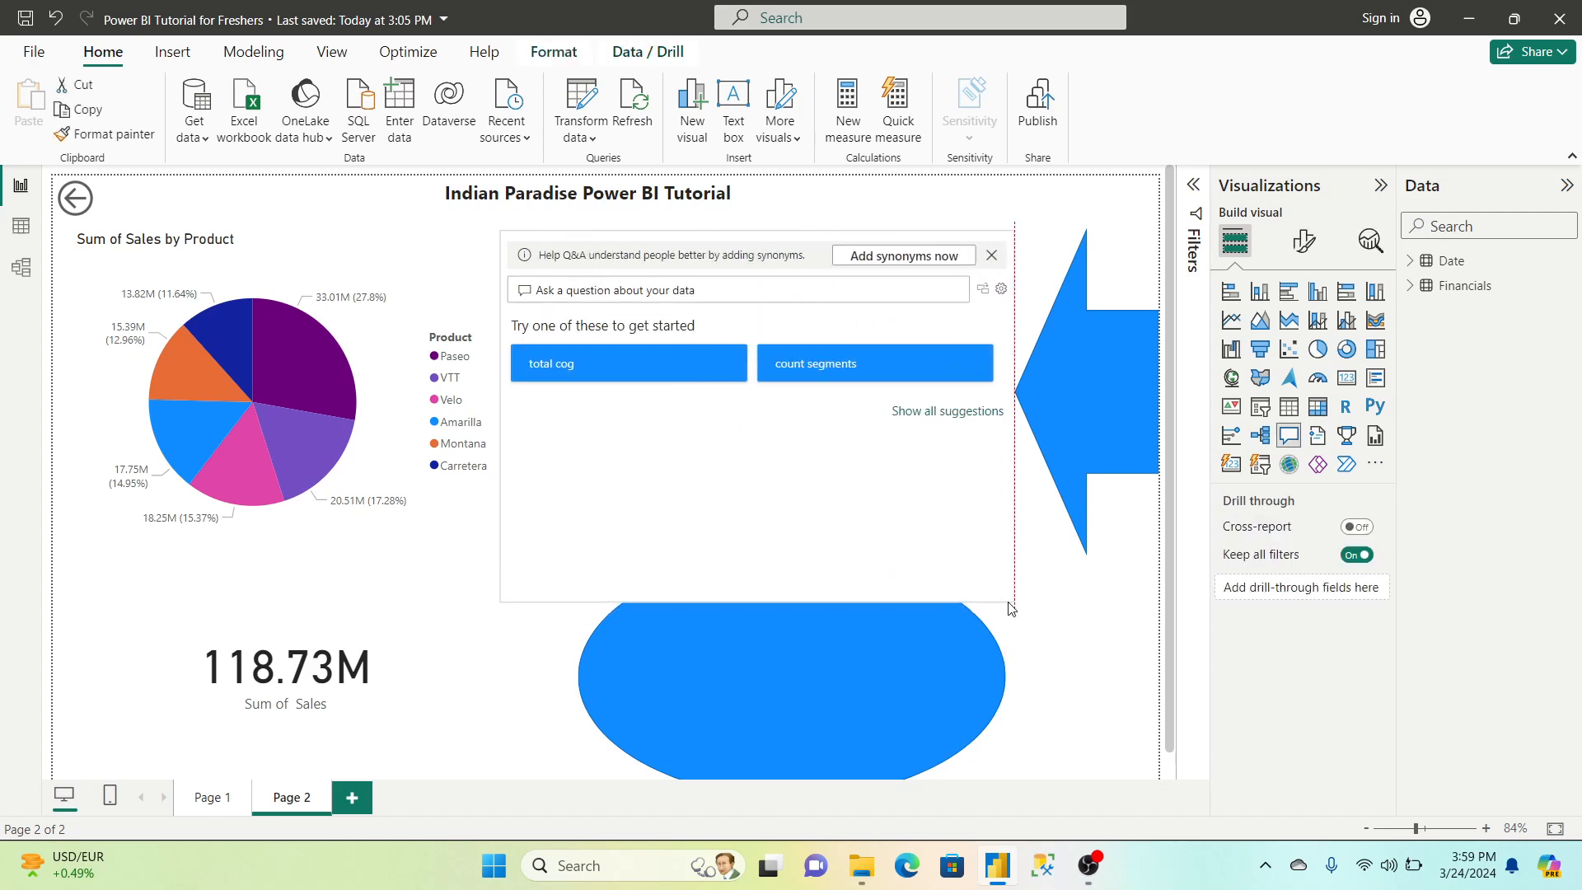
{"action": "left_click", "coordinate": [938, 412]}
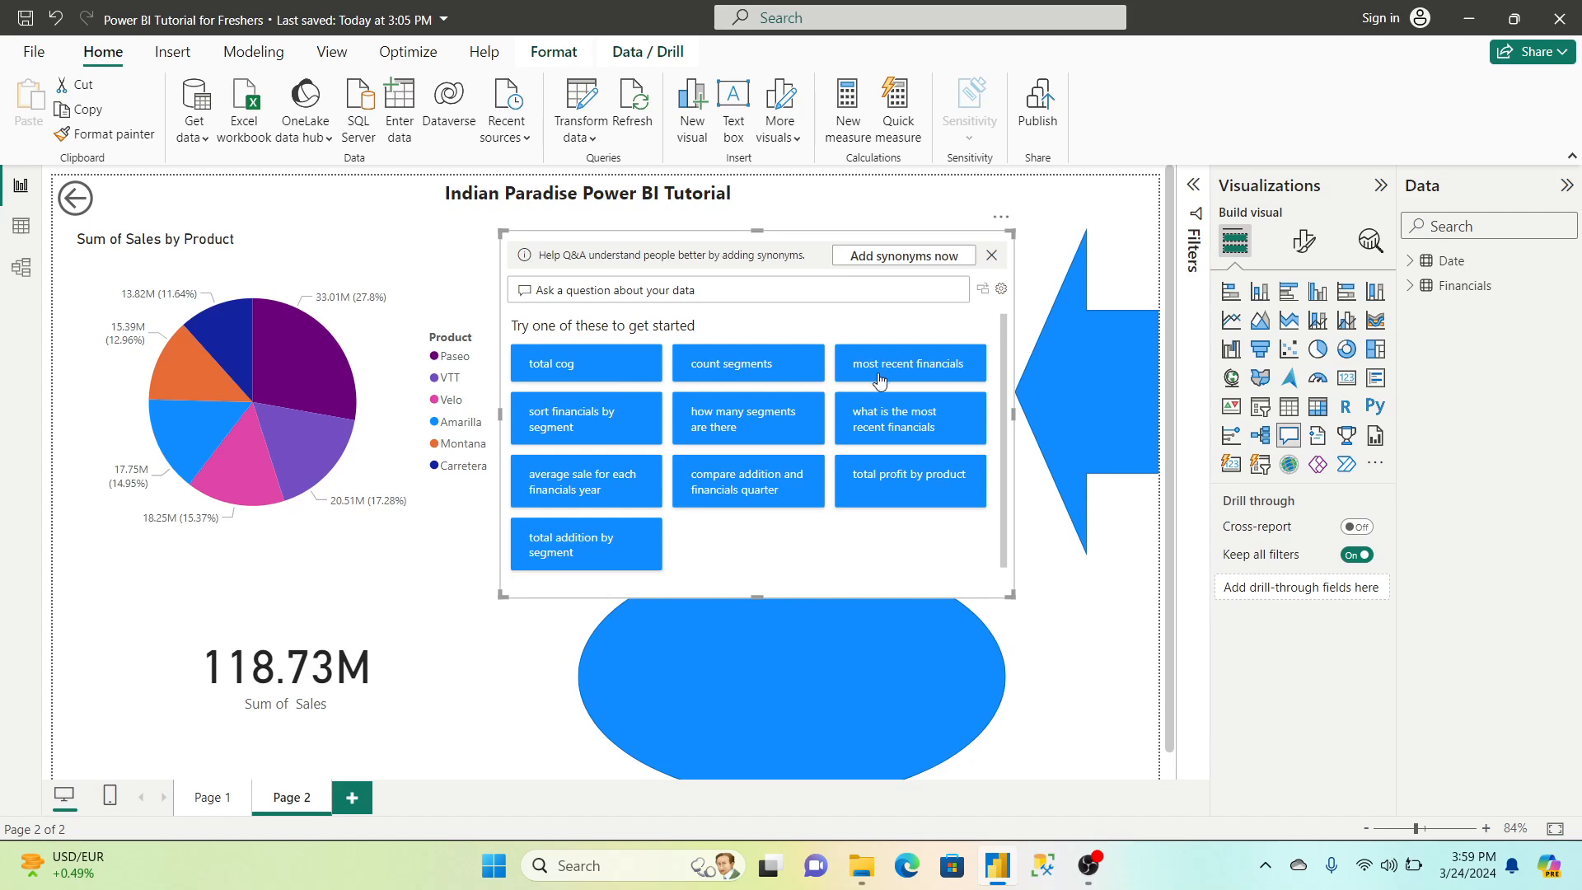
Answer the suggested question "total profit by product" in the Q&A visual and make the visual slightly taller
{"action": "left_click", "coordinate": [903, 476]}
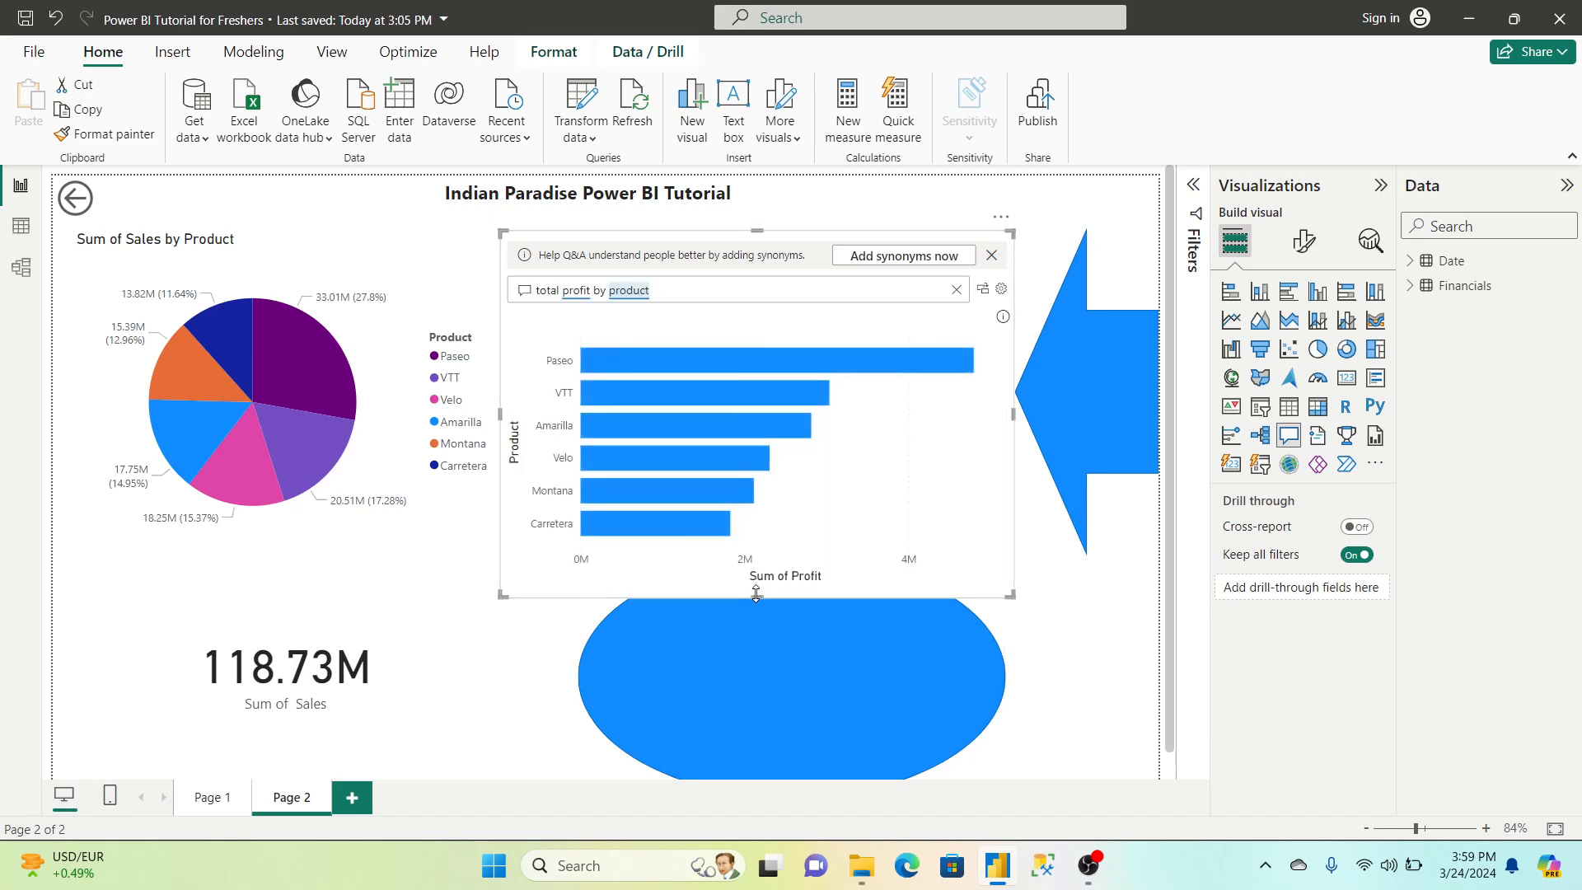
{"action": "left_click_drag", "start_coordinate": [763, 606], "coordinate": [773, 624]}
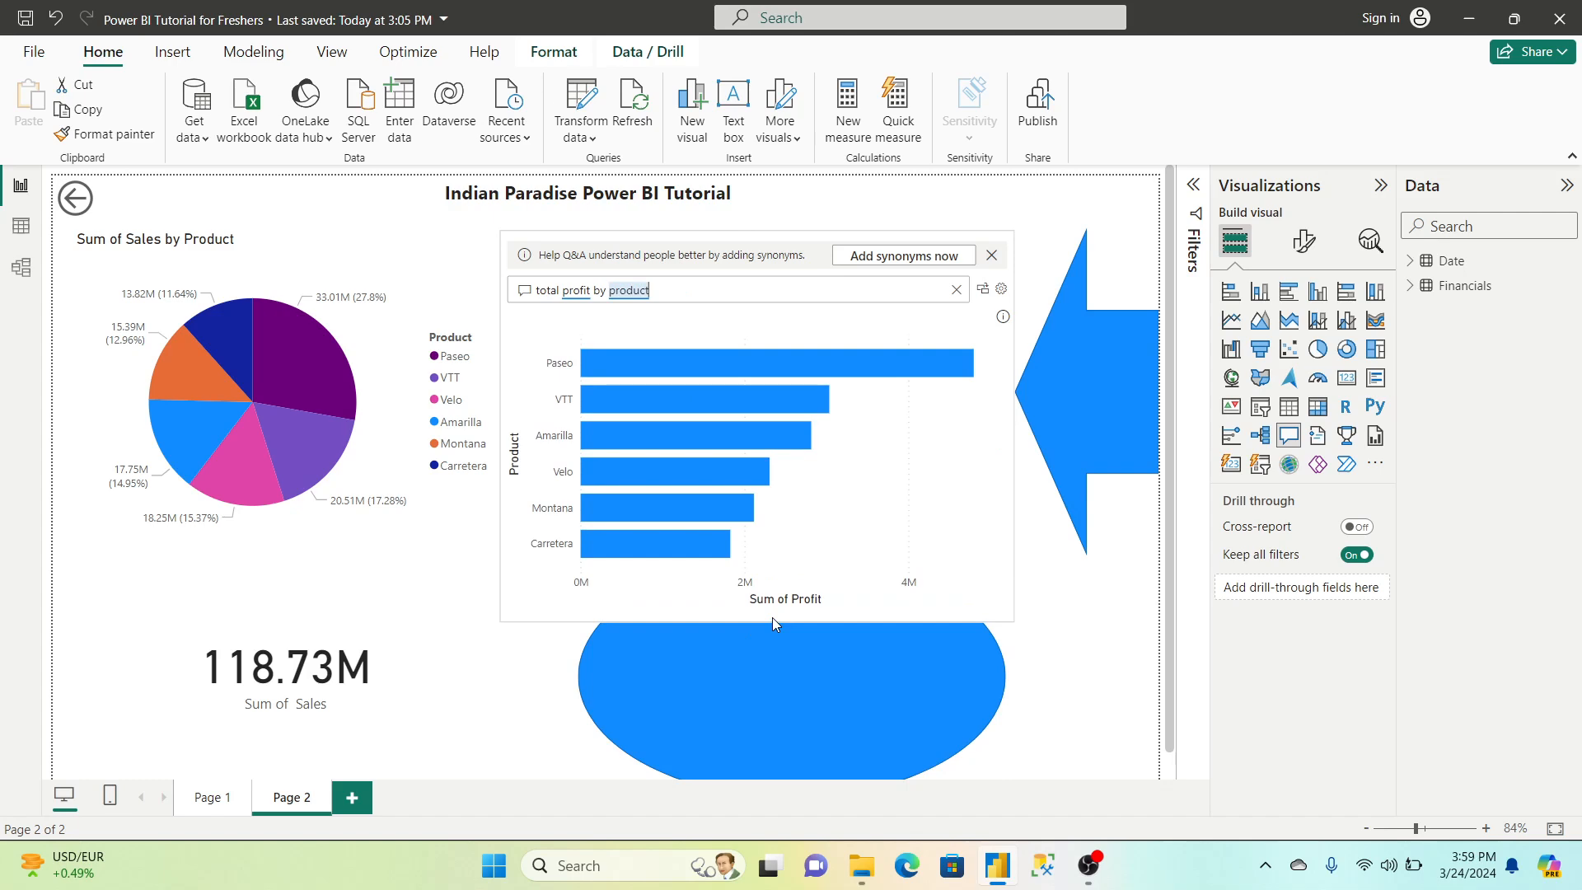
{"action": "left_click", "coordinate": [773, 617]}
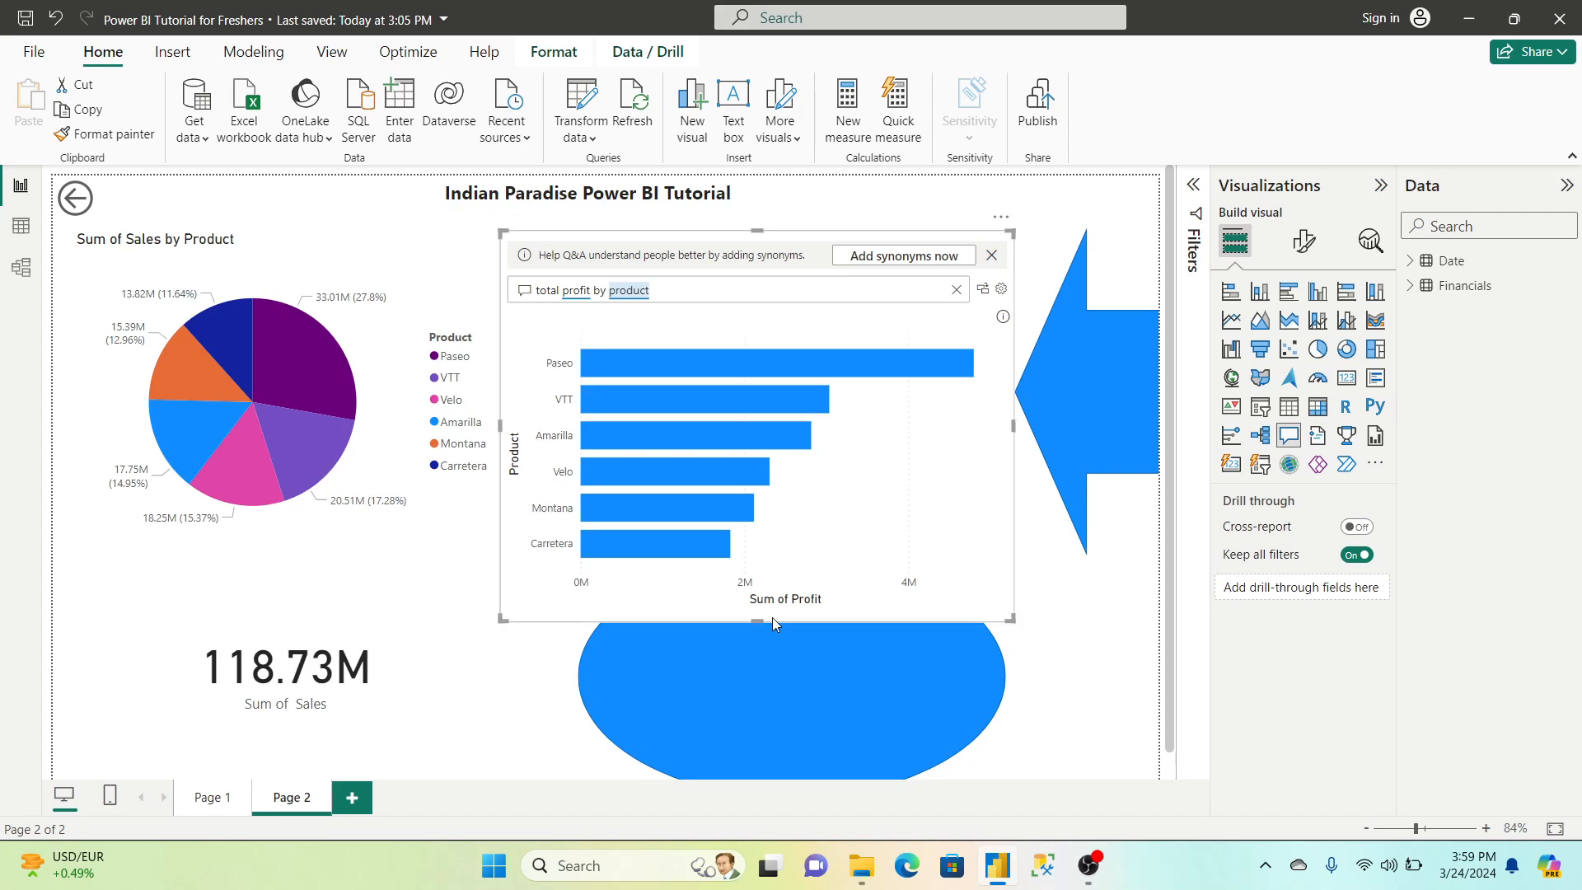
Review the current file's Data Load, Regional Settings, Privacy, Auto recovery, Published dataset and Query reduction settings in the program options
{"action": "left_click", "coordinate": [34, 51]}
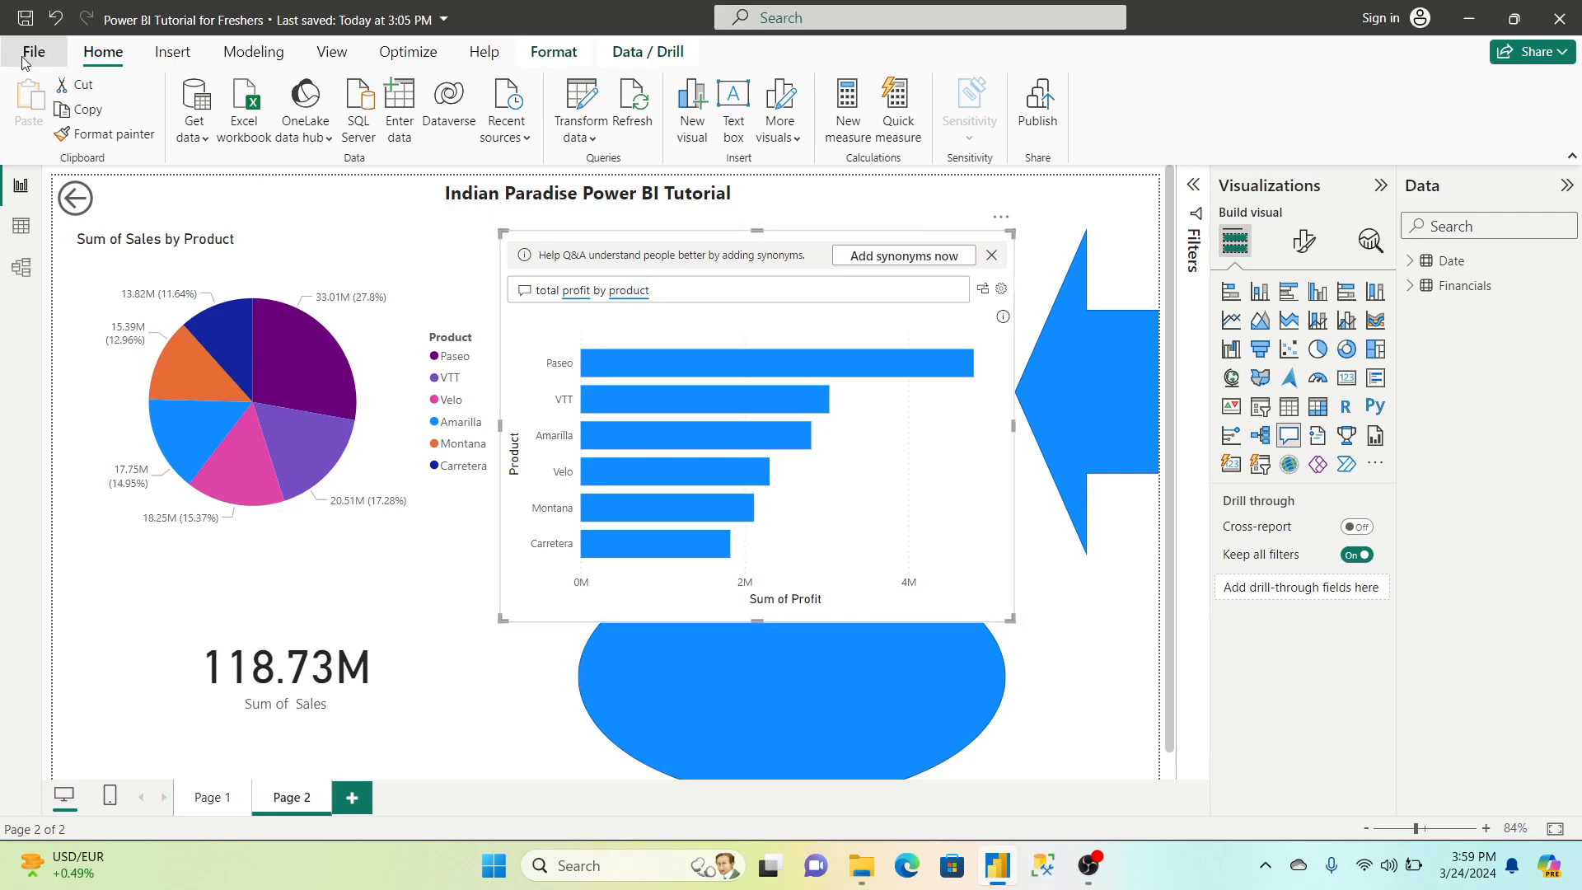
{"action": "left_click", "coordinate": [126, 413]}
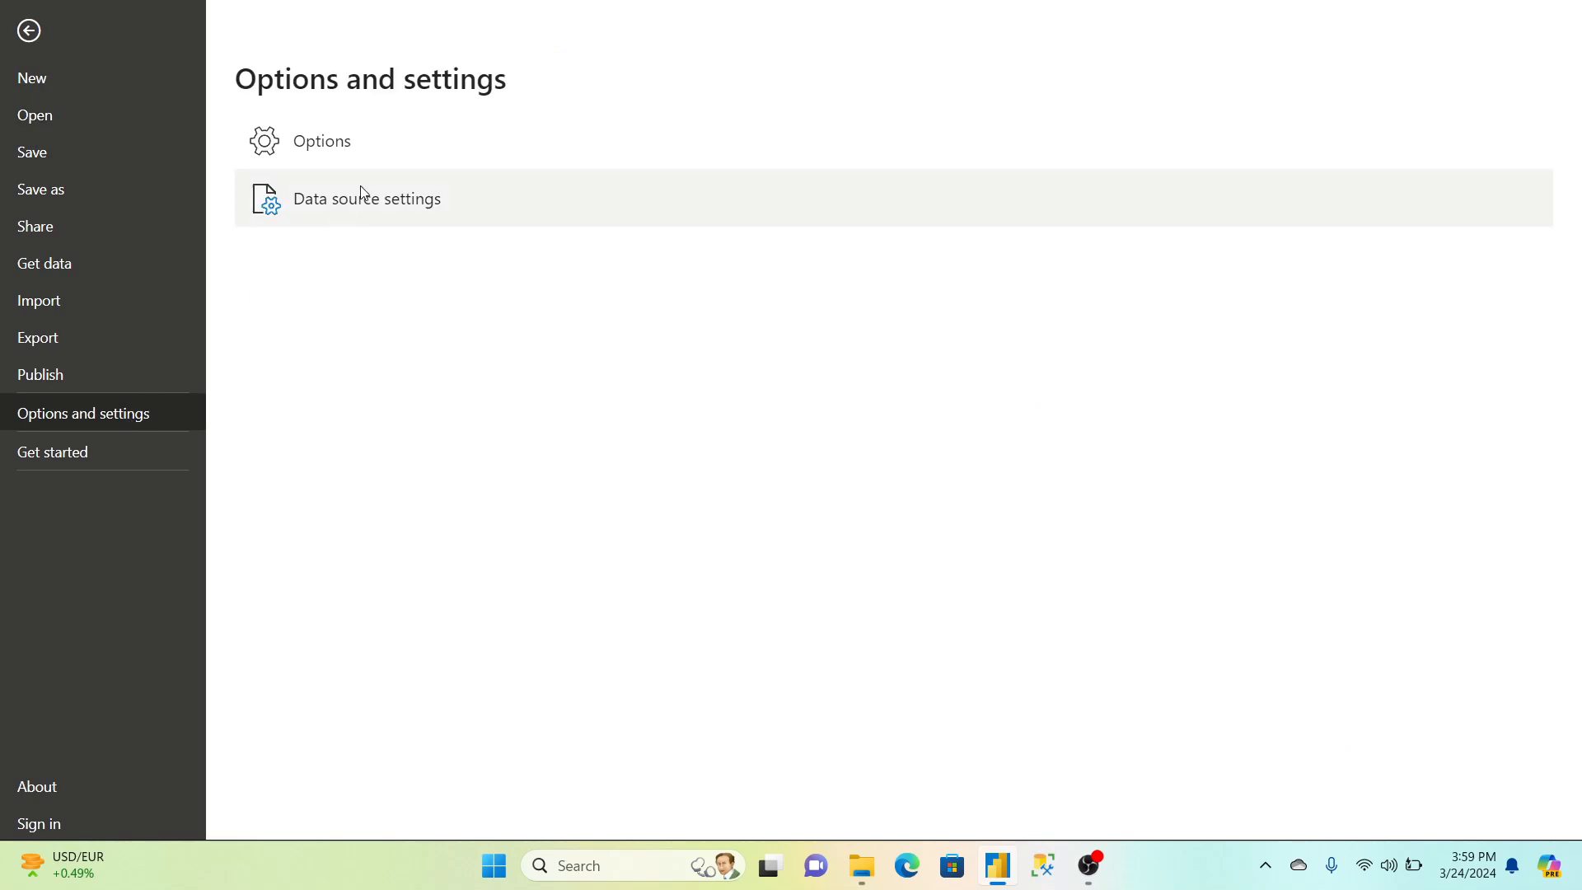
{"action": "left_click", "coordinate": [374, 122]}
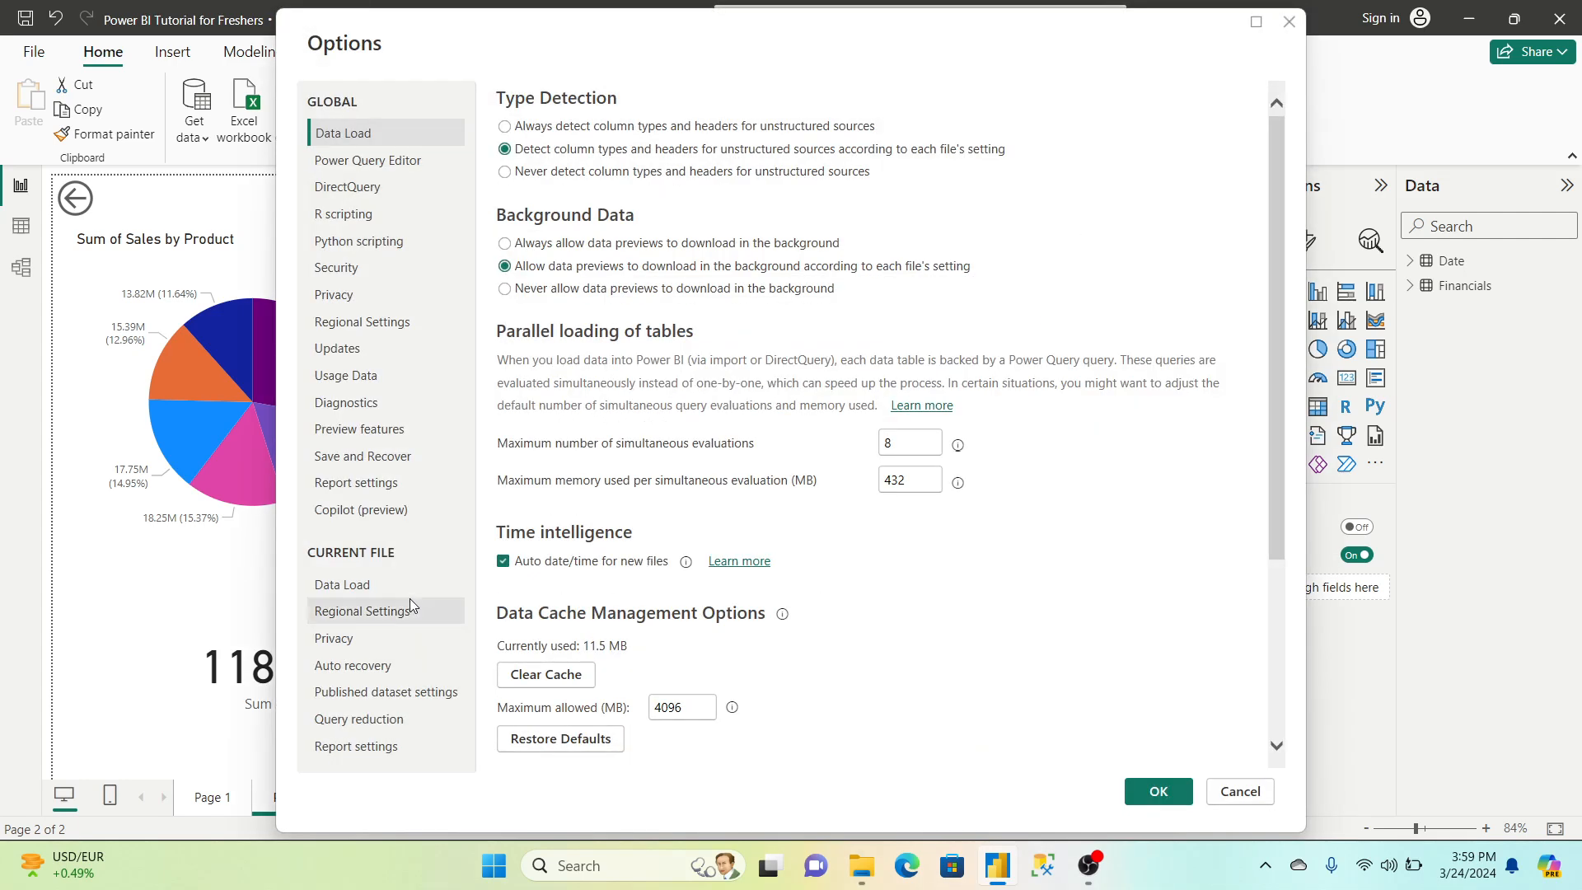
{"action": "left_click", "coordinate": [383, 589]}
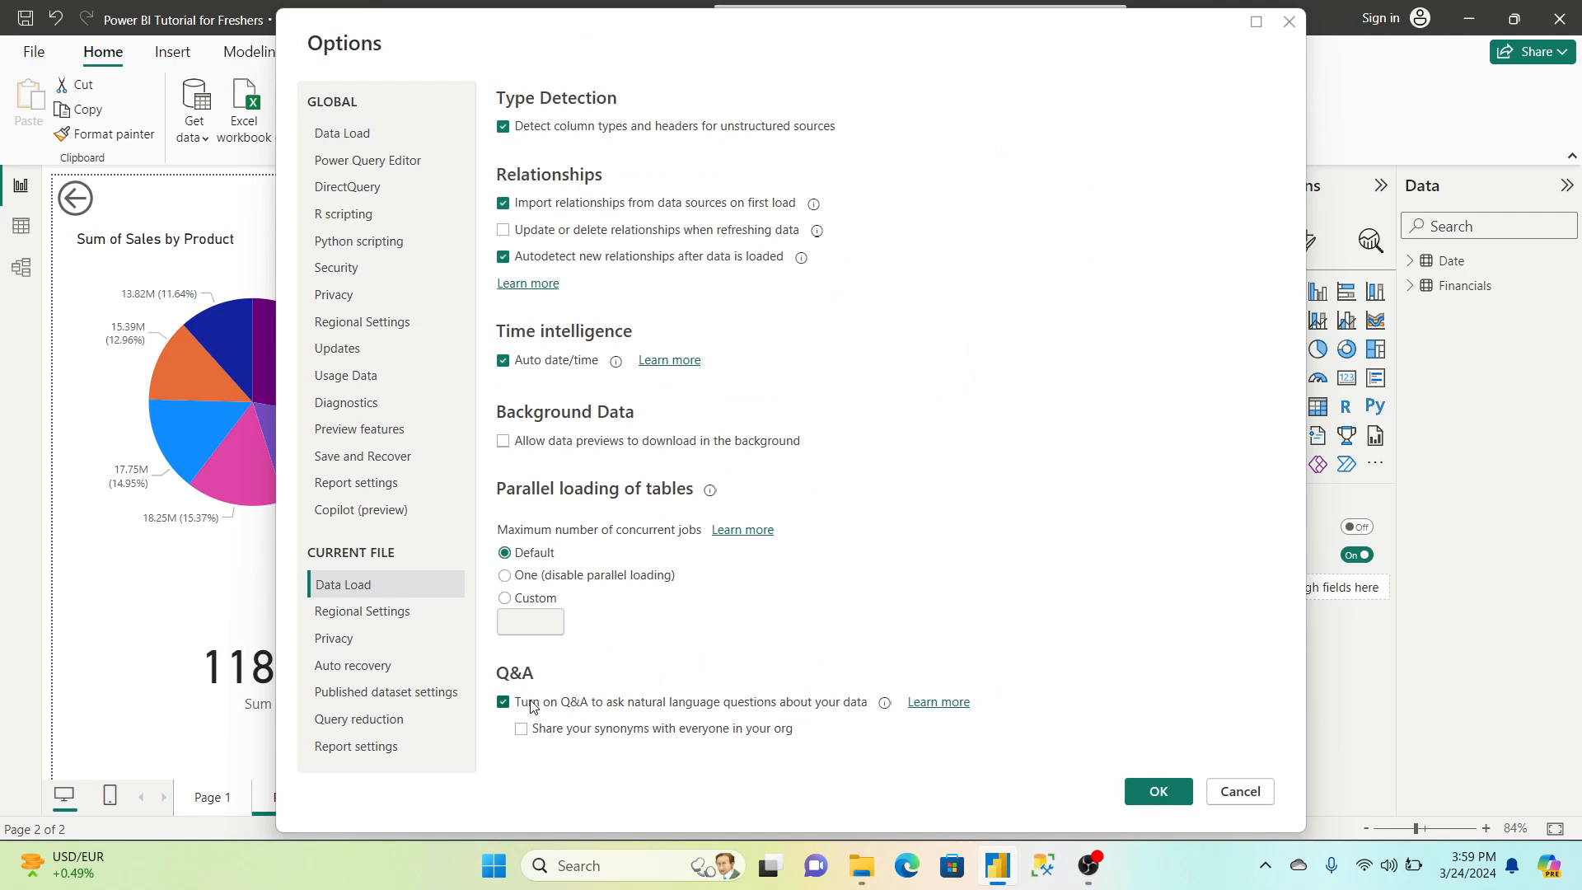
{"action": "left_click", "coordinate": [388, 611]}
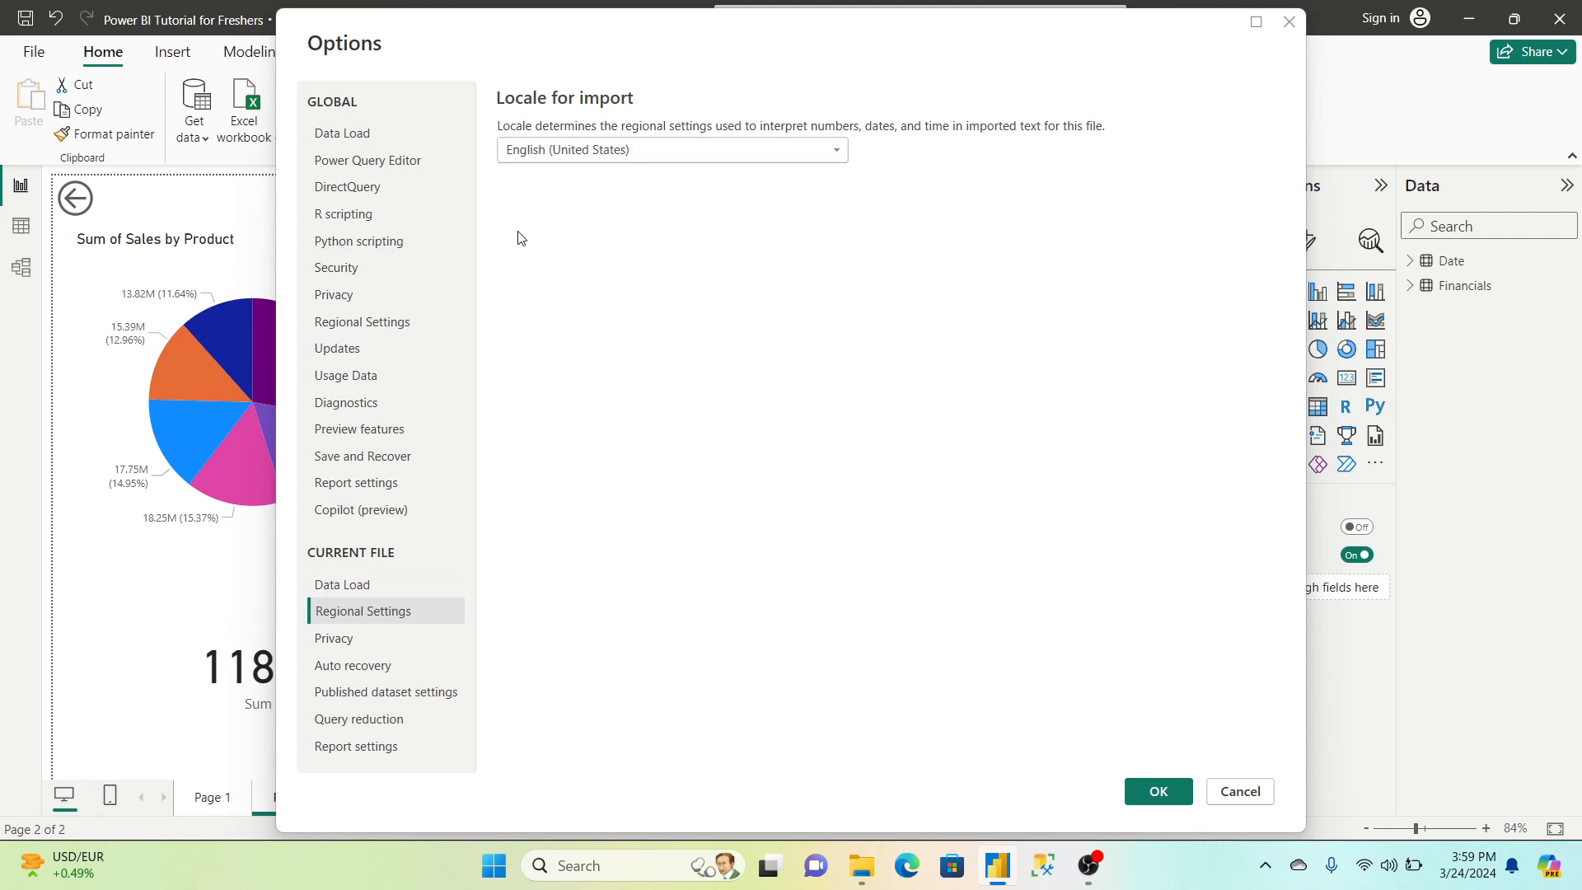
{"action": "left_click", "coordinate": [368, 647]}
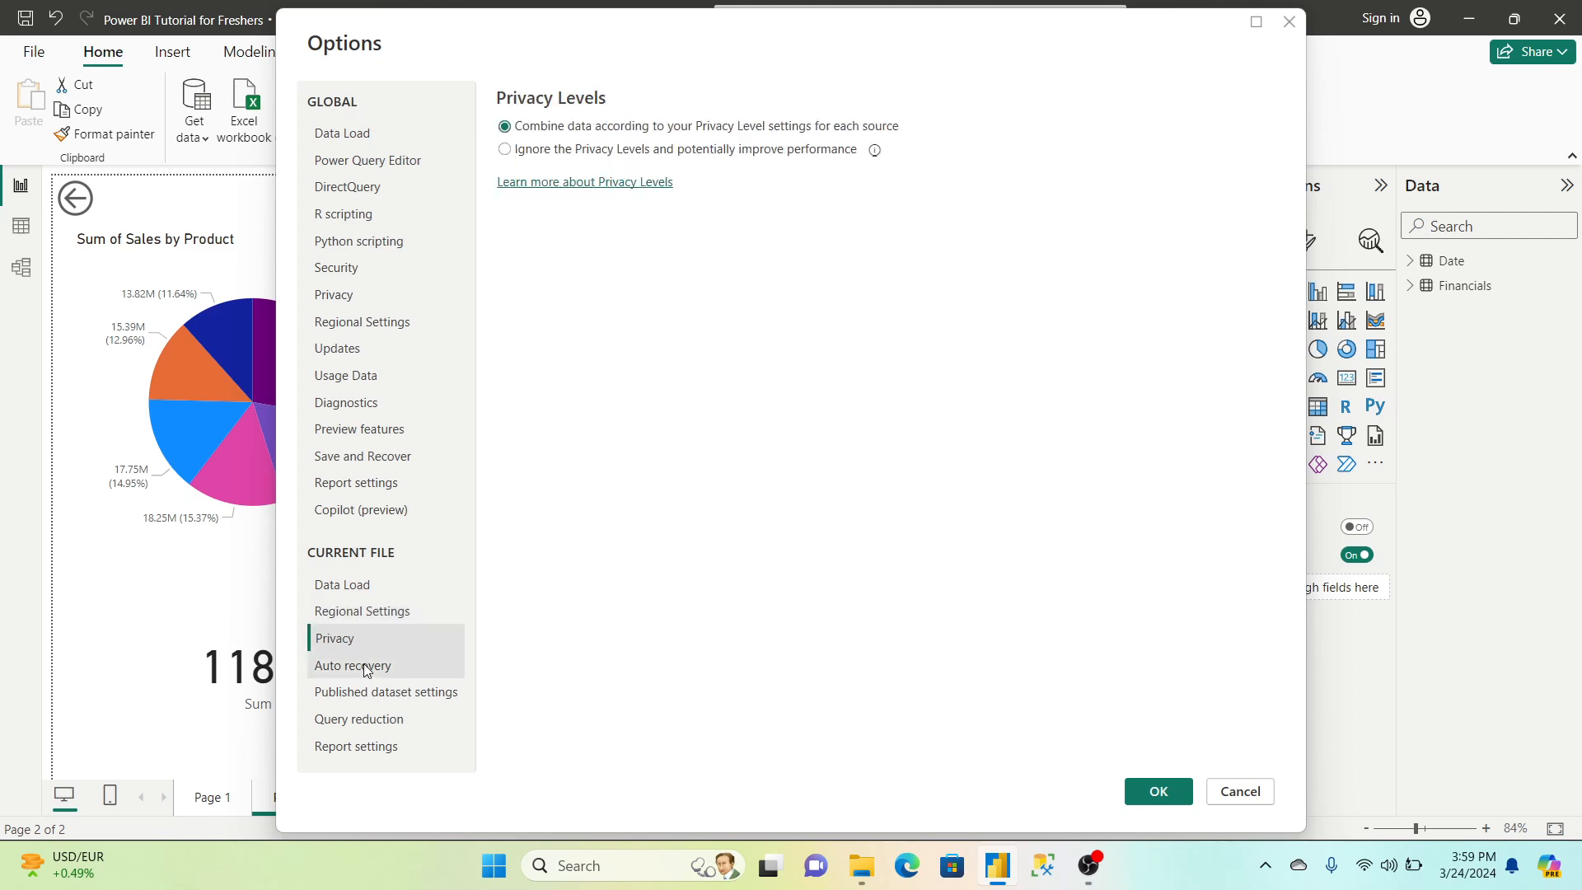
{"action": "left_click", "coordinate": [368, 669]}
{"action": "left_click", "coordinate": [384, 701]}
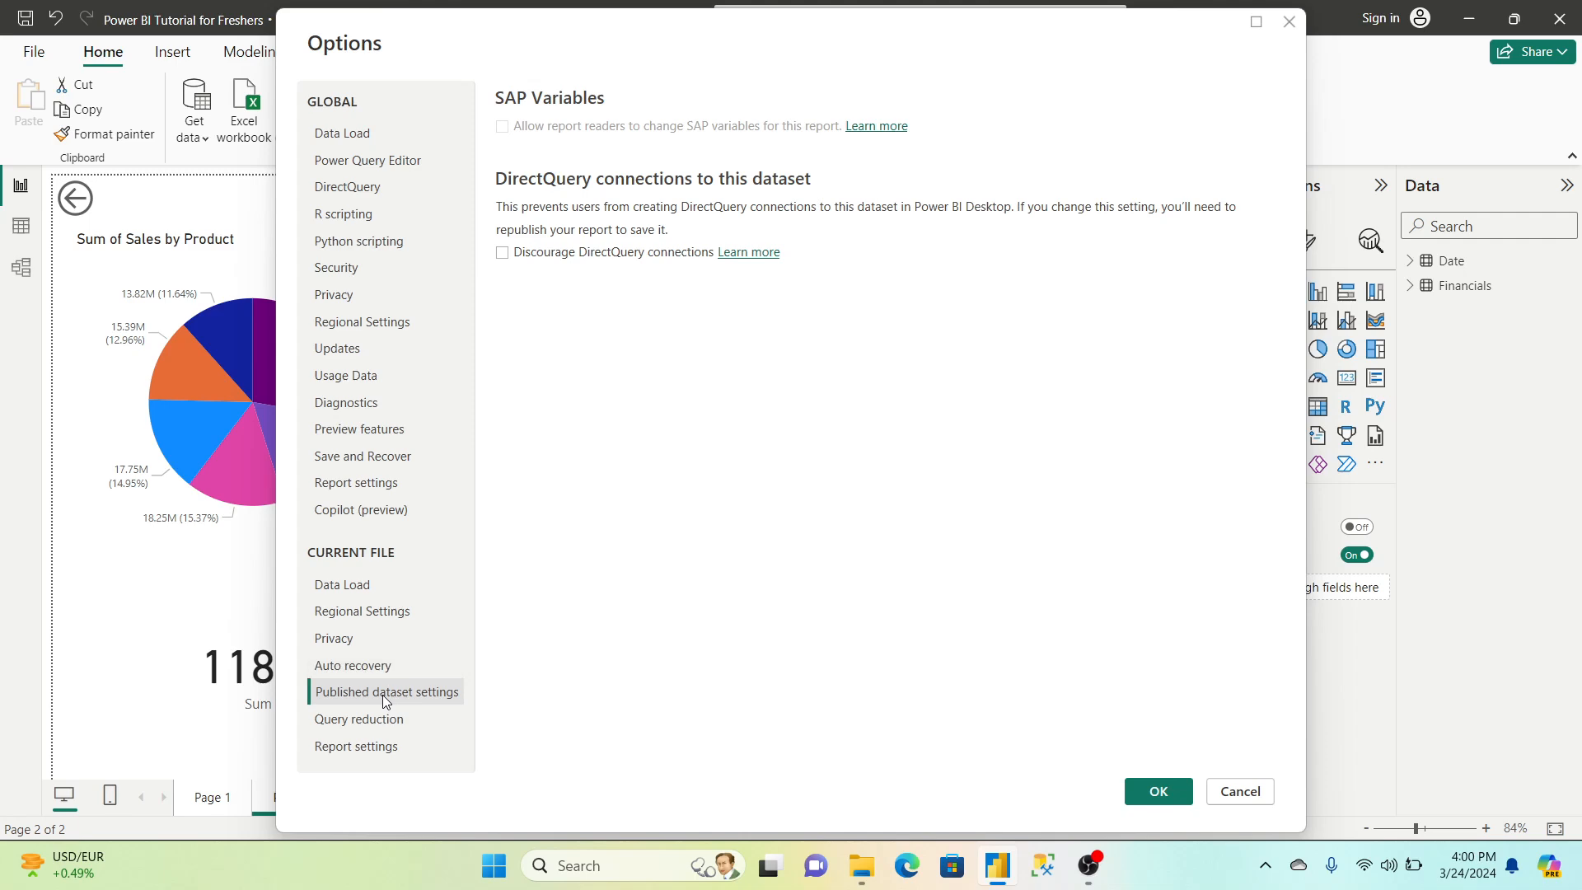
{"action": "left_click", "coordinate": [389, 720]}
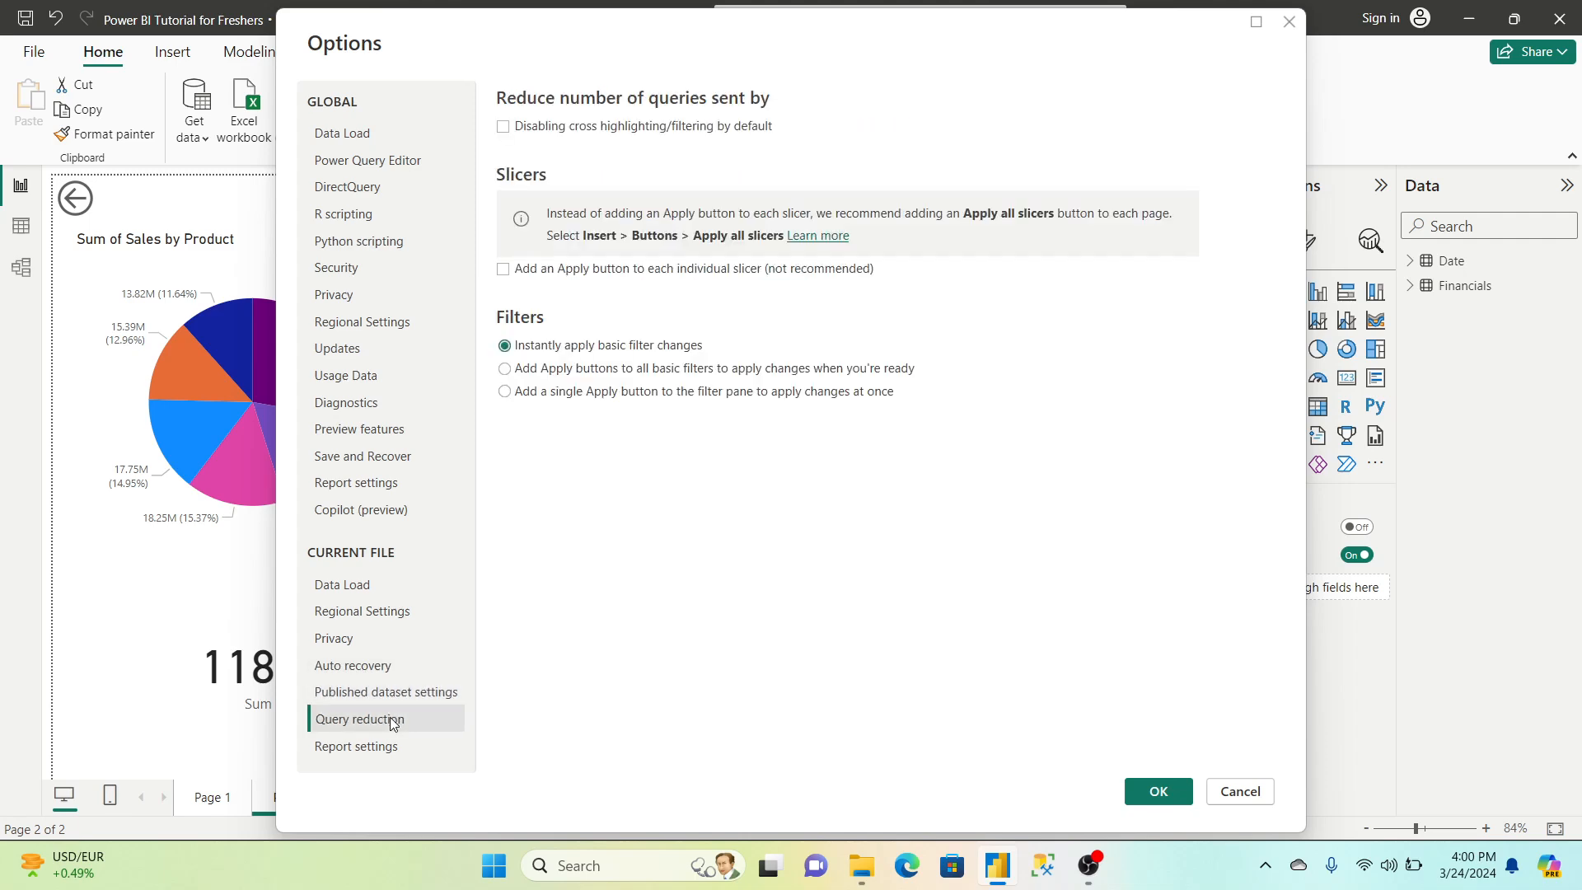
Allow report readers to personalize visuals in the current file's report settings, apply it, and select the pie chart on Page 2
{"action": "left_click", "coordinate": [392, 746]}
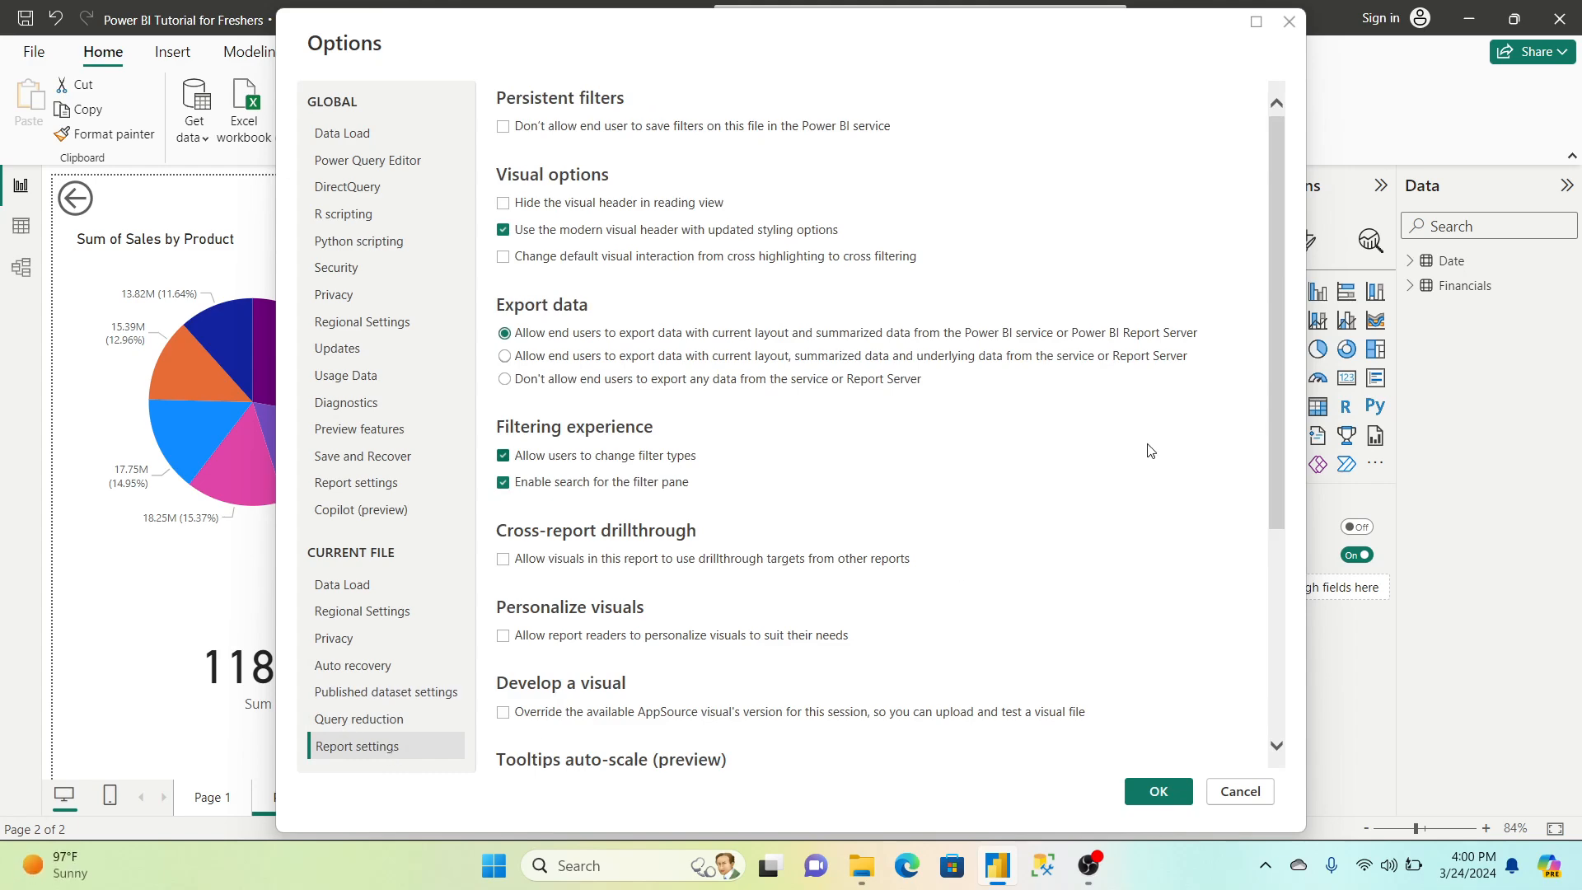
{"action": "left_click_drag", "start_coordinate": [1277, 346], "coordinate": [1299, 480]}
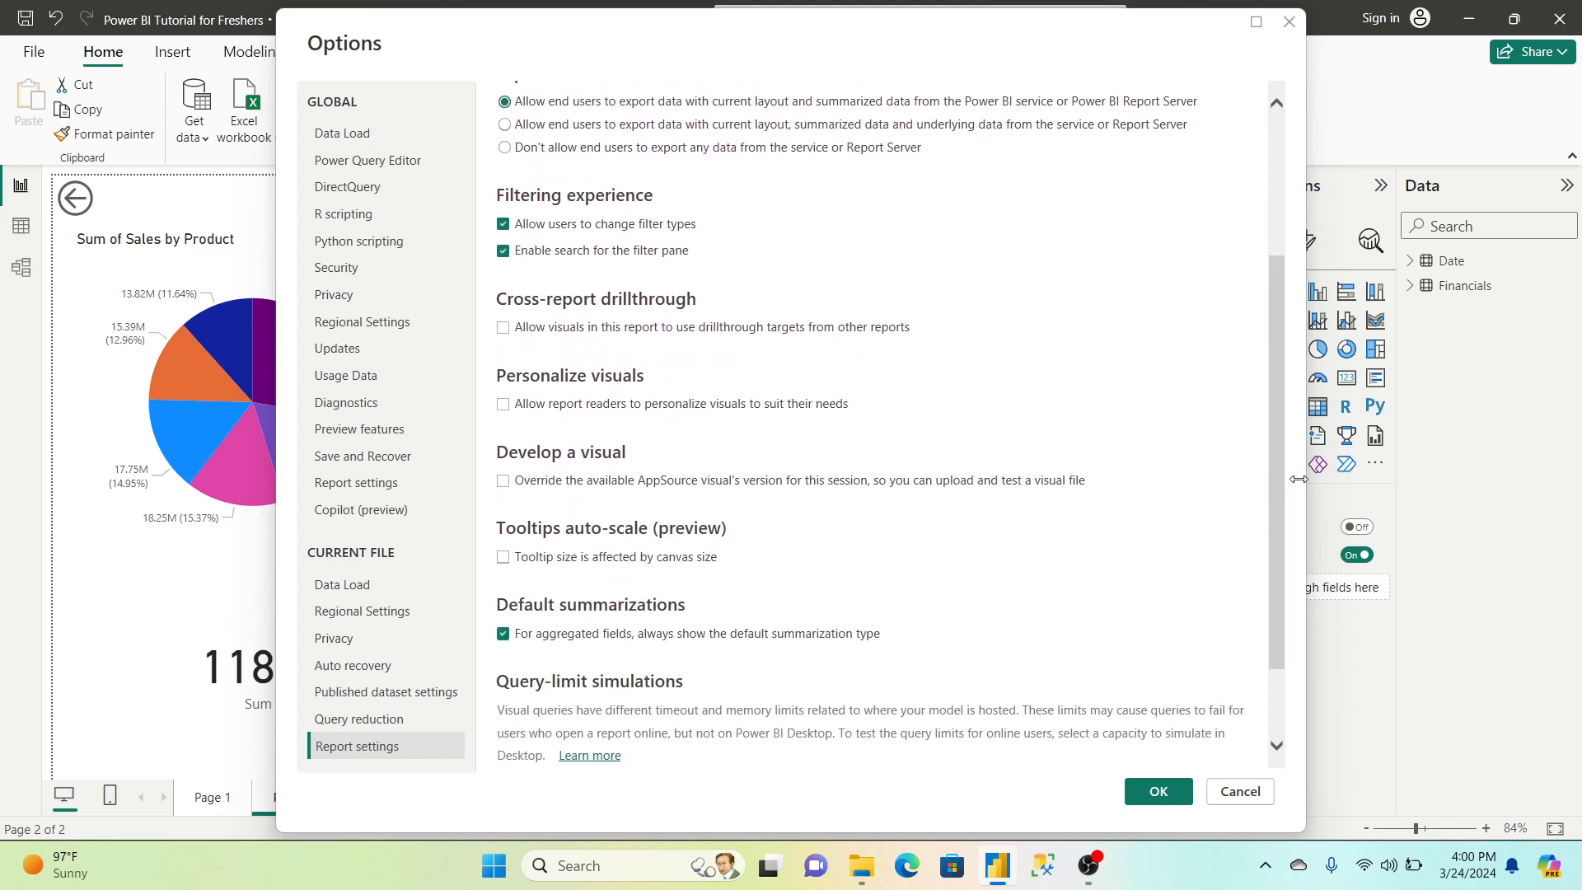
{"action": "left_click", "coordinate": [503, 405]}
{"action": "left_click", "coordinate": [1158, 791]}
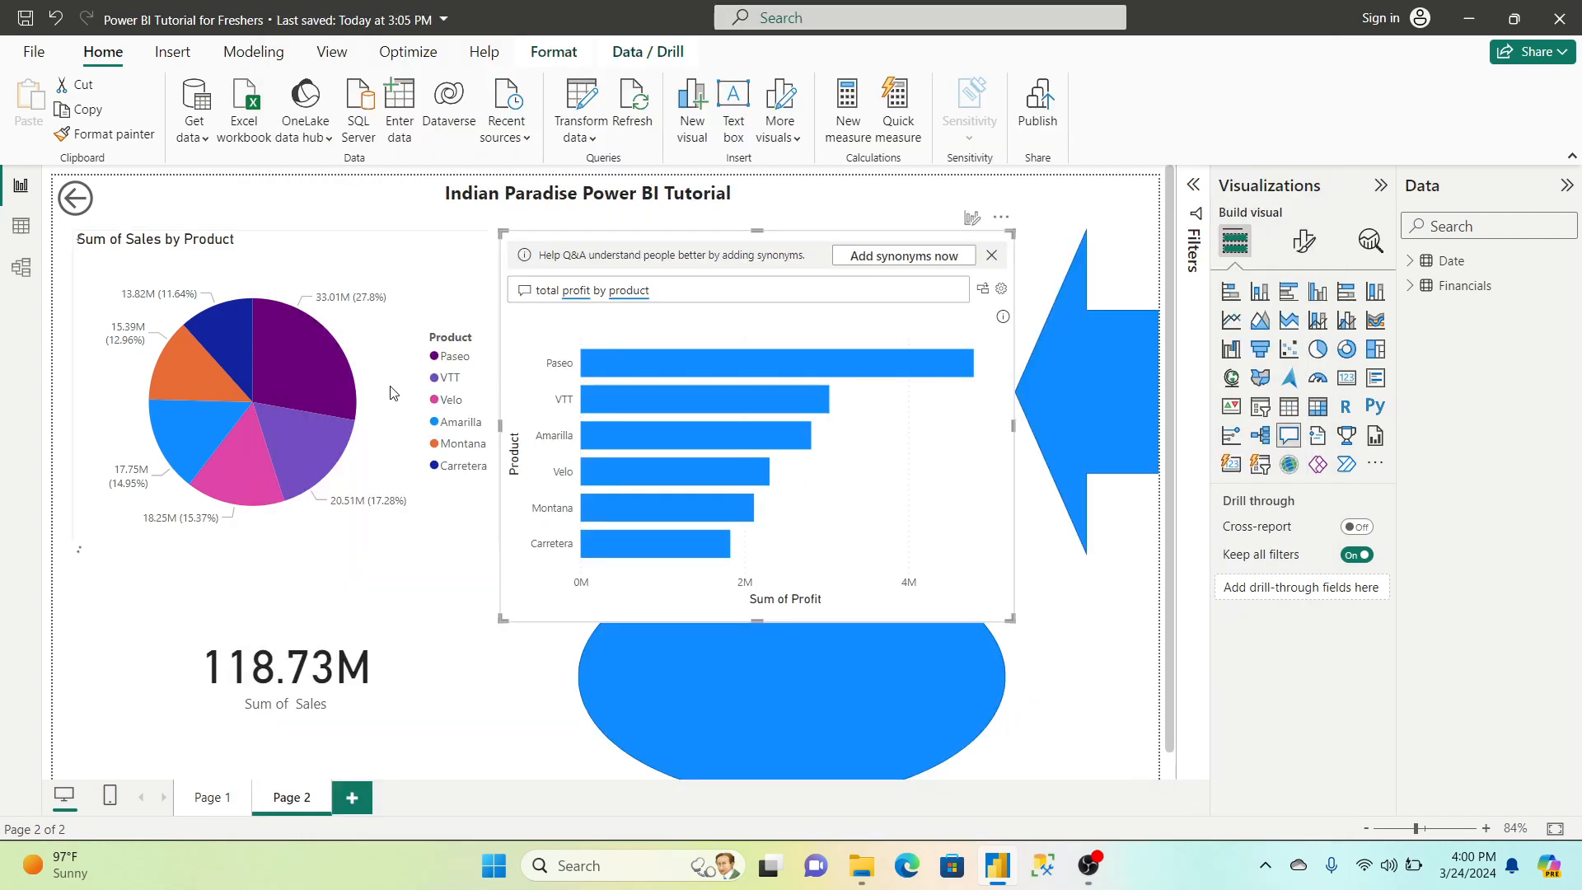
{"action": "left_click", "coordinate": [279, 277]}
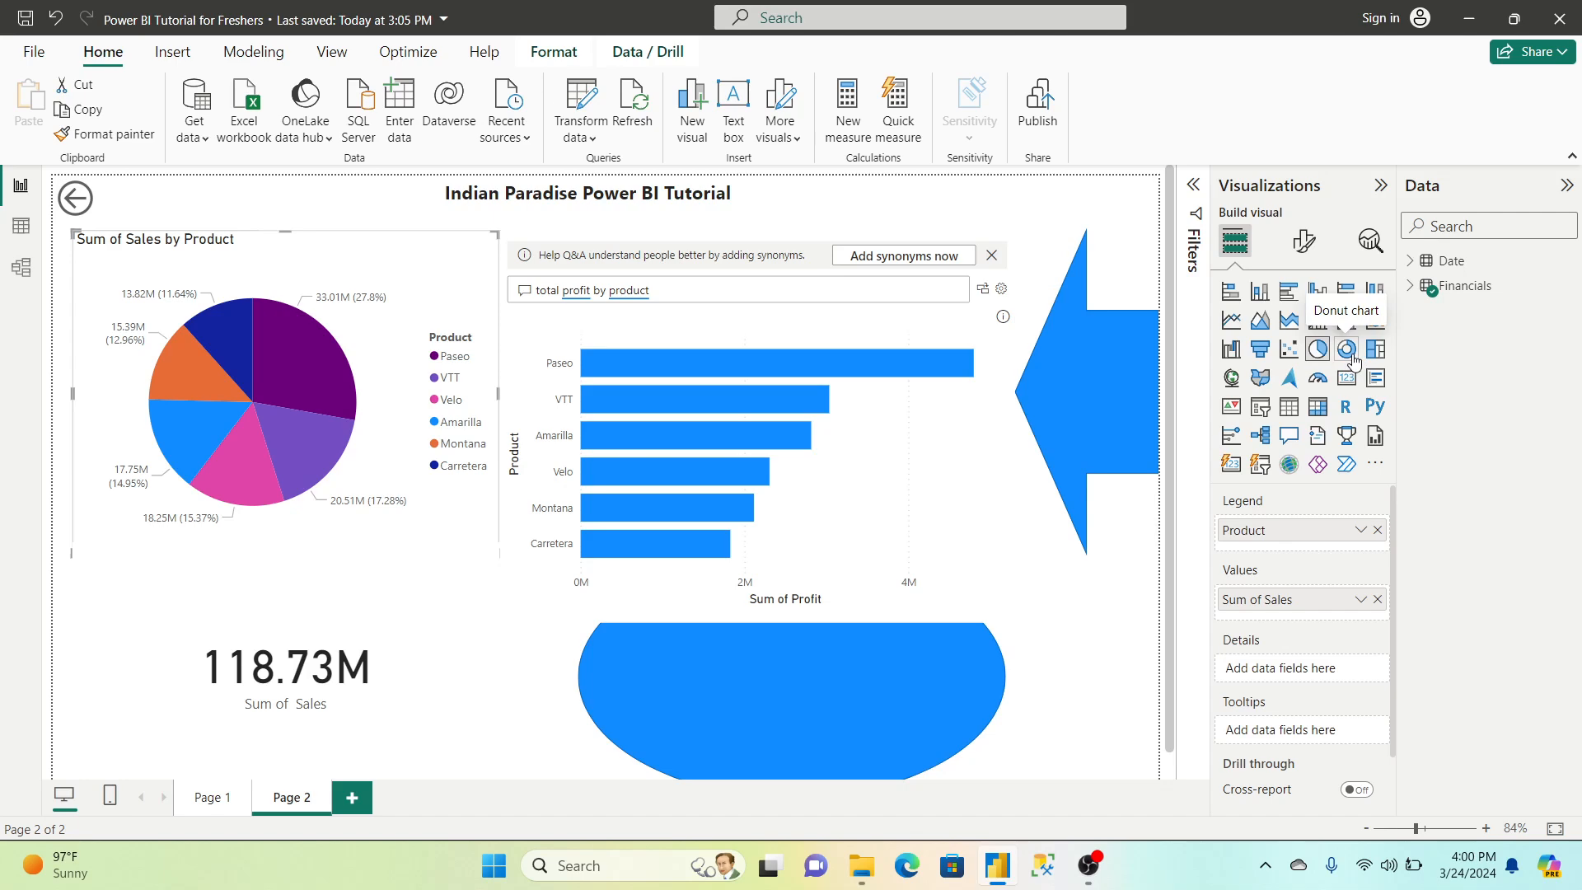
Review the global Data Load, Power Query Editor, DirectQuery and R scripting settings in the program options
{"action": "left_click", "coordinate": [39, 66]}
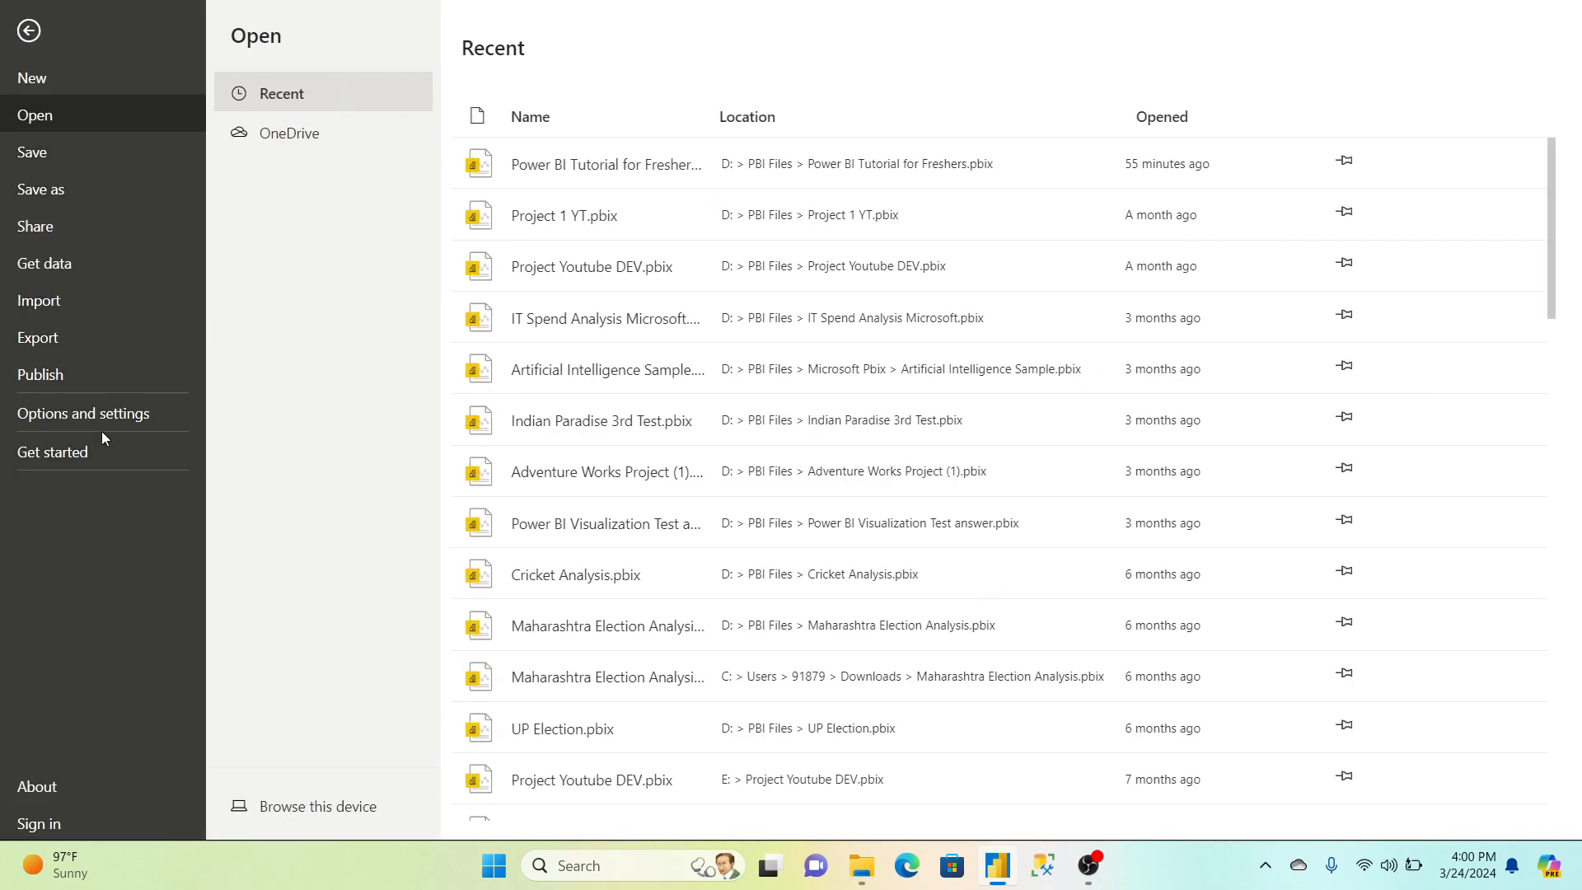
{"action": "left_click", "coordinate": [101, 413]}
{"action": "key", "text": "Escape"}
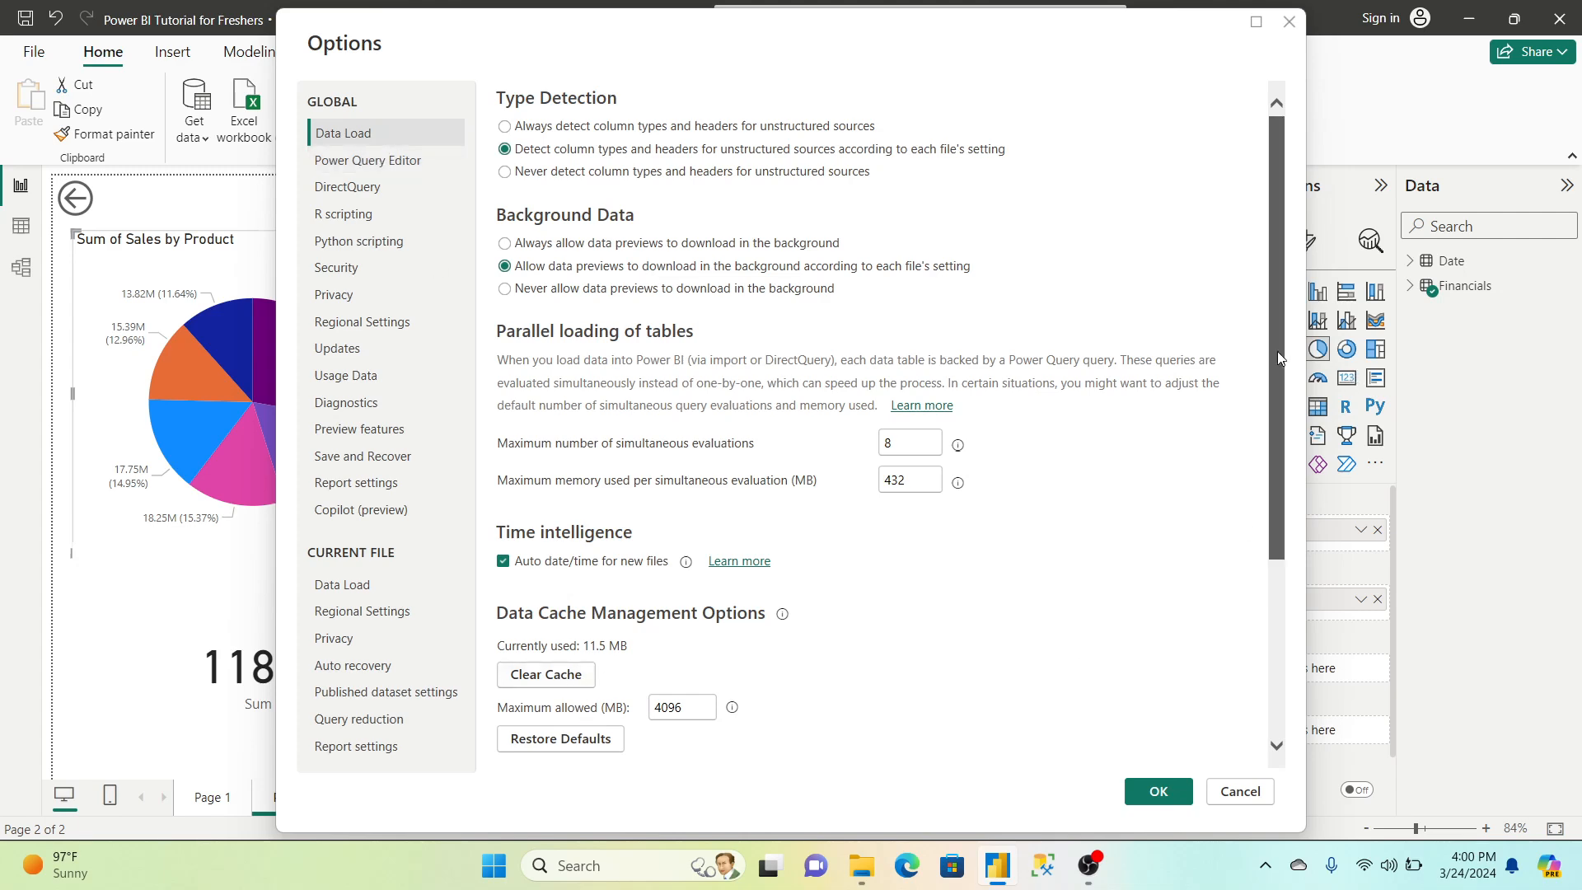
{"action": "left_click_drag", "start_coordinate": [1278, 356], "coordinate": [1293, 522]}
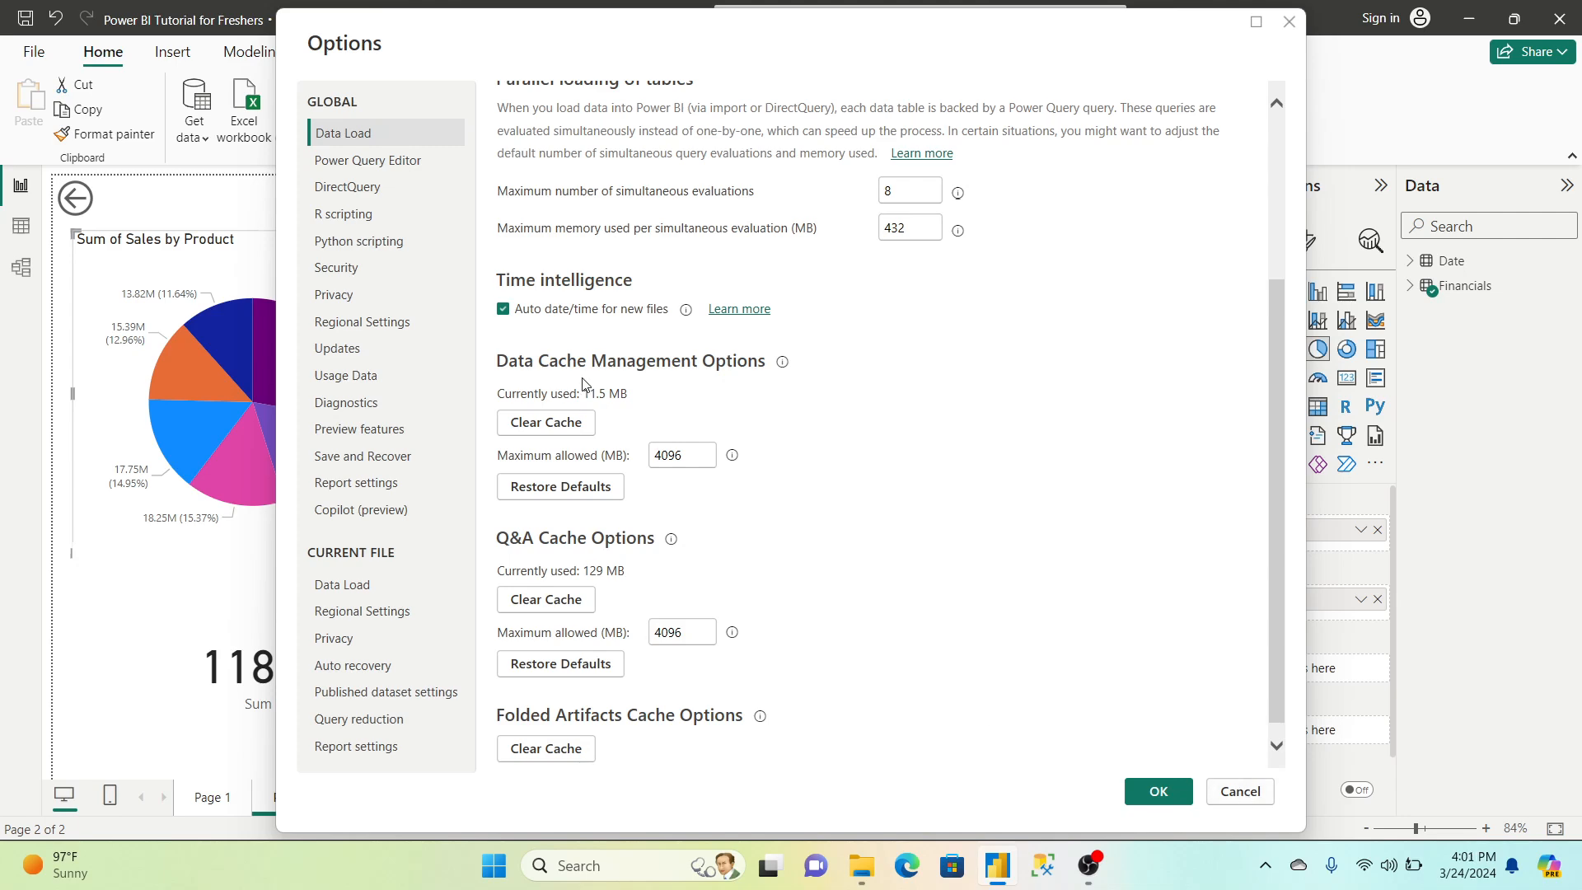
{"action": "left_click", "coordinate": [412, 161]}
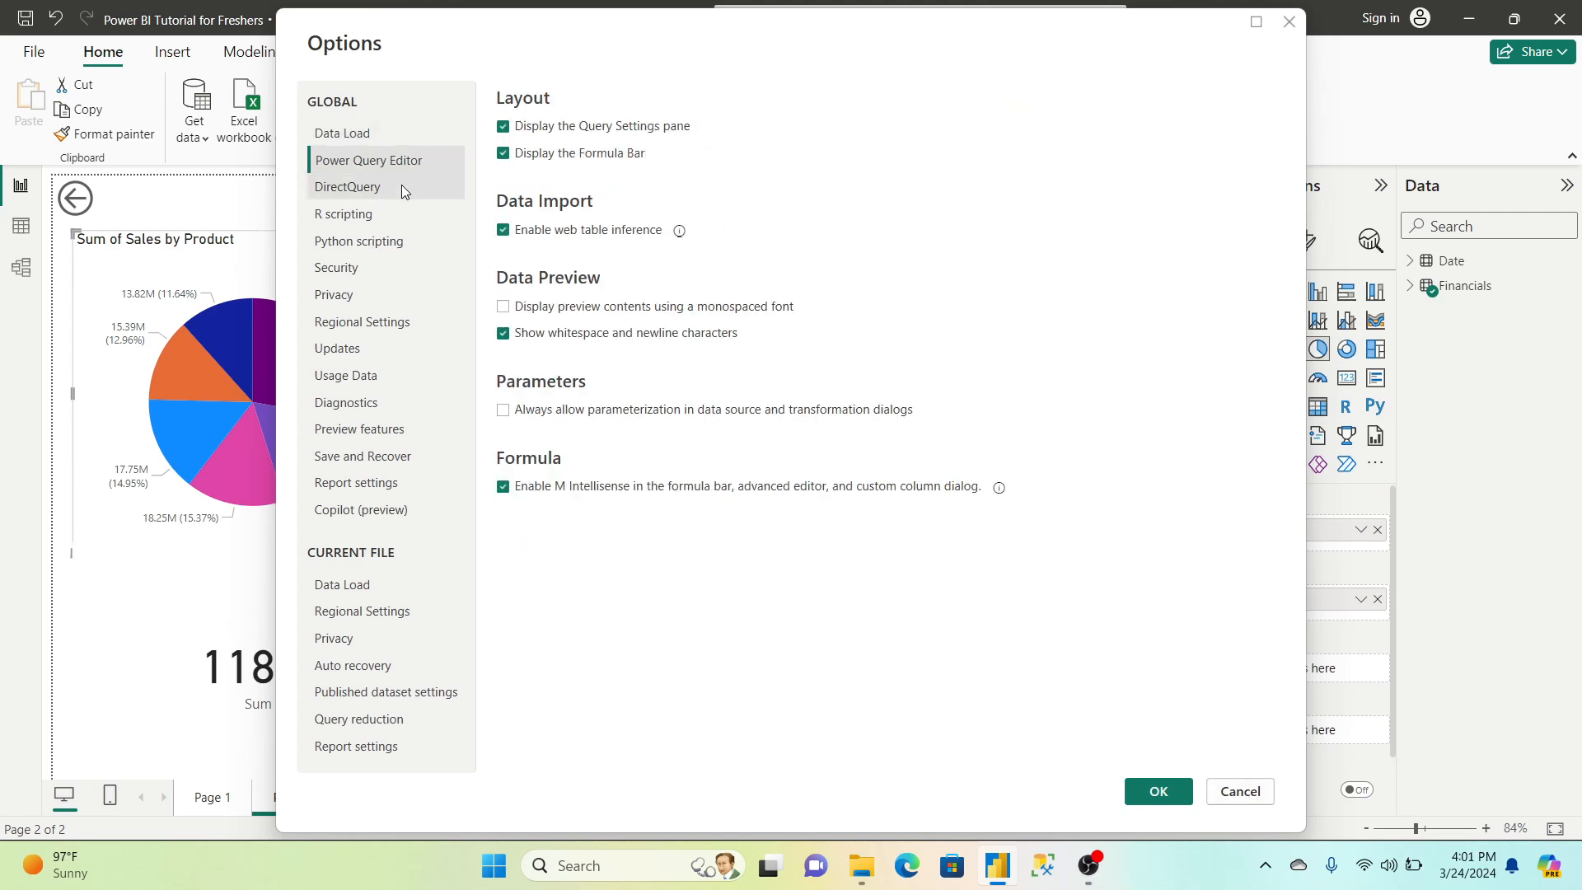
{"action": "left_click", "coordinate": [397, 191]}
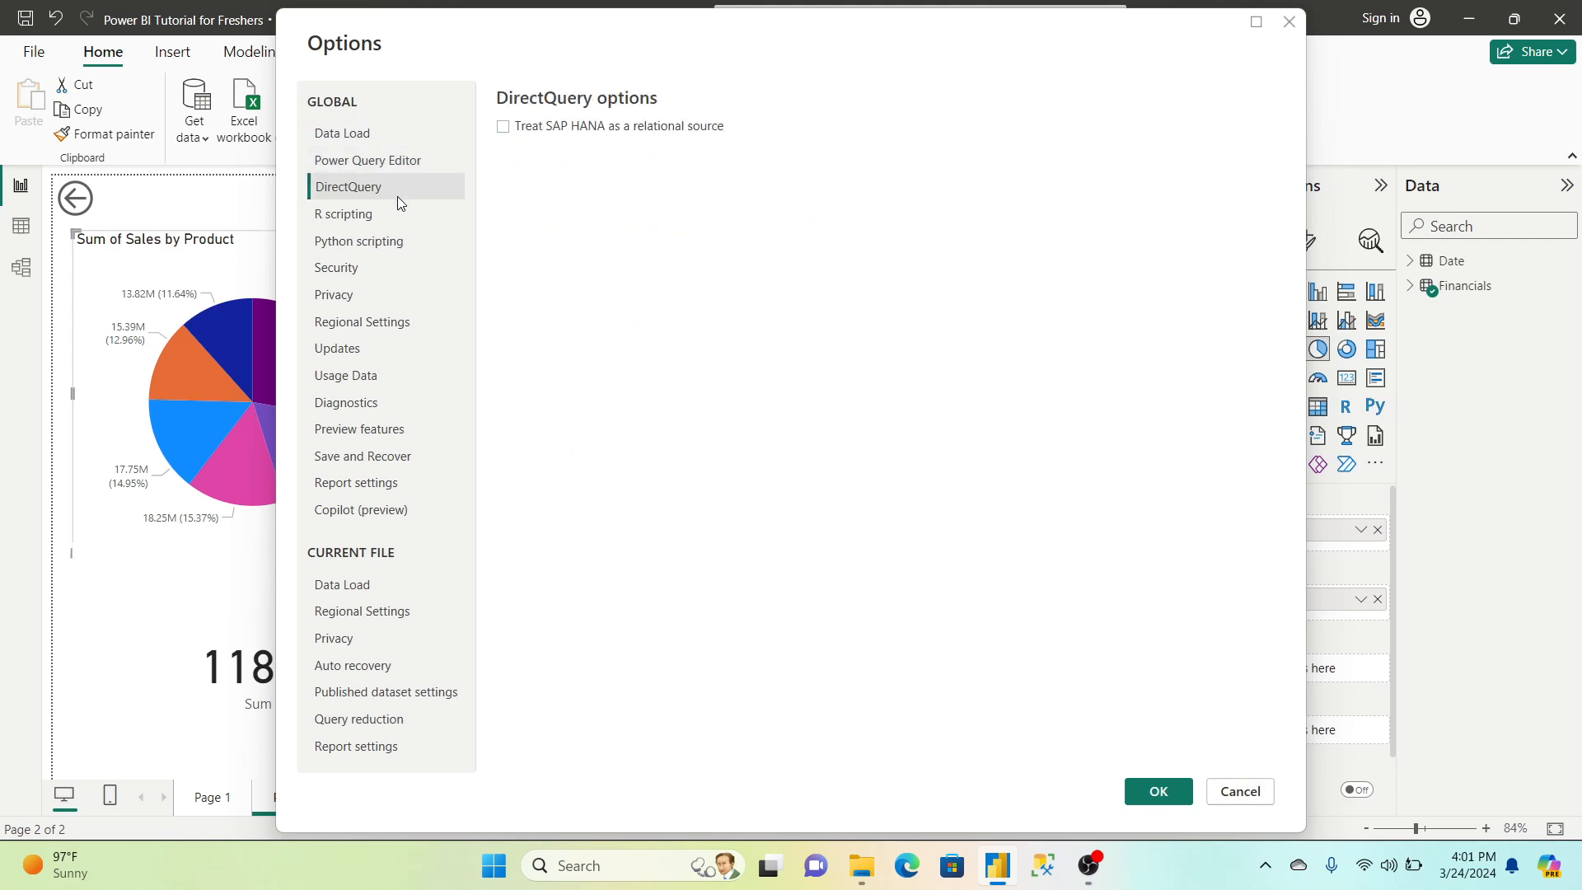
{"action": "left_click", "coordinate": [384, 213]}
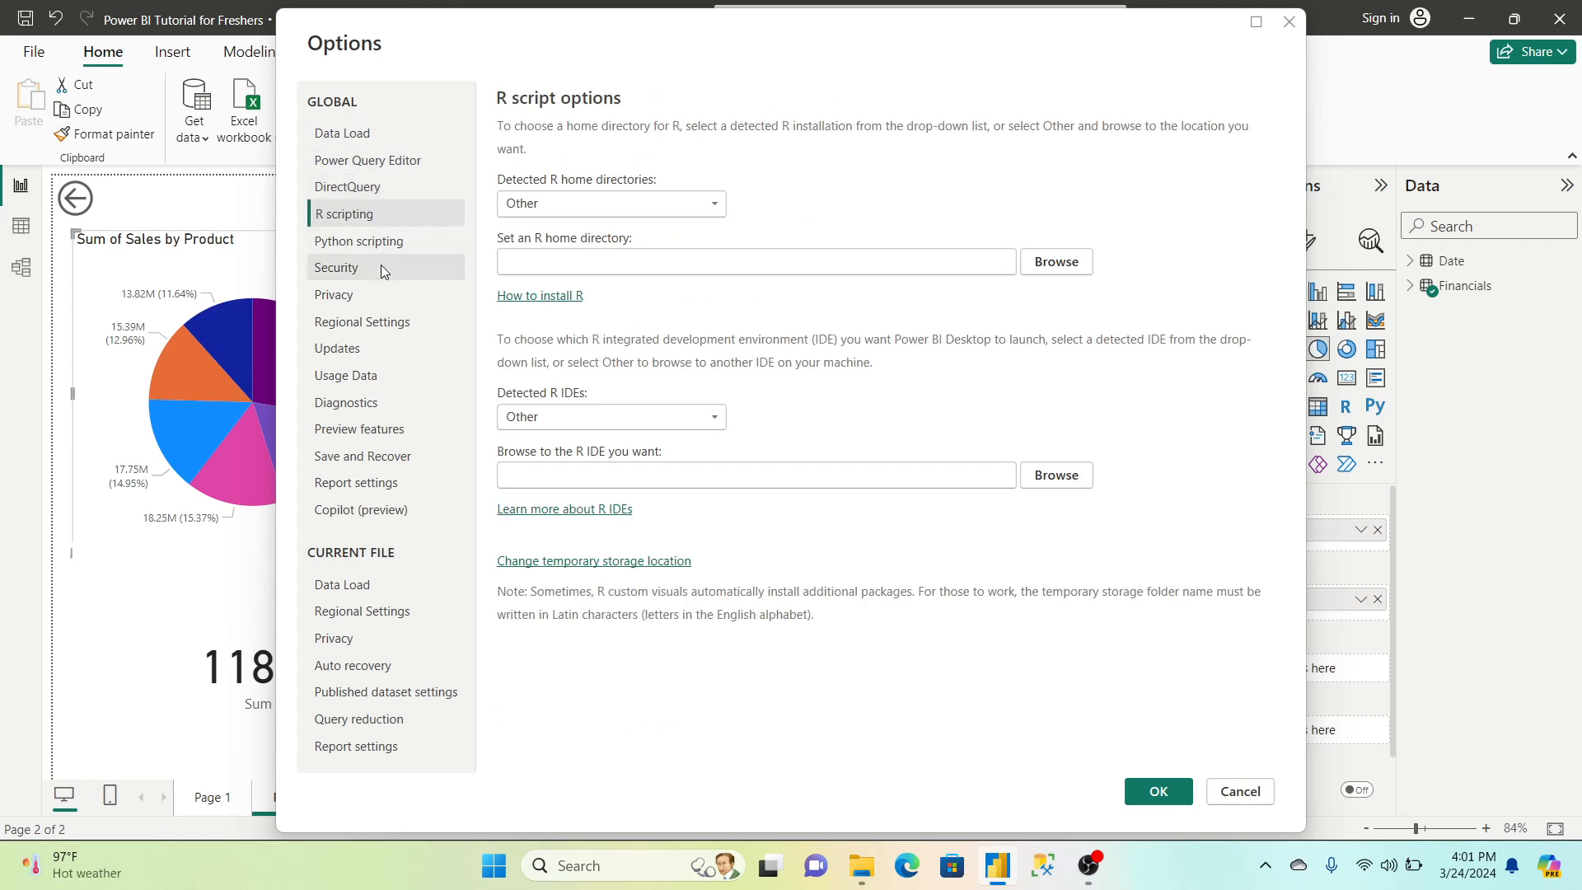
Review the global Security, Privacy and Regional Settings, and close the options without changing anything
{"action": "left_click", "coordinate": [380, 265]}
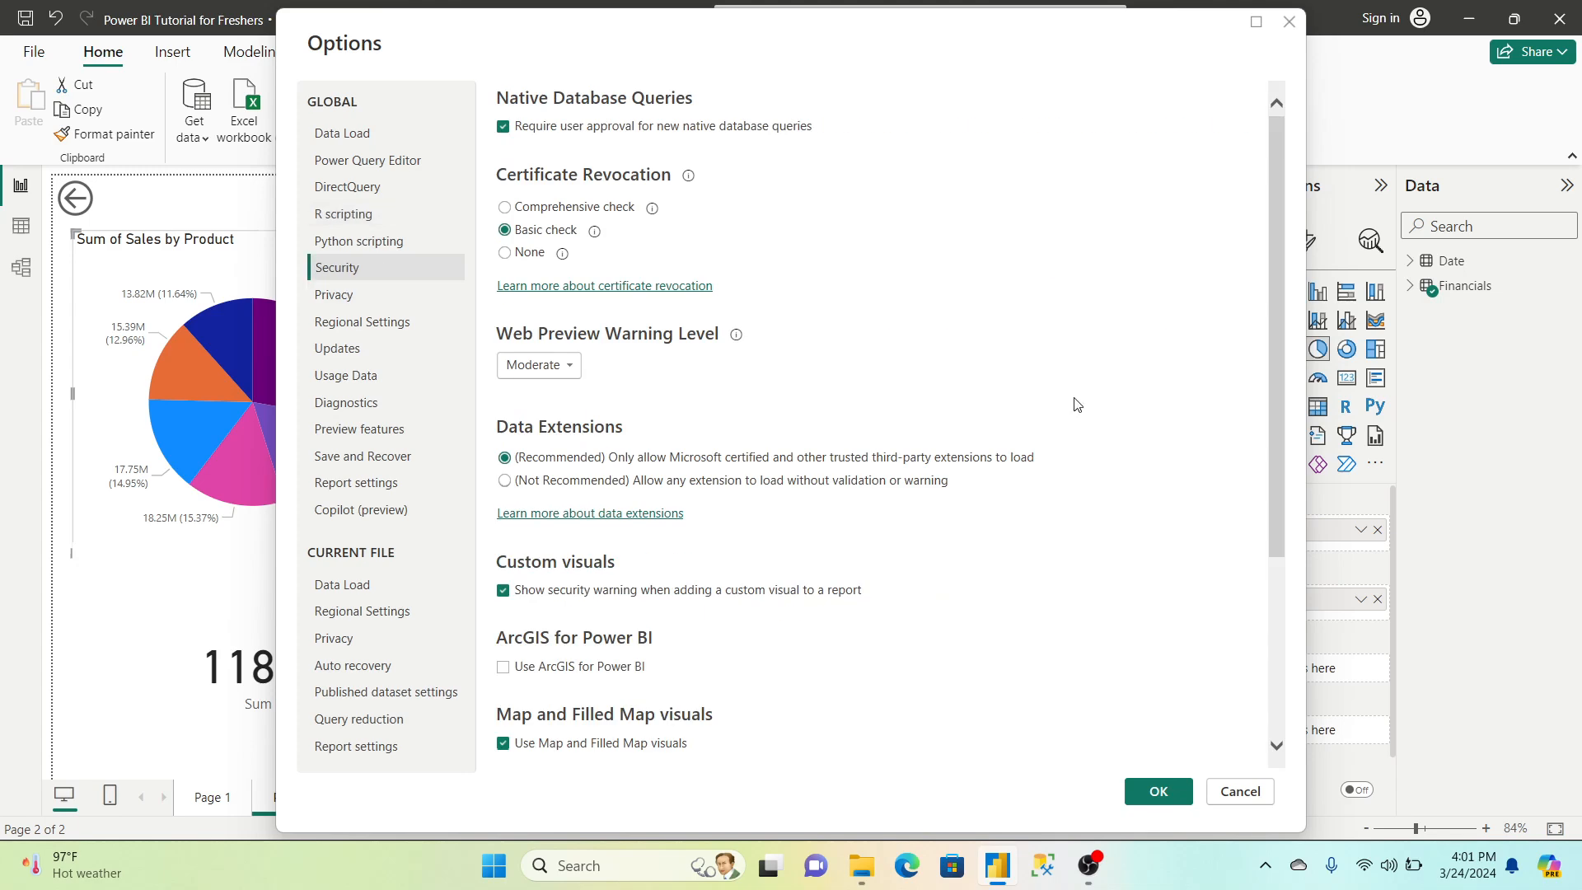
{"action": "left_click_drag", "start_coordinate": [1279, 266], "coordinate": [1285, 396]}
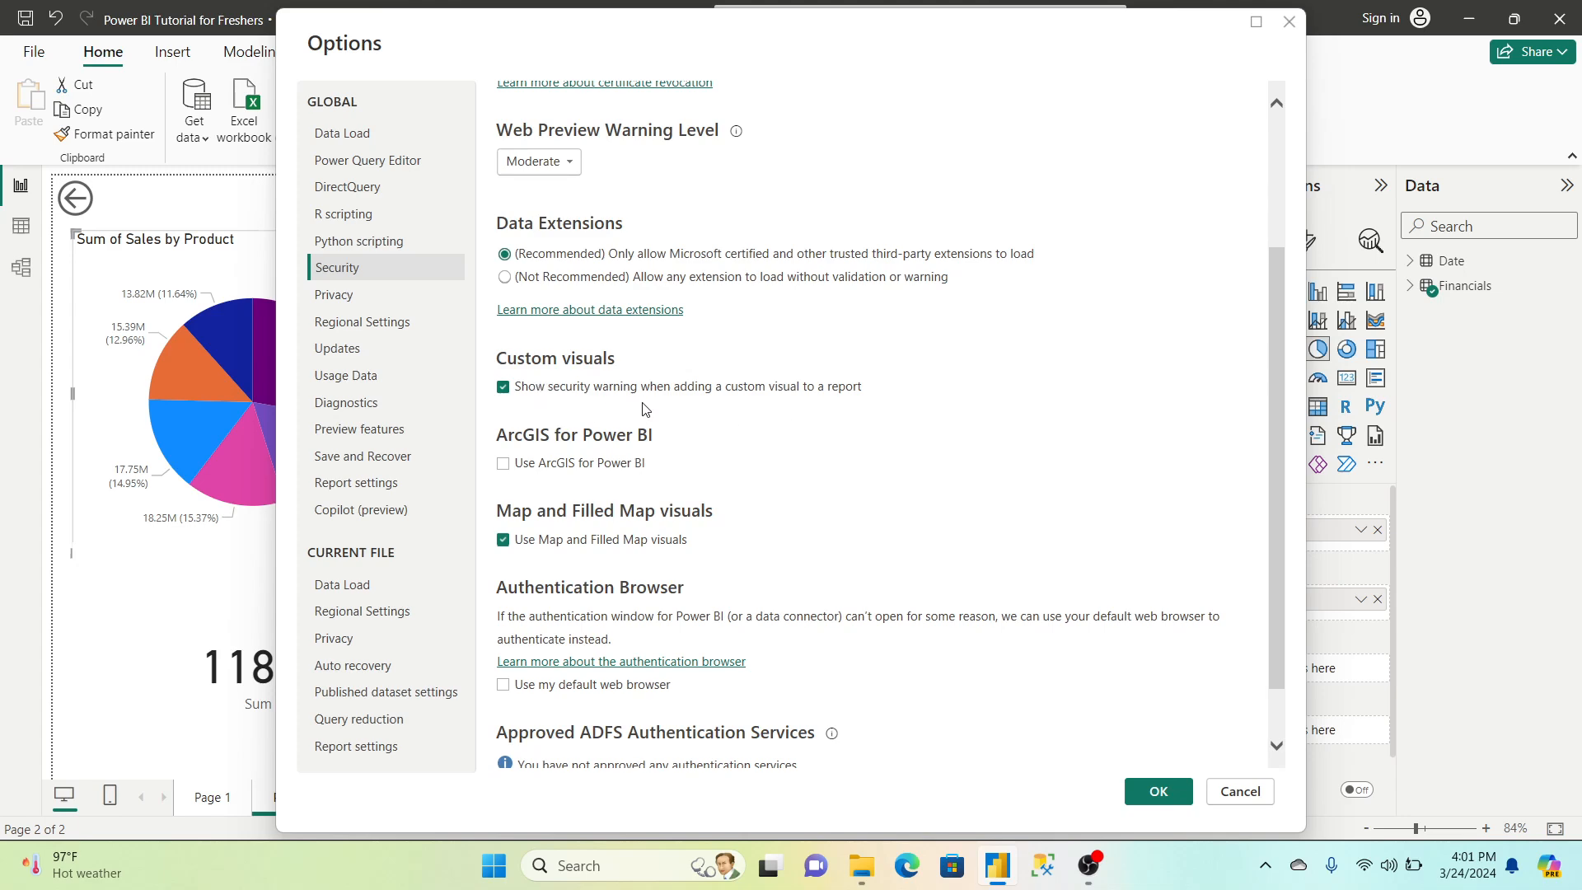
{"action": "left_click_drag", "start_coordinate": [853, 32], "coordinate": [614, 54]}
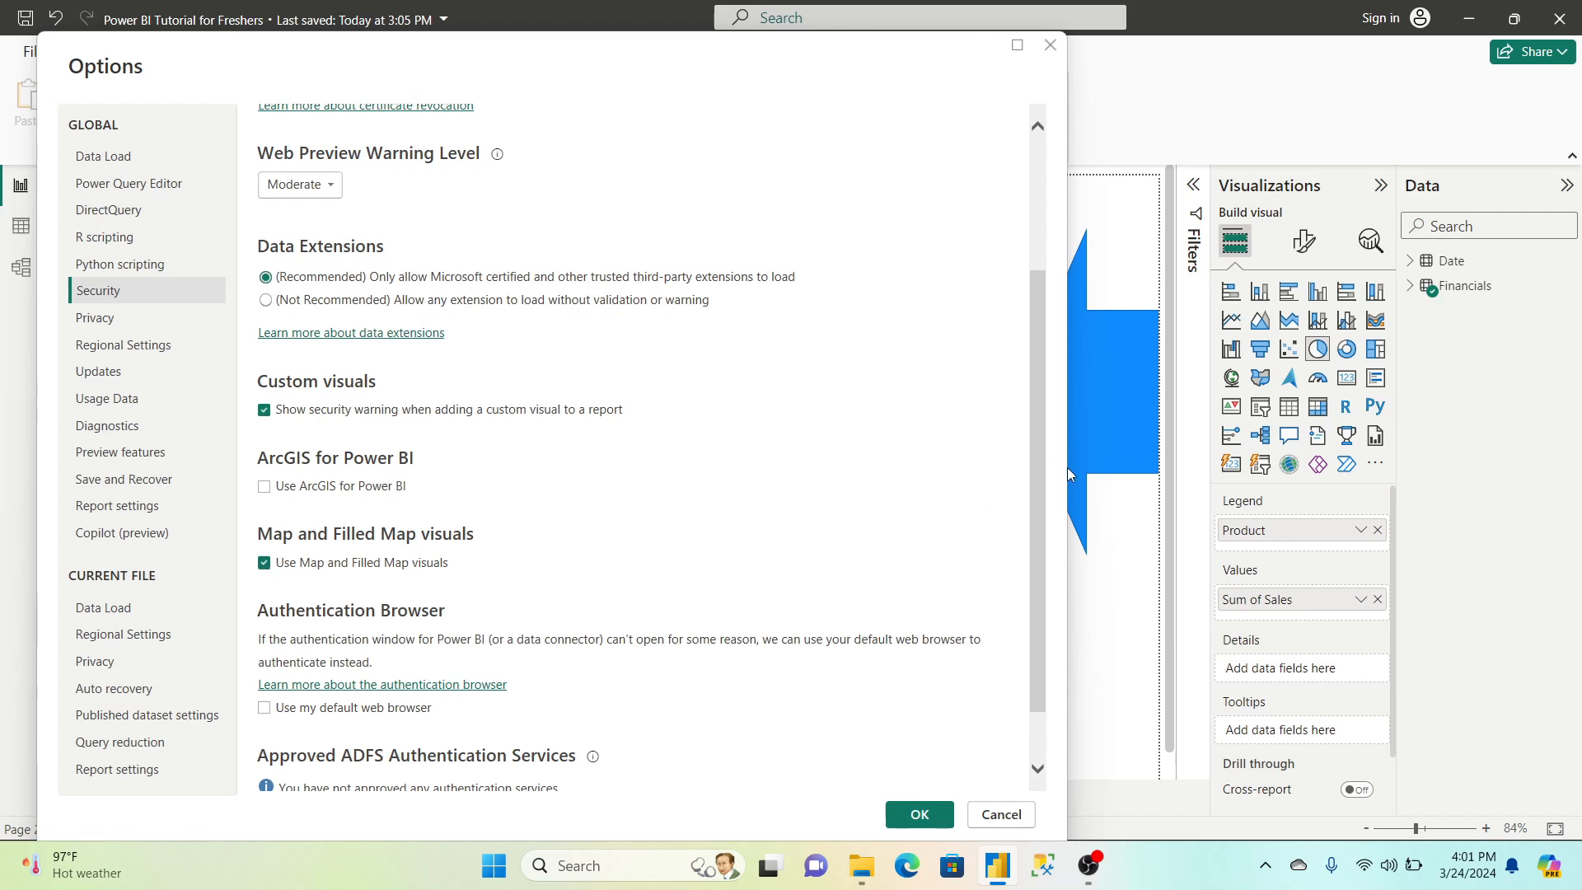
{"action": "left_click_drag", "start_coordinate": [1037, 447], "coordinate": [1065, 515]}
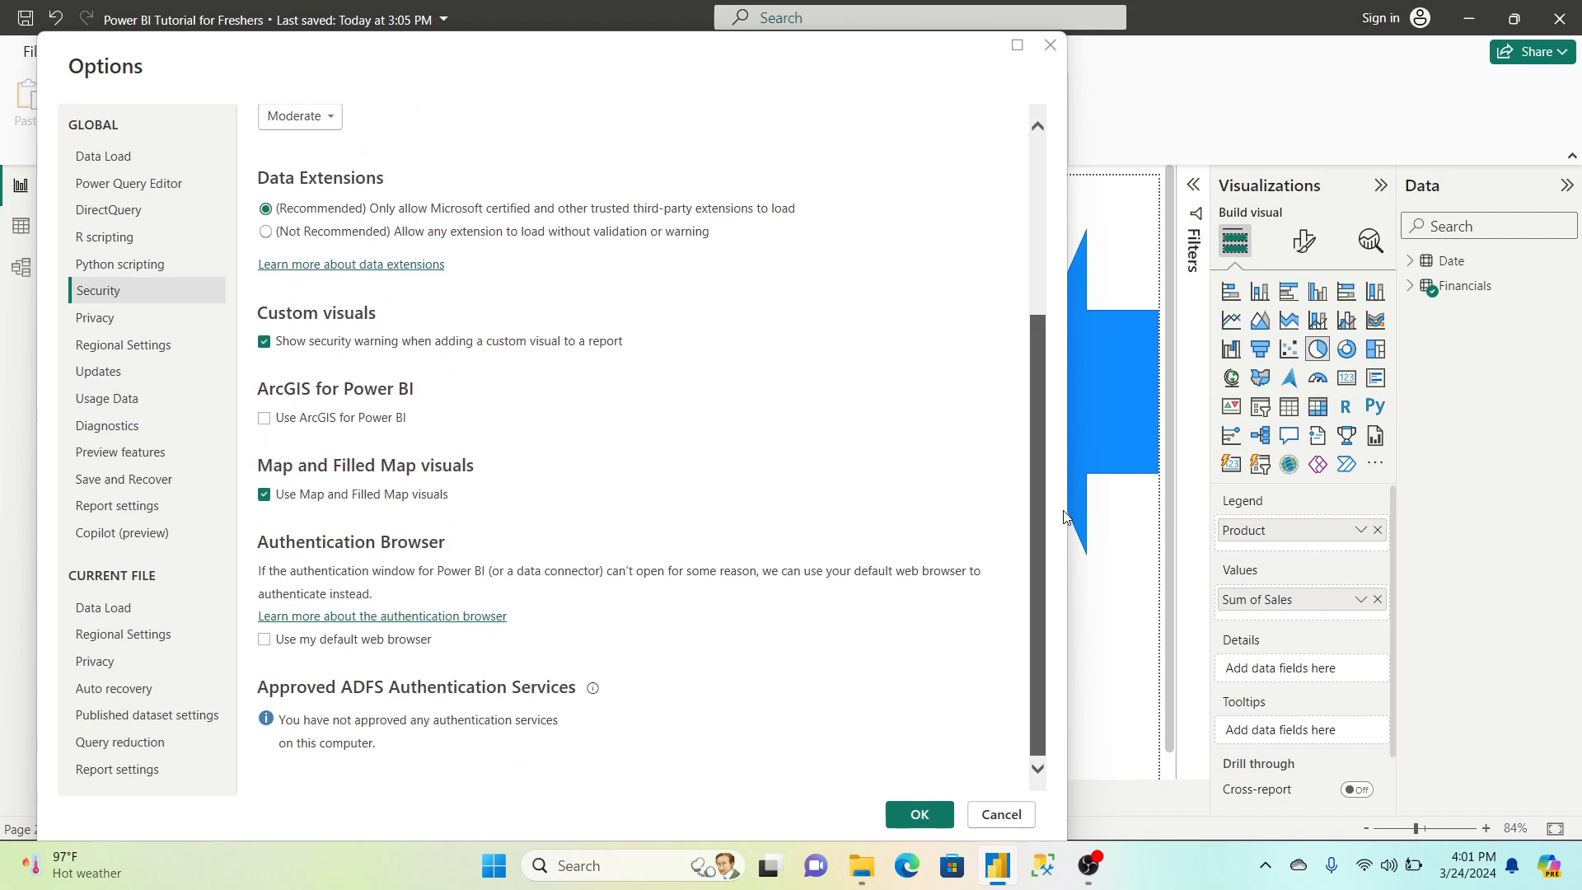
{"action": "left_click", "coordinate": [107, 321]}
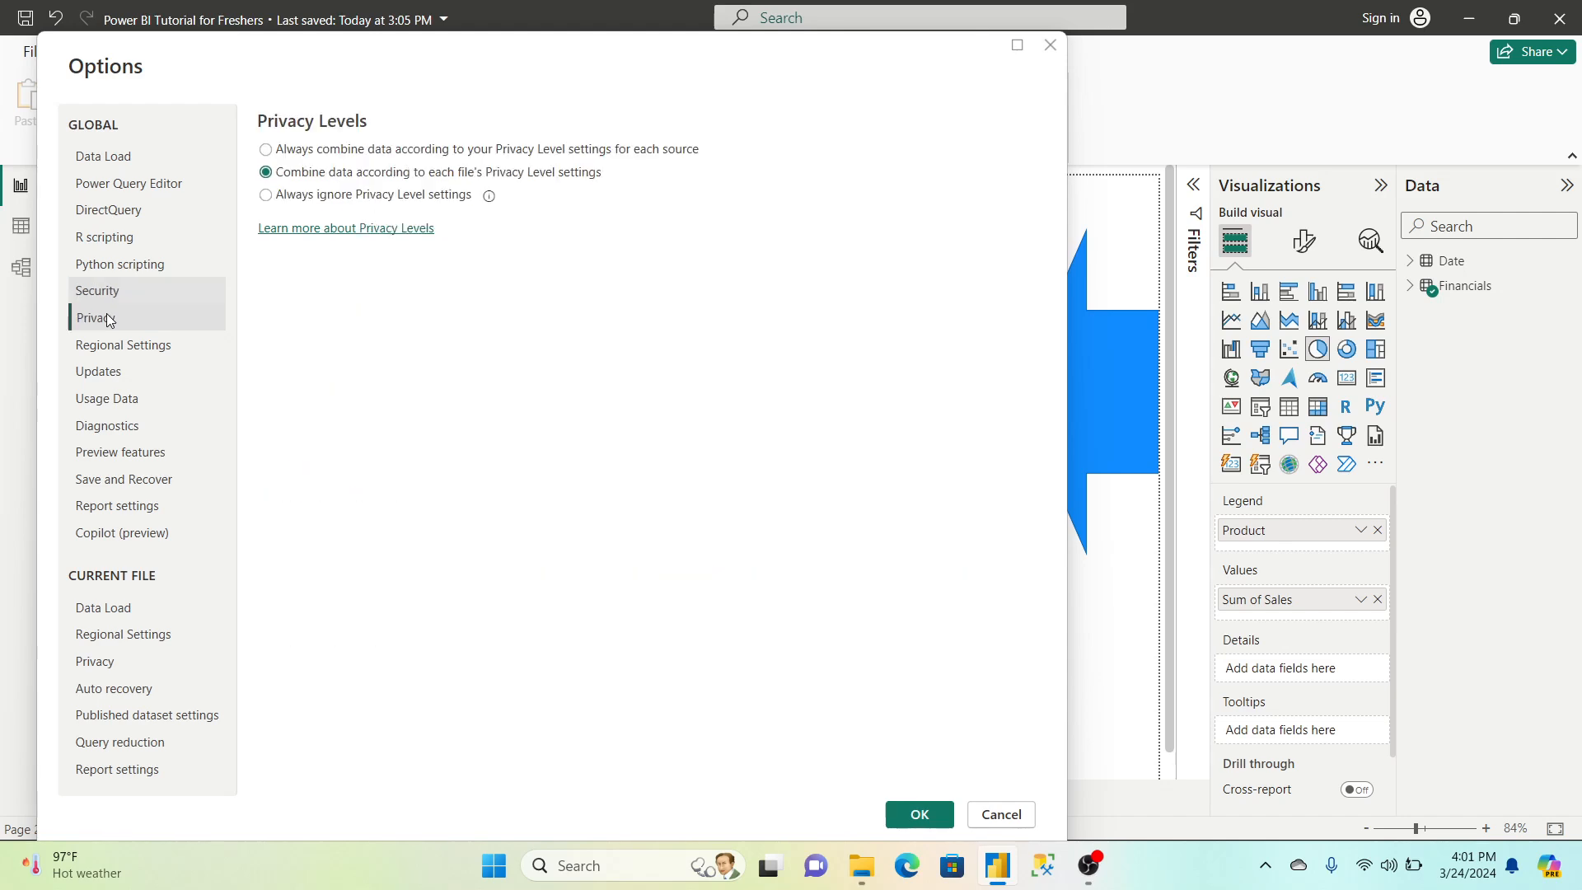
{"action": "left_click", "coordinate": [119, 343]}
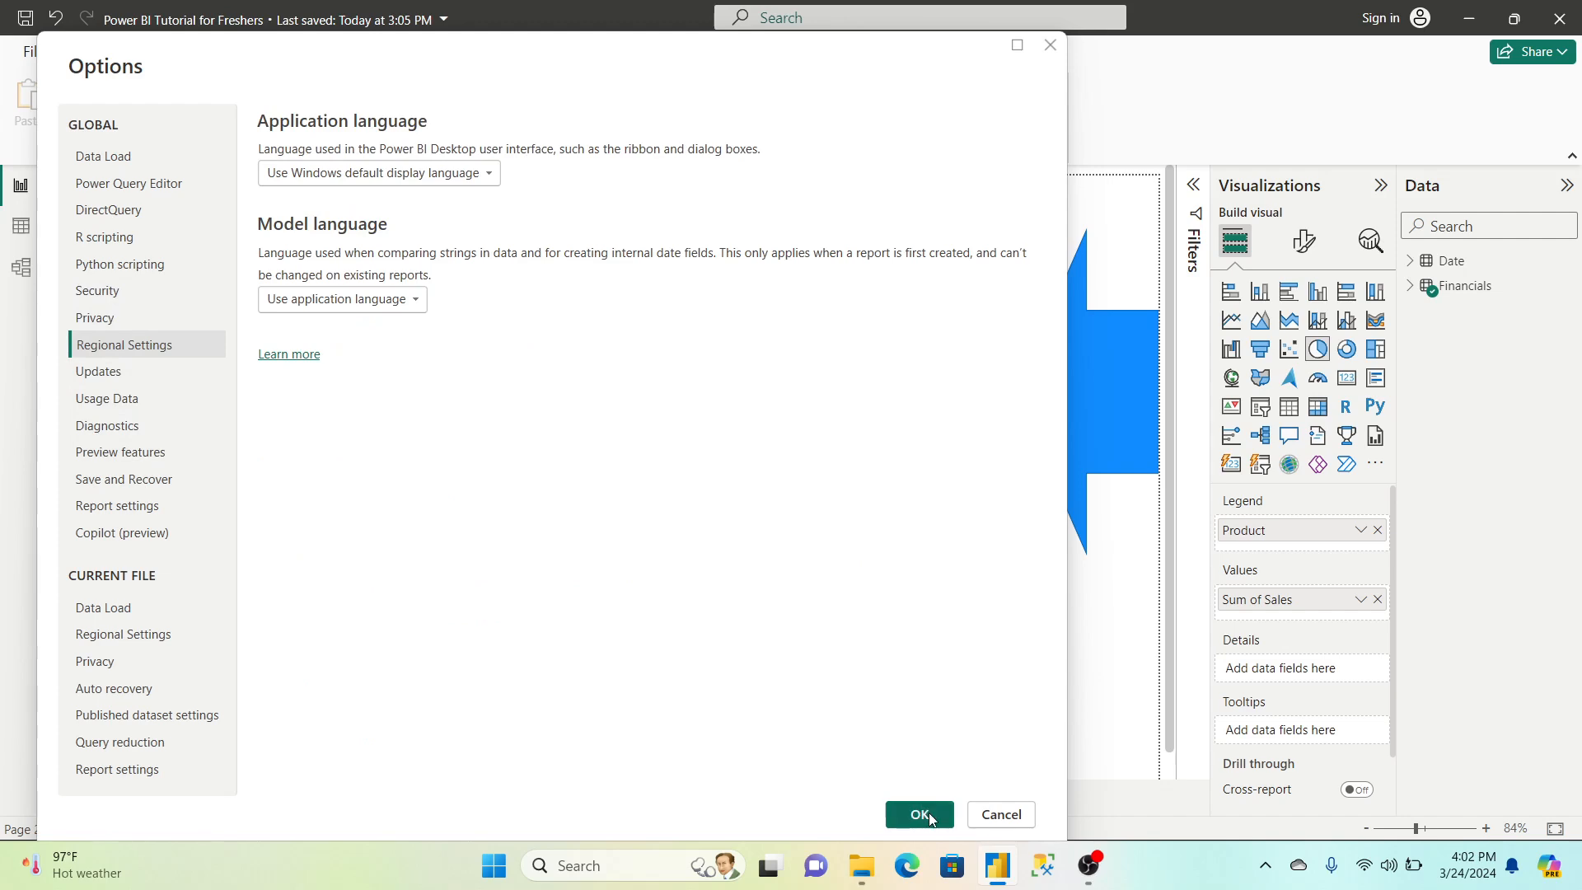
{"action": "left_click", "coordinate": [927, 816]}
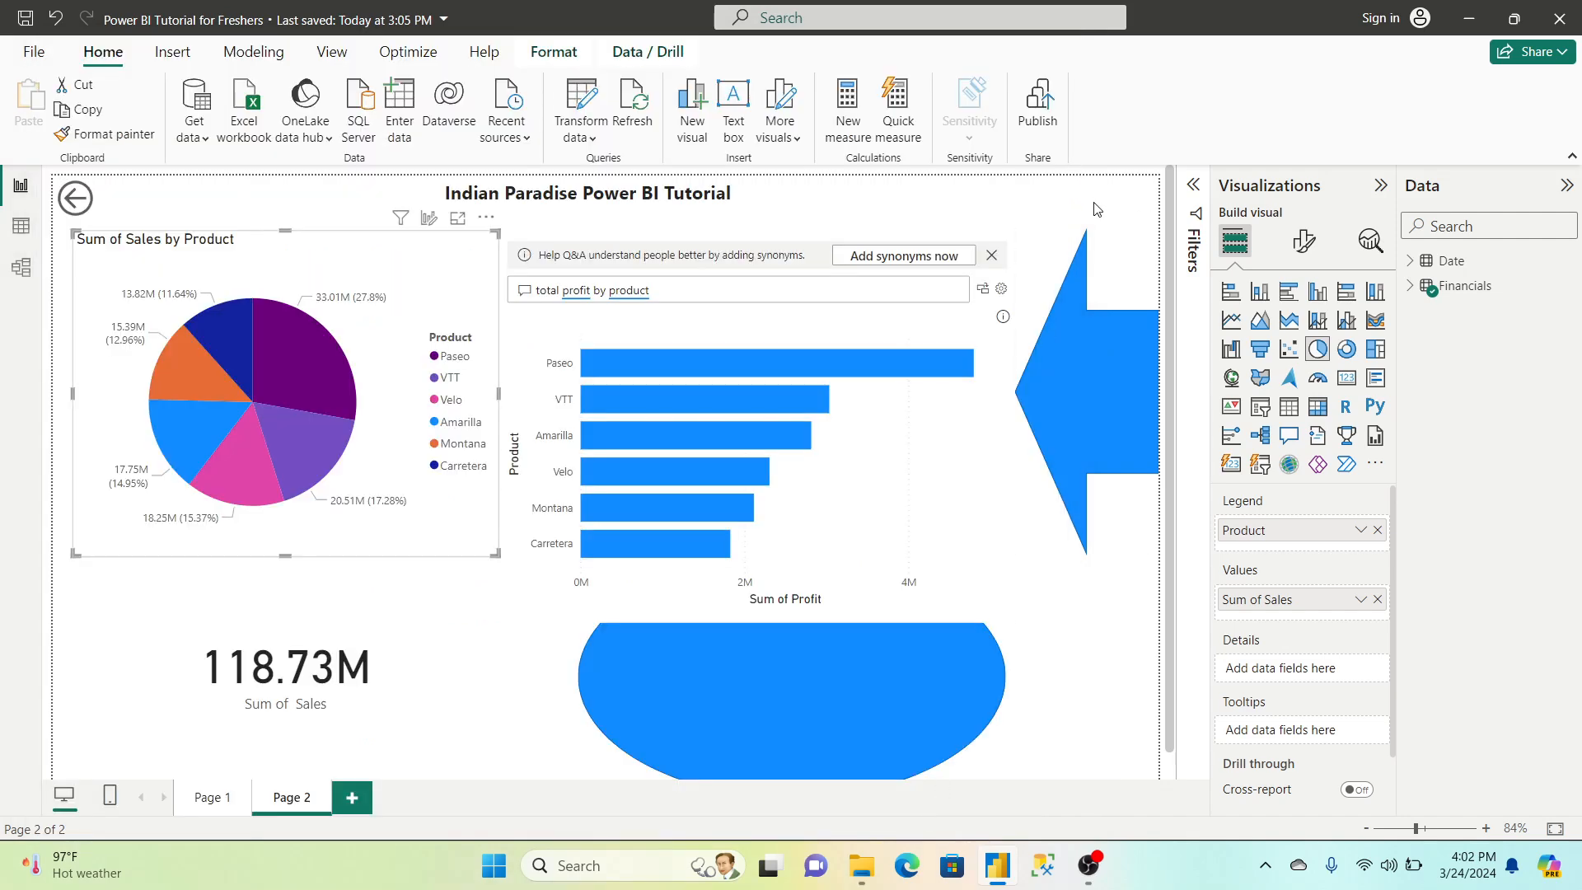
{"action": "left_click", "coordinate": [1096, 209]}
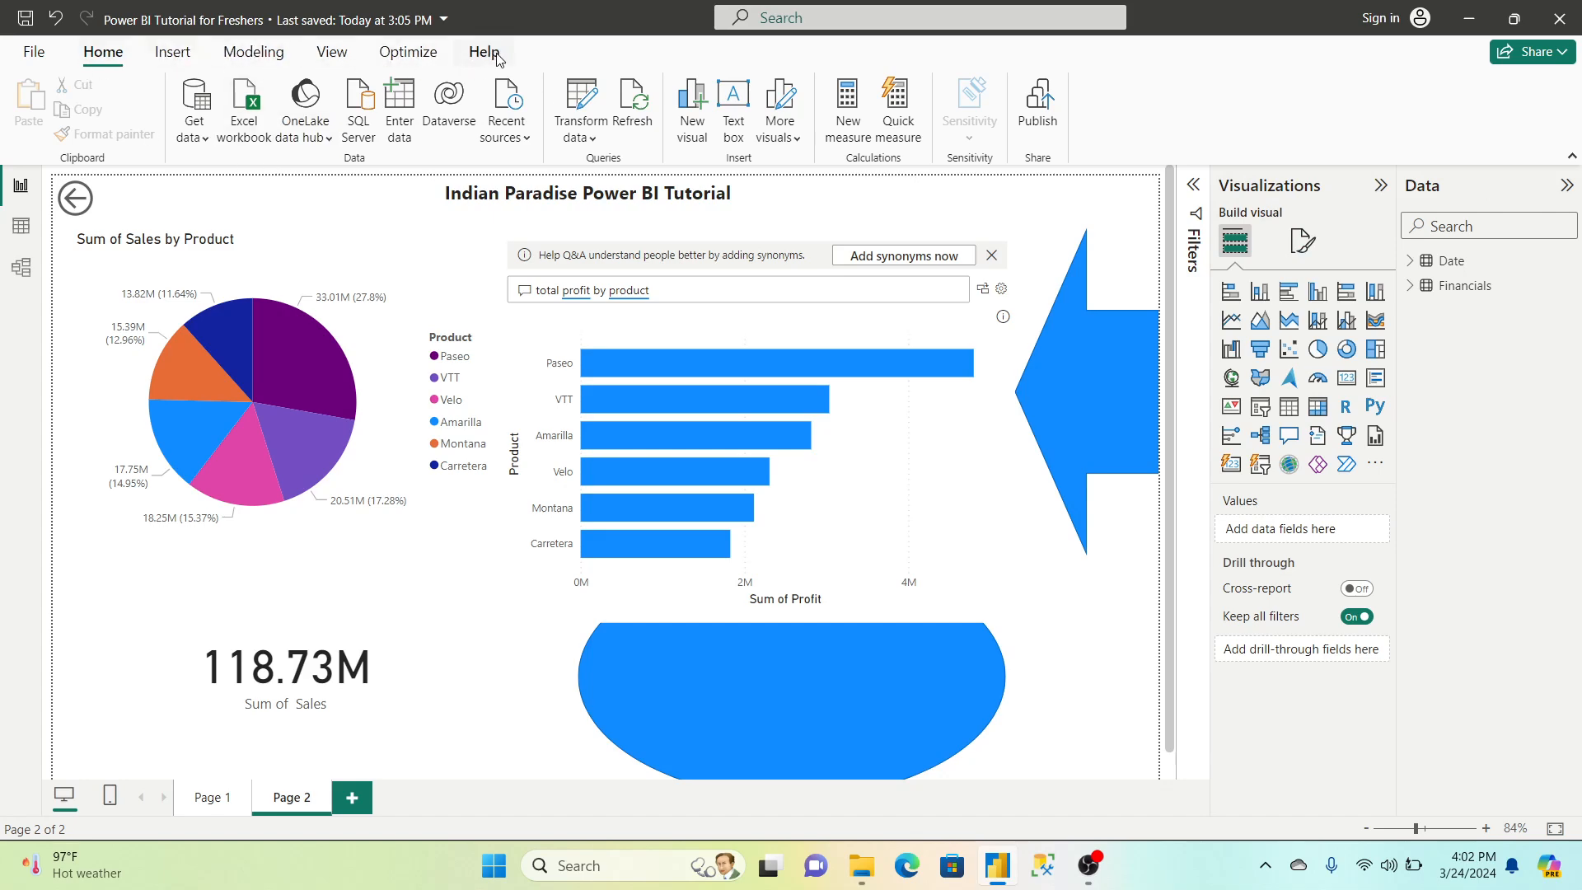
{"action": "left_click", "coordinate": [35, 52]}
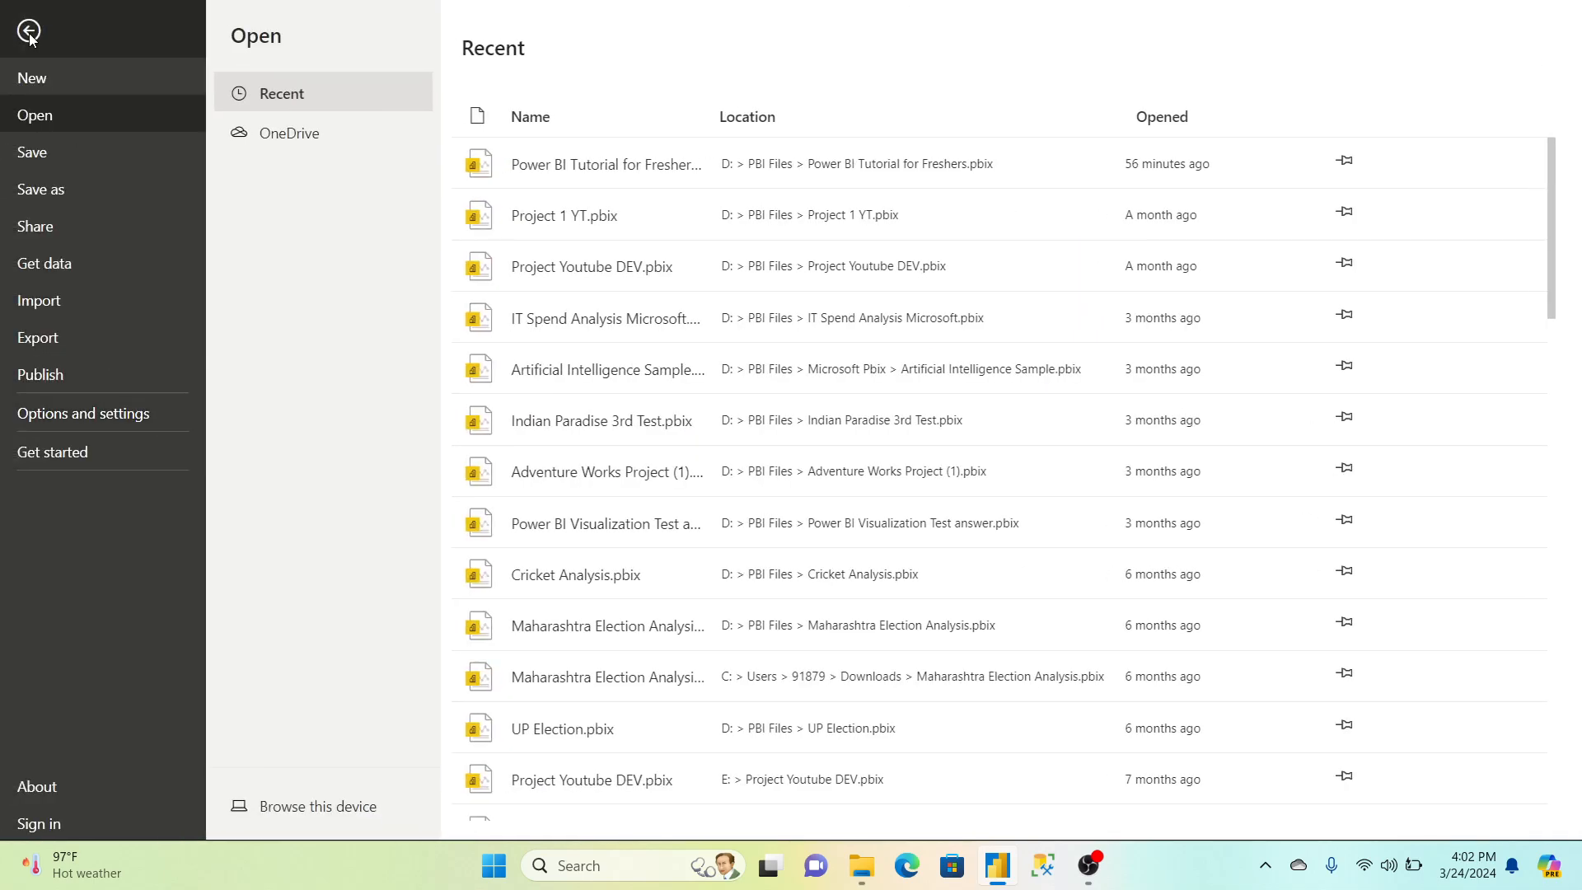
{"action": "left_click", "coordinate": [29, 33]}
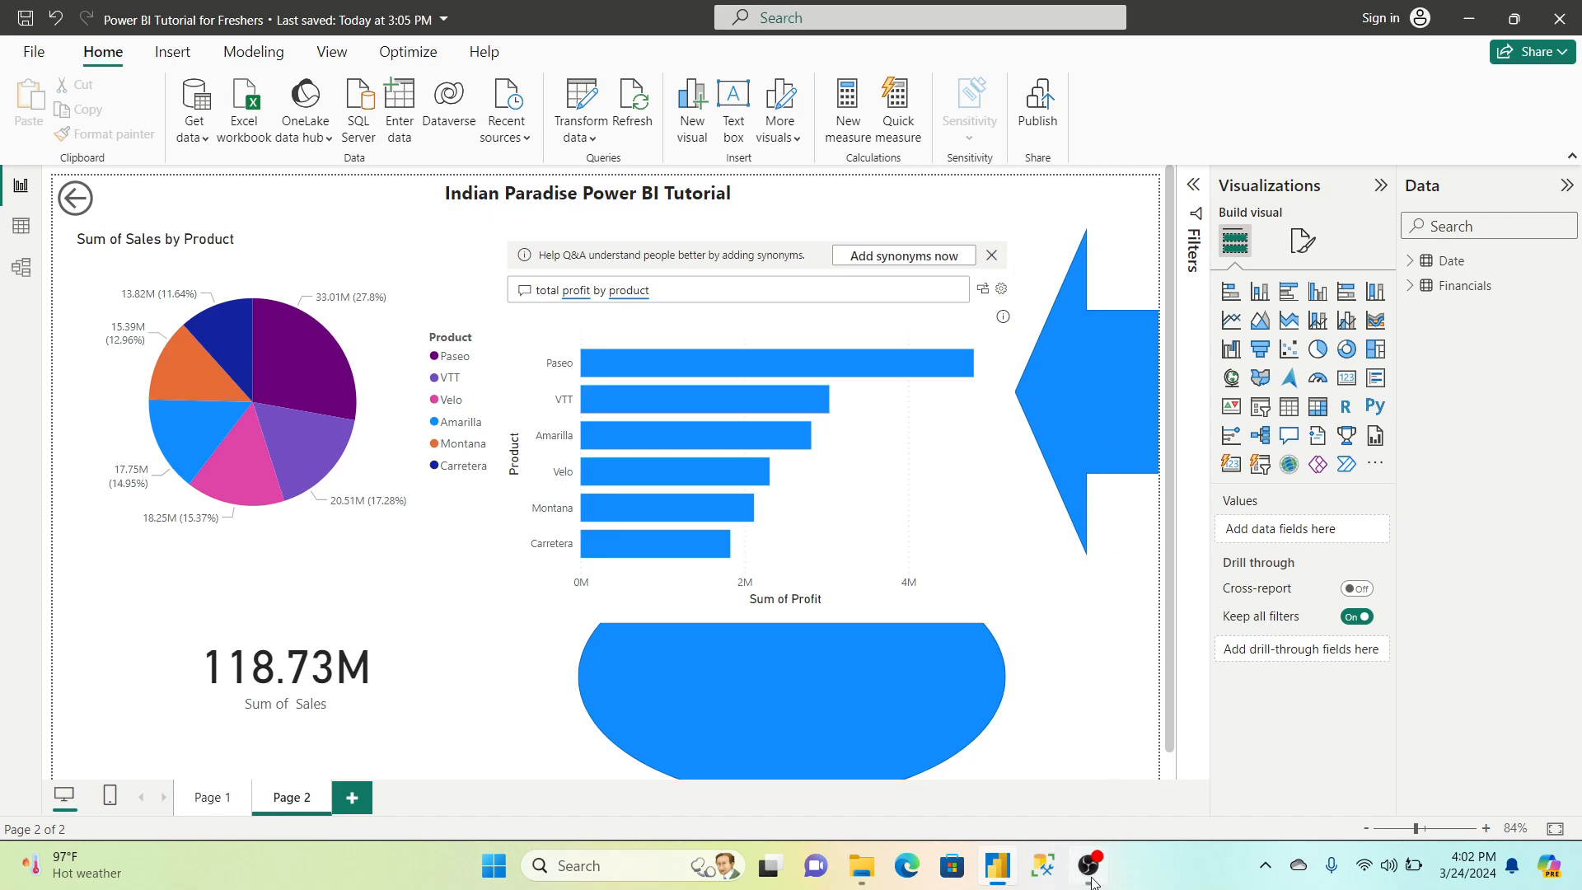
{"action": "mouse_move", "coordinate": [1089, 883]}
{"action": "left_click", "coordinate": [1096, 762]}
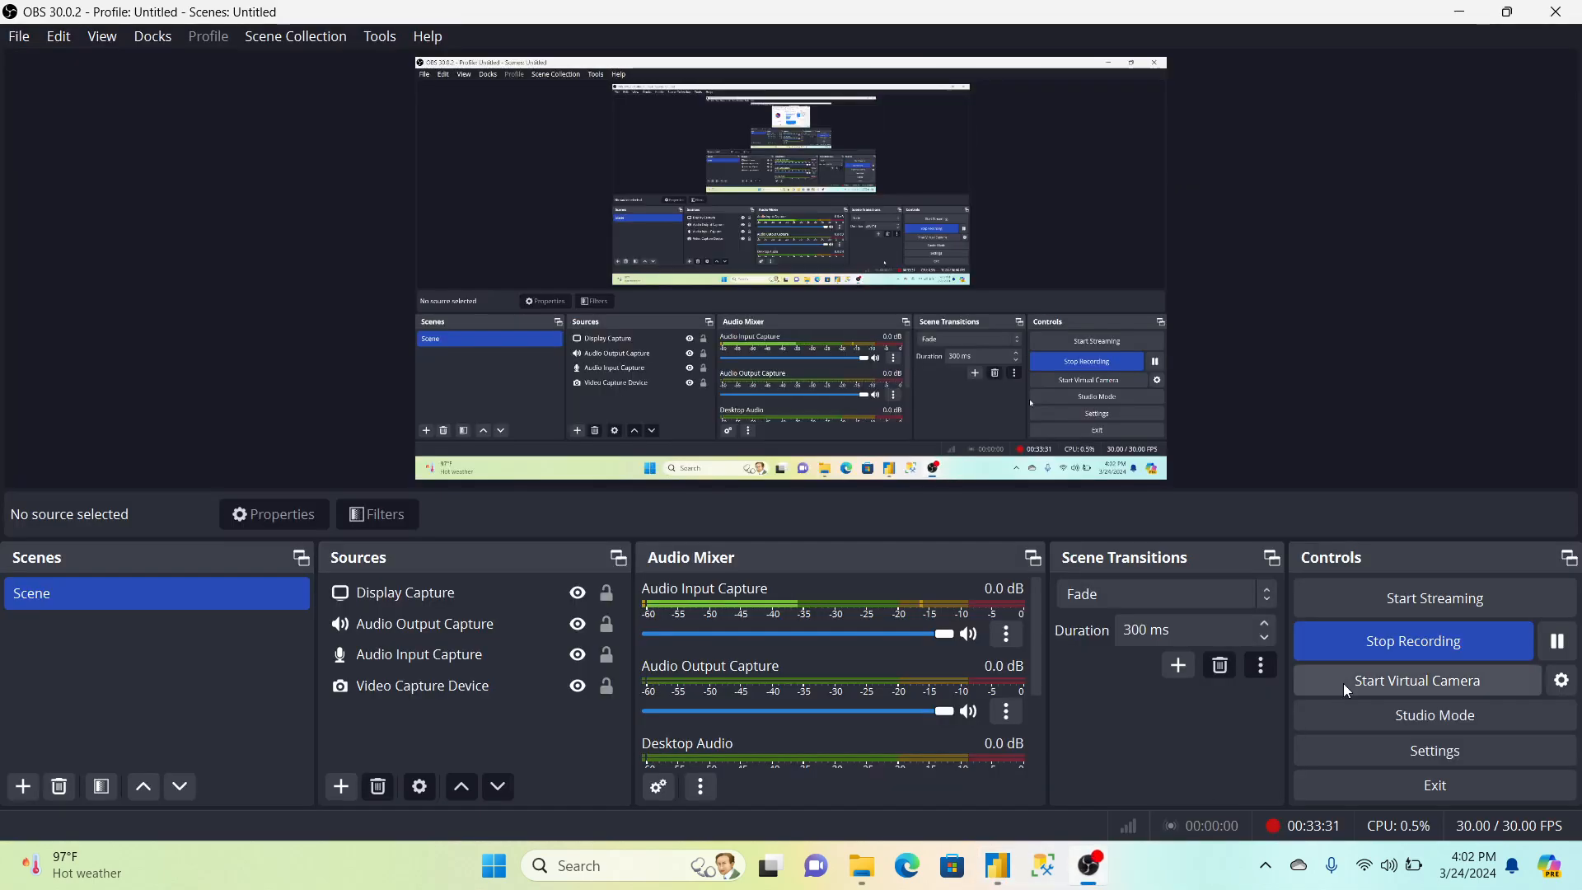